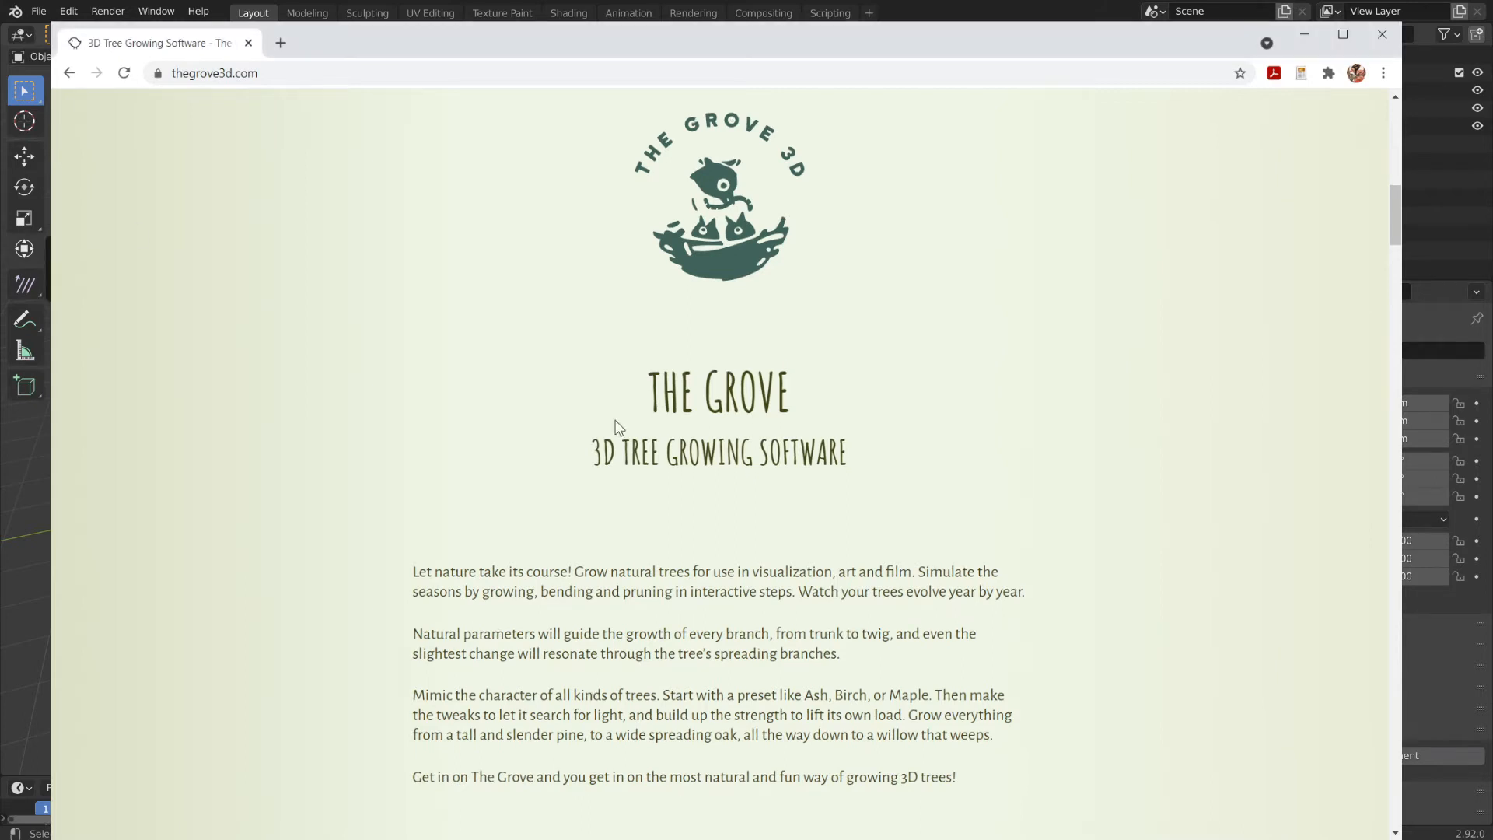
- Look through The Grove 3D website's introduction, tree growth image and Simulate Nature feature overview
scroll(619, 396, "down", 4)
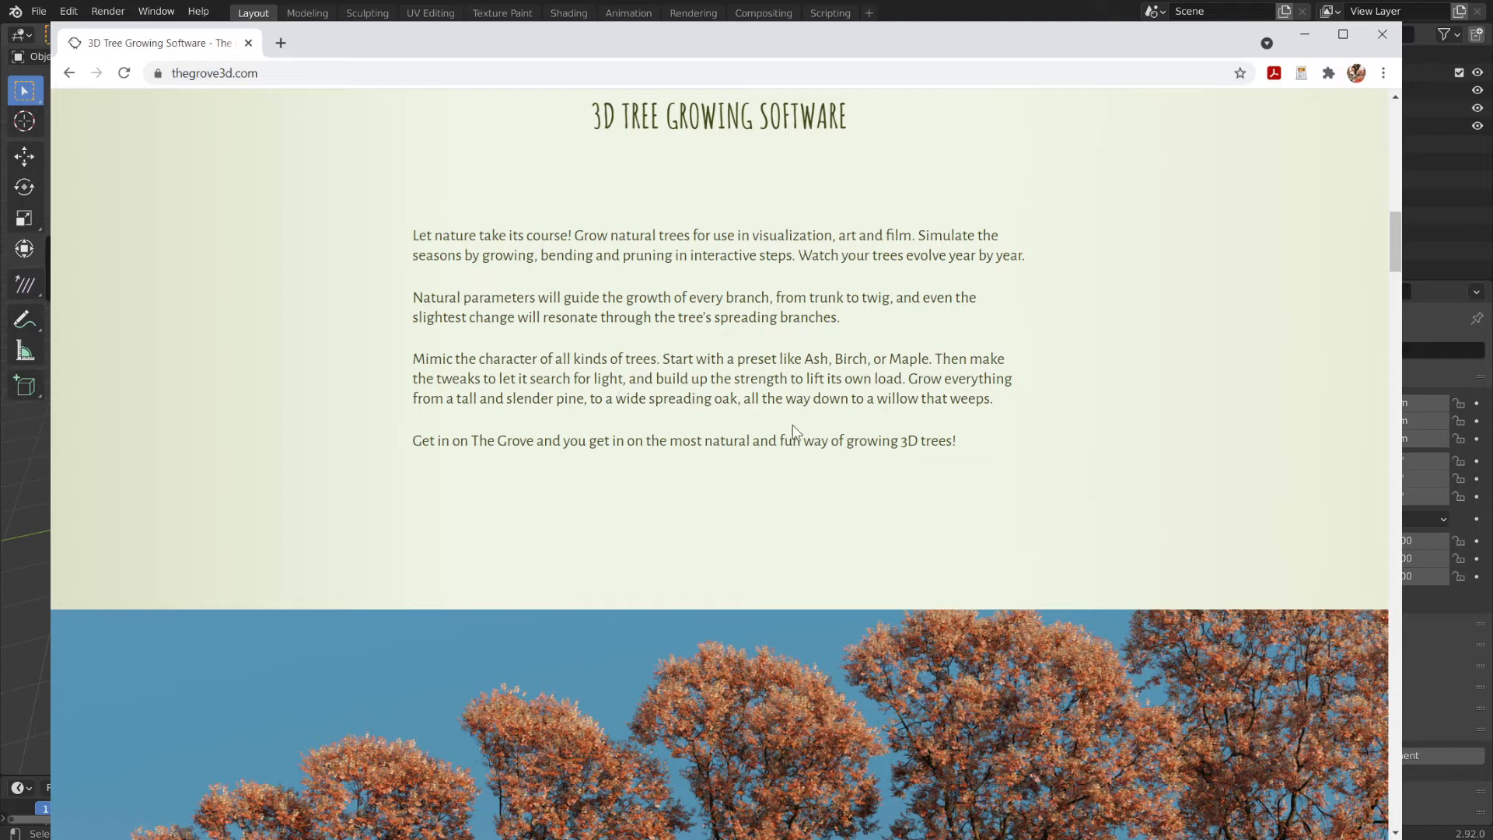
scroll(651, 358, "down", 4)
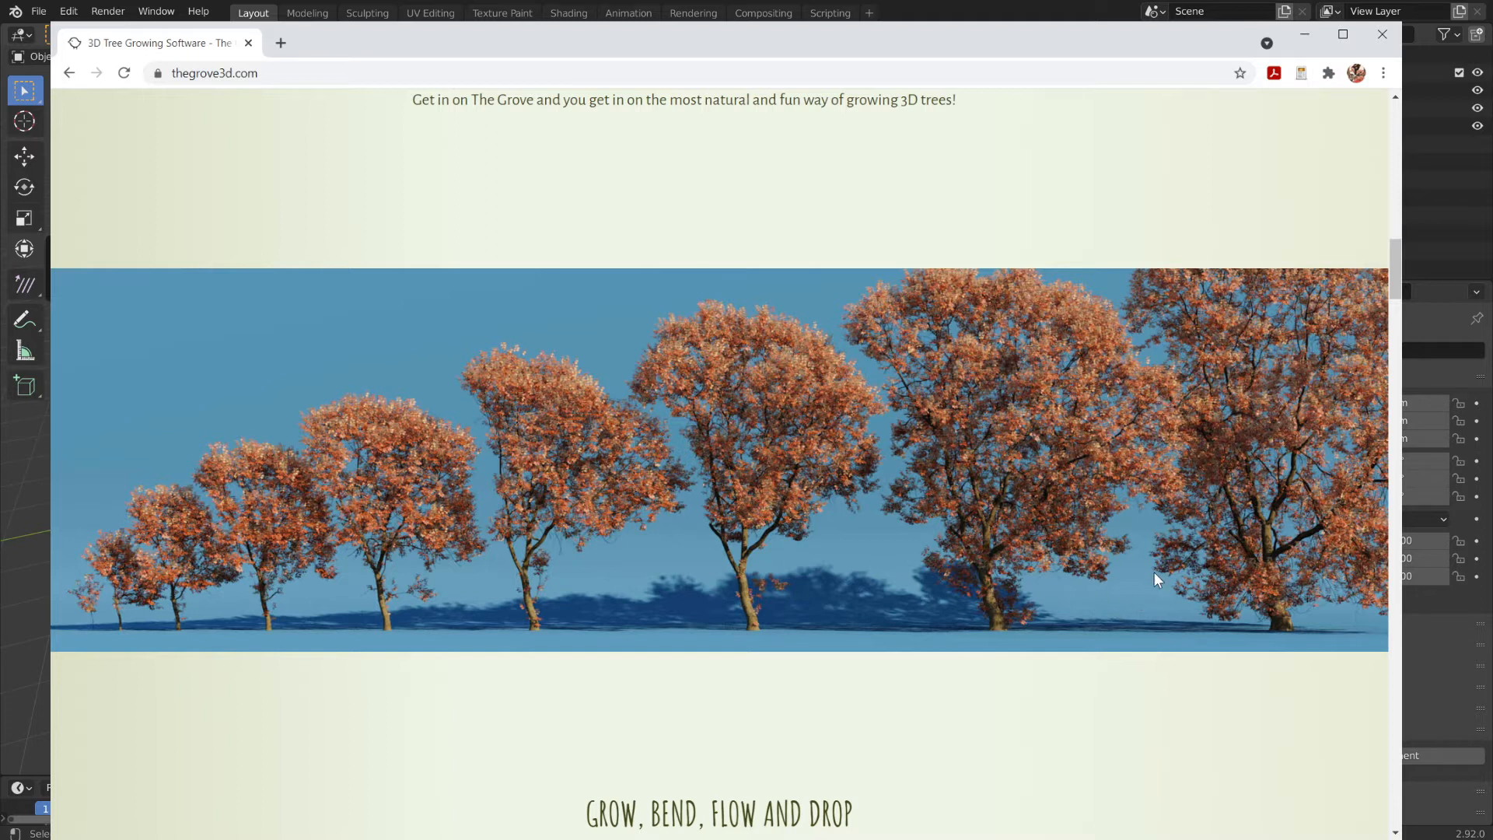
scroll(1069, 592, "down", 8)
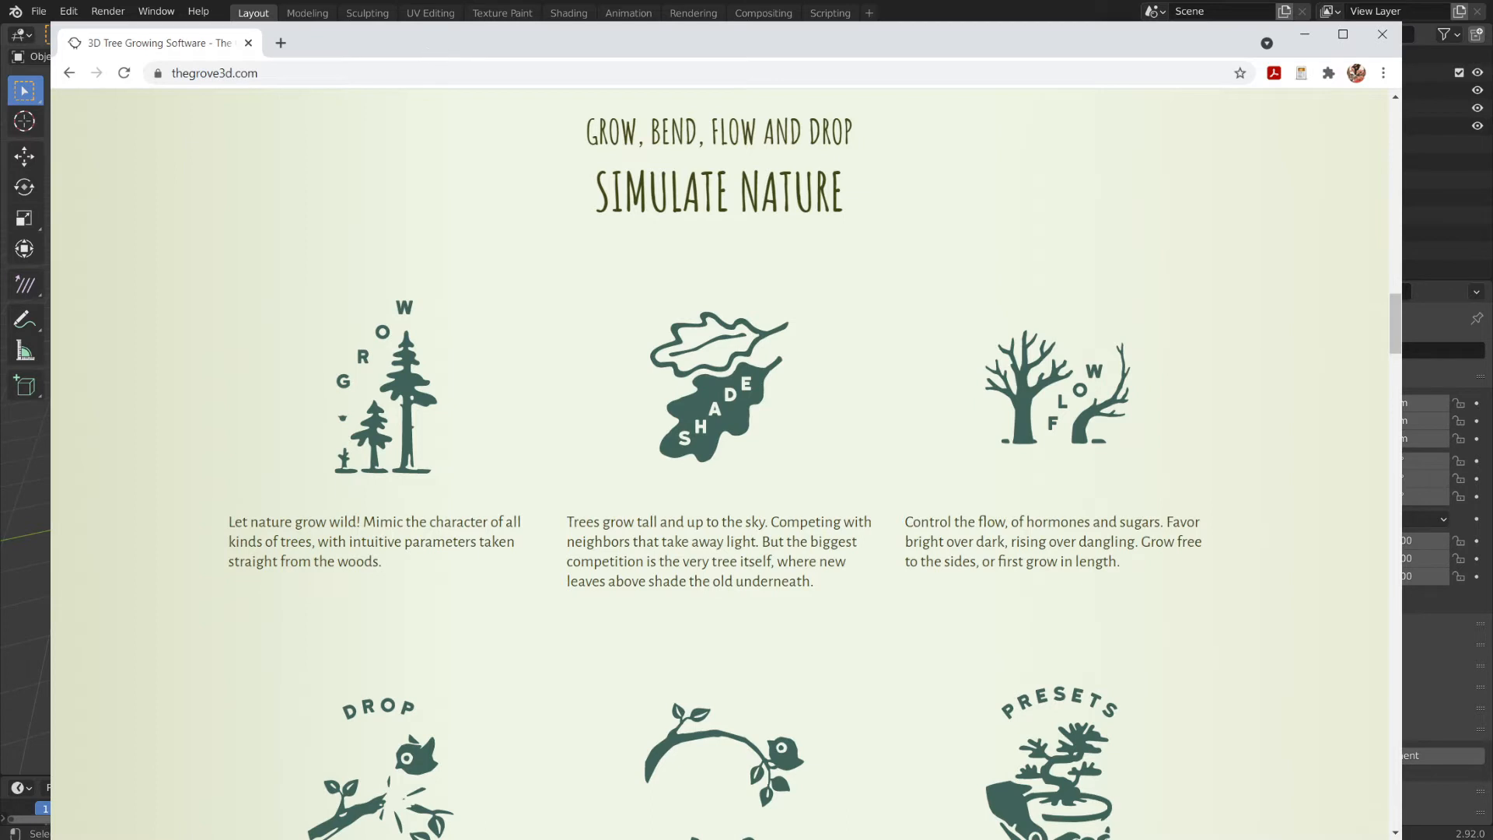
- Move the browser out of the way to reach Blender and delete the default cube
left_click_drag(179, 38, 1492, 69)
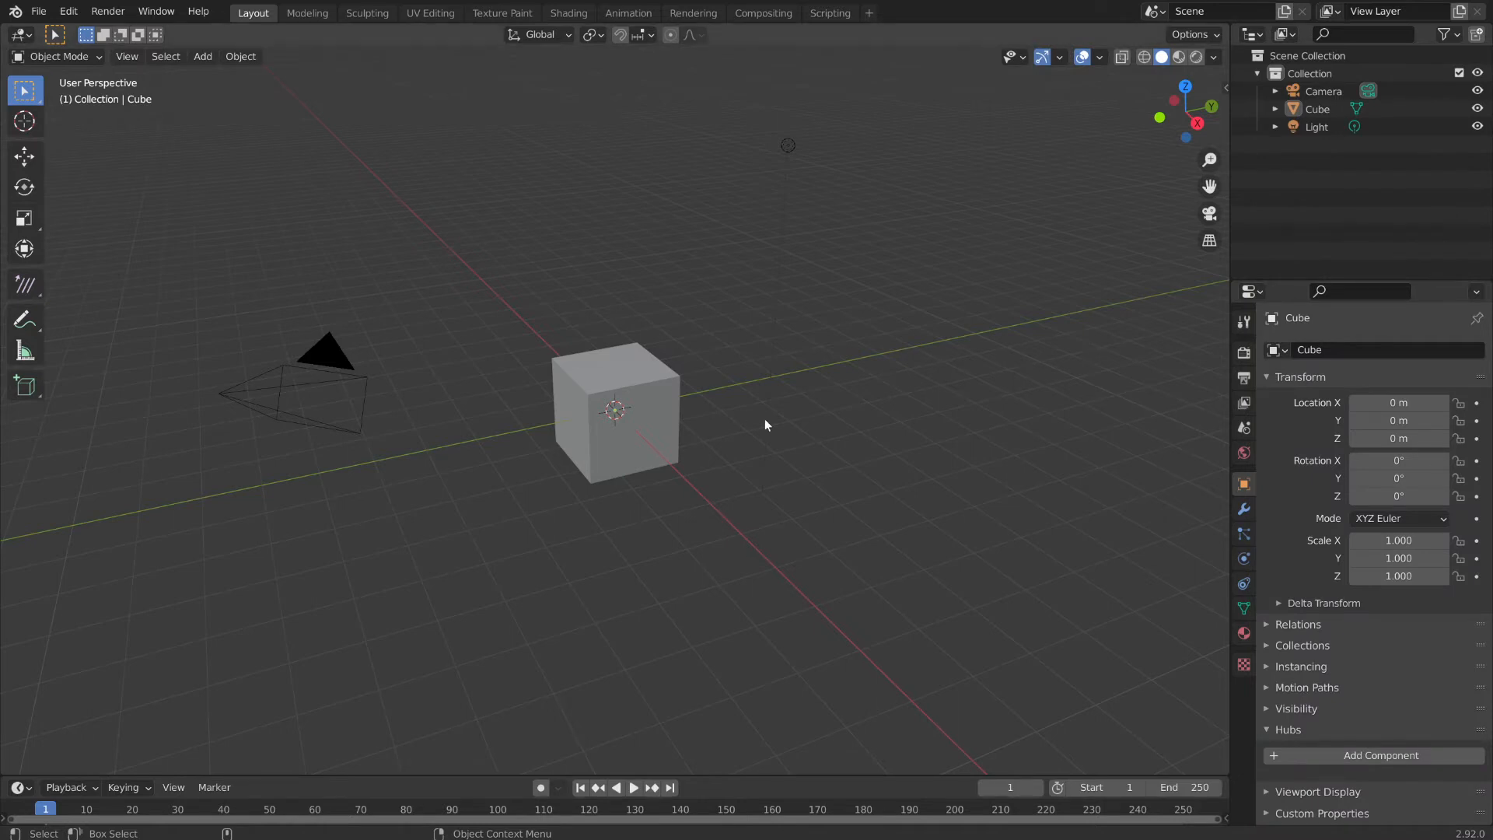
left_click(642, 409)
key("Delete")
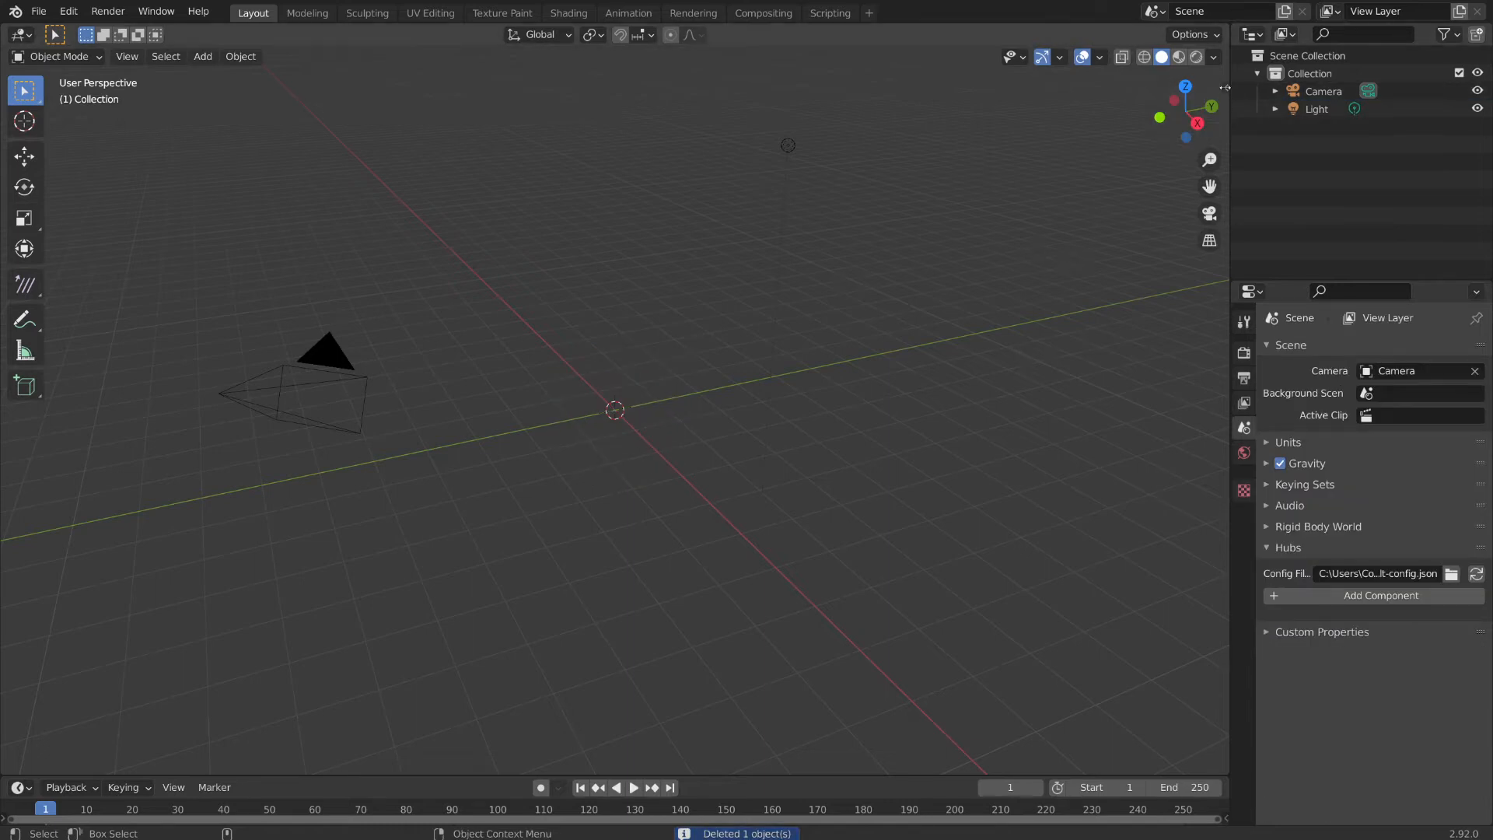
- Open the Grove 10 add-on in the viewport sidebar and add a grove to the scene
left_click(1226, 91)
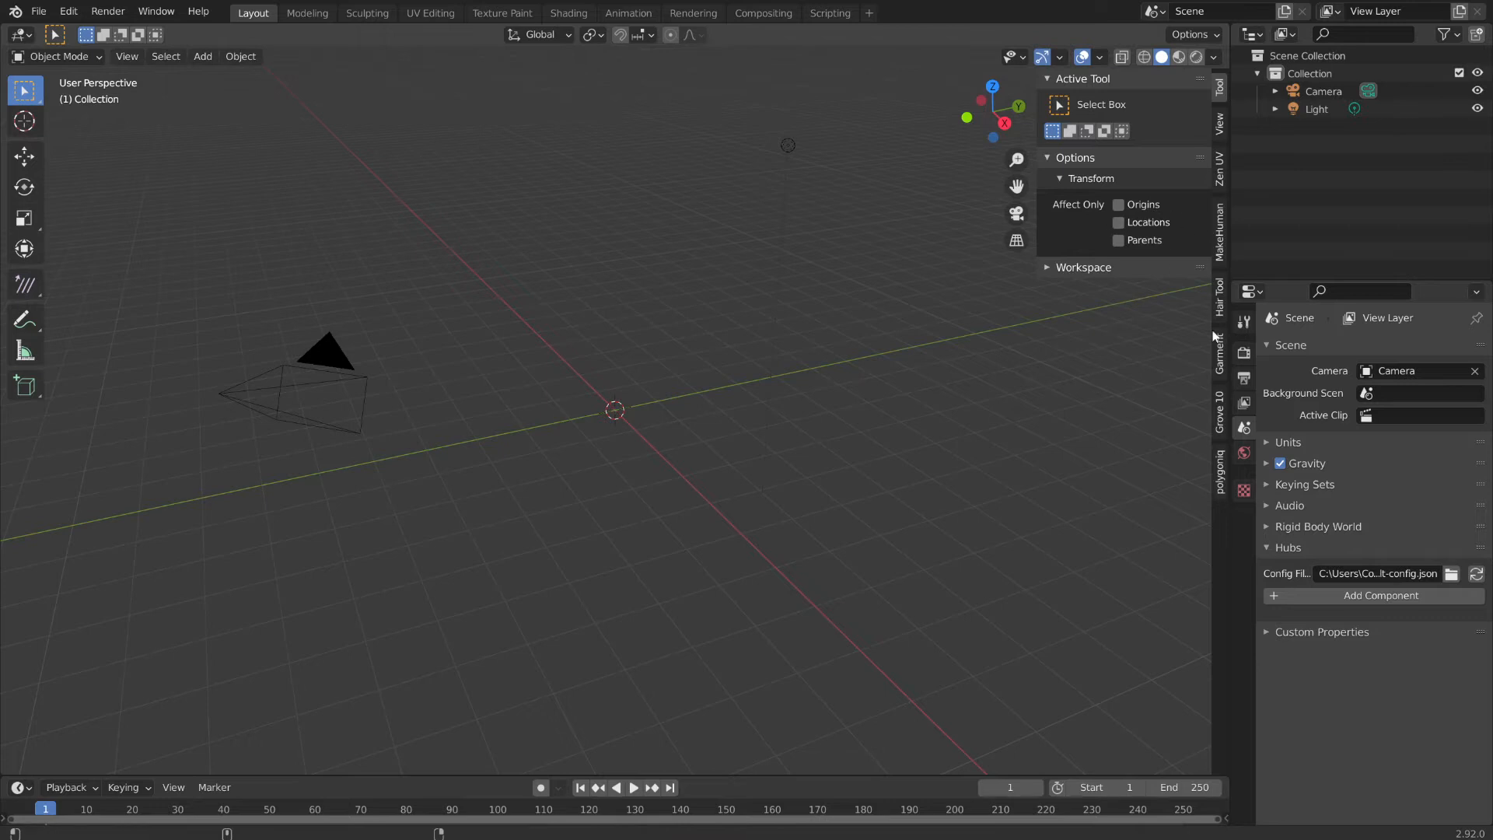
left_click(1218, 419)
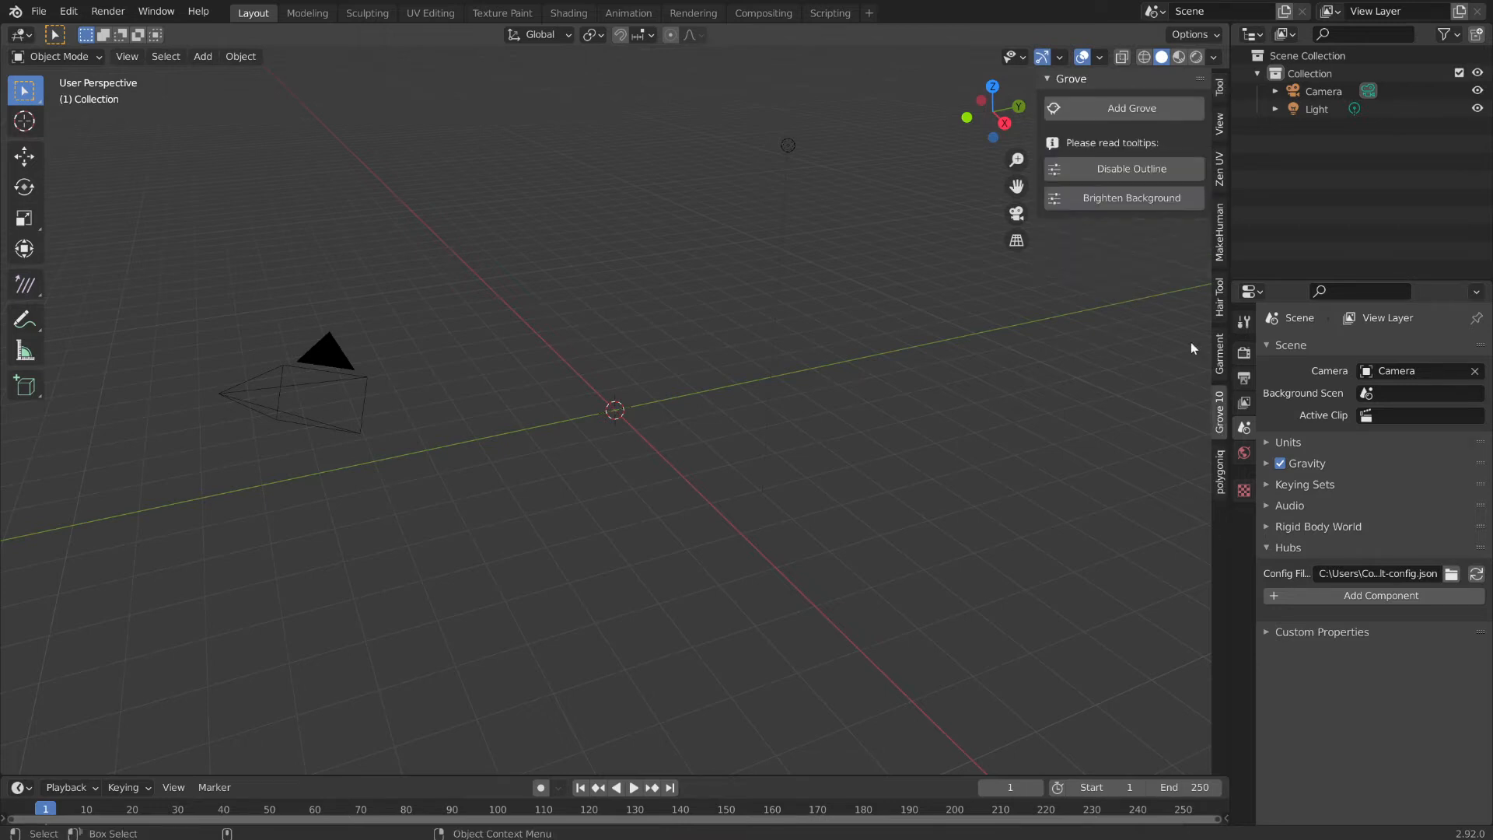
left_click(1114, 111)
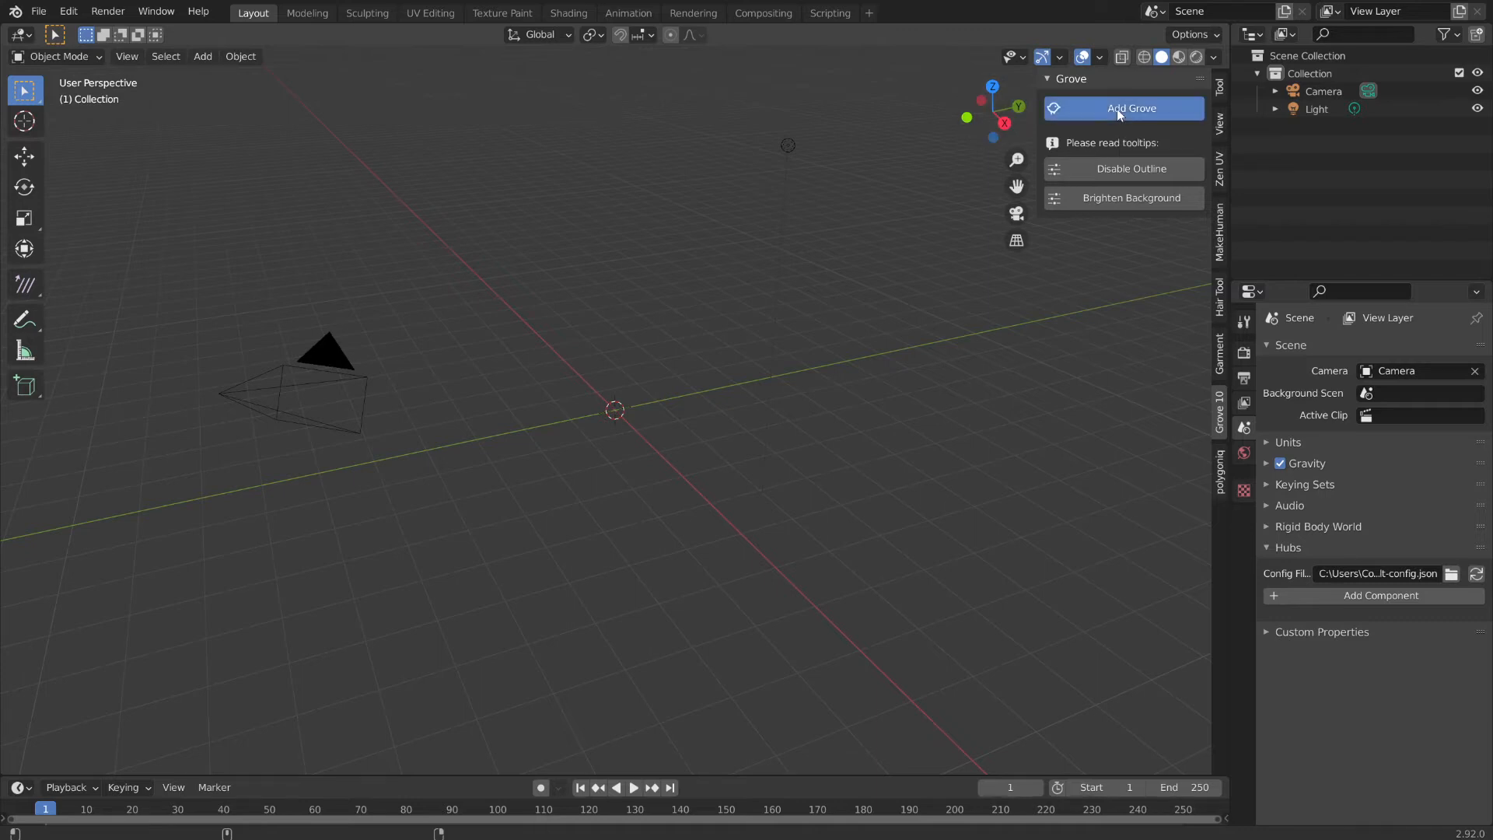
left_click(1117, 110)
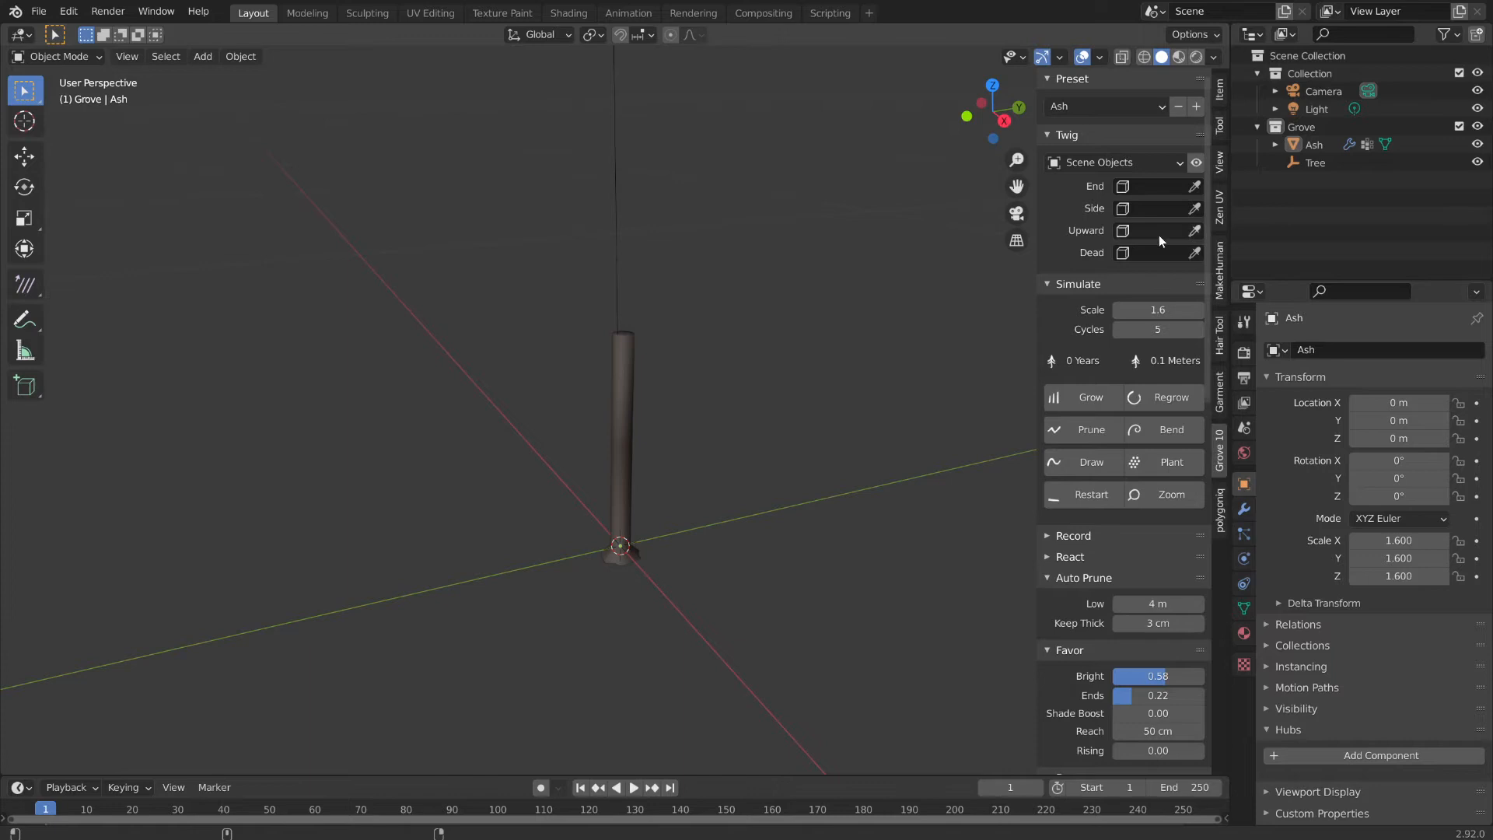
- Show the Ash object's modifiers and change the grove's tree preset to Oak
left_click(1299, 129)
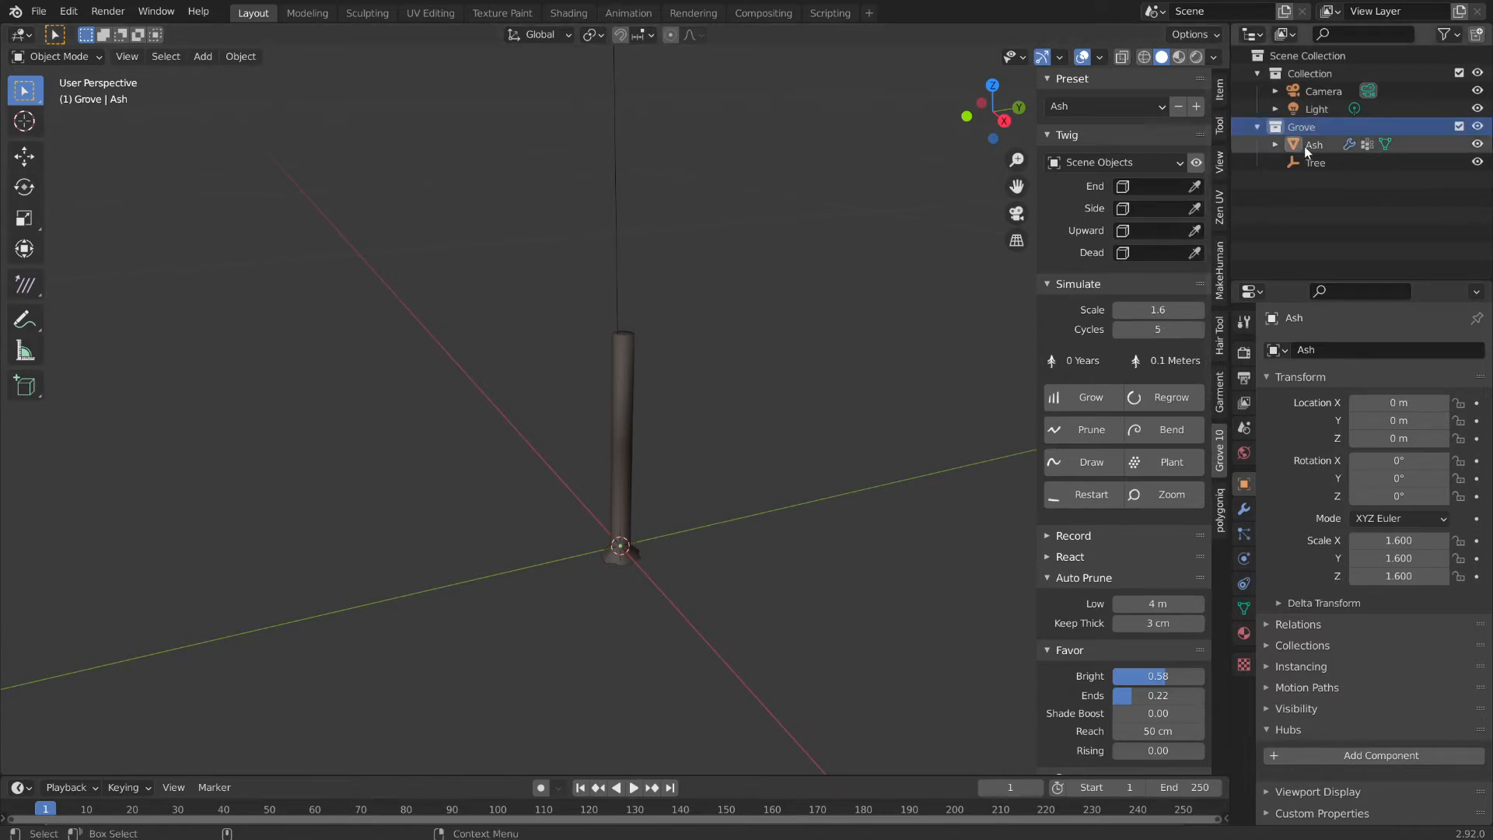
left_click(1244, 509)
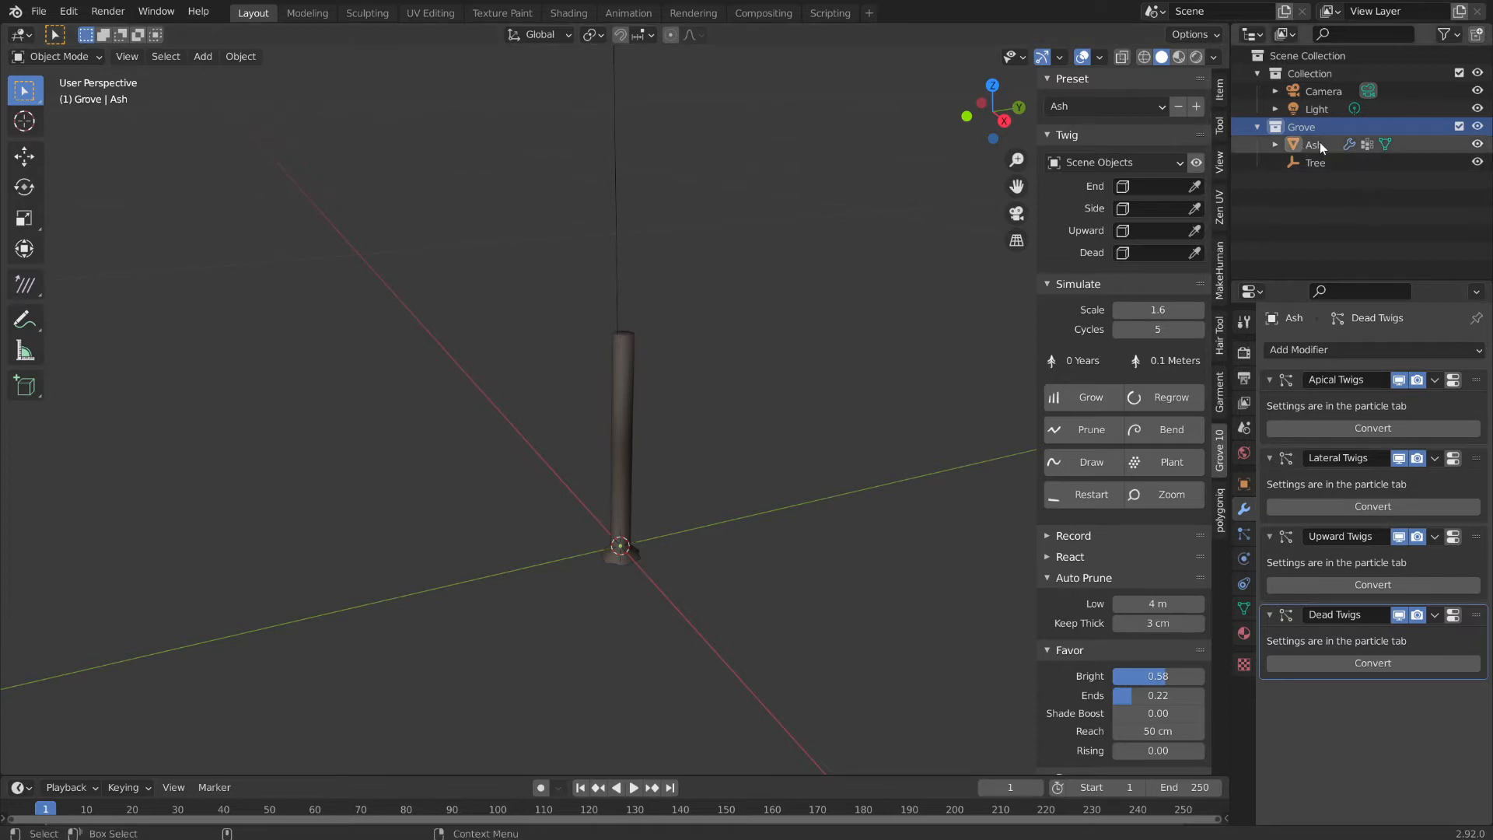
left_click(1098, 107)
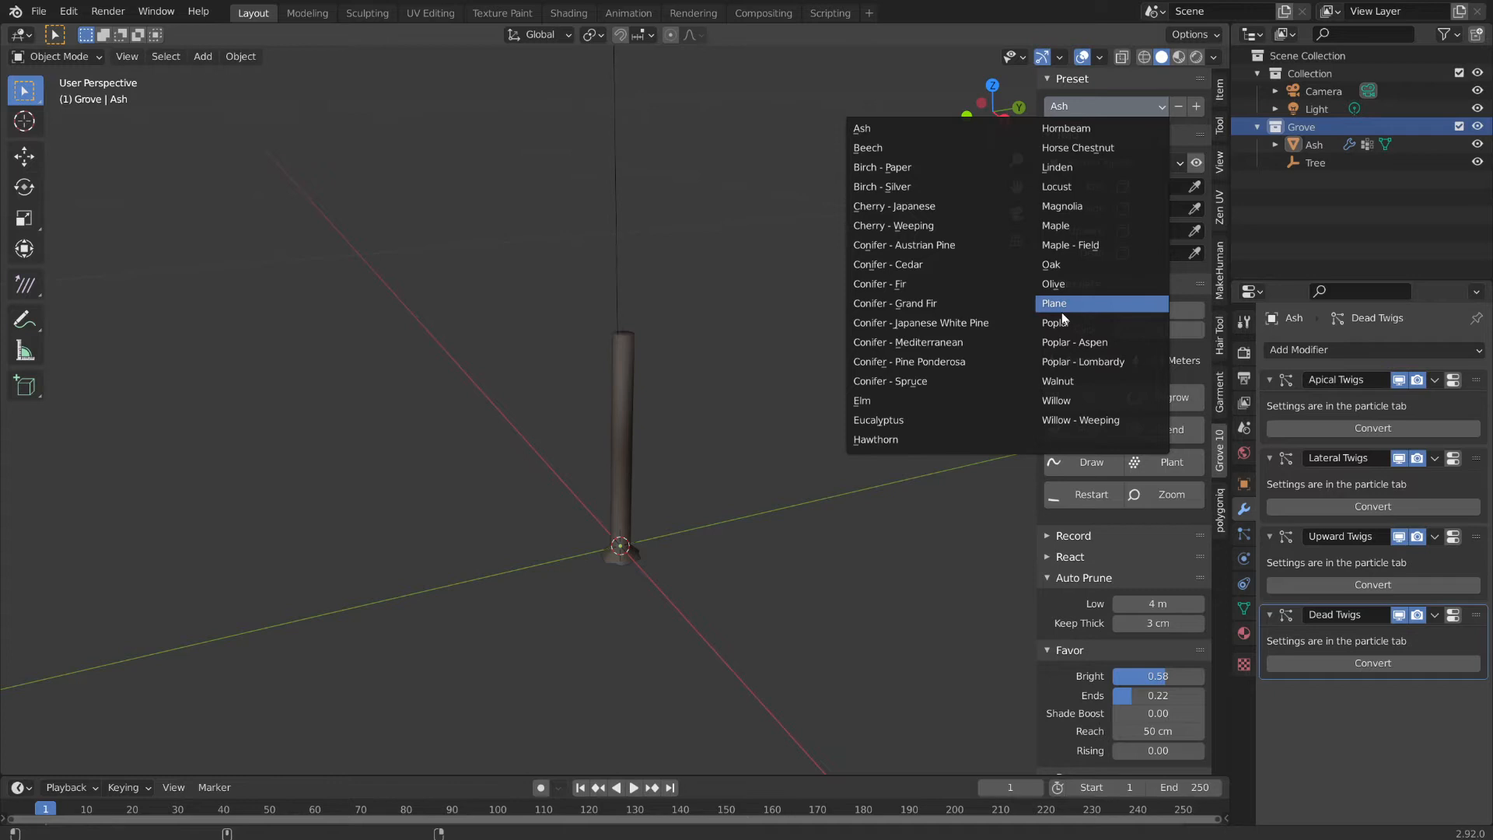
left_click(1066, 267)
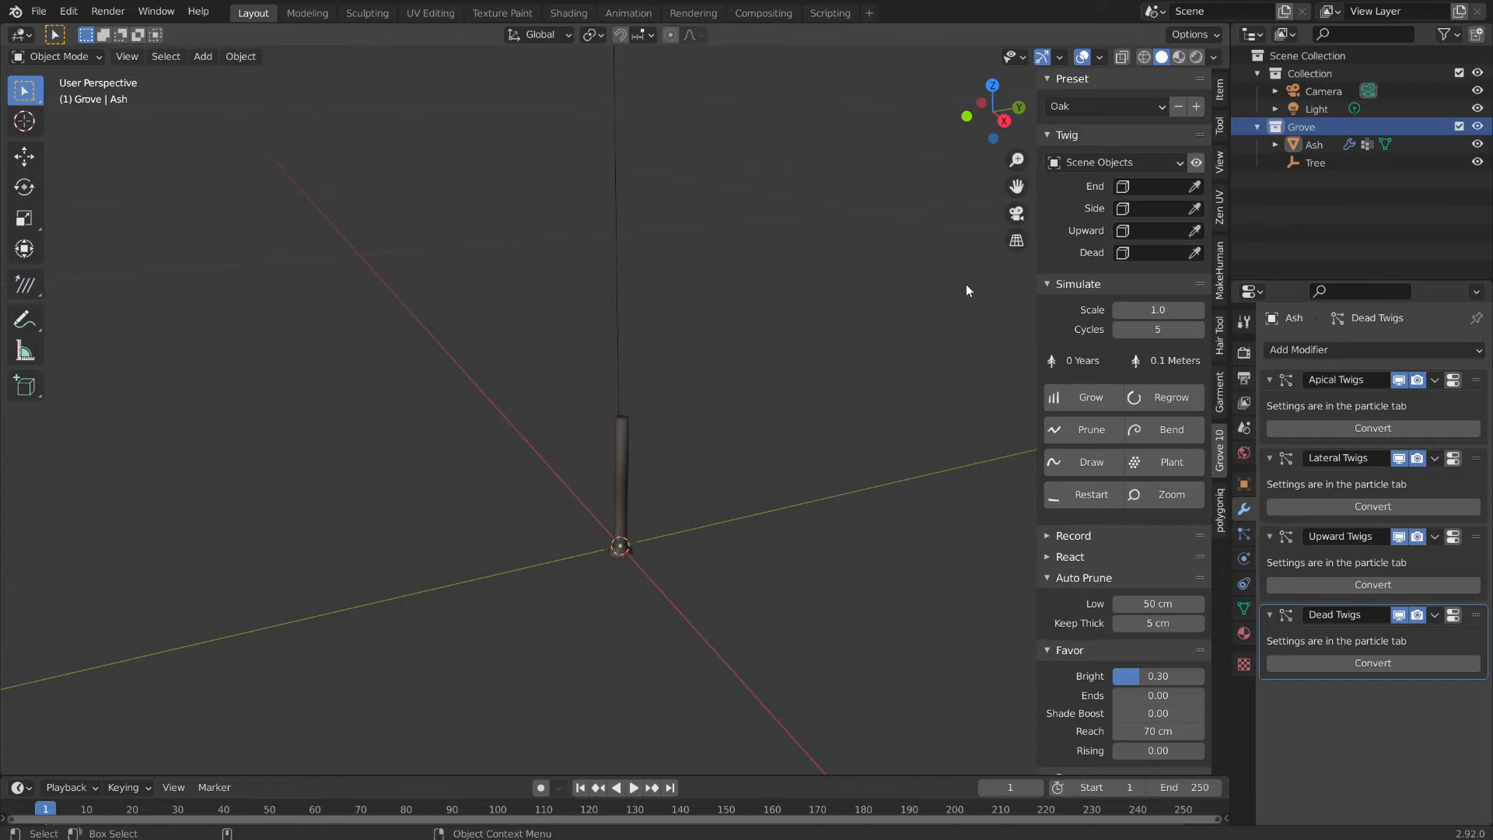
- Set the viewport to Material Preview and bring the TheGroveBranches material's nodes into view in the Shading workspace
middle_click_drag(734, 505, 1031, 274)
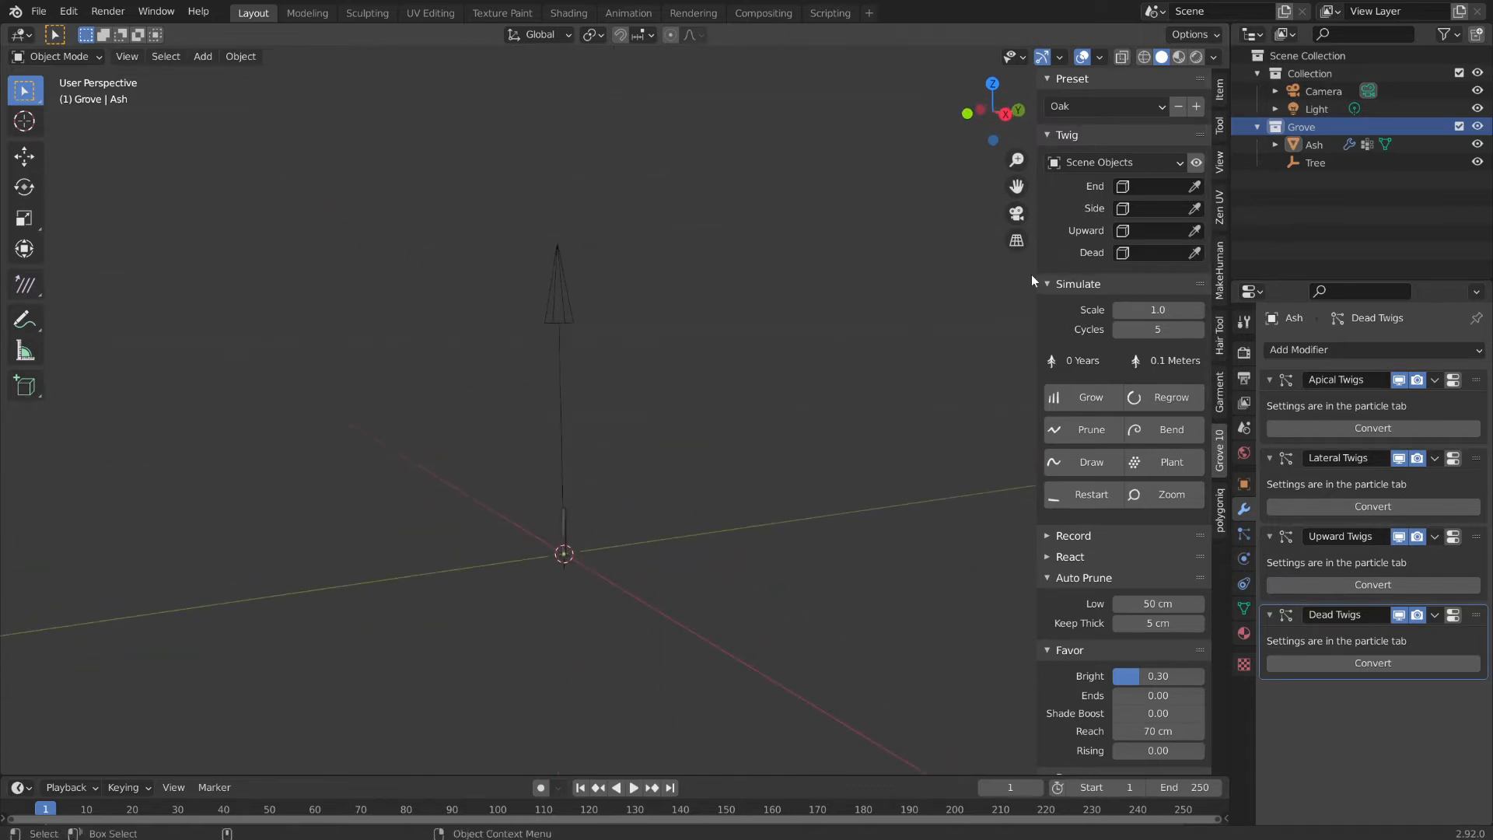
left_click(1179, 56)
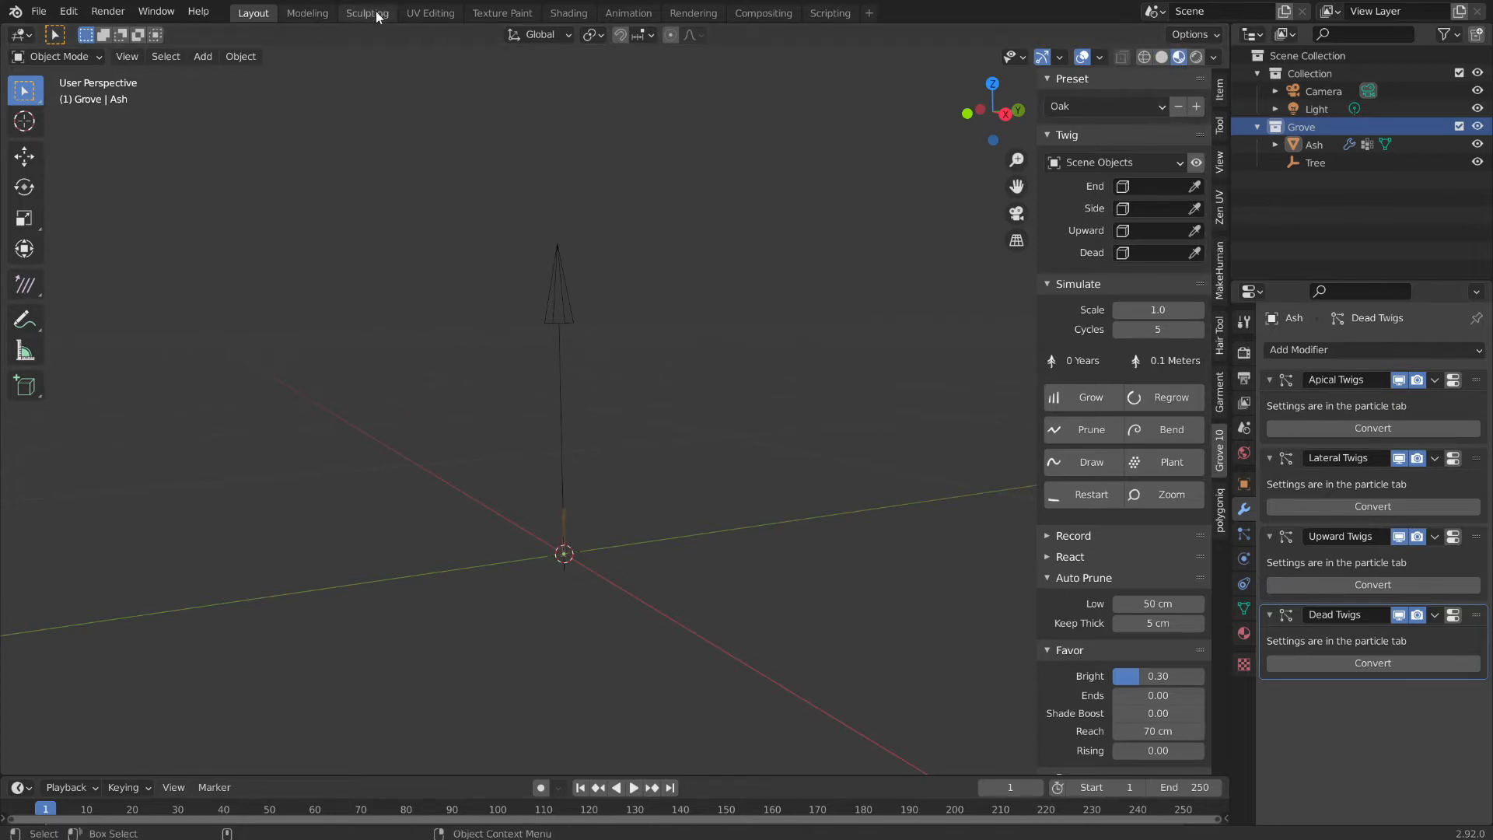
left_click(568, 13)
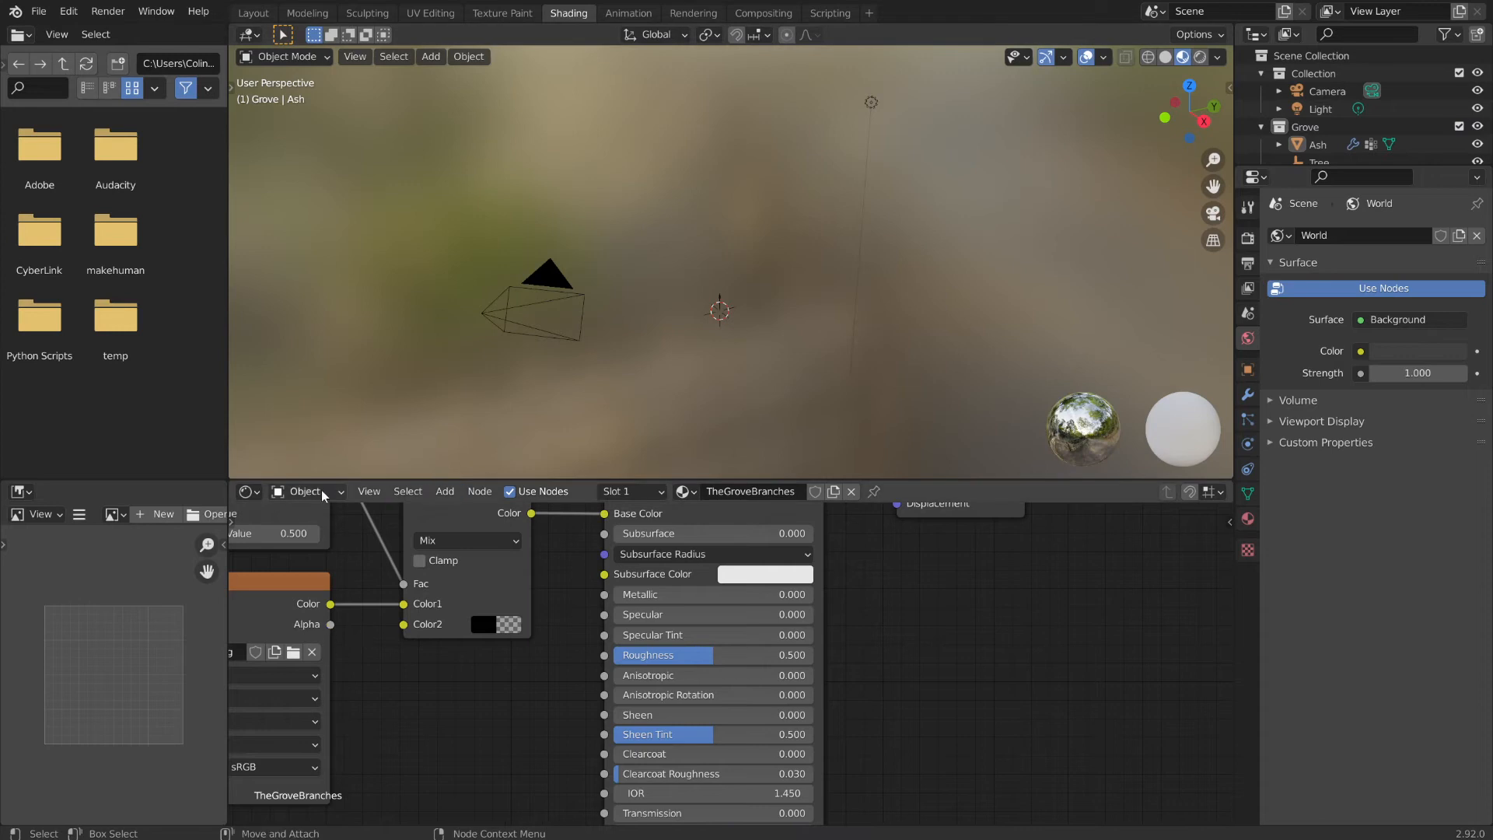
scroll(445, 765, "down", 1)
scroll(445, 765, "down", 3)
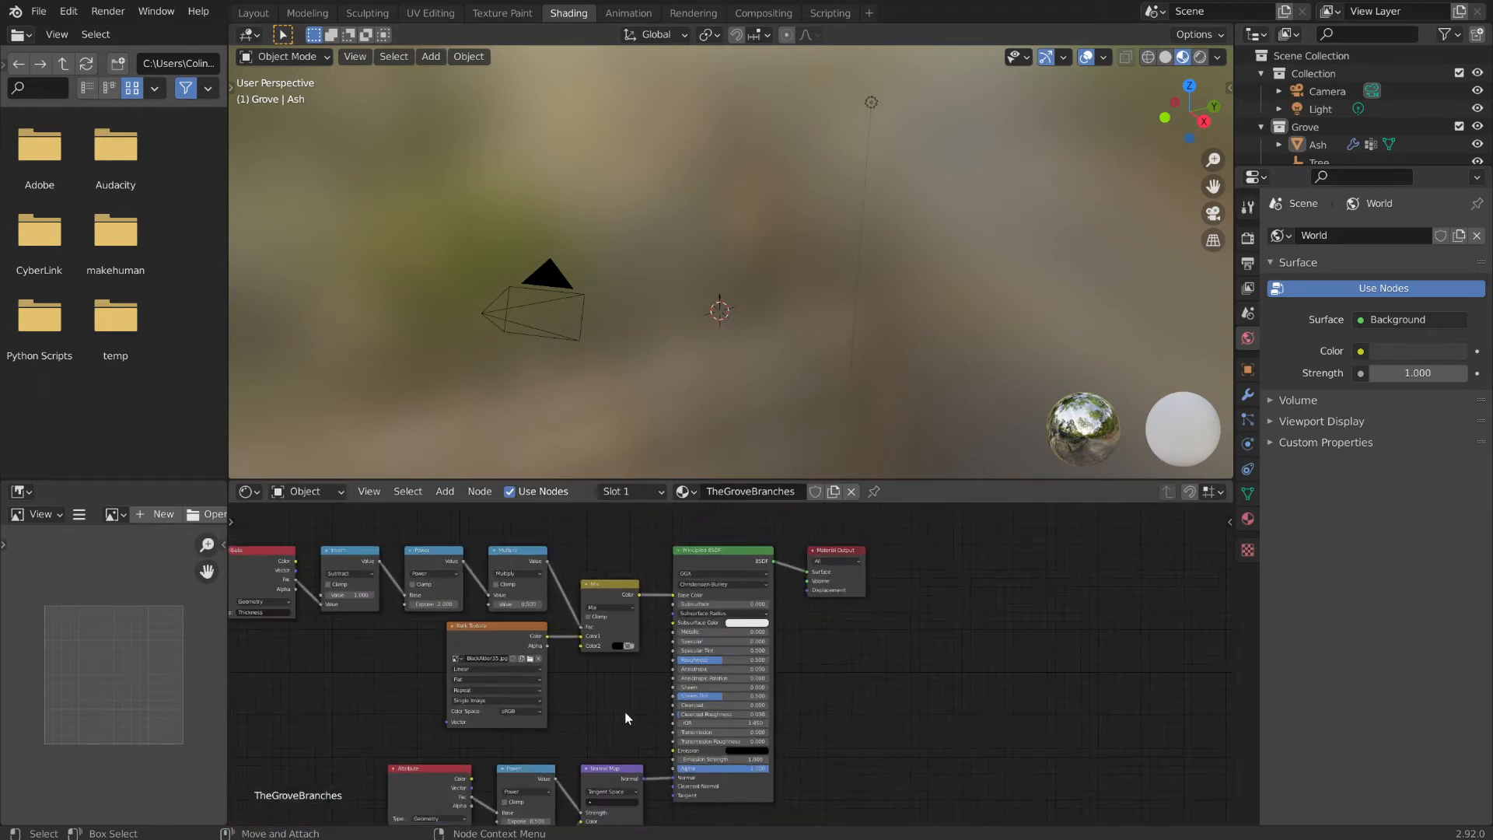
middle_click_drag(622, 719, 823, 662)
scroll(823, 663, "down", 1)
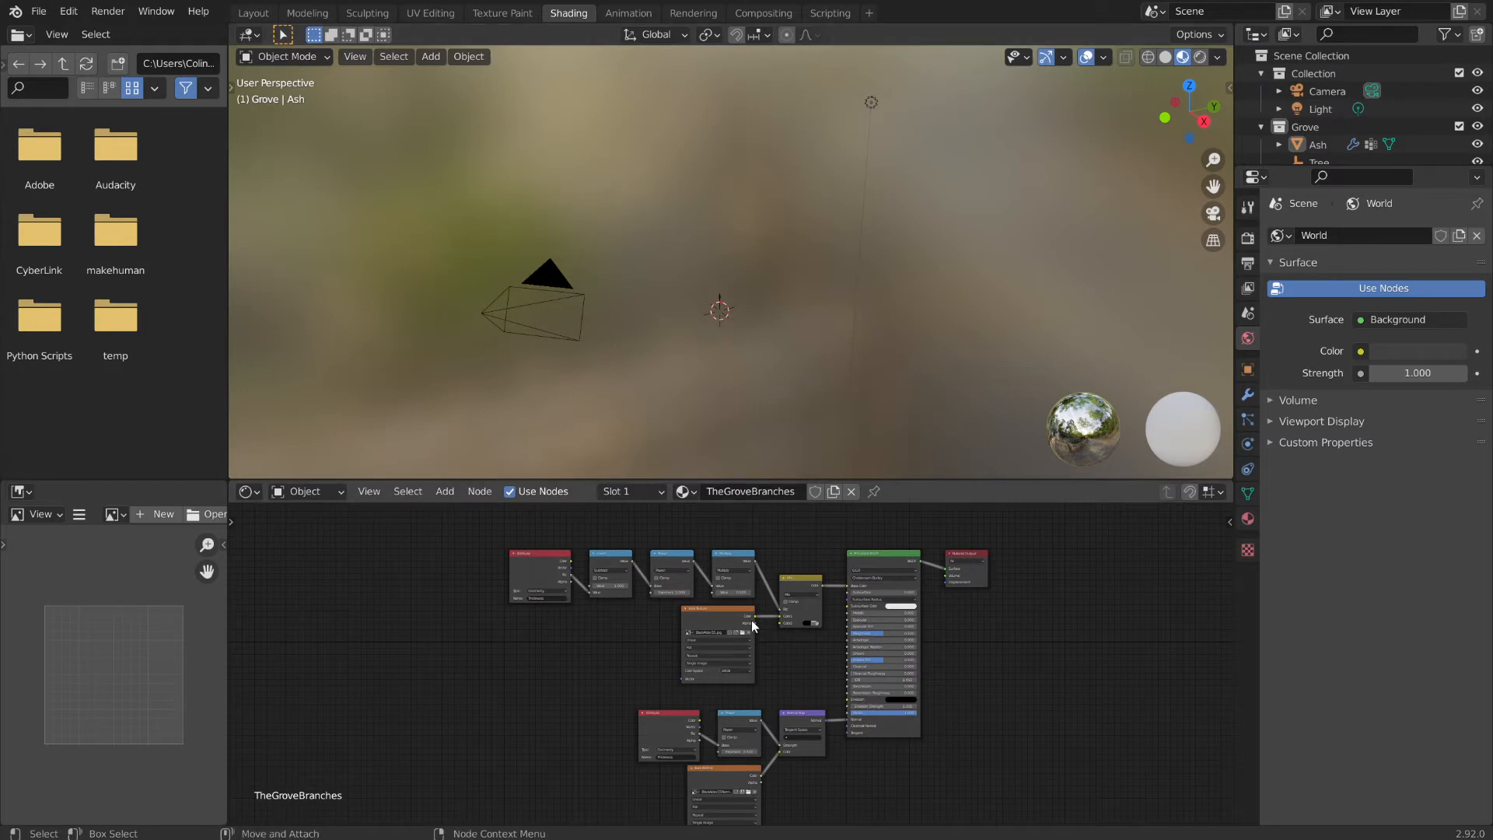
- Switch the shader editor to World and add an Environment Texture node with linked Mapping and Texture Coordinate nodes
left_click(322, 501)
left_click(314, 535)
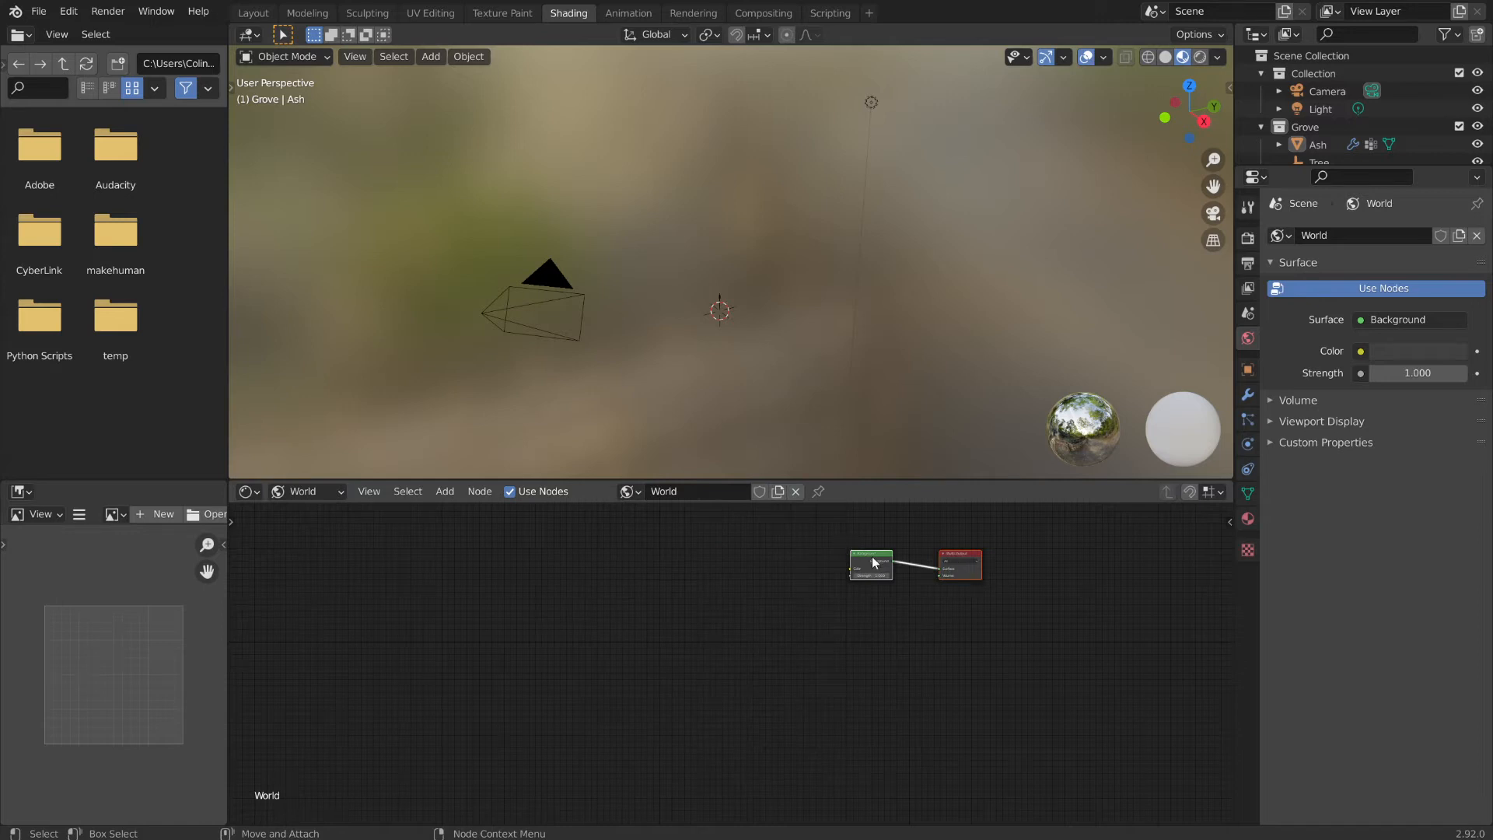
left_click(448, 492)
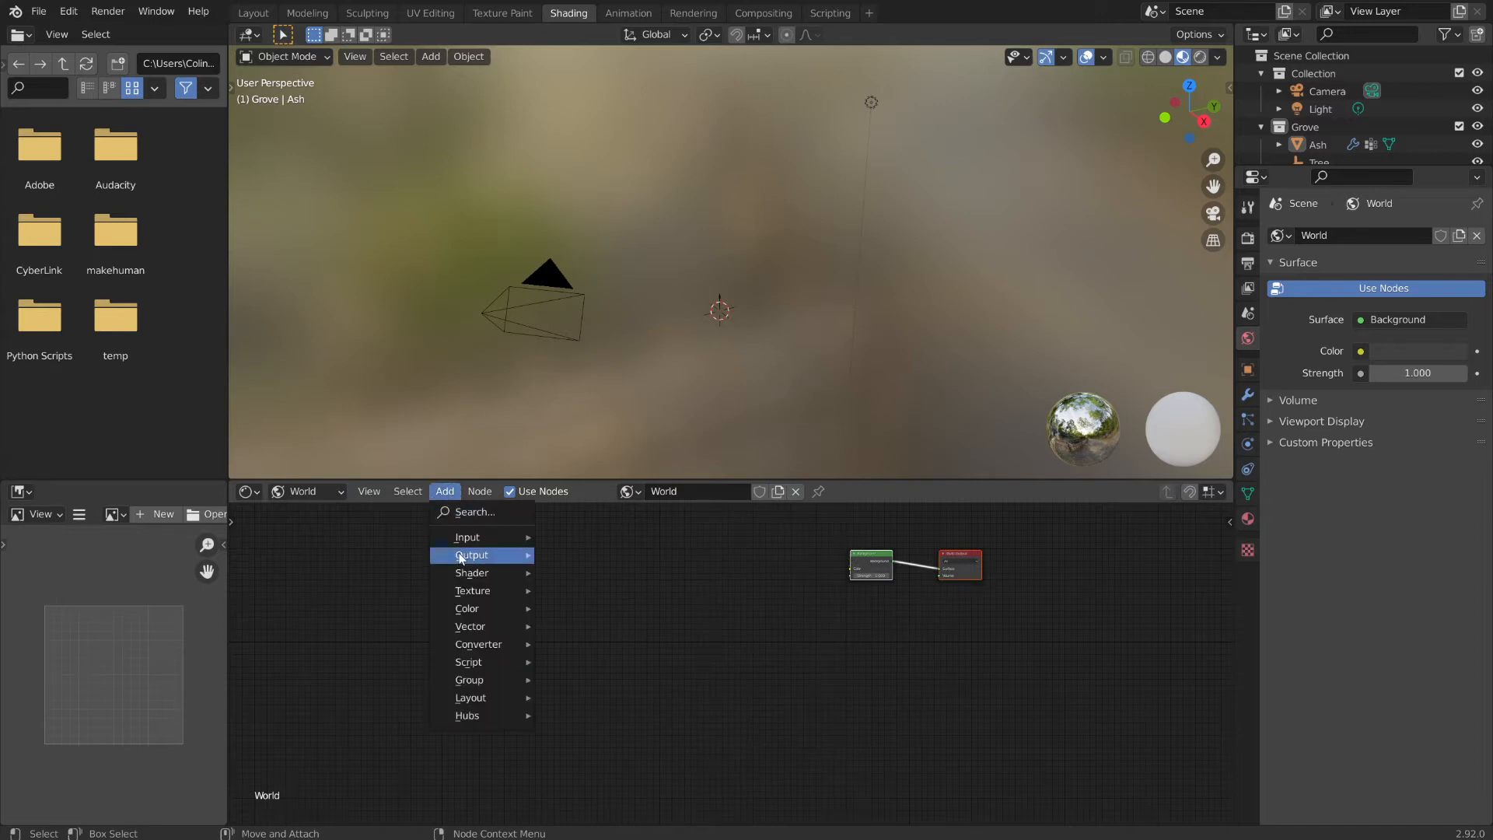
mouse_move(479, 592)
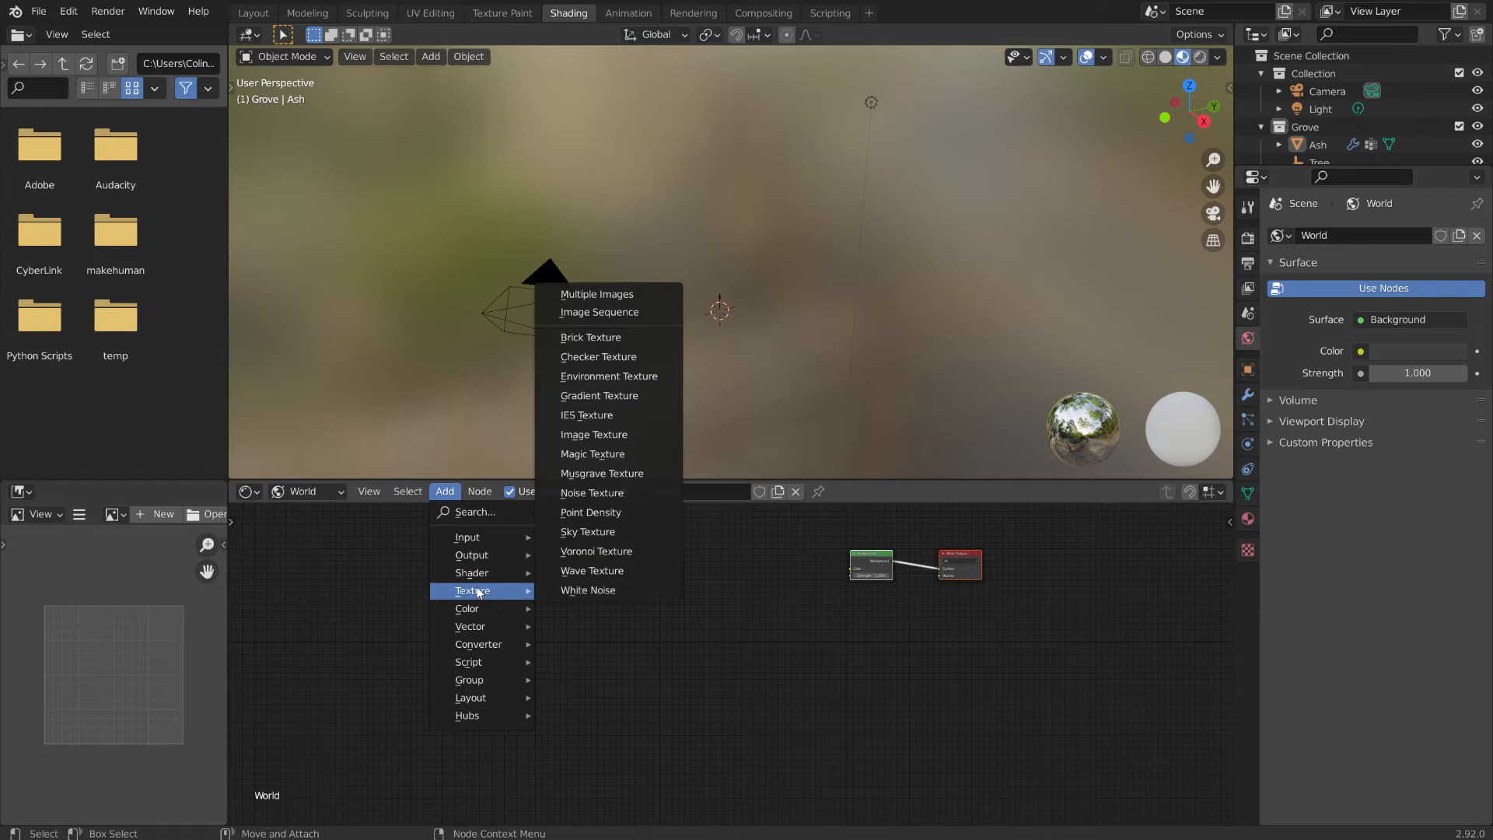
left_click(621, 376)
left_click(716, 554)
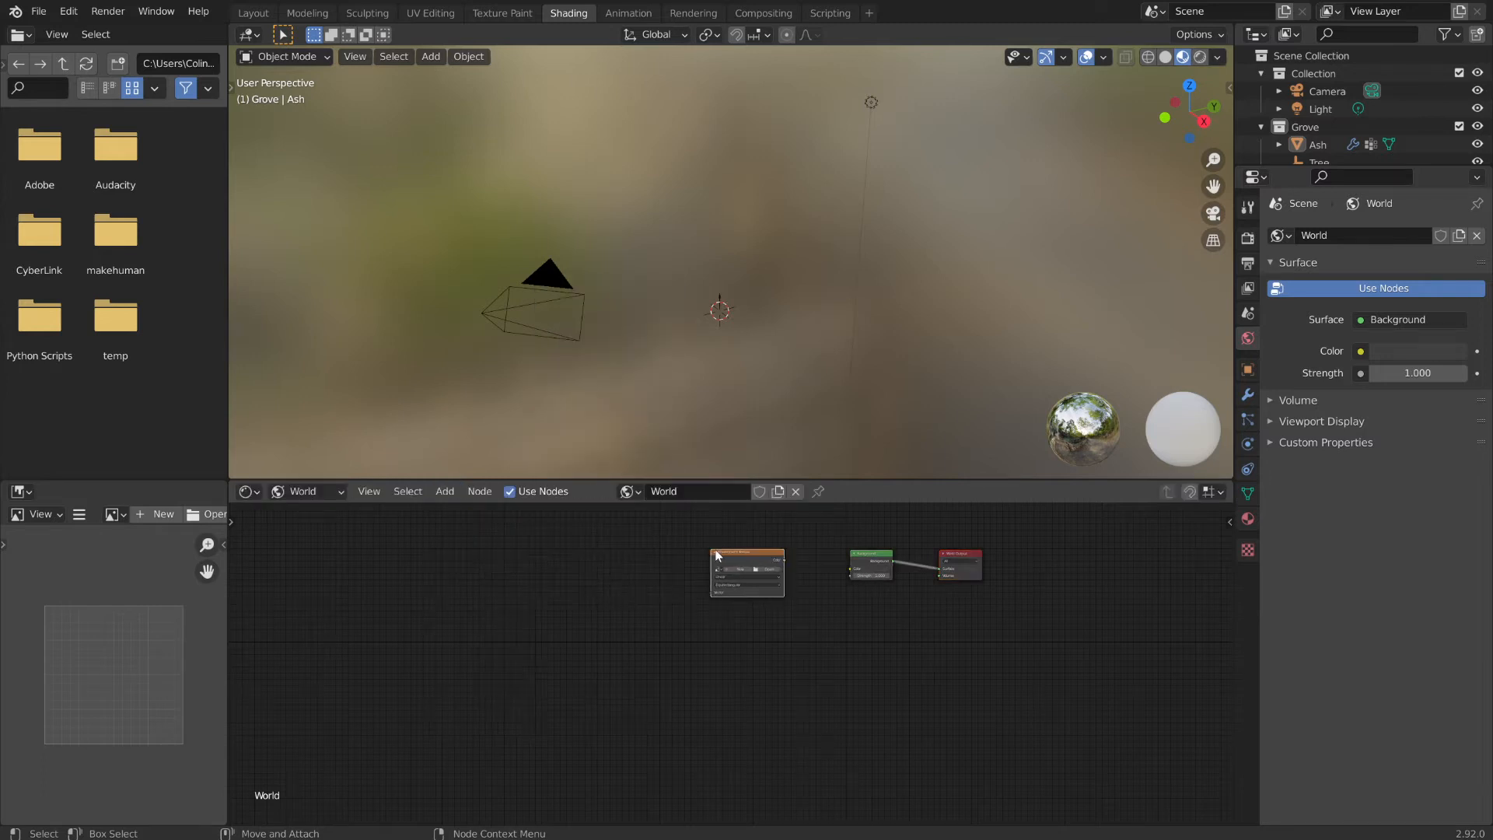
key("ctrl+t")
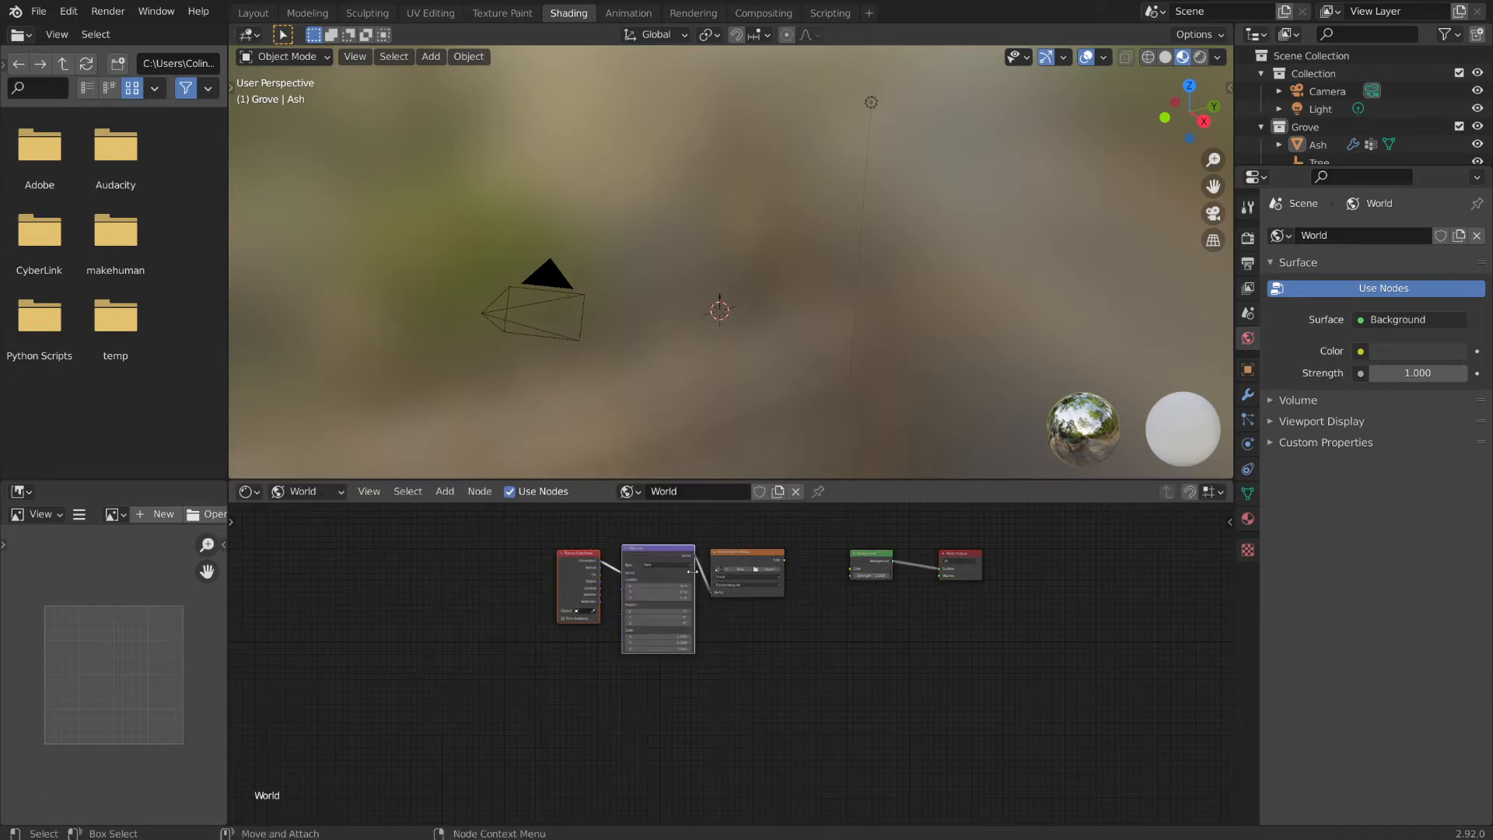
key("Home")
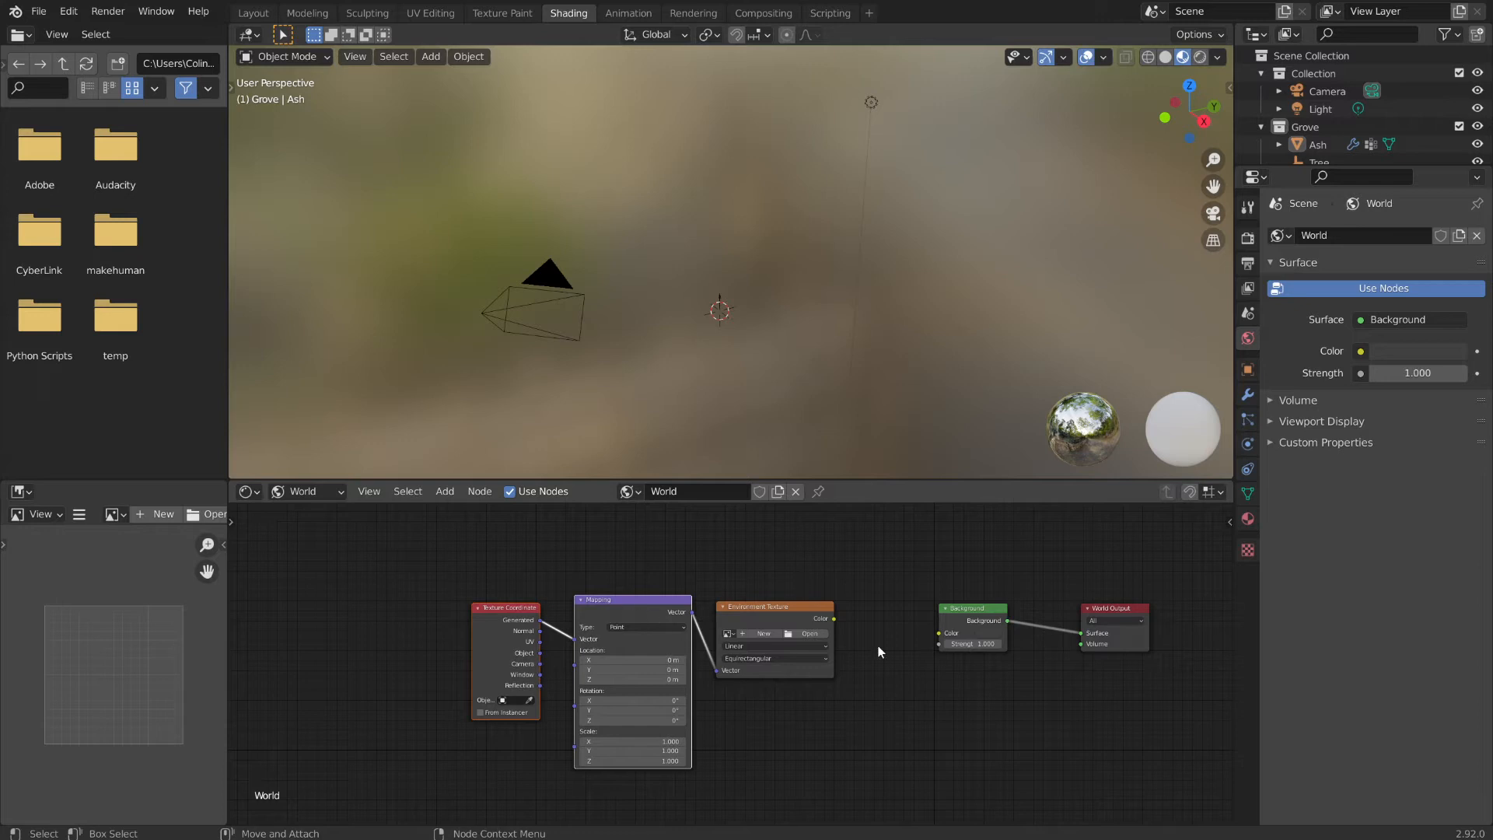
- Connect the Environment Texture's Color to the Background node's Color and load the image cape_hill_4k.hdr
left_click_drag(834, 619, 940, 634)
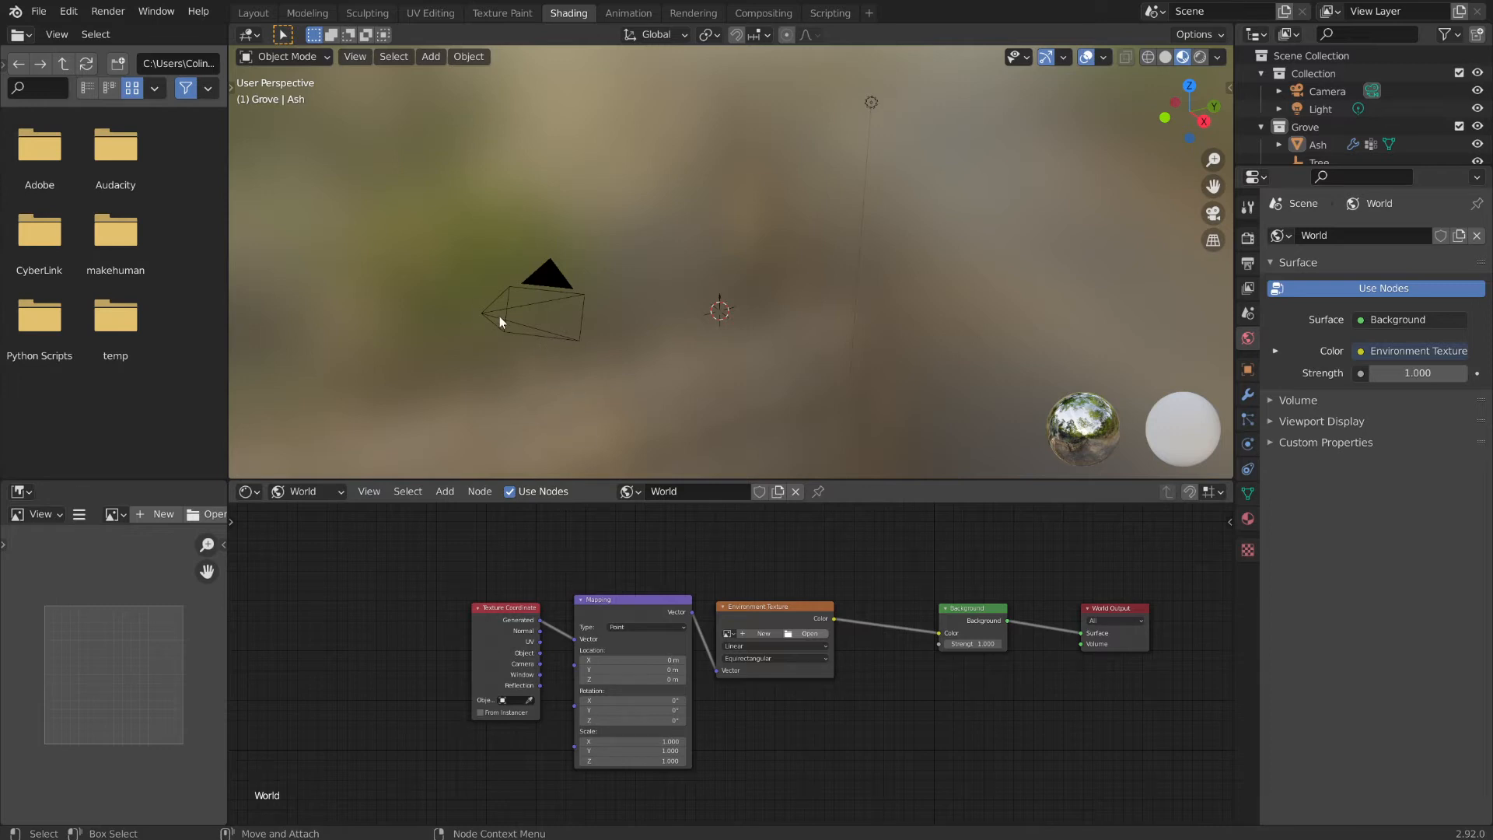
left_click(1075, 715)
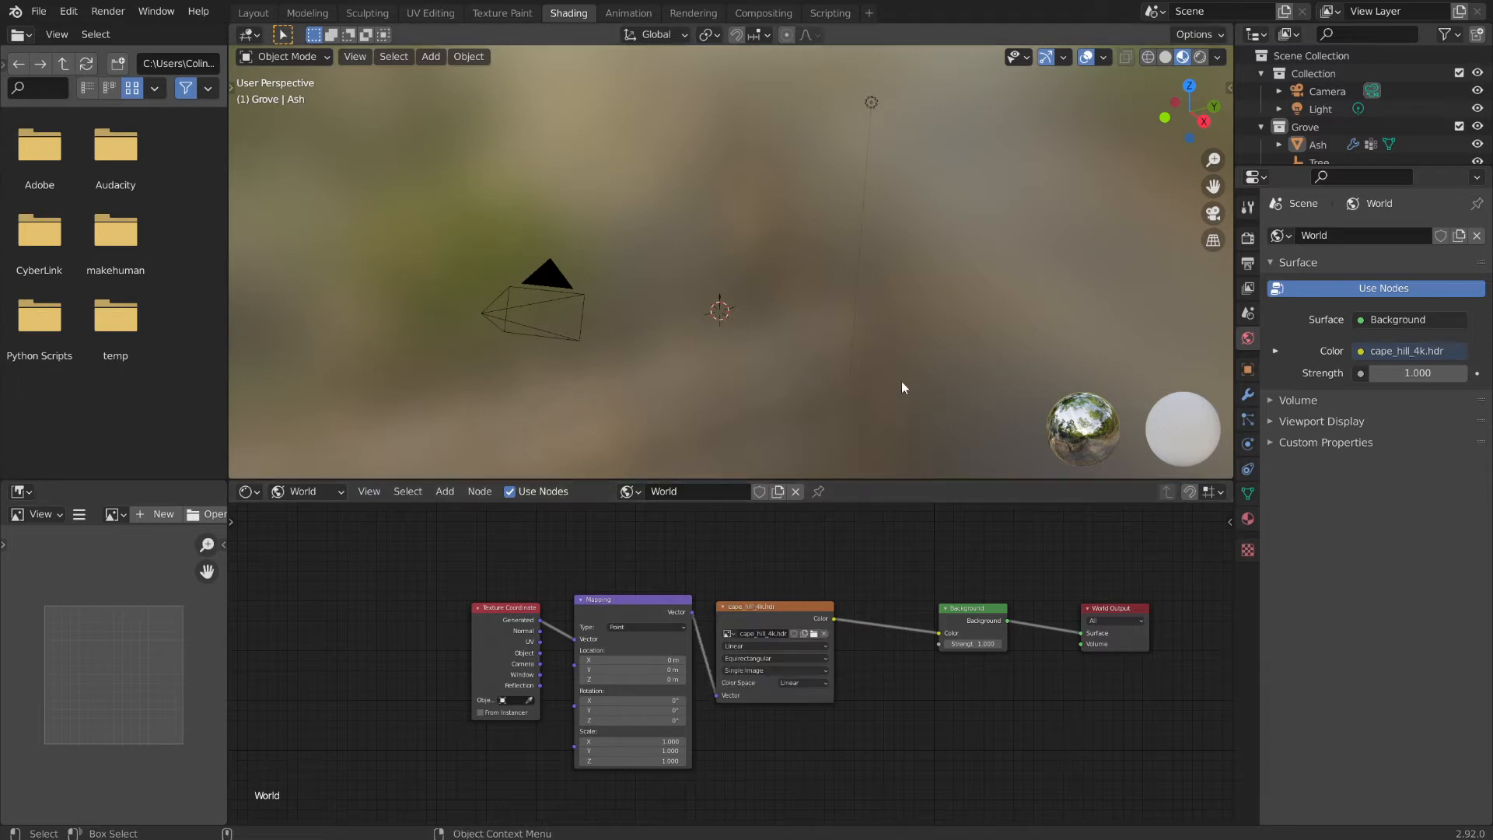
- Enable Scene World lighting in the Shading viewport and replace the environment image with kiara_2_sunrise_4k
left_click(1218, 57)
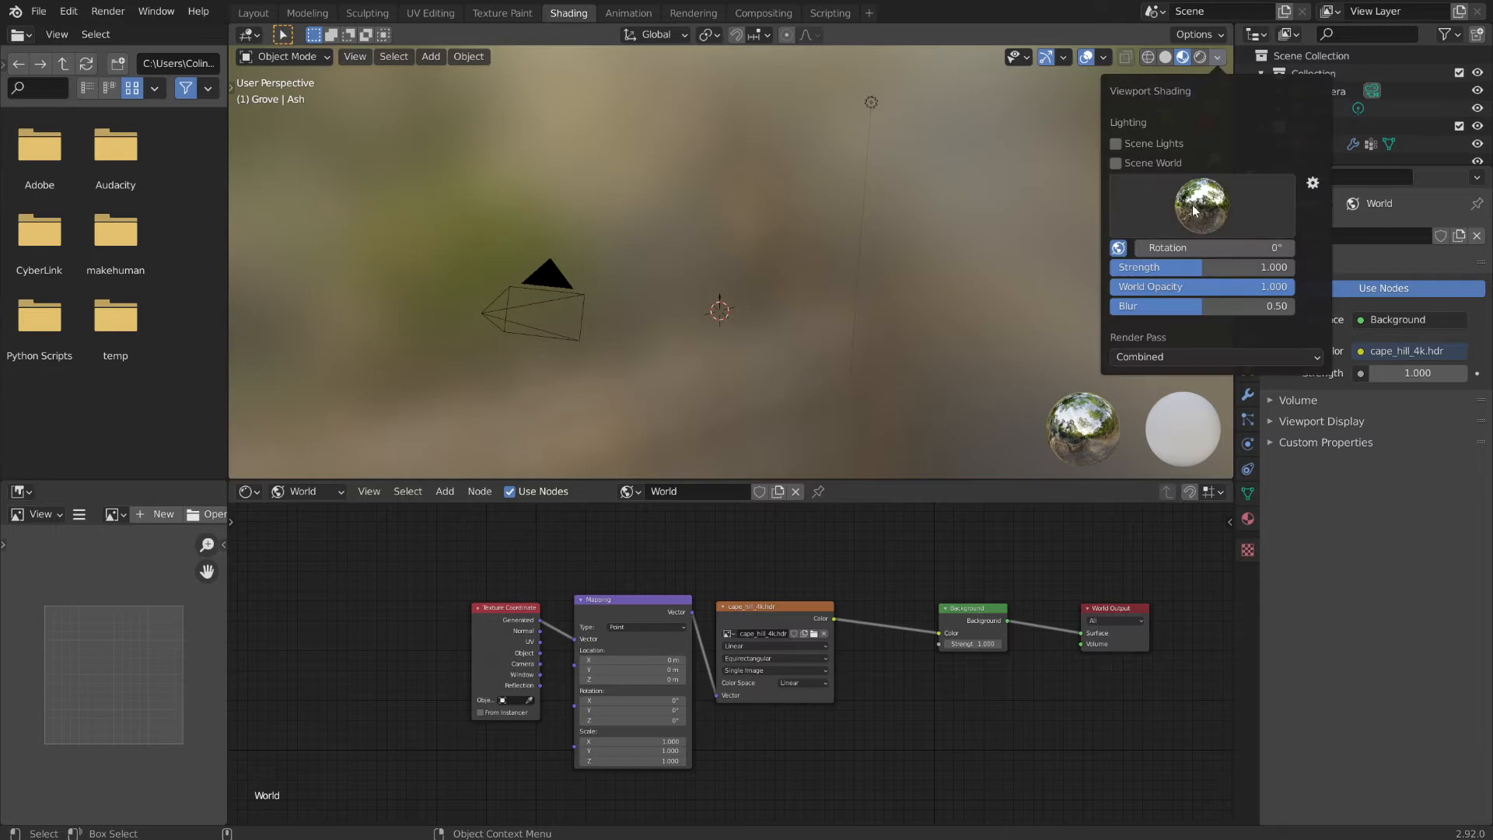
left_click(1116, 162)
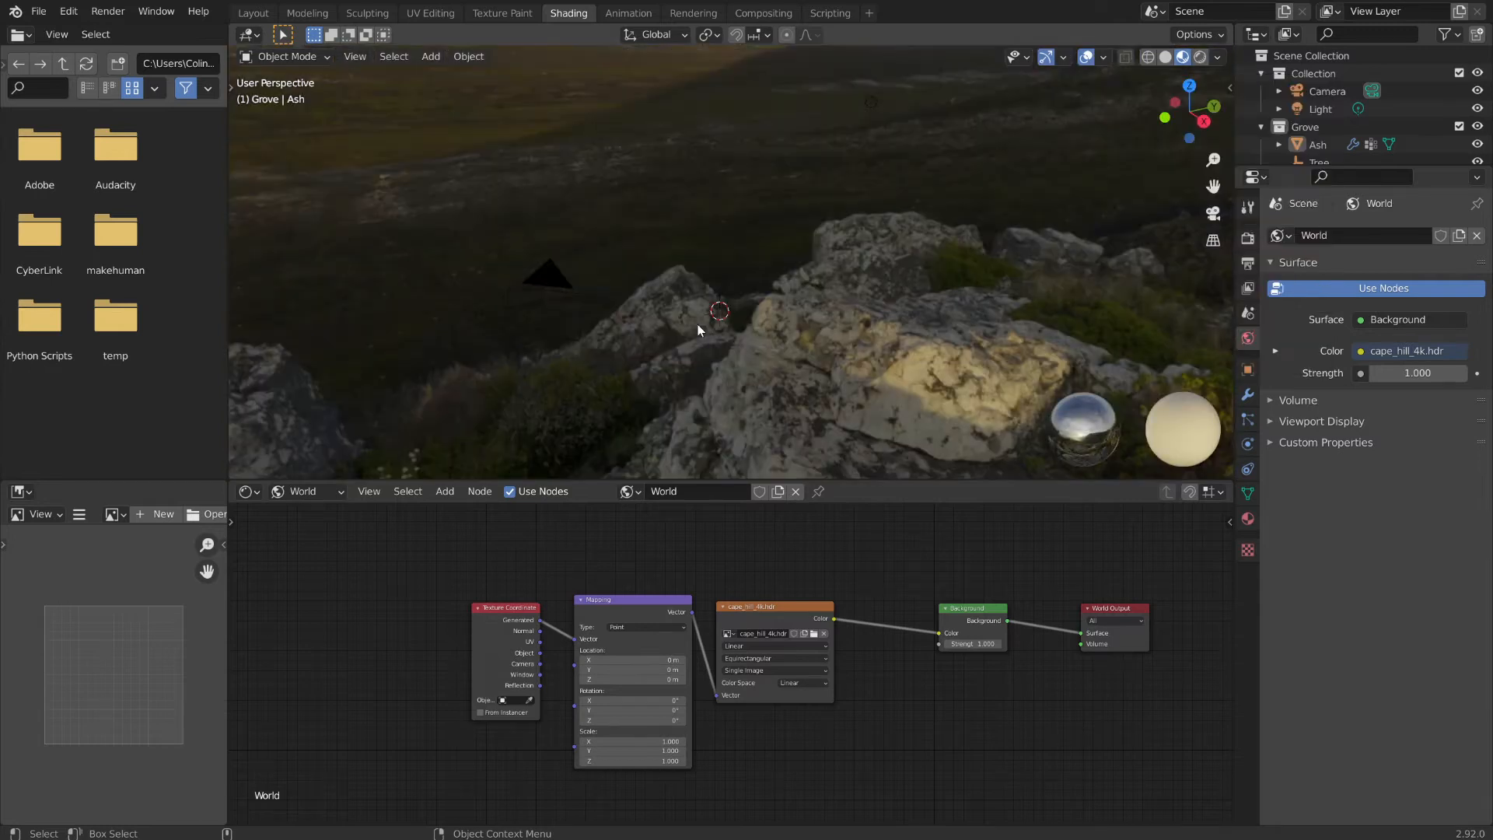
middle_click_drag(778, 361, 1170, 329)
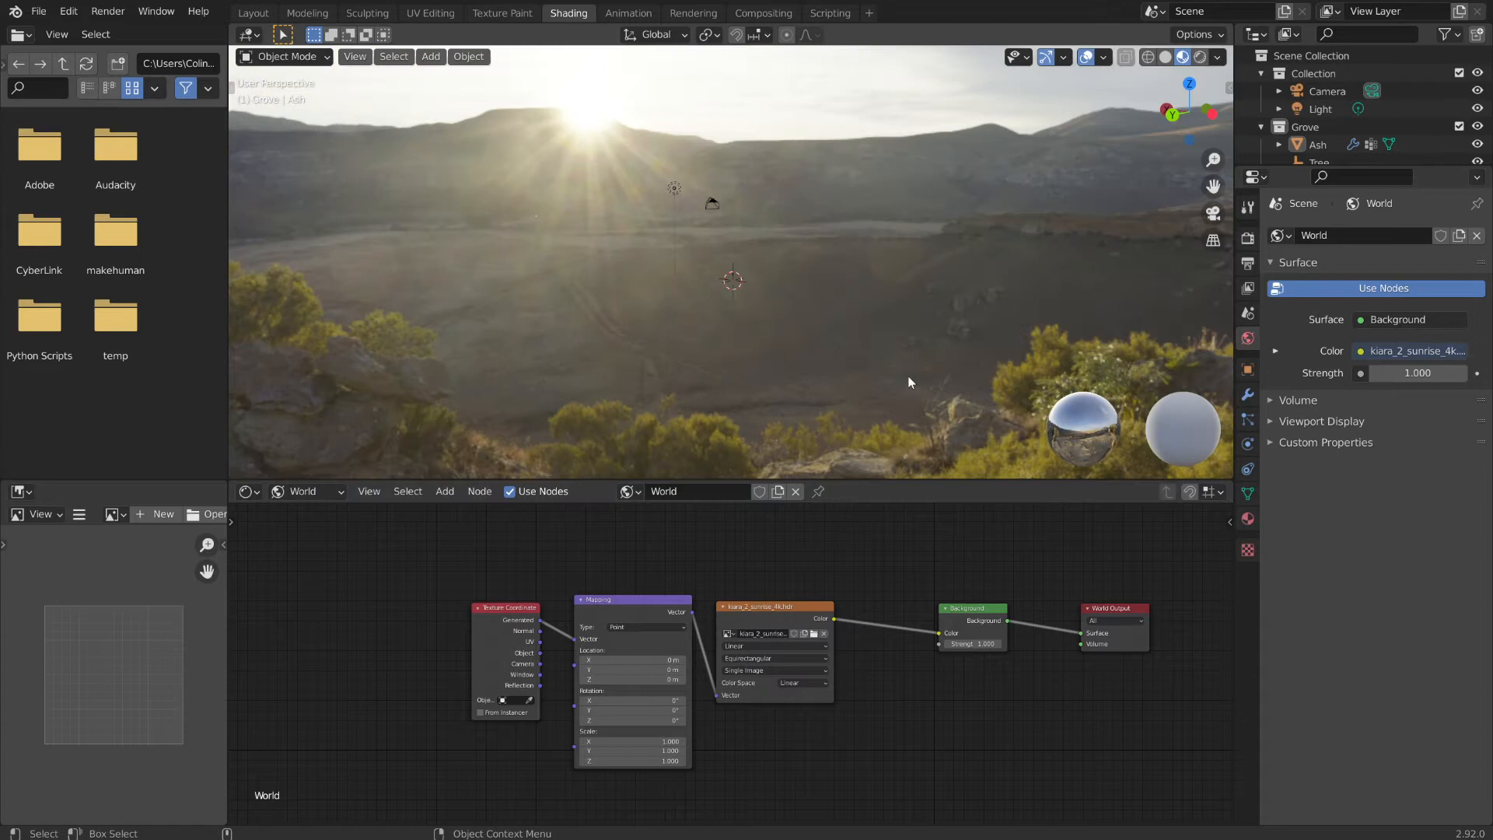
middle_click_drag(908, 375, 365, 329)
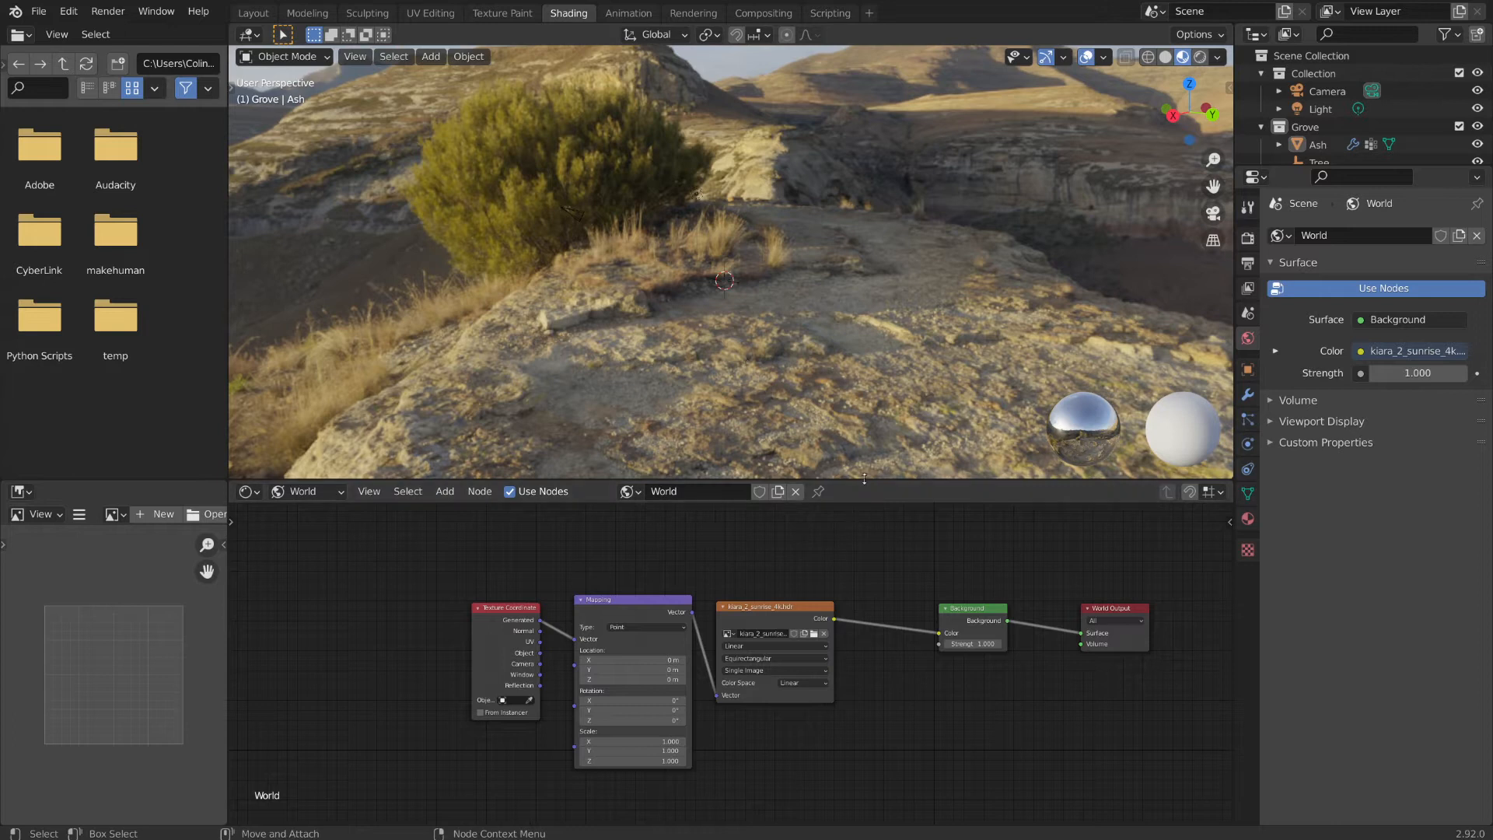
left_click_drag(866, 483, 867, 634)
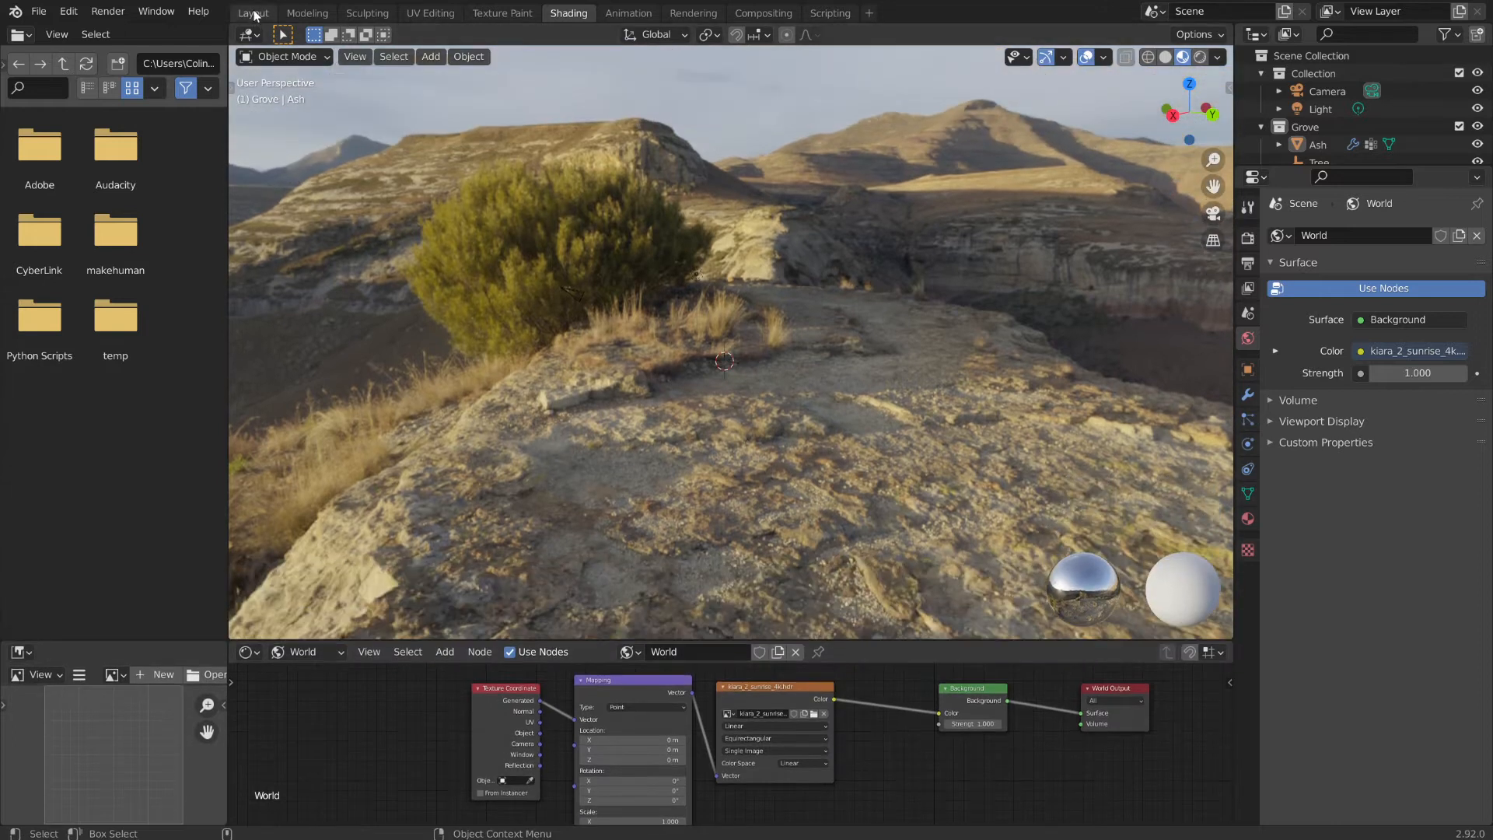
- Return to the Layout workspace and enable Scene World lighting in its viewport around the tree
left_click(257, 16)
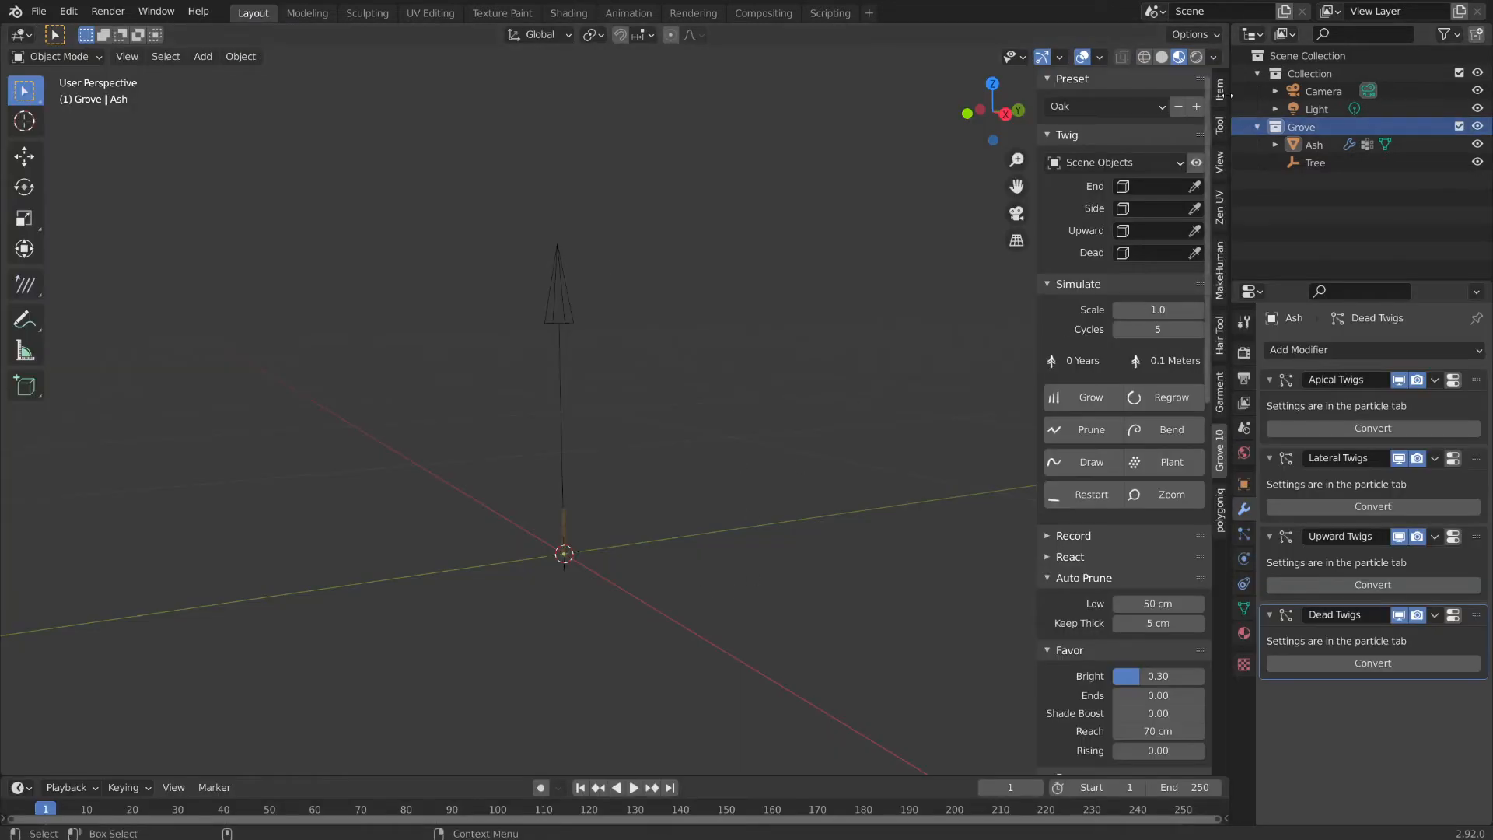
left_click(1214, 57)
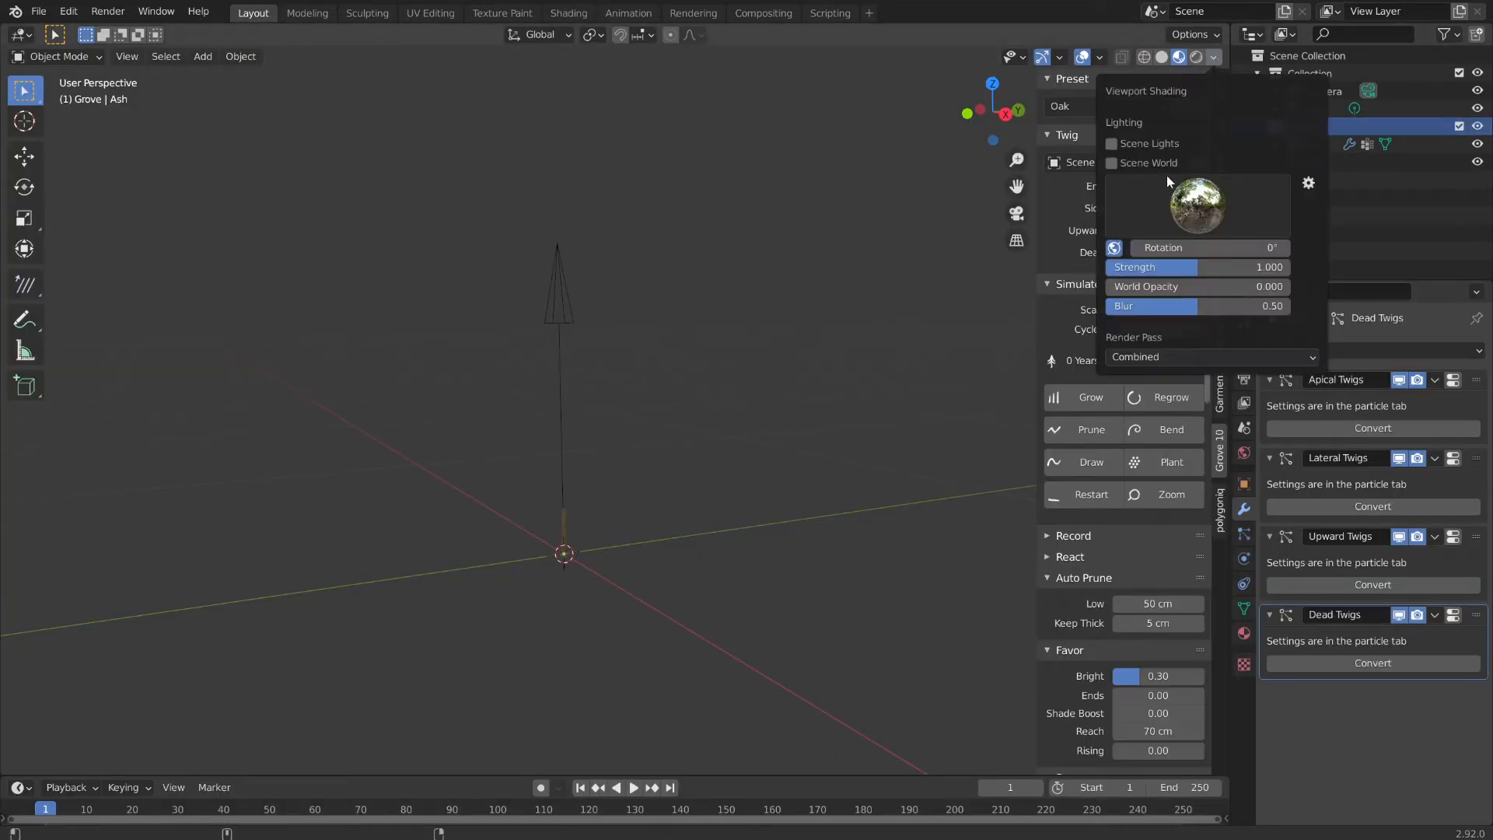
left_click(1111, 163)
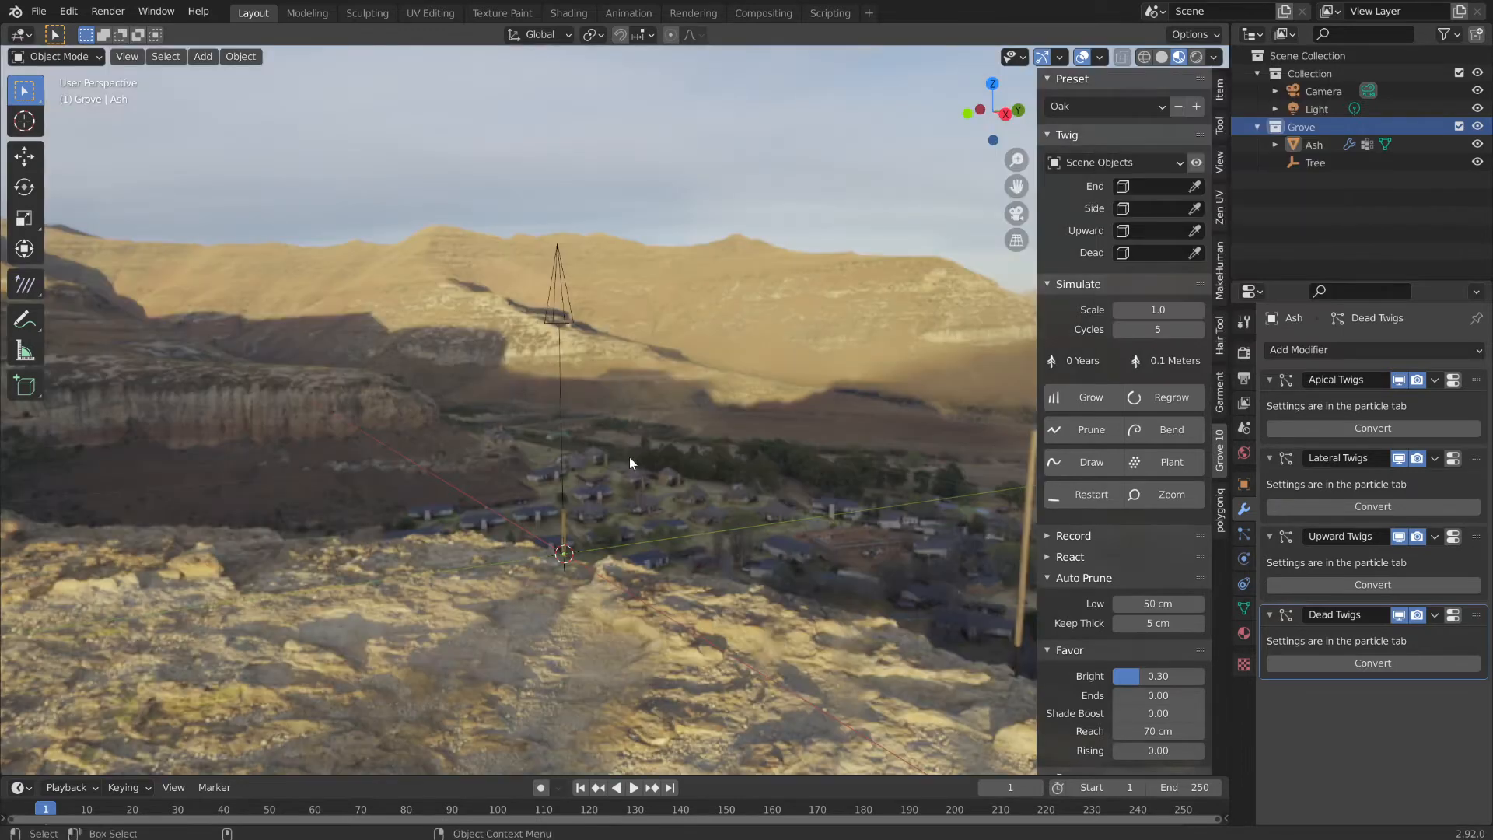
middle_click_drag(629, 456, 581, 501)
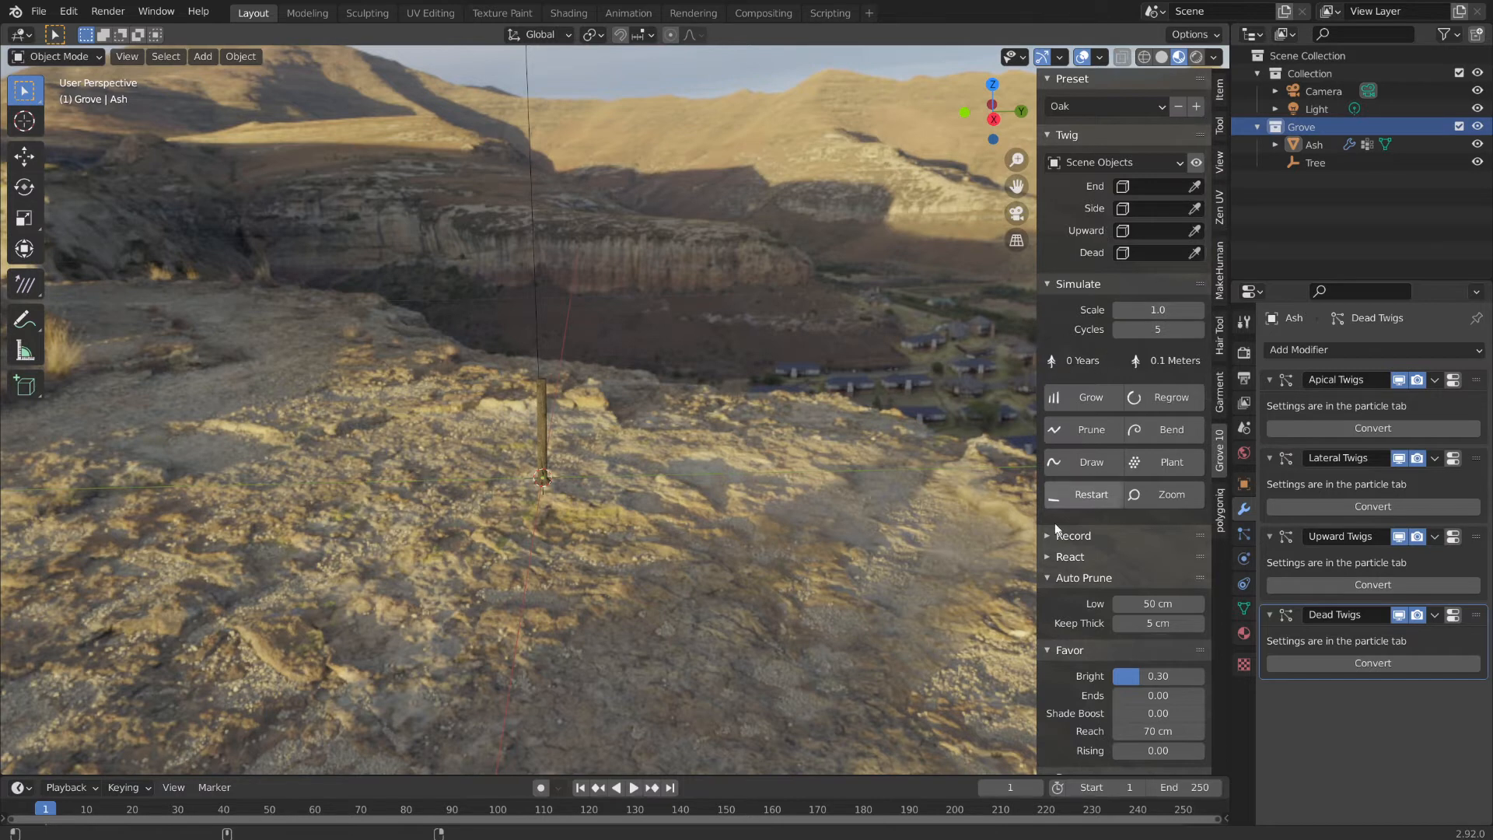
- Grow the oak in three successive simulation runs of 5 cycles each at scale 1.0
scroll(1110, 432, "down", 2)
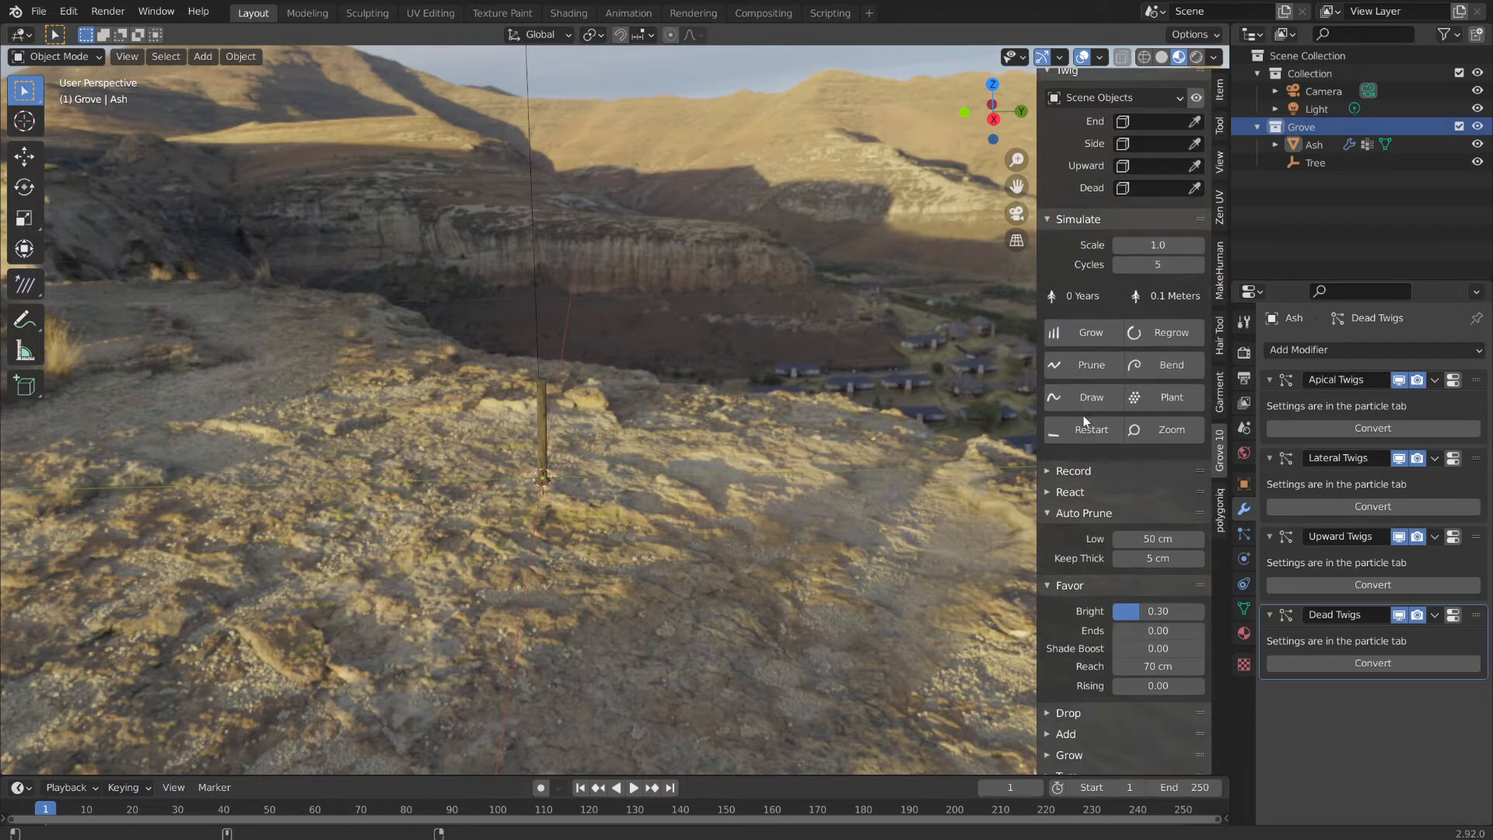
scroll(1105, 416, "up", 2)
left_click(1088, 398)
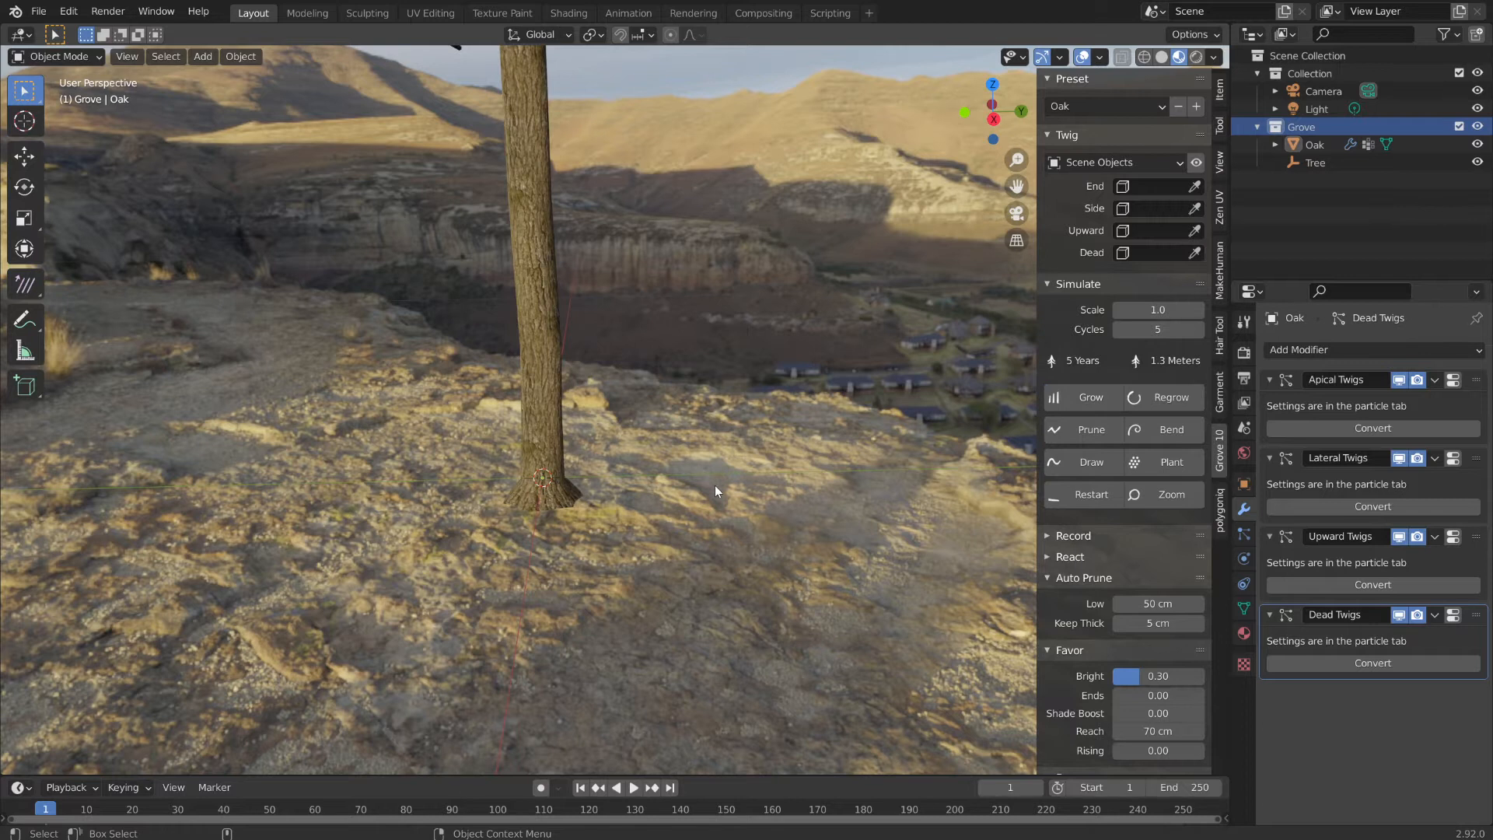
scroll(714, 593, "down", 5)
middle_click_drag(754, 527, 782, 491)
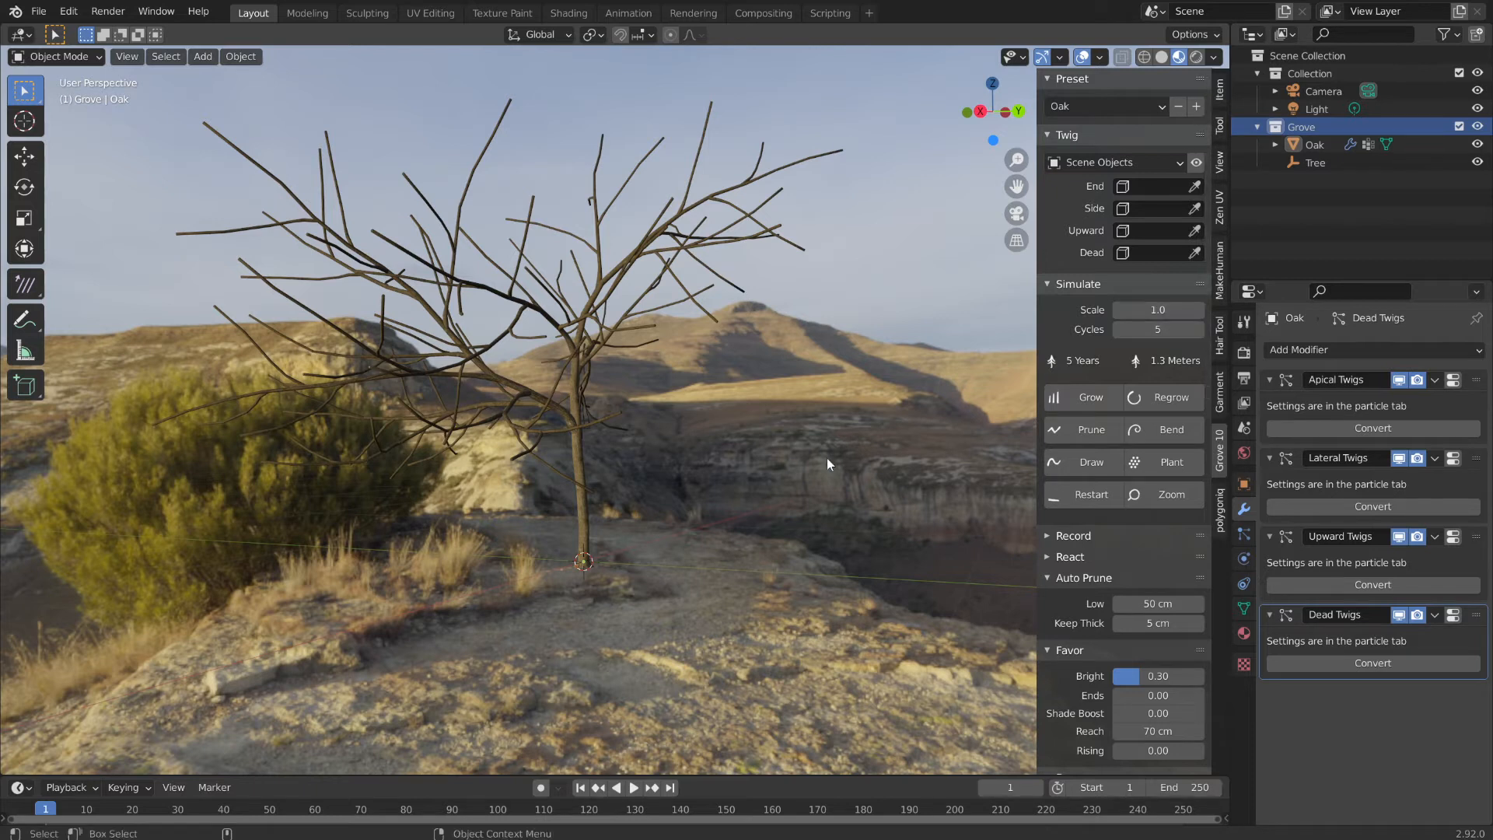
left_click(1091, 397)
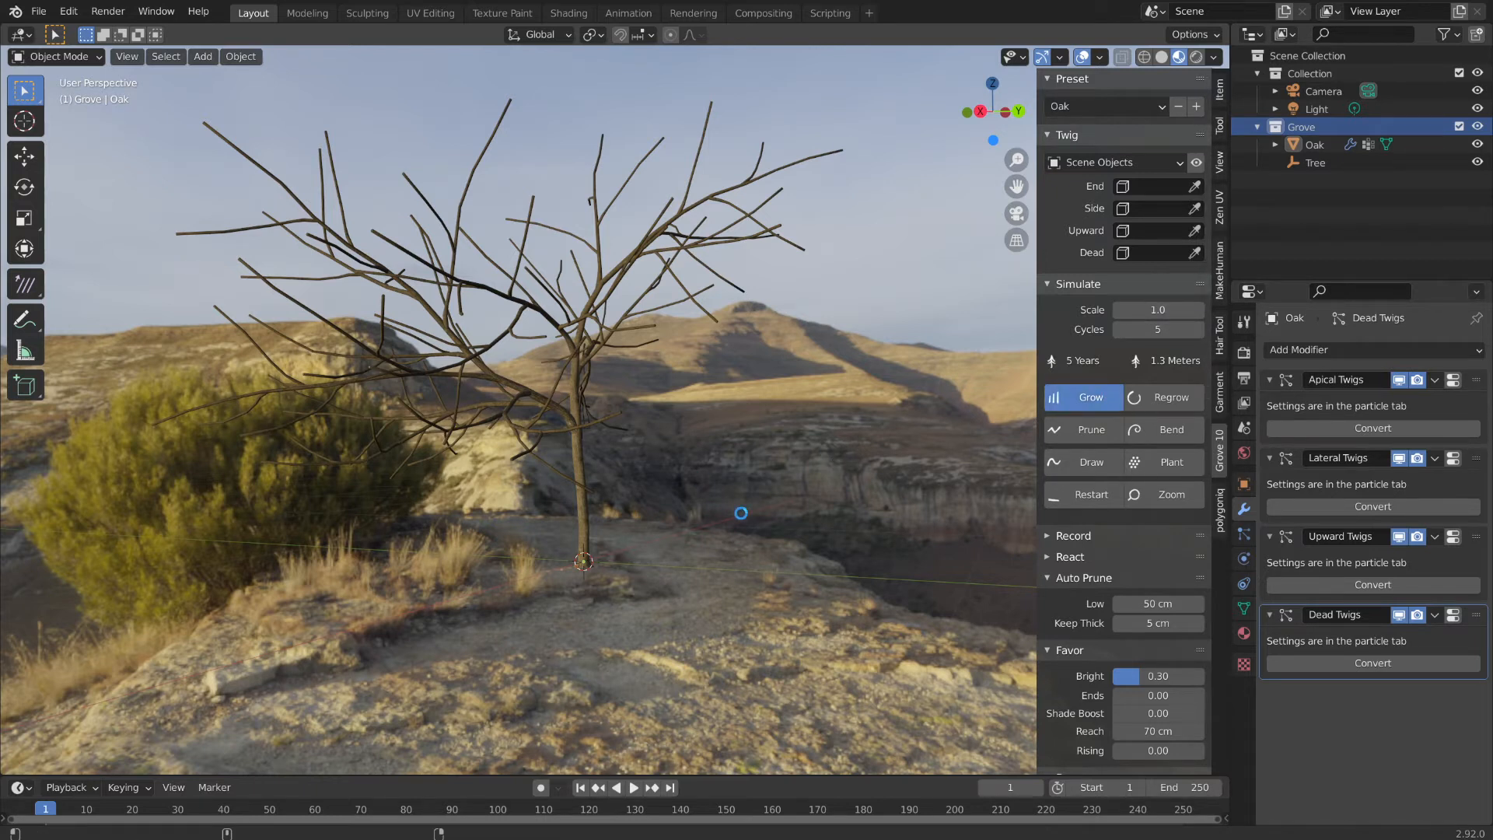
middle_click_drag(825, 529, 1069, 447)
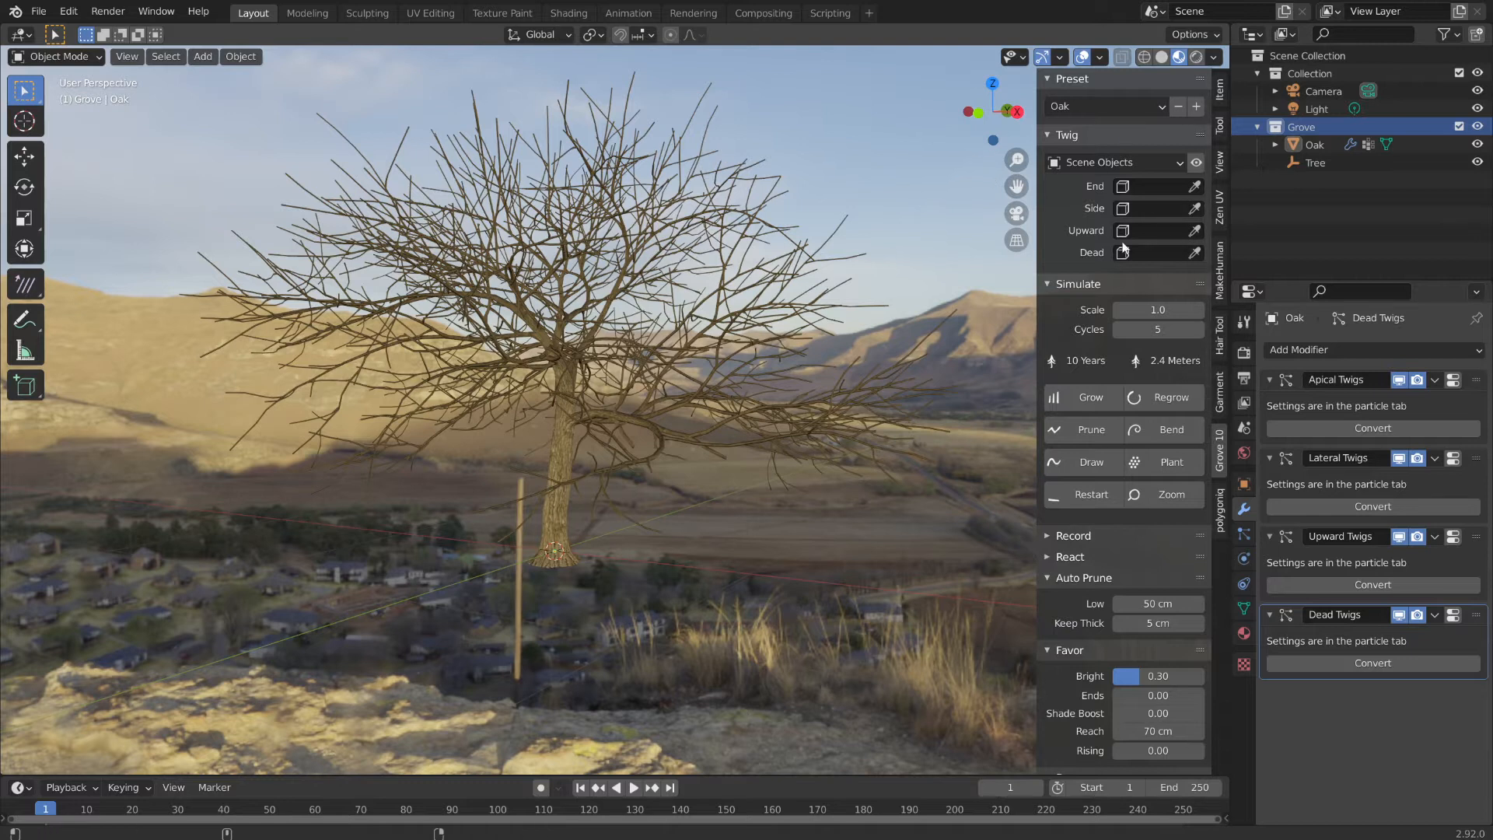
left_click(1090, 393)
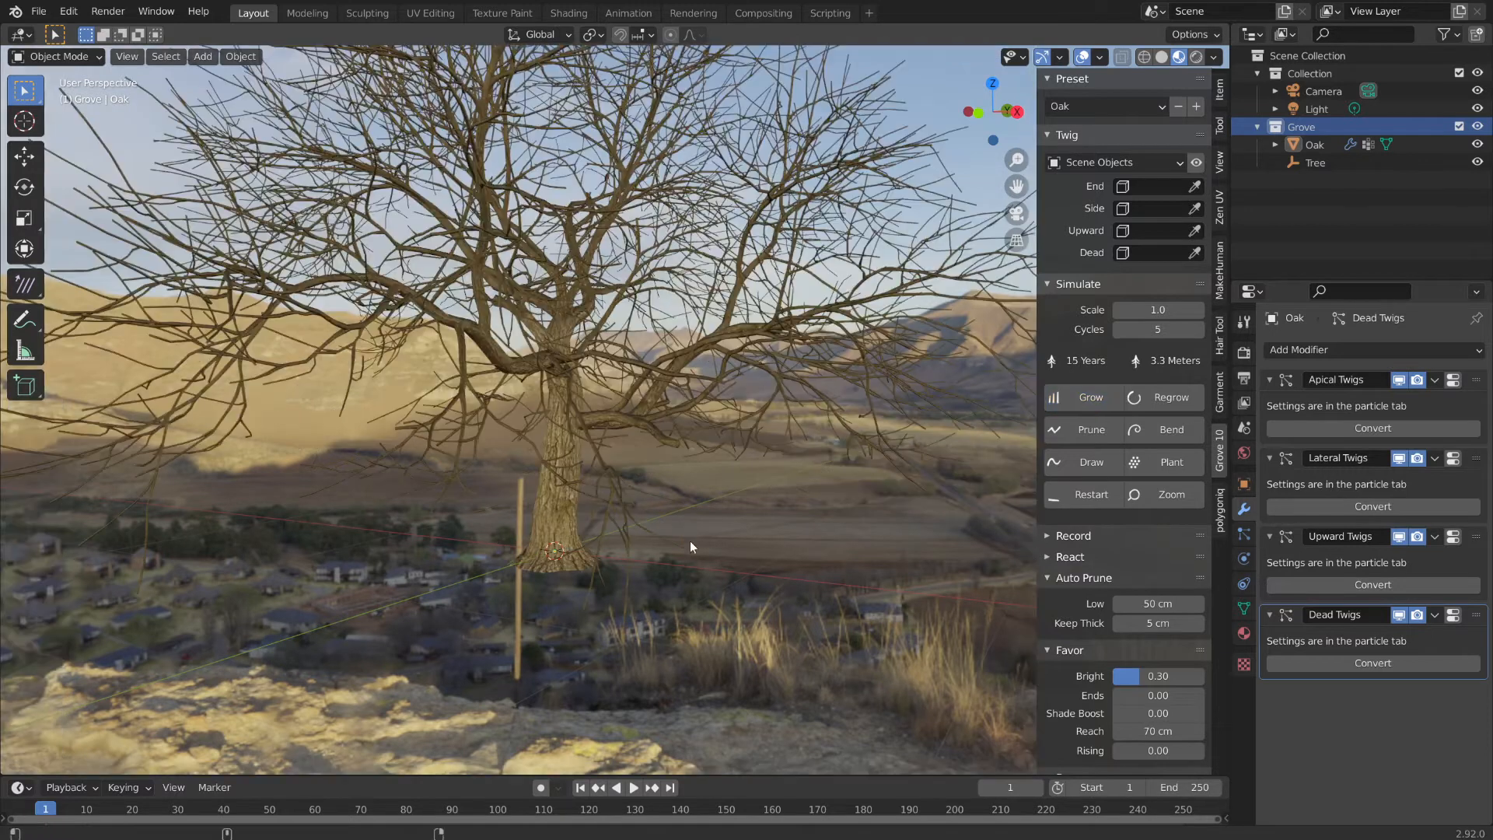
- Examine the grown oak's trunk, main branch forks and crown up close and from a distance
middle_click_drag(689, 540, 668, 515)
scroll(786, 470, "up", 4)
scroll(667, 515, "up", 3)
scroll(555, 472, "up", 2)
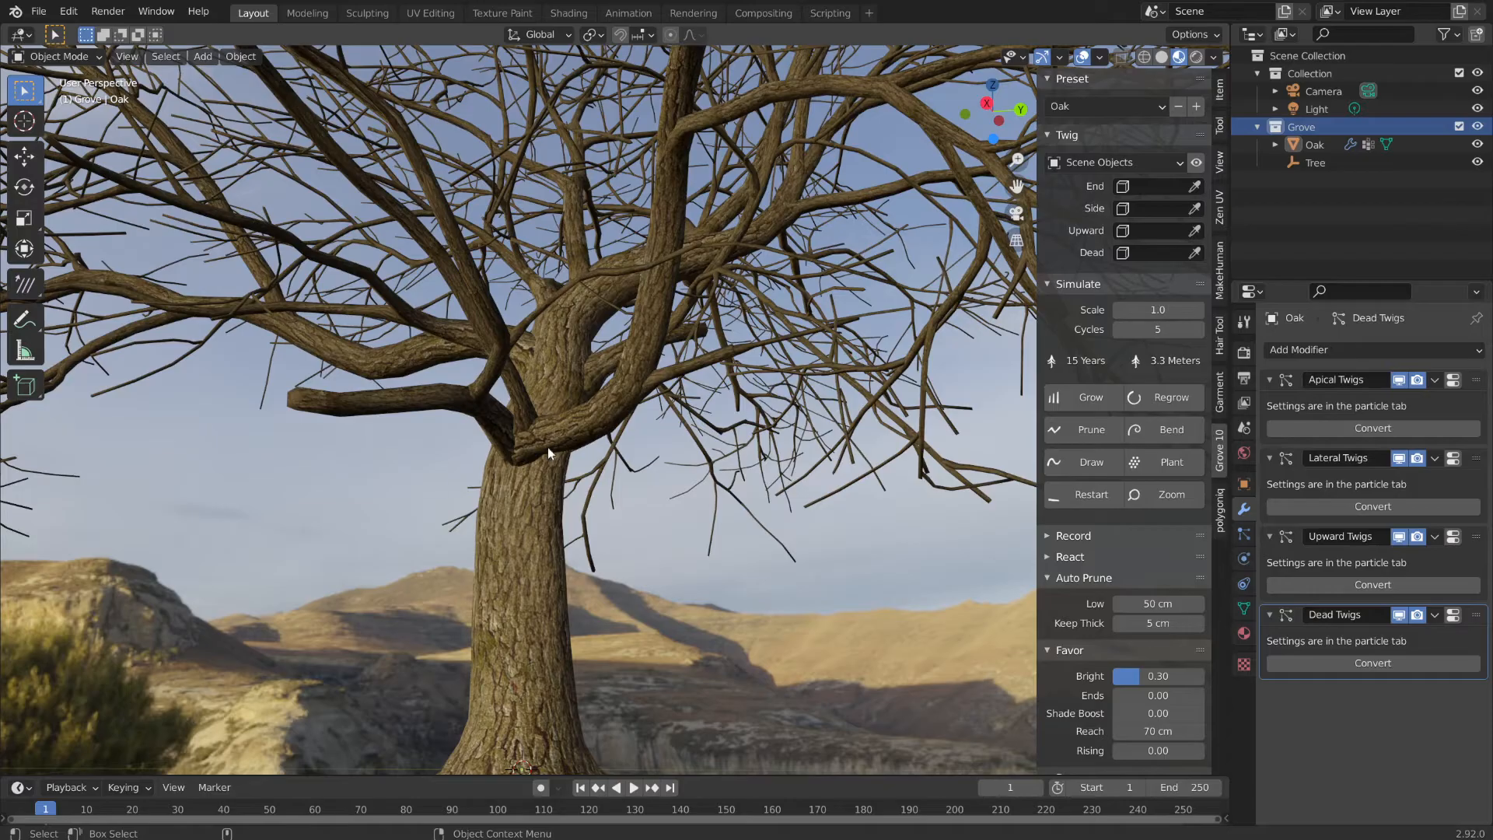
scroll(715, 535, "down", 4)
middle_click_drag(654, 451, 756, 553)
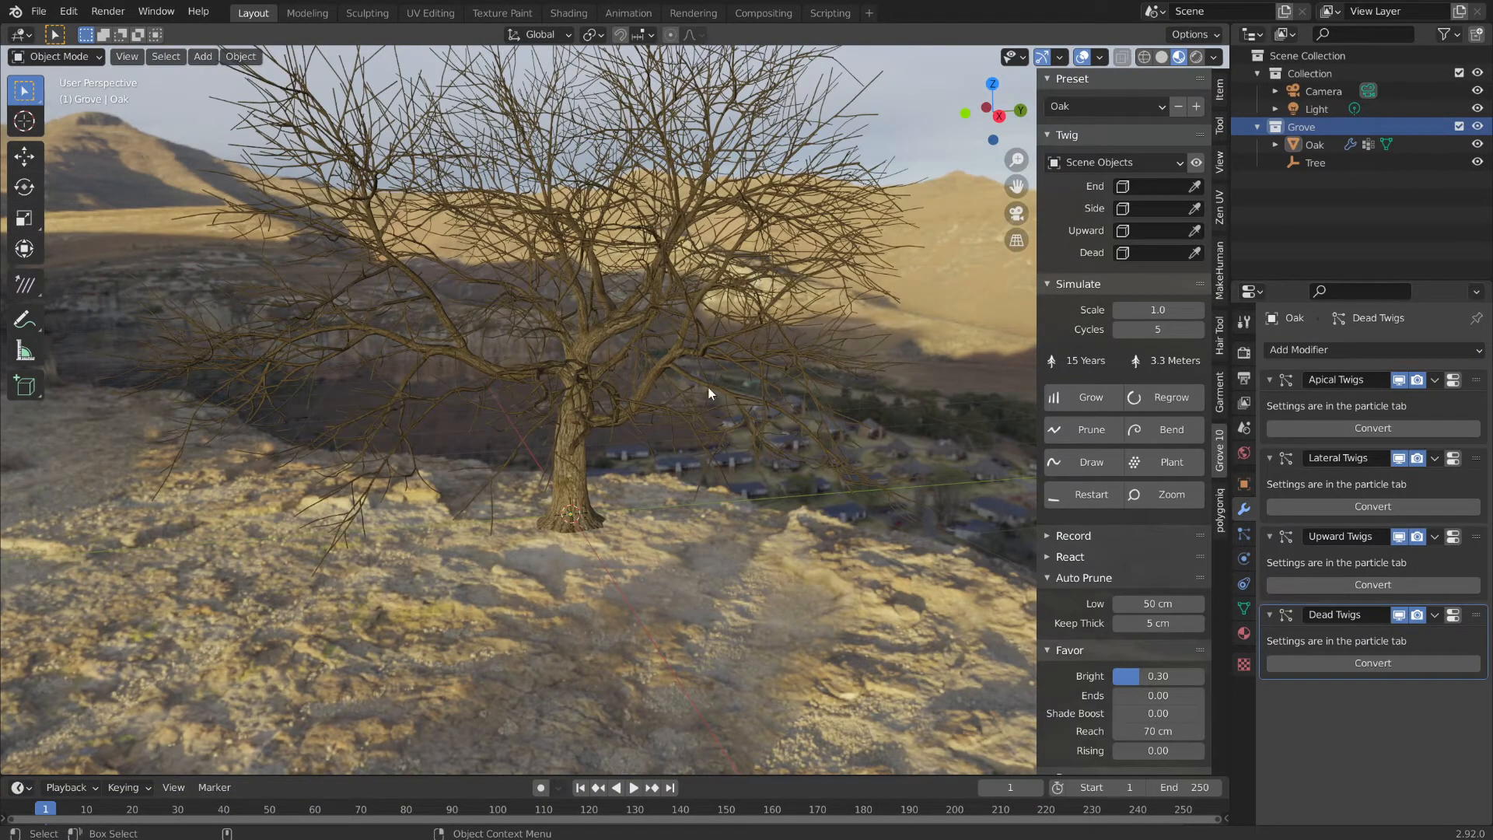
- Open the Shade settings and examine the shape of the oak's crown and trunk from several angles
scroll(1113, 527, "down", 8)
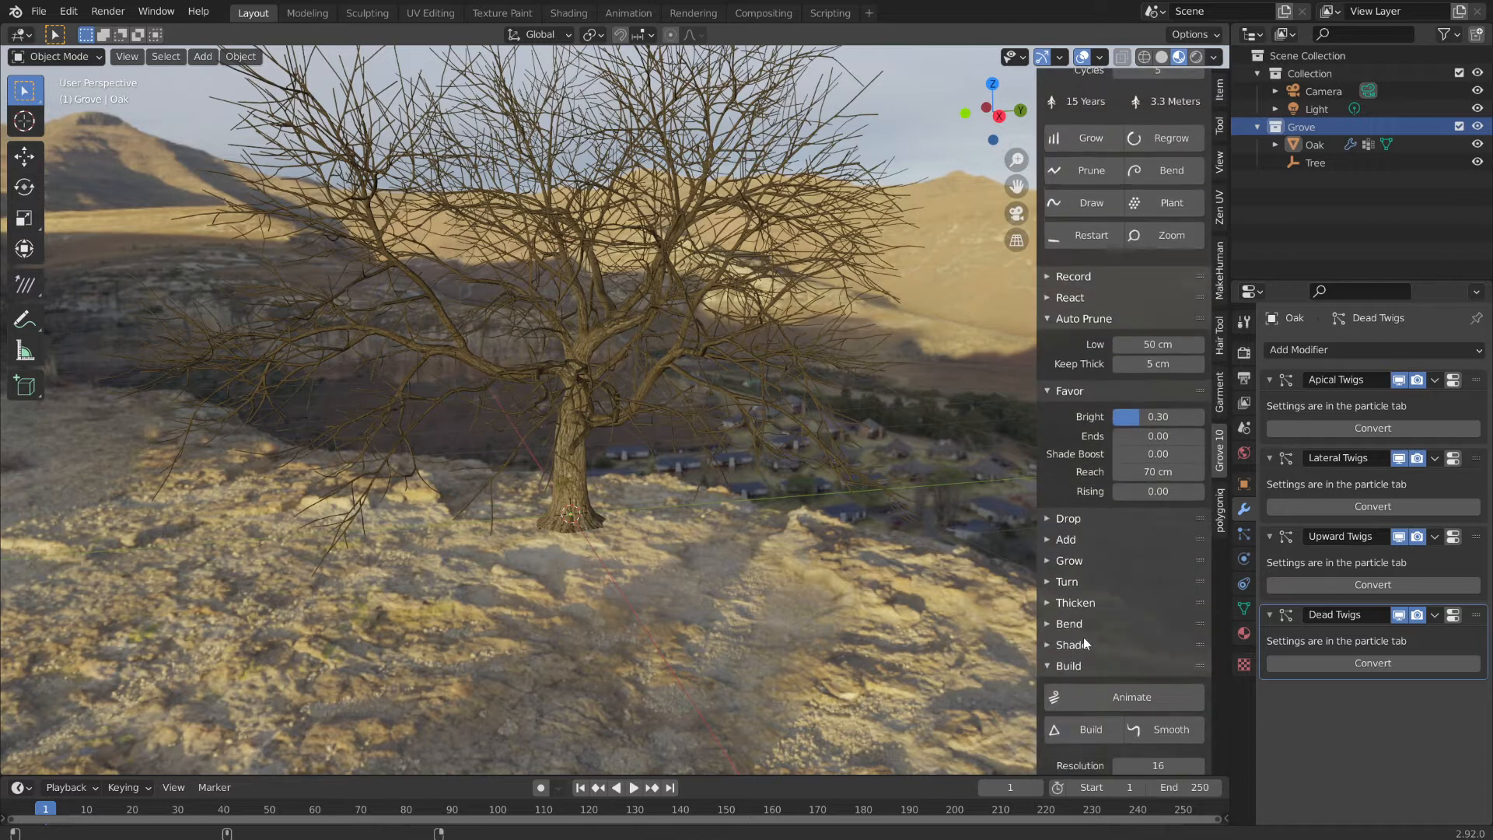
left_click(1089, 645)
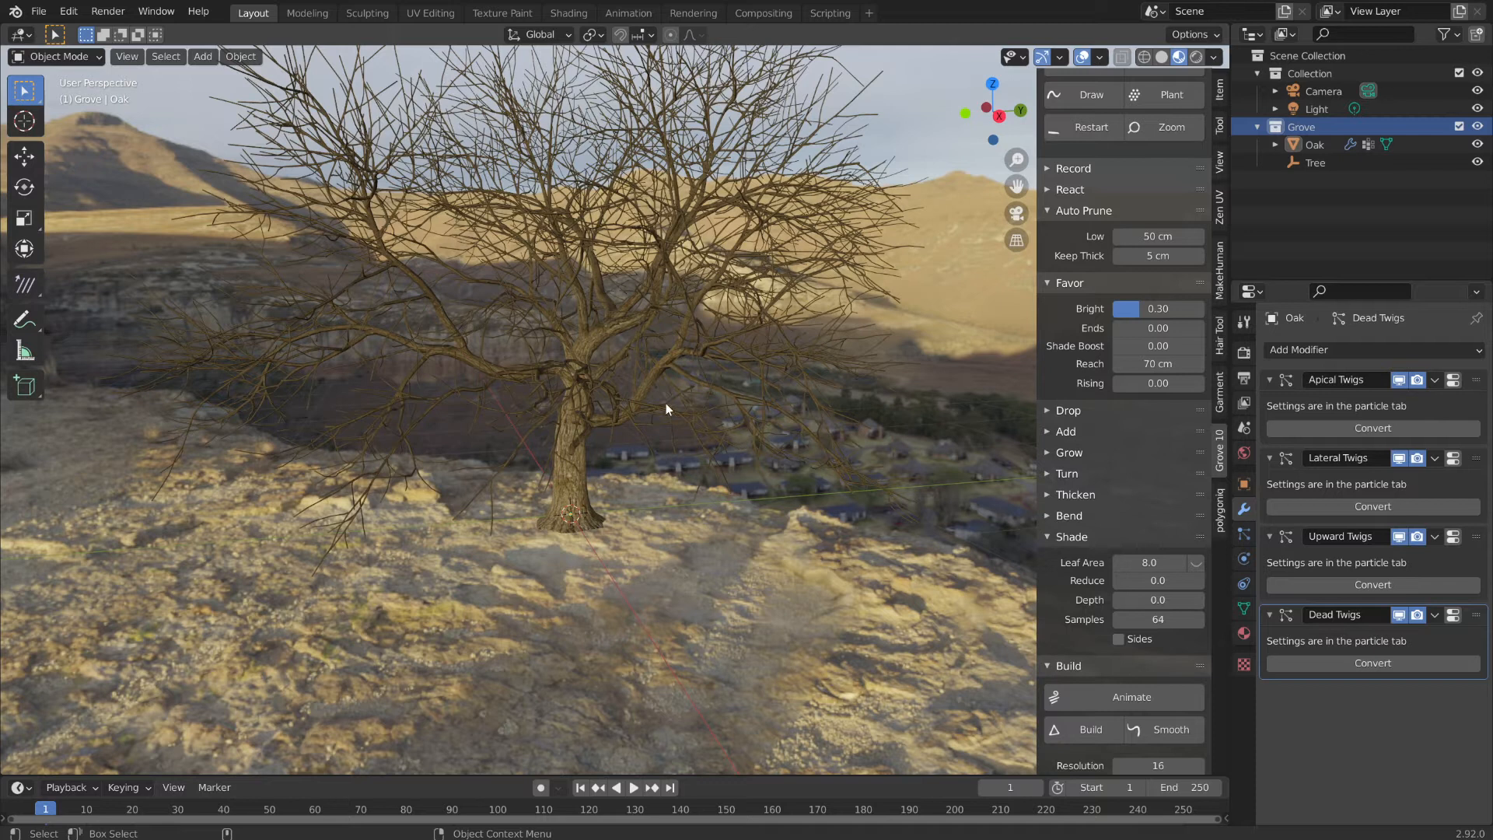
middle_click_drag(794, 477, 582, 362)
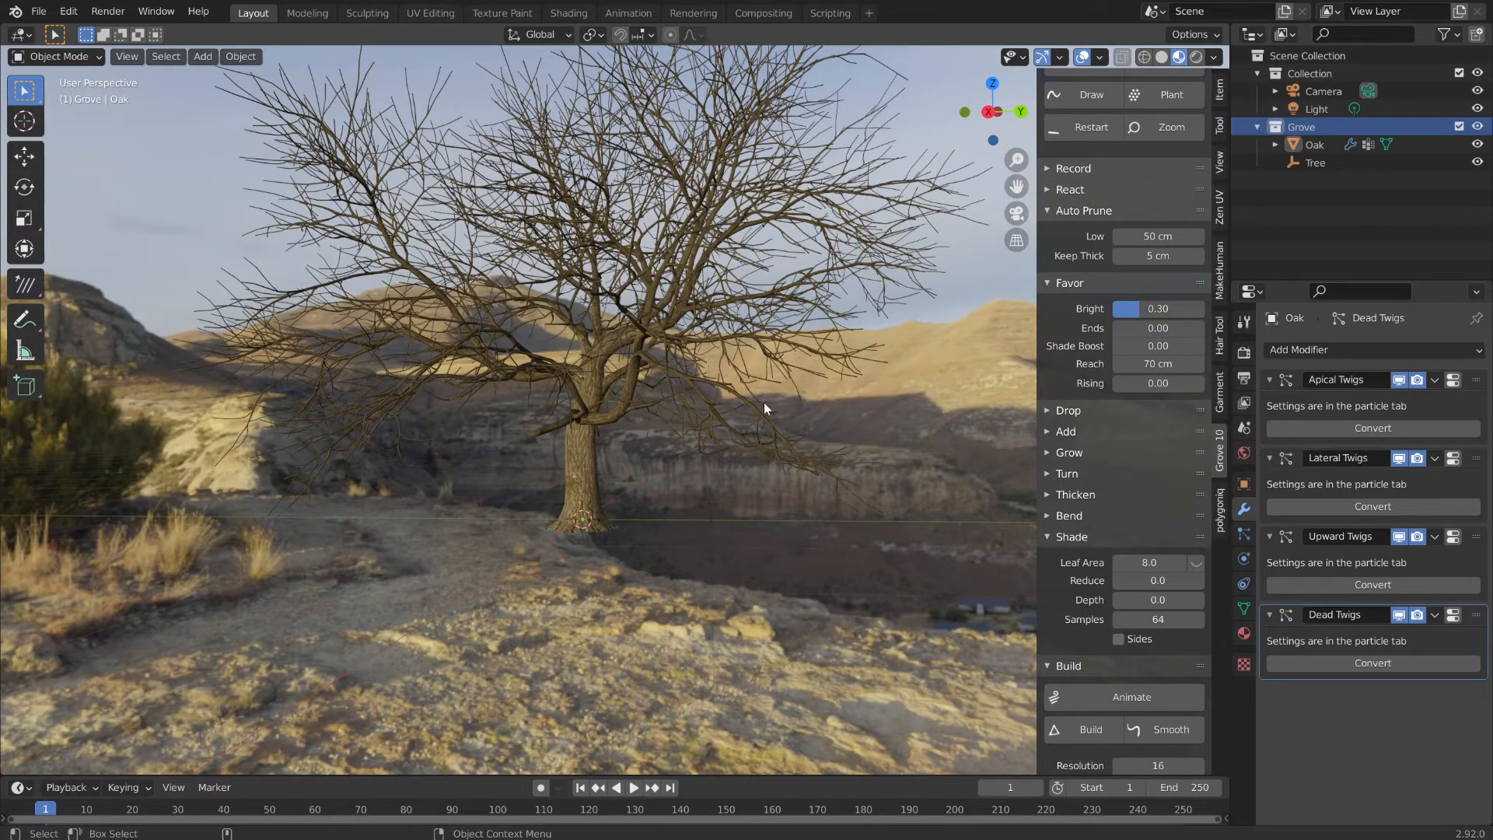
middle_click_drag(805, 447, 759, 521)
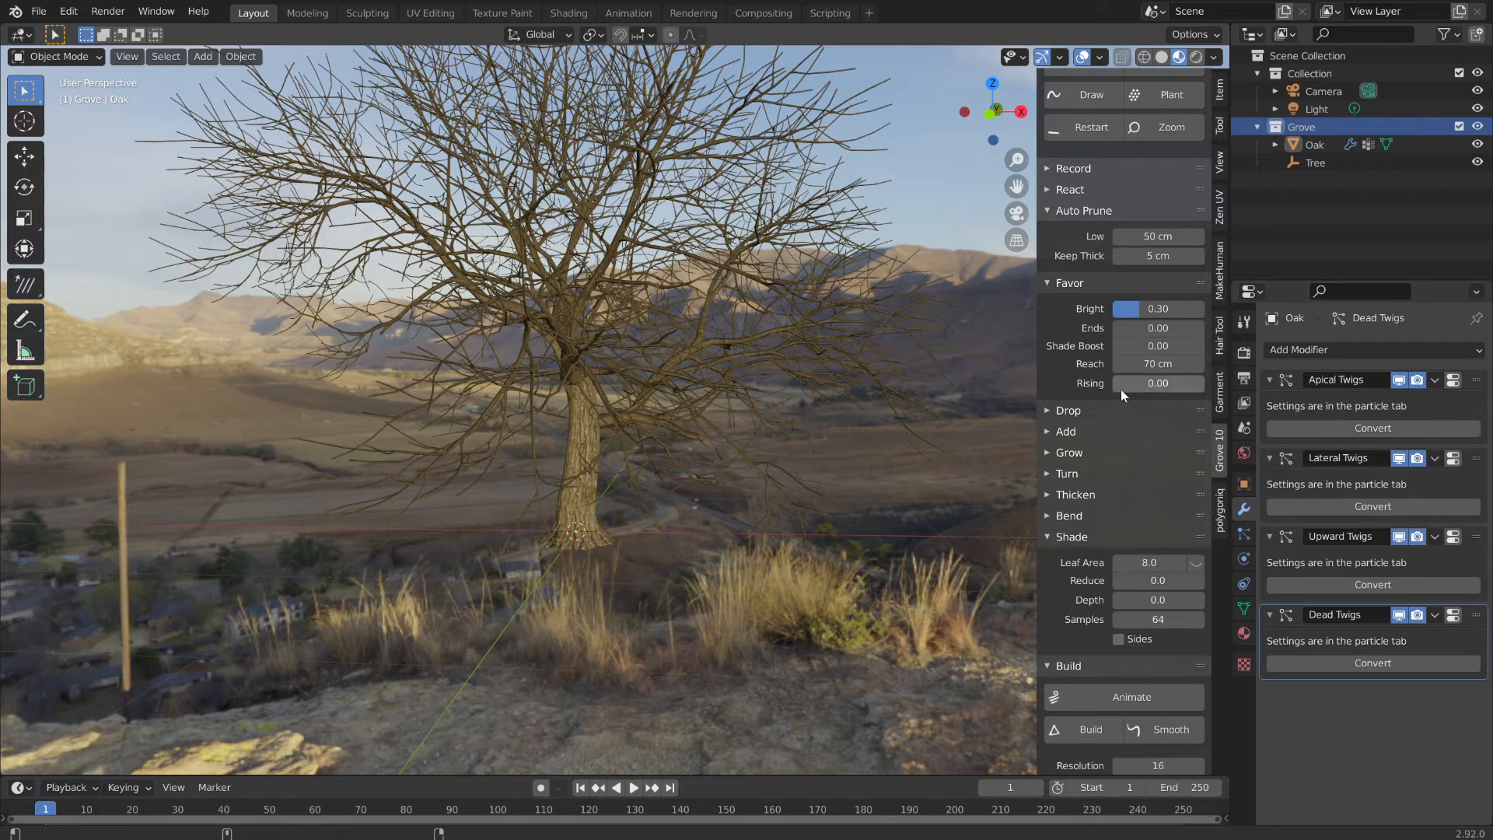
middle_click_drag(833, 442, 728, 357)
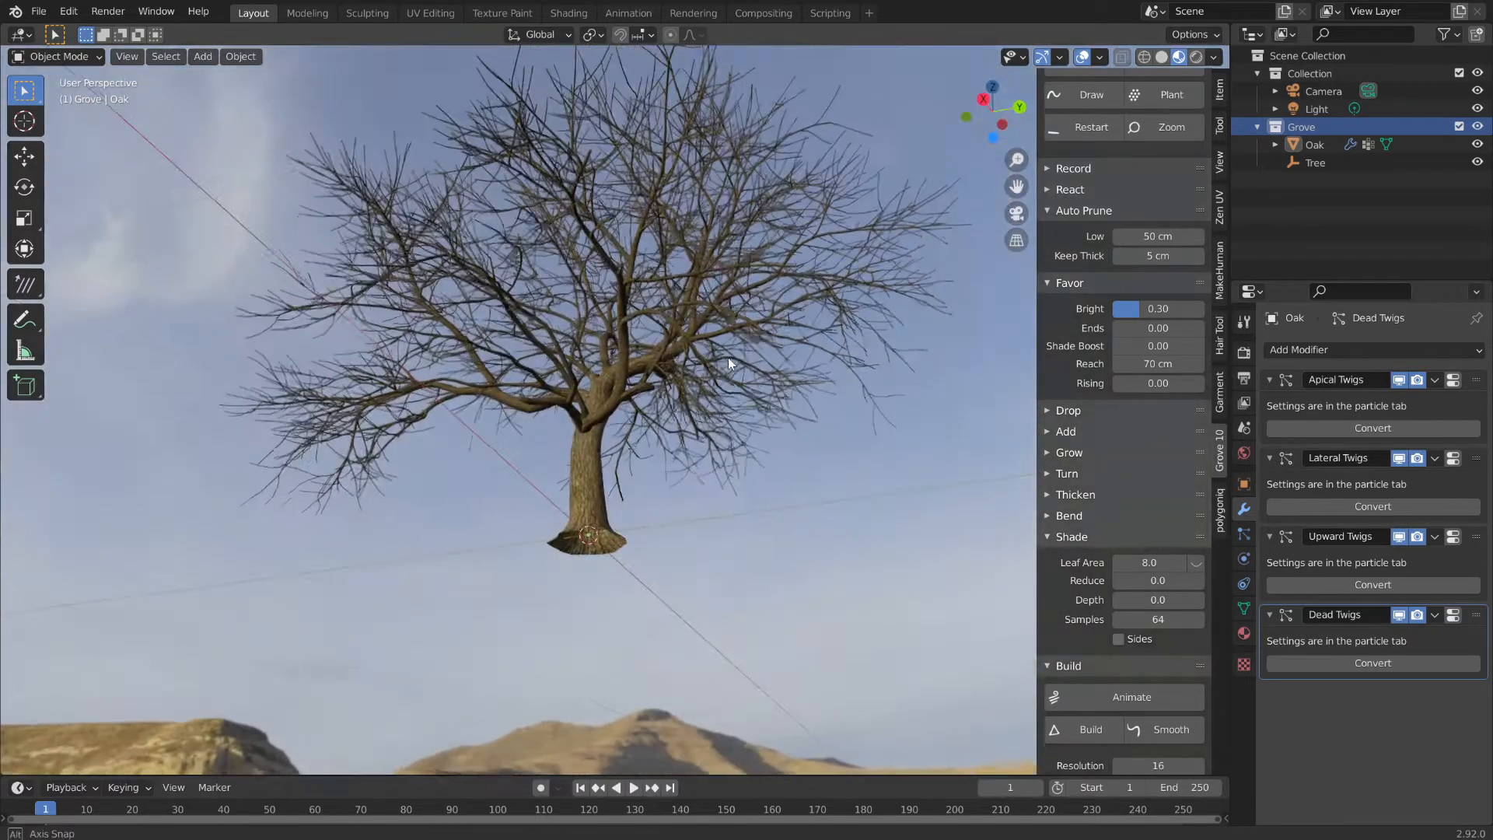
scroll(728, 357, "up", 3)
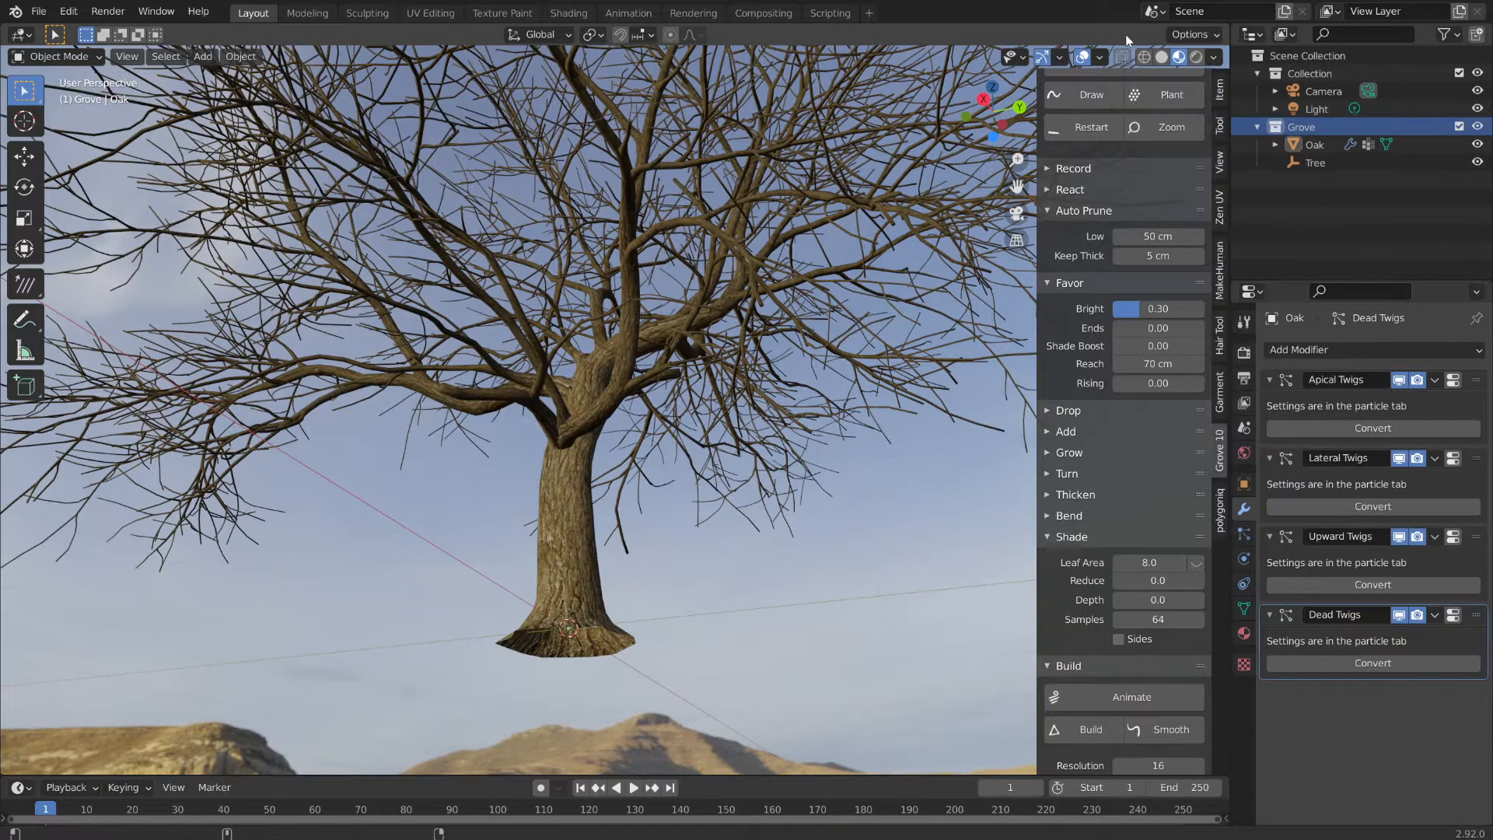
- Enable the Statistics overlay in the viewport and view the oak's trunk with it shown
left_click(1100, 57)
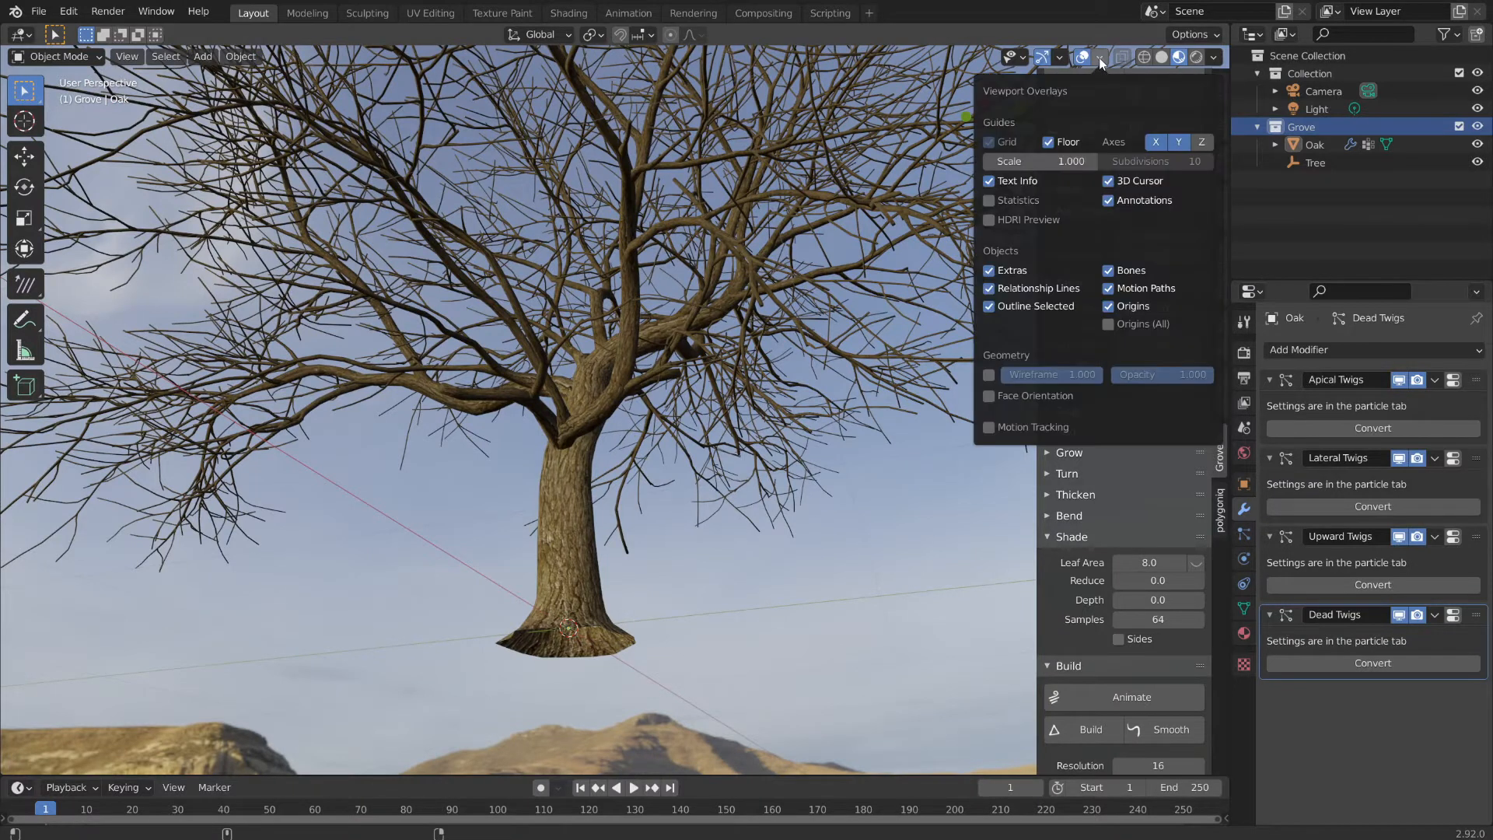
left_click(989, 201)
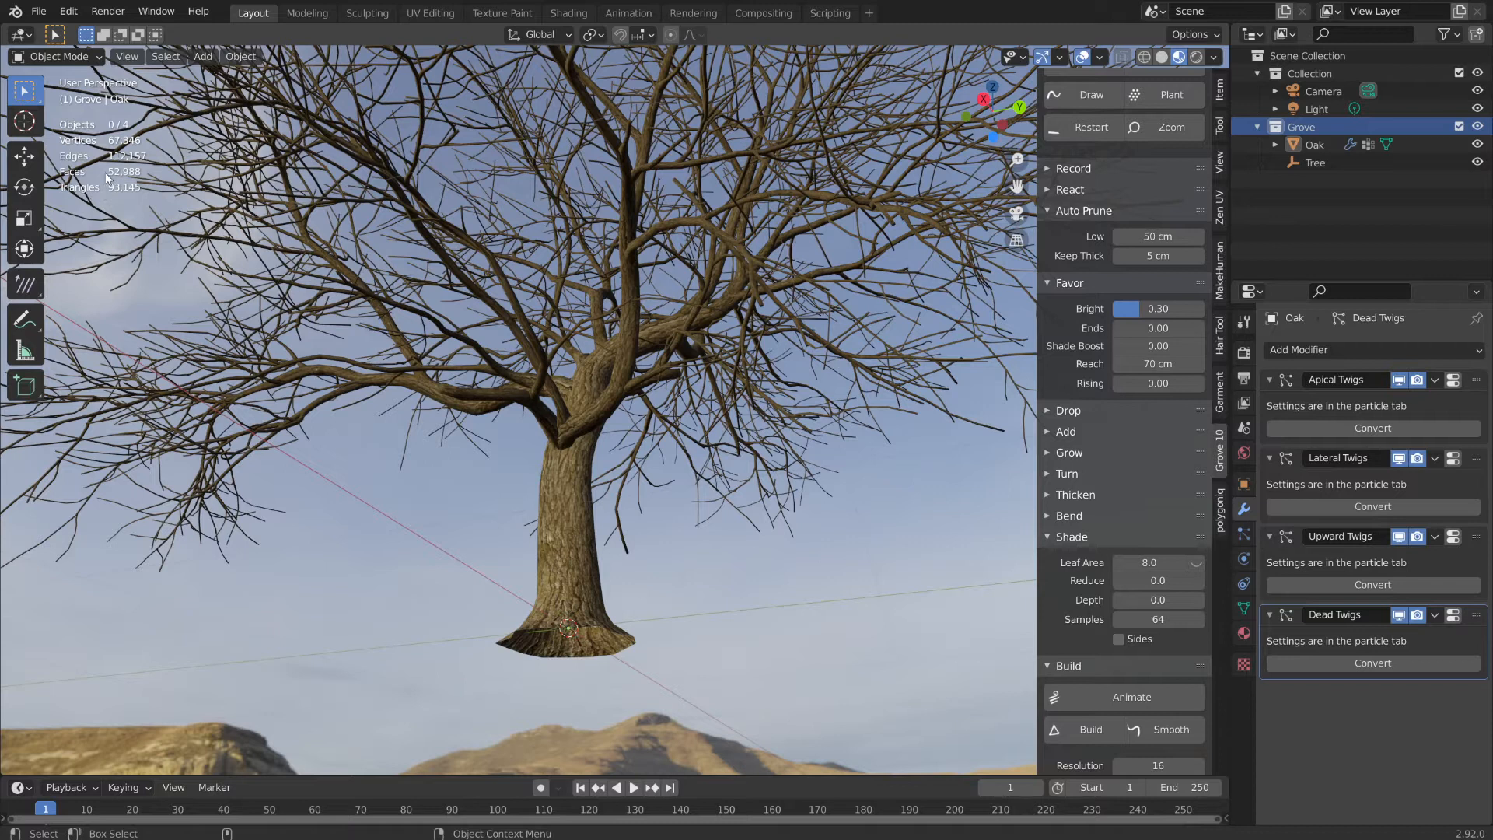
scroll(508, 438, "down", 4)
middle_click_drag(508, 438, 629, 420)
middle_click_drag(613, 516, 726, 516)
scroll(699, 514, "up", 4)
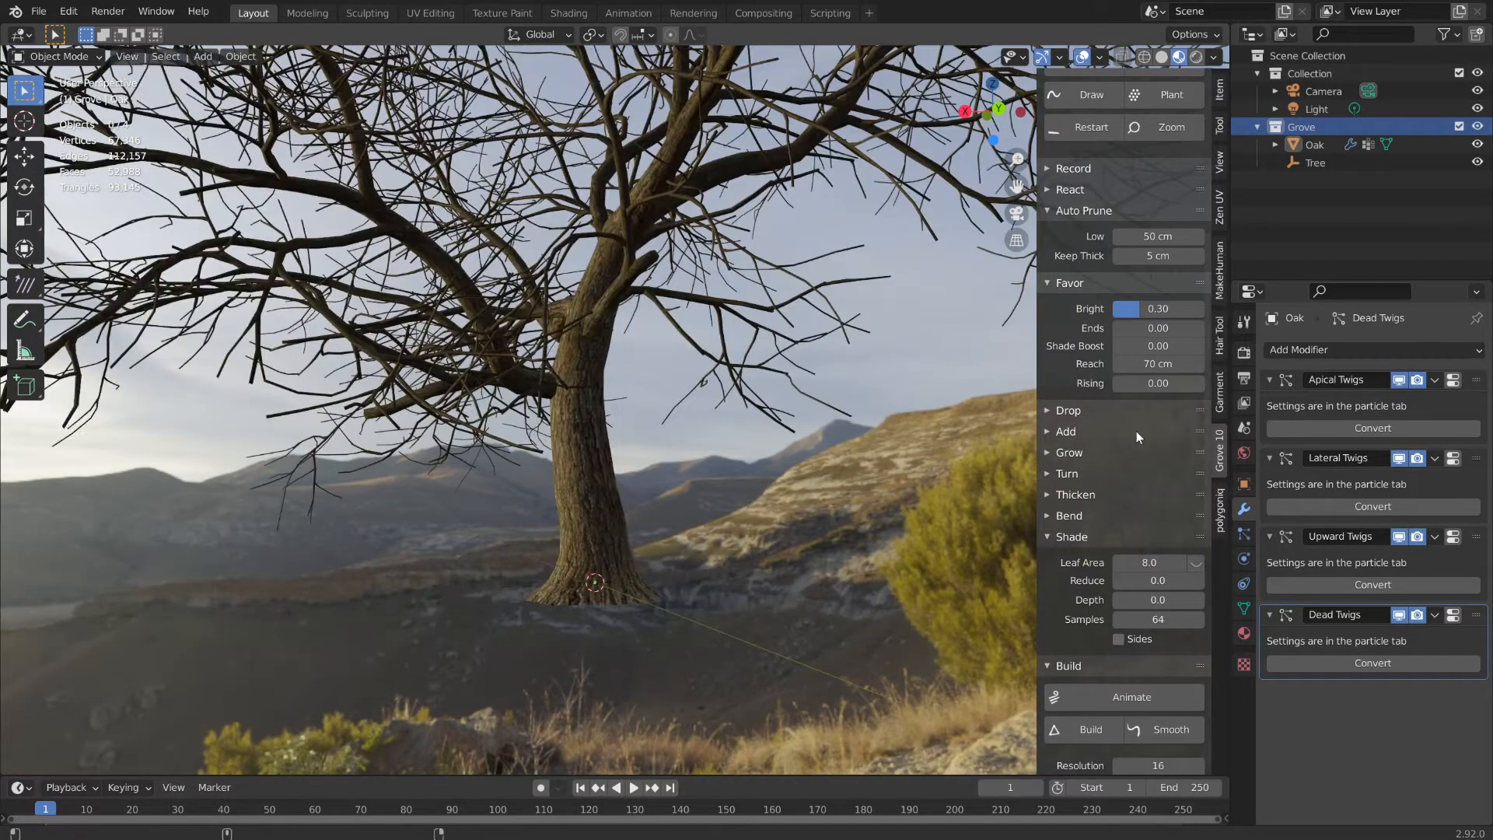
- Review the Build Resolution setting without changing it and examine the trunk's flared base from below
scroll(1085, 436, "down", 7)
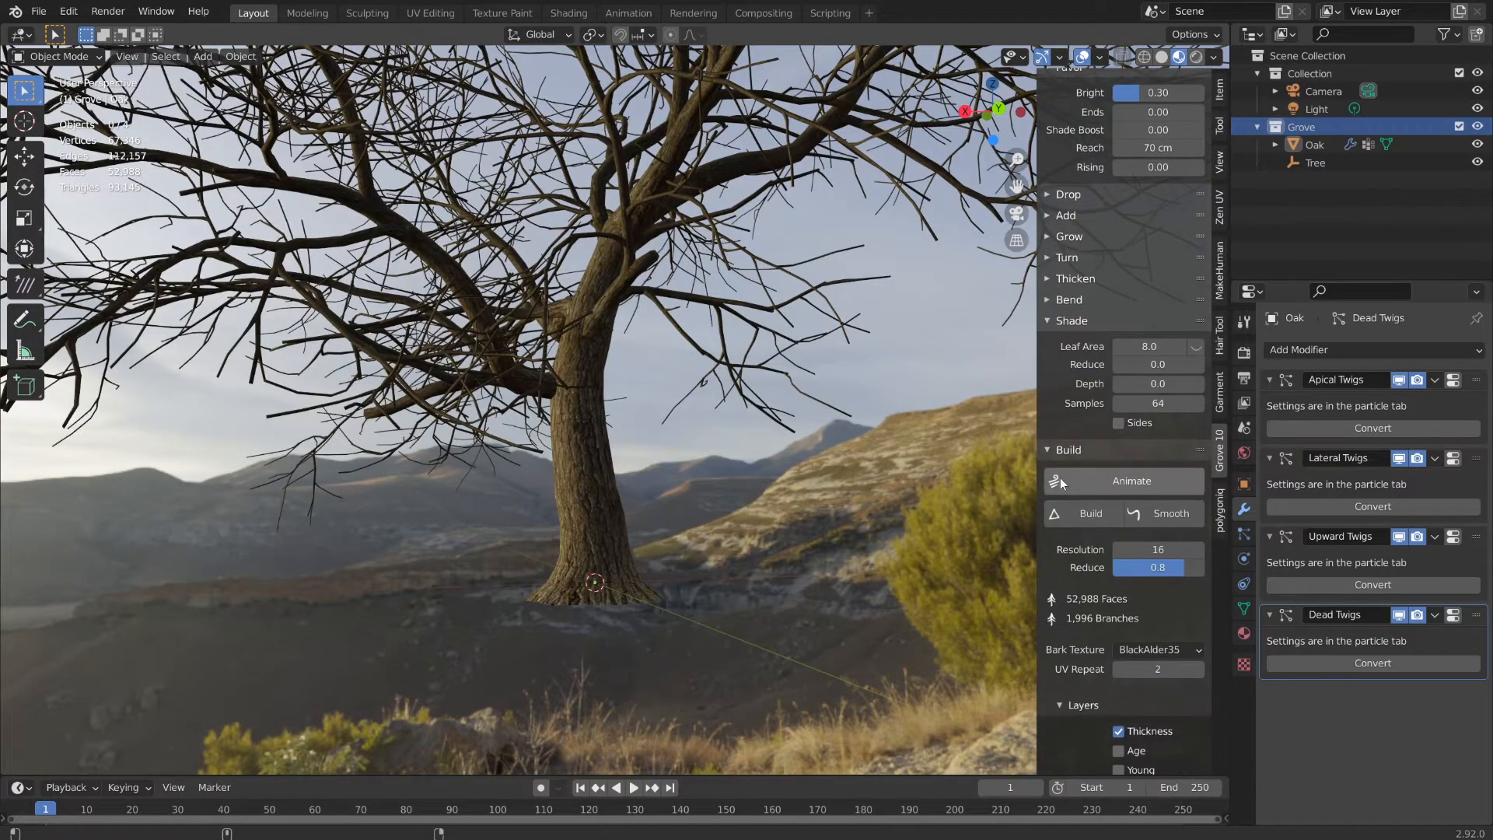
left_click(1174, 550)
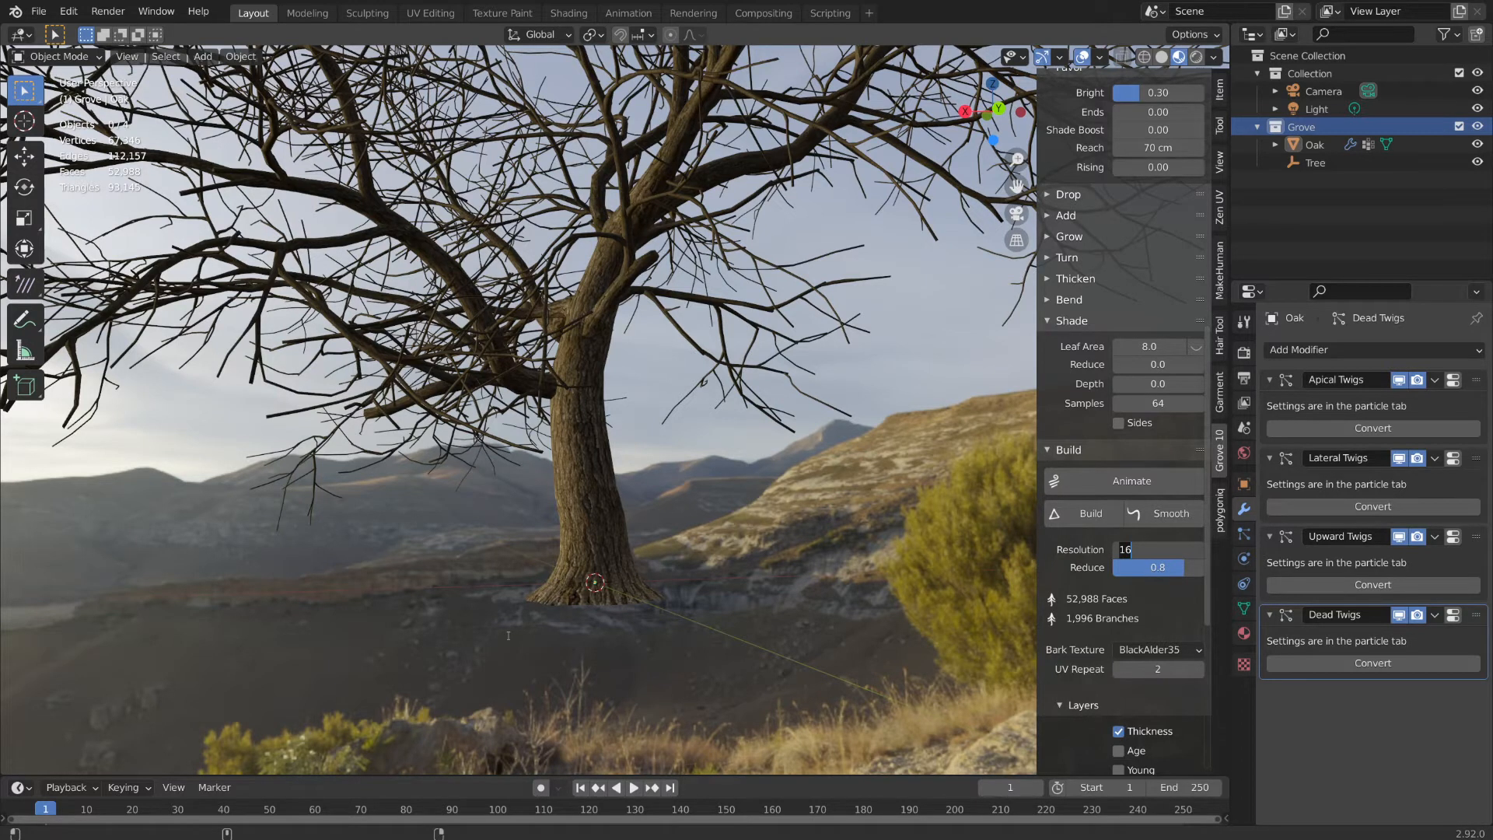
key("Return")
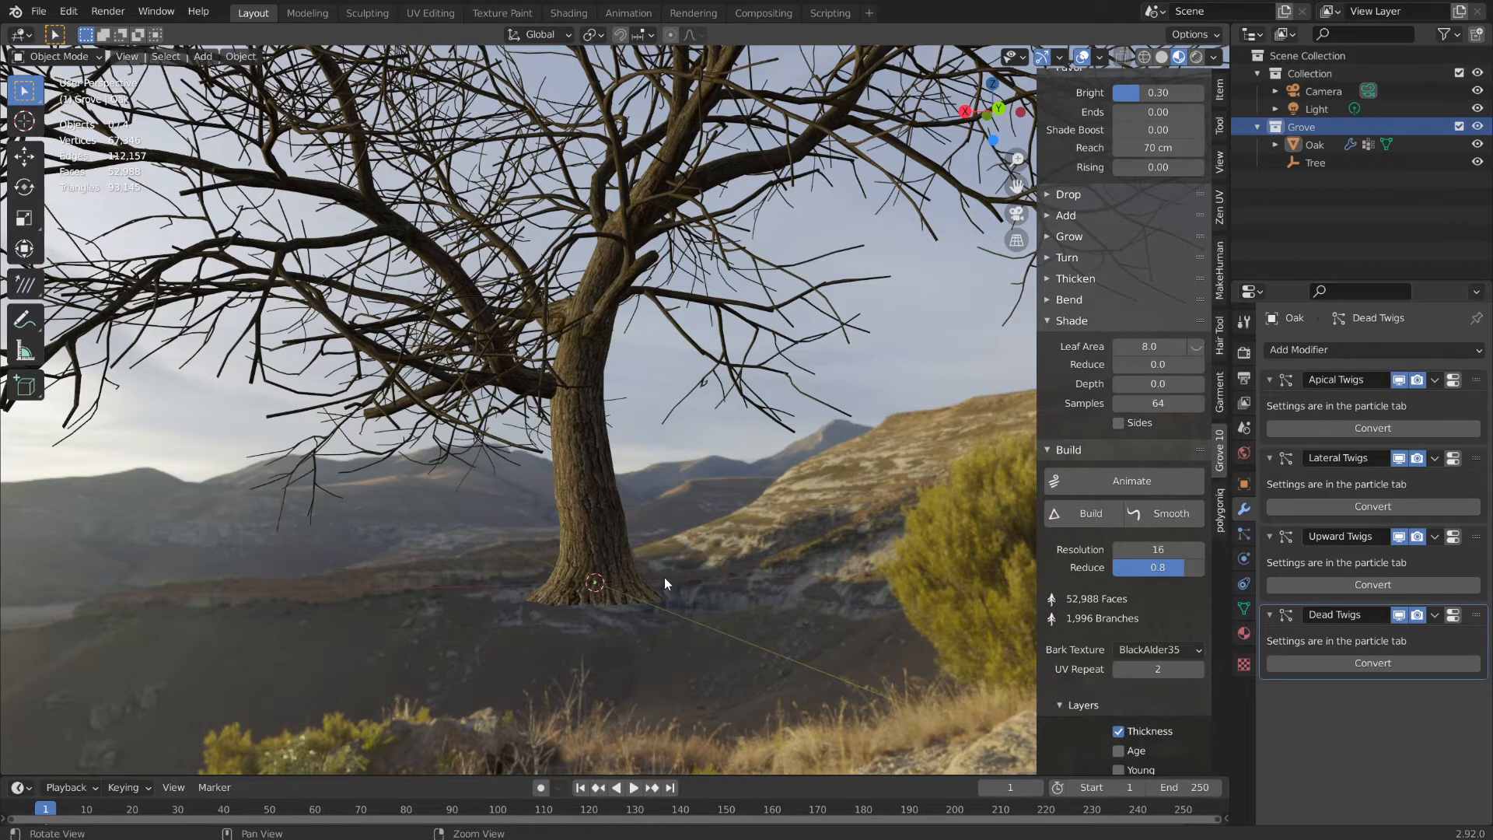
middle_click_drag(664, 578, 753, 410)
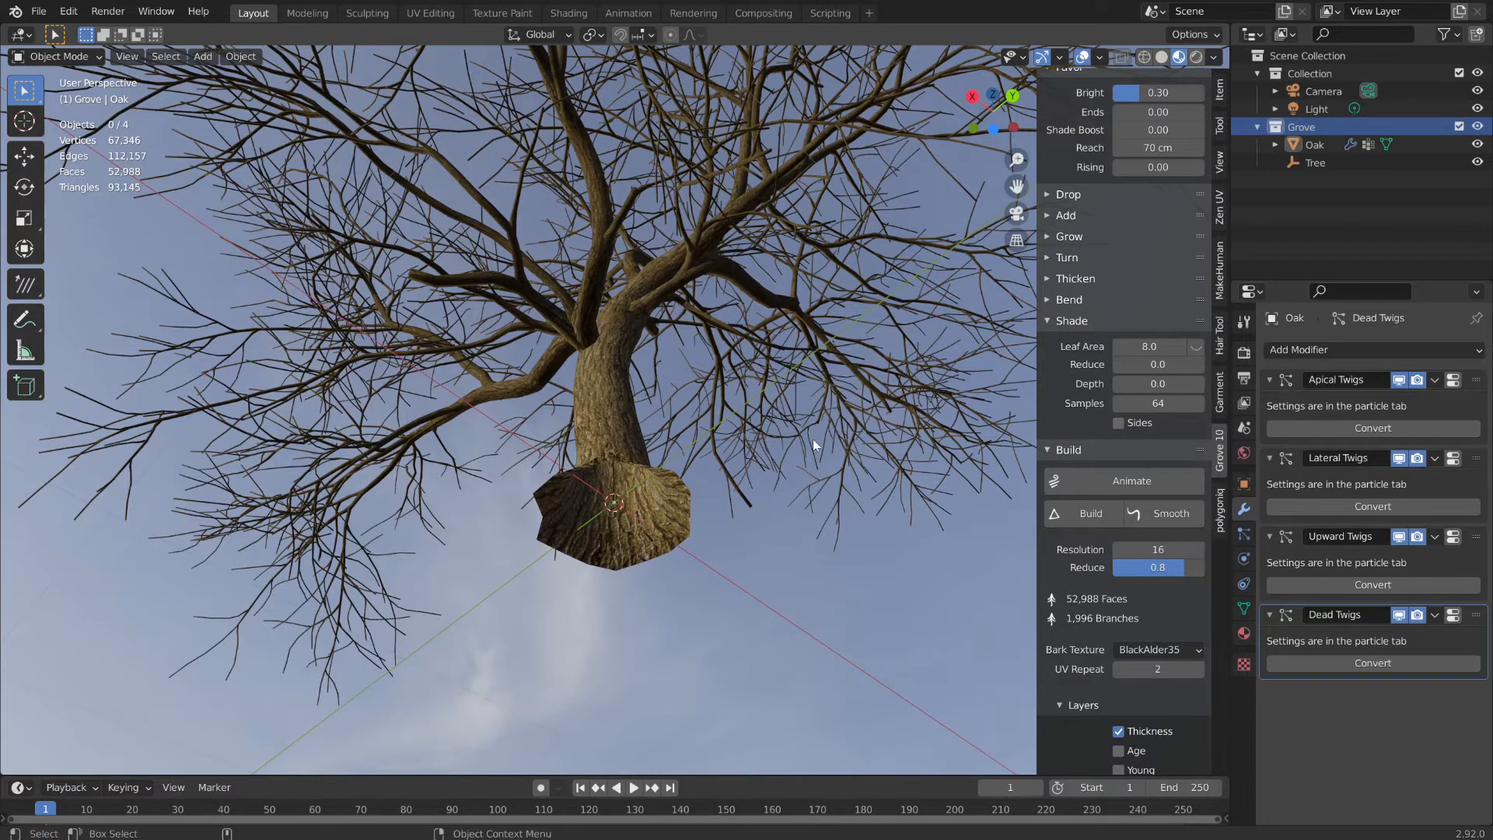
middle_click_drag(813, 439, 606, 440)
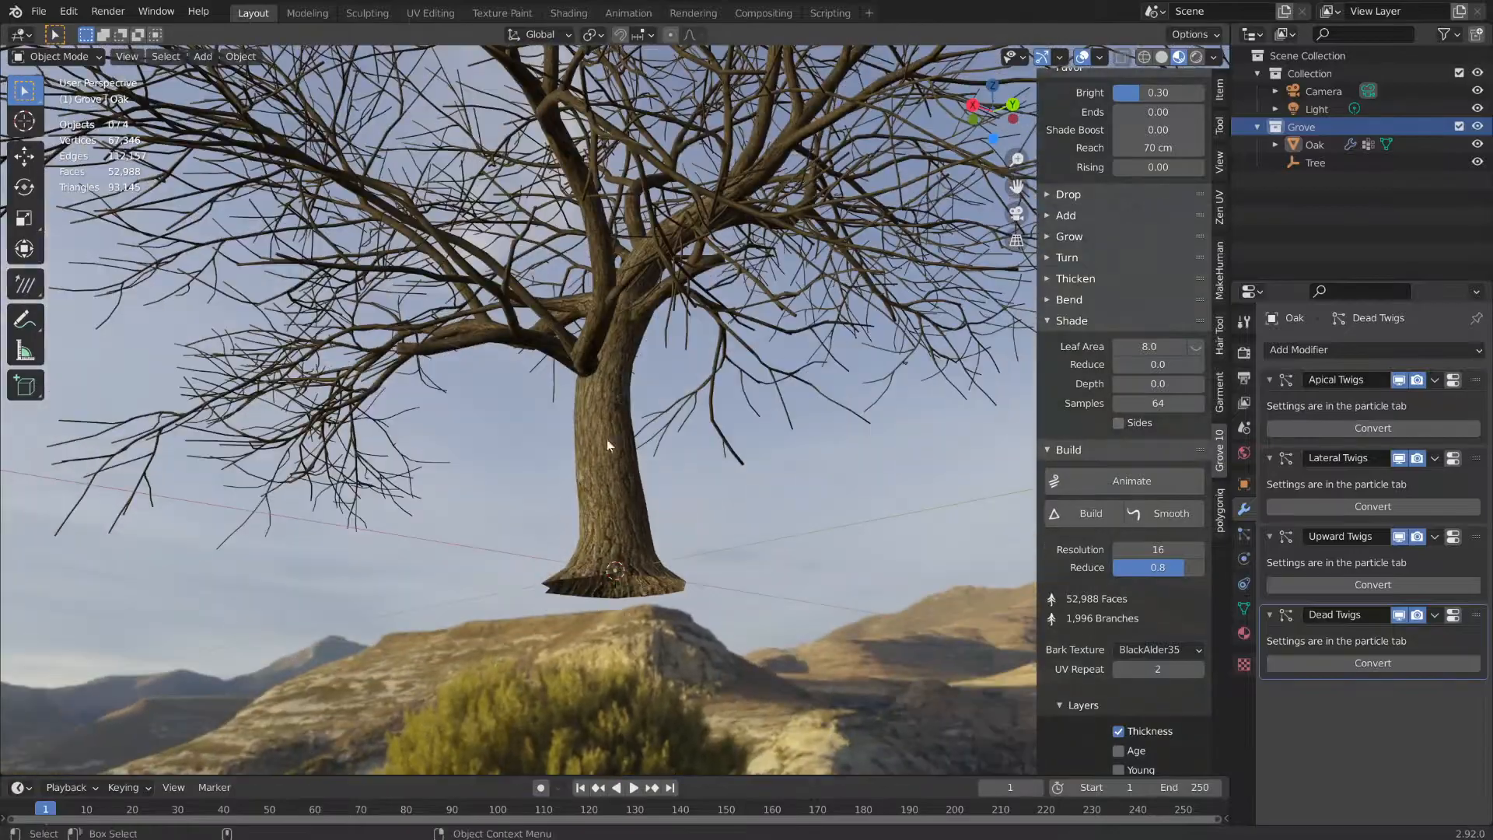
- Display the oak in wireframe shading with the trunk's mesh in view
left_click(1143, 57)
middle_click_drag(694, 498, 476, 403)
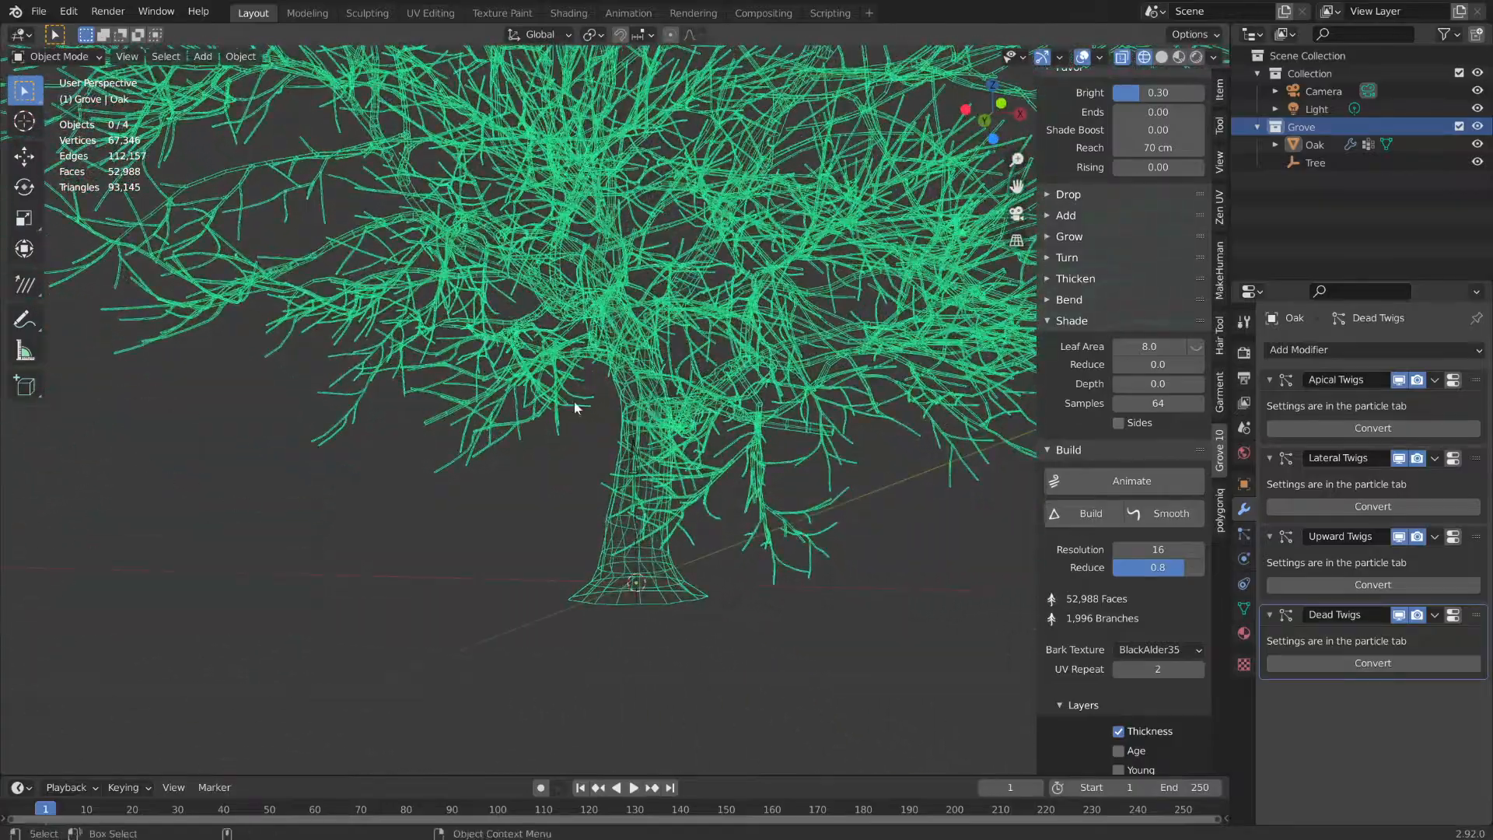
middle_click_drag(697, 449, 820, 468)
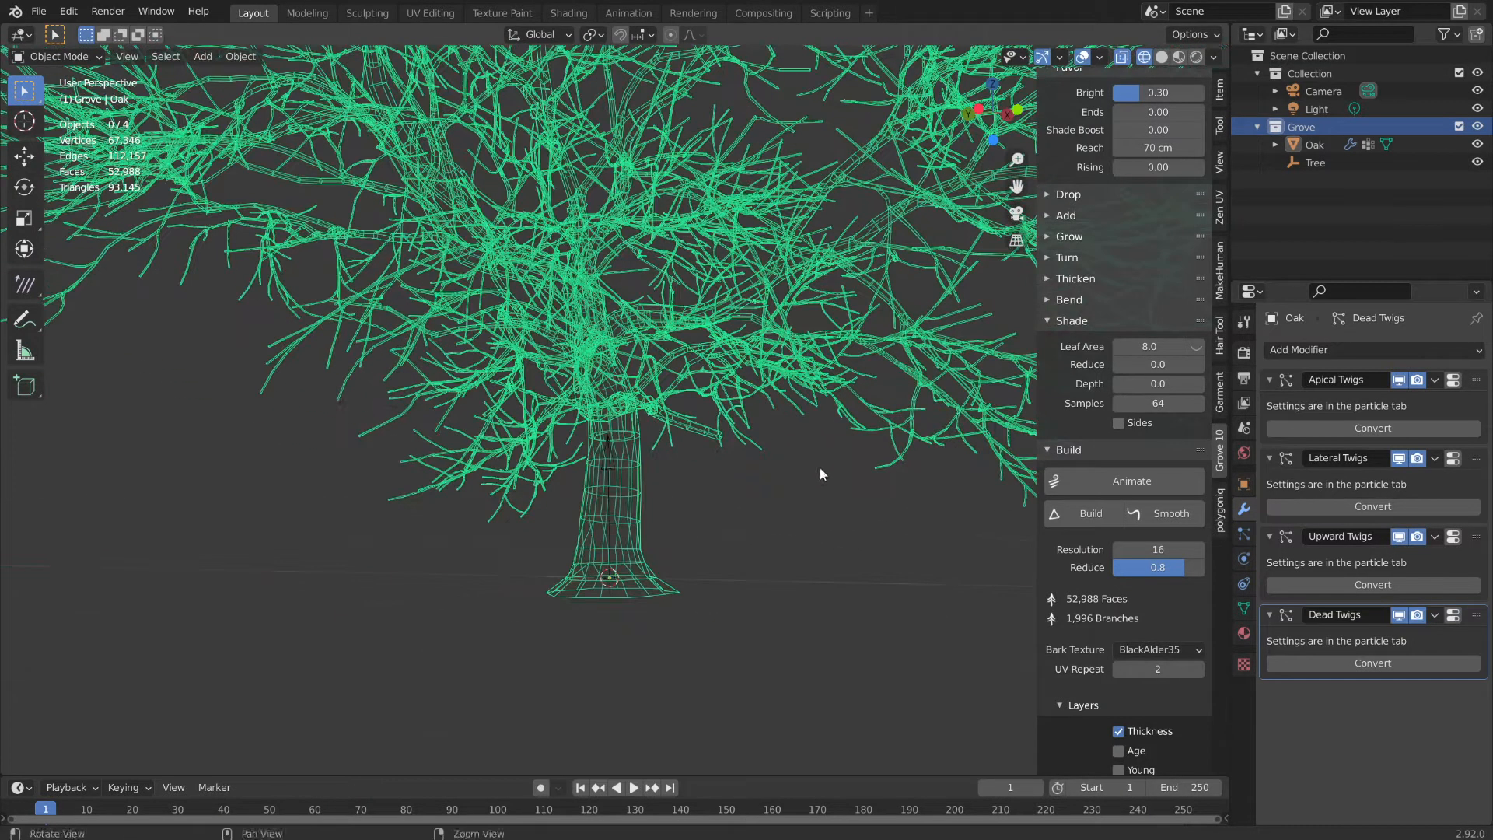
- Set the tree's Build Resolution to 4
left_click(1169, 546)
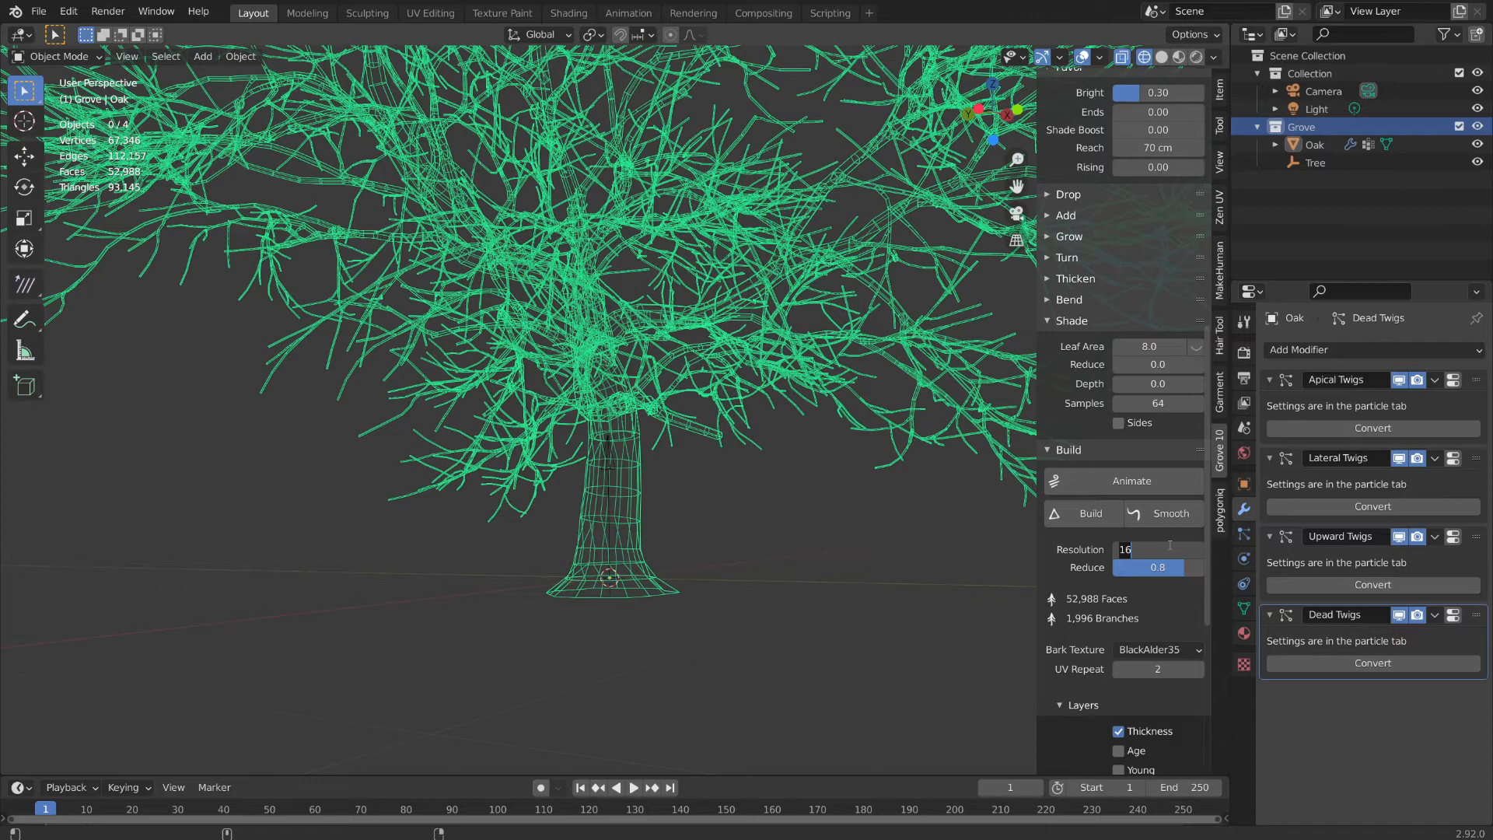
type("4")
key("Return")
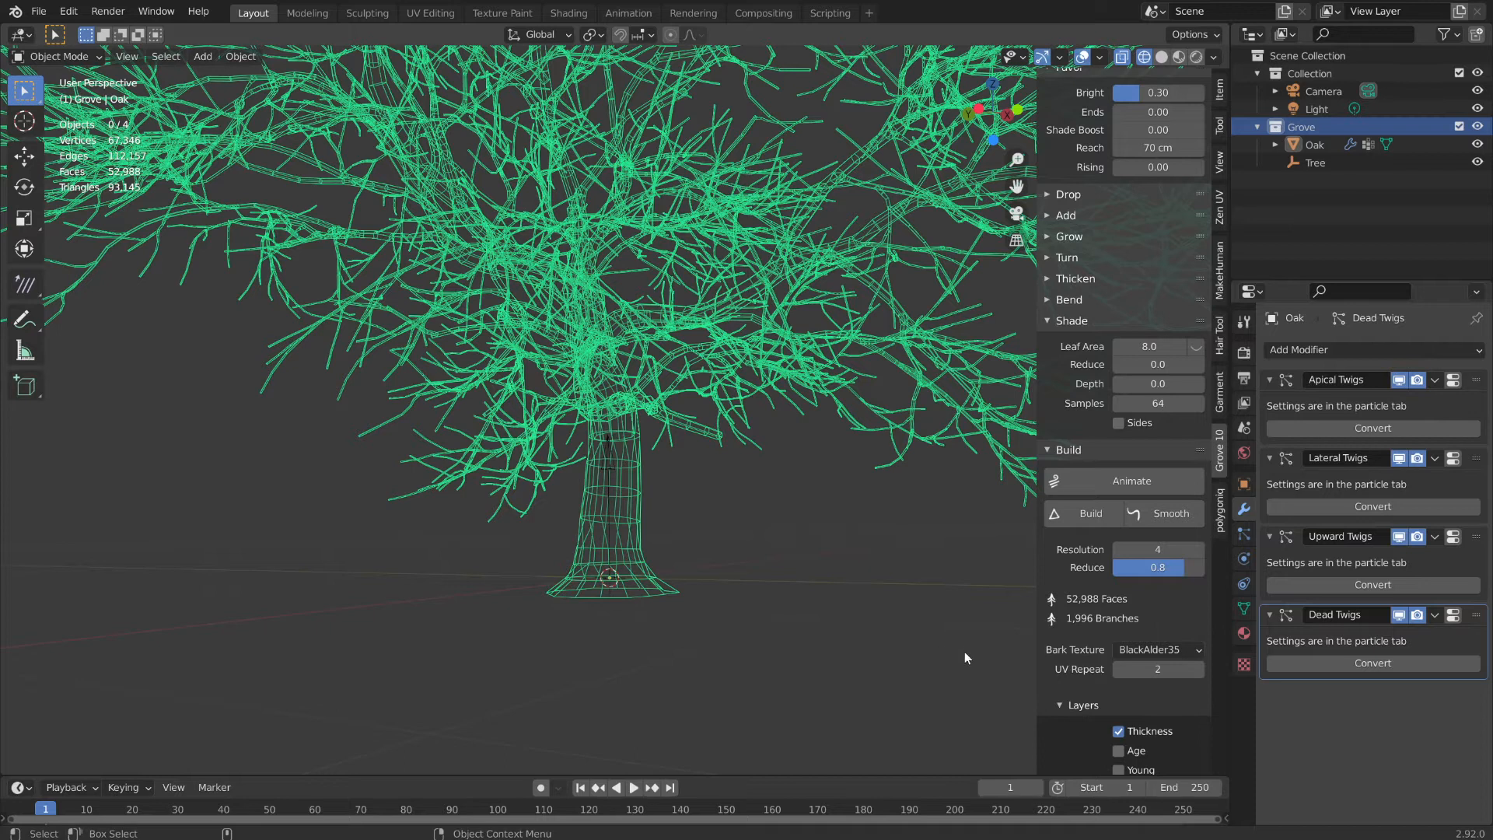
- Examine the oak's wireframe mesh density around the trunk and branches from different angles and distances
scroll(765, 570, "down", 8)
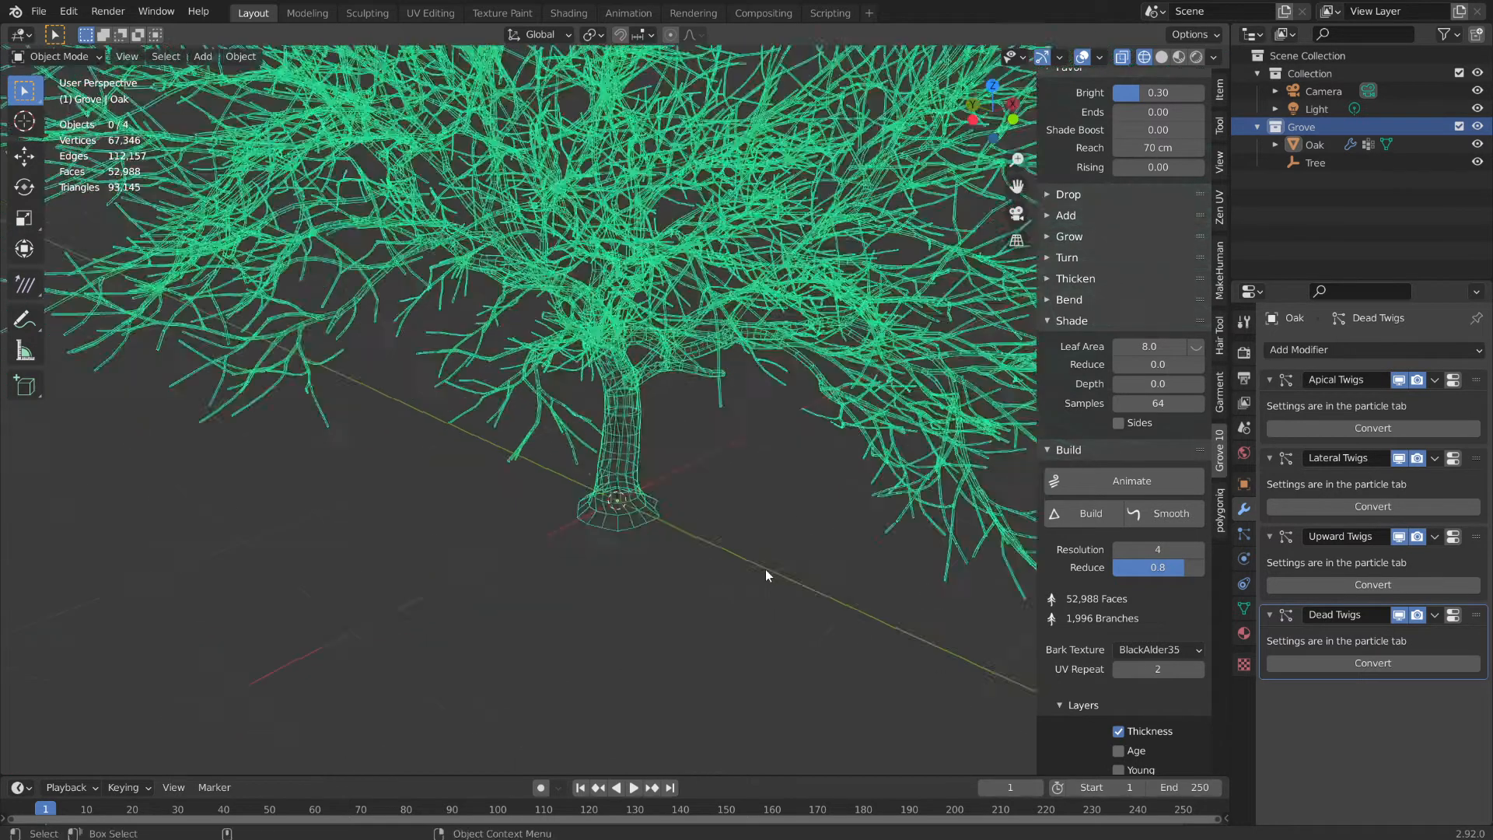
middle_click_drag(765, 569, 786, 520)
scroll(669, 504, "up", 5)
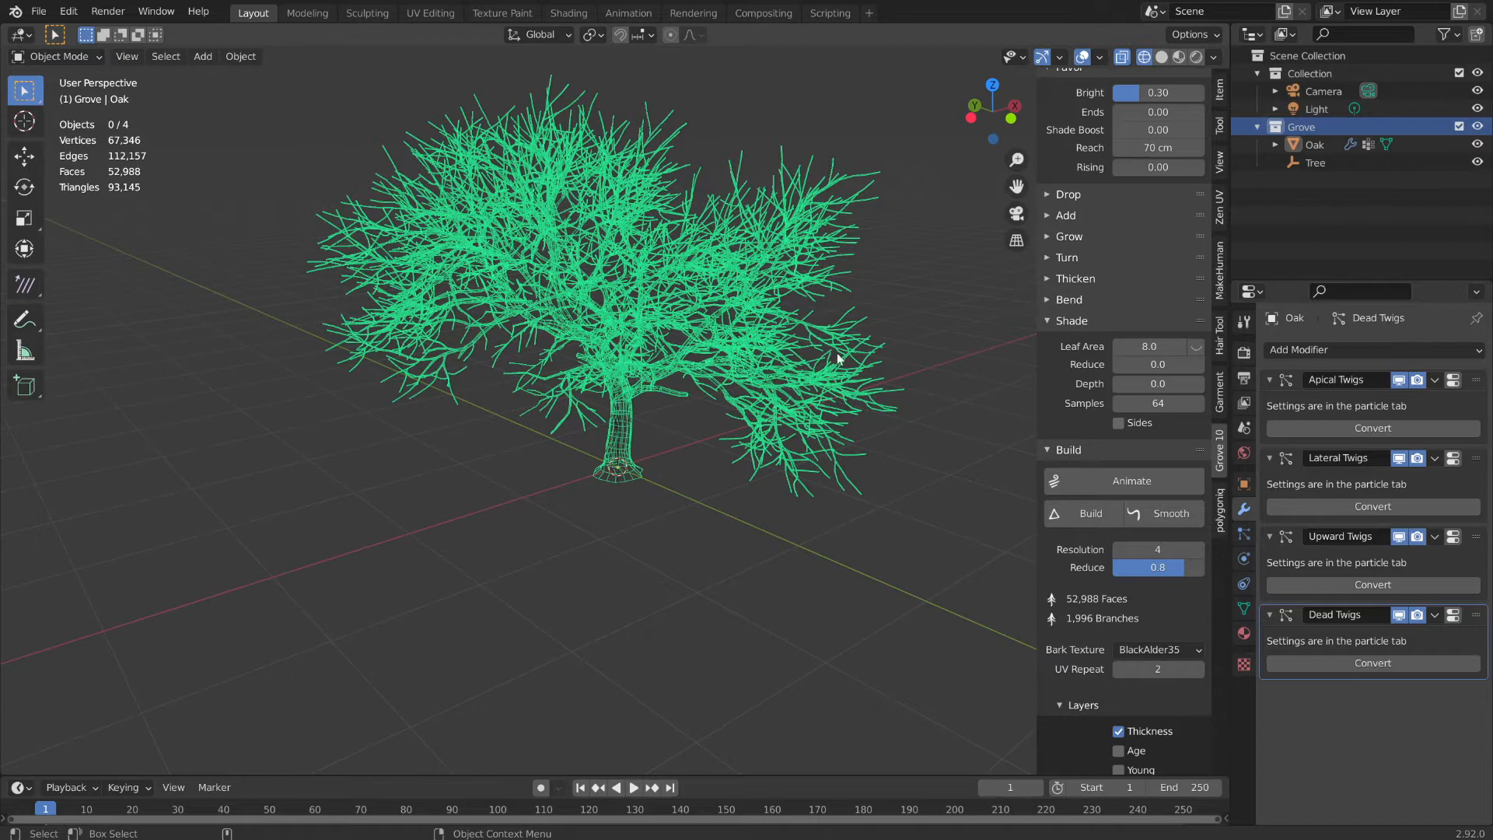
middle_click_drag(920, 338, 895, 514)
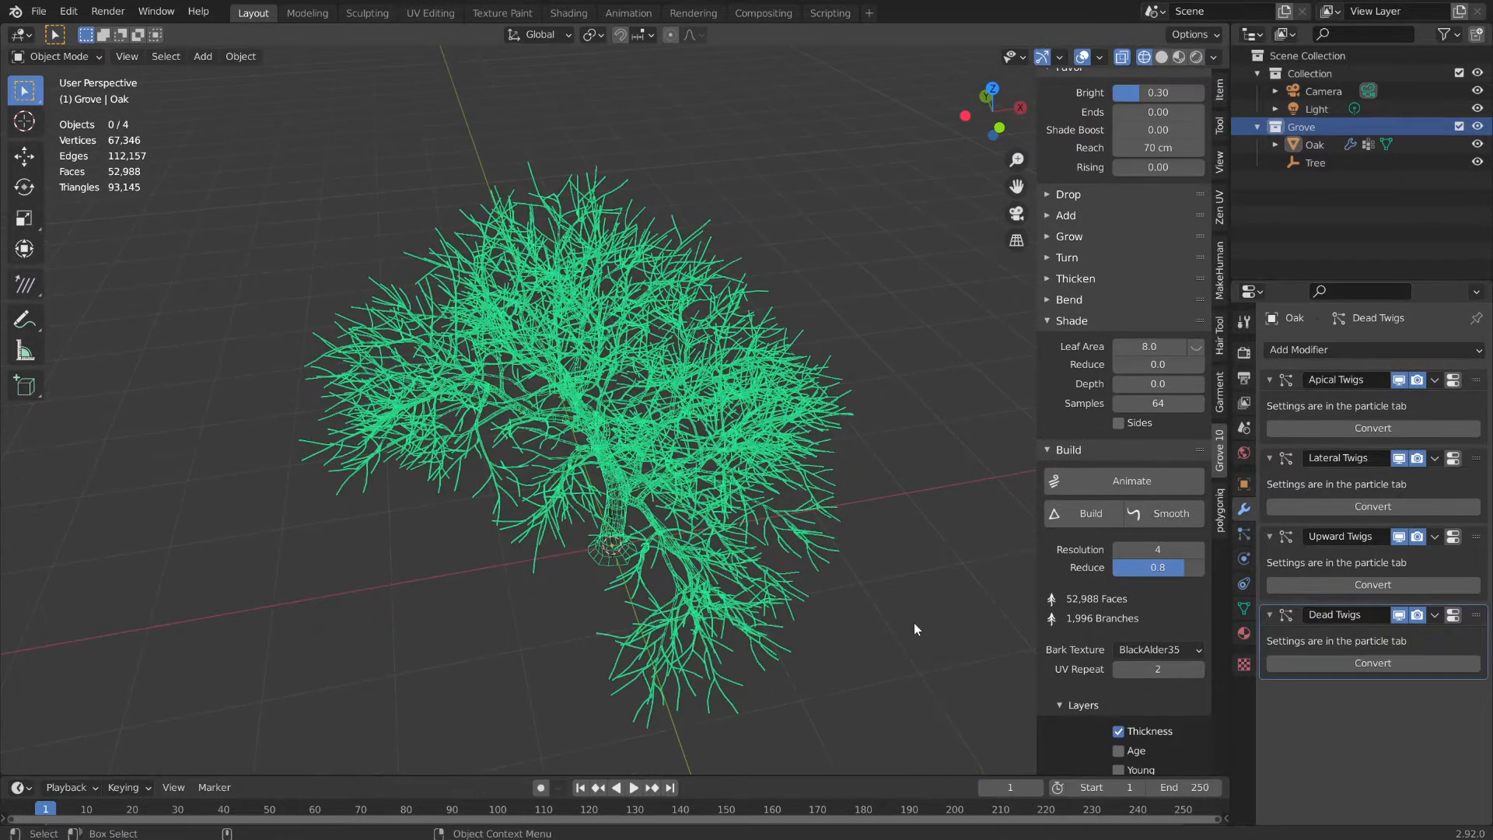
scroll(894, 578, "down", 3)
middle_click_drag(591, 669, 606, 572)
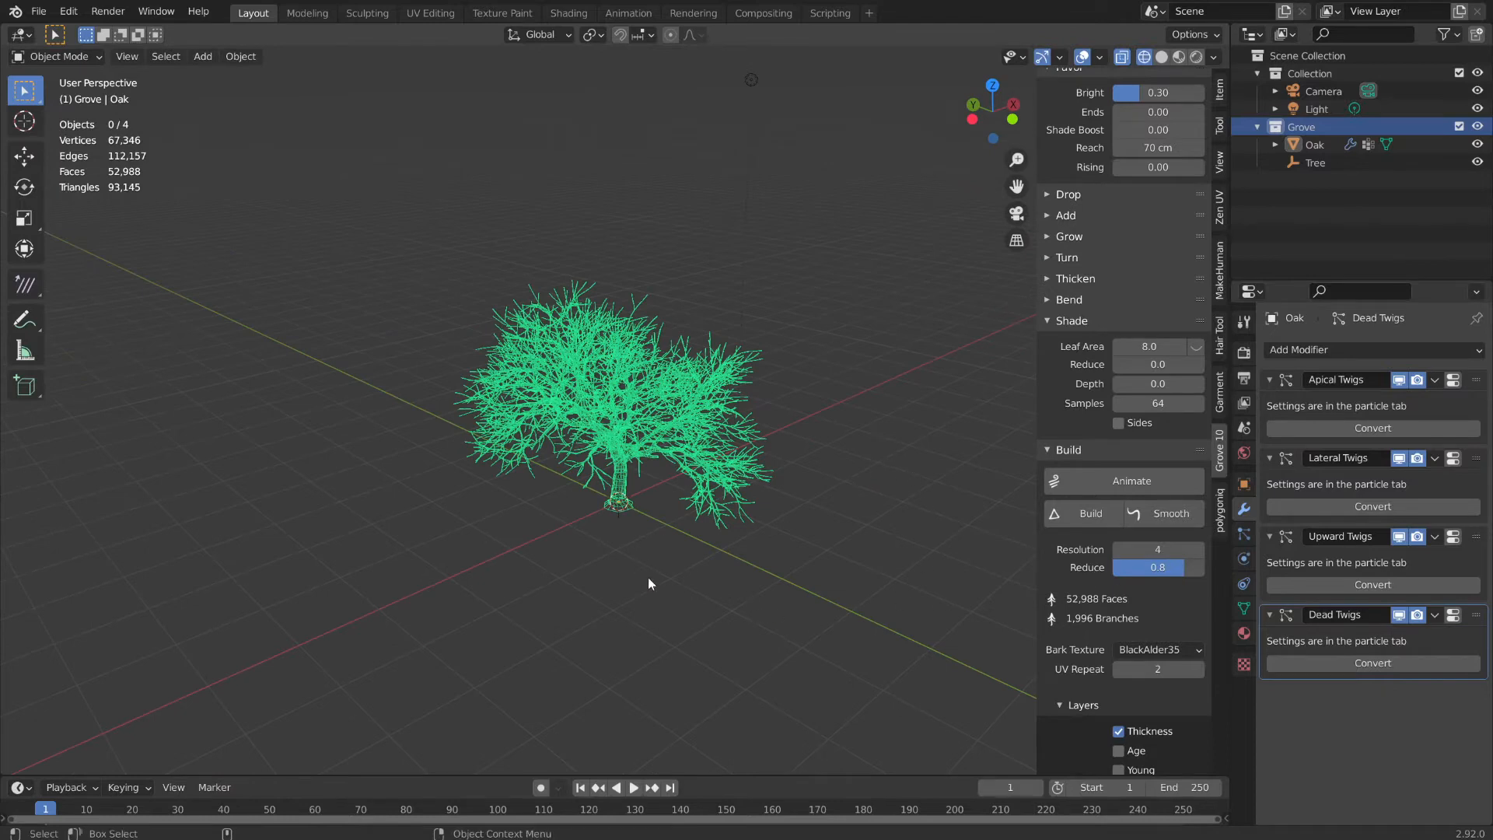
scroll(651, 582, "up", 5)
middle_click_drag(655, 581, 719, 557)
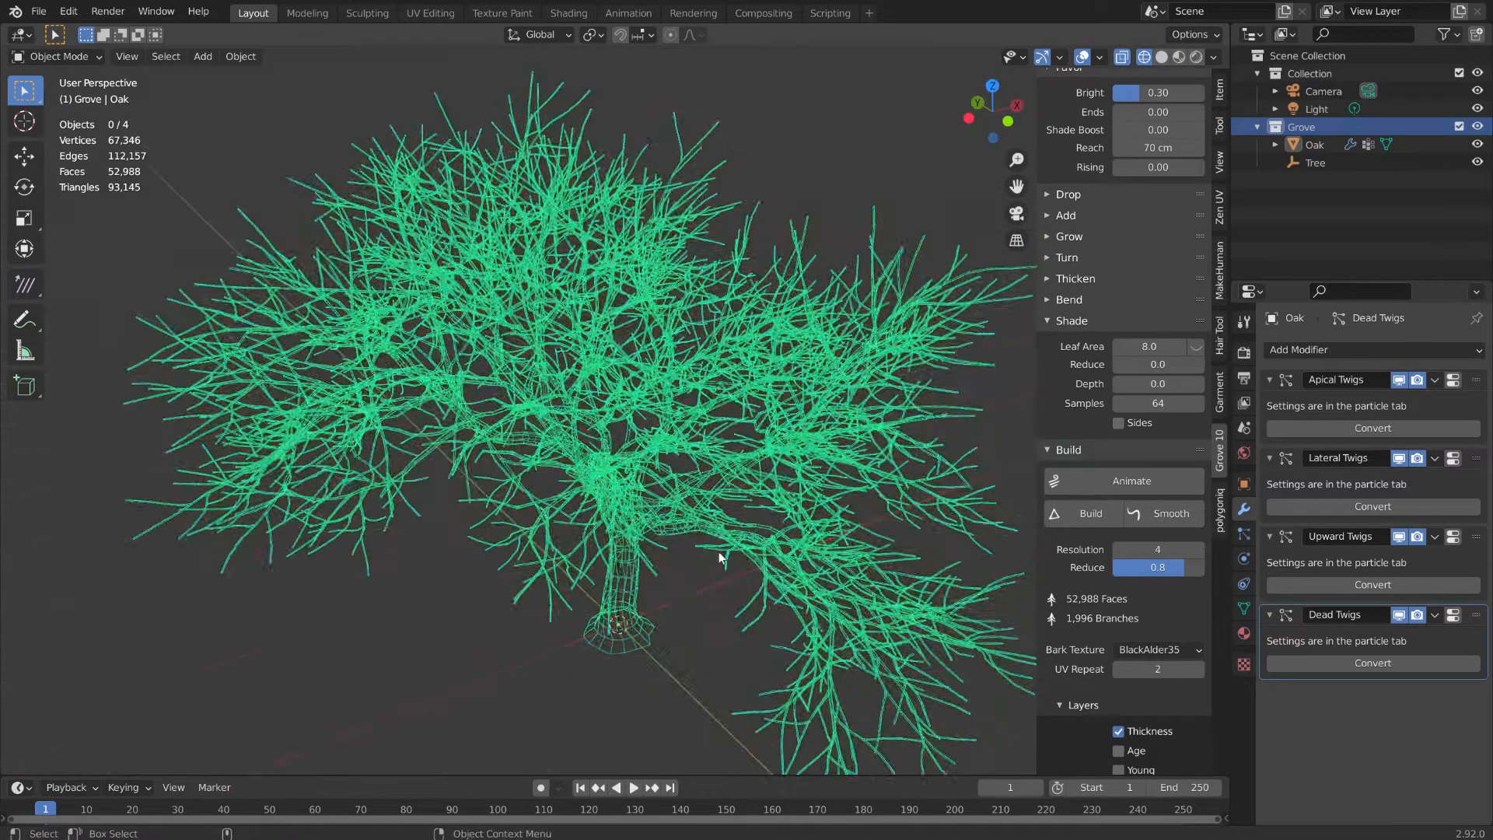
scroll(720, 558, "down", 5)
middle_click_drag(596, 532, 700, 546)
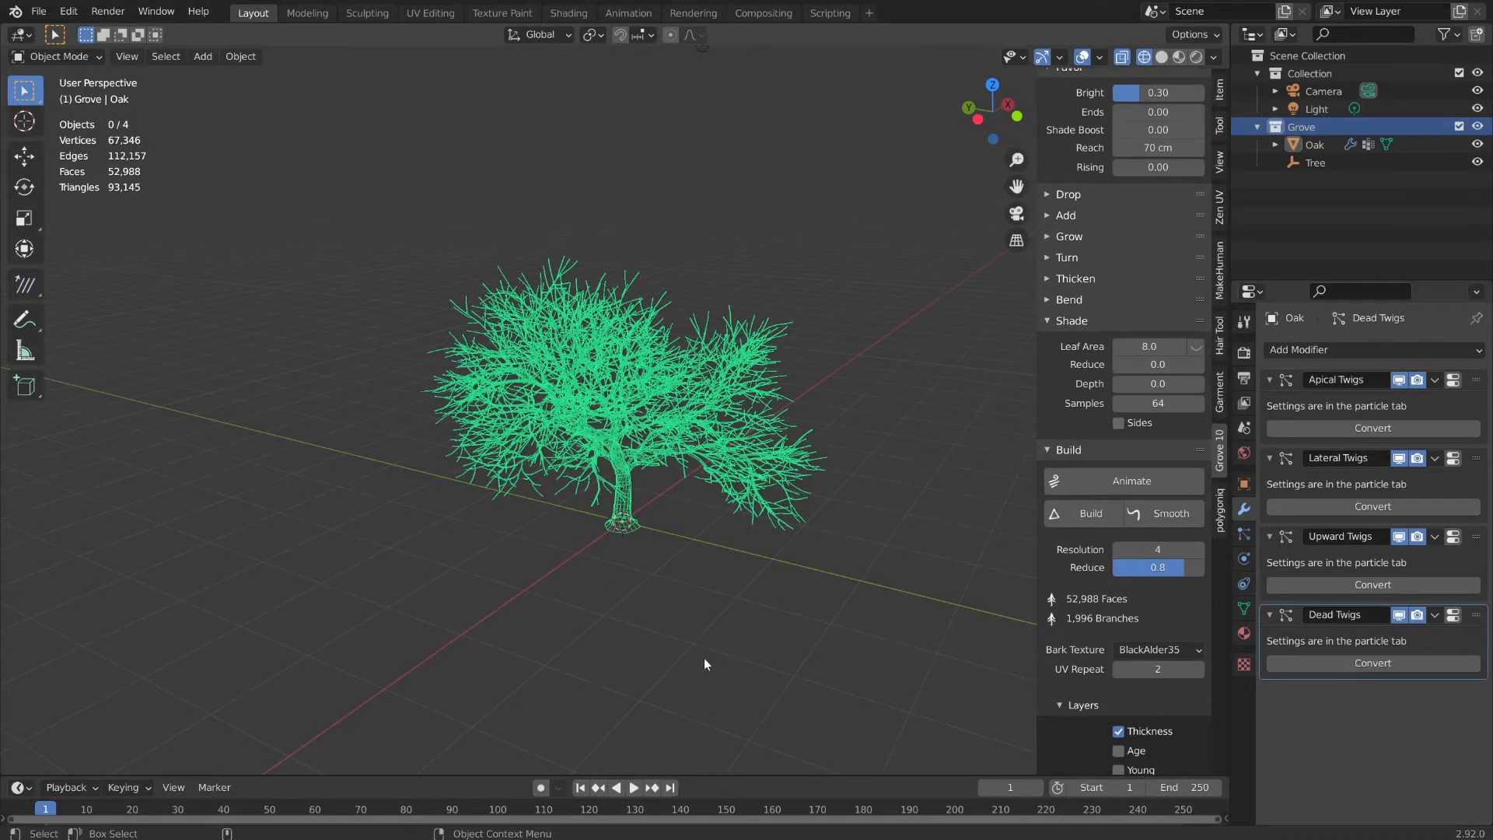
- Regrow the oak to apply the new Build Resolution and inspect the rebuilt trunk wireframe up close
scroll(1155, 346, "up", 5)
scroll(1115, 389, "up", 8)
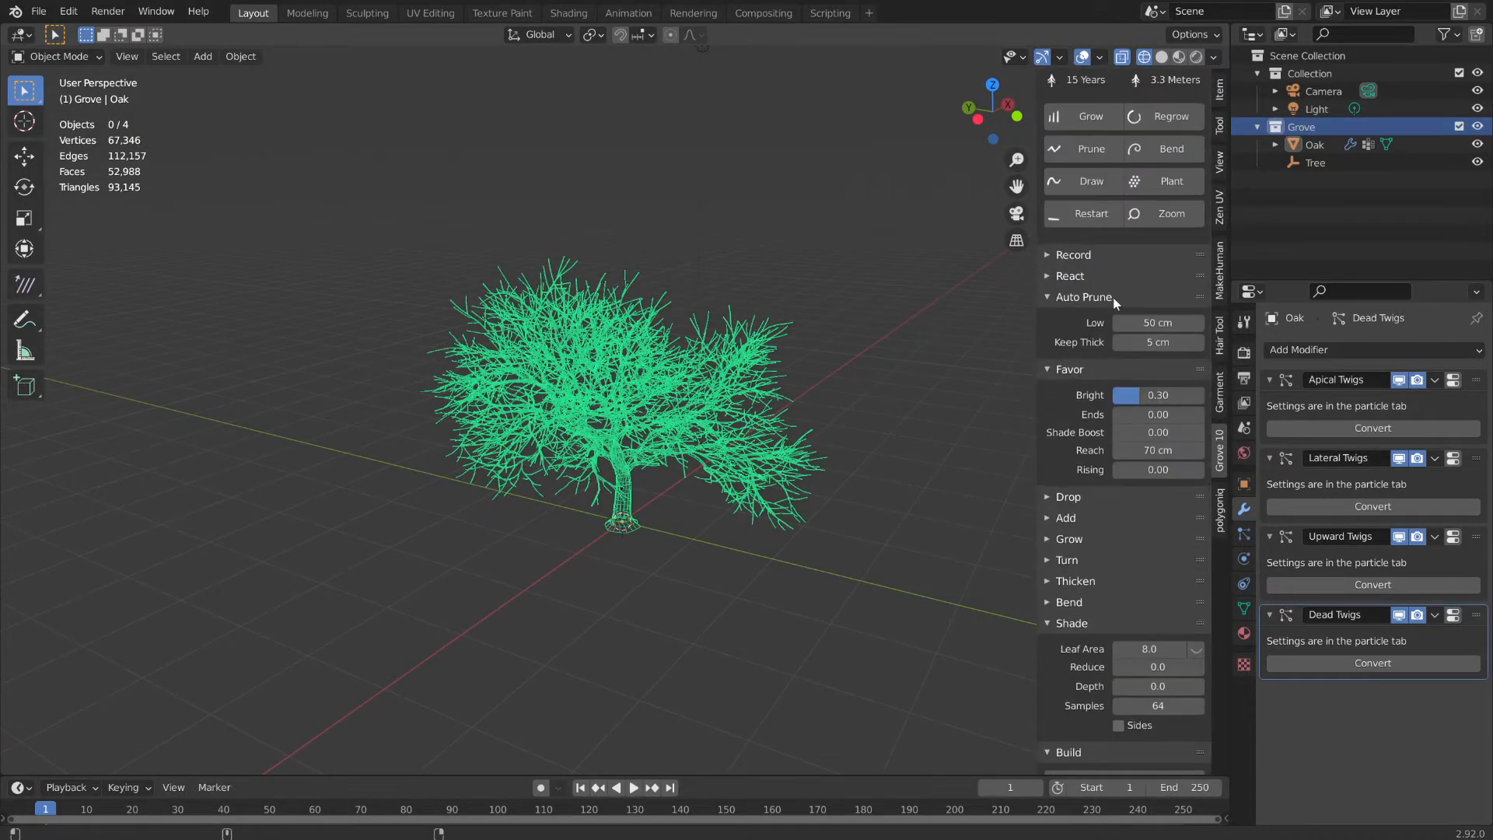
left_click(1165, 202)
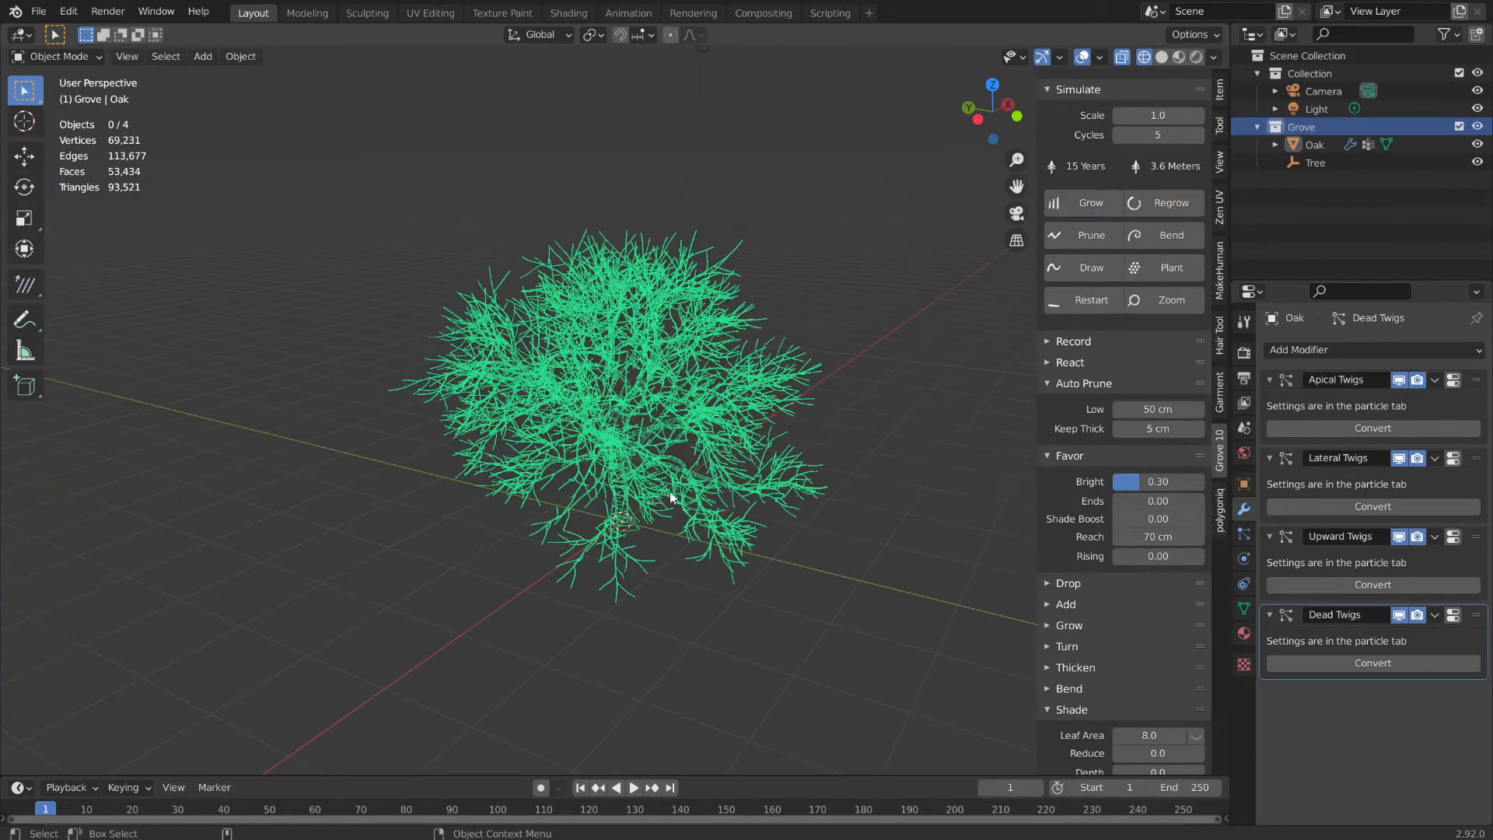
middle_click_drag(748, 623, 746, 538)
scroll(739, 604, "up", 4)
scroll(748, 539, "up", 1)
scroll(748, 536, "up", 2)
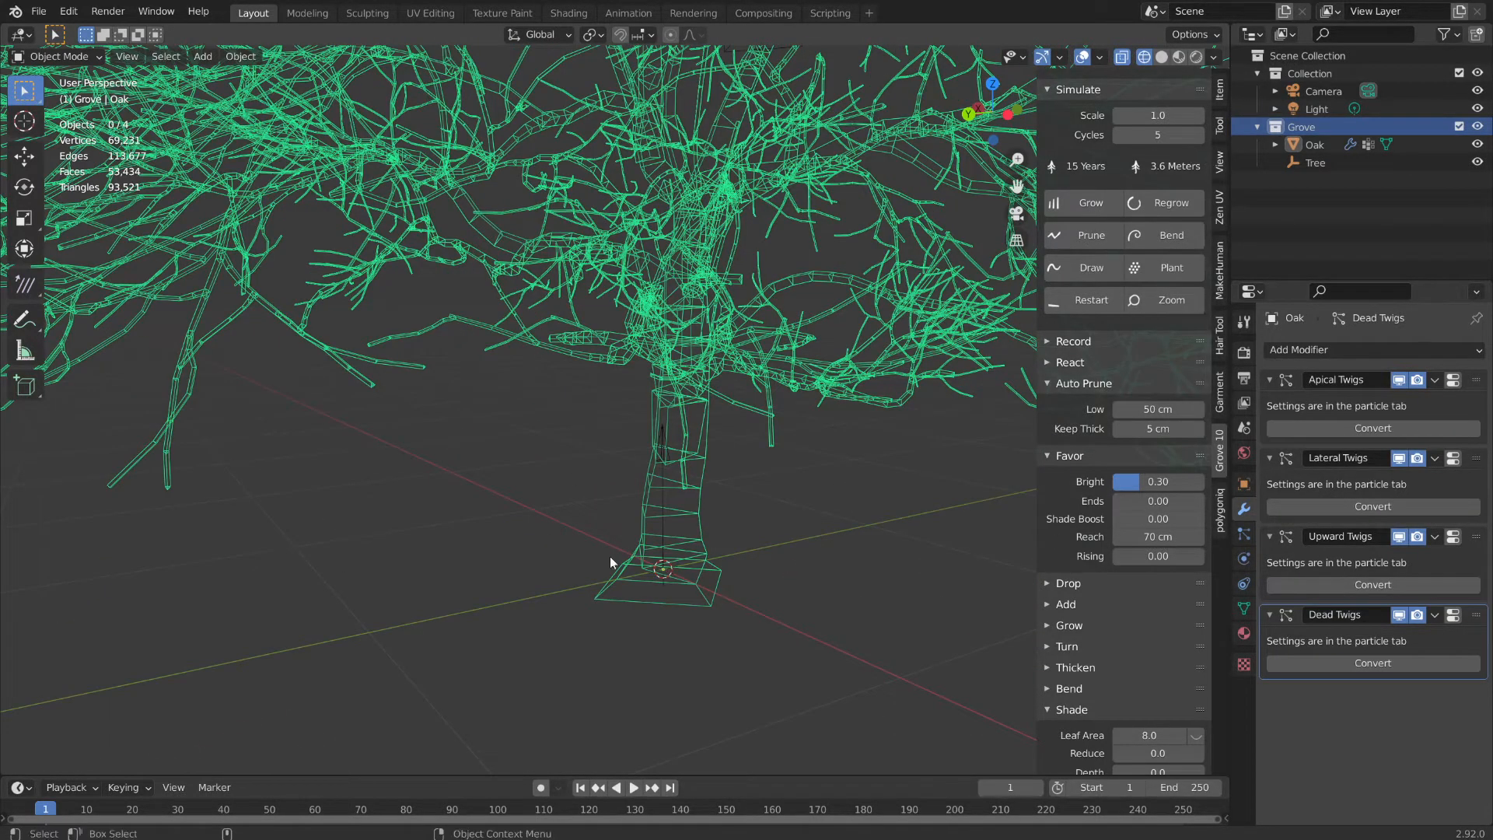
- Compare the low-resolution trunk base in Material Preview and wireframe shading from several angles
middle_click_drag(848, 615, 940, 319)
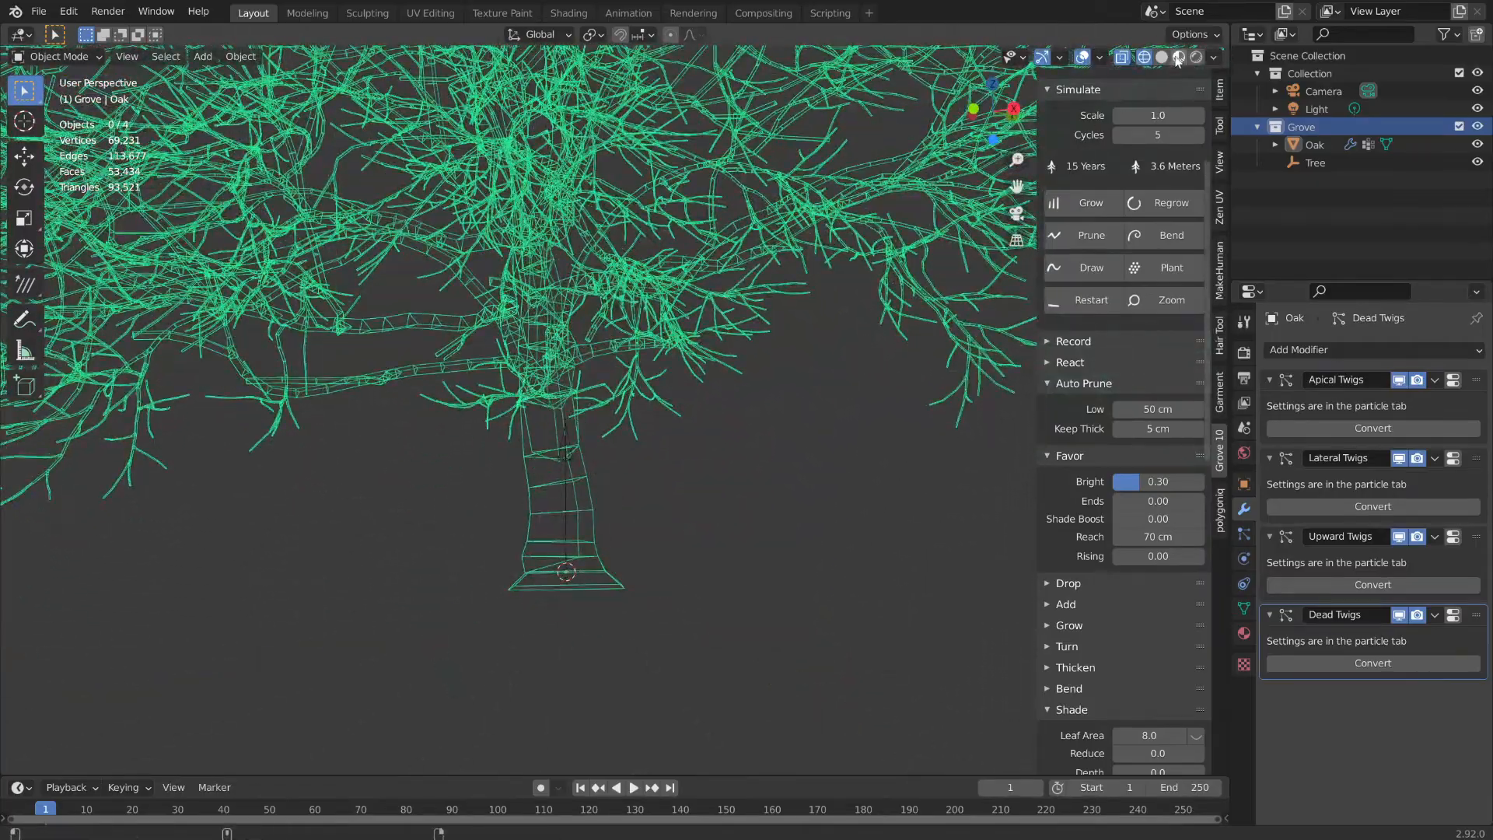
left_click(1179, 57)
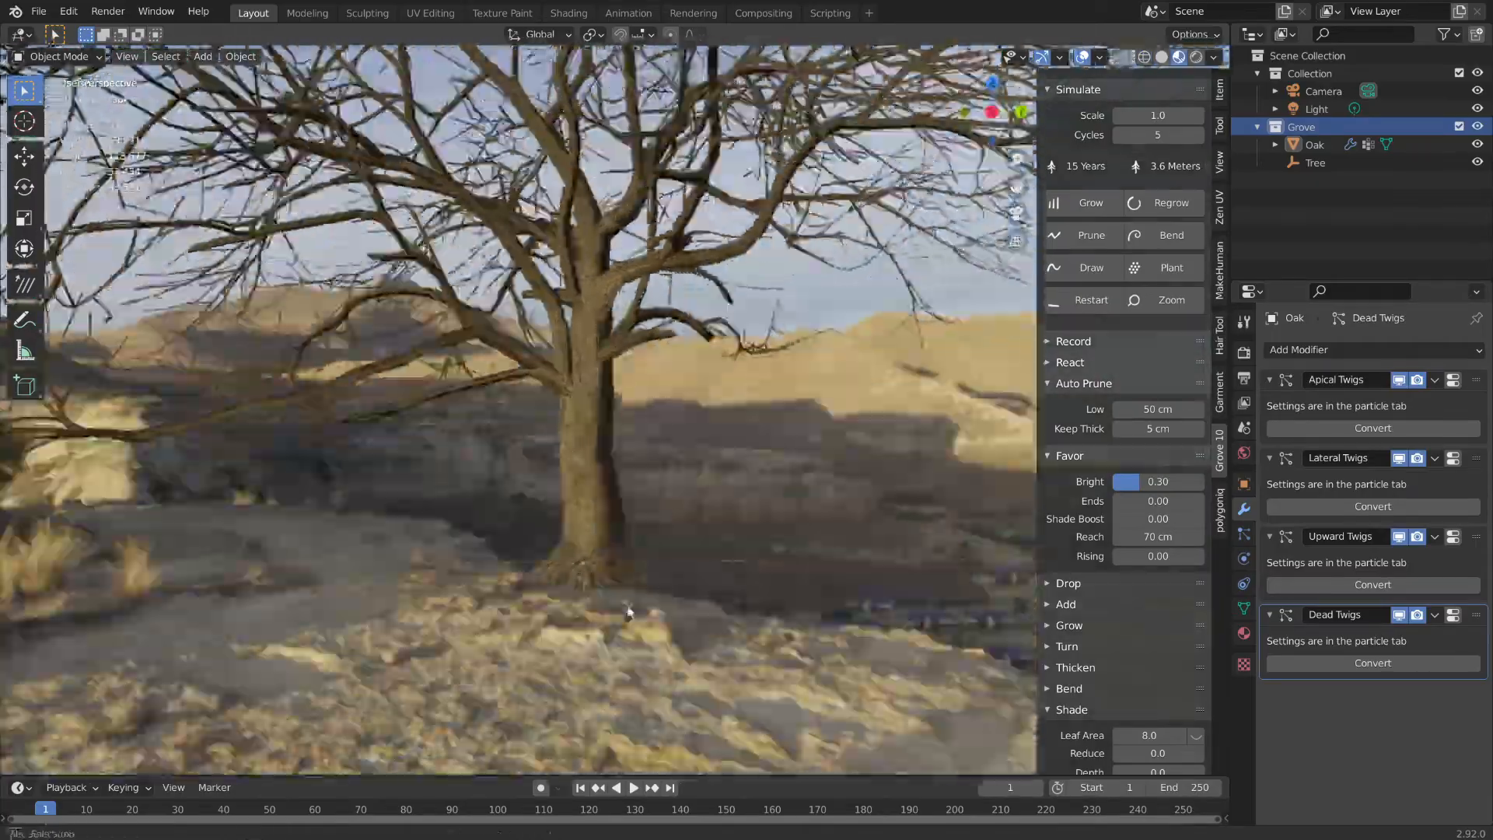
middle_click_drag(628, 612, 753, 577)
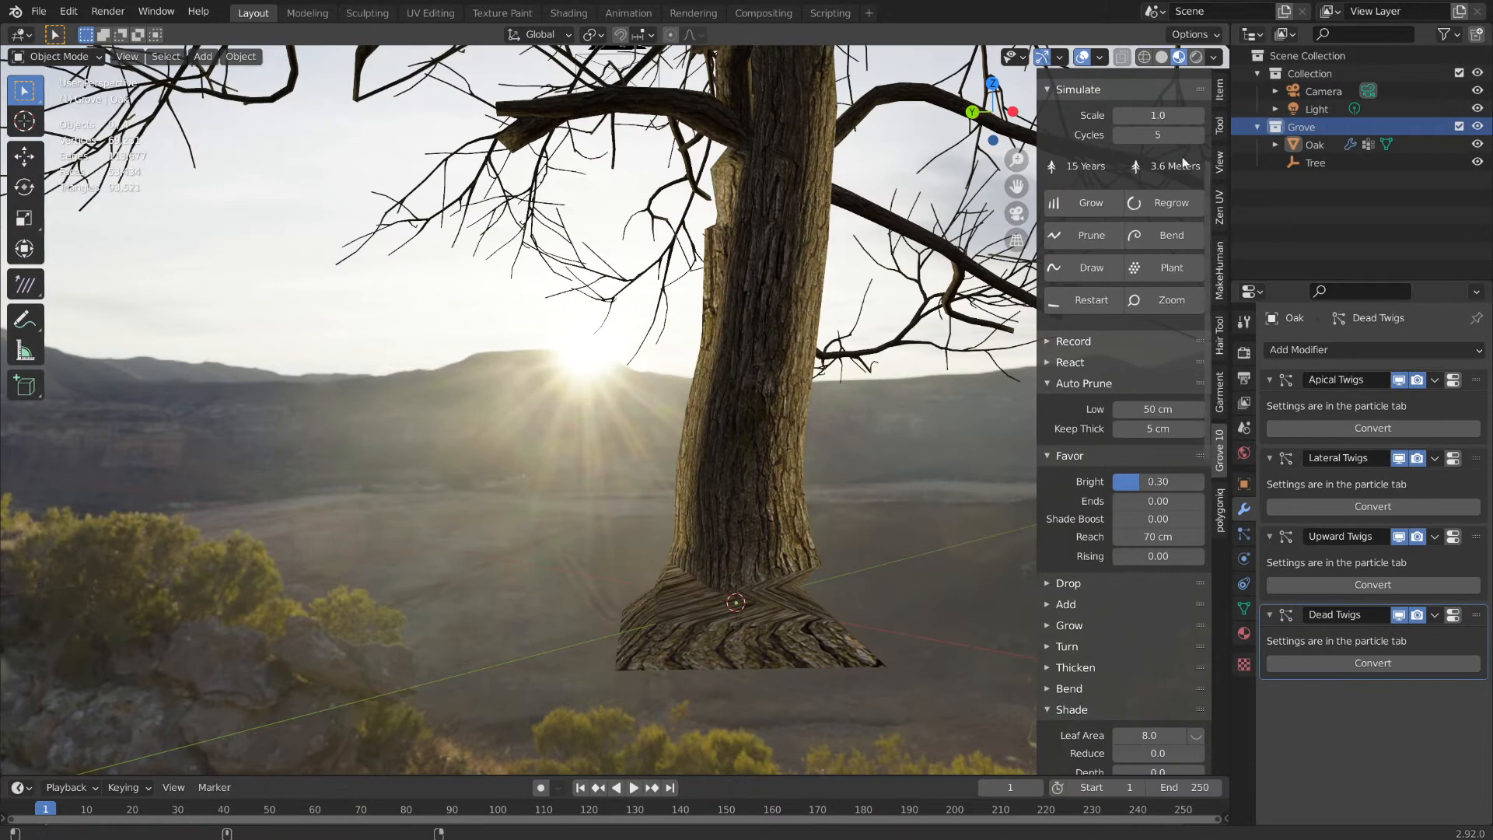
key("shift+z")
middle_click_drag(688, 587, 749, 583)
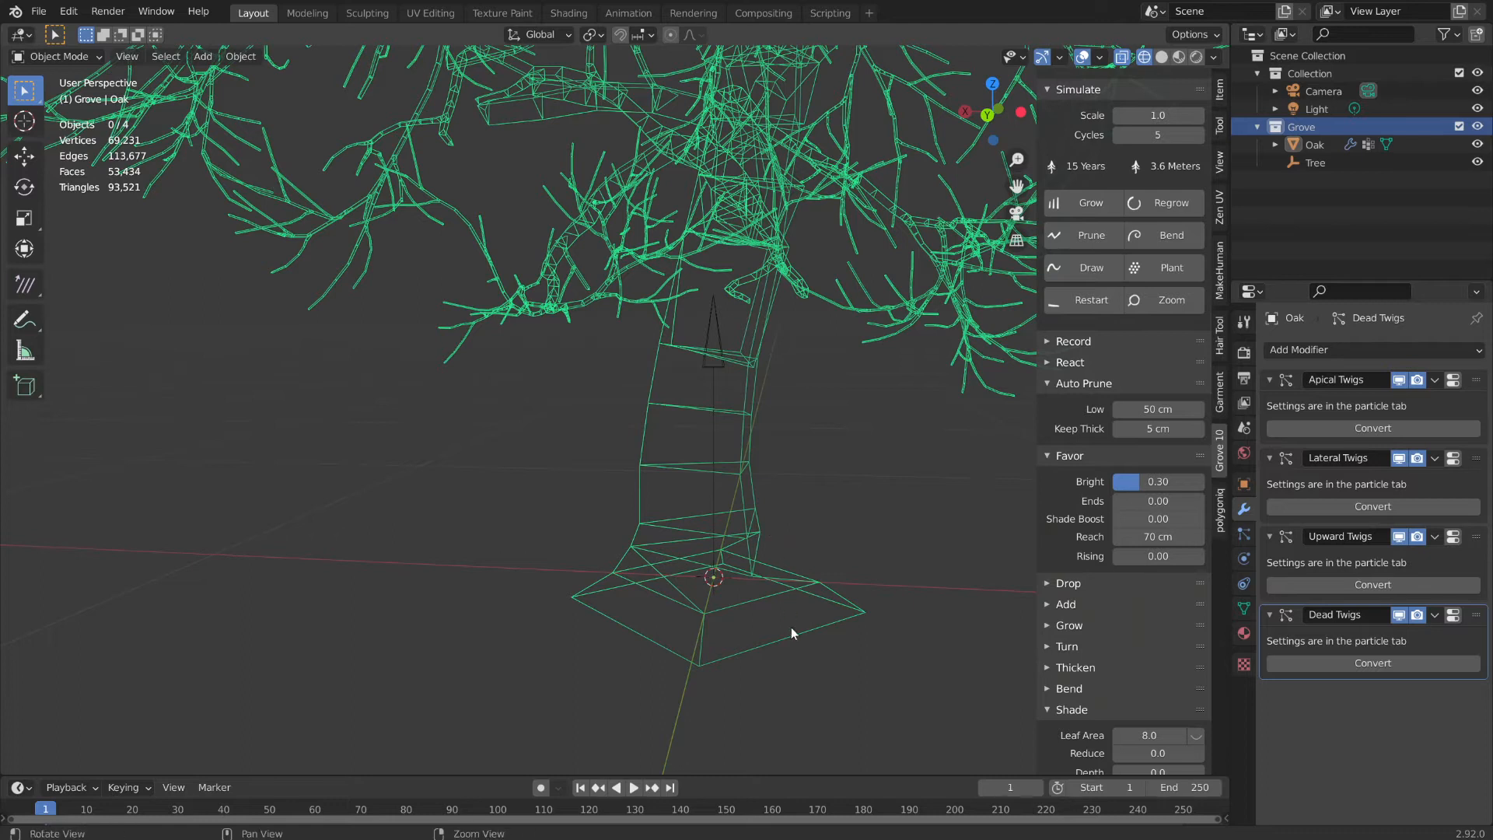
middle_click_drag(794, 634, 735, 627)
middle_click_drag(910, 494, 950, 492)
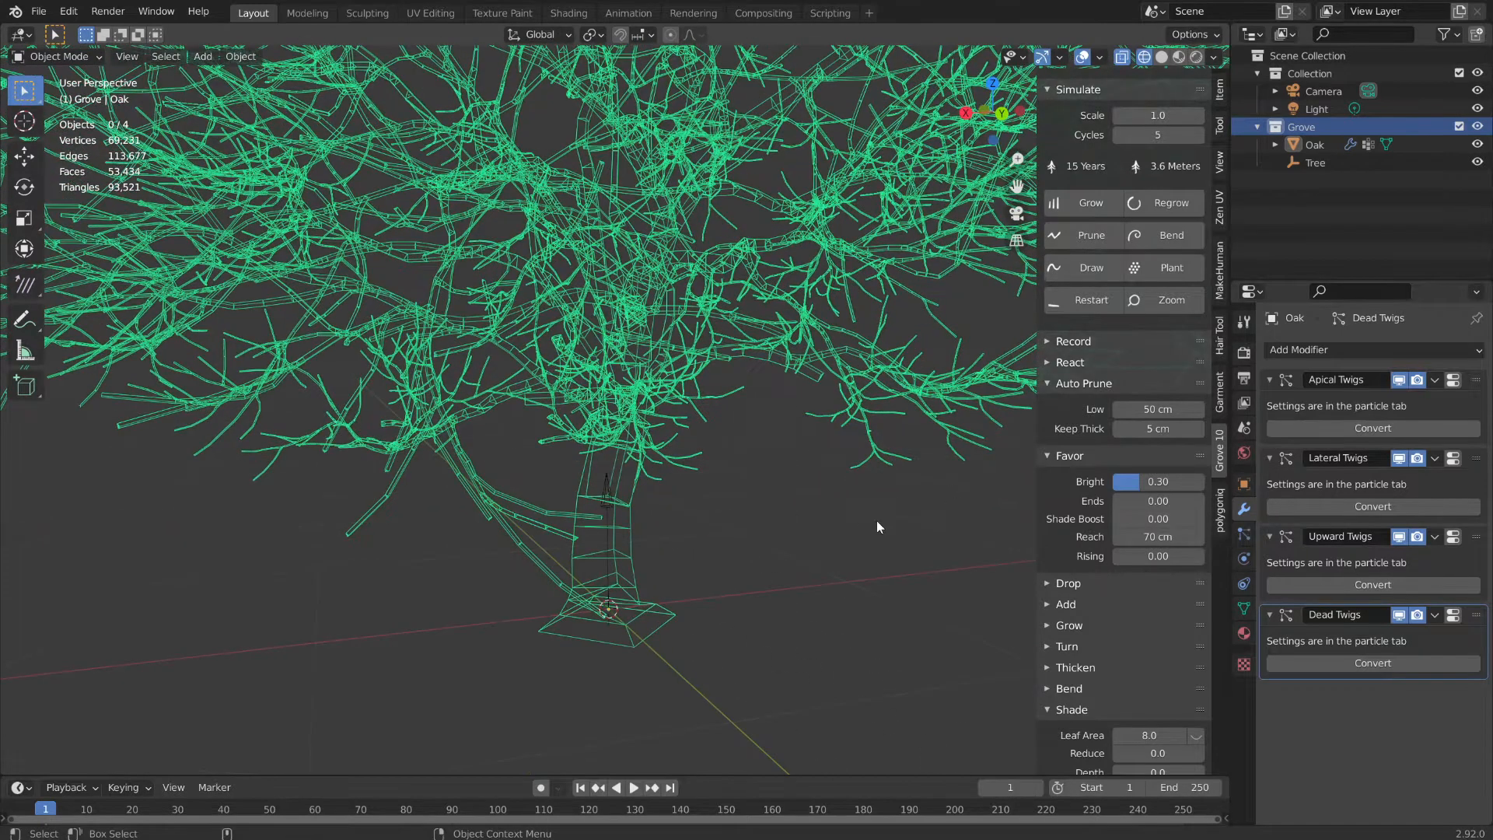
- Check the oak in Solid shading, then display it in Material Preview with the whole tree in view
left_click(1162, 56)
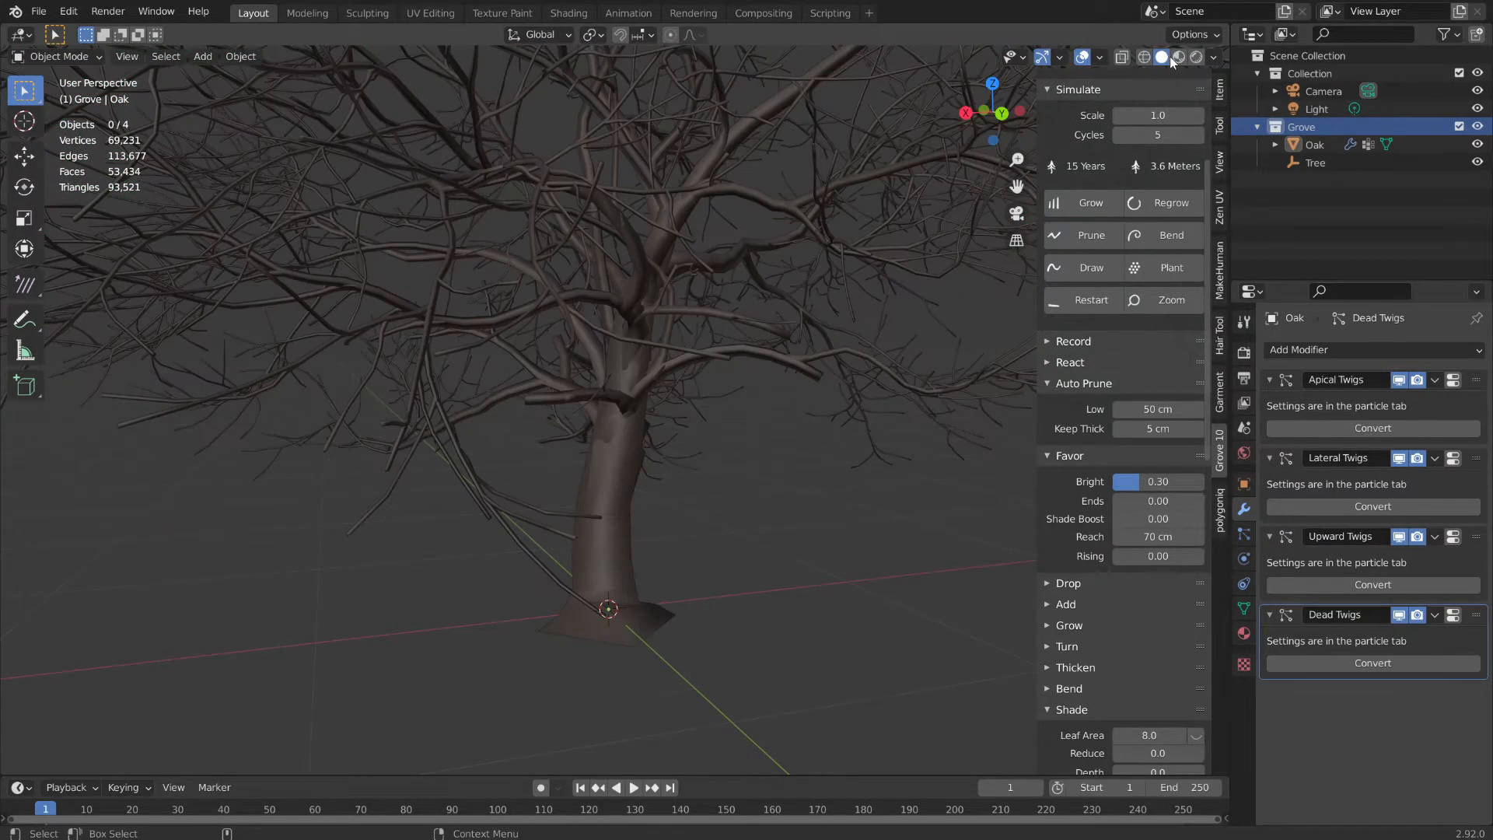
middle_click_drag(968, 543, 895, 498)
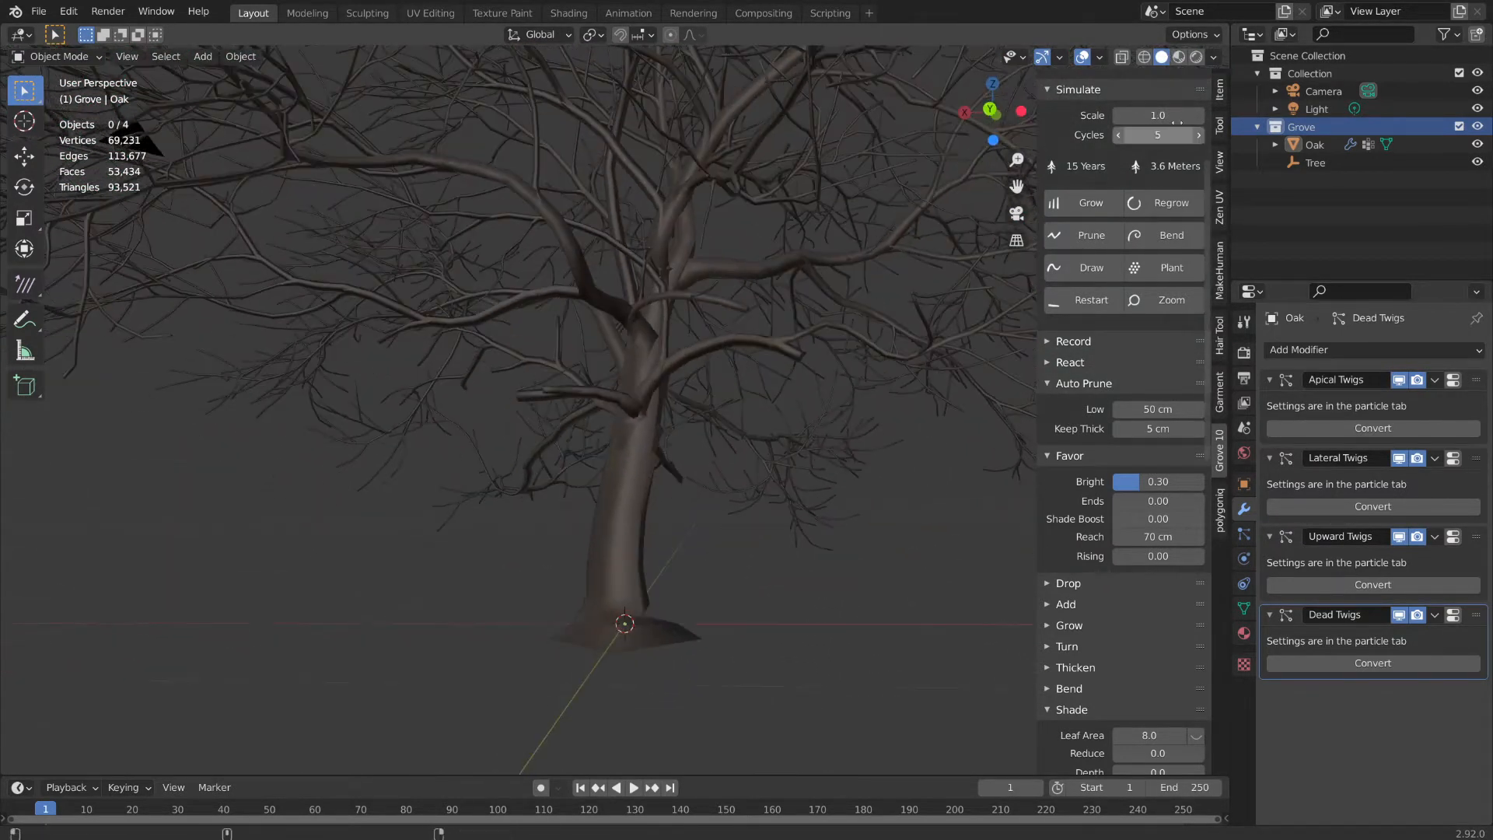
left_click(1179, 56)
middle_click_drag(964, 536, 861, 495)
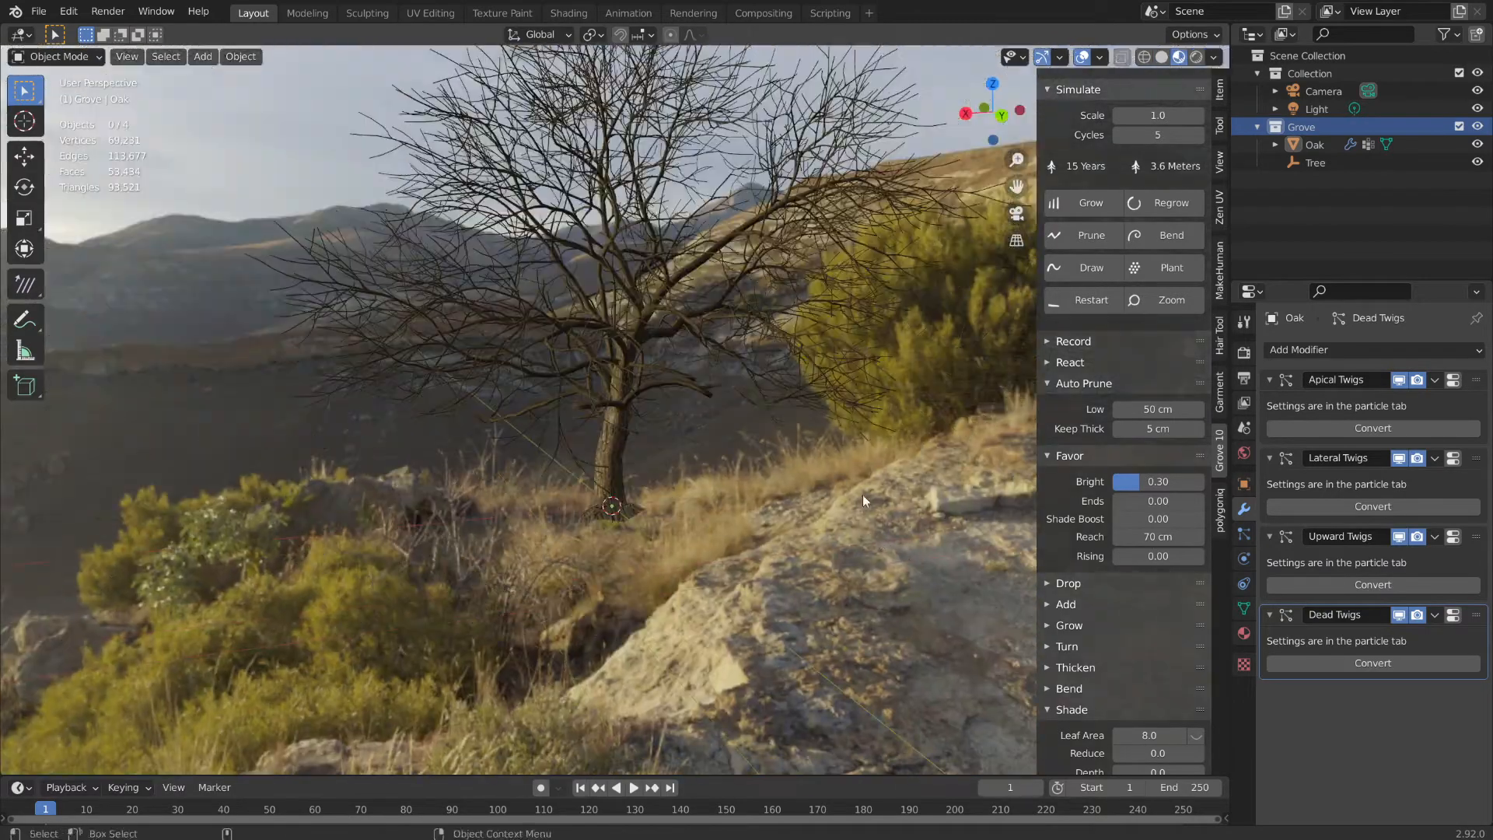
mouse_move(726, 547)
middle_mouse_down()
mouse_move(735, 592)
mouse_move(740, 390)
mouse_move(705, 453)
mouse_move(672, 453)
mouse_move(710, 530)
middle_mouse_up()
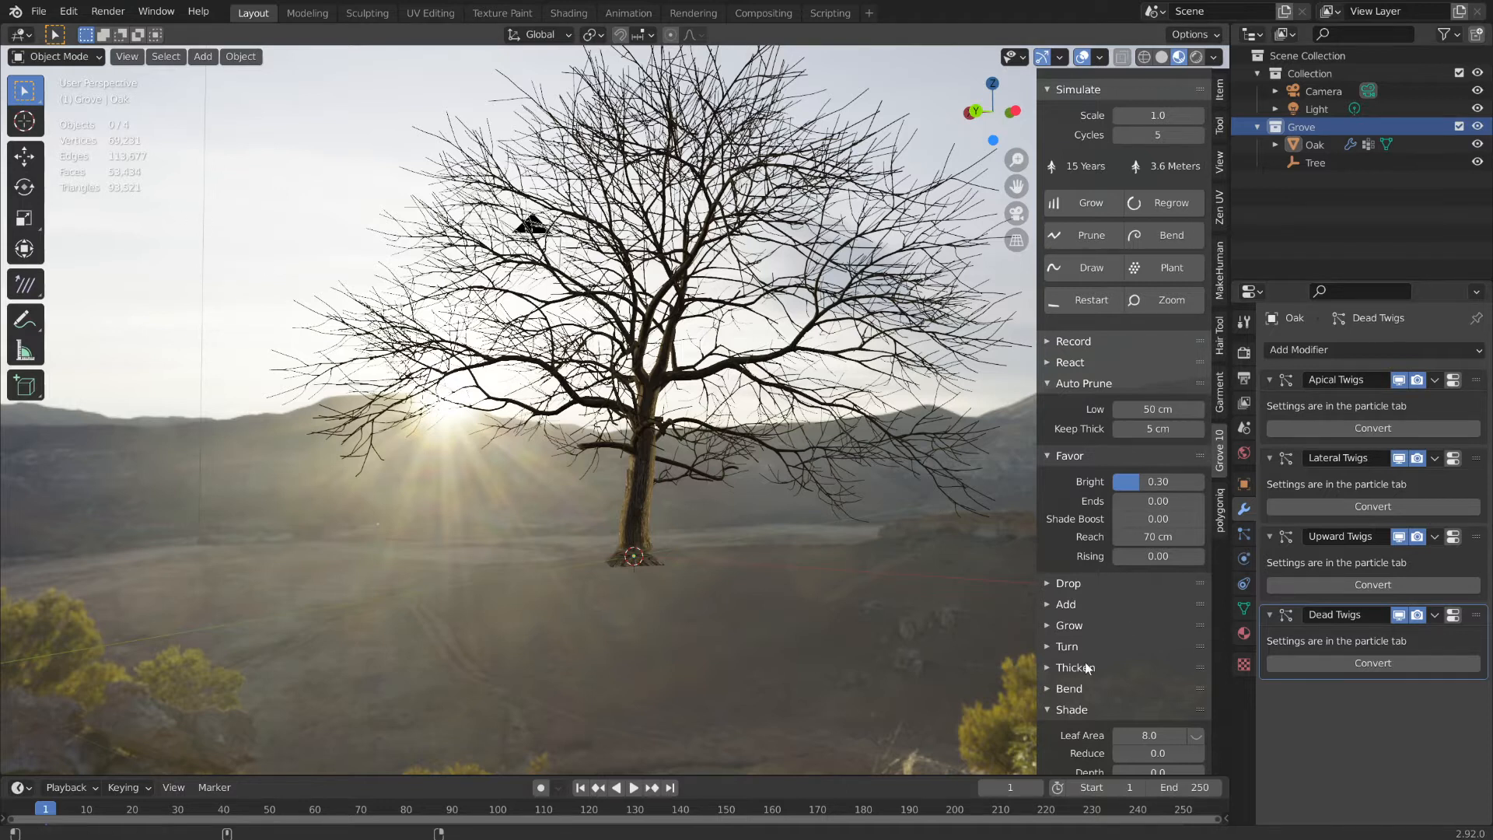
- Set the tree's Build Resolution to 16
scroll(1086, 661, "down", 8)
scroll(1169, 647, "down", 5)
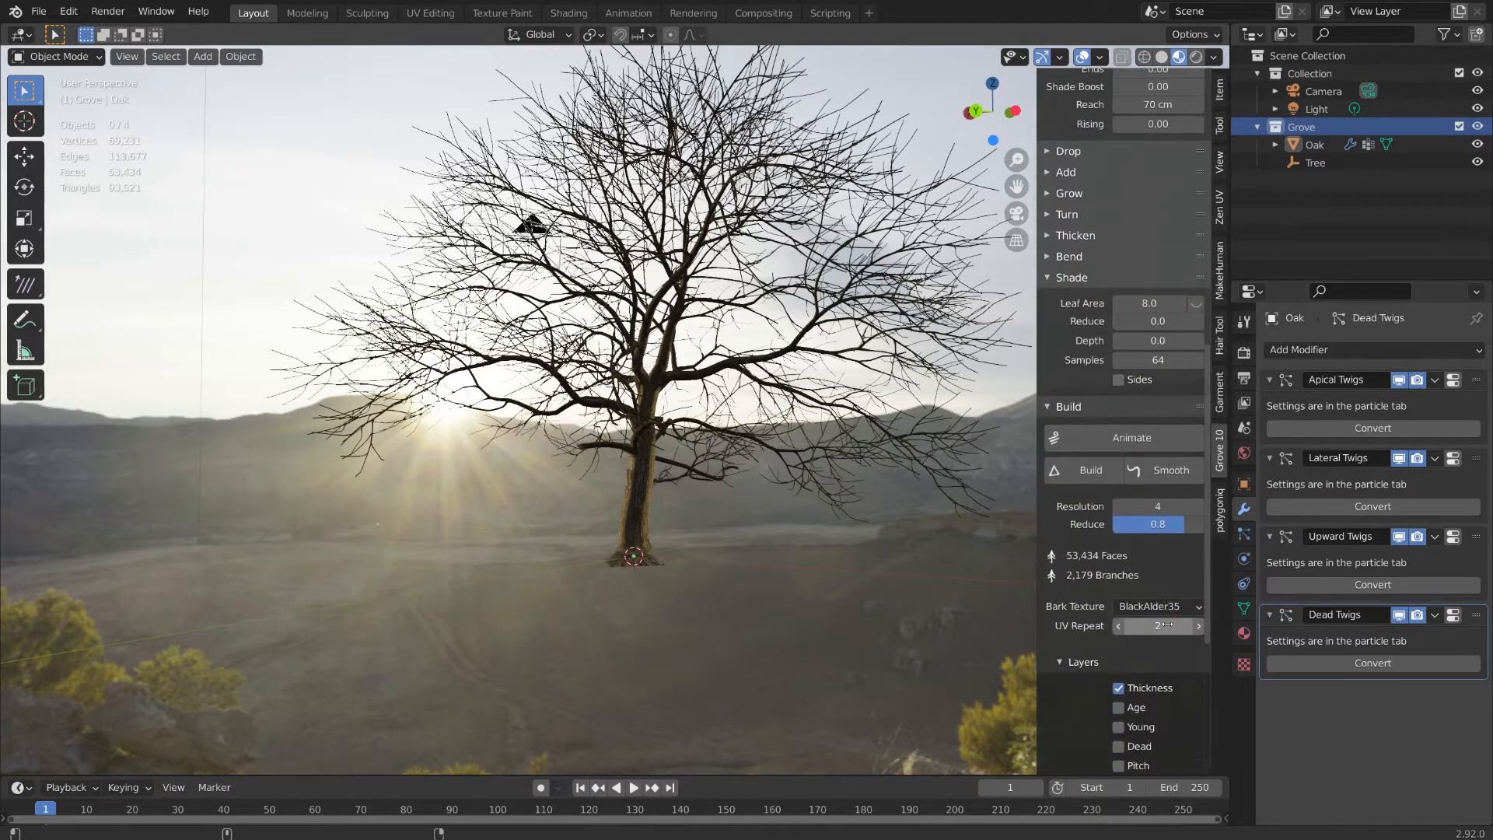
left_click(1176, 507)
key("Return")
scroll(1128, 552, "up", 4)
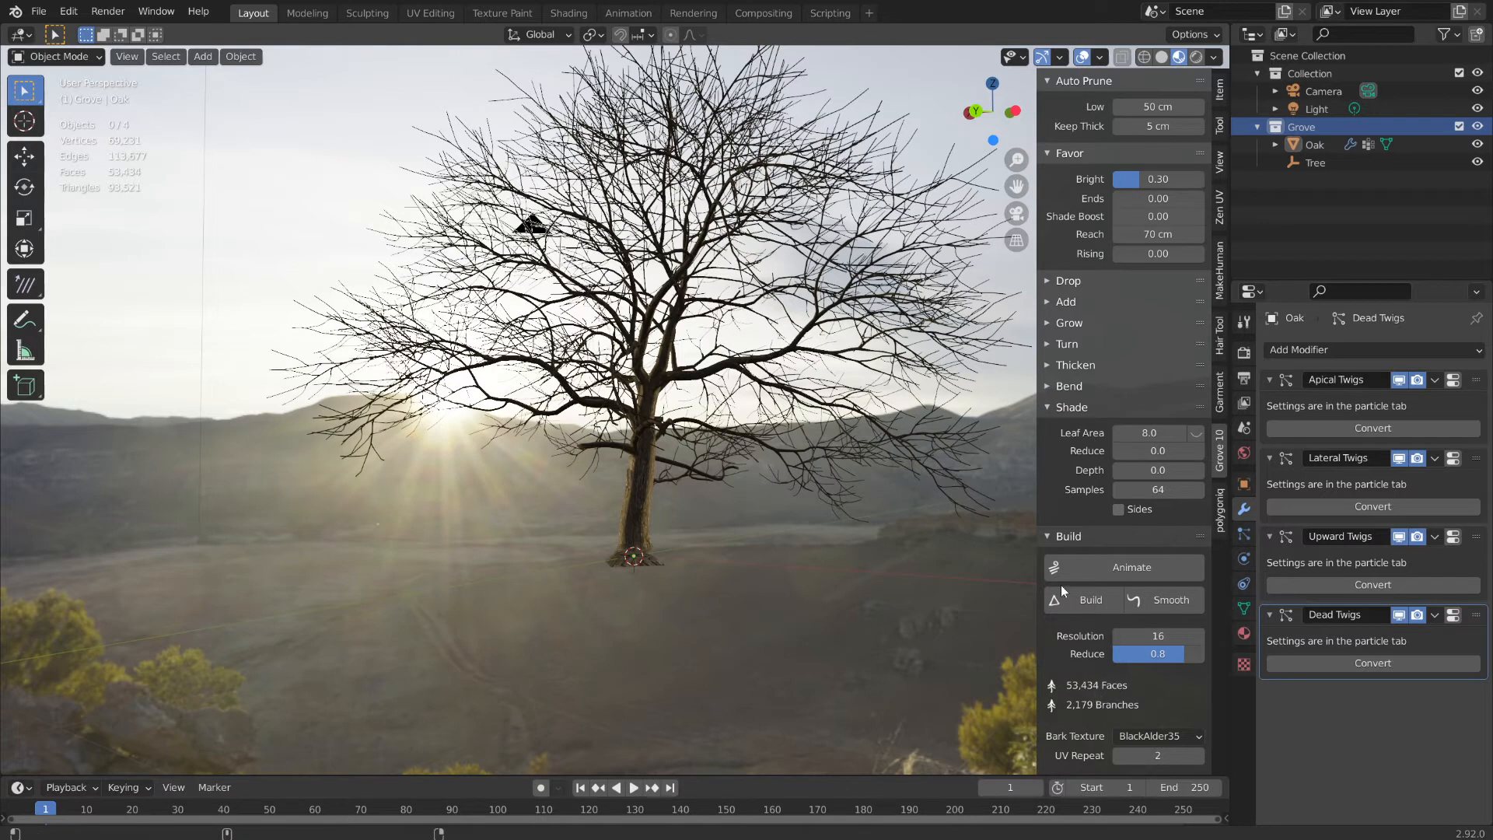
- Regrow the oak with the new Build Resolution and view the rebuilt tree from another side
scroll(1061, 585, "up", 9)
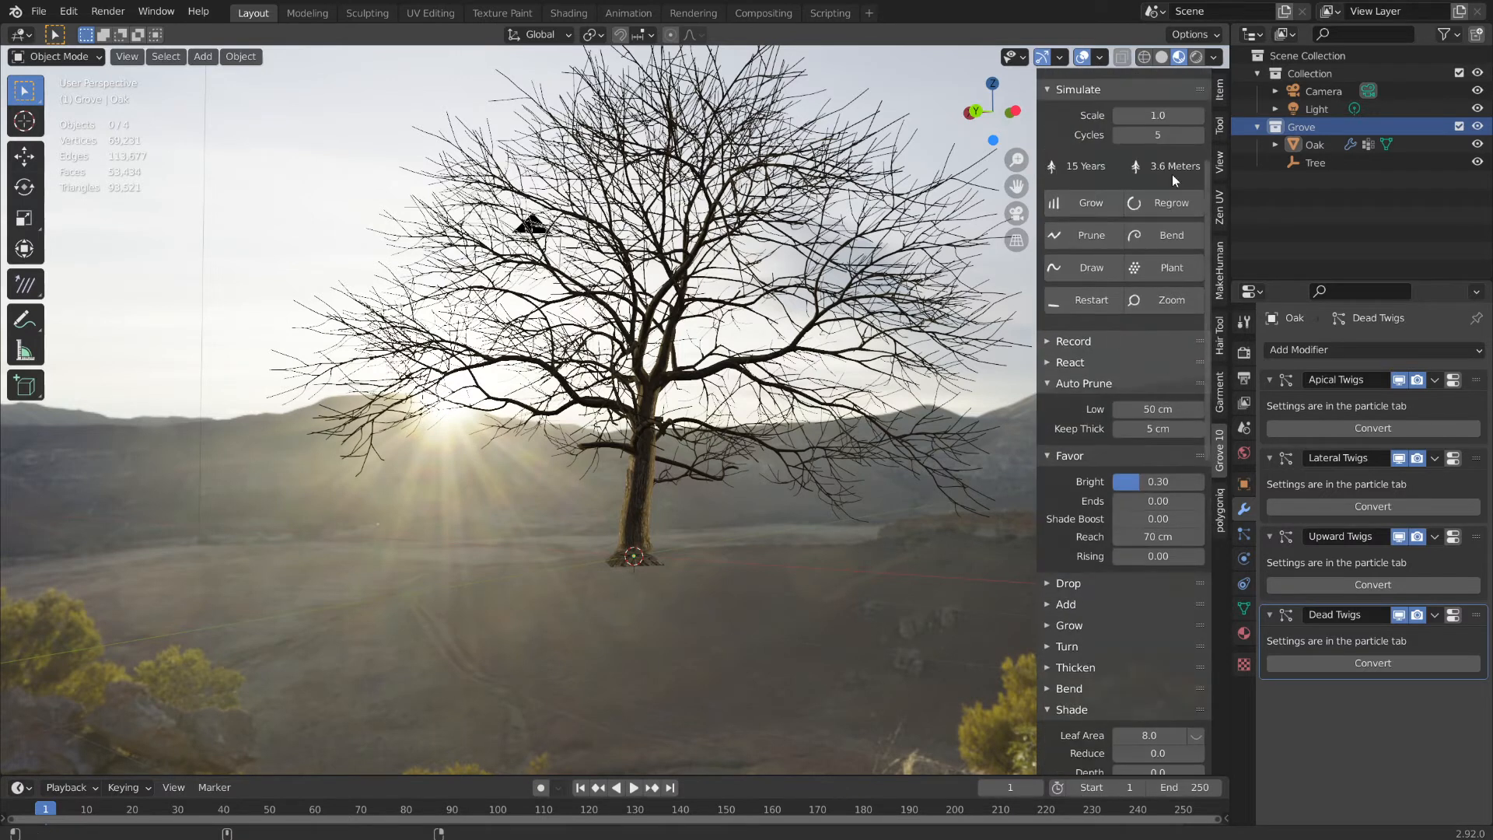
left_click(1162, 205)
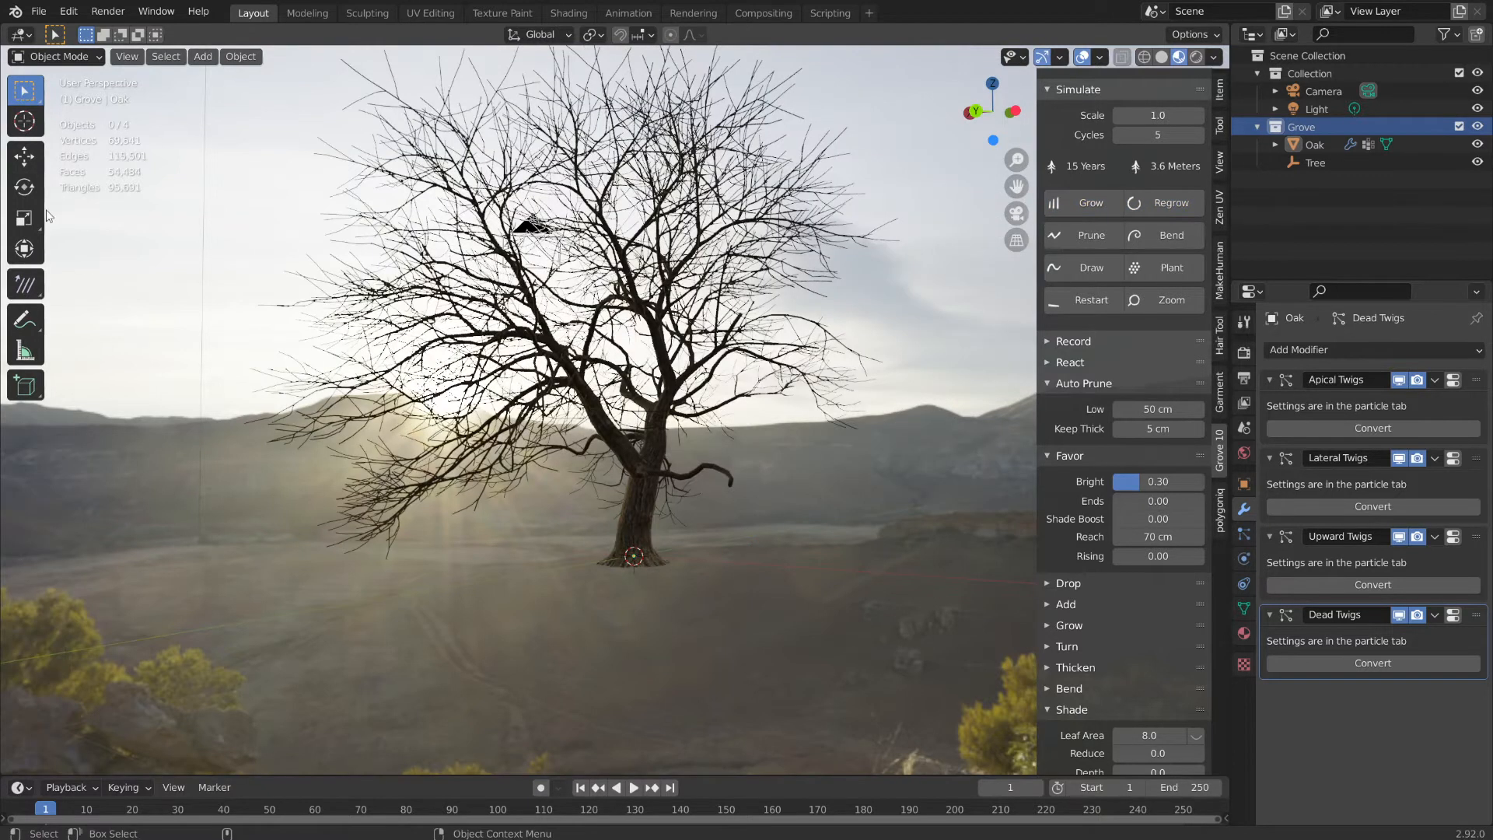
middle_click_drag(649, 569, 785, 544)
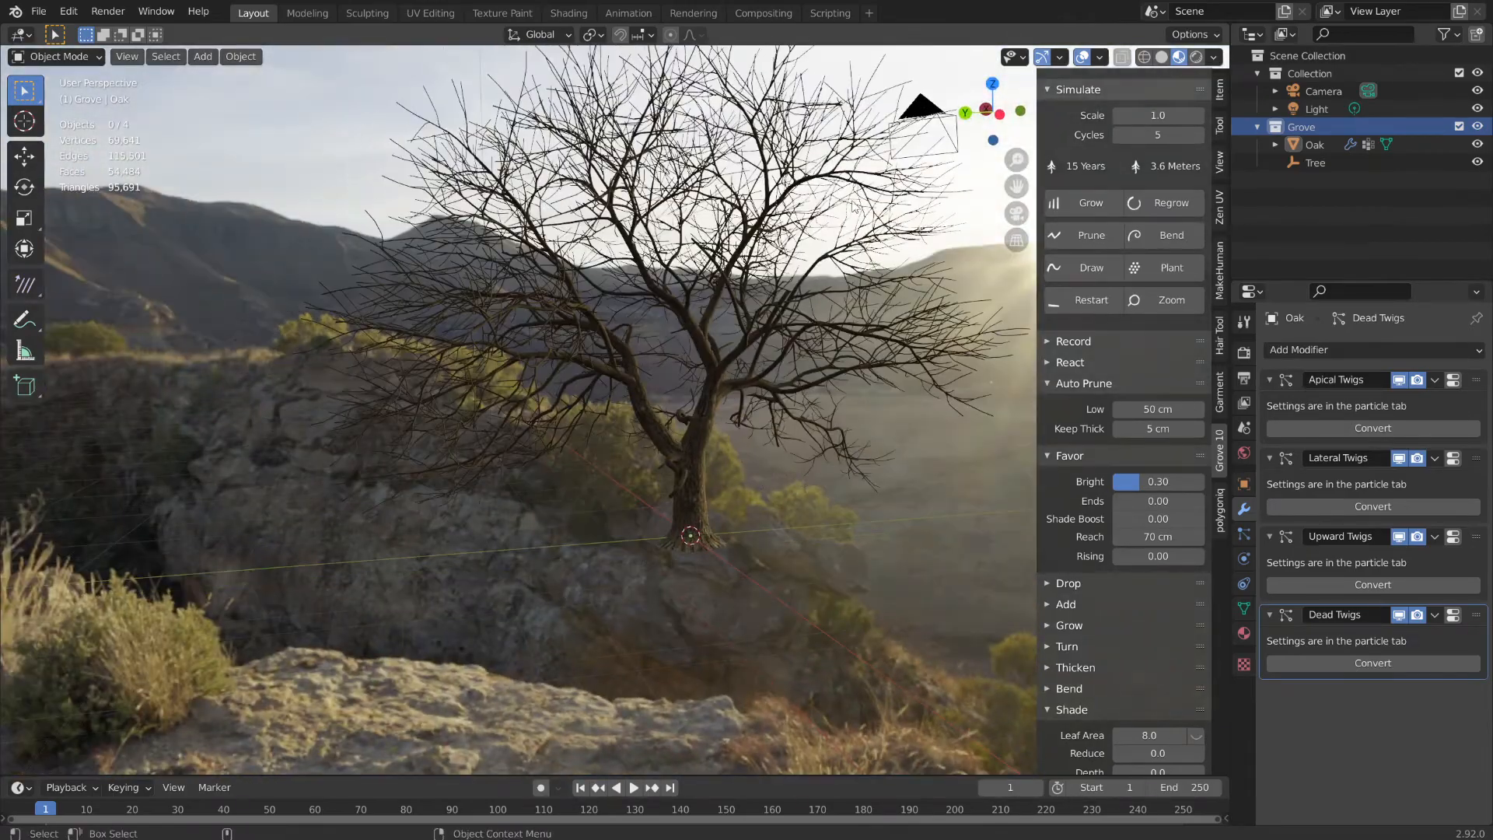
middle_click_drag(884, 474, 646, 507)
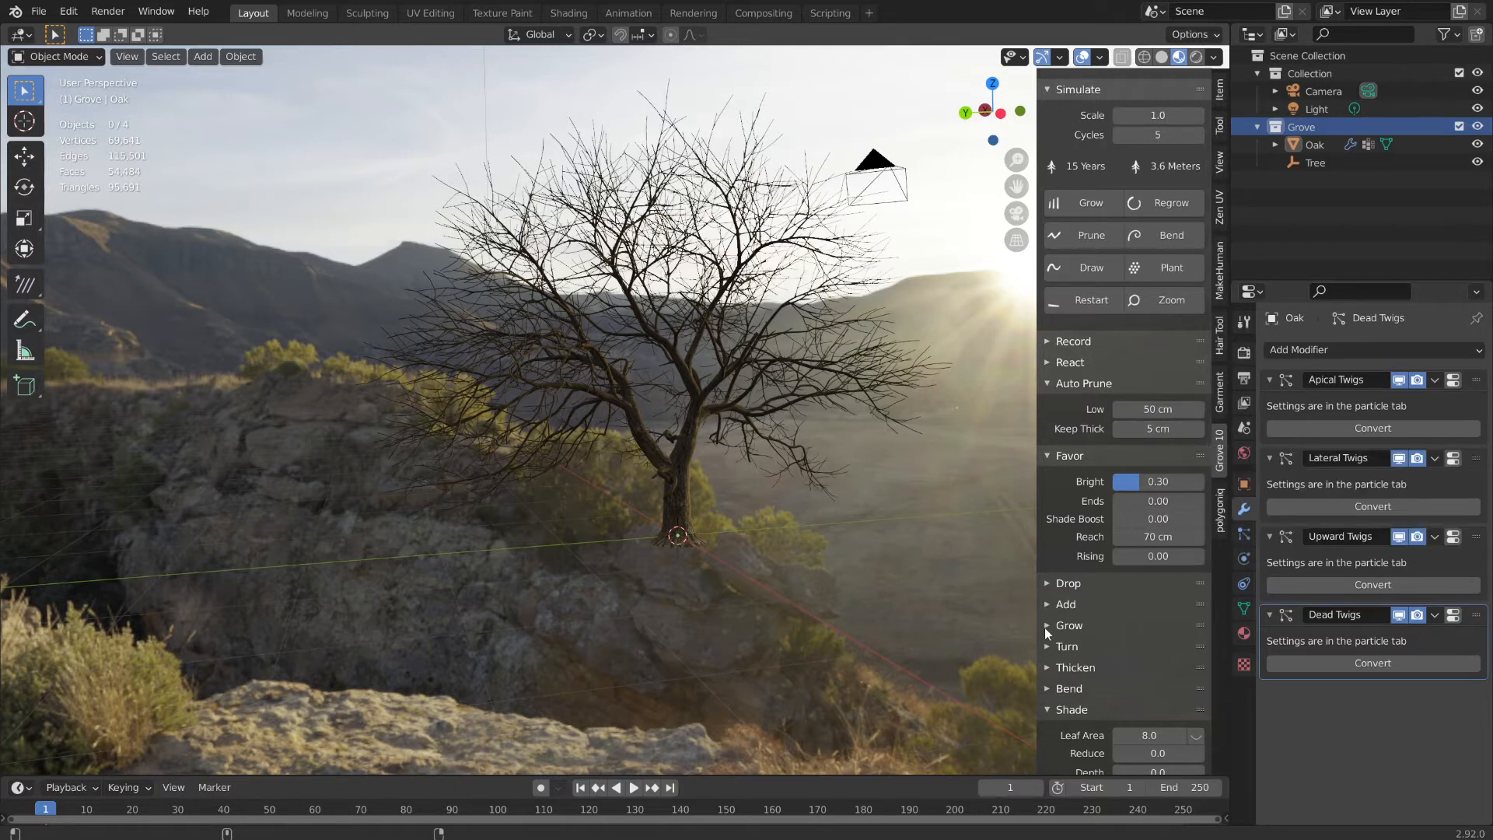
- Reveal the Drop settings with their full labels readable and set Shaded Shoots to 0.60
left_click(1050, 583)
scroll(1117, 465, "down", 3)
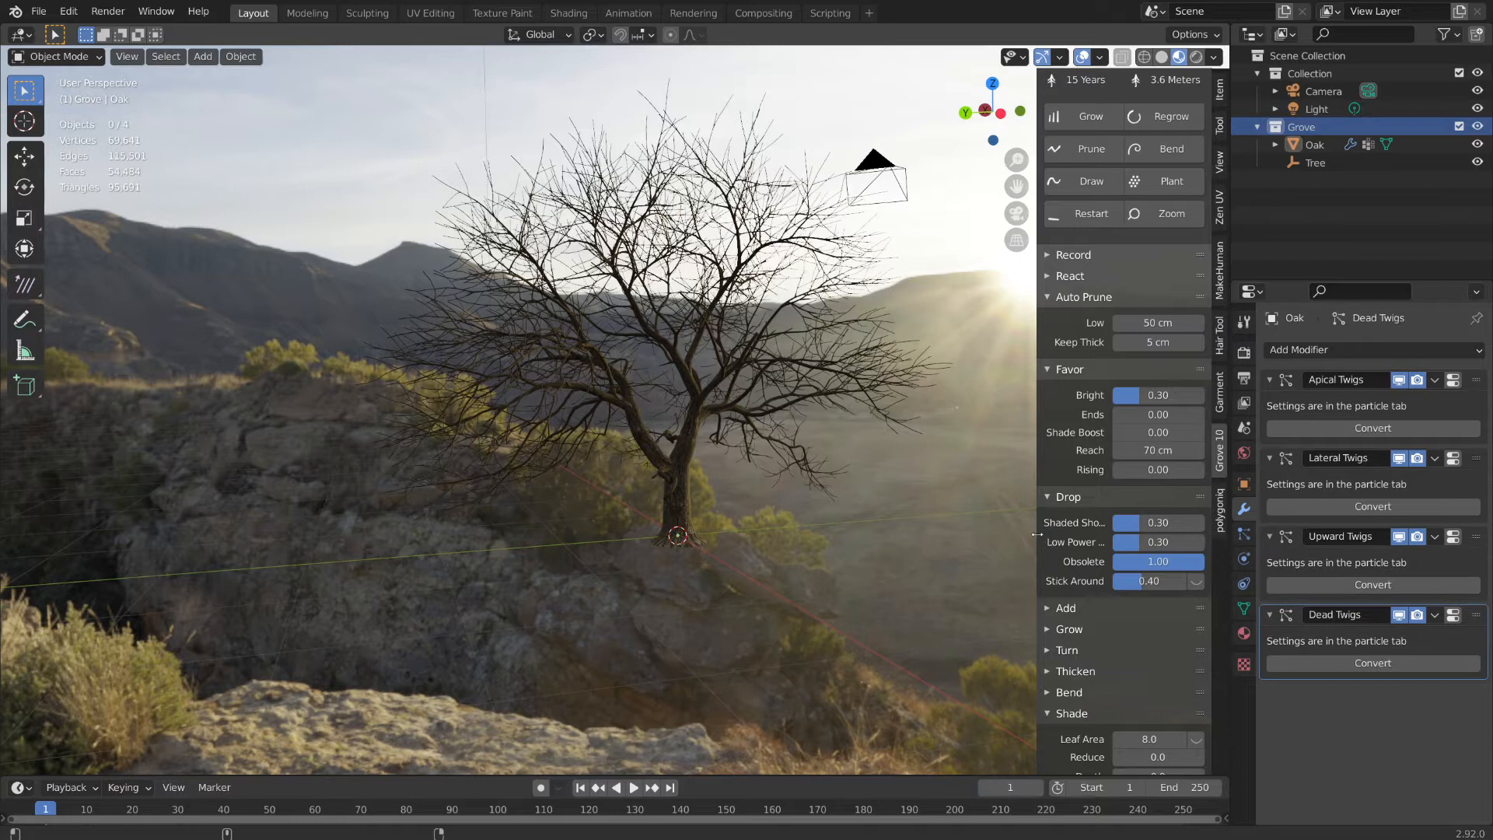
mouse_move(1038, 534)
left_mouse_down()
mouse_move(949, 540)
mouse_move(1014, 542)
left_mouse_up()
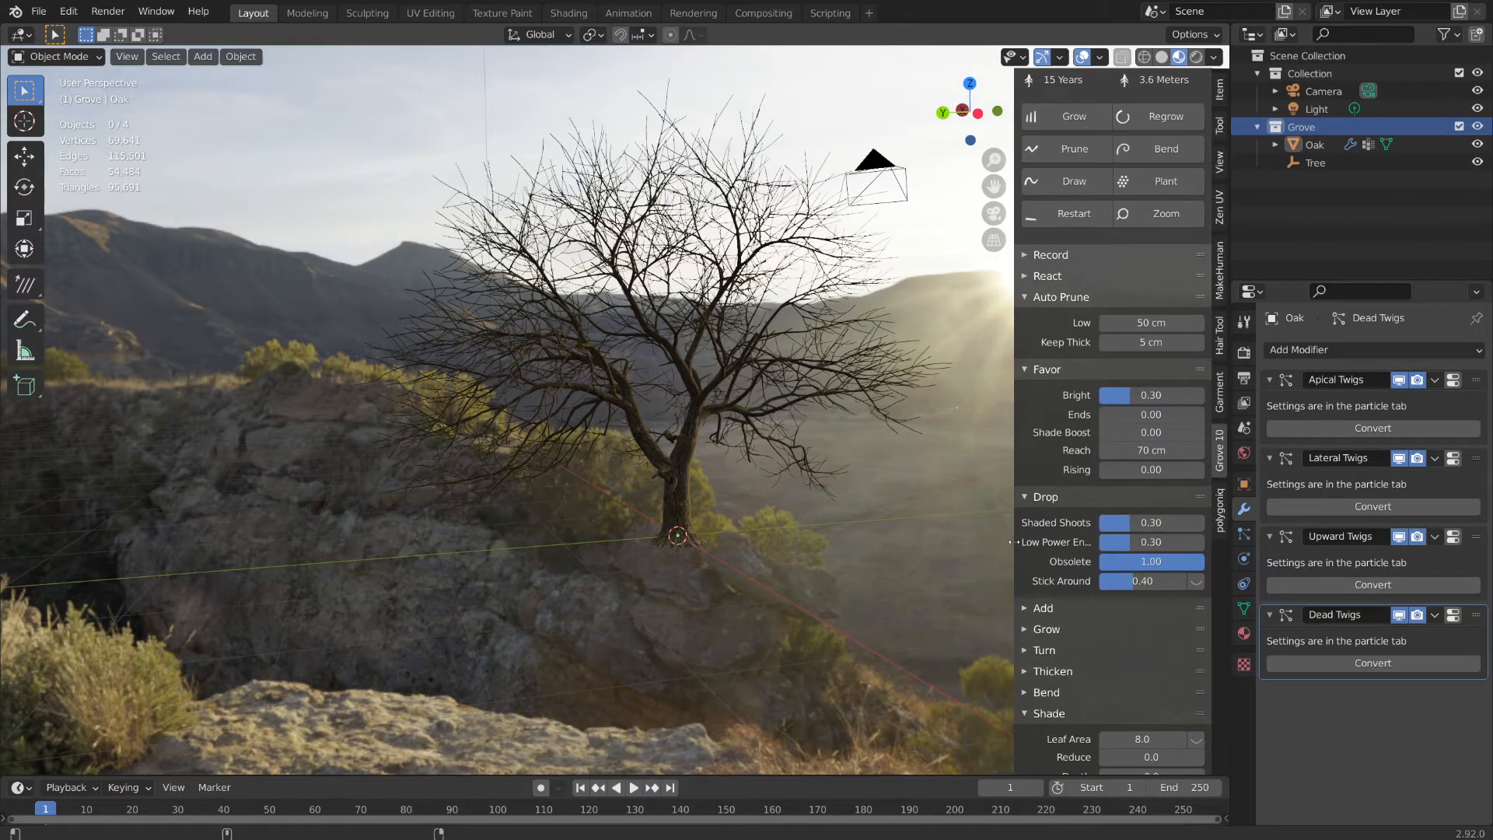
left_click(1146, 524)
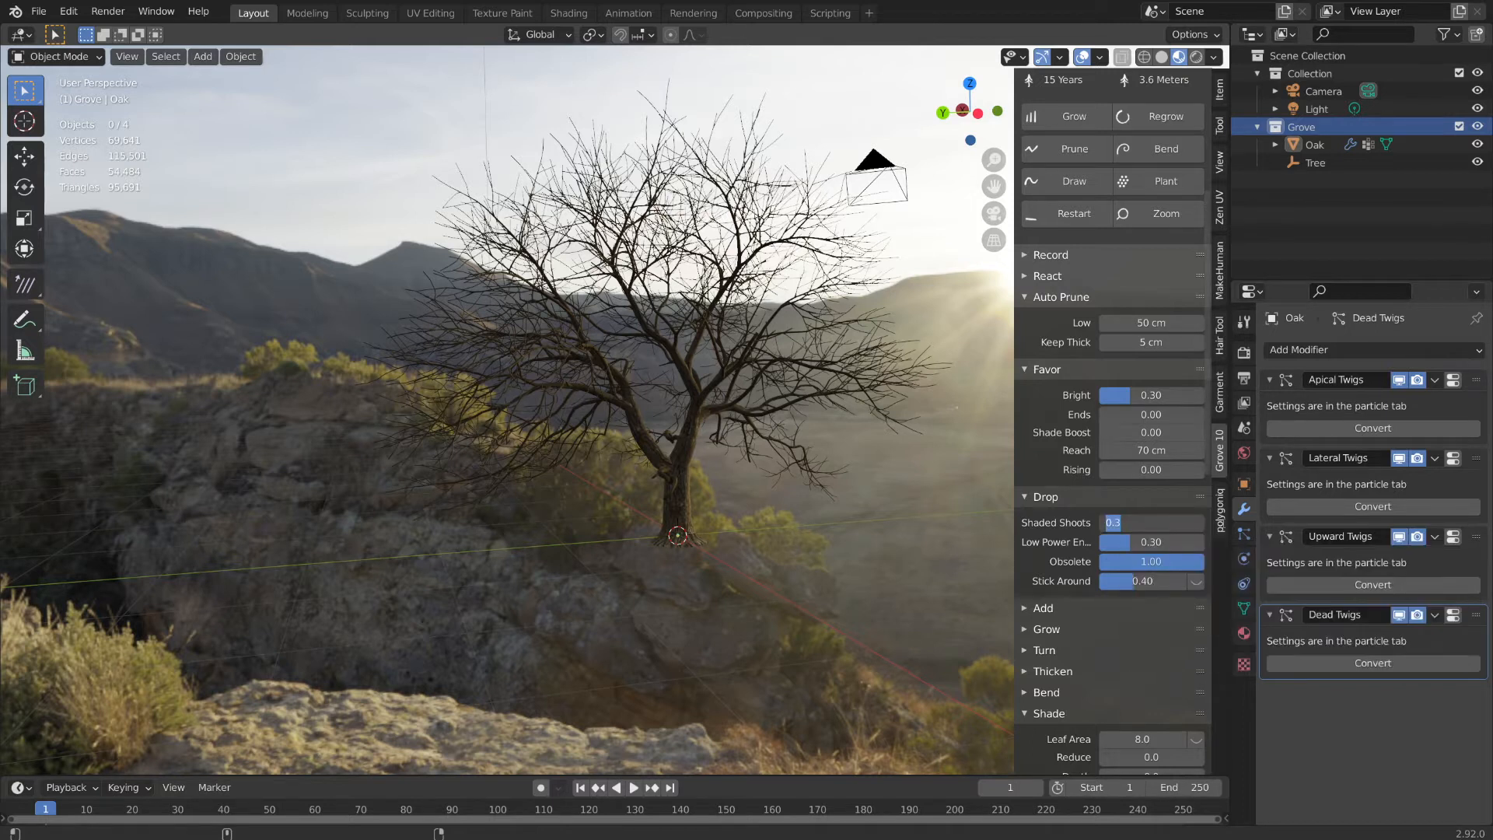
key("BackSpace")
type(".6")
key("Return")
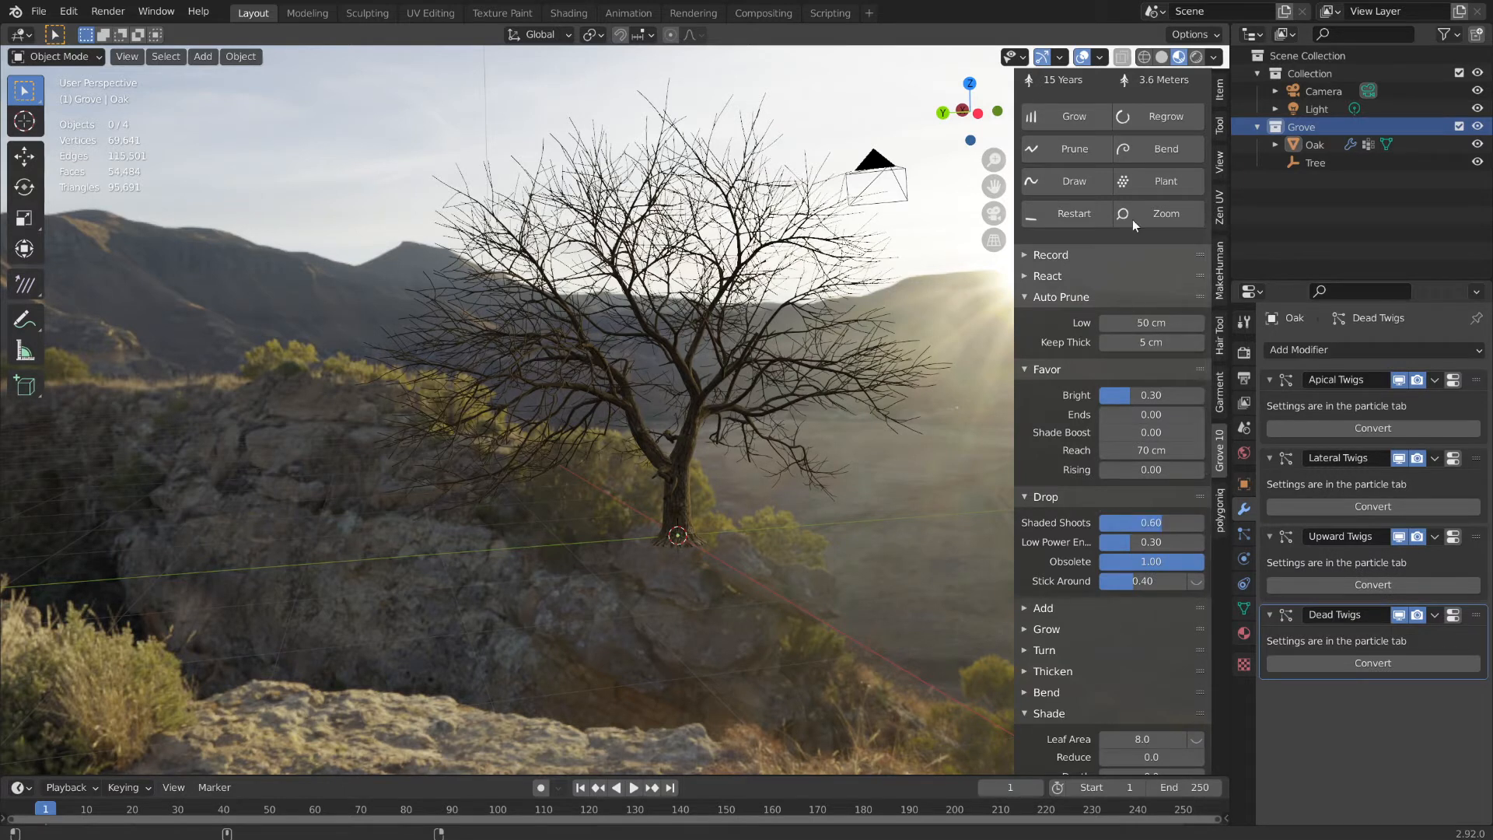
- Regrow the oak with the changed Drop setting and view its sparser crown from different angles
scroll(1137, 301, "up", 6)
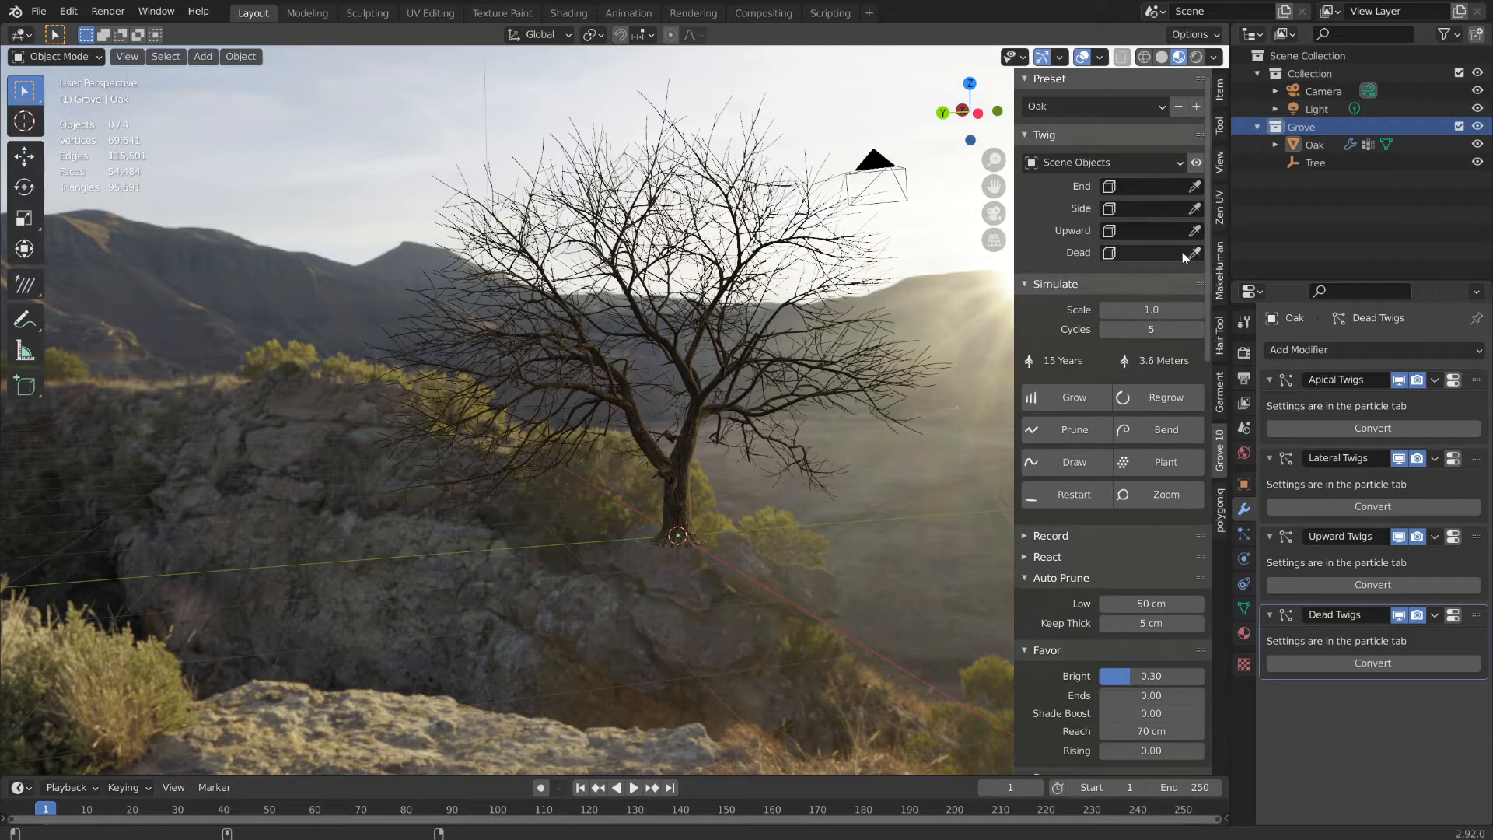
scroll(1159, 395, "down", 3)
left_click(1163, 290)
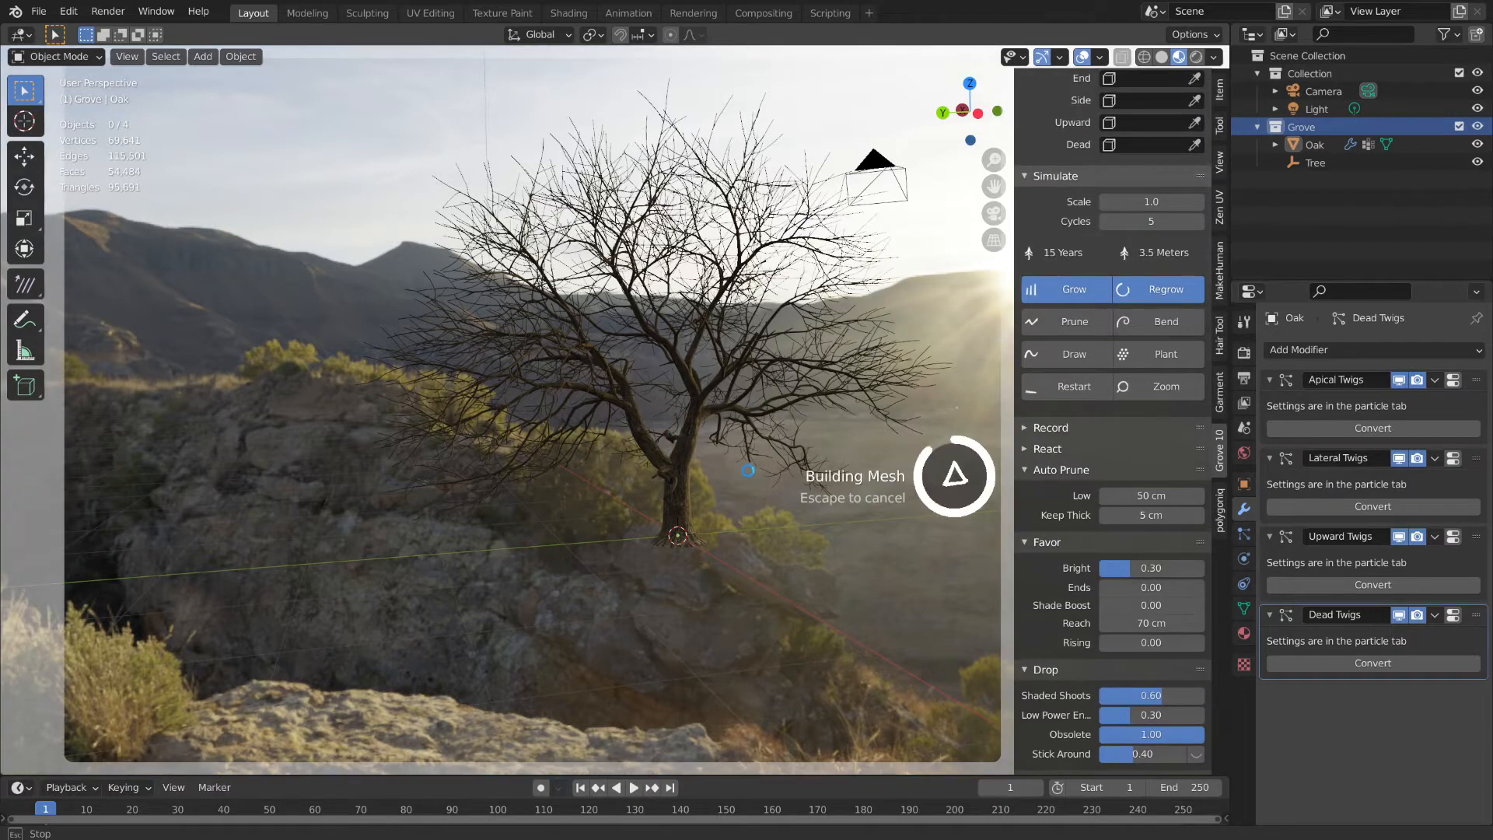
middle_click_drag(703, 476, 197, 351)
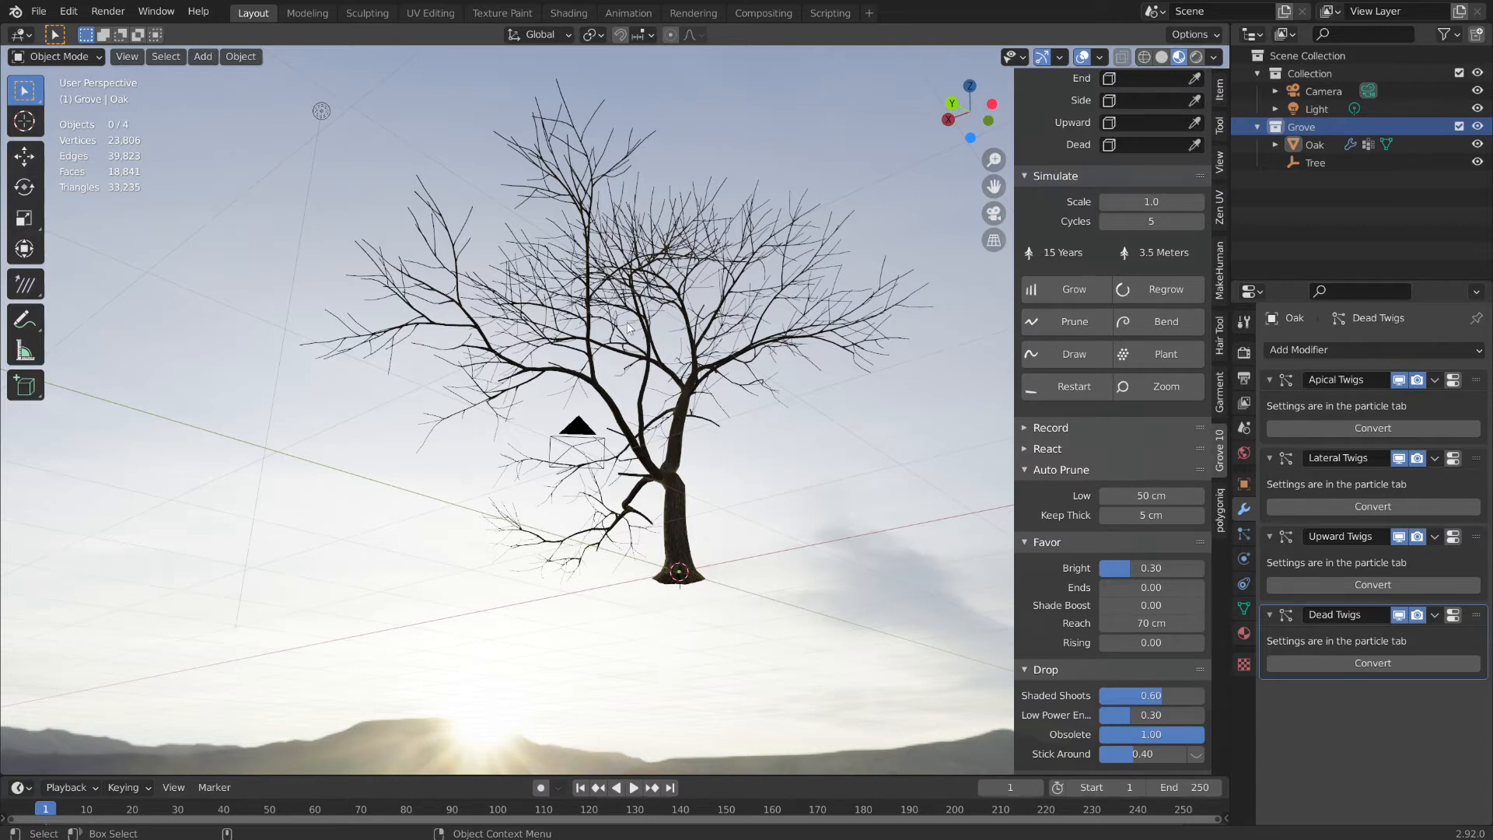
middle_click_drag(628, 327, 812, 350)
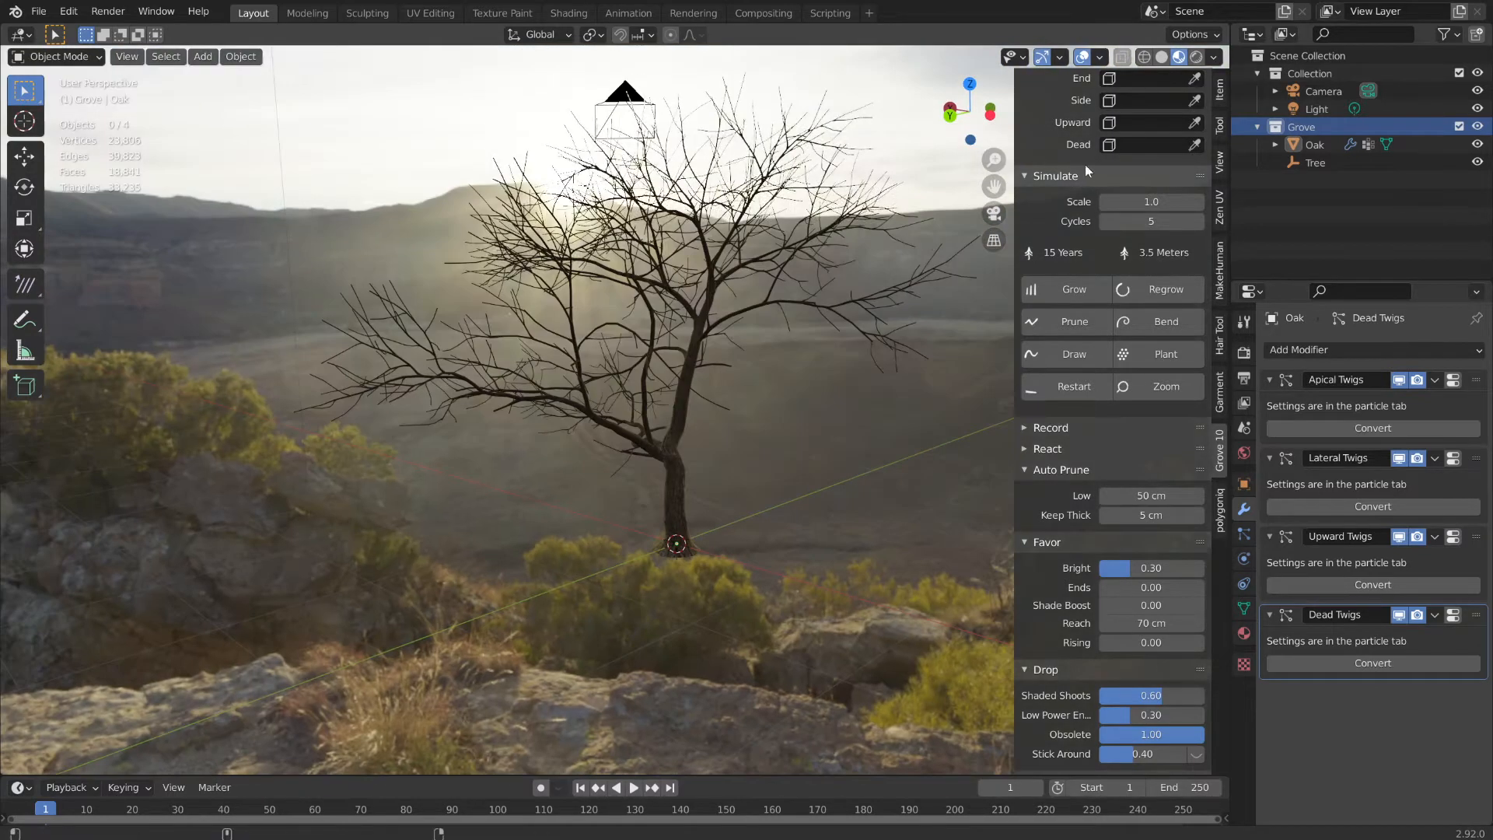
- Display the oak in wireframe shading with its branches close up
left_click(1143, 59)
scroll(856, 428, "up", 4)
mouse_move(820, 490)
middle_mouse_down()
mouse_move(787, 435)
mouse_move(510, 384)
mouse_move(690, 443)
mouse_move(661, 454)
mouse_move(494, 375)
mouse_move(775, 563)
mouse_move(738, 474)
mouse_move(604, 419)
middle_mouse_up()
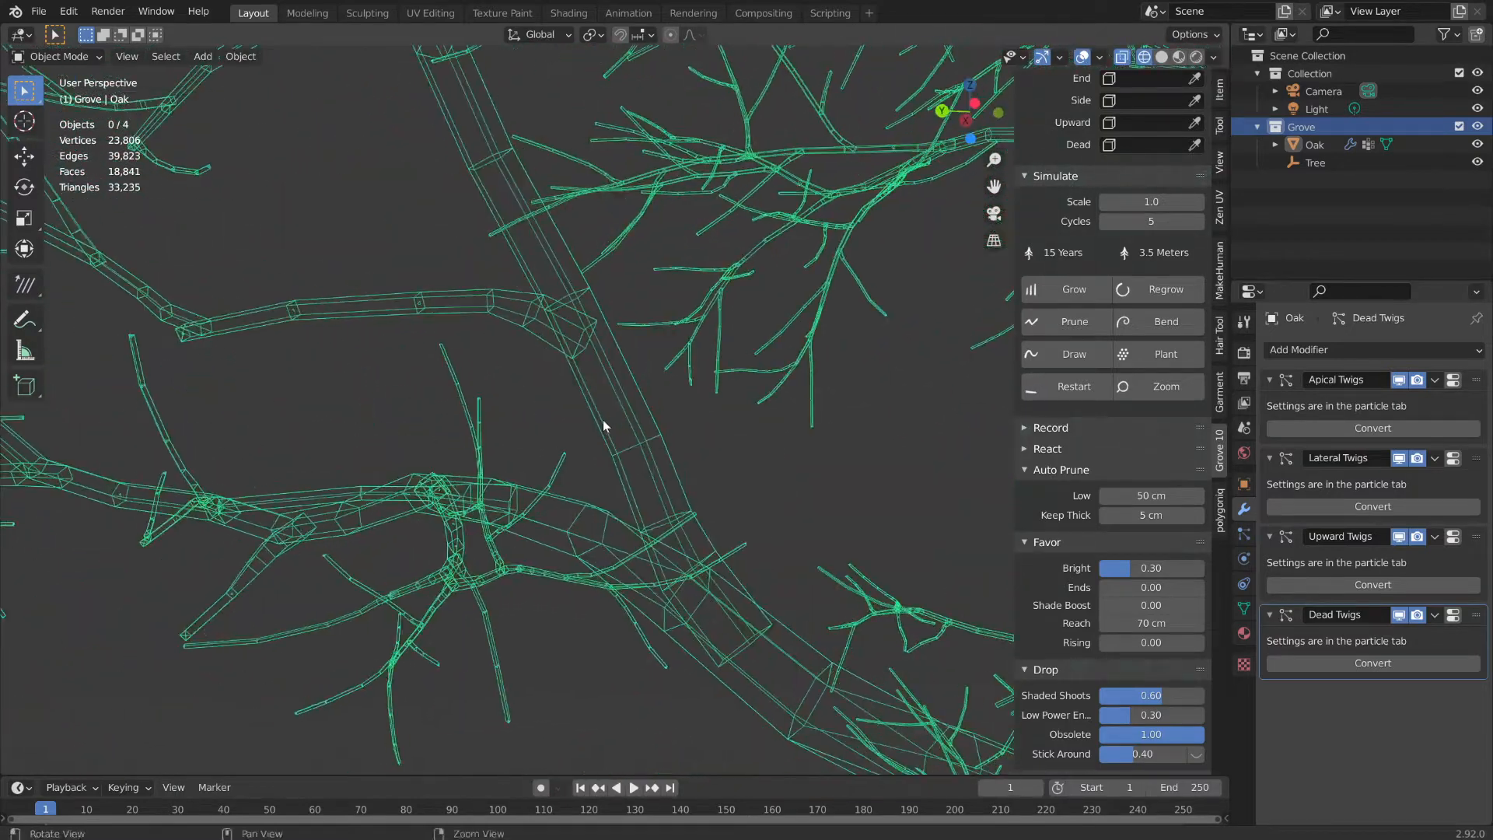
- Examine the wireframe topology of a side branch and its joint with the larger limb
left_click_drag(604, 420, 504, 453, "alt")
scroll(506, 454, "up", 4)
left_click_drag(639, 485, 672, 485, "alt")
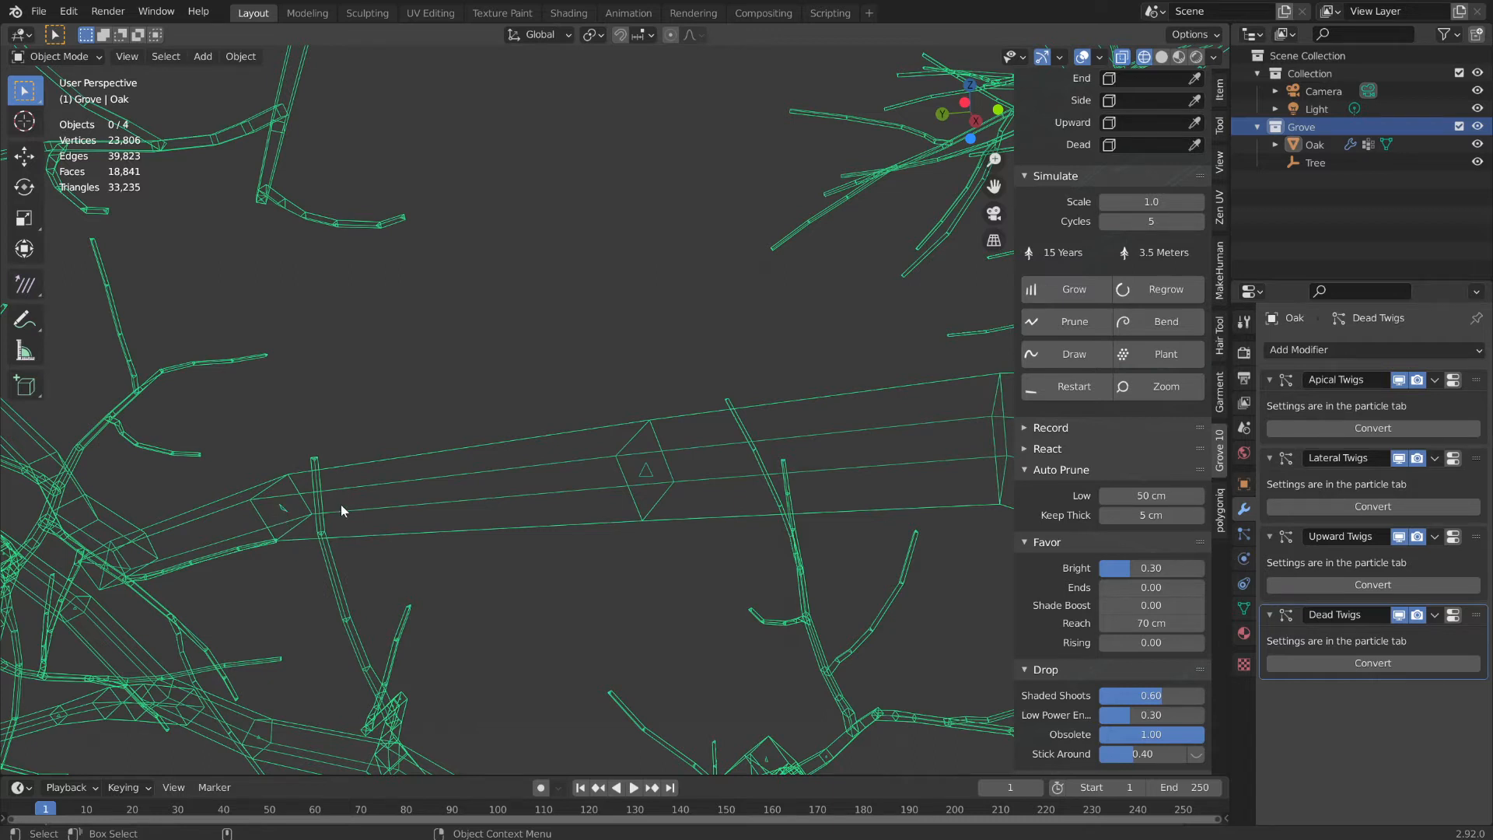
scroll(680, 513, "down", 4)
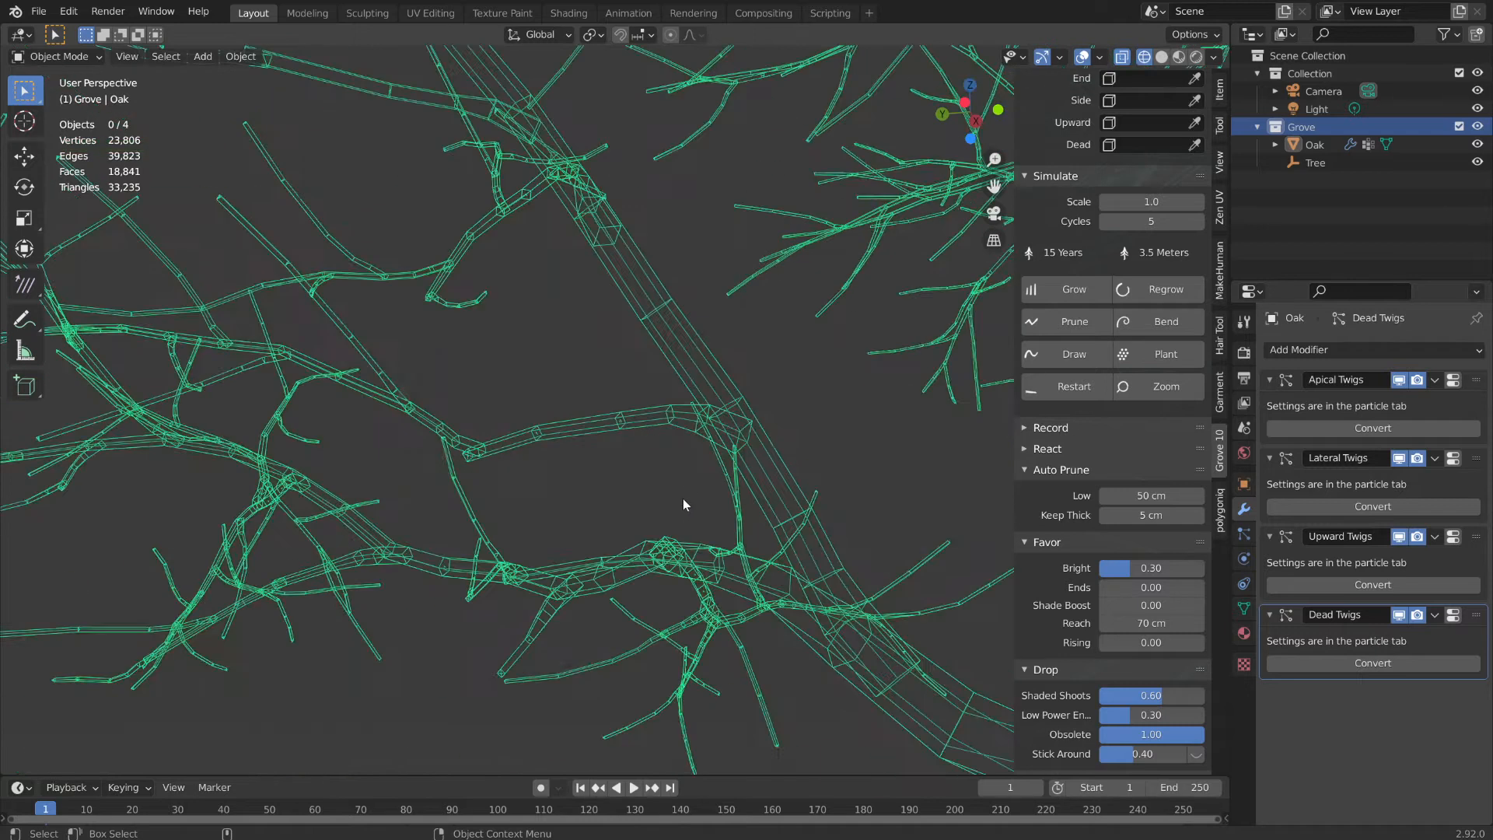
scroll(586, 498, "up", 4)
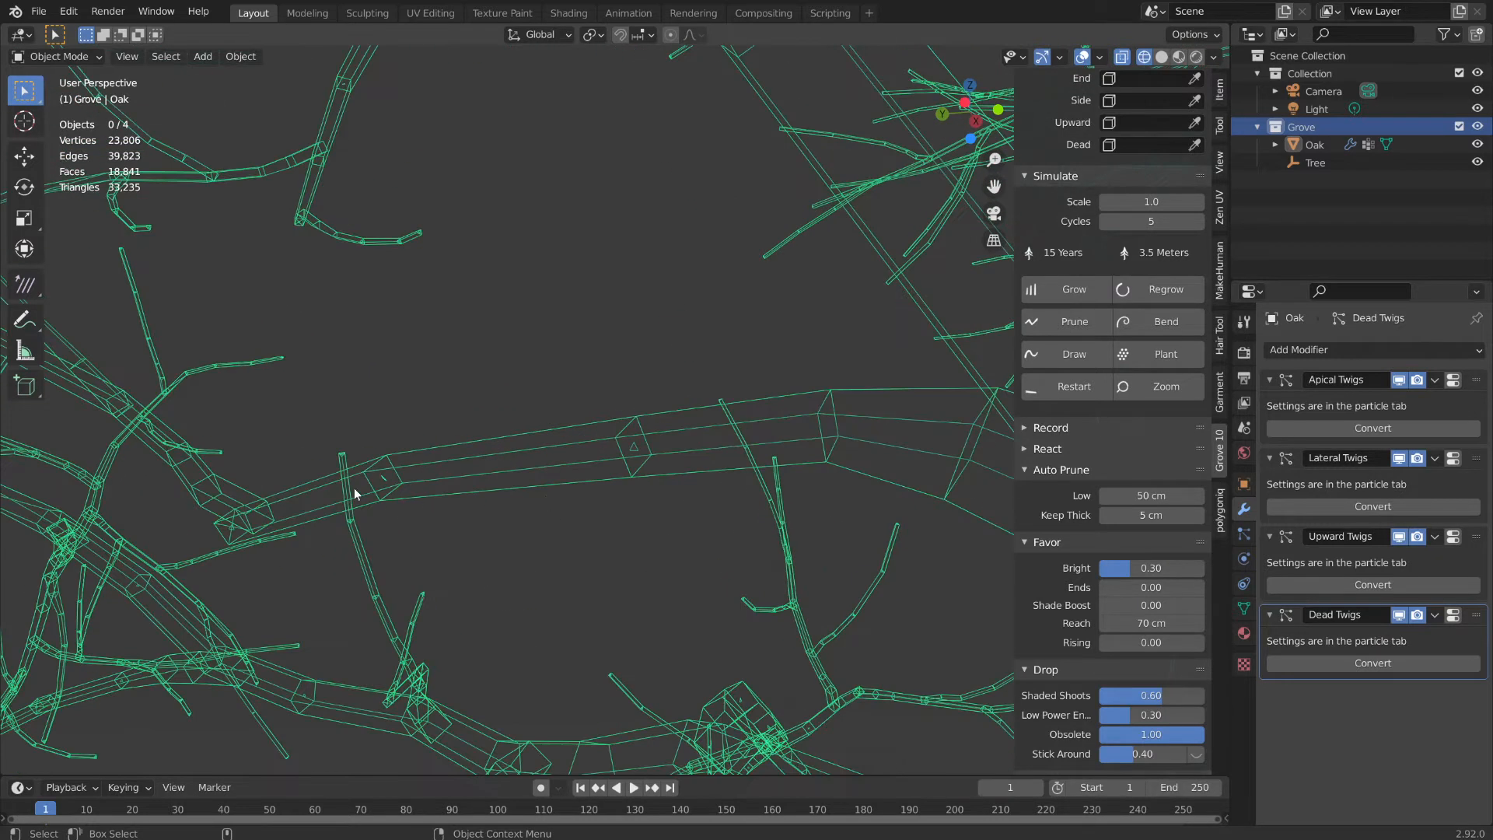
scroll(491, 514, "down", 4)
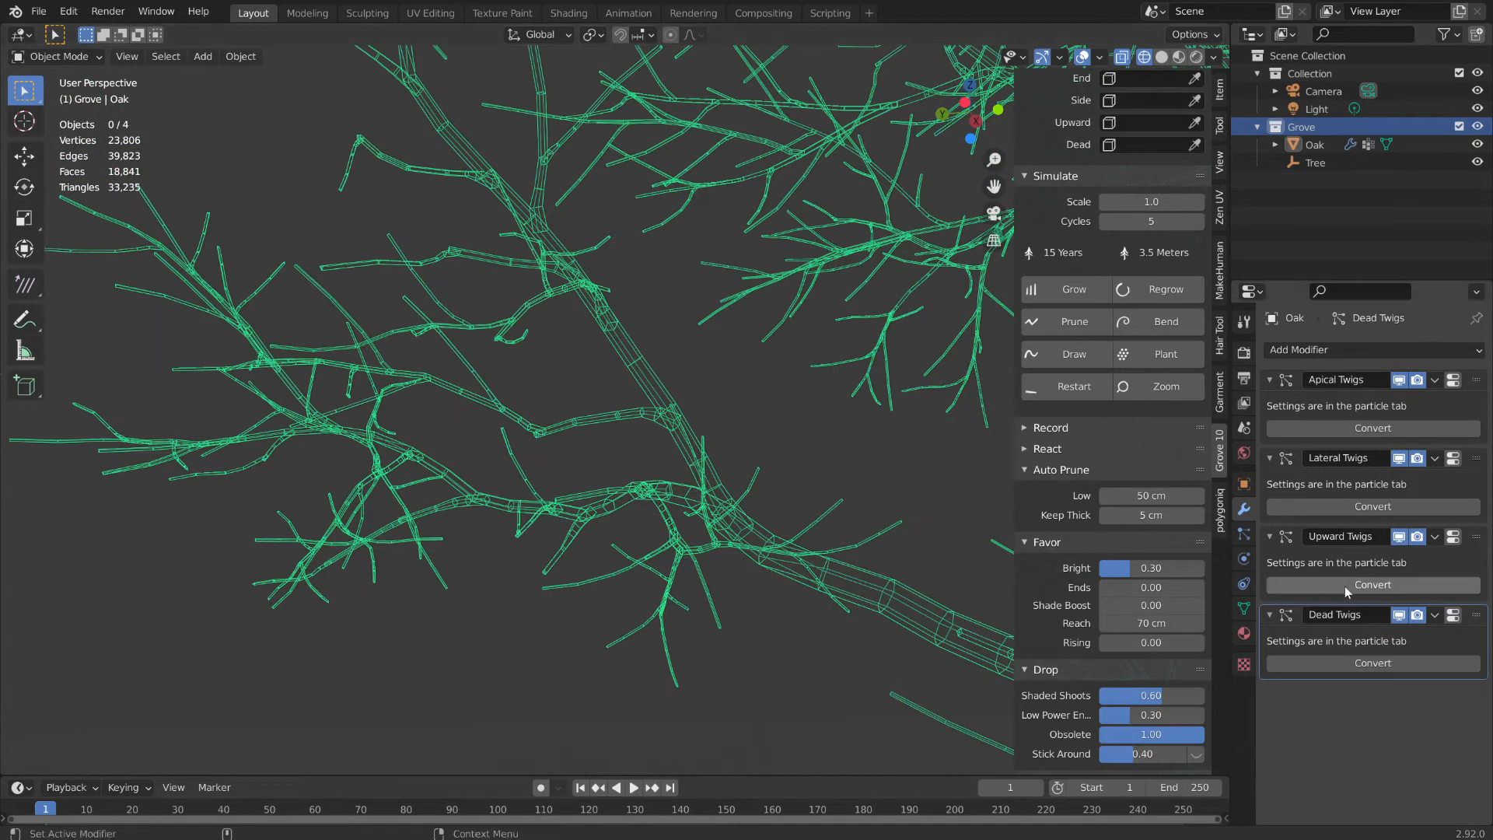
- Show the oak's vertex groups and enter Edit Mode with nothing selected and the whole tree in view
left_click(1244, 609)
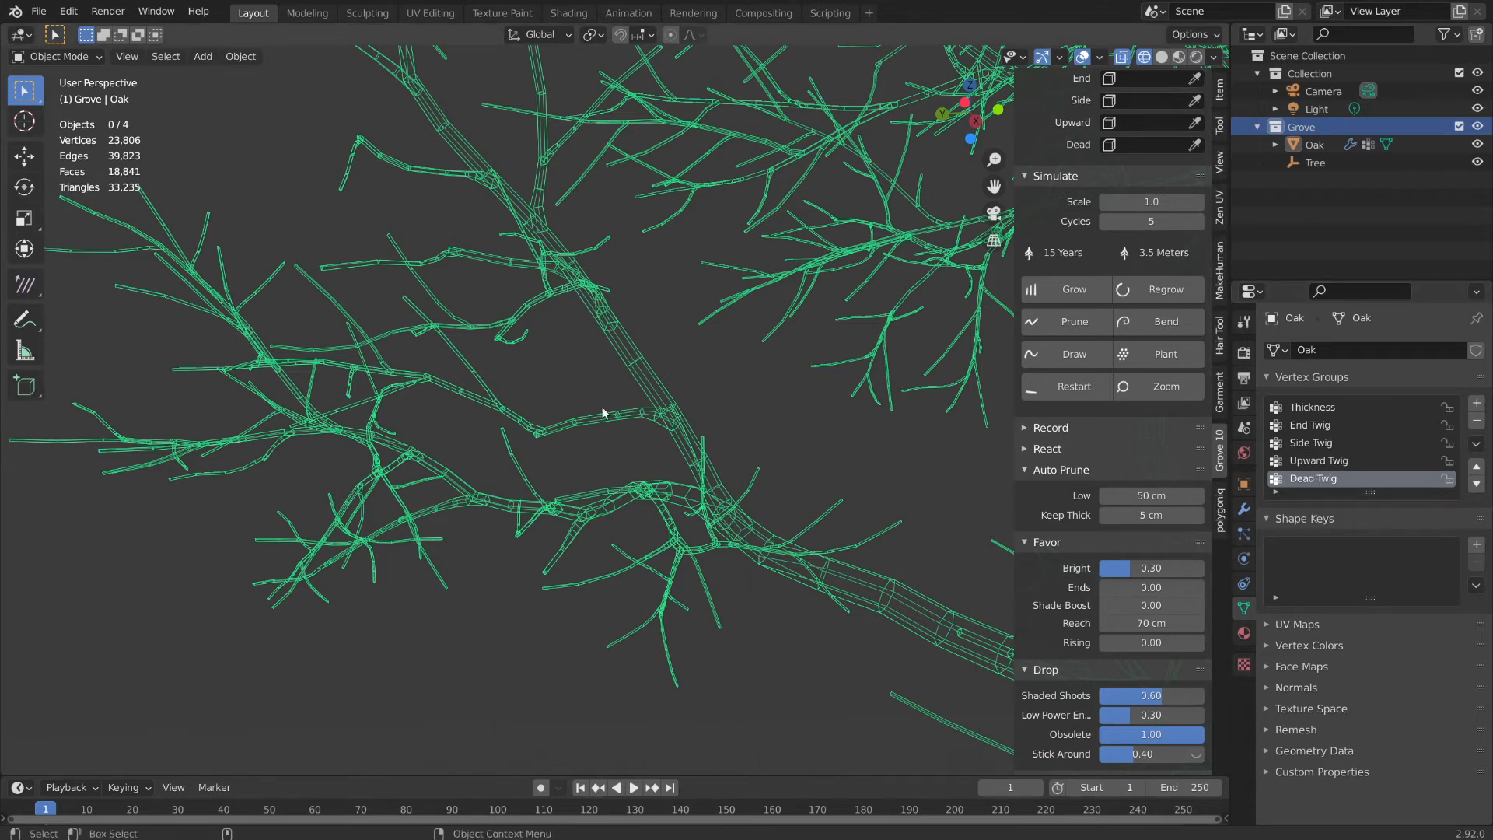
left_click(58, 56)
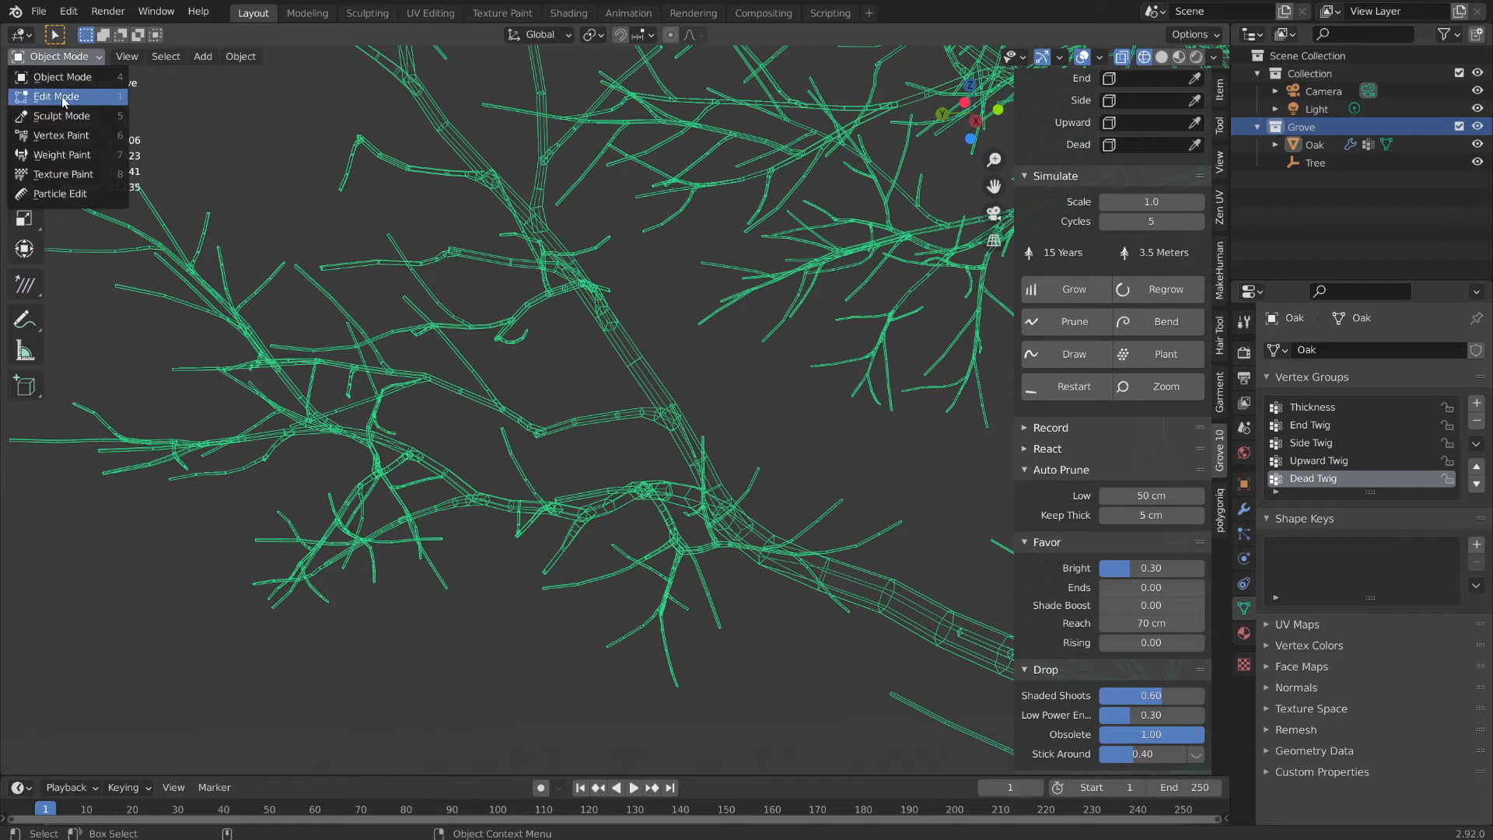
left_click(65, 99)
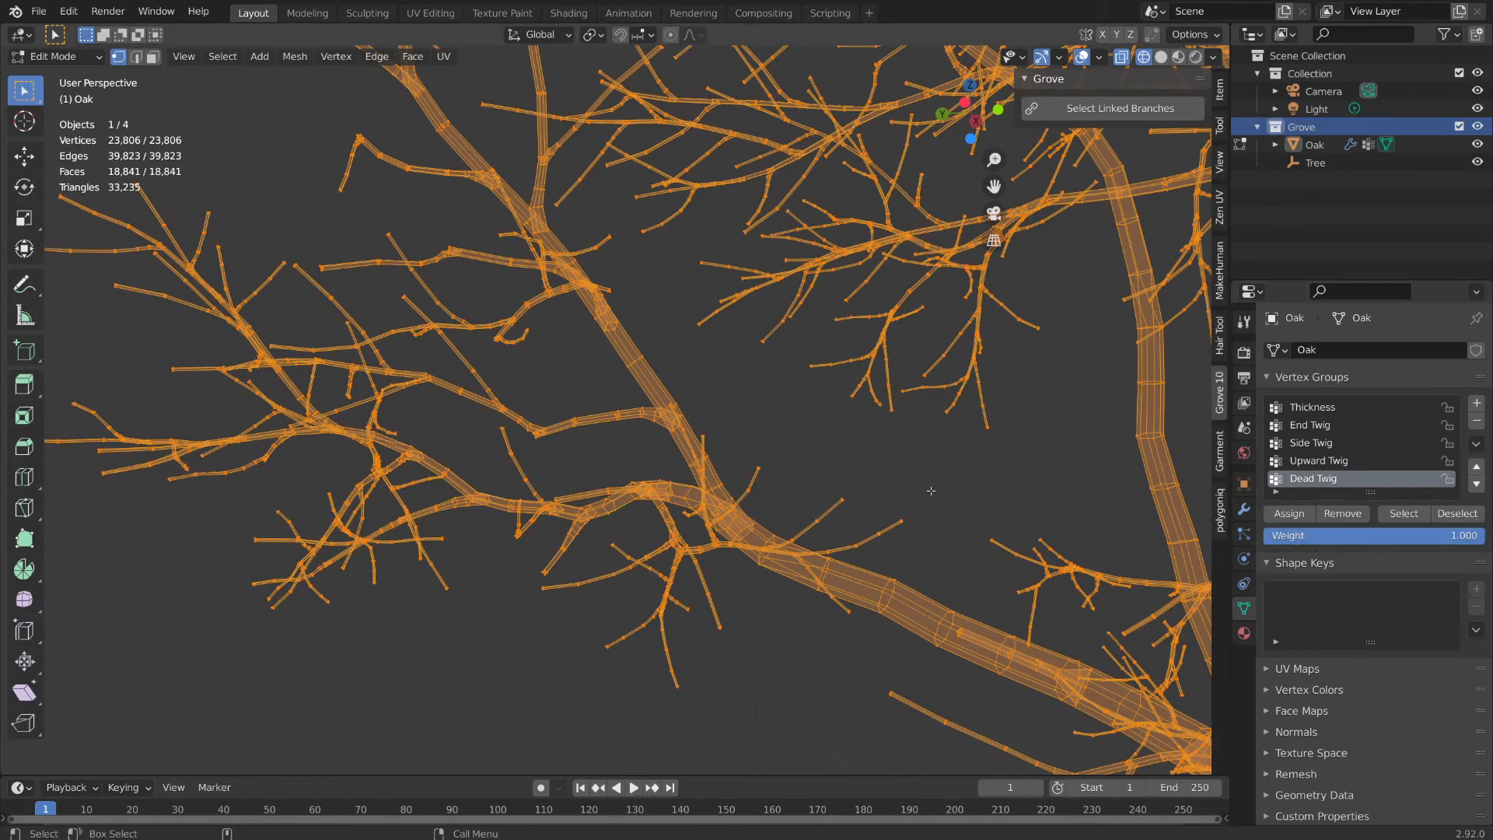
key("alt+a")
key("Home")
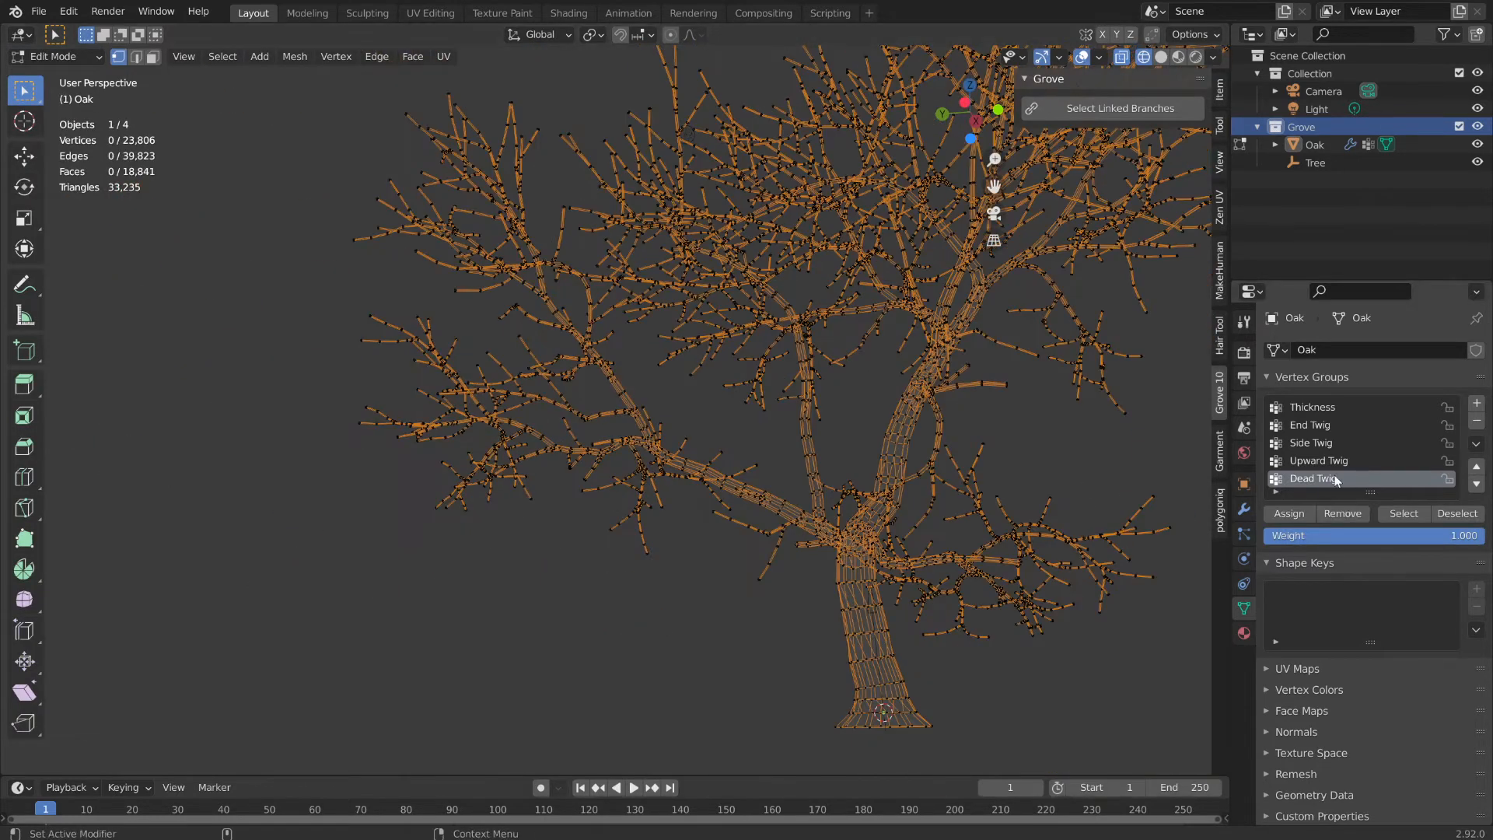
- Select the vertices of the Dead Twig vertex group and activate the Move tool
left_click(1406, 514)
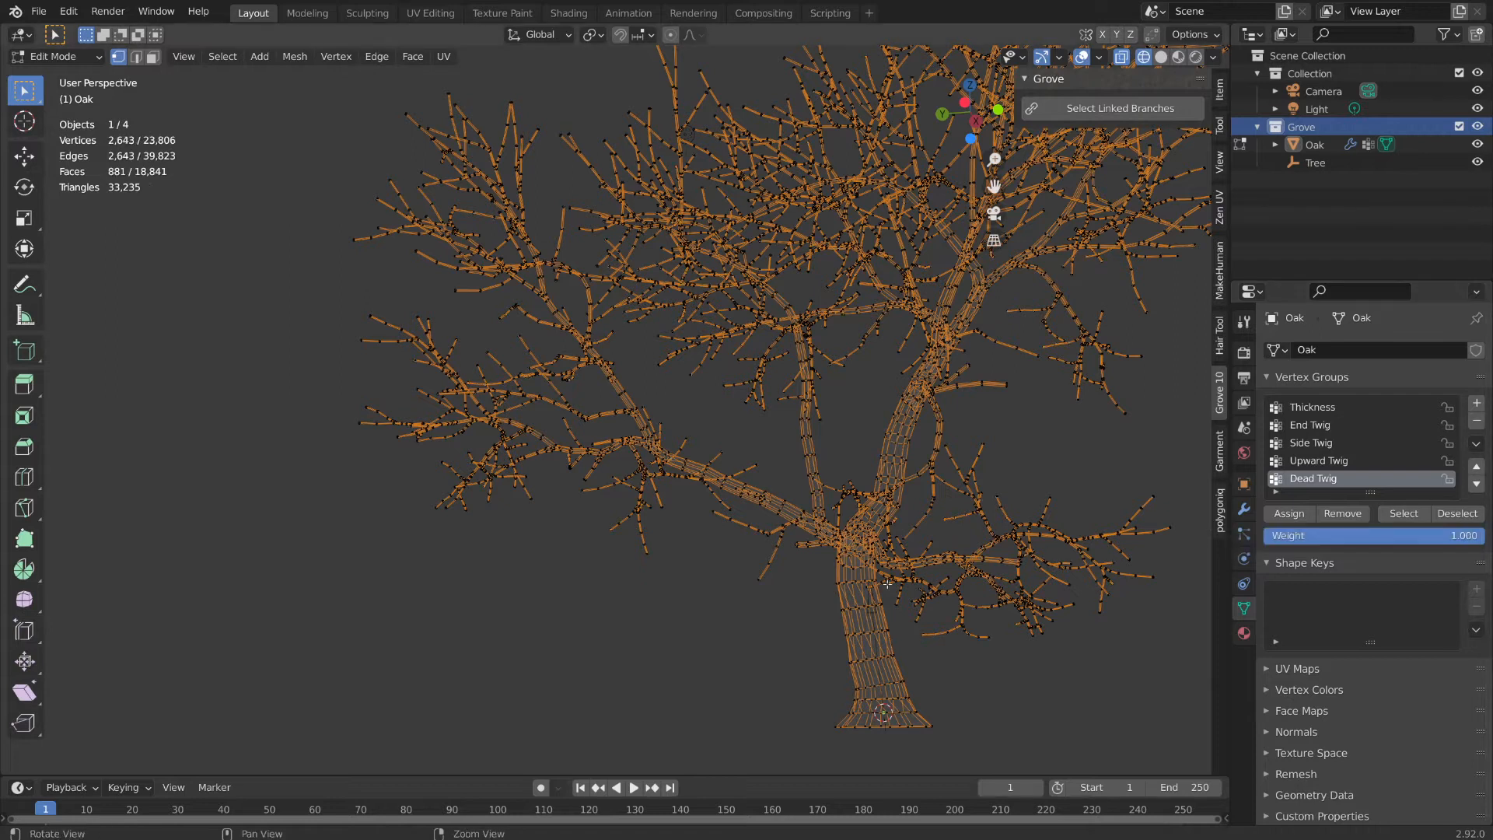
middle_click_drag(669, 661, 706, 659)
scroll(748, 605, "down", 6)
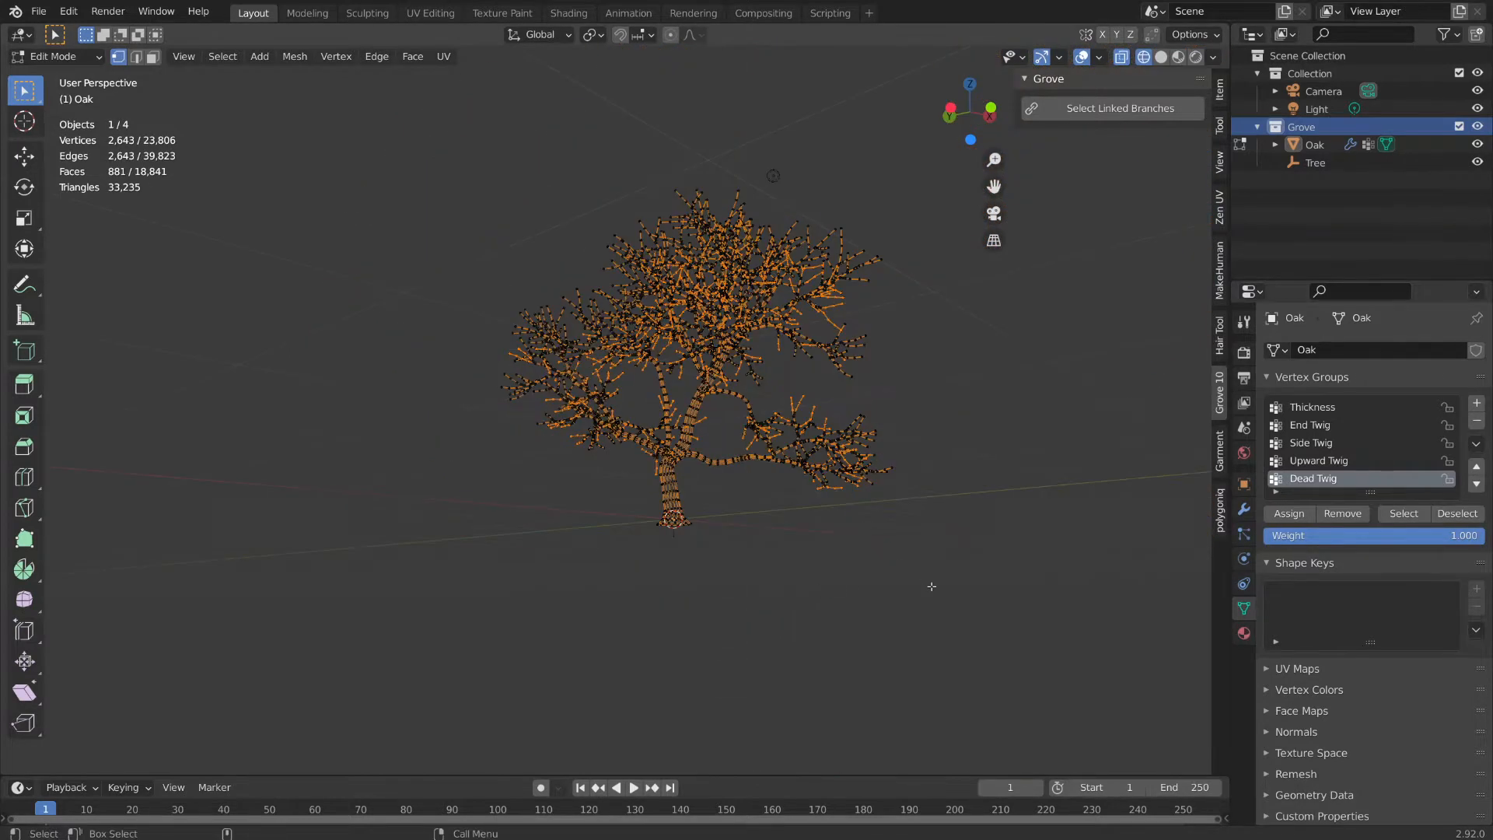
key("w")
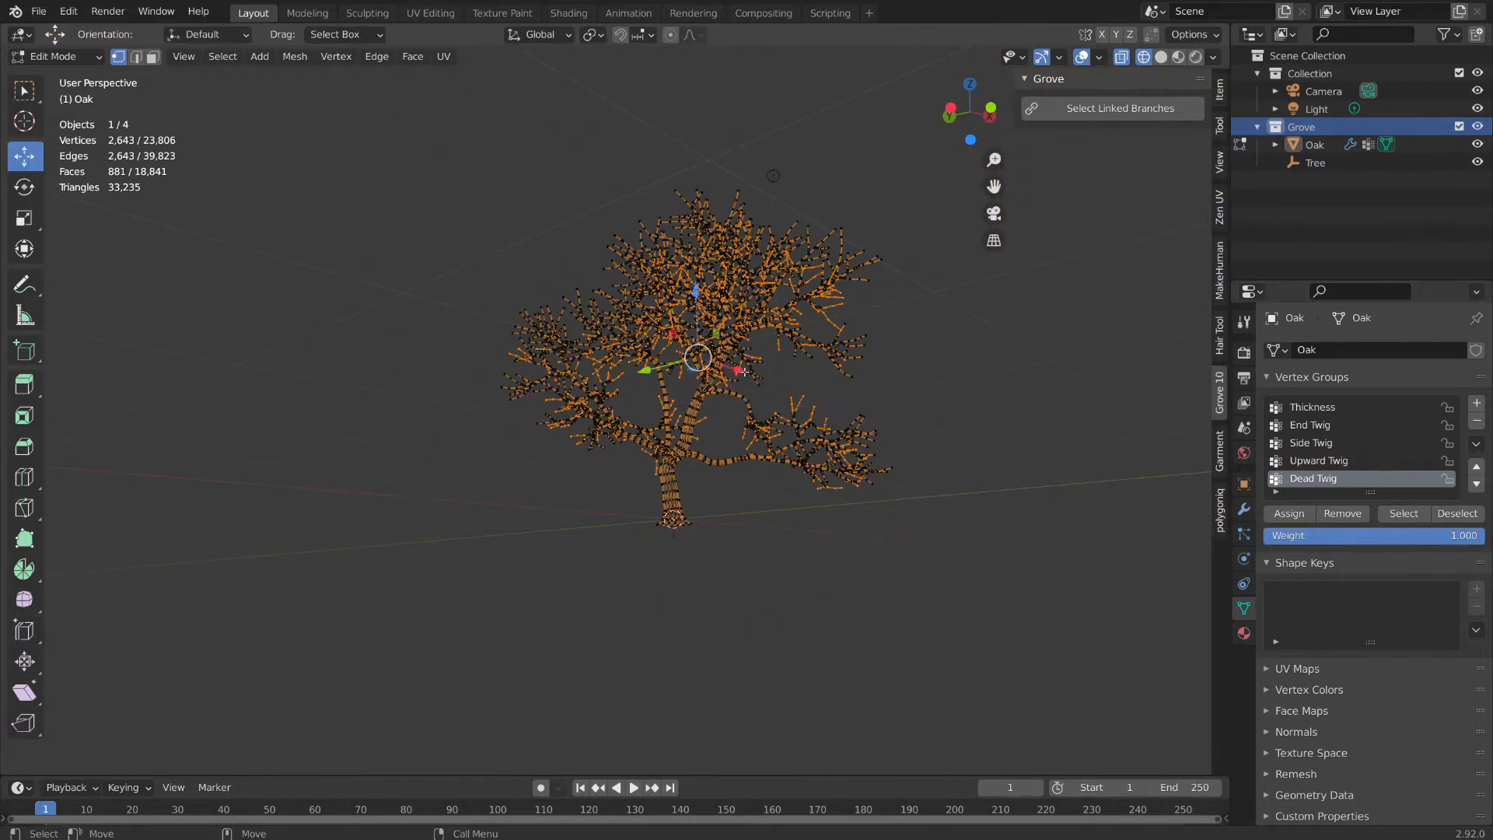
- Try to move the selected vertices along the X axis and view the trunk and lower branches up close
left_click_drag(744, 372, 420, 364)
middle_click_drag(582, 473, 841, 604)
middle_click_drag(882, 336, 746, 479)
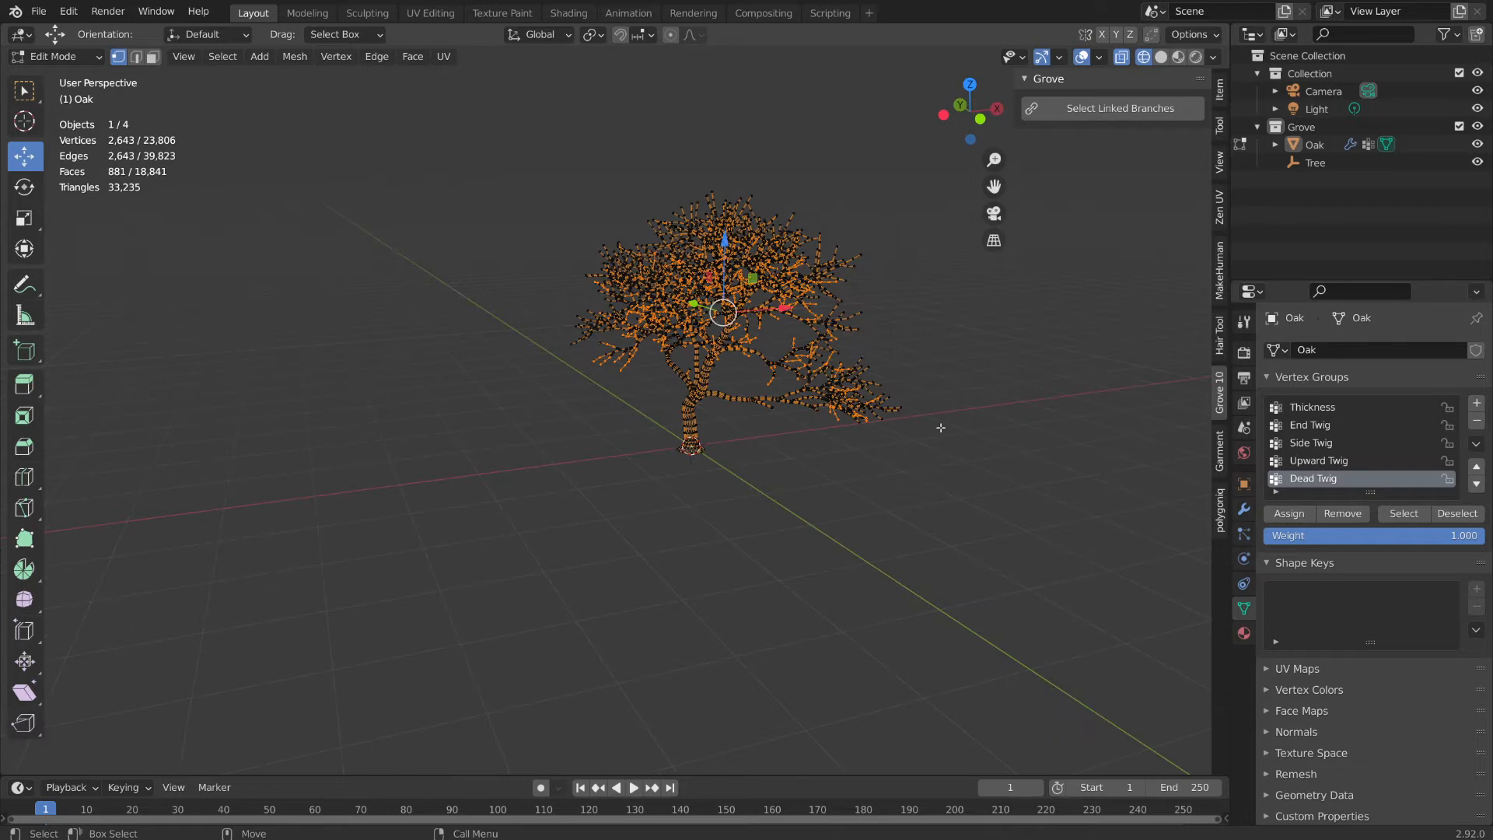
scroll(773, 559, "up", 5)
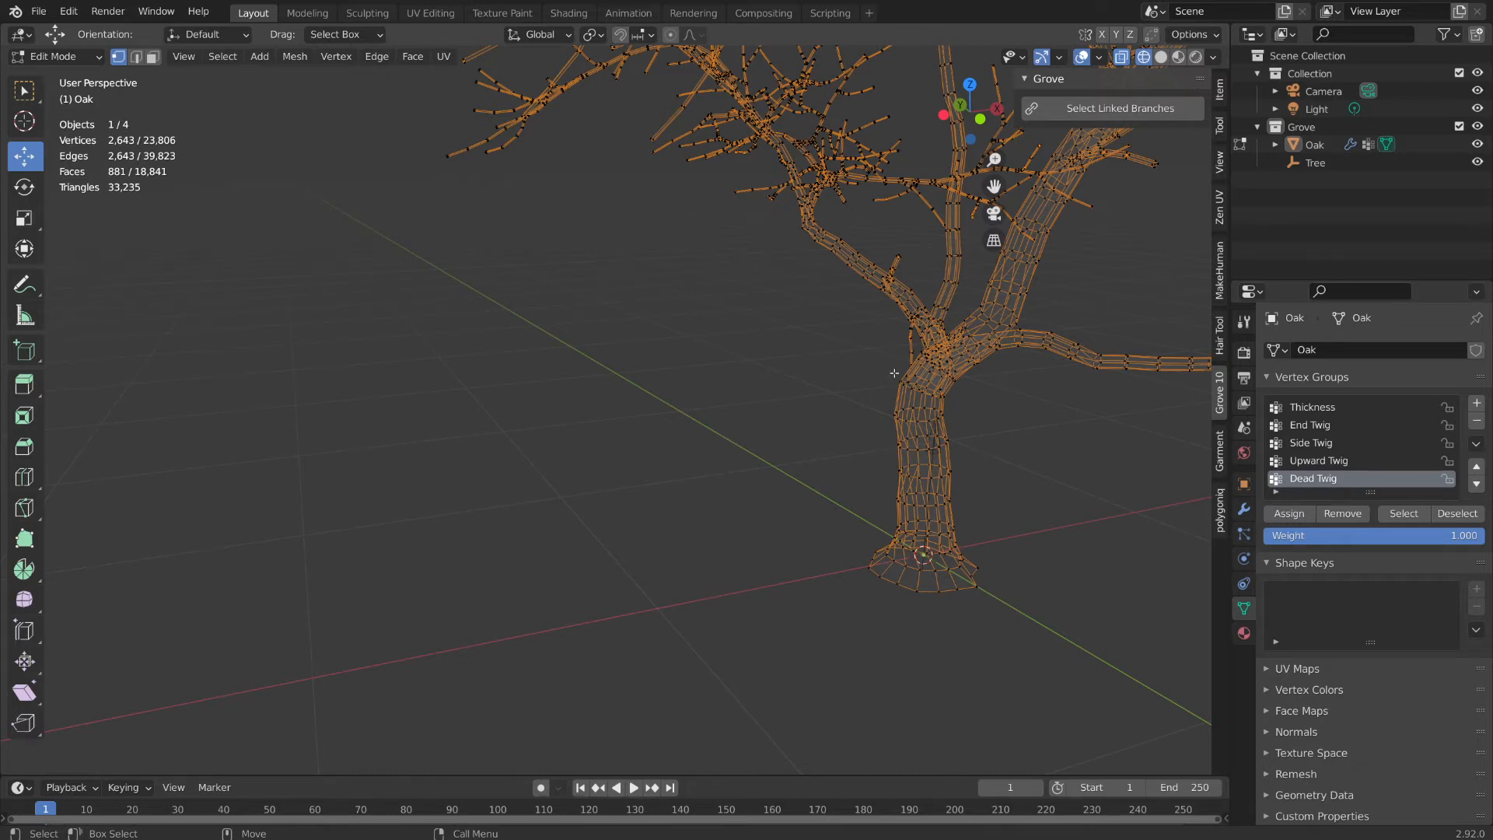
middle_click_drag(894, 373, 801, 252)
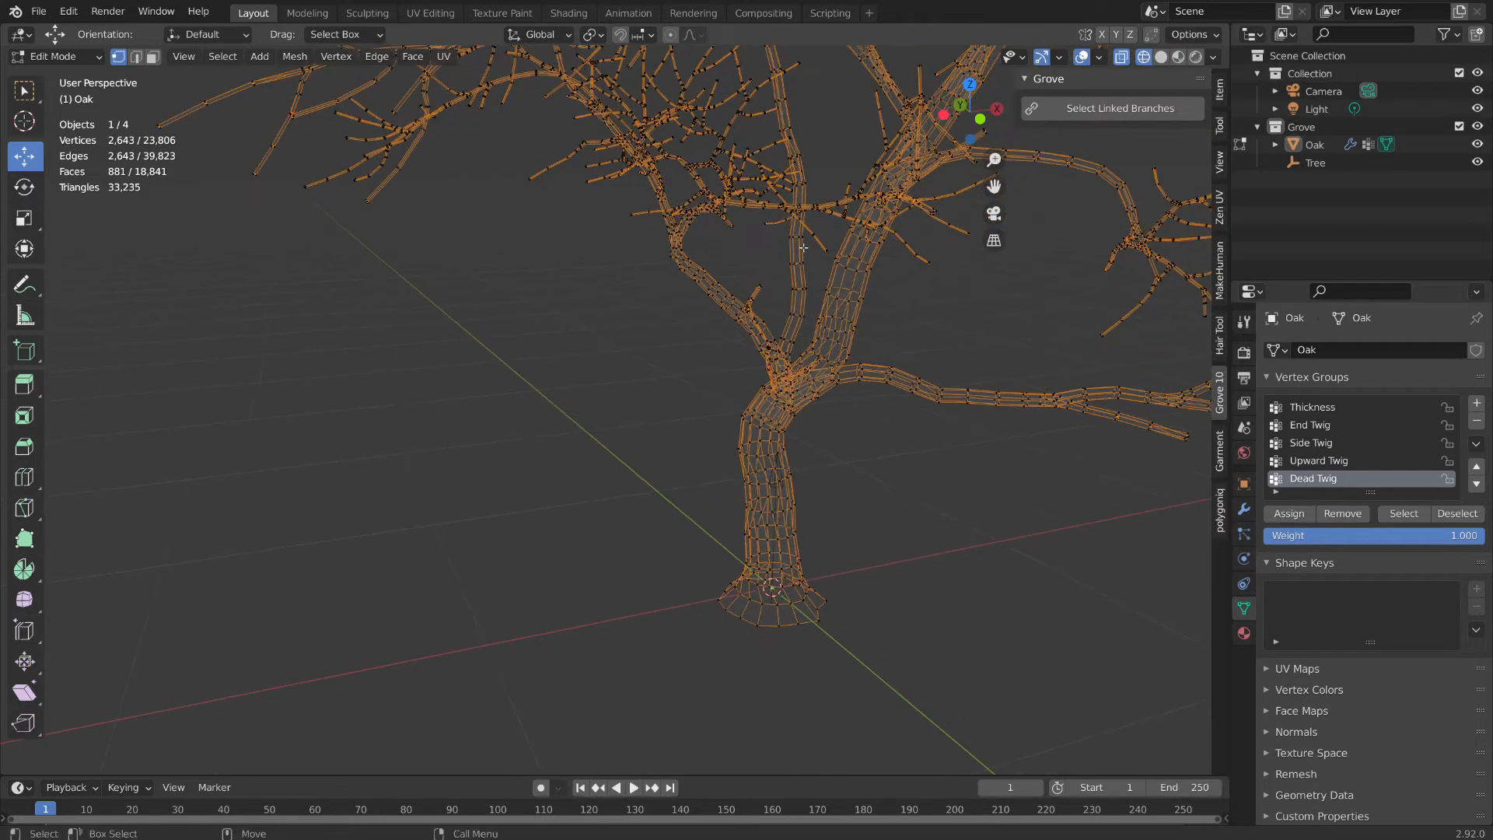
- Display the oak in Material Preview shading with the trunk and crown in view
left_click(1178, 57)
scroll(700, 327, "down", 3)
middle_click_drag(505, 330, 875, 352)
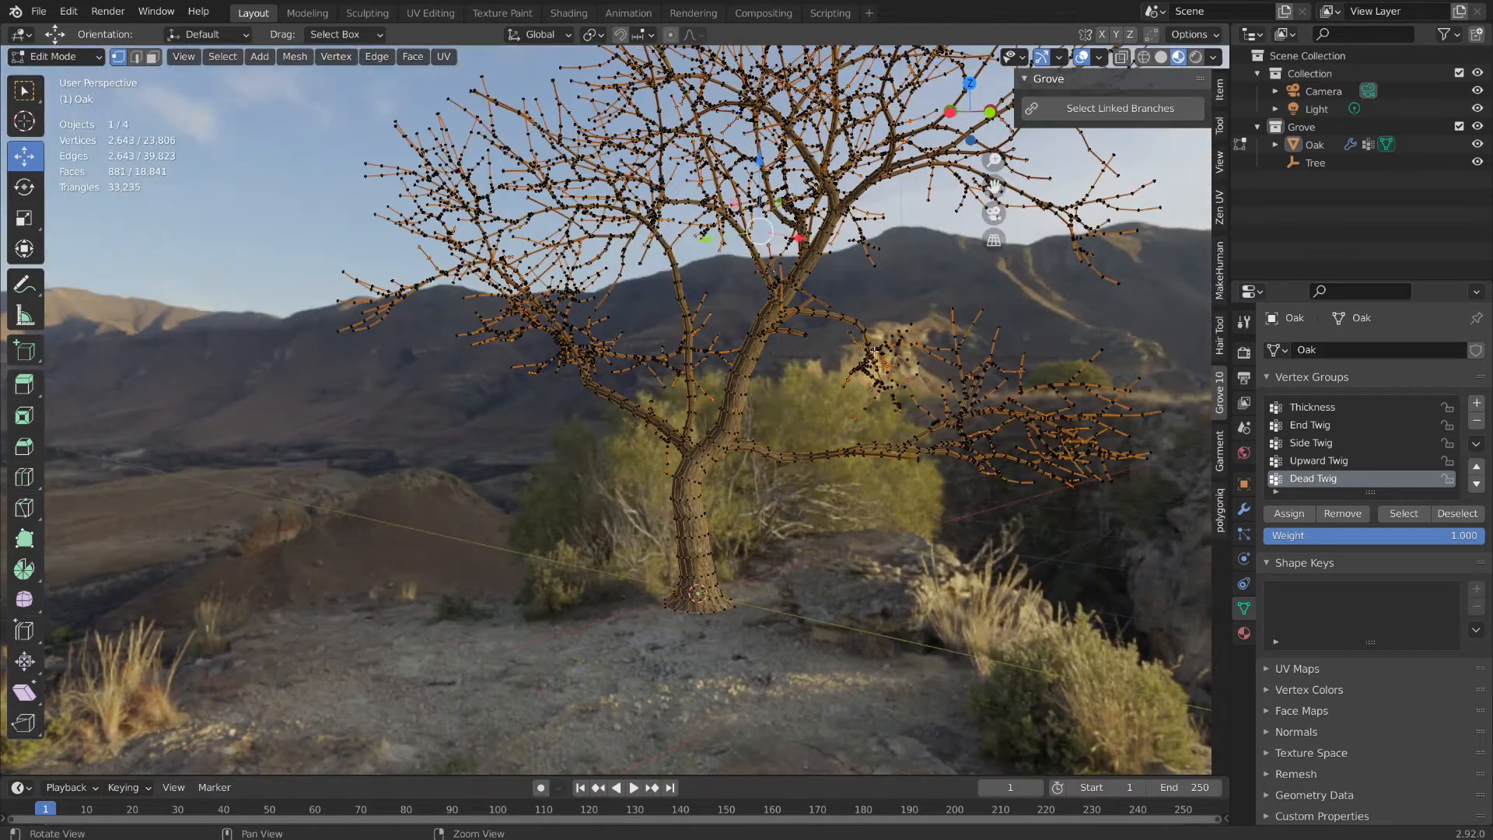
middle_click_drag(837, 256, 848, 387, "shift")
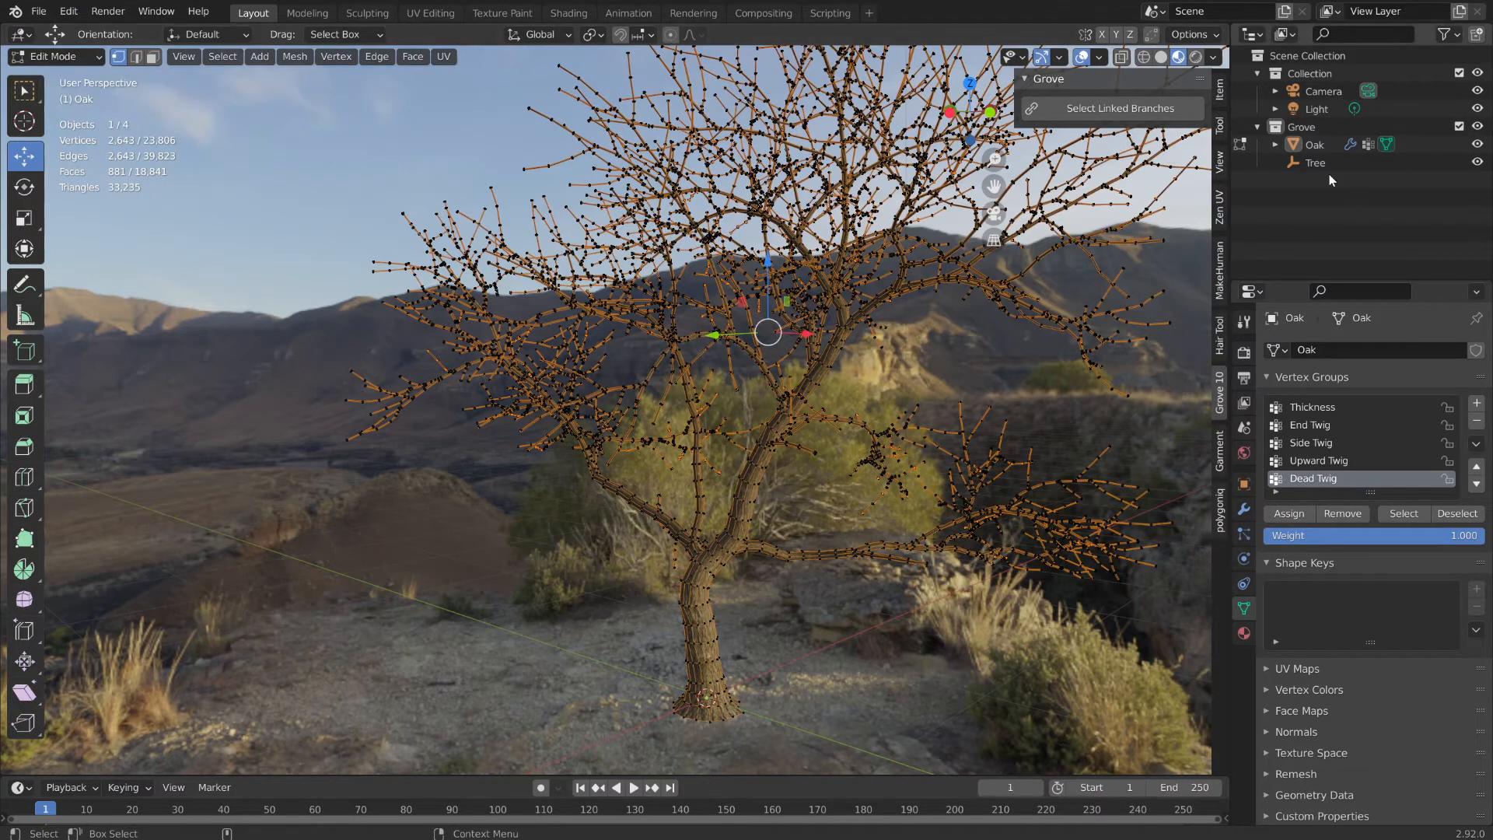
- Delete the Grove collection together with its Oak and Tree objects
left_click(1305, 129)
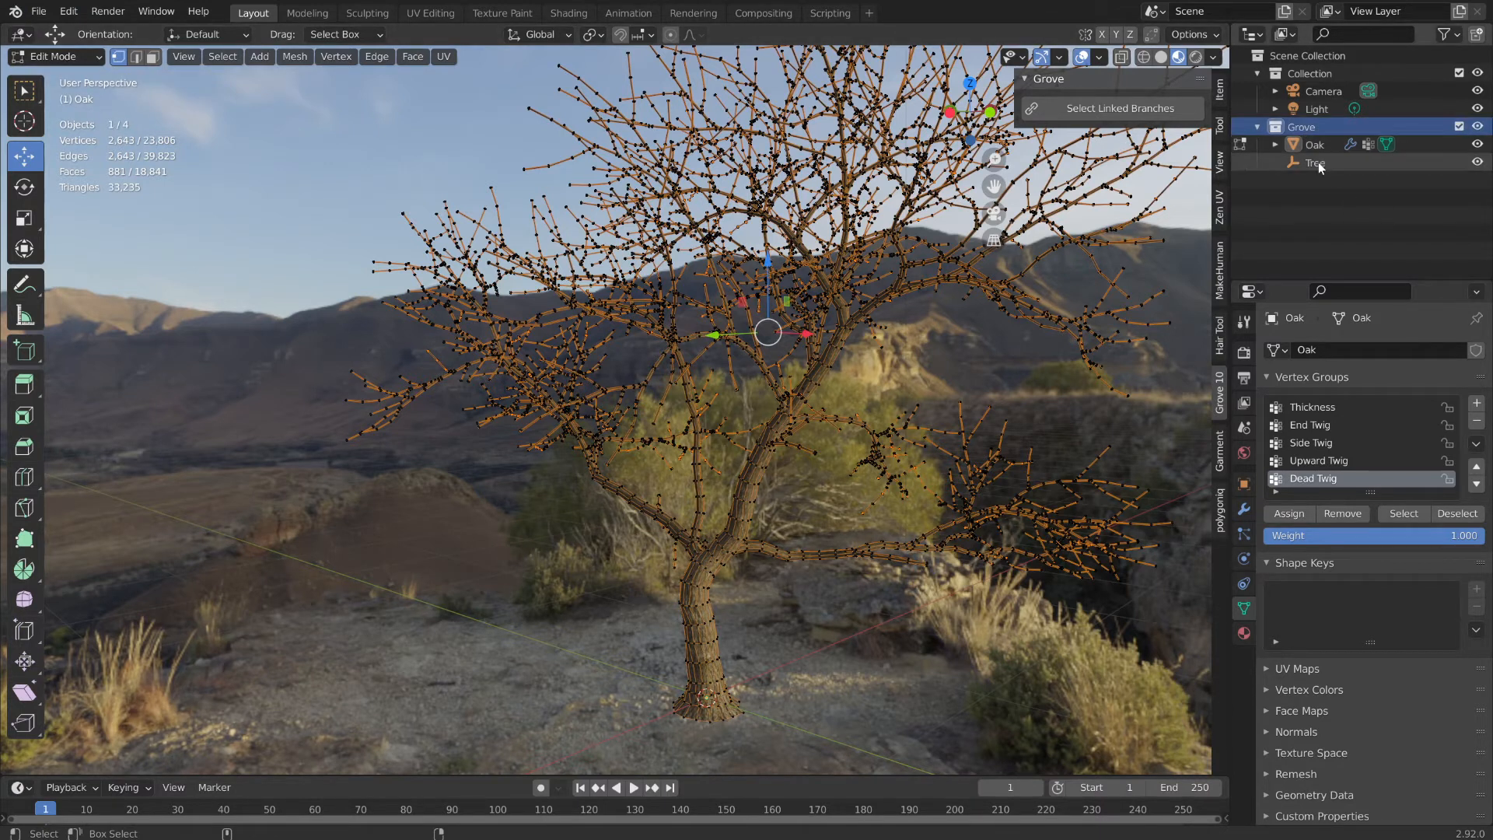
left_click(1319, 164, "shift")
key("Delete")
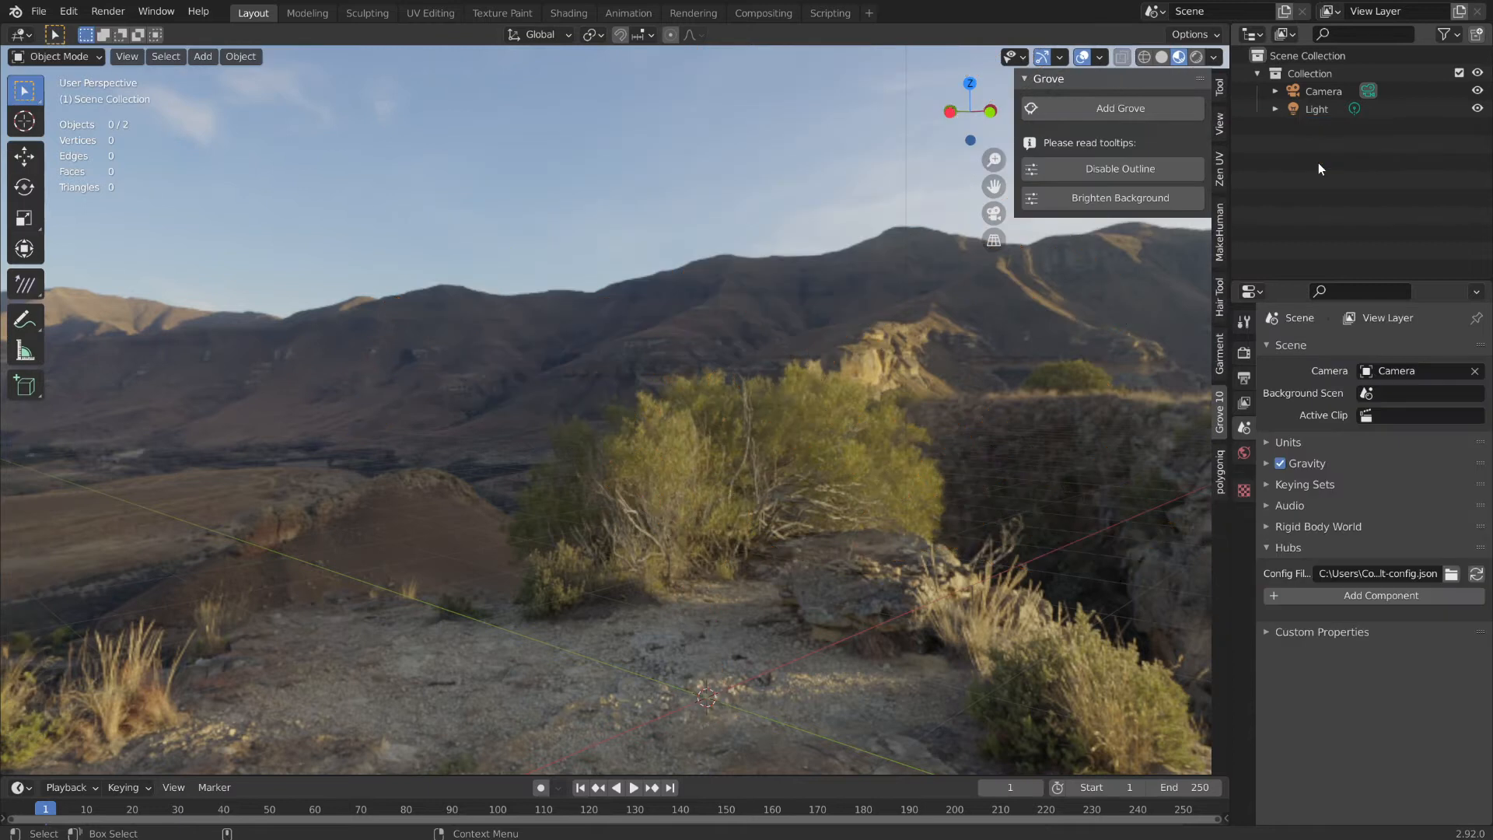
- Bring the OakEuropeanApicalTwig and OakEuropeanLateralTwig objects into the scene
middle_click_drag(782, 388, 734, 456)
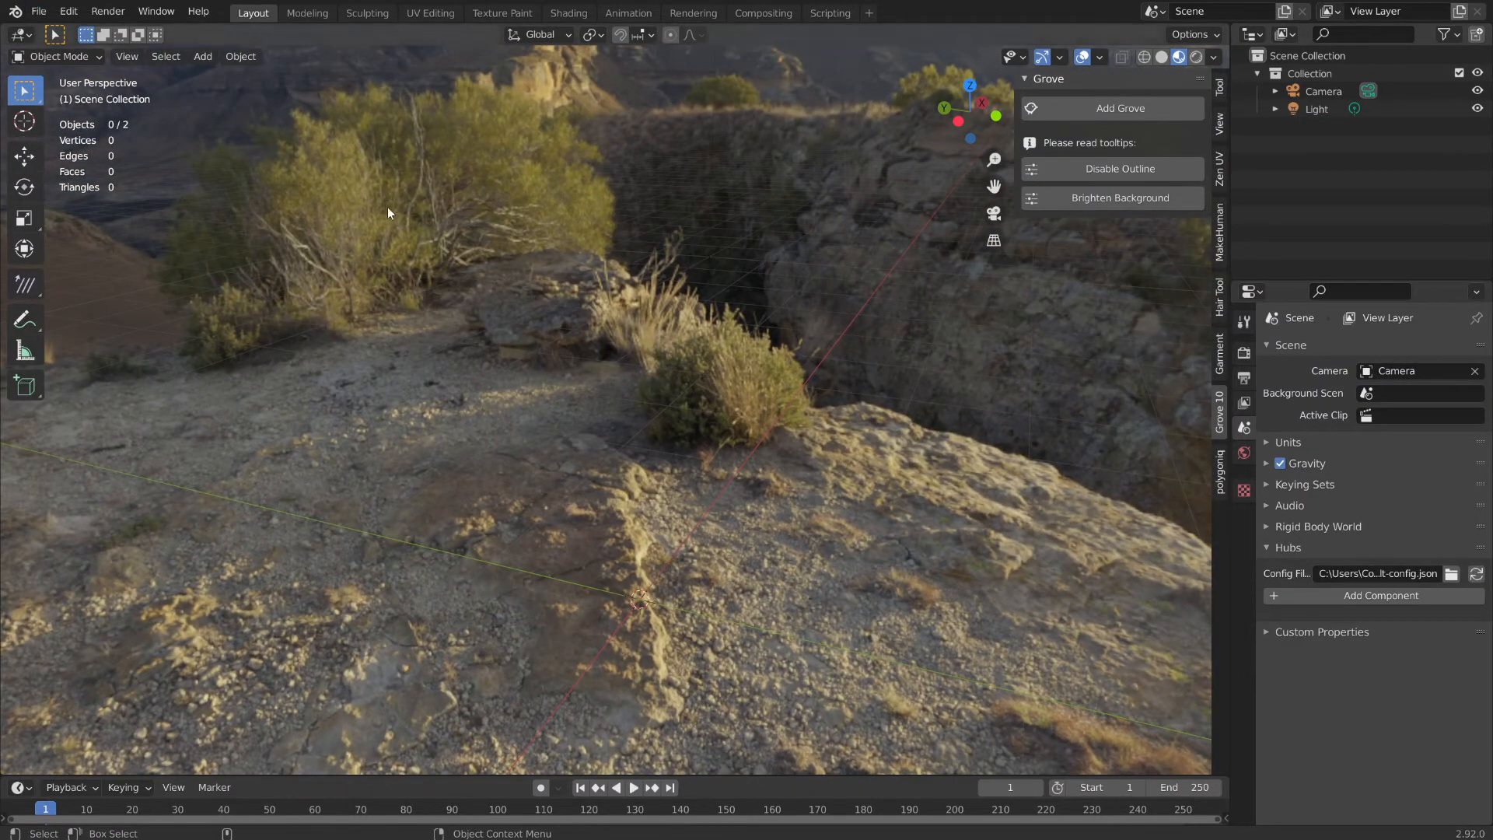
left_click(37, 12)
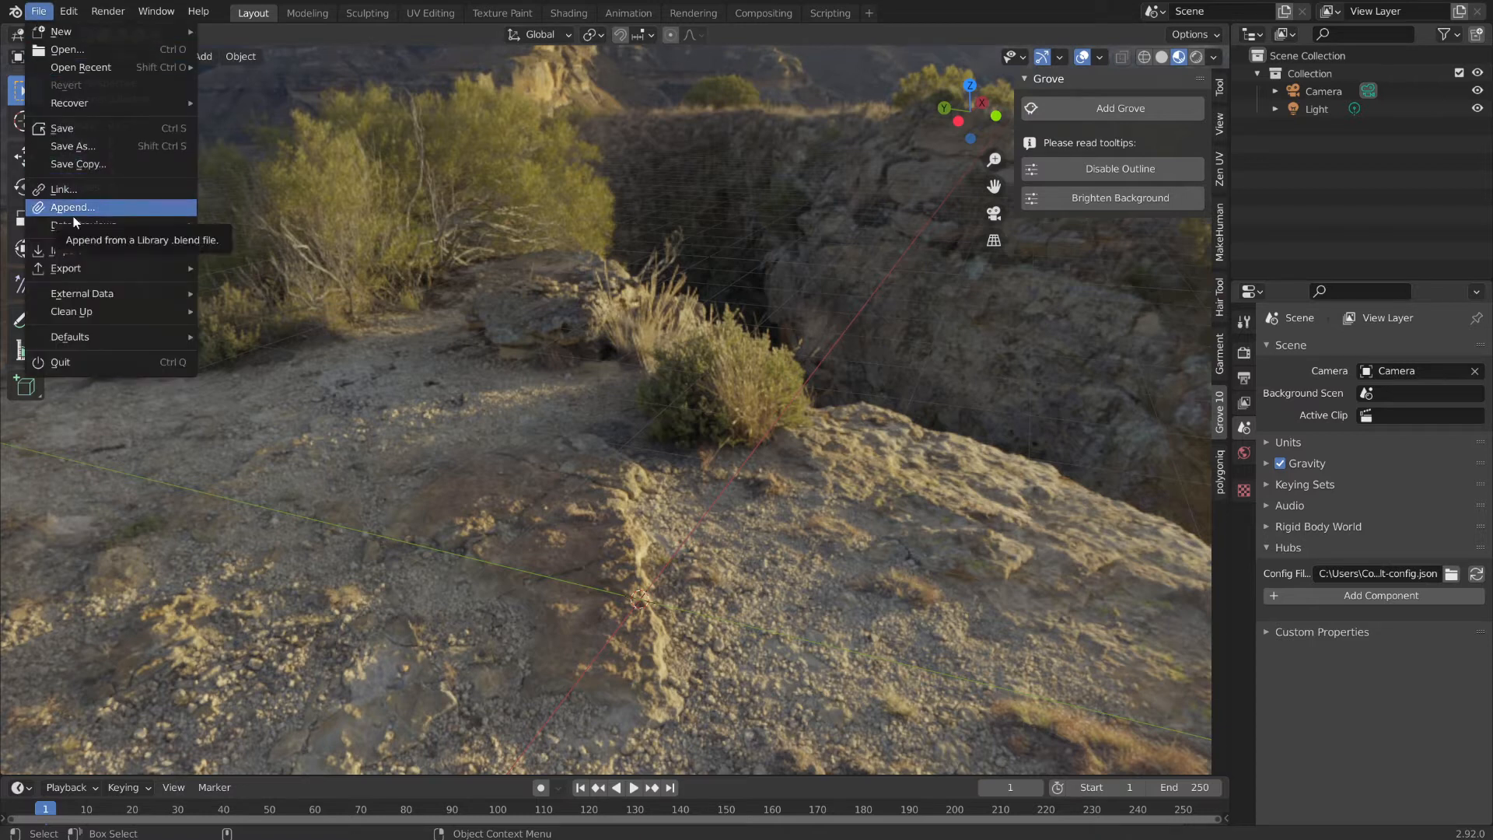
mouse_move(74, 224)
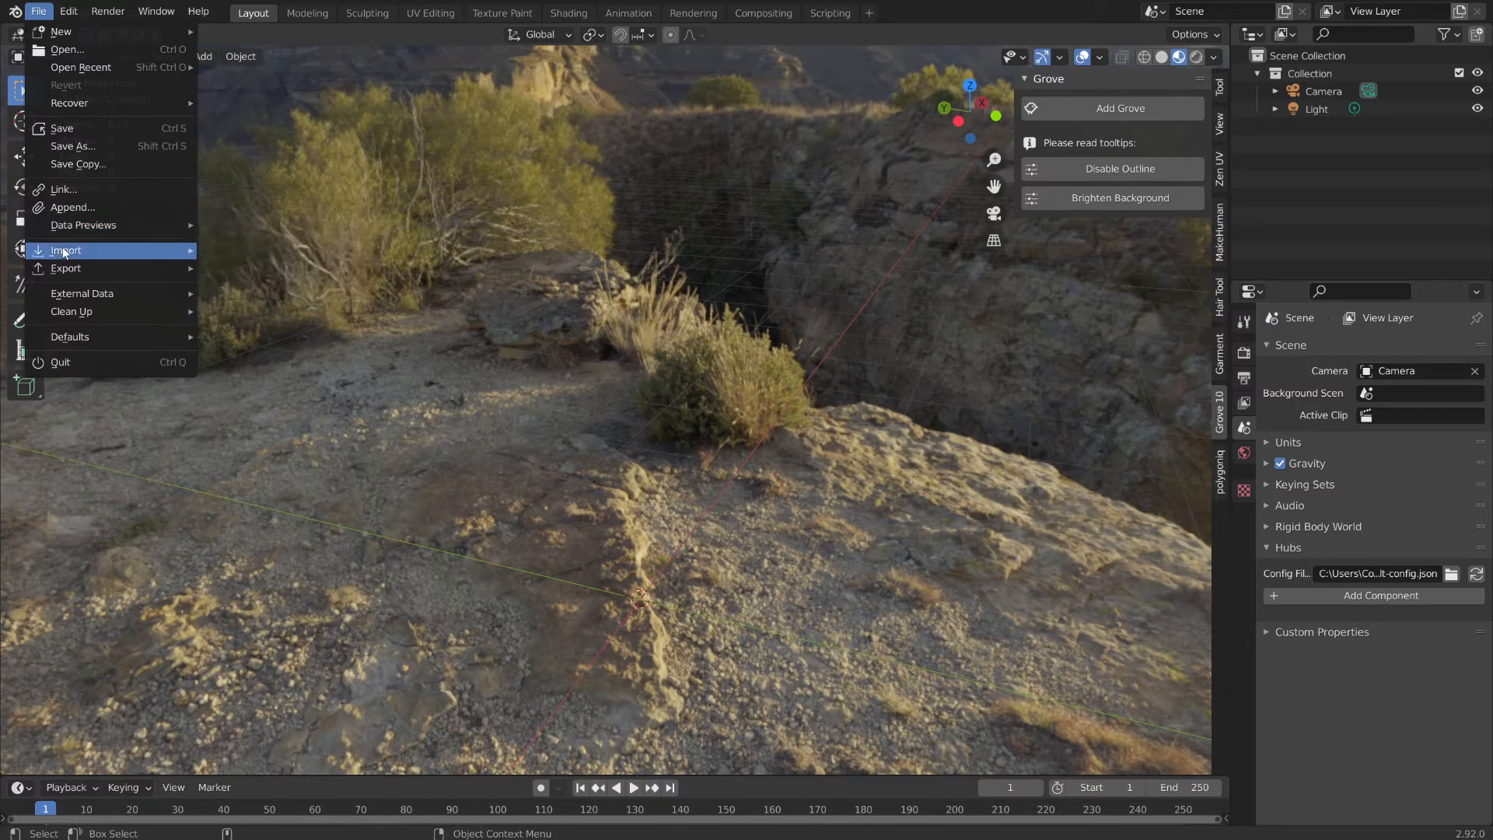
mouse_move(62, 256)
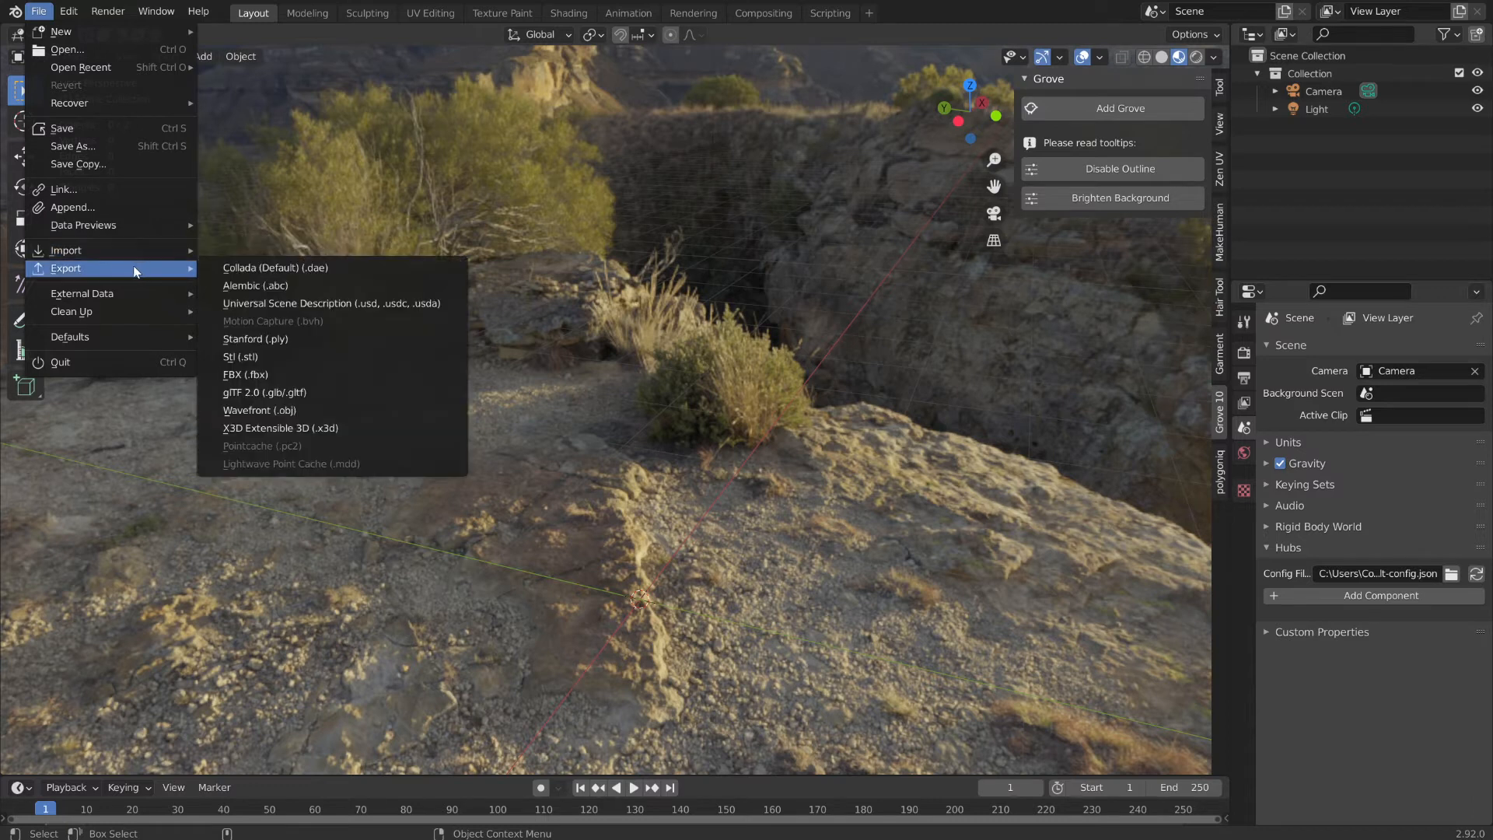
left_click(210, 225)
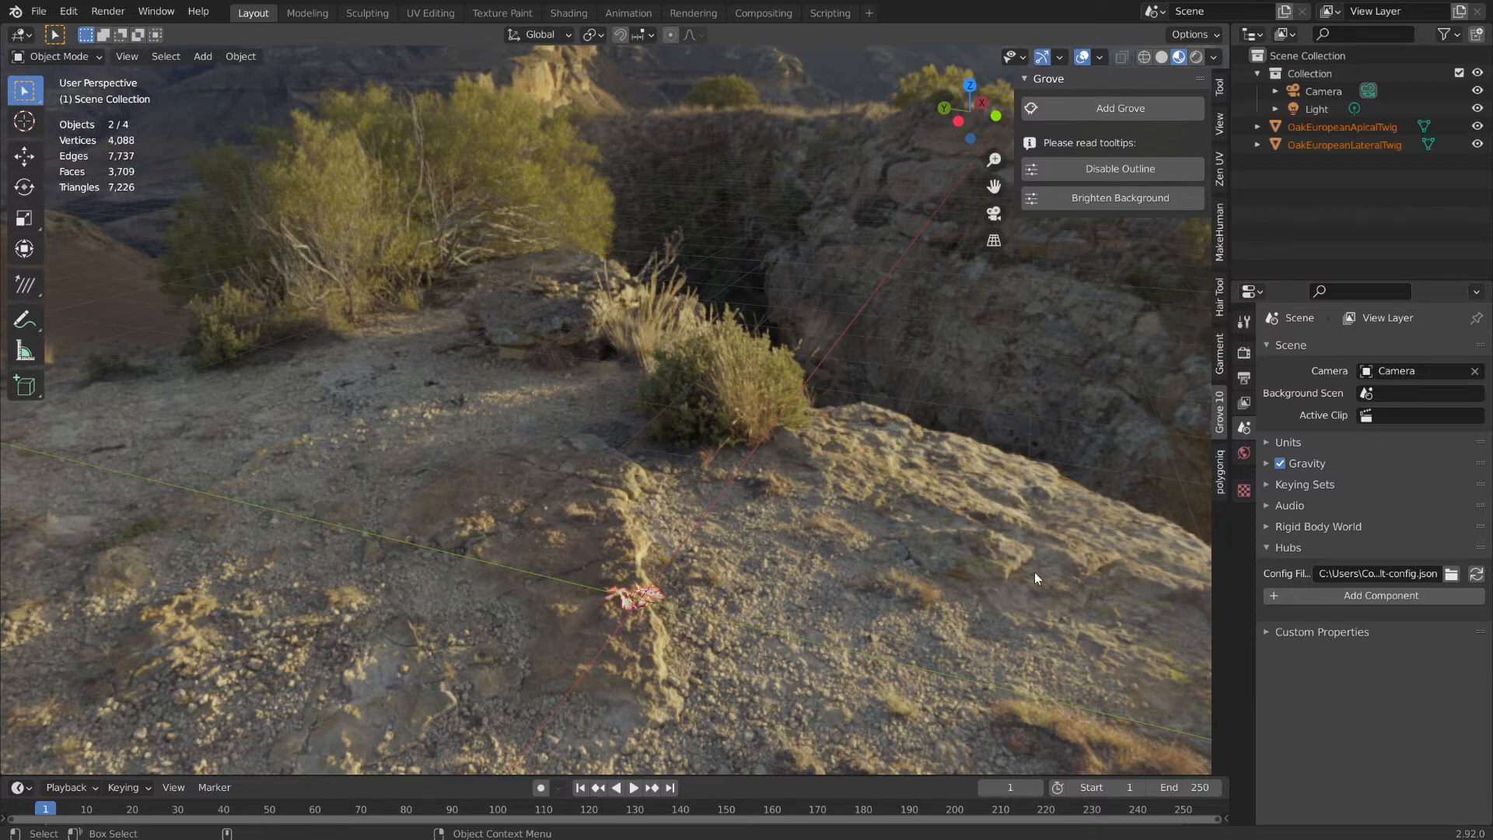
- Examine the leaves, acorns and stem of OakEuropeanLateralTwig up close from several angles
middle_click_drag(776, 579, 814, 482, "shift")
scroll(816, 551, "up", 4)
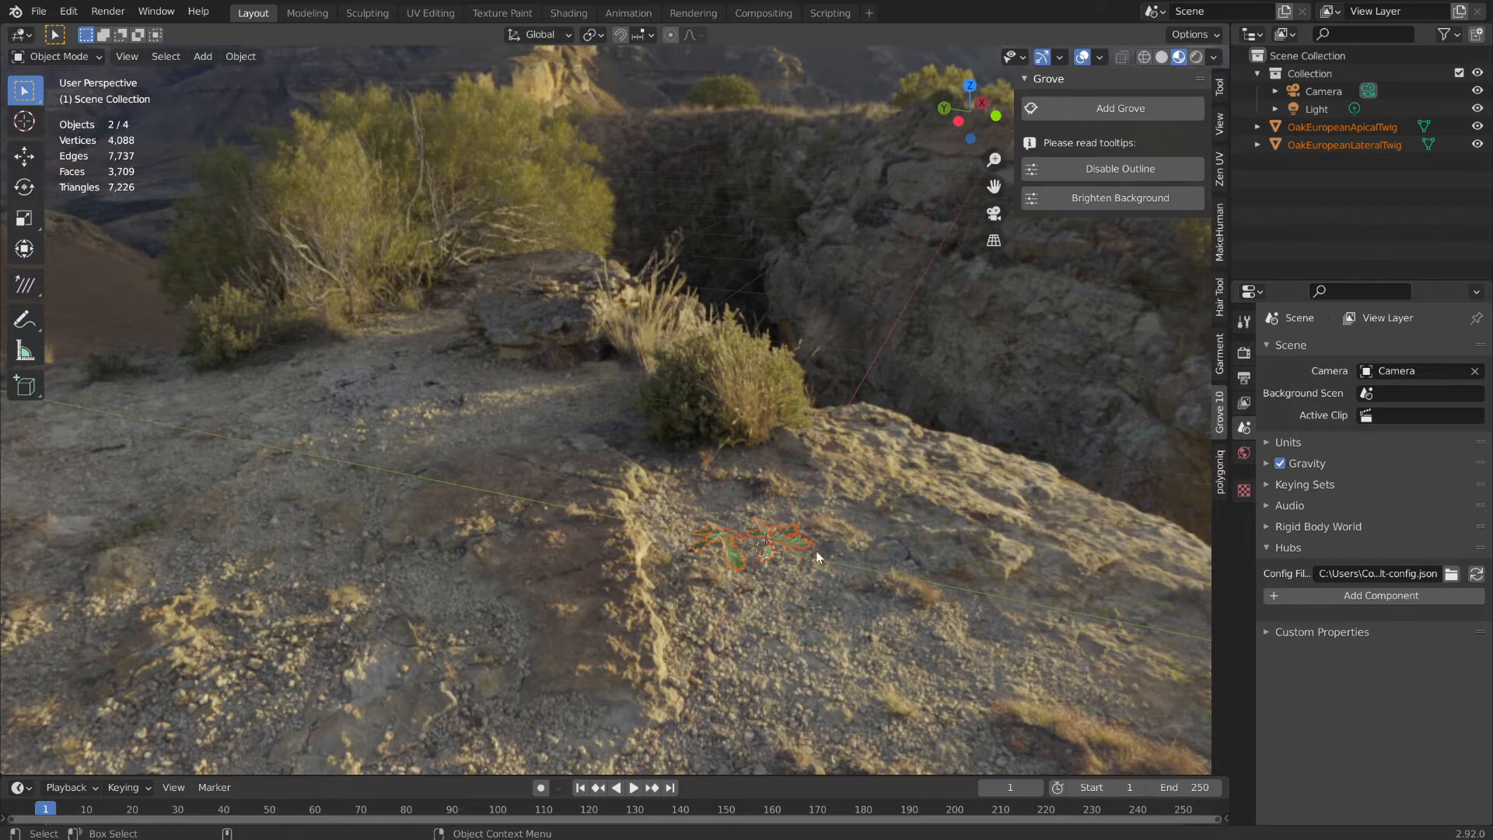
left_click(782, 544)
key("KP_Decimal")
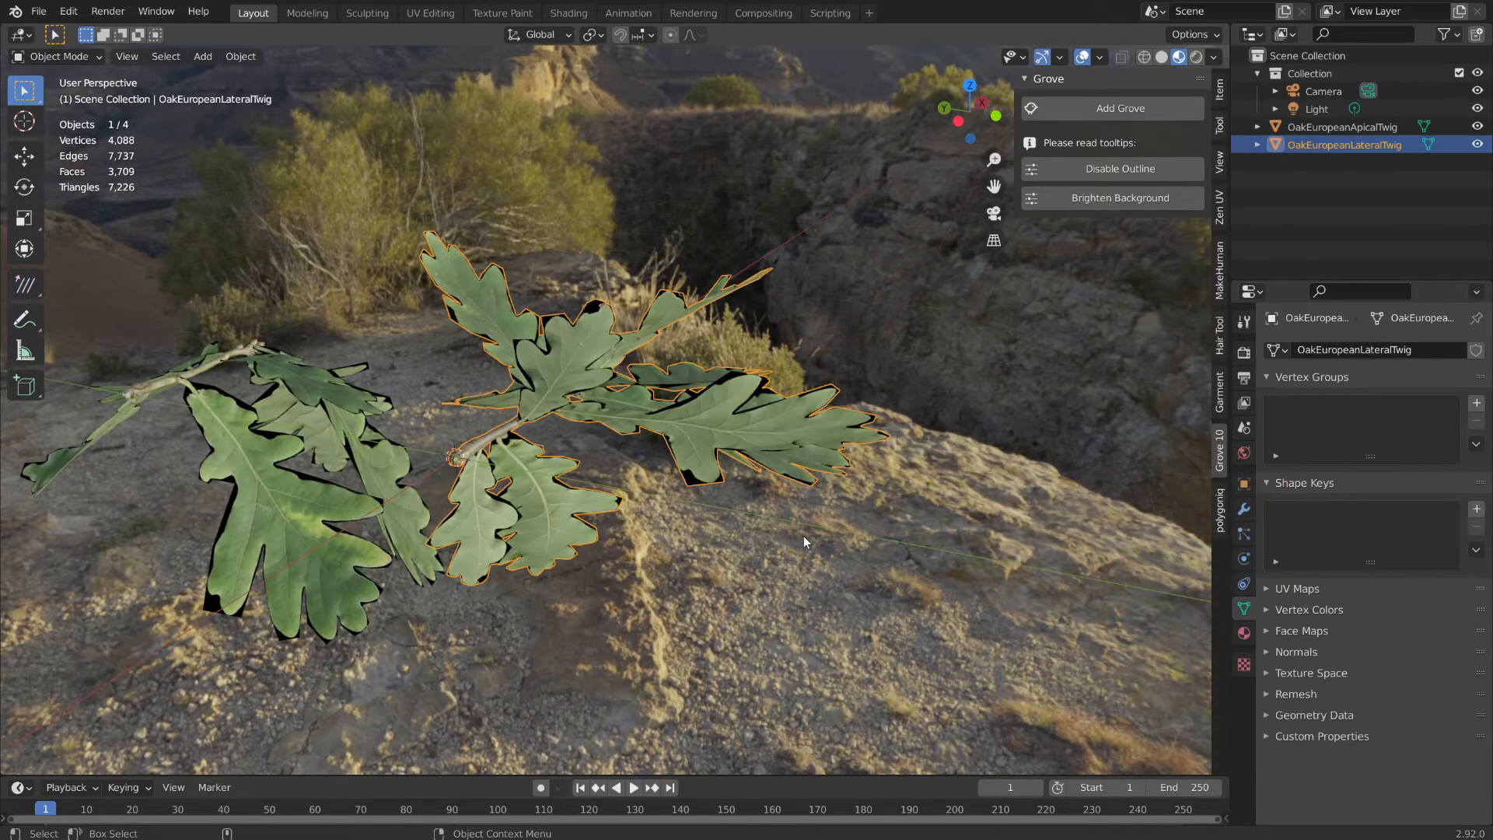
middle_click_drag(804, 535, 711, 510)
scroll(601, 465, "up", 5)
scroll(792, 442, "down", 5)
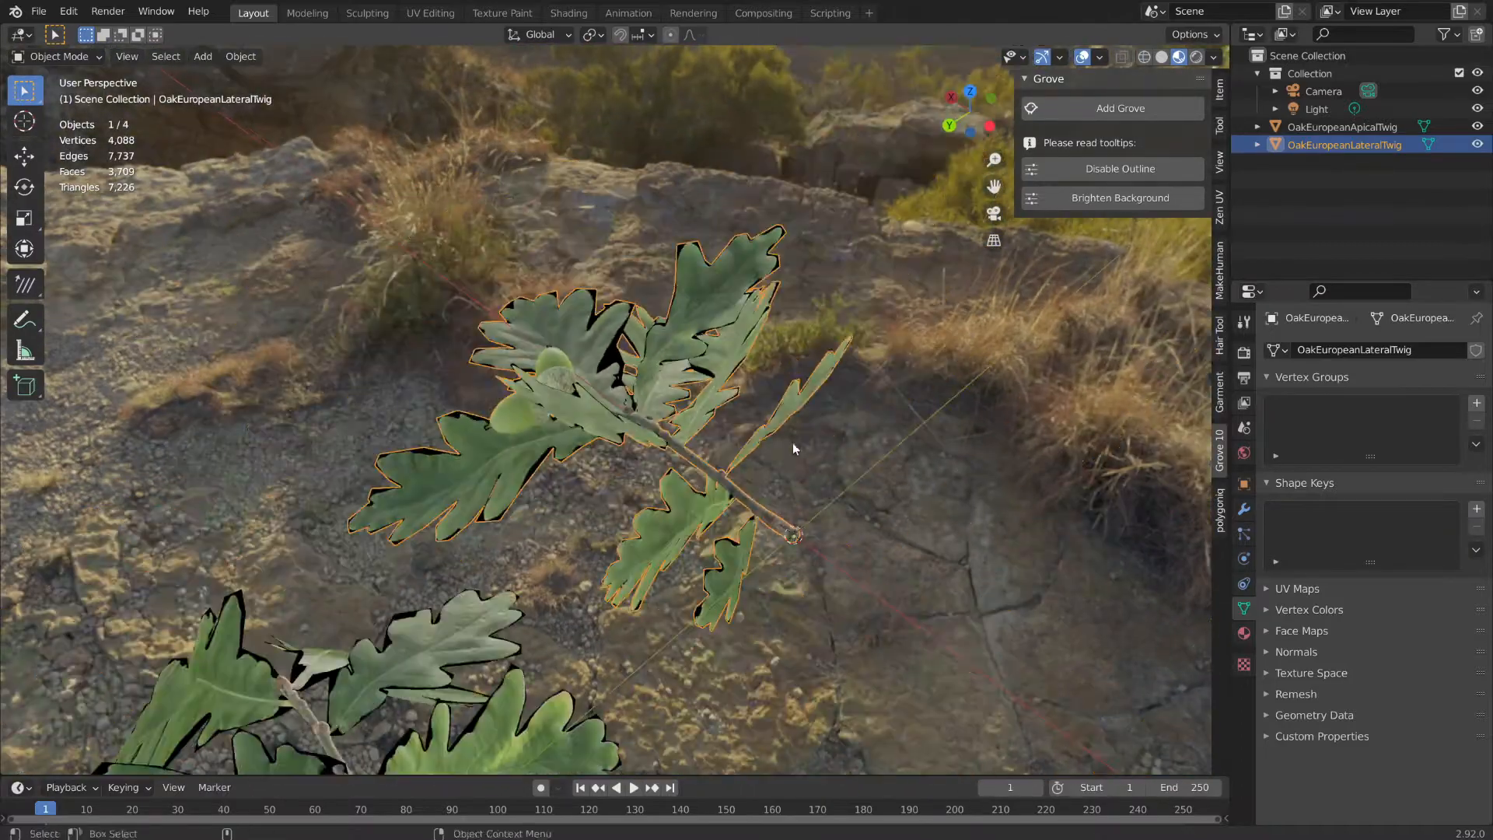
middle_click_drag(792, 442, 941, 501)
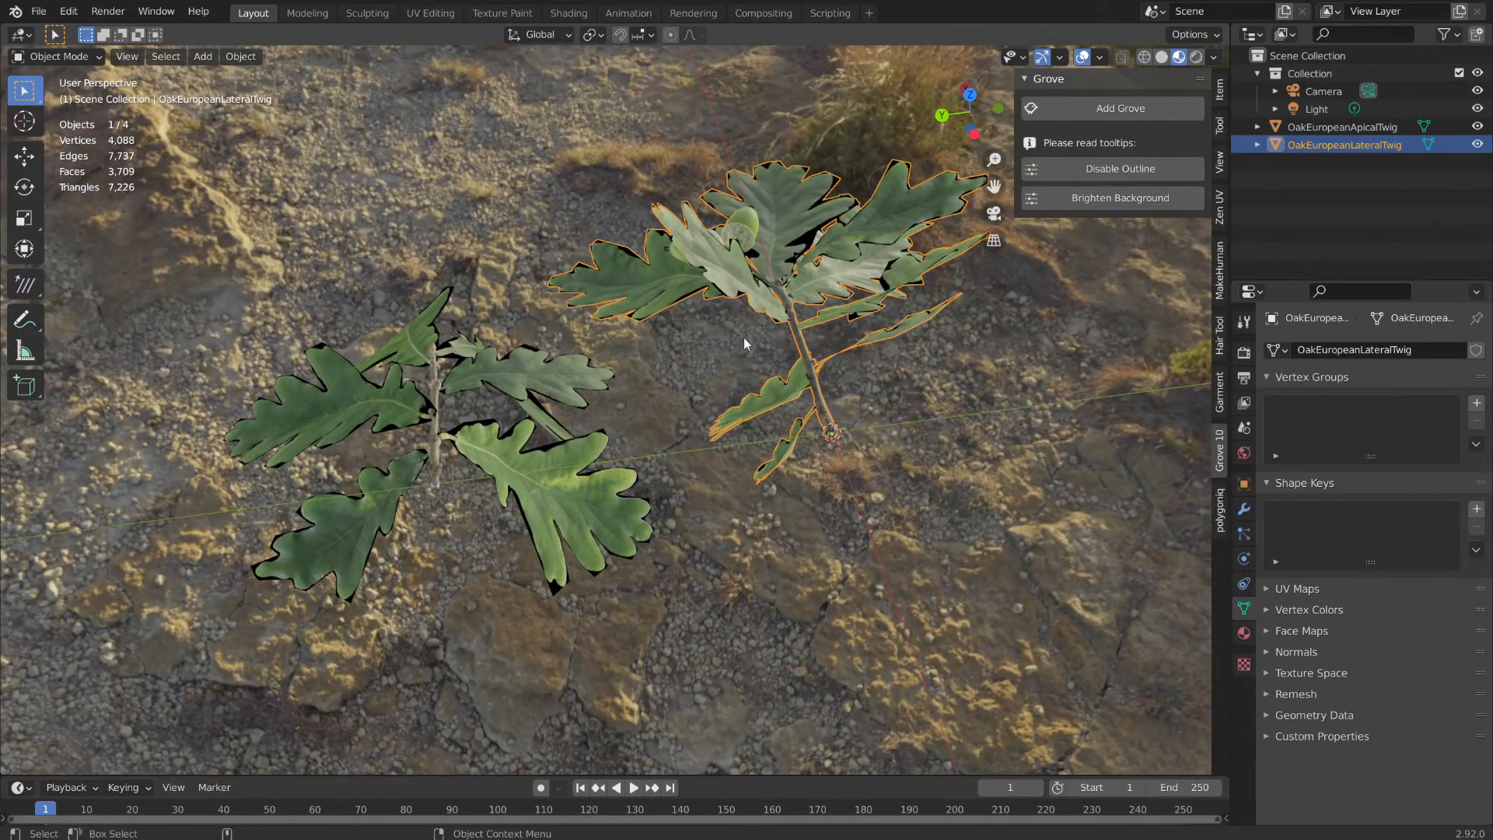
- Compare the apical and lateral twigs by selecting them alternately, leaving OakEuropeanApicalTwig selected
left_click(482, 387)
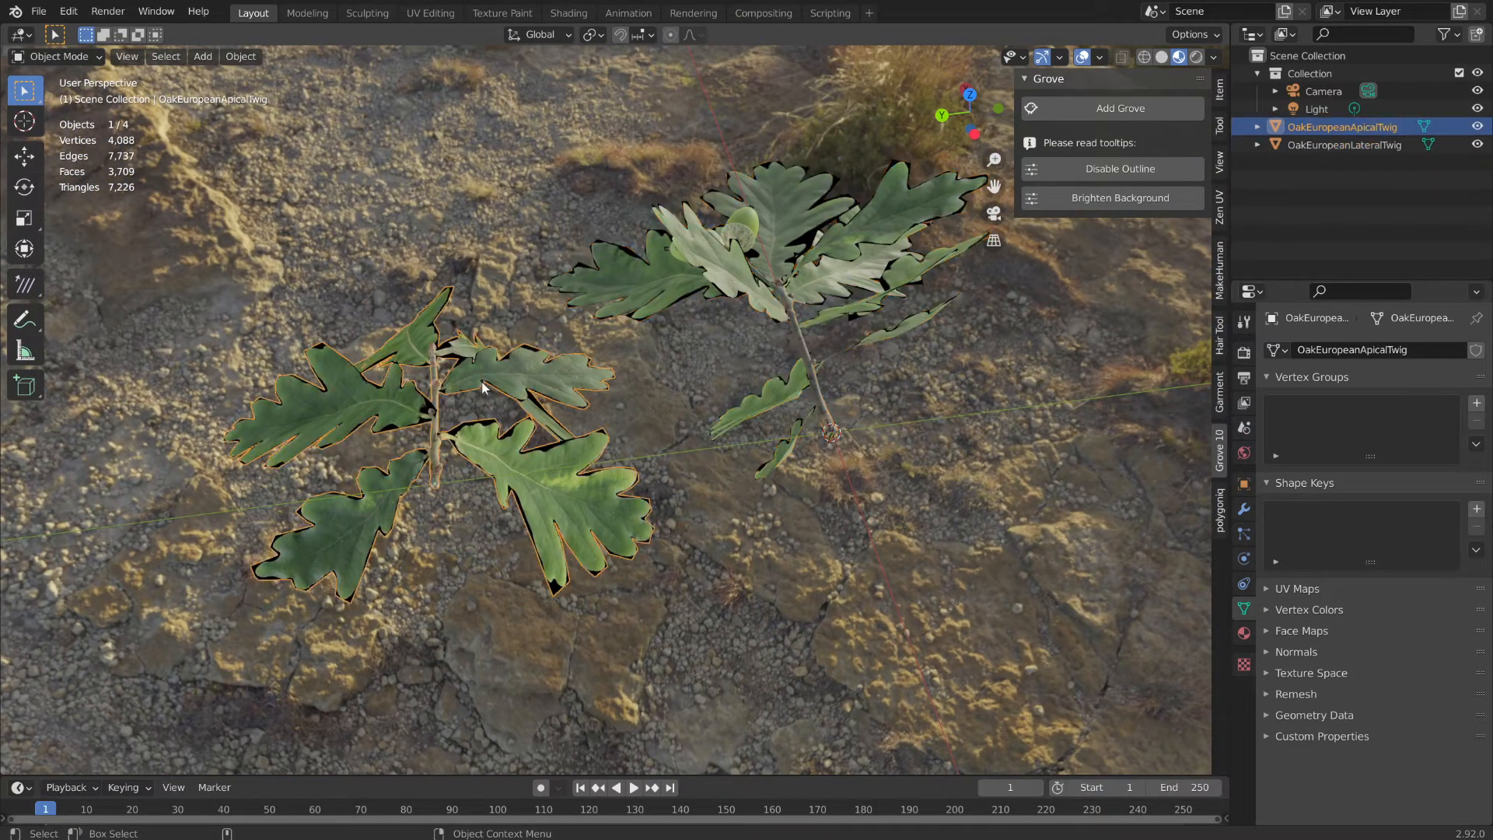
left_click(776, 294)
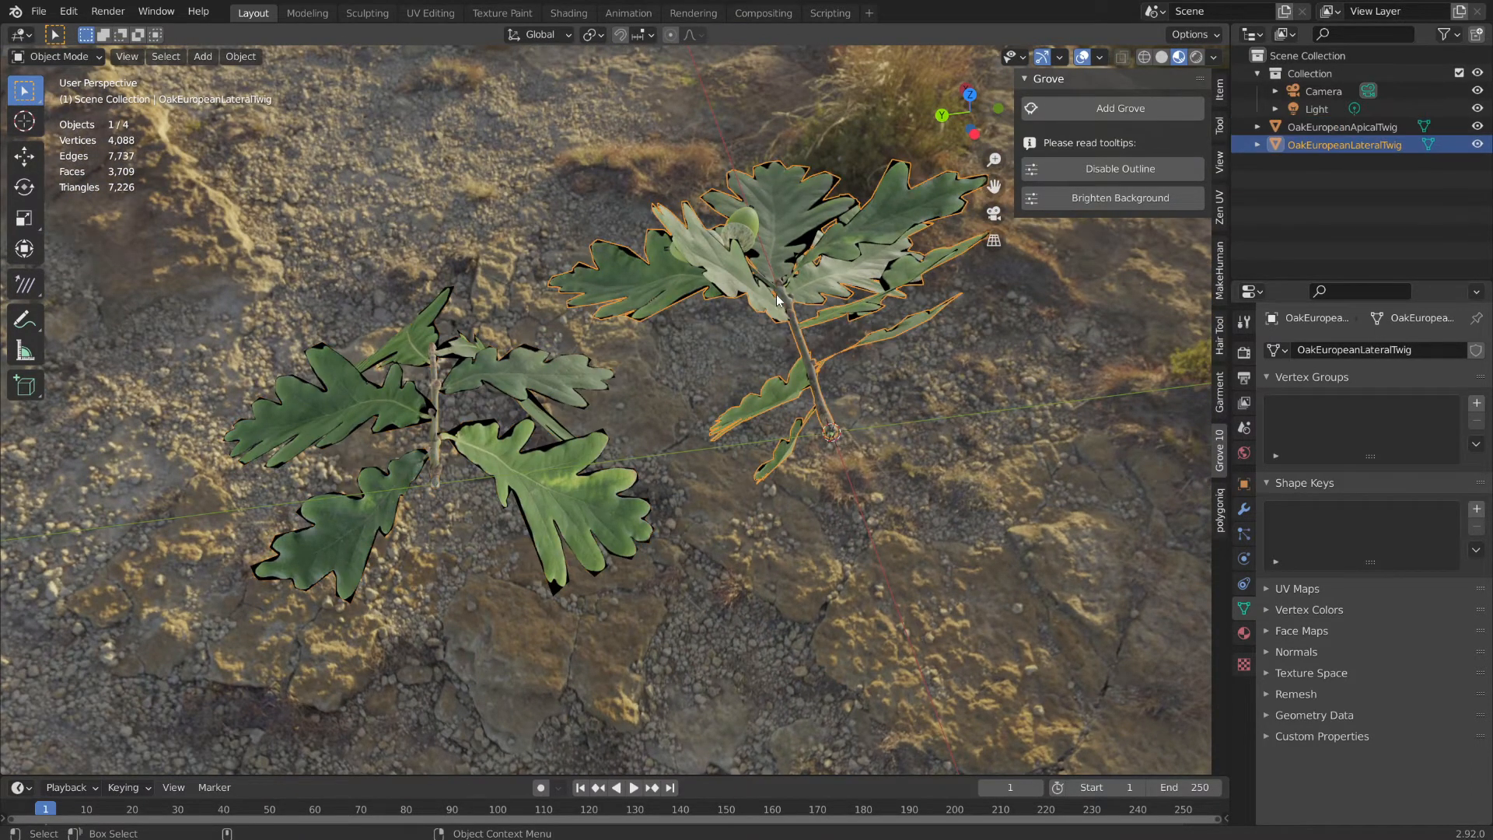
left_click(434, 375)
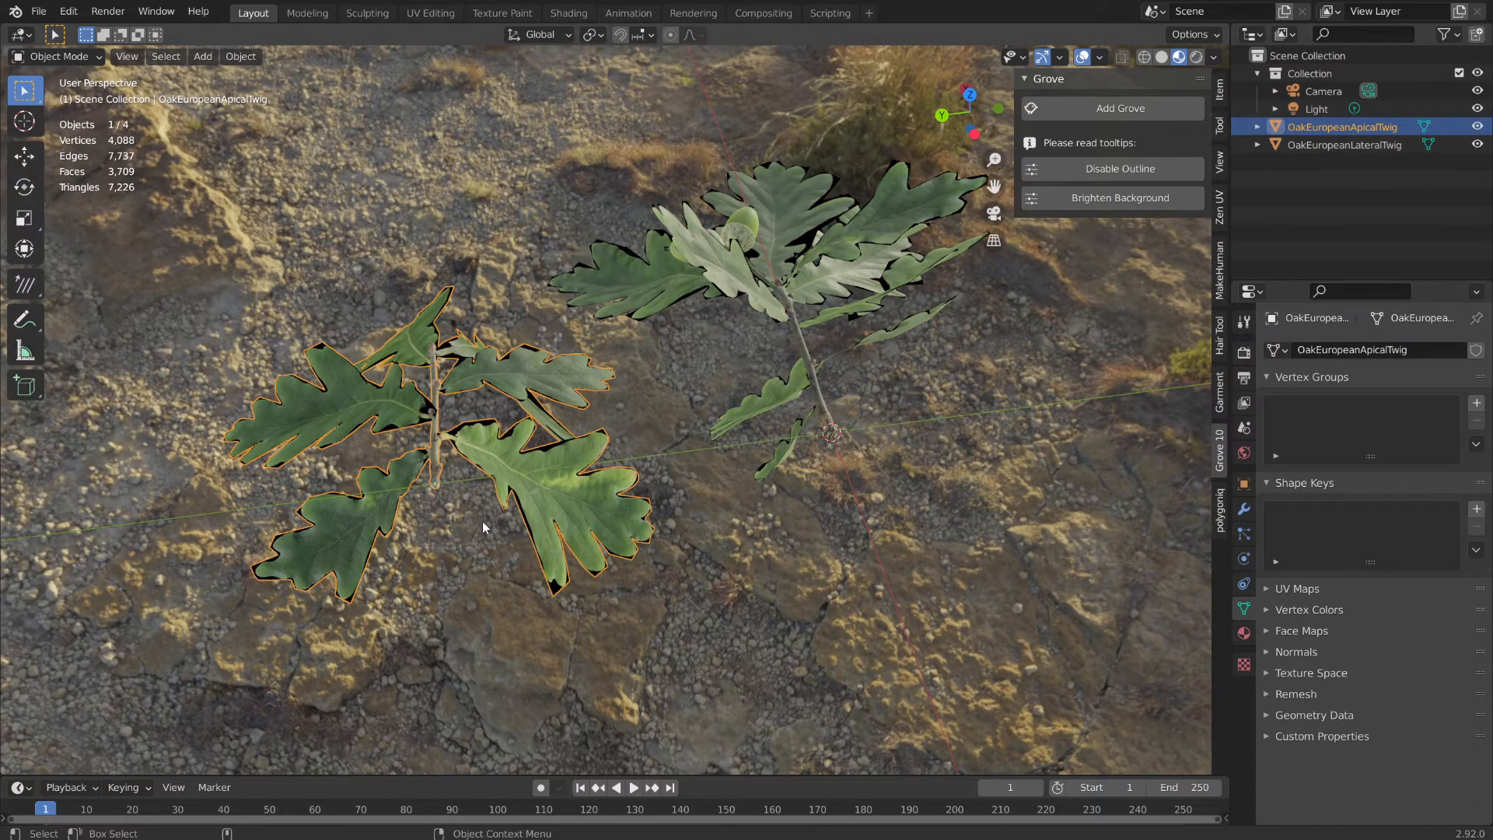
middle_click_drag(714, 548, 852, 501)
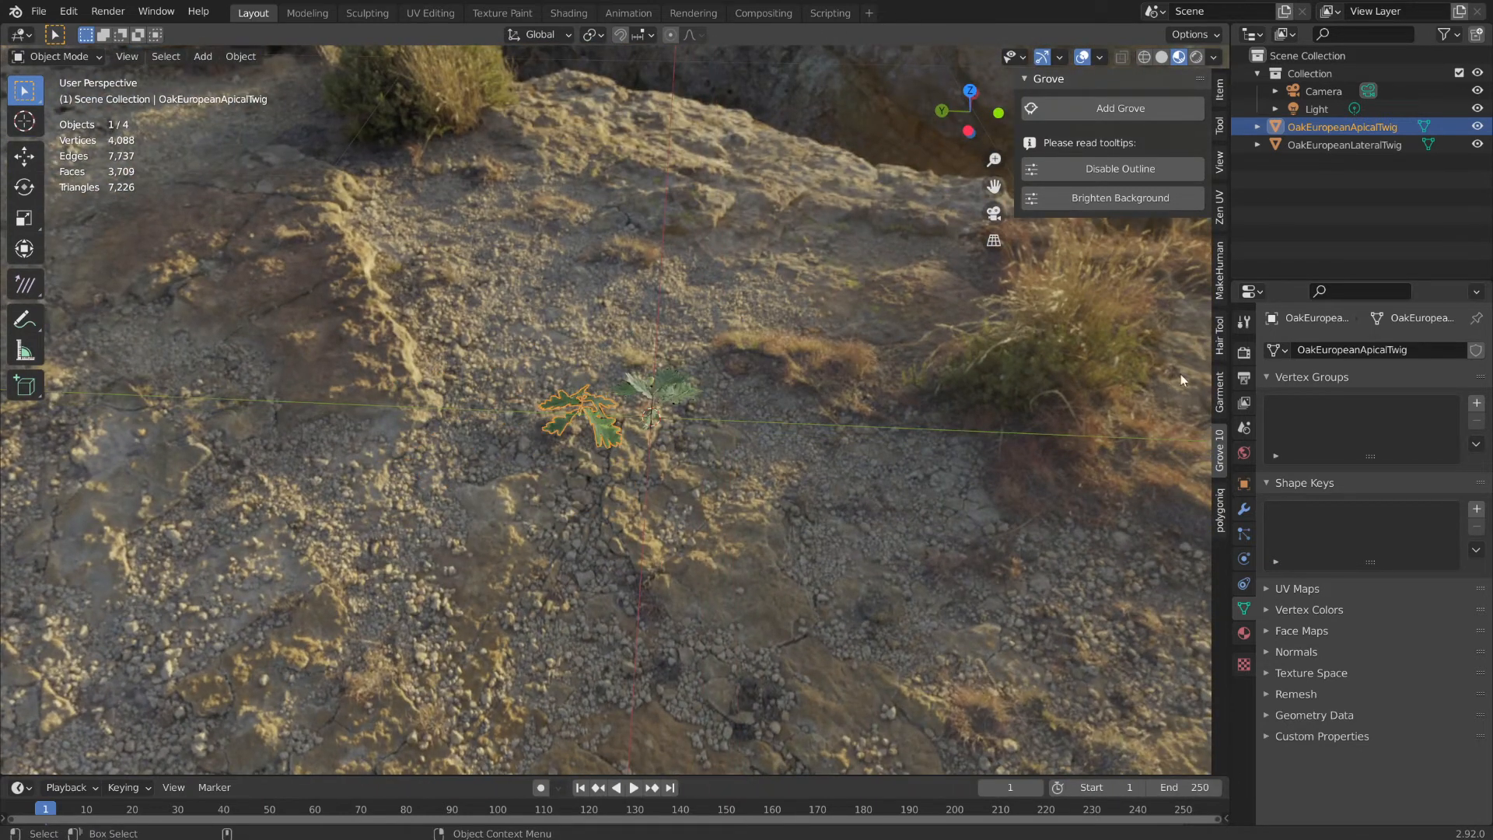
- Move both oak twig objects to a new collection named "twigs" and exclude that collection from the view layer
scroll(778, 482, "down", 3)
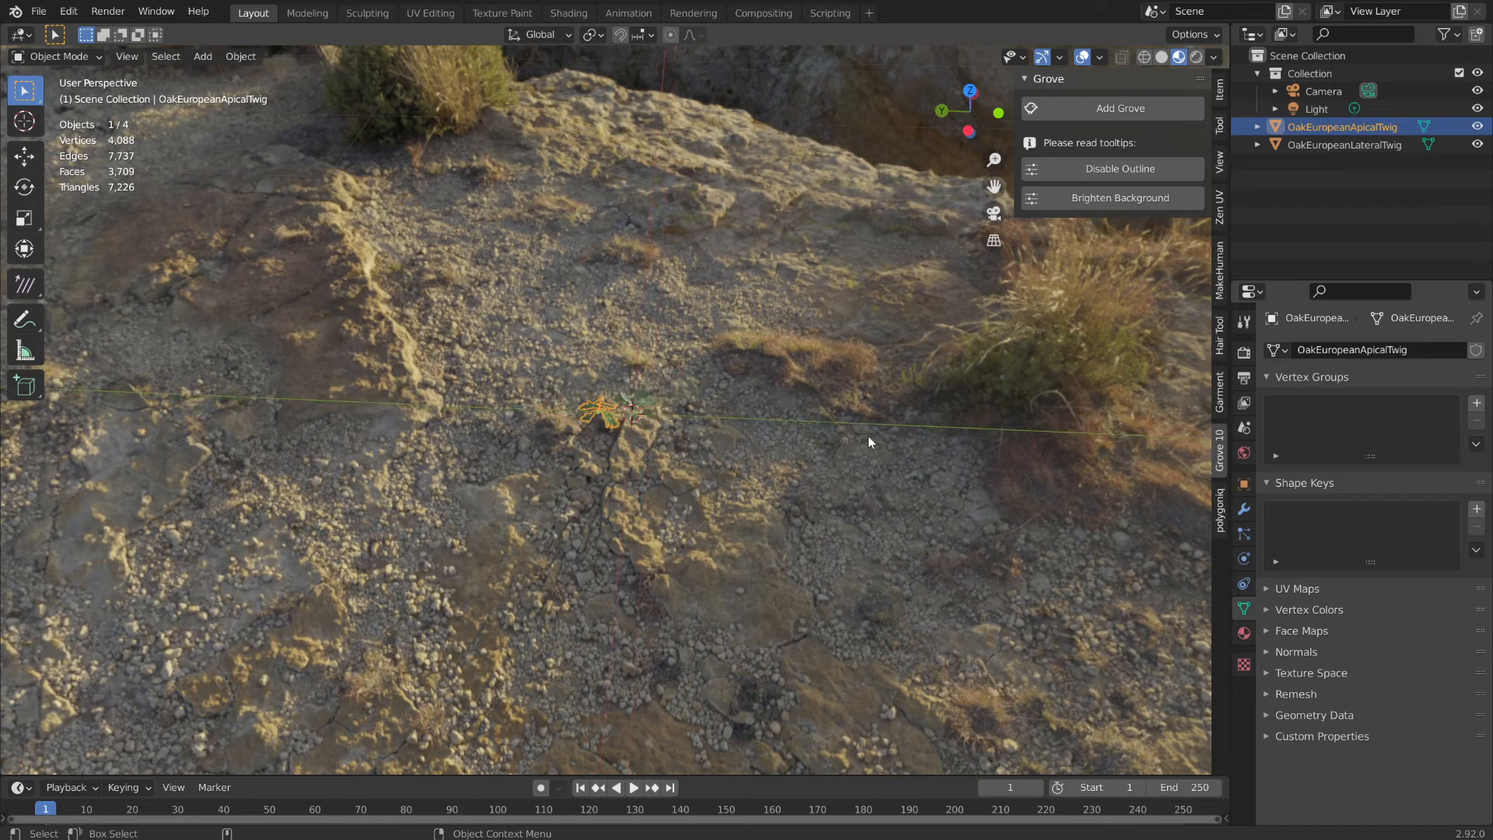
left_click(1322, 145, "shift")
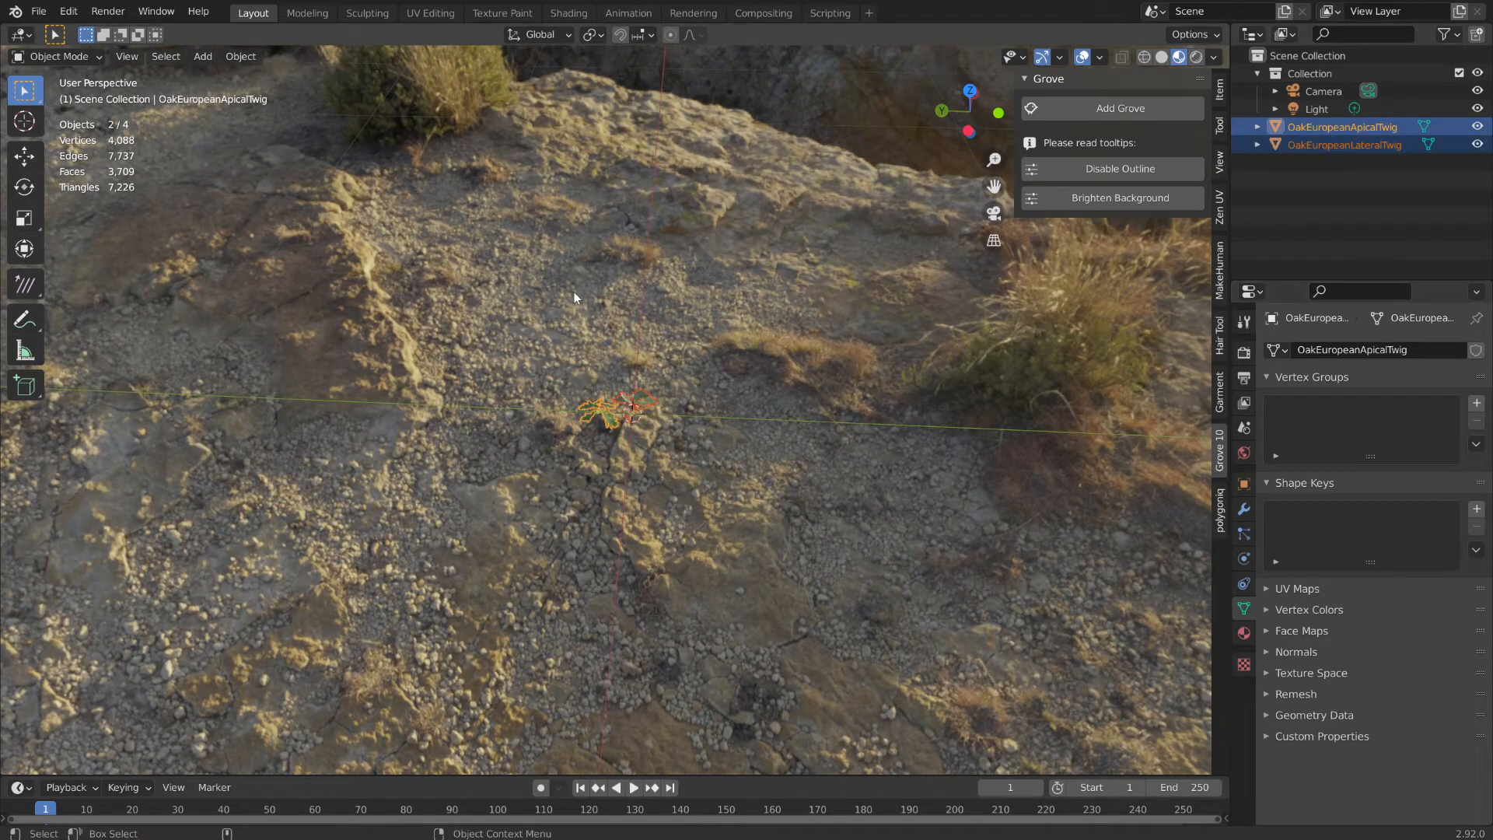
right_click(606, 418)
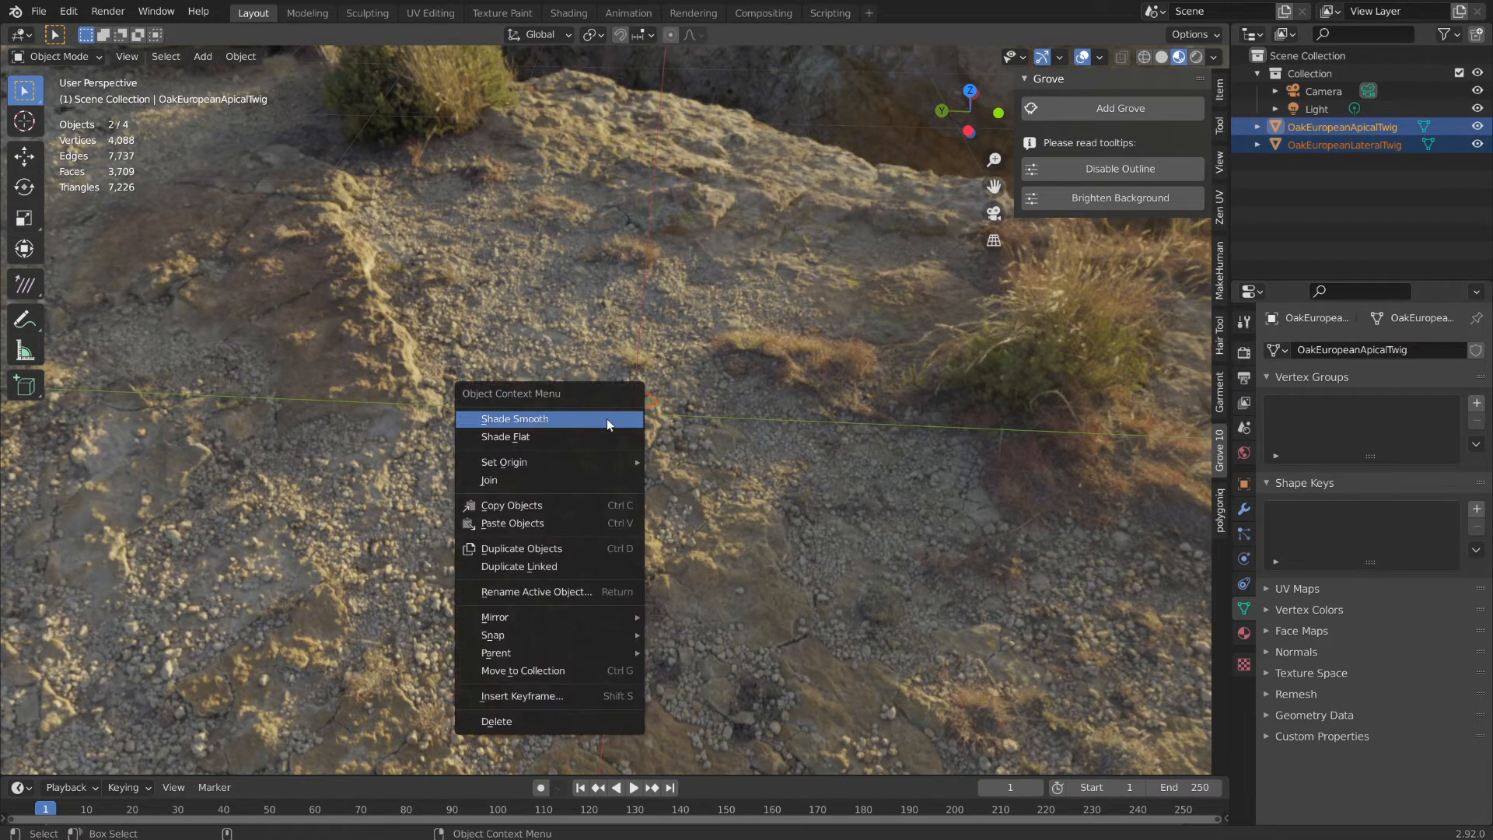
left_click(544, 670)
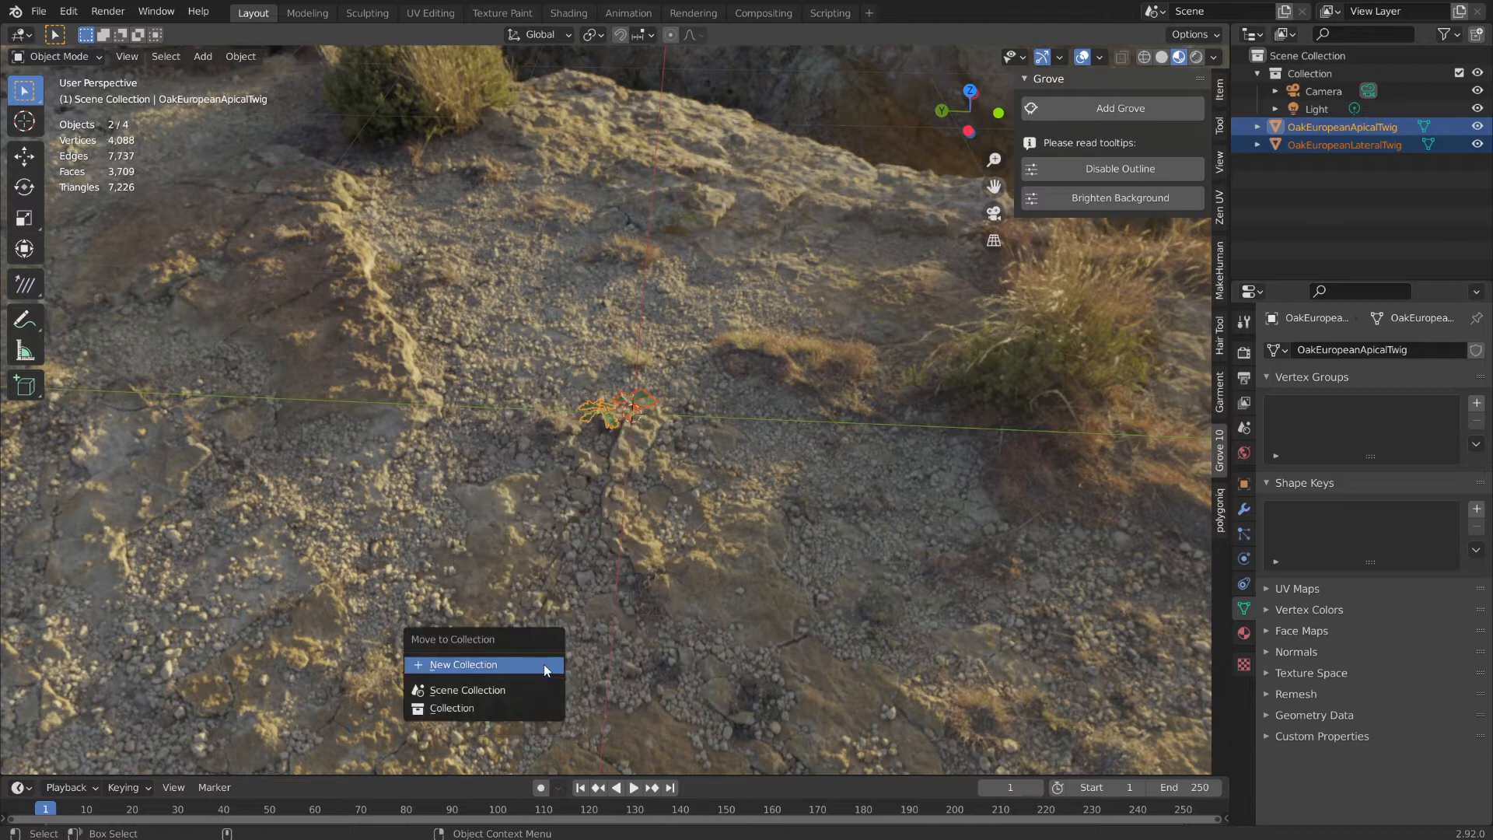
left_click(515, 674)
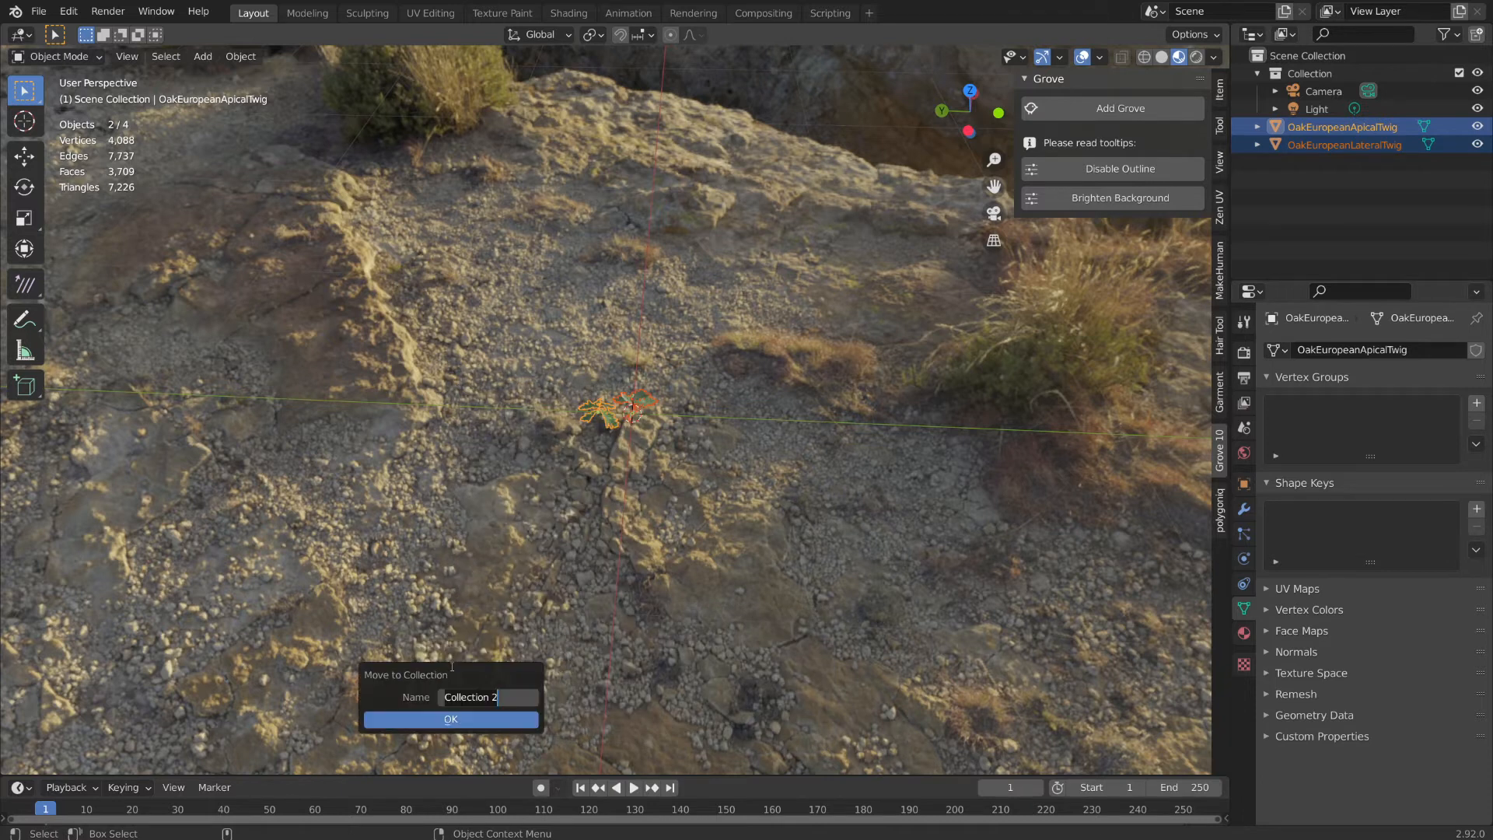
type("twigs")
key("Return")
left_click(451, 718)
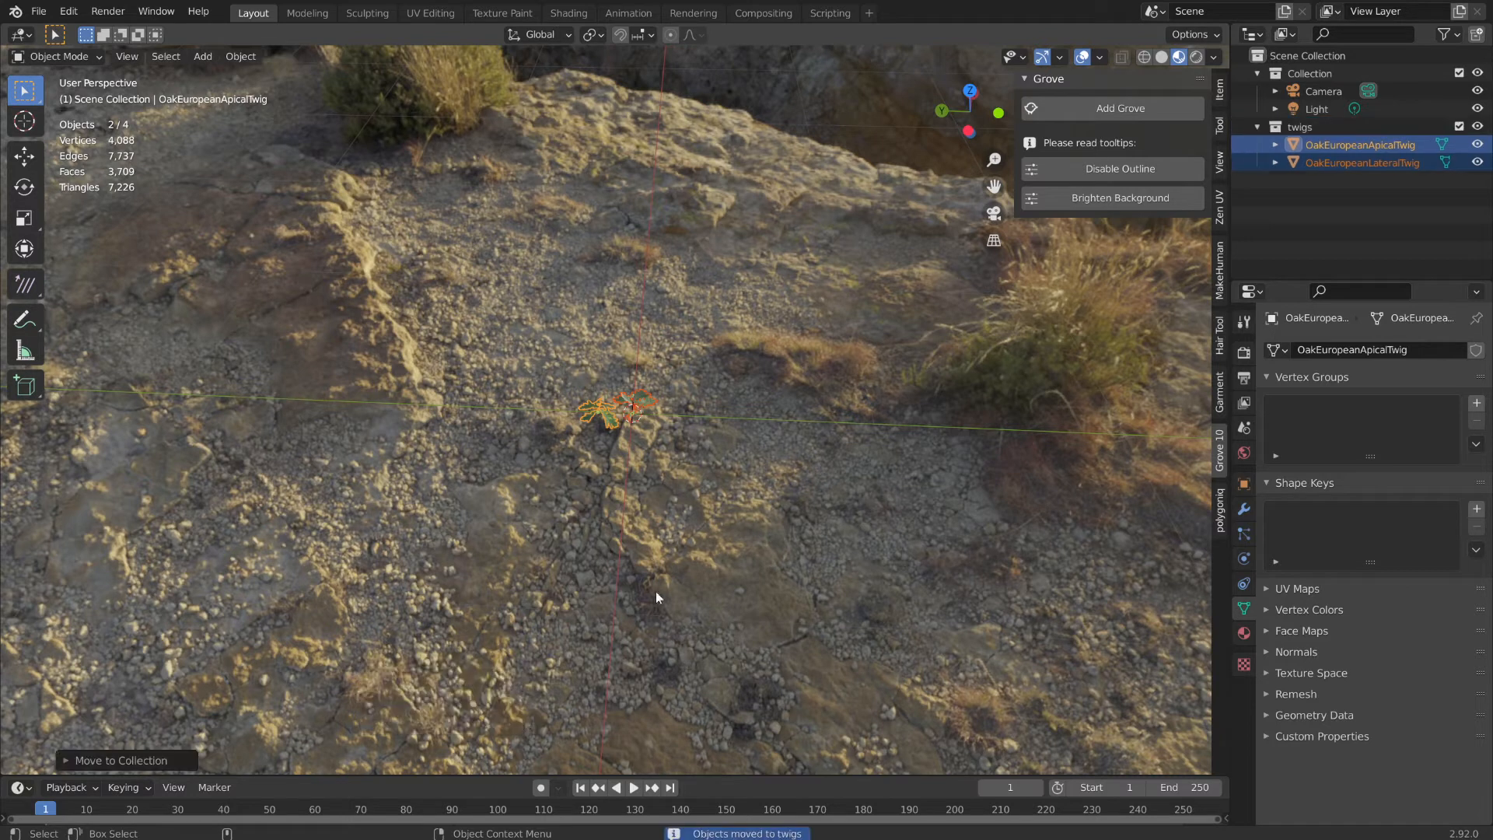
left_click(1459, 126)
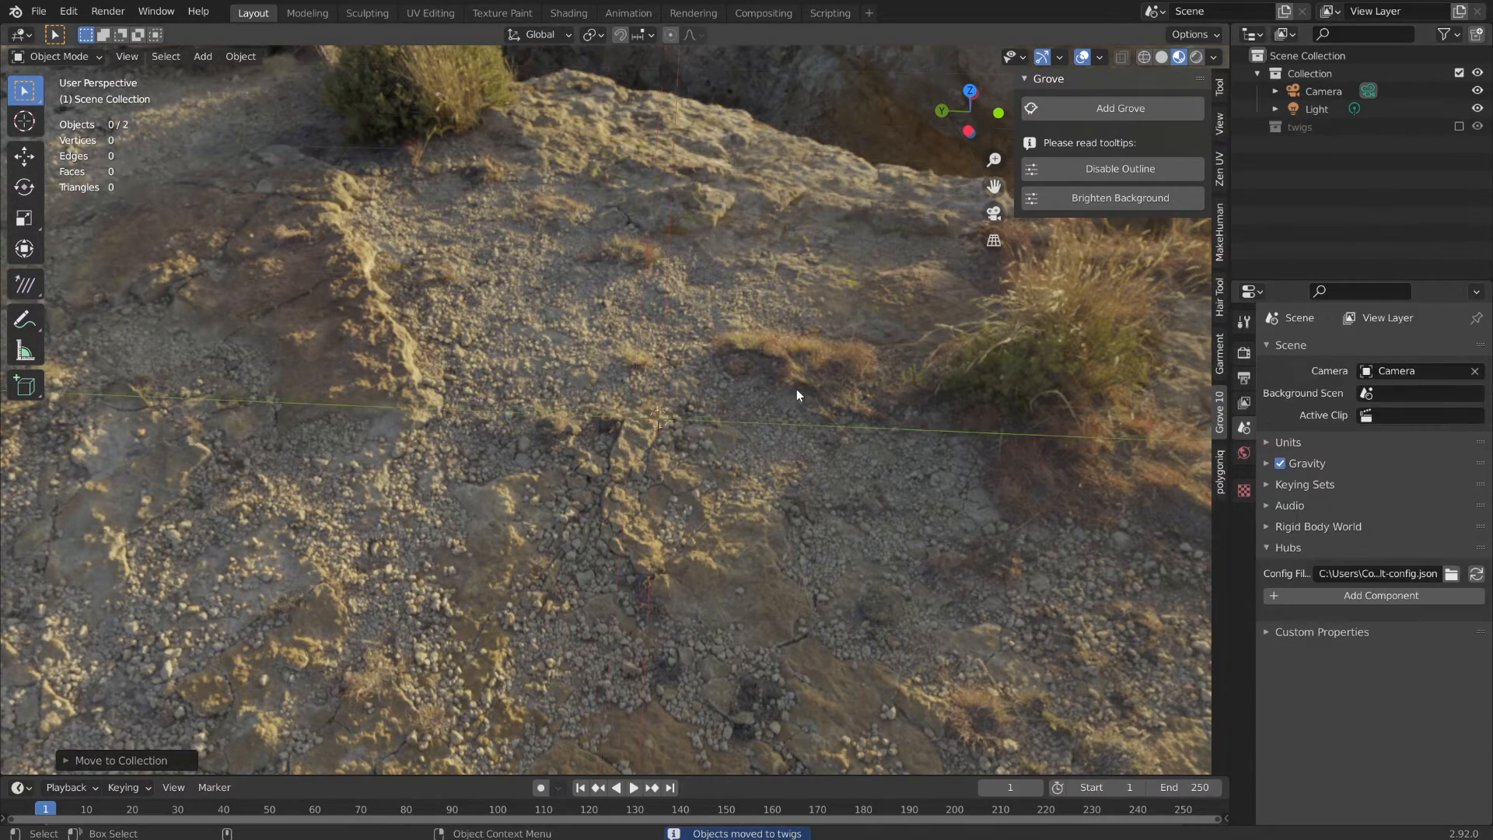
- Add a new grove and set its preset to Oak
left_click(1113, 112)
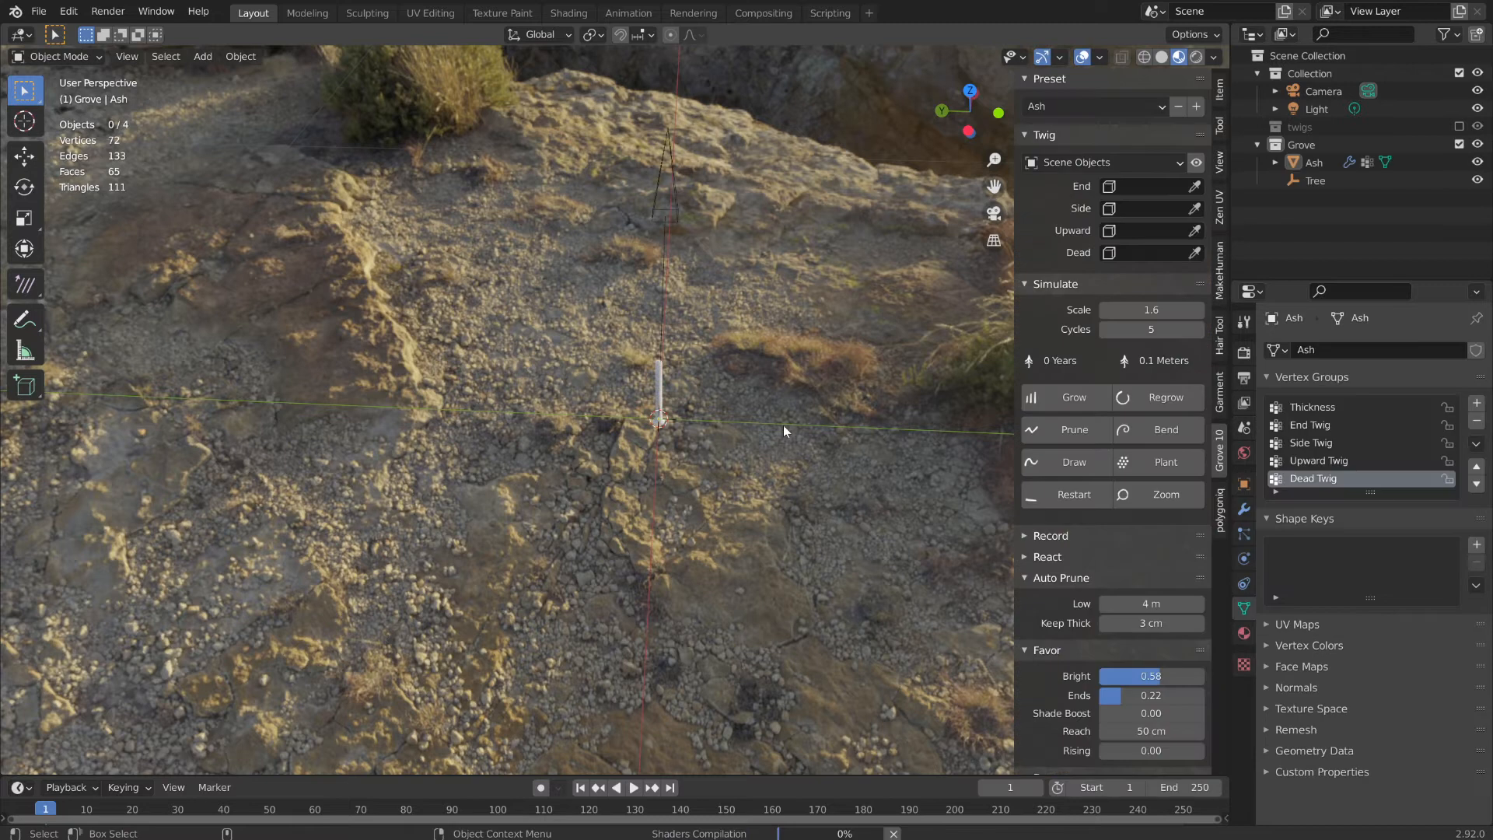
left_click(1069, 114)
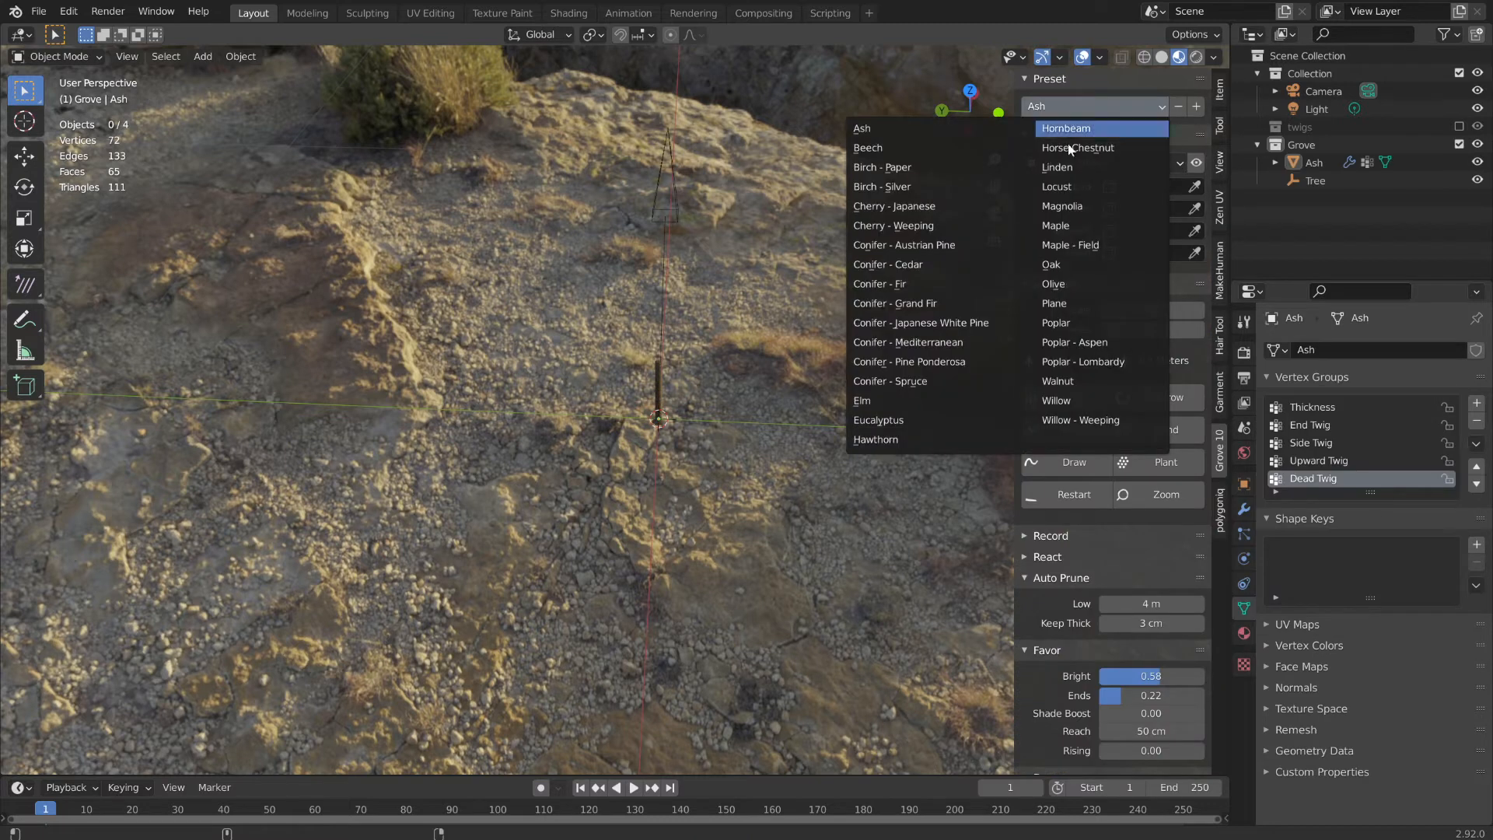
left_click(1073, 265)
middle_click_drag(726, 273, 758, 363)
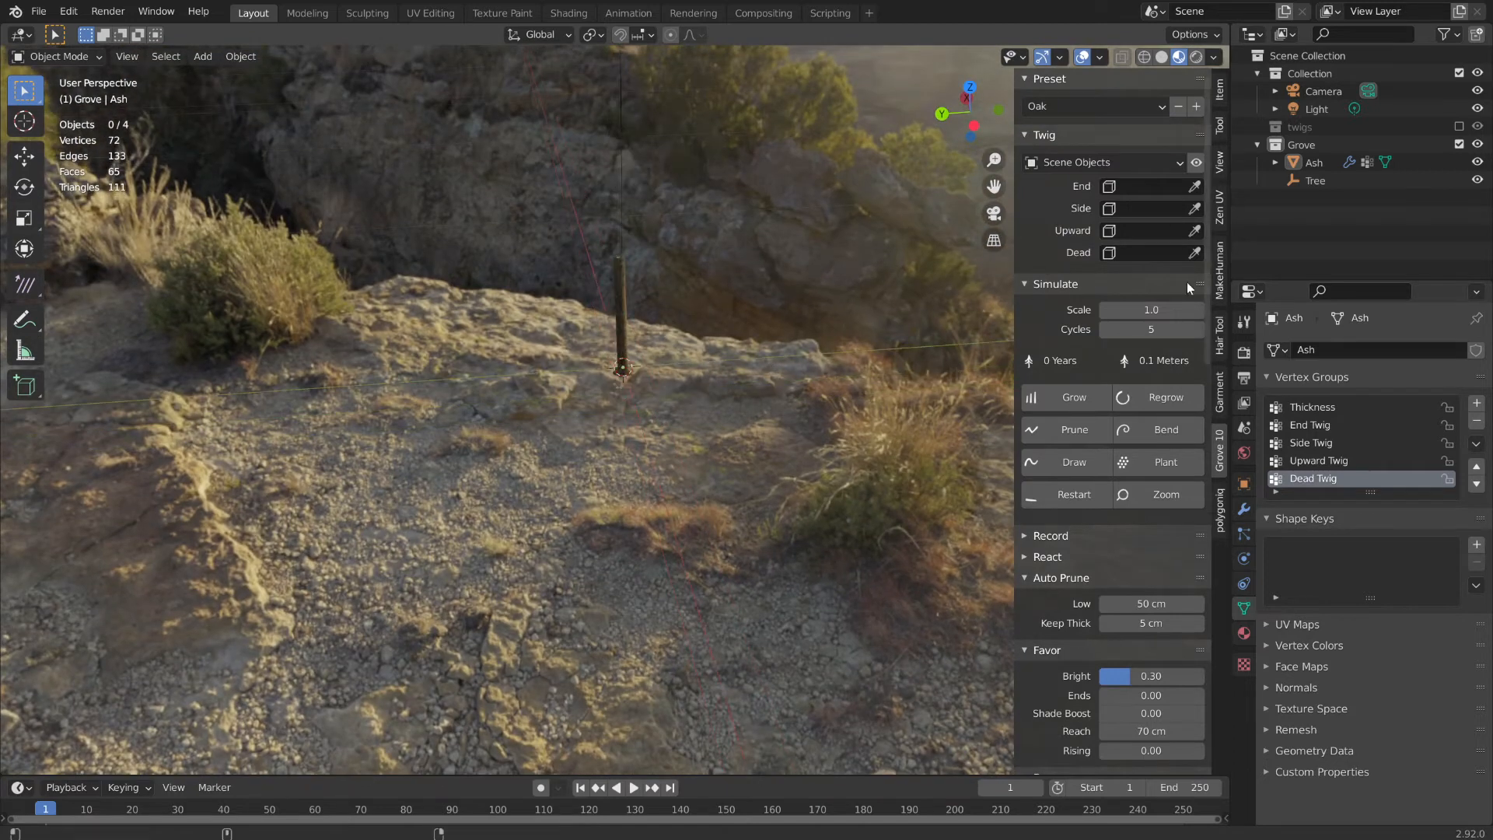
- Assign OakEuropeanApicalTwig as the grove's End twig and OakEuropeanLateralTwig as its Side twig
left_click(1148, 184)
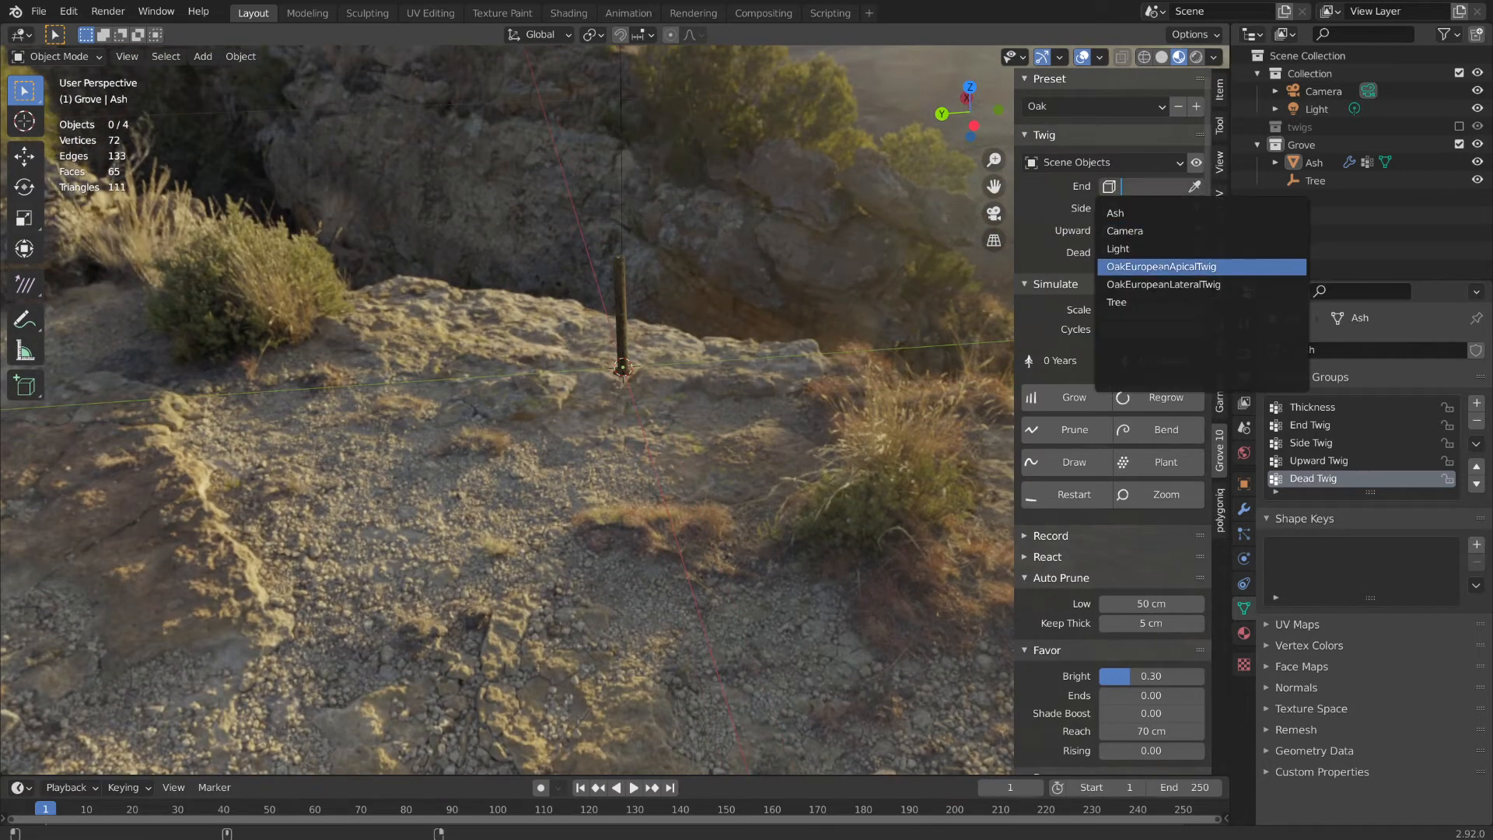
left_click(1170, 267)
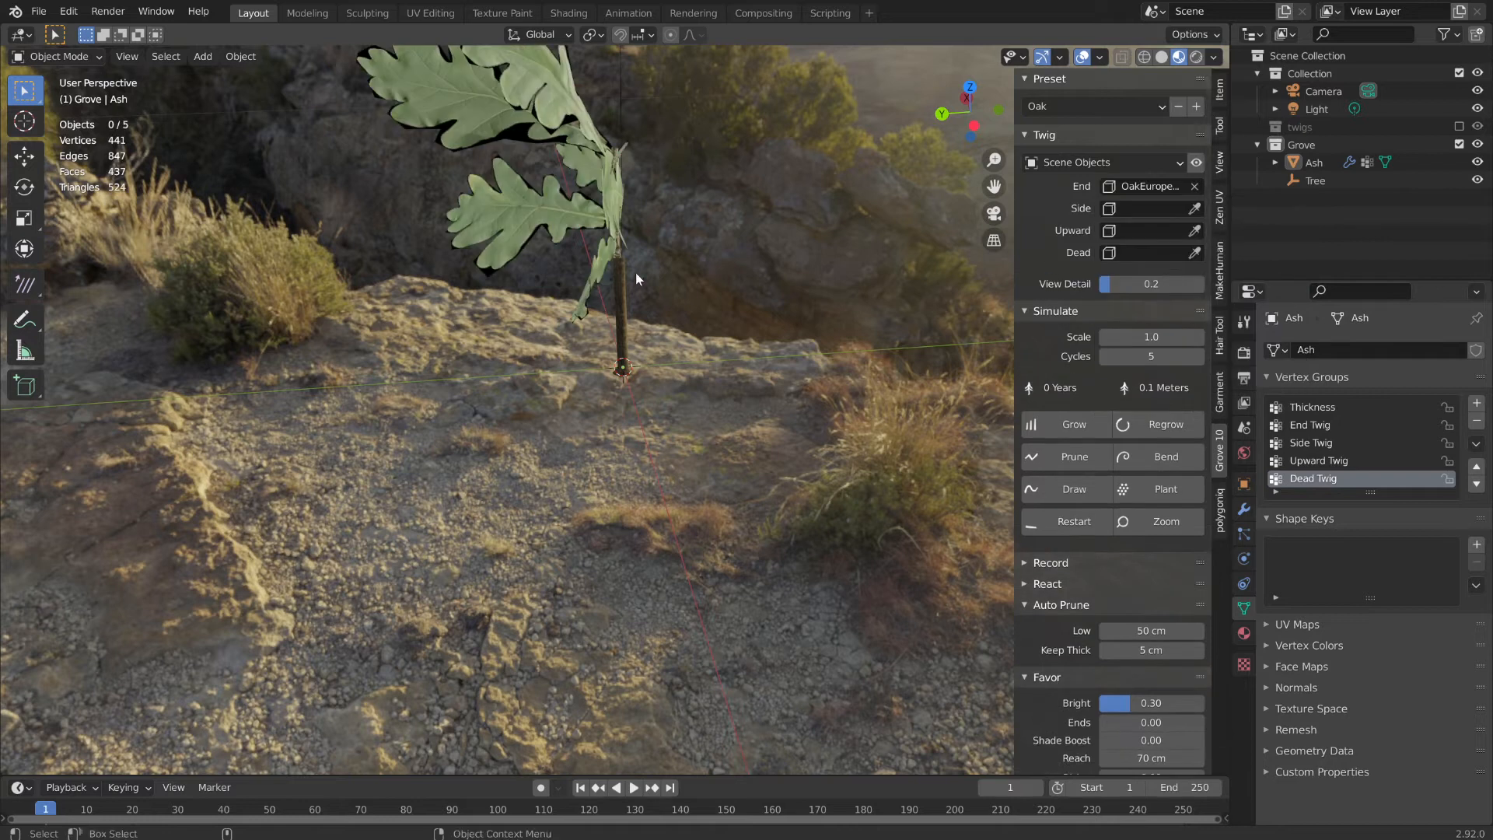
middle_click_drag(783, 293, 739, 404)
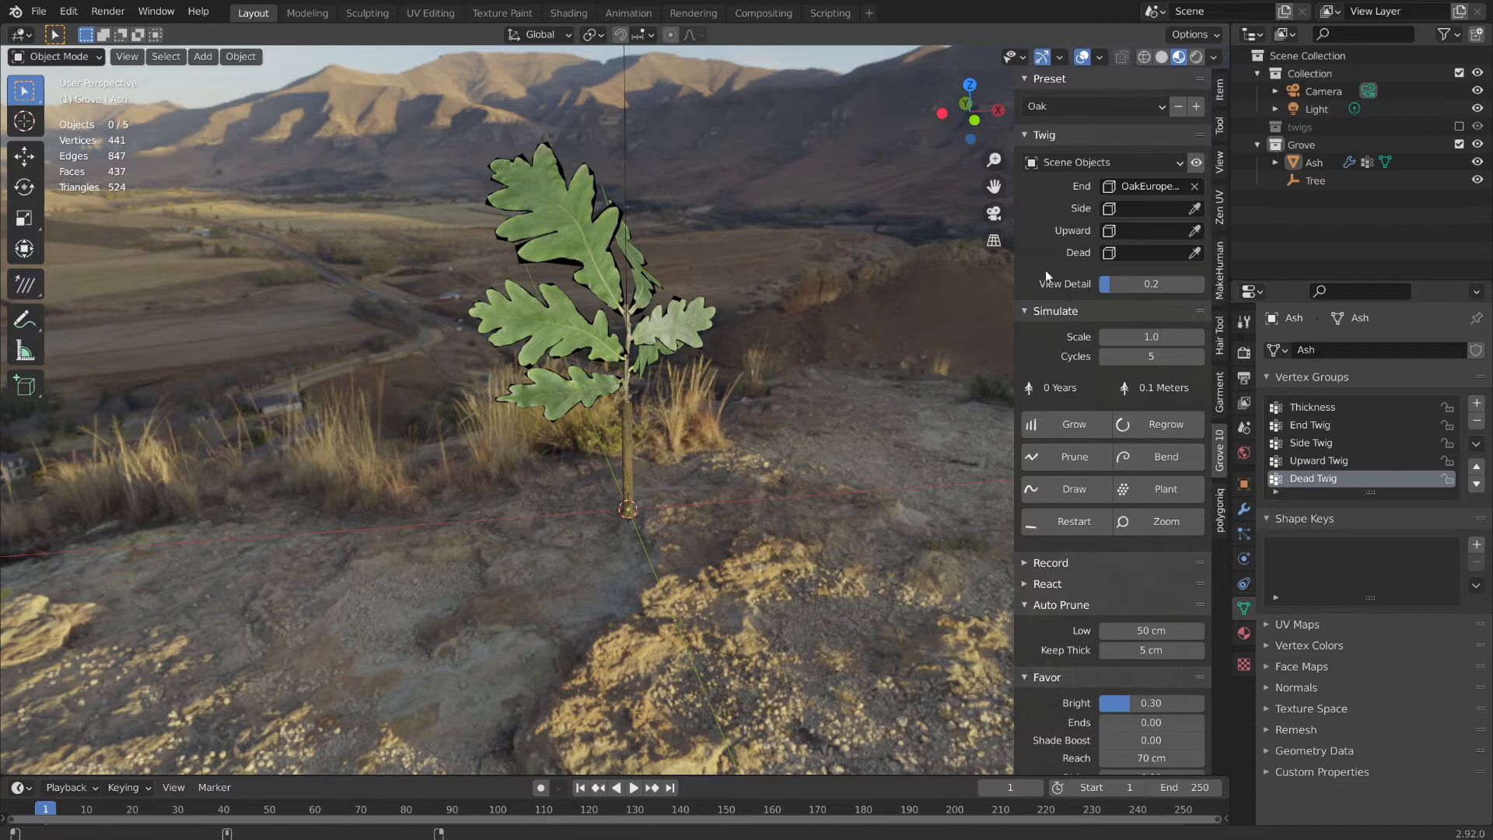
left_click(1131, 213)
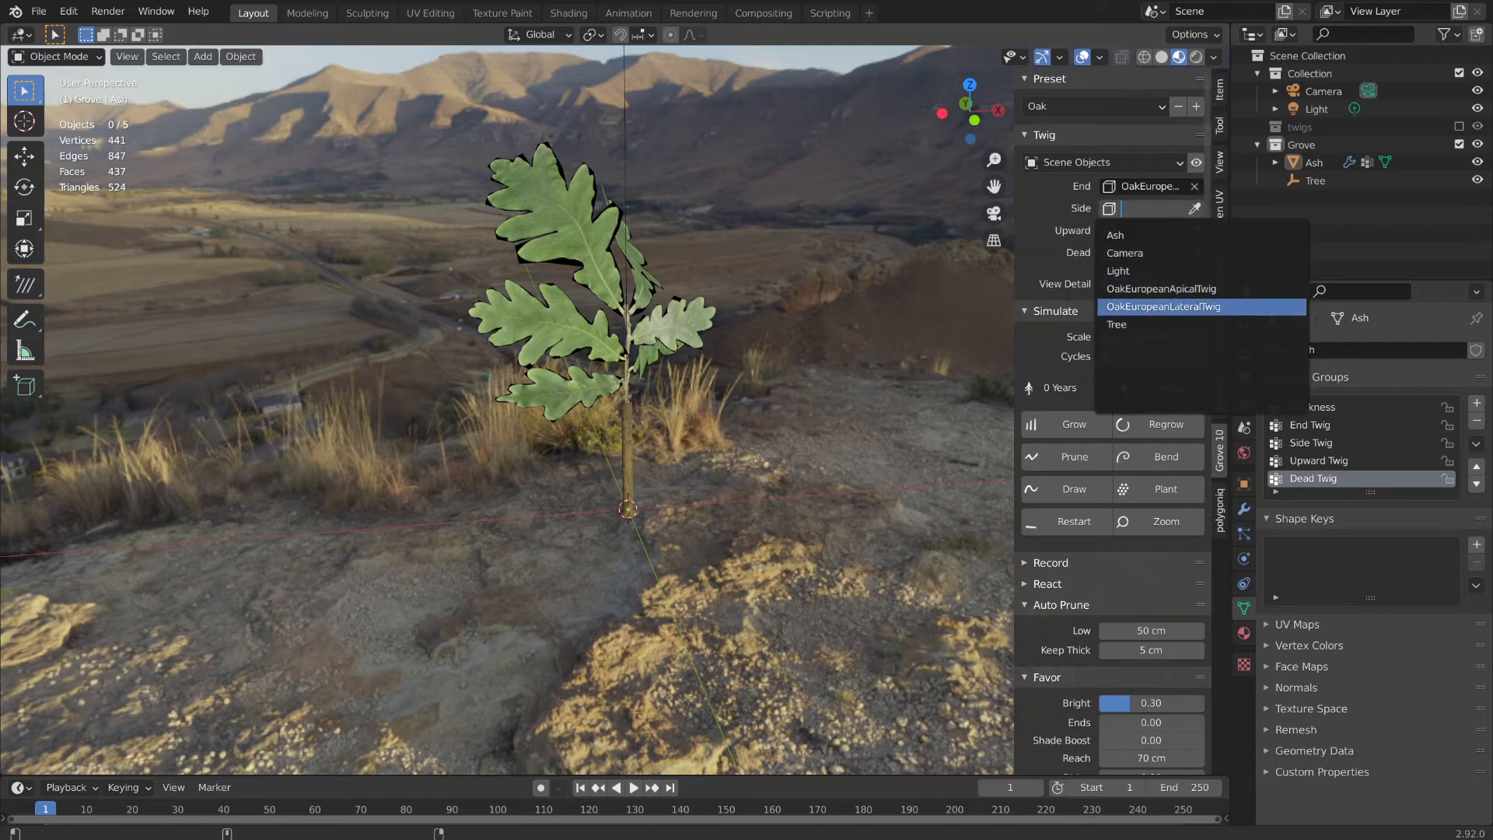
left_click(1185, 306)
scroll(739, 319, "down", 3)
middle_click_drag(739, 318, 761, 422)
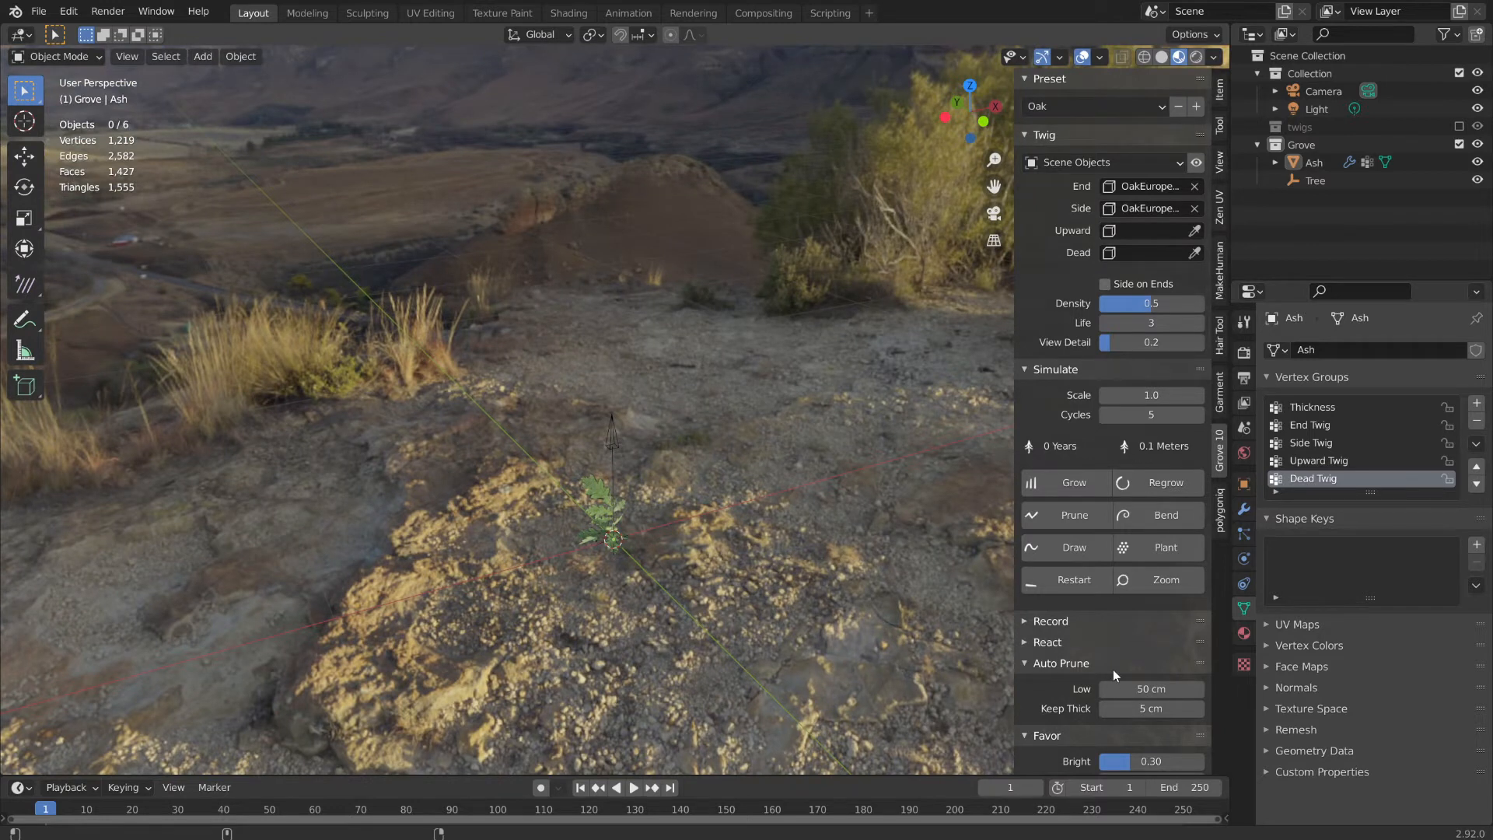
- Grow the new oak by 5 cycles and inspect its leafy branches up close
scroll(1121, 552, "down", 5)
scroll(1120, 552, "down", 19)
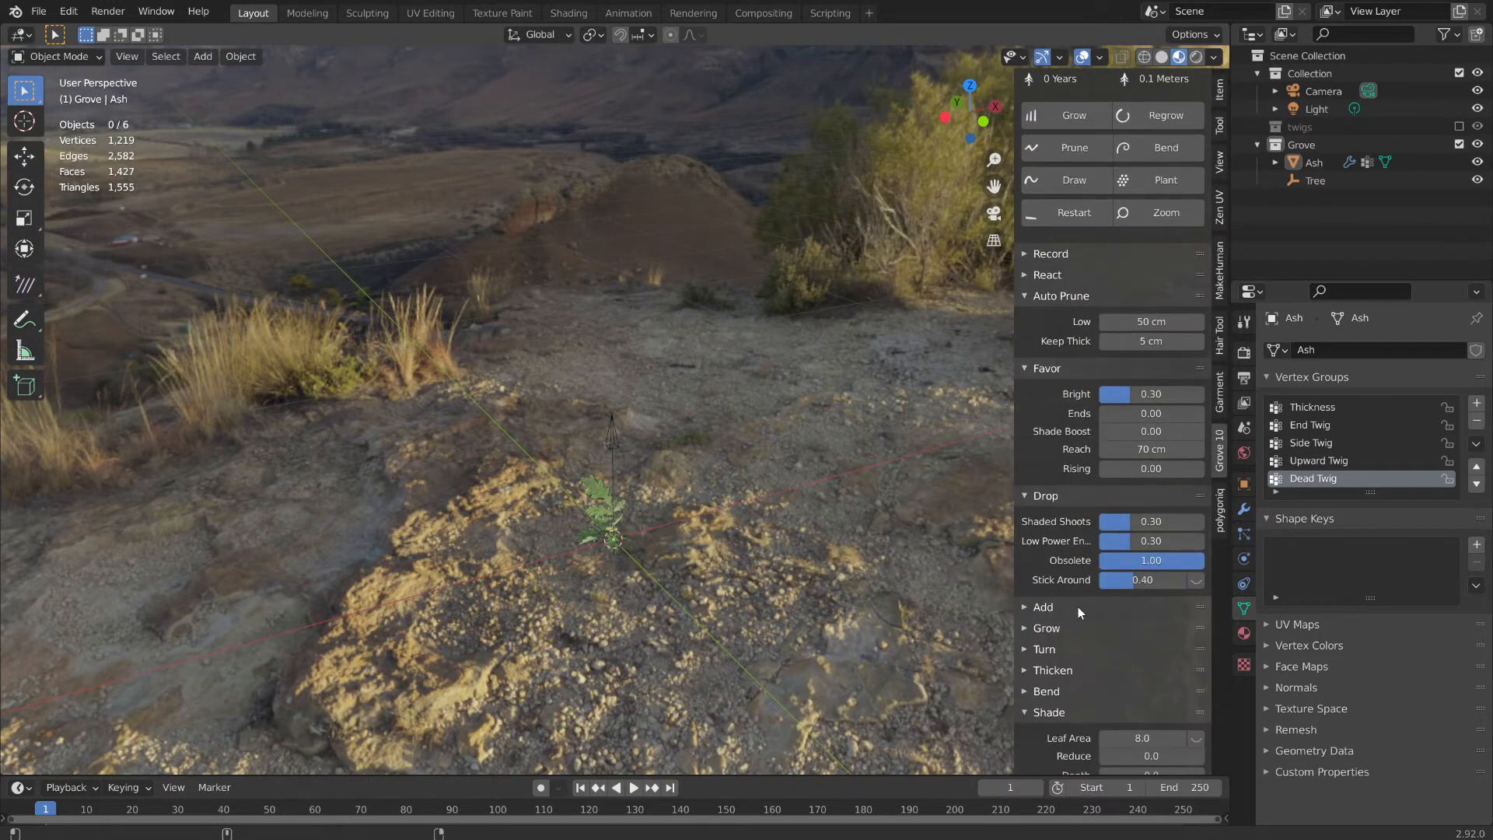
scroll(1078, 606, "down", 2)
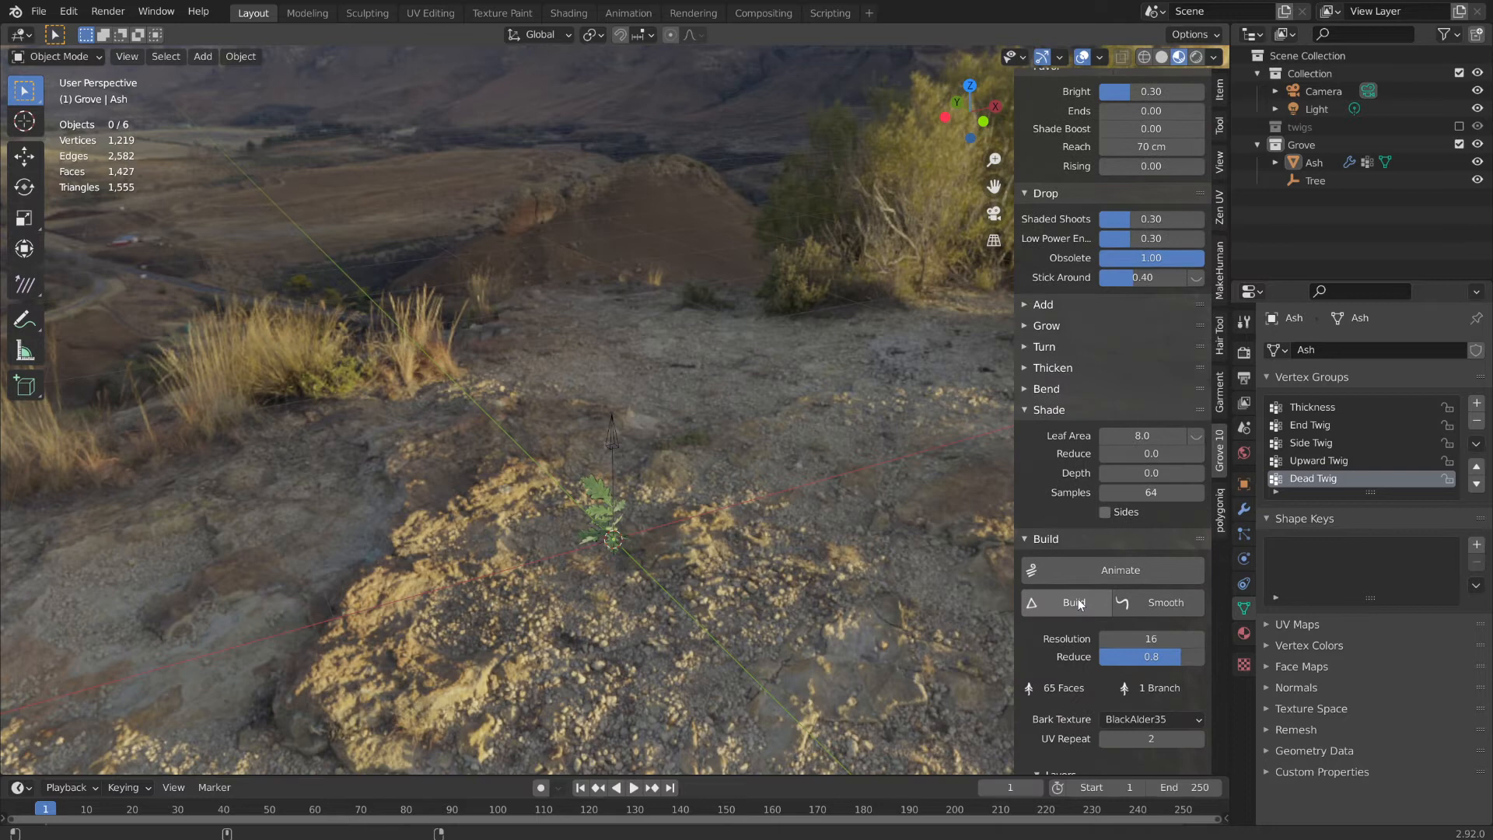
scroll(1131, 434, "up", 20)
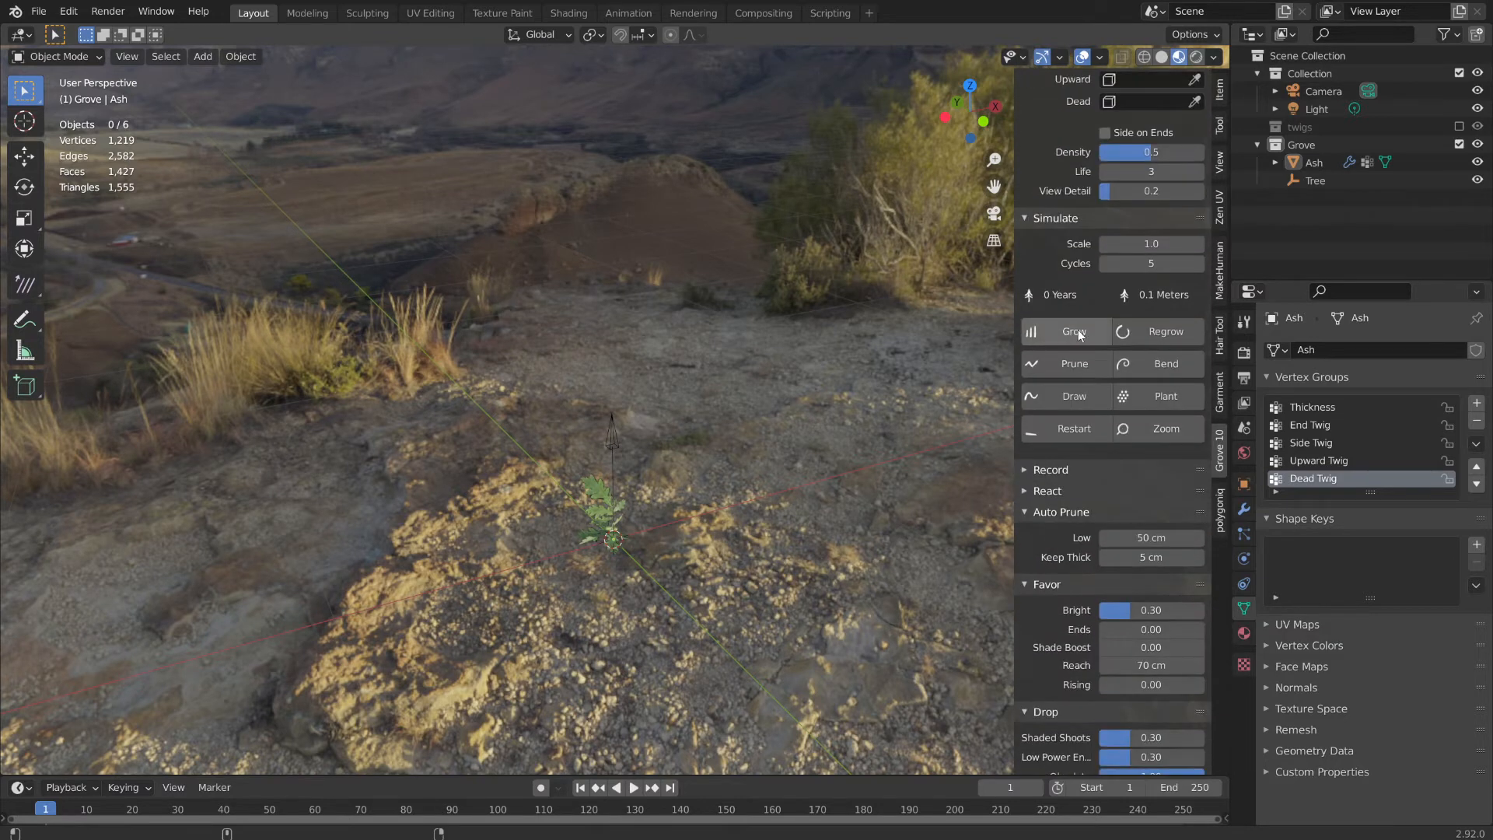
left_click(1081, 333)
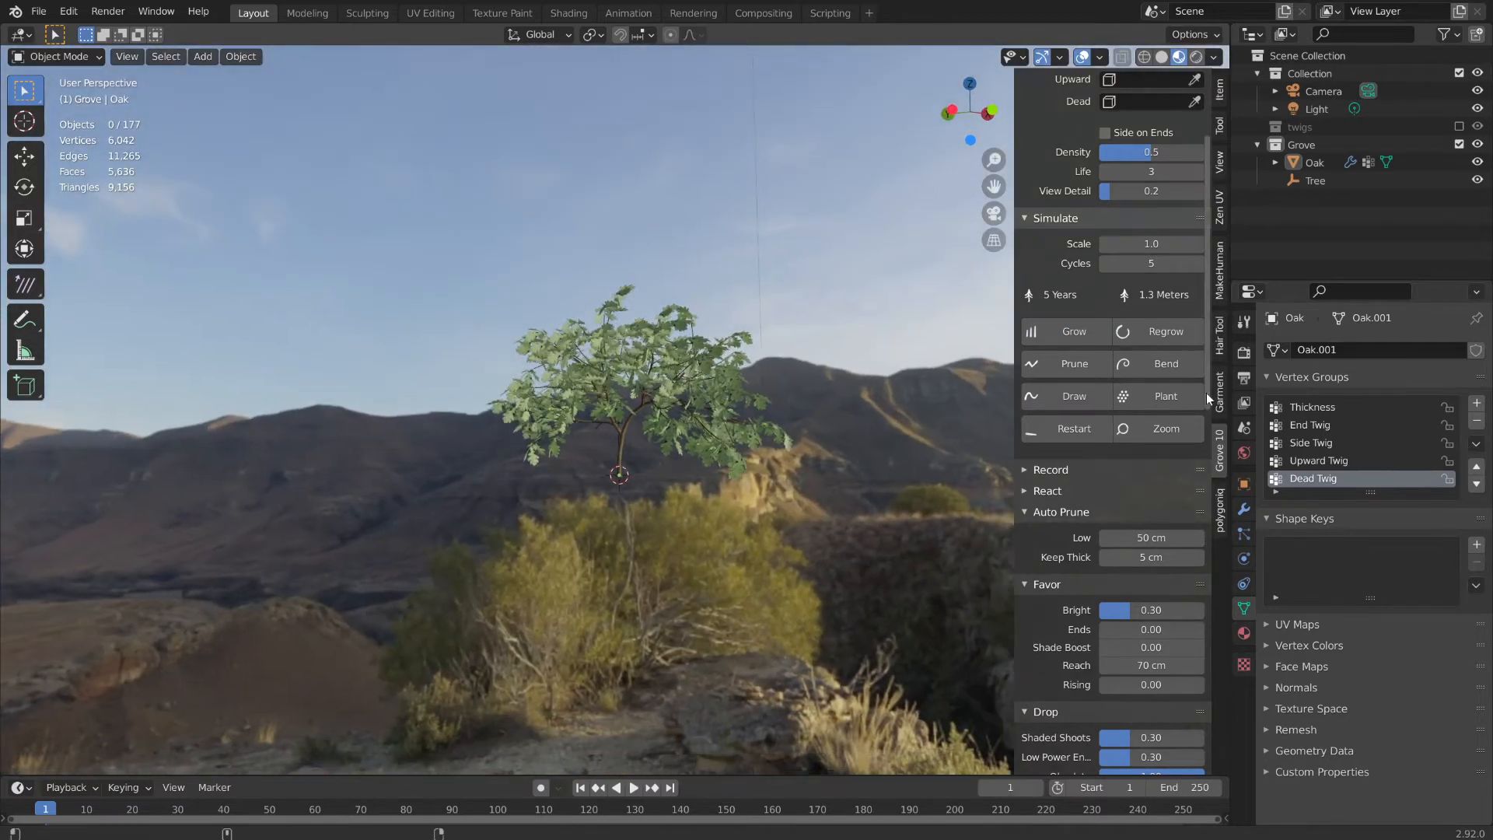
scroll(558, 520, "up", 6)
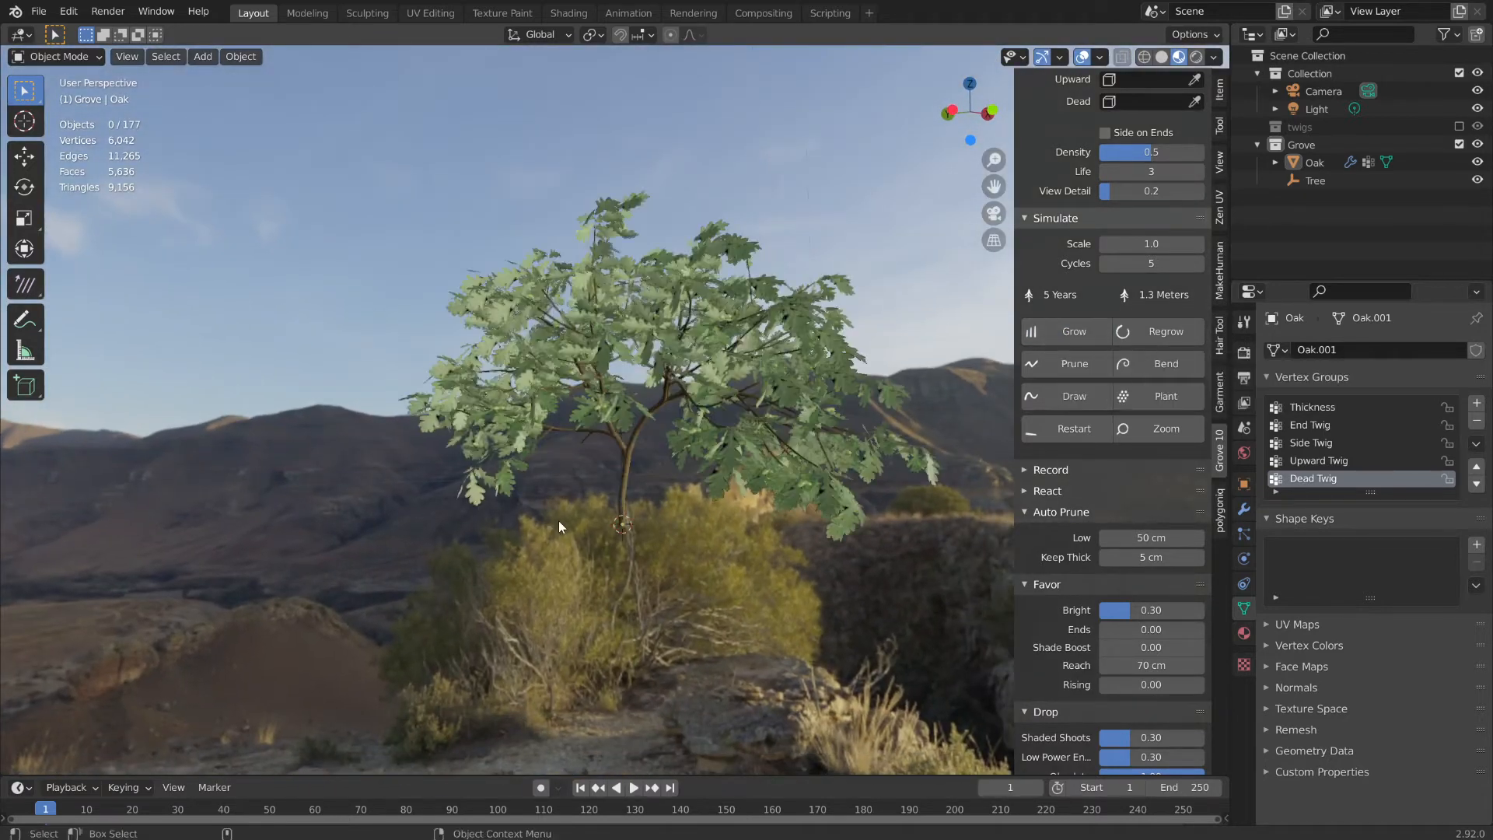
left_click_drag(609, 532, 601, 444, "alt")
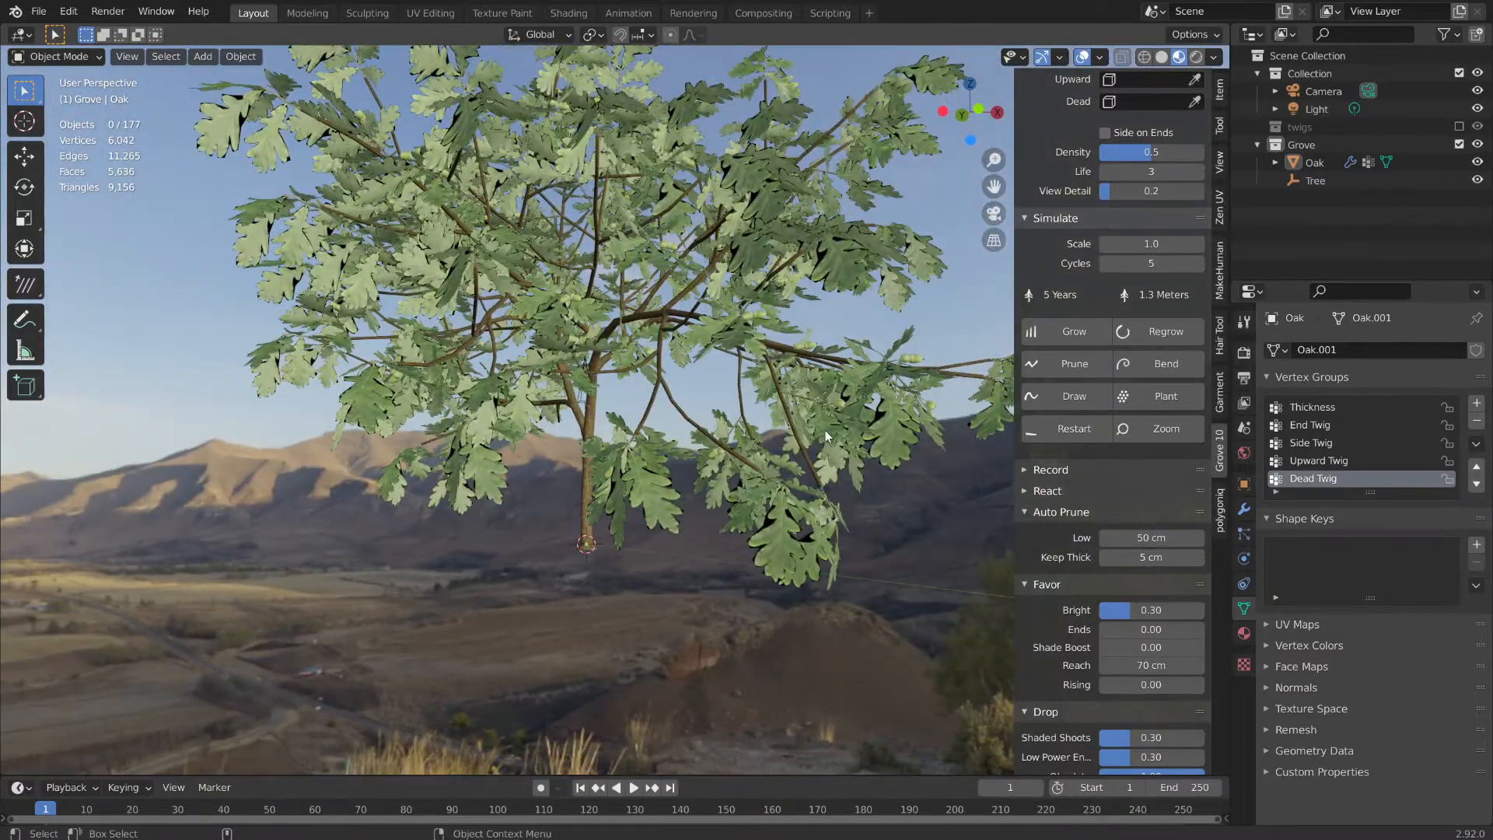
left_click_drag(954, 486, 895, 483, "alt")
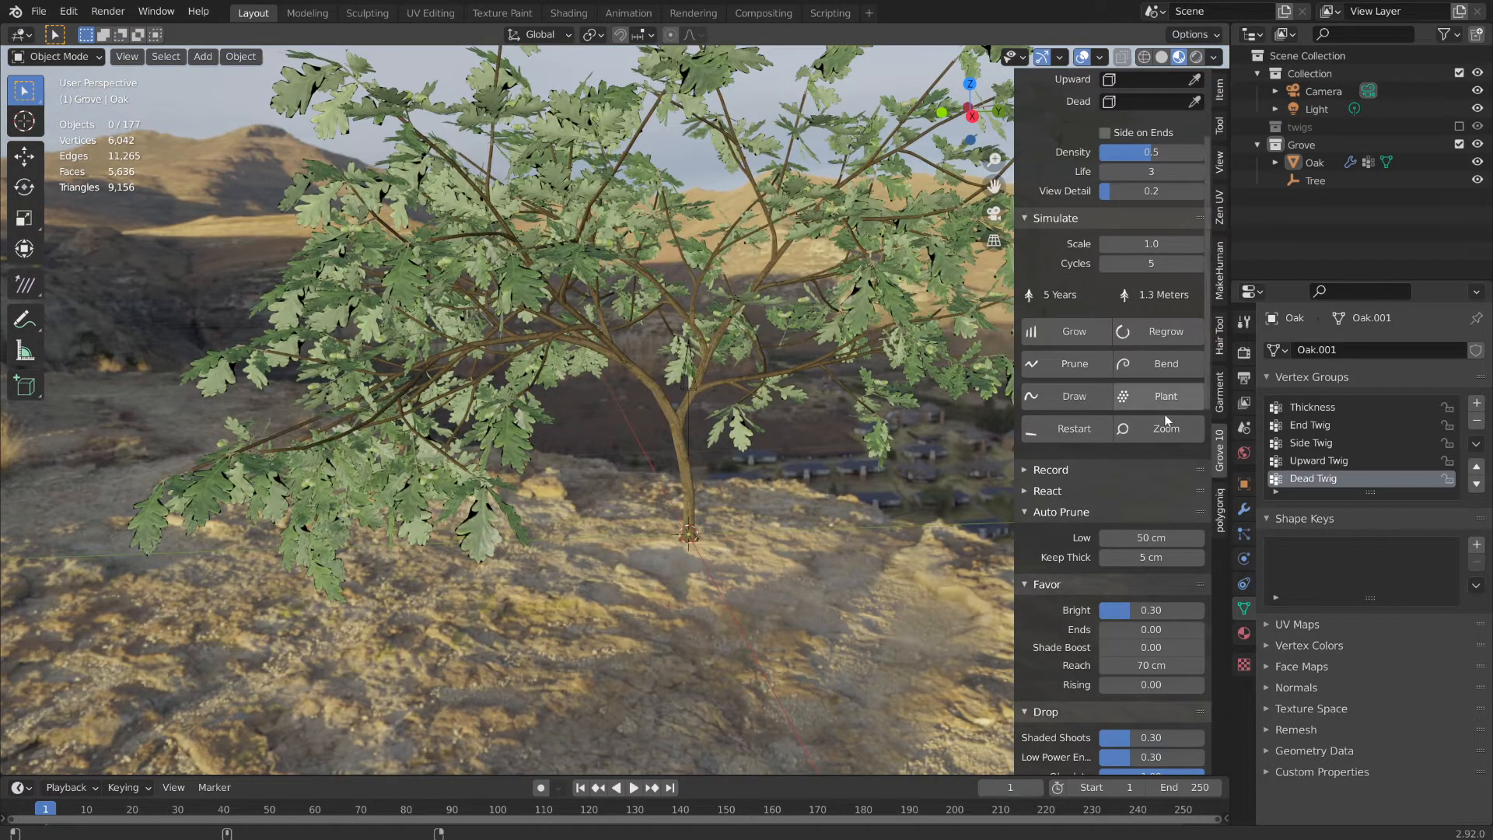
- Set the branch tip thickness in the Thicken settings to 1 cm and regrow the oak
scroll(1120, 508, "down", 2)
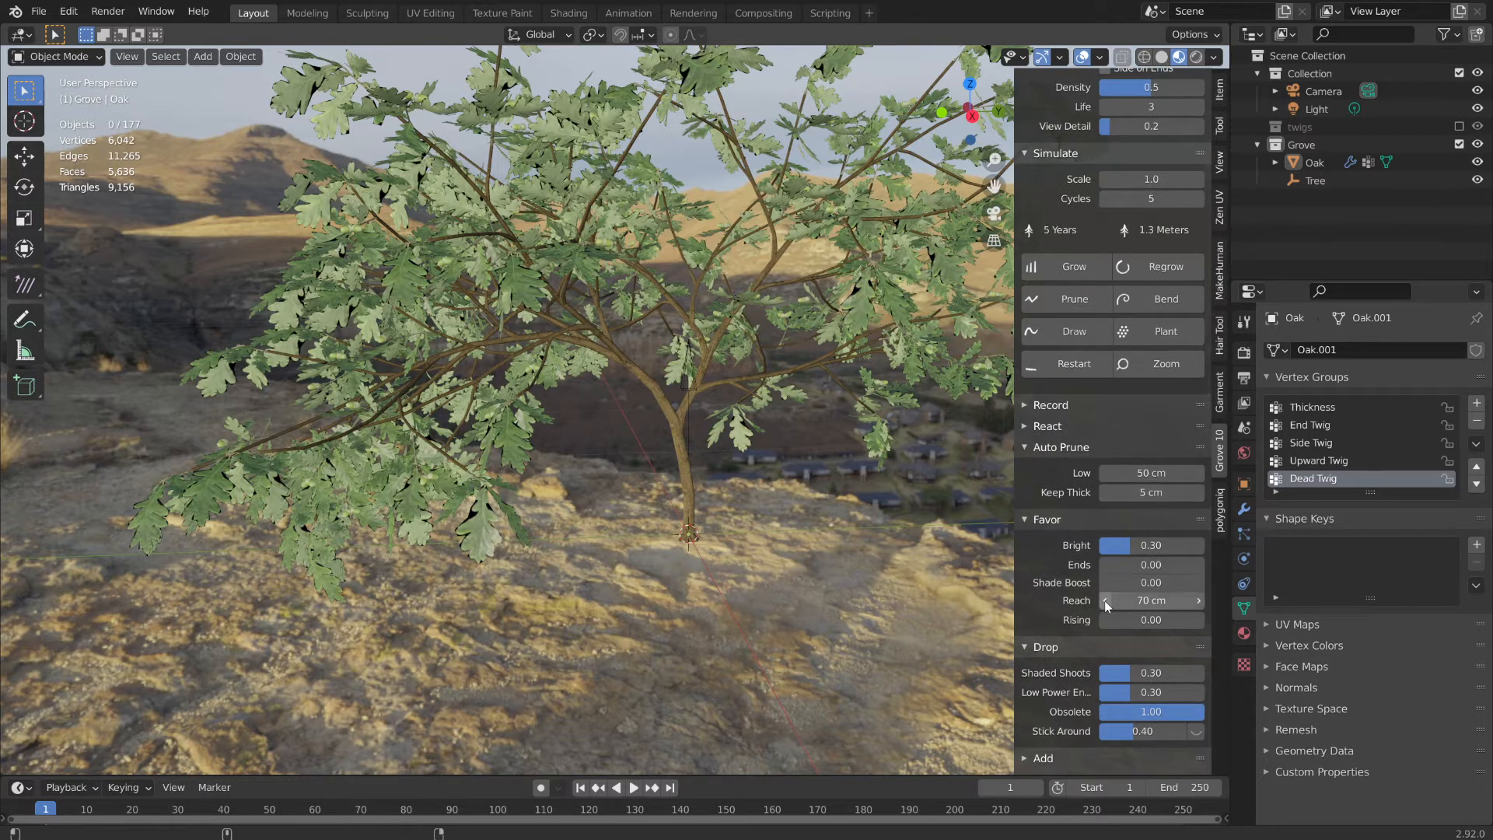
scroll(1057, 608, "down", 6)
scroll(1057, 596, "down", 2)
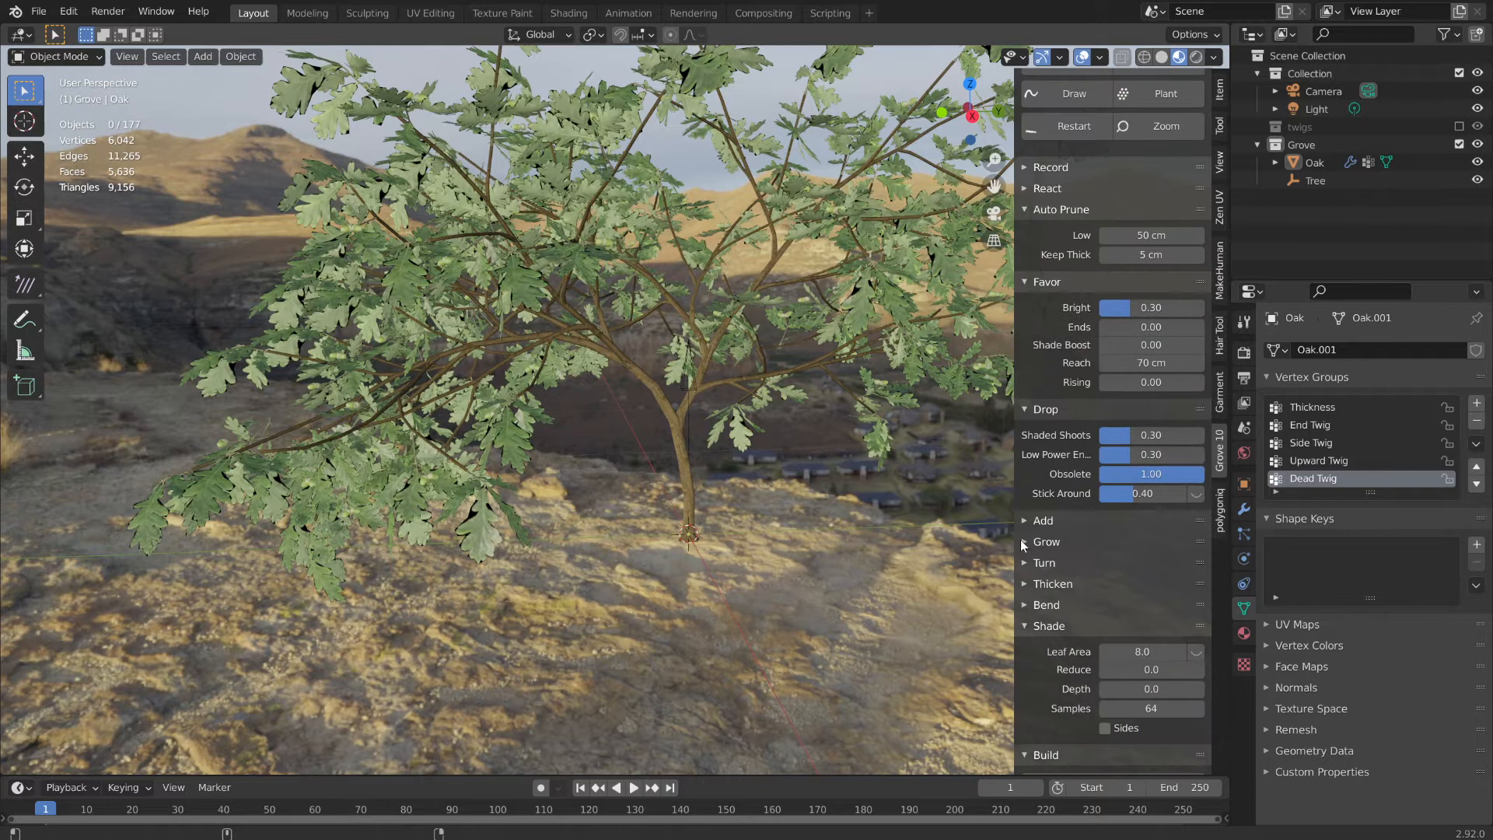
left_click(1042, 584)
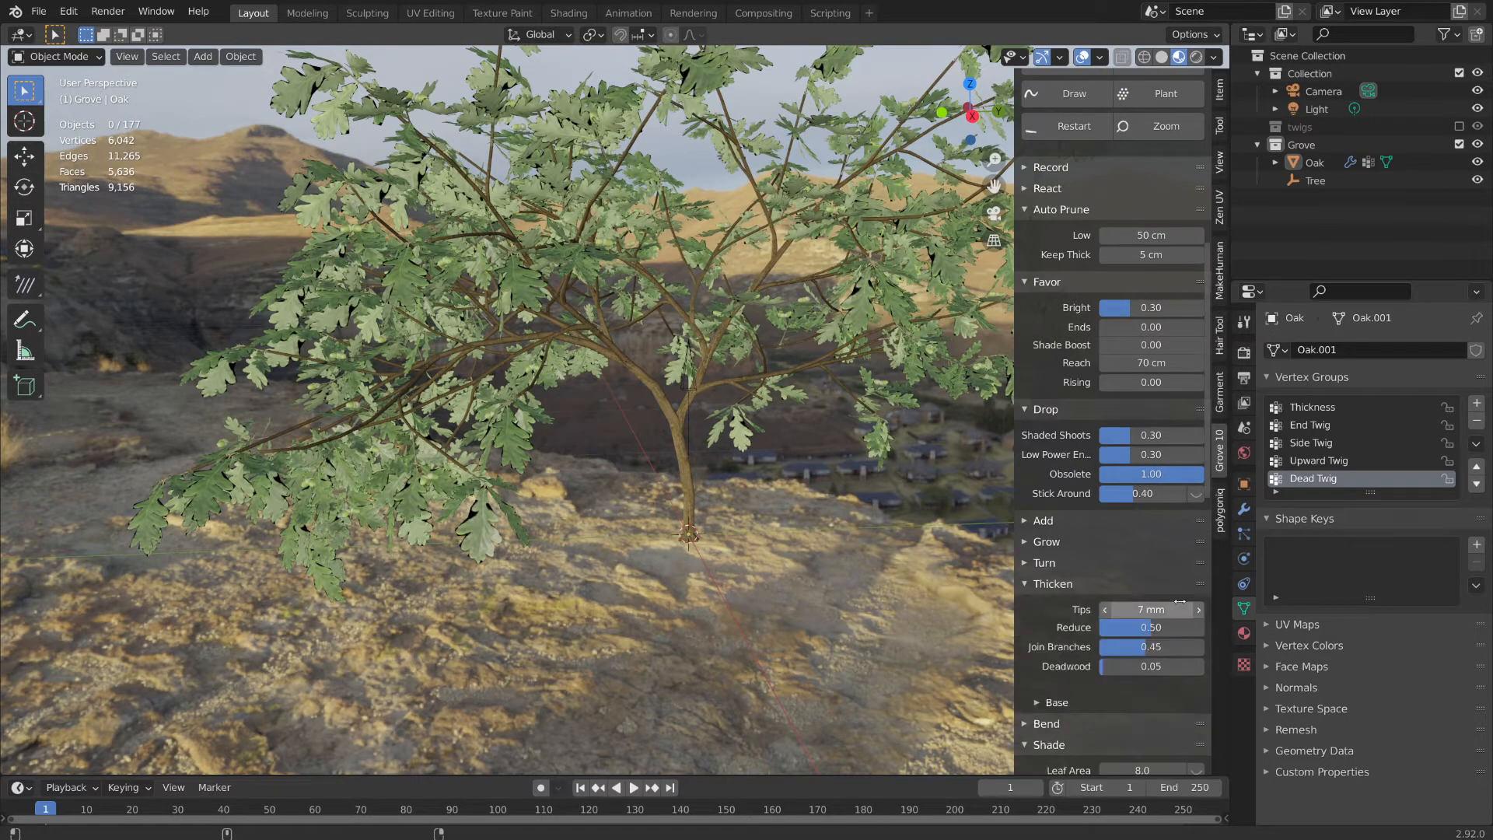
left_click(1141, 610)
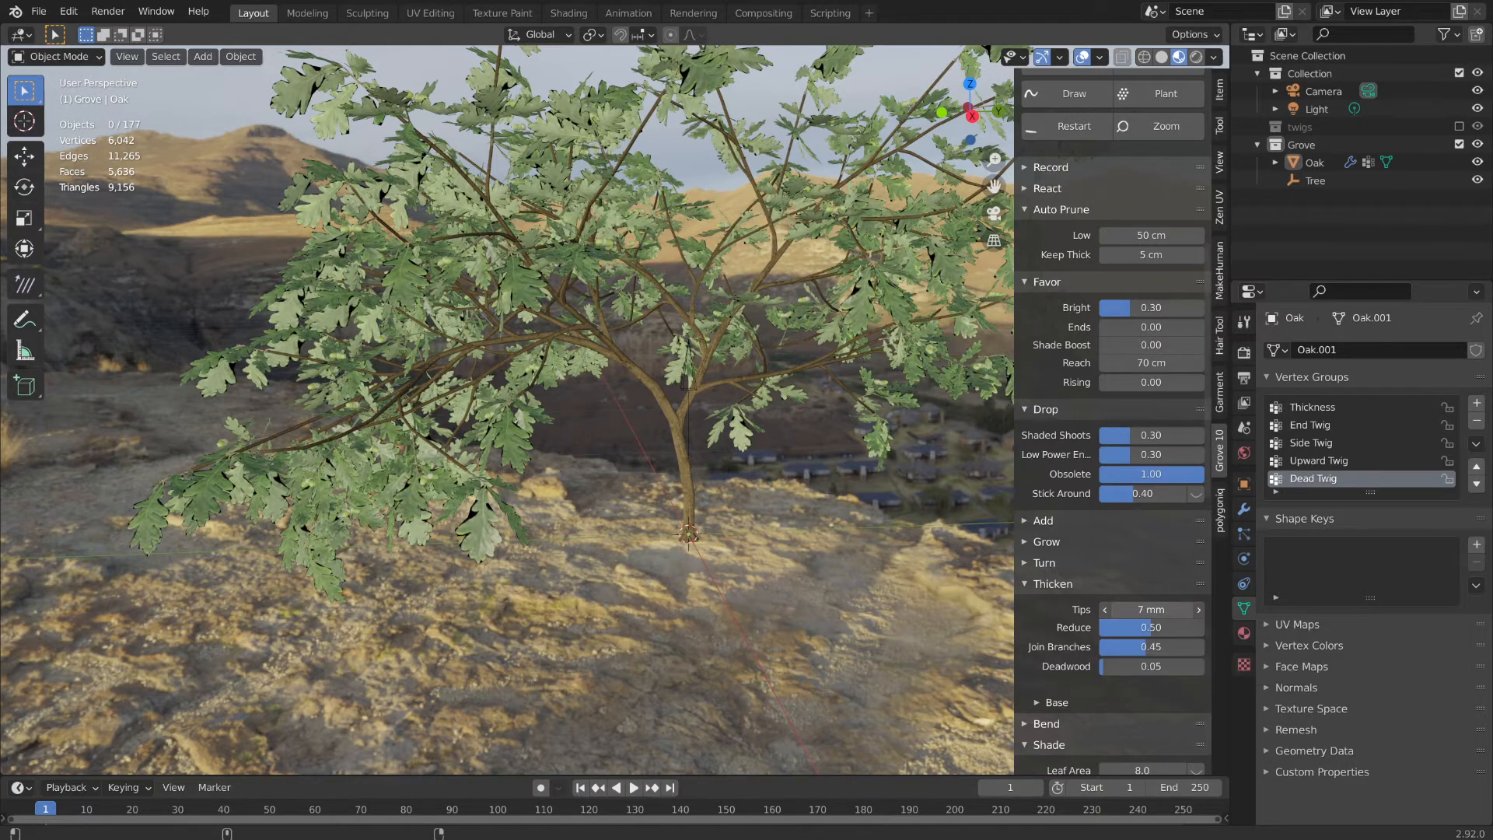
type("1")
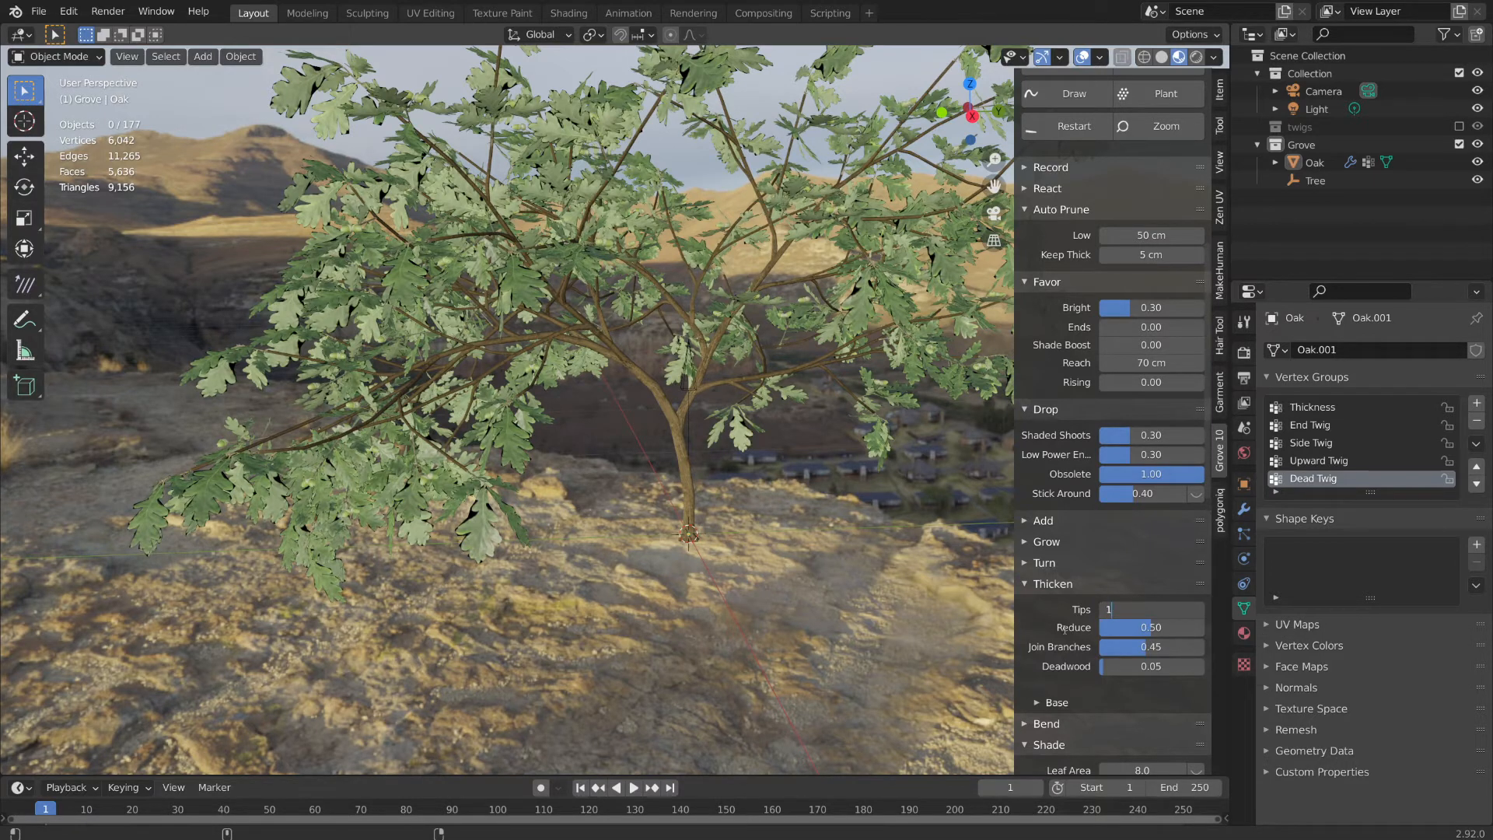
type(" m")
key("Return")
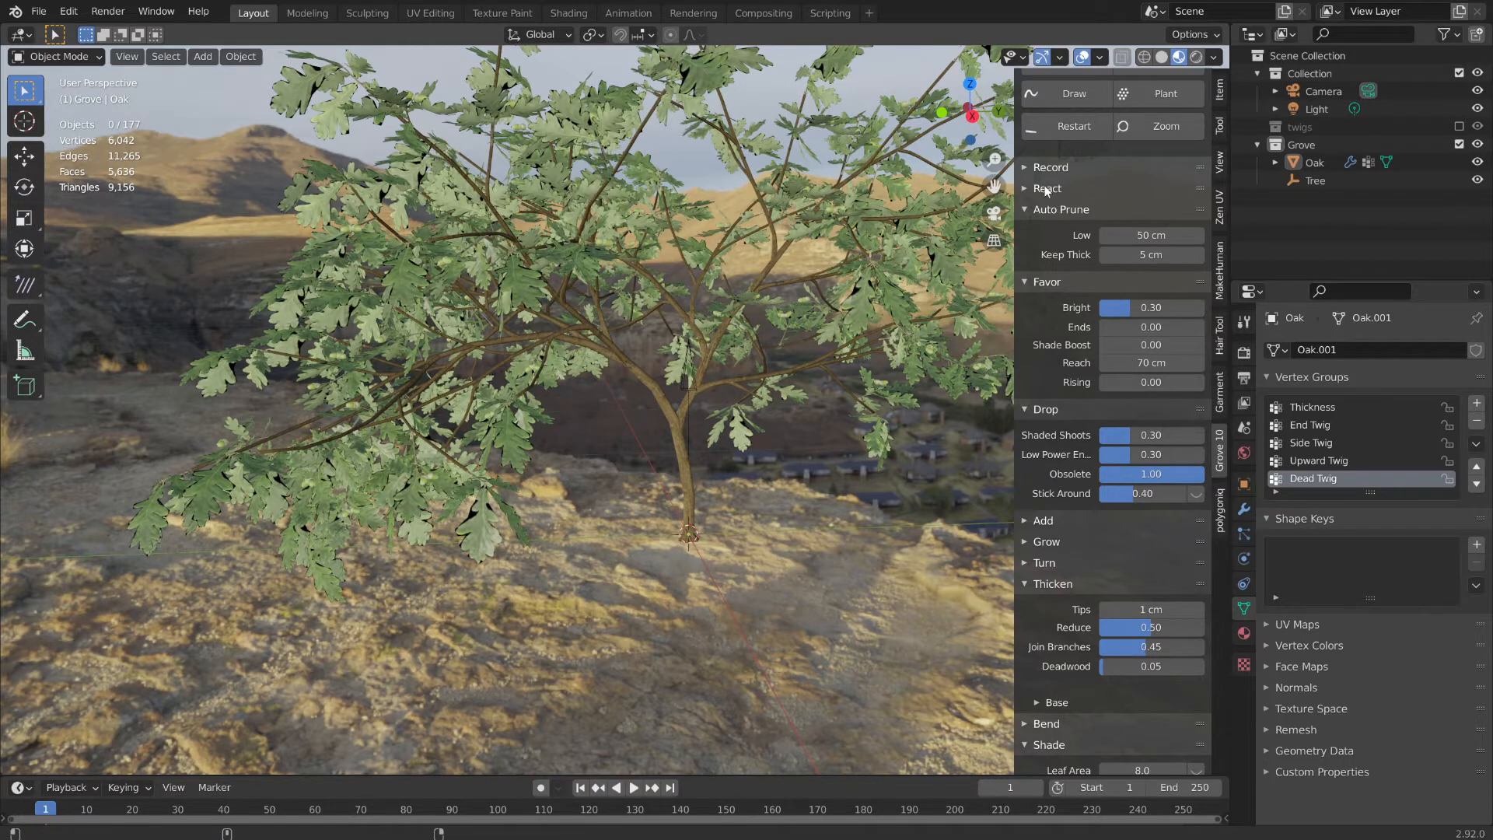
scroll(1063, 345, "up", 4)
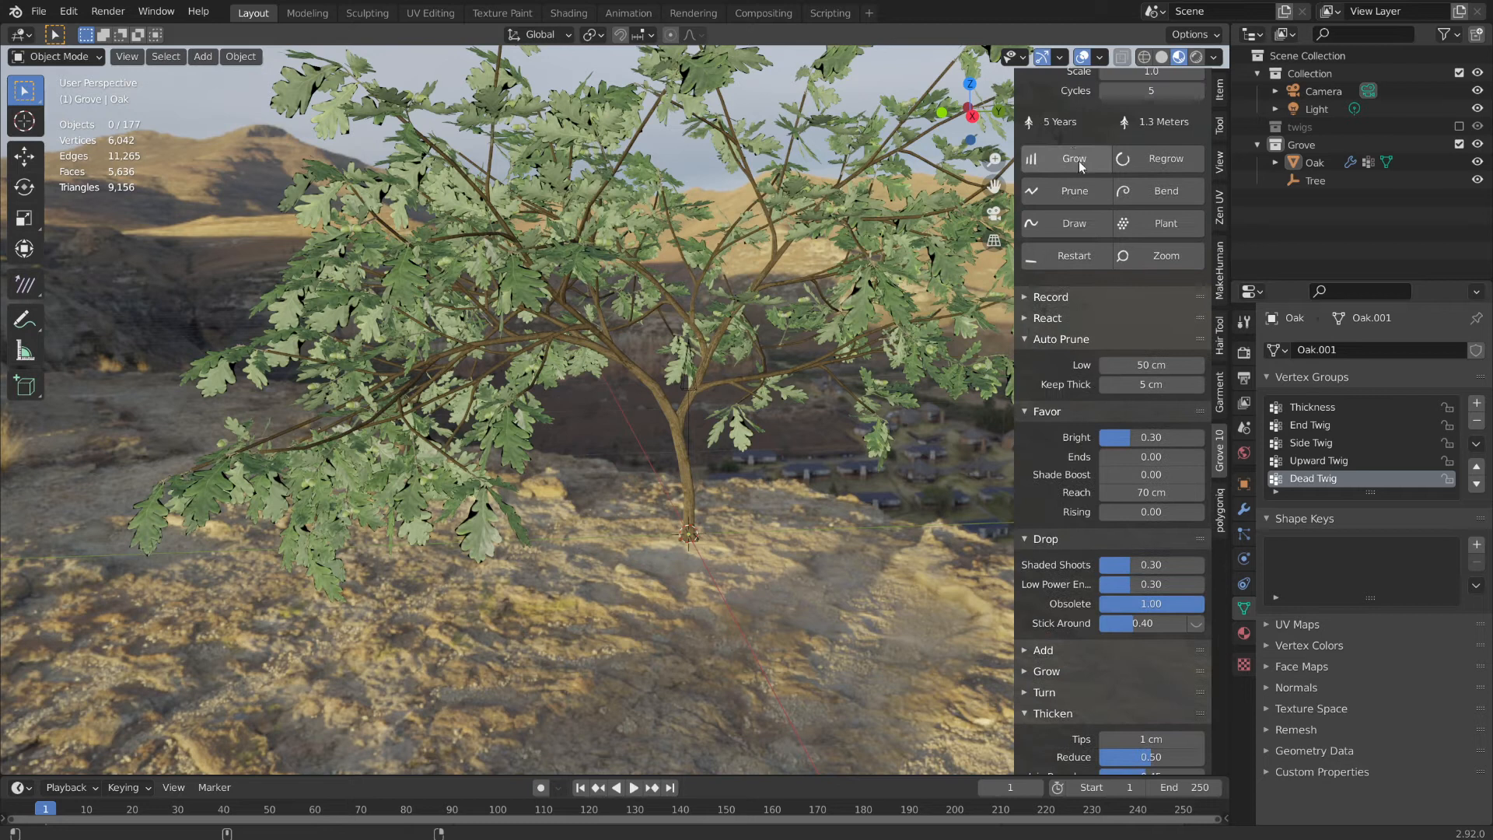
left_click(1187, 159)
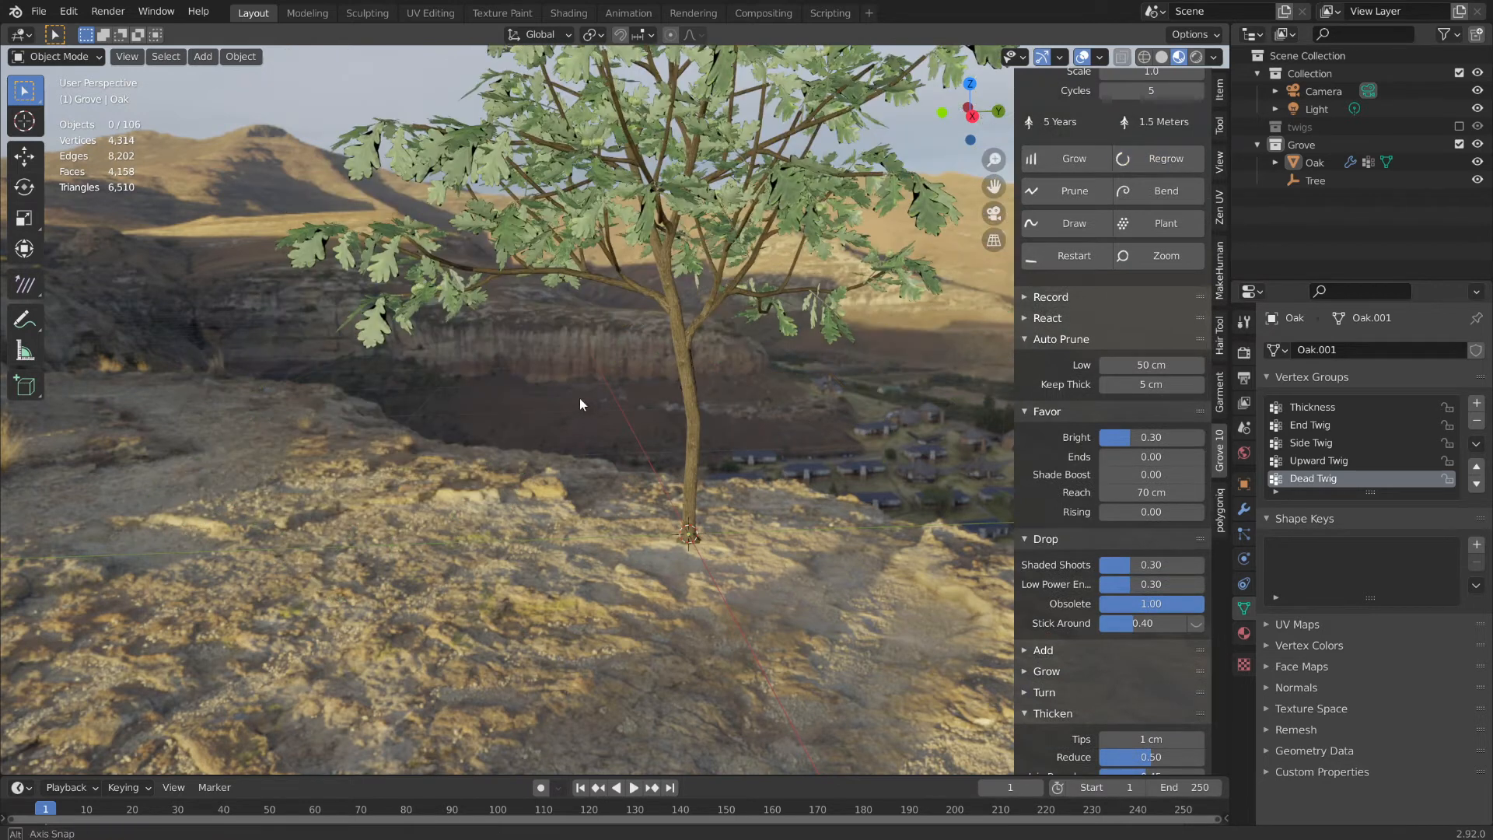
mouse_move(581, 399)
middle_mouse_down()
mouse_move(644, 346)
mouse_move(468, 394)
mouse_move(460, 383)
mouse_move(595, 393)
middle_mouse_up()
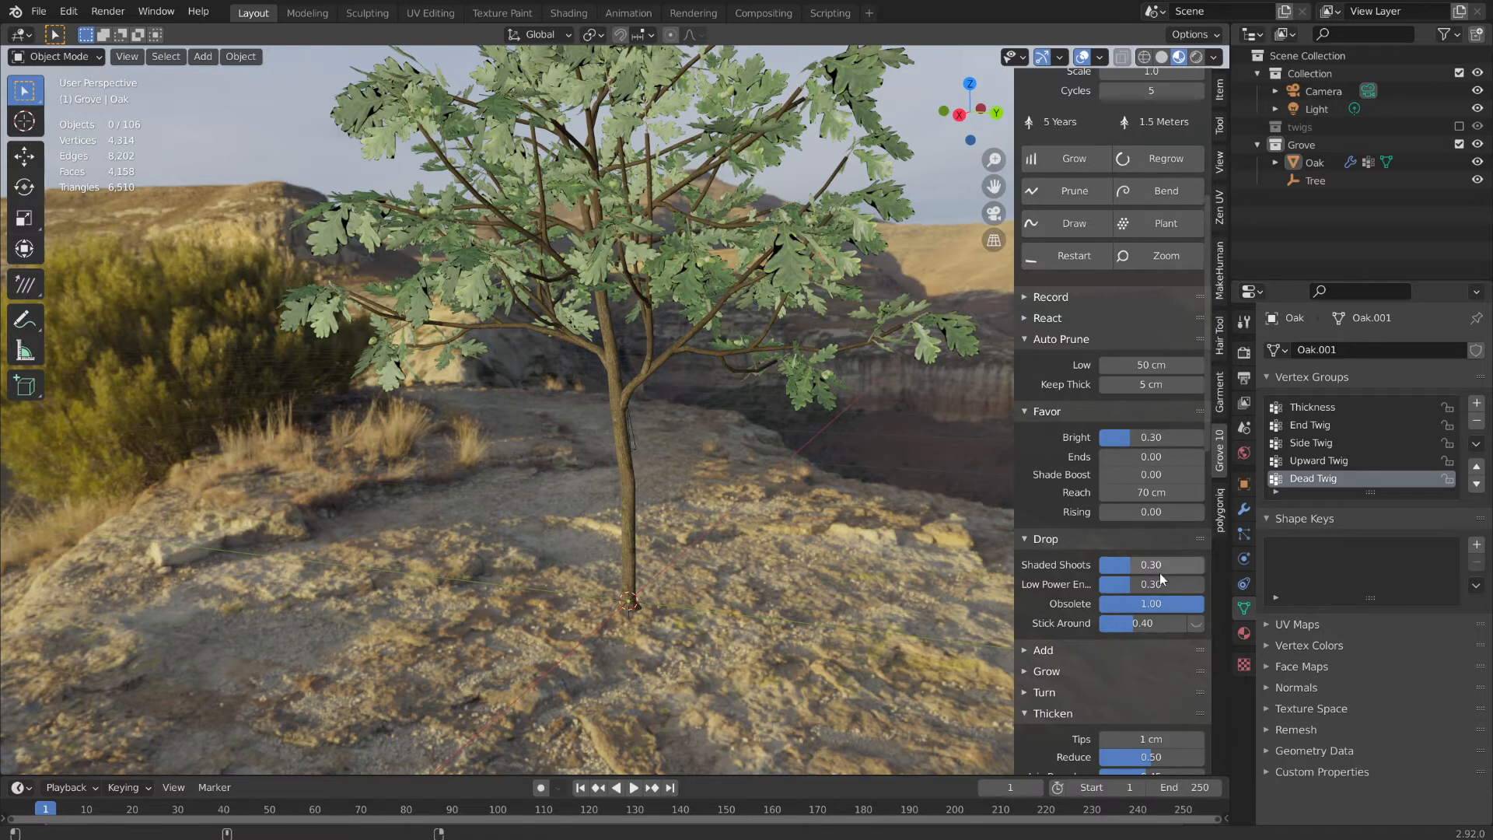
- Reduce the Thicken tip thickness to 5 mm and regrow the oak
scroll(1143, 663, "down", 2)
scroll(1144, 663, "down", 3)
left_click(1150, 629)
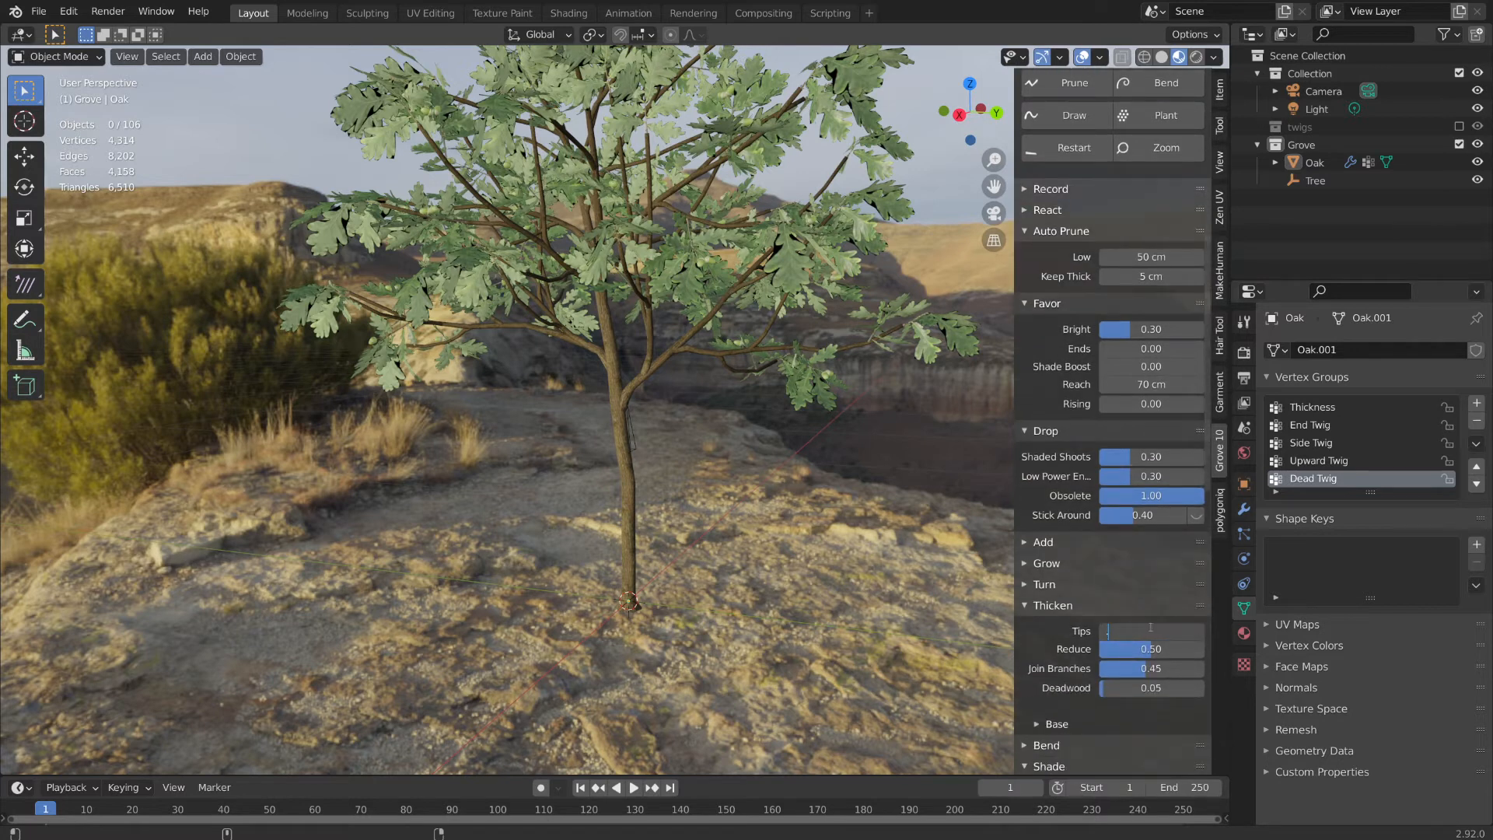
key("Return")
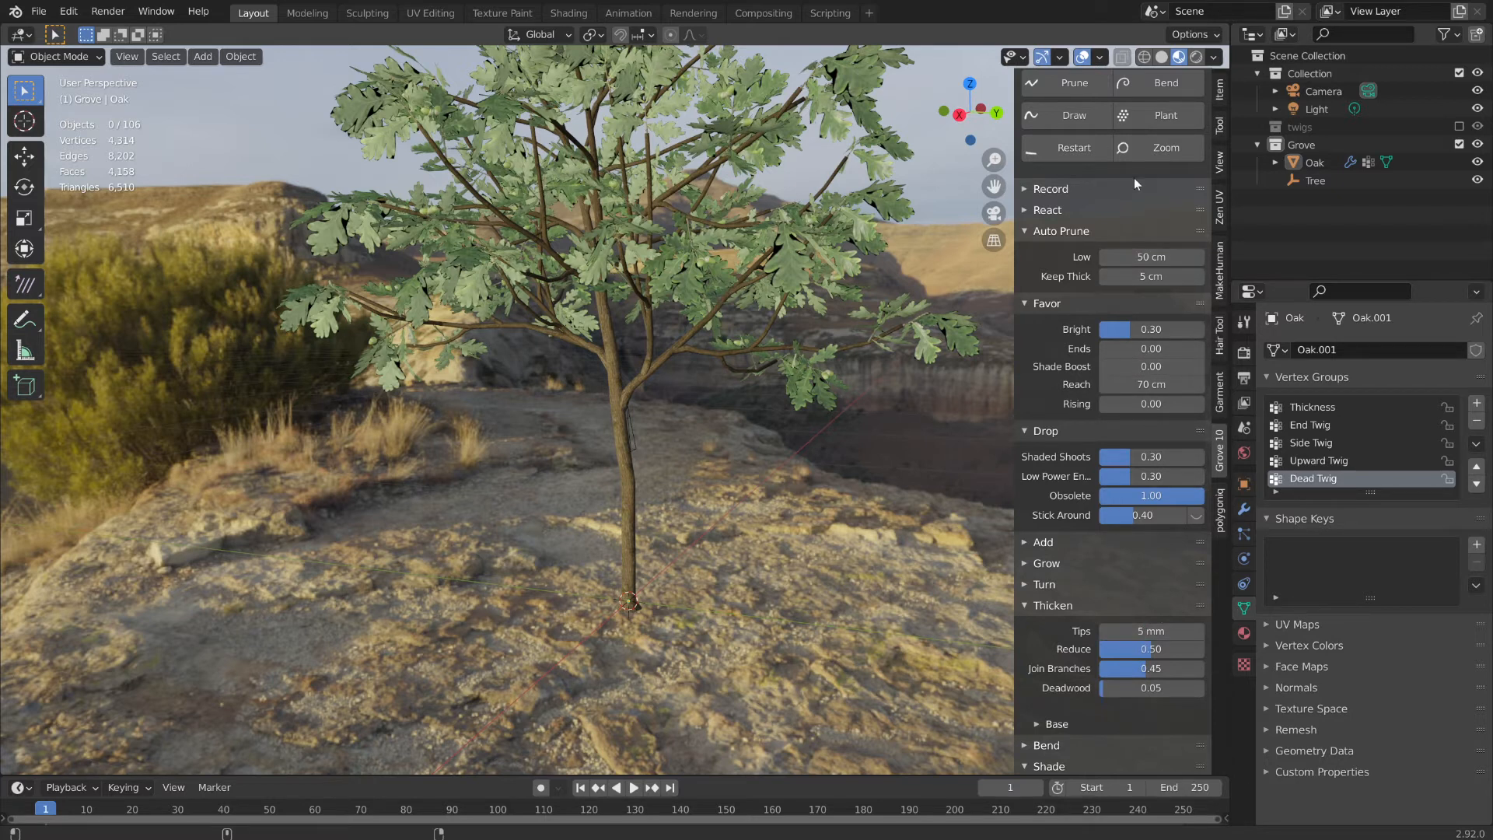
scroll(1140, 195, "up", 2)
left_click(1159, 110)
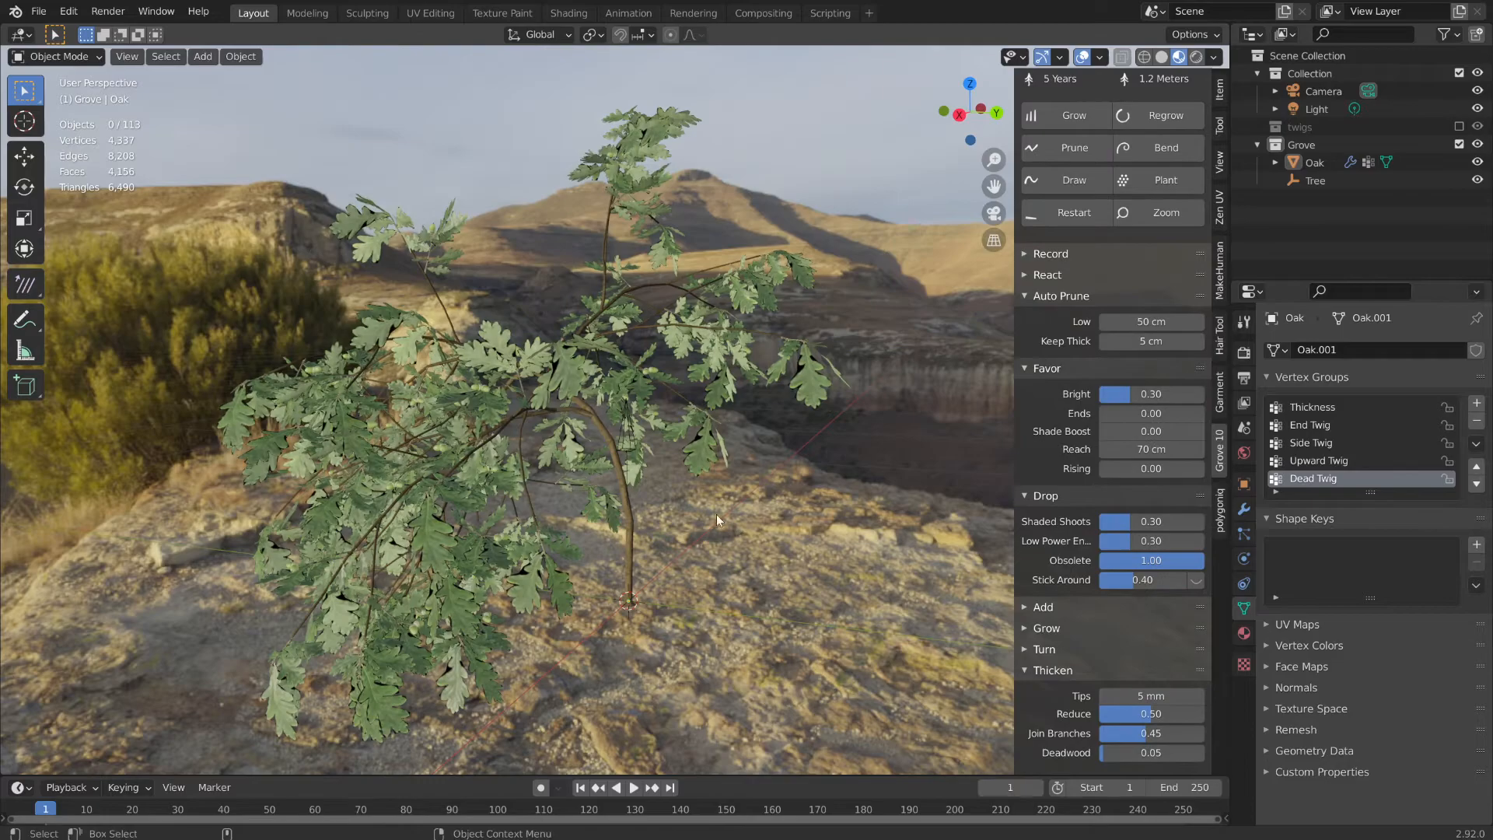
- Examine how the thinner branches of the regrown oak bend, viewing the tree from several angles and distances
middle_click_drag(763, 599, 824, 514)
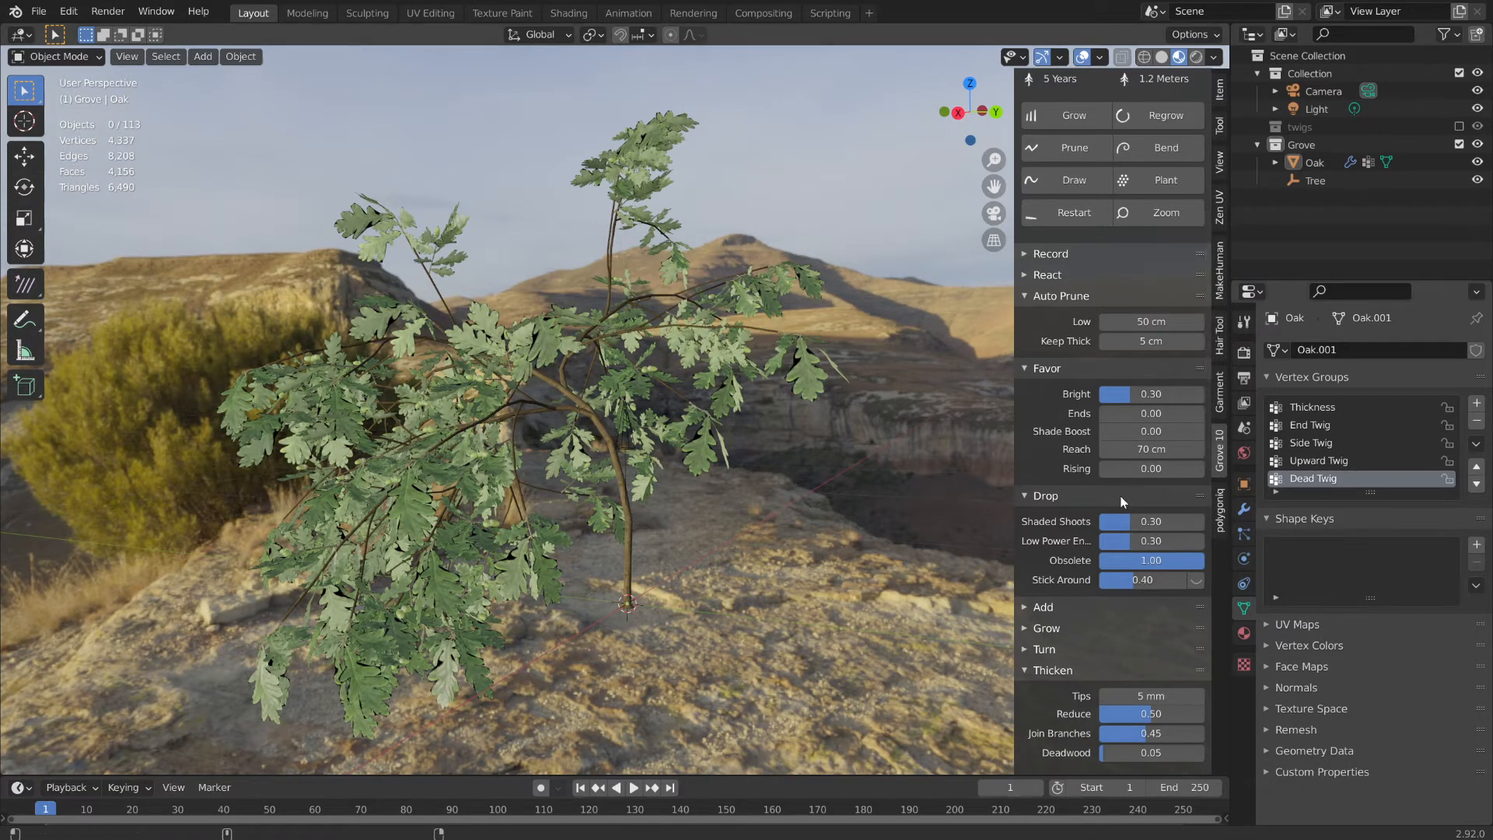
middle_click_drag(740, 520, 714, 505)
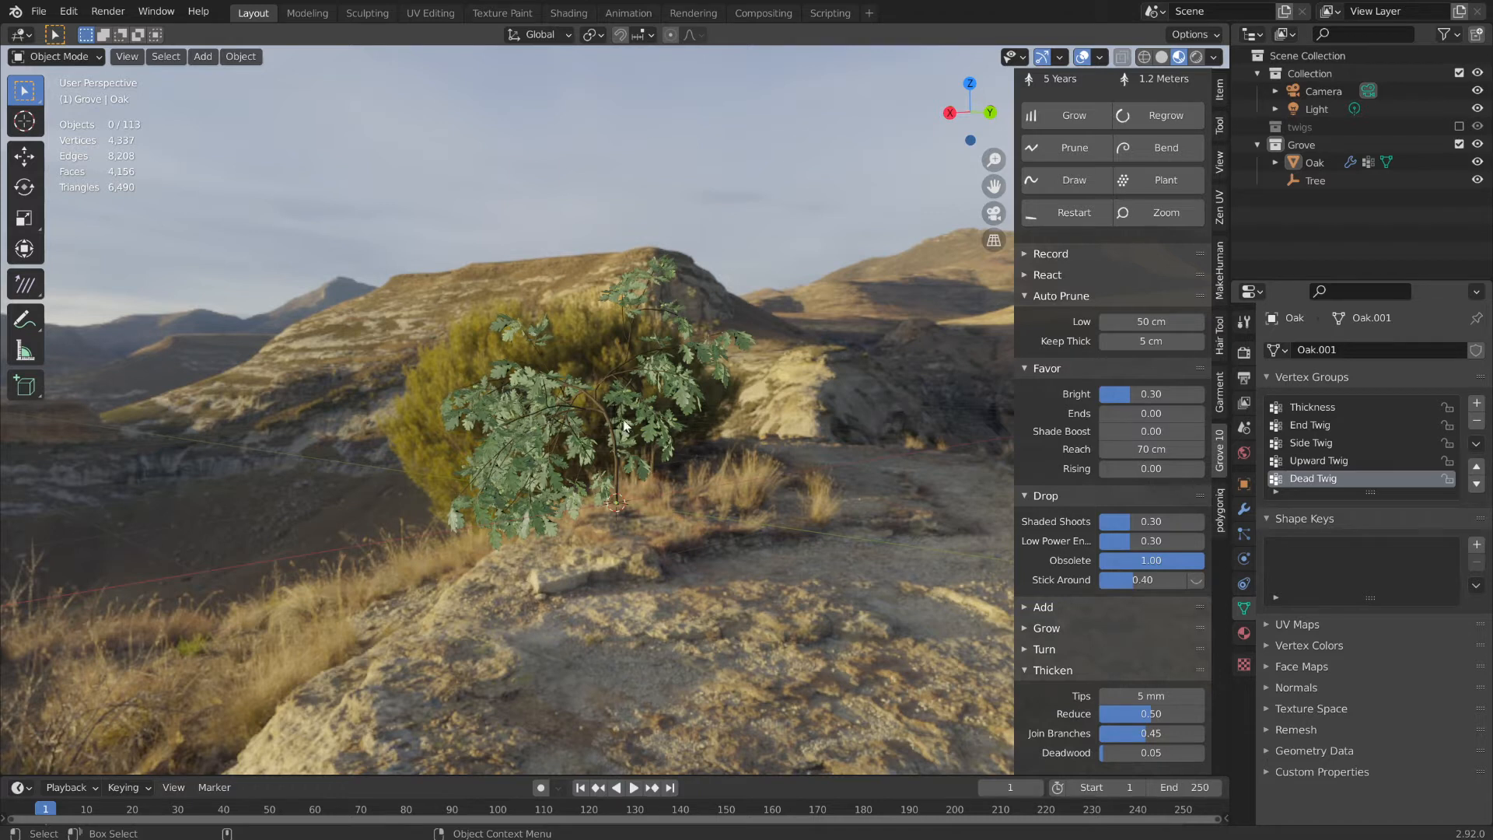
middle_click_drag(706, 456, 599, 306)
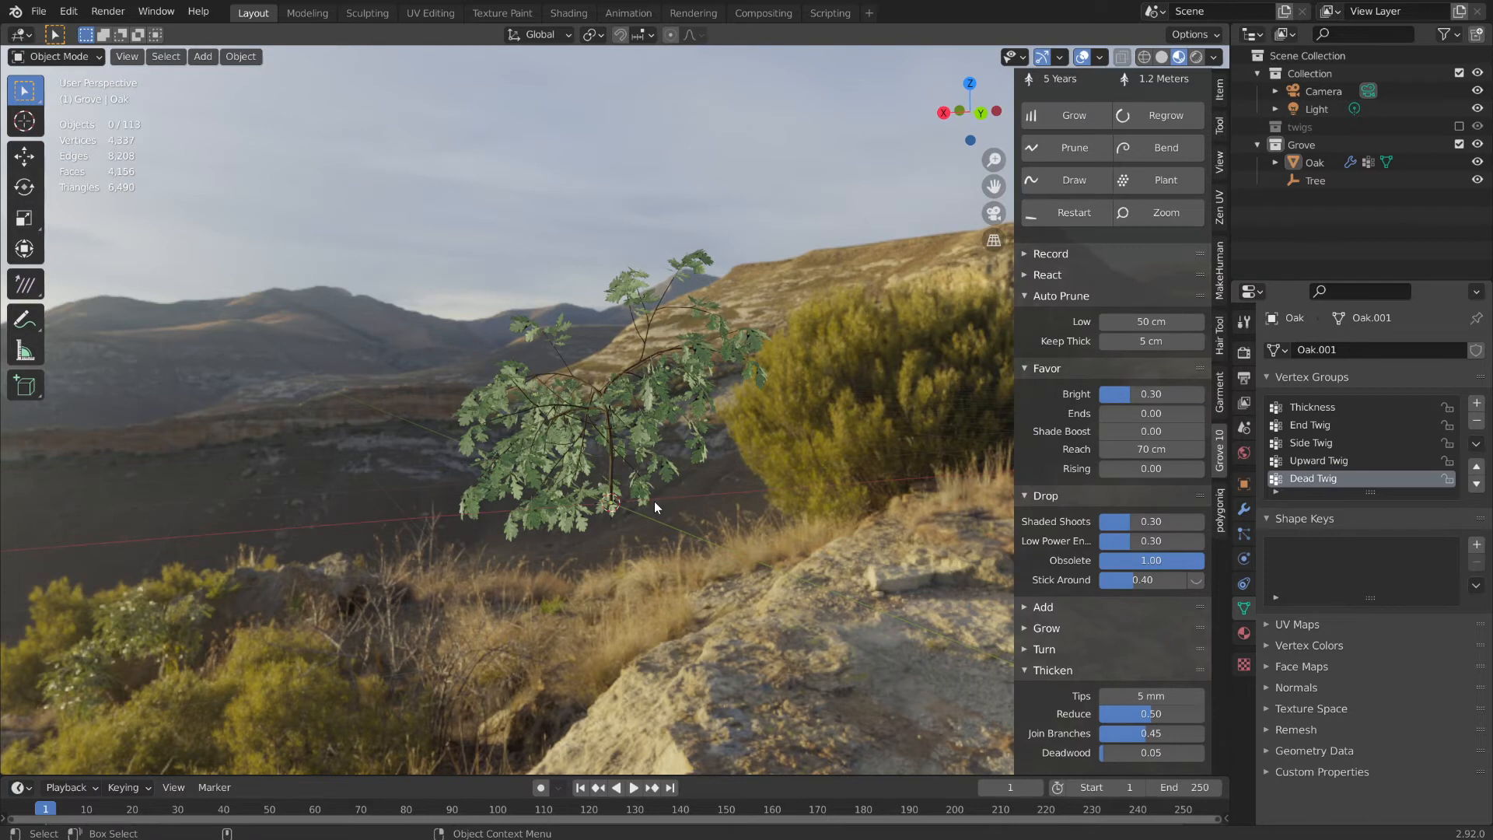
middle_click_drag(673, 490, 781, 549)
scroll(787, 549, "up", 6)
left_click_drag(787, 549, 719, 554, "alt")
scroll(722, 471, "down", 6)
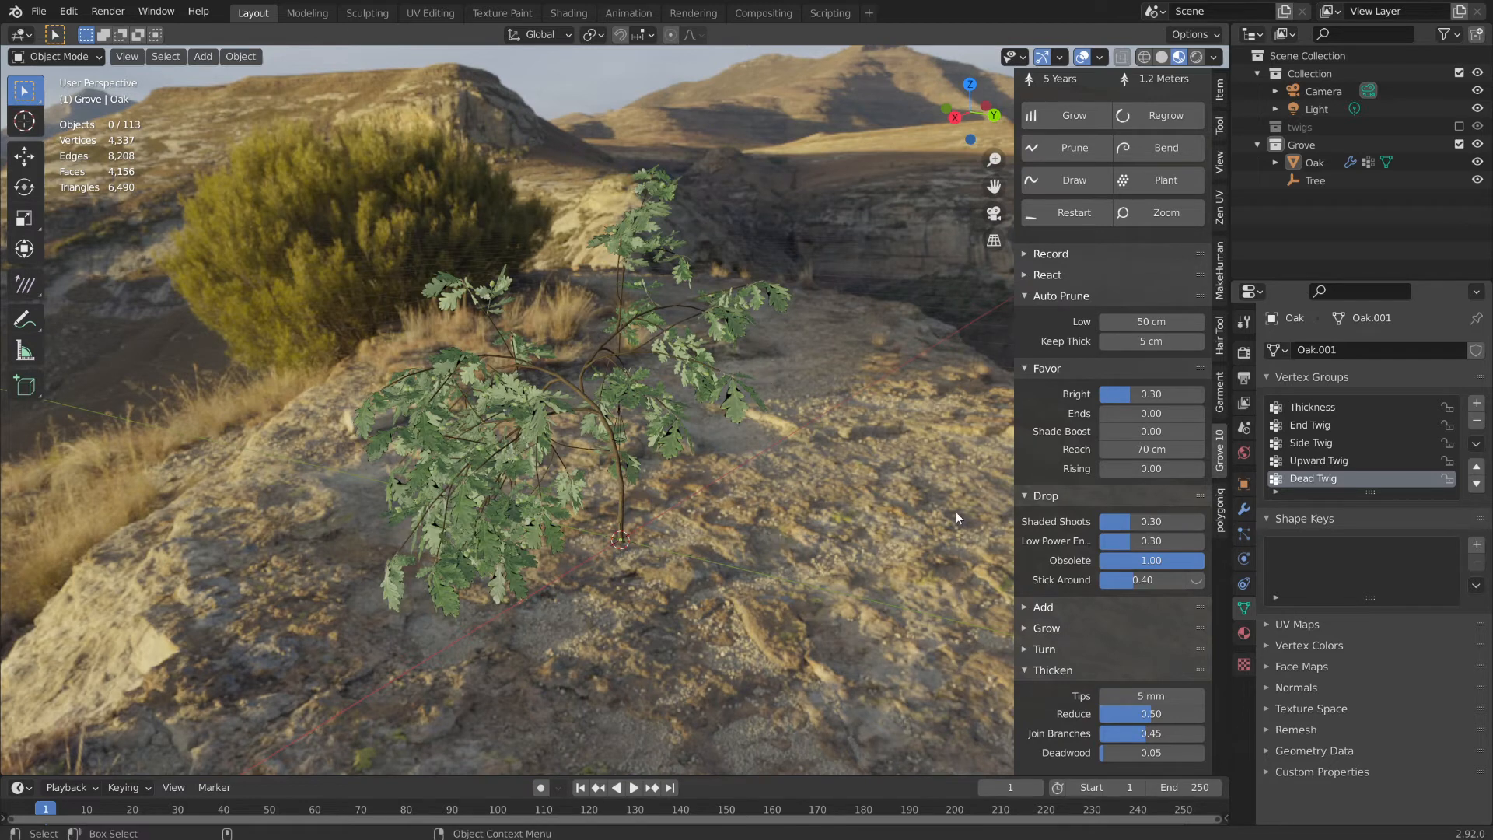
mouse_move(633, 457)
middle_mouse_down()
mouse_move(861, 477)
mouse_move(898, 422)
mouse_move(692, 479)
mouse_move(647, 471)
middle_mouse_up()
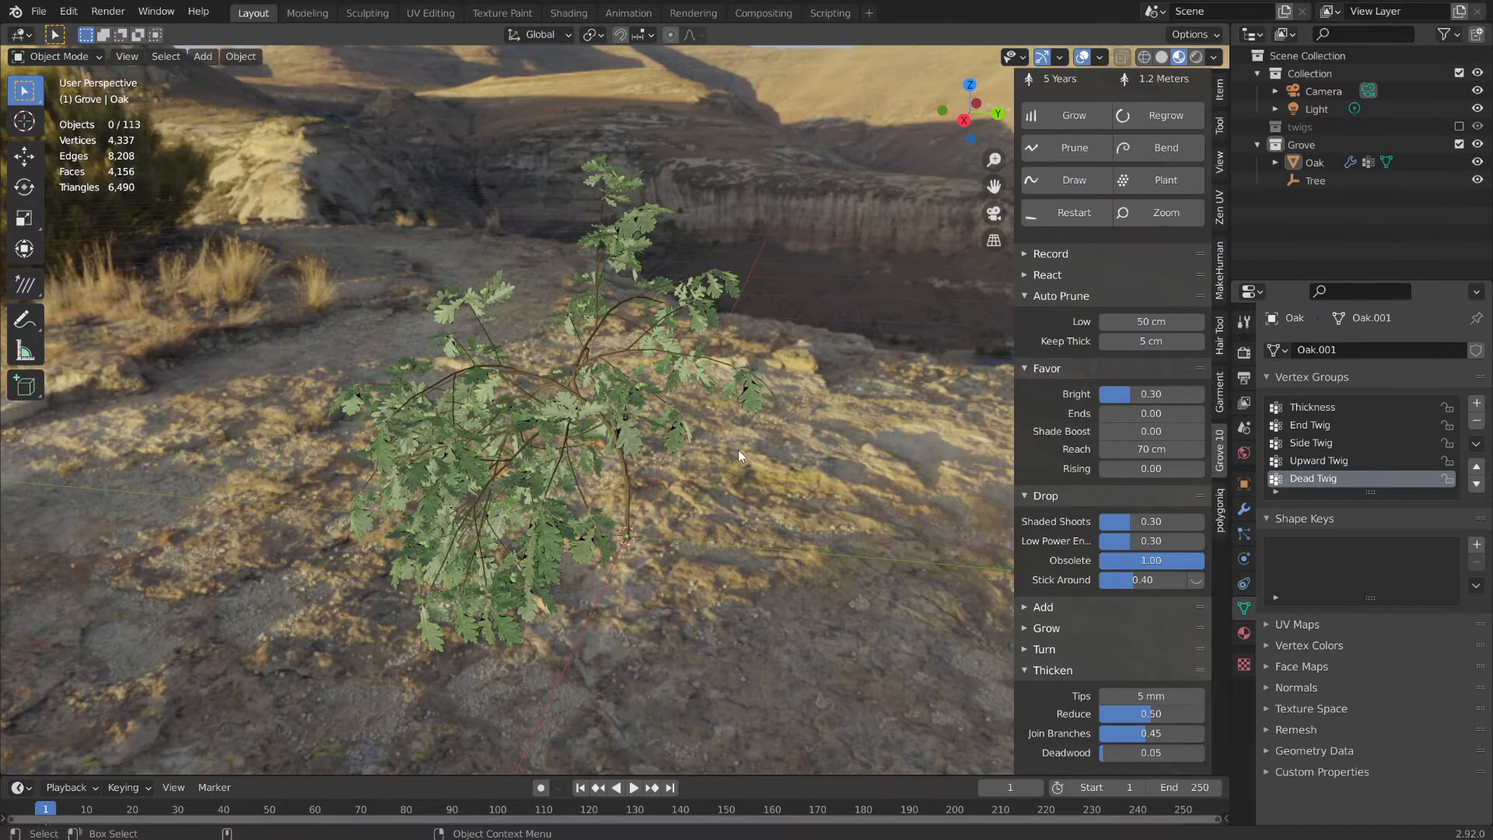
- Set the Thicken tip thickness to 7 mm and regrow the oak twice to get a different tree shape
left_click(1145, 695)
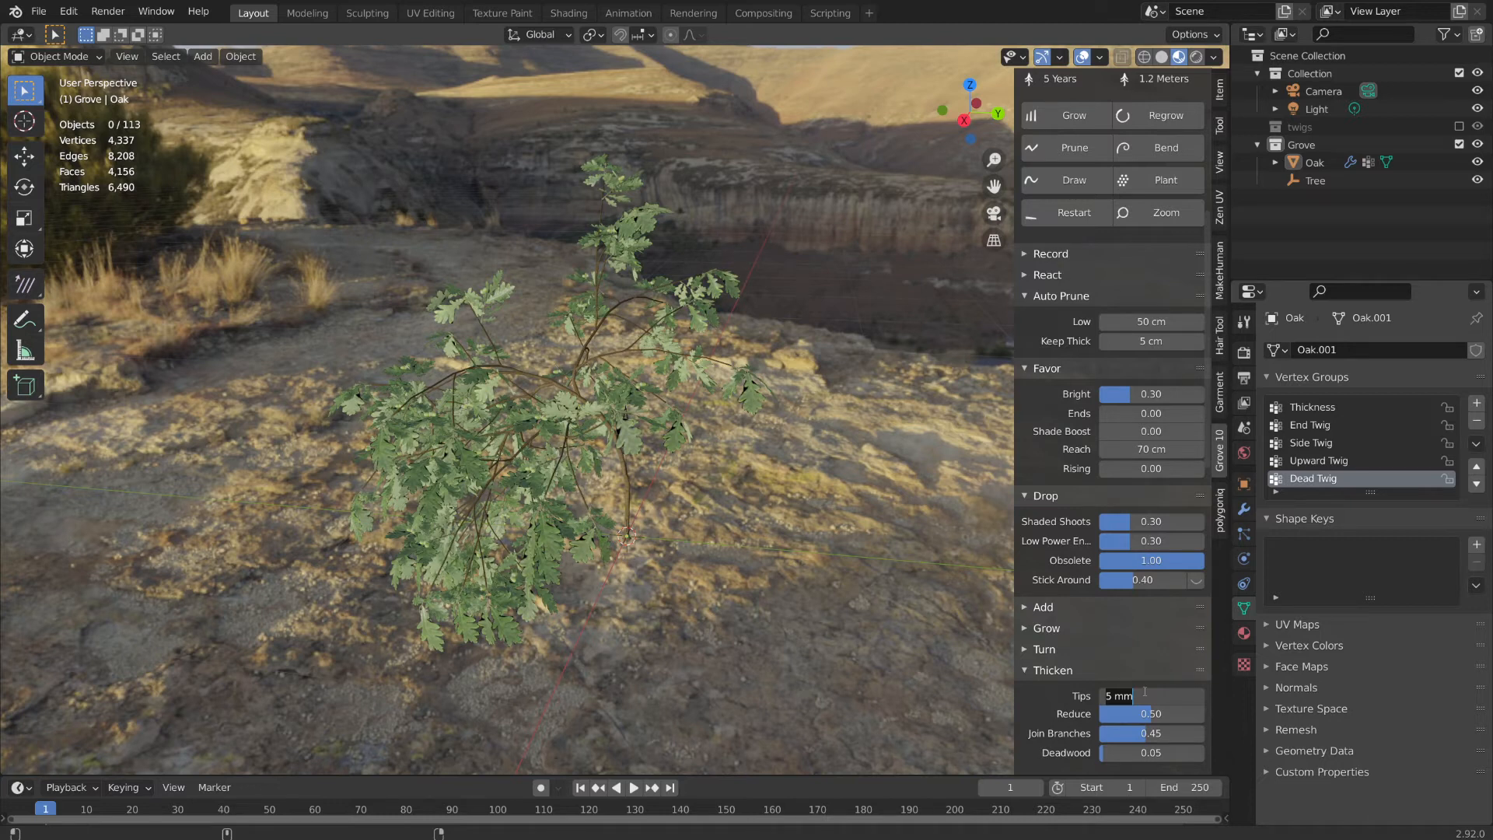
key("BackSpace")
key("Return")
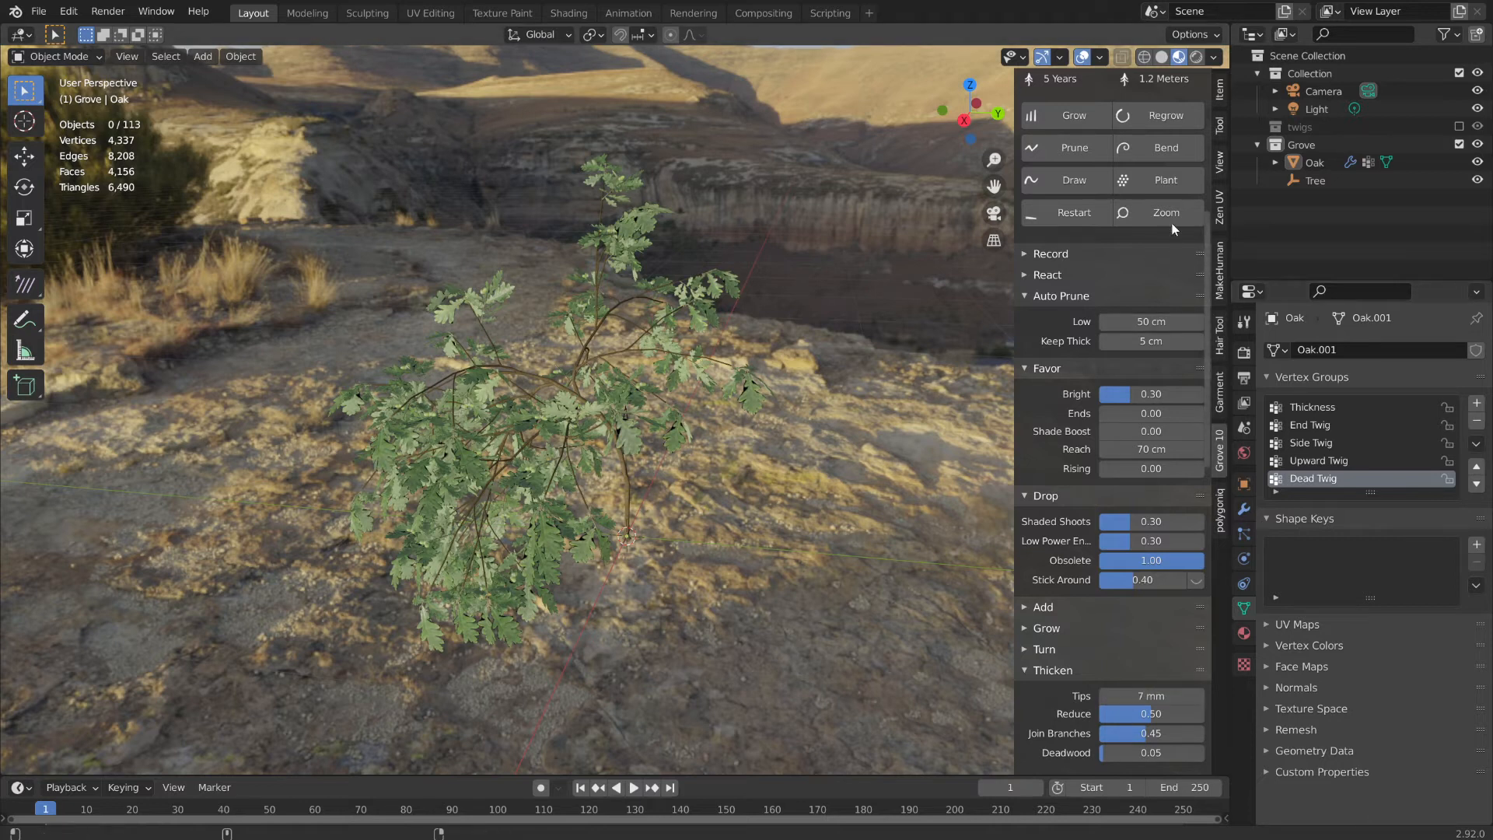
left_click(1153, 116)
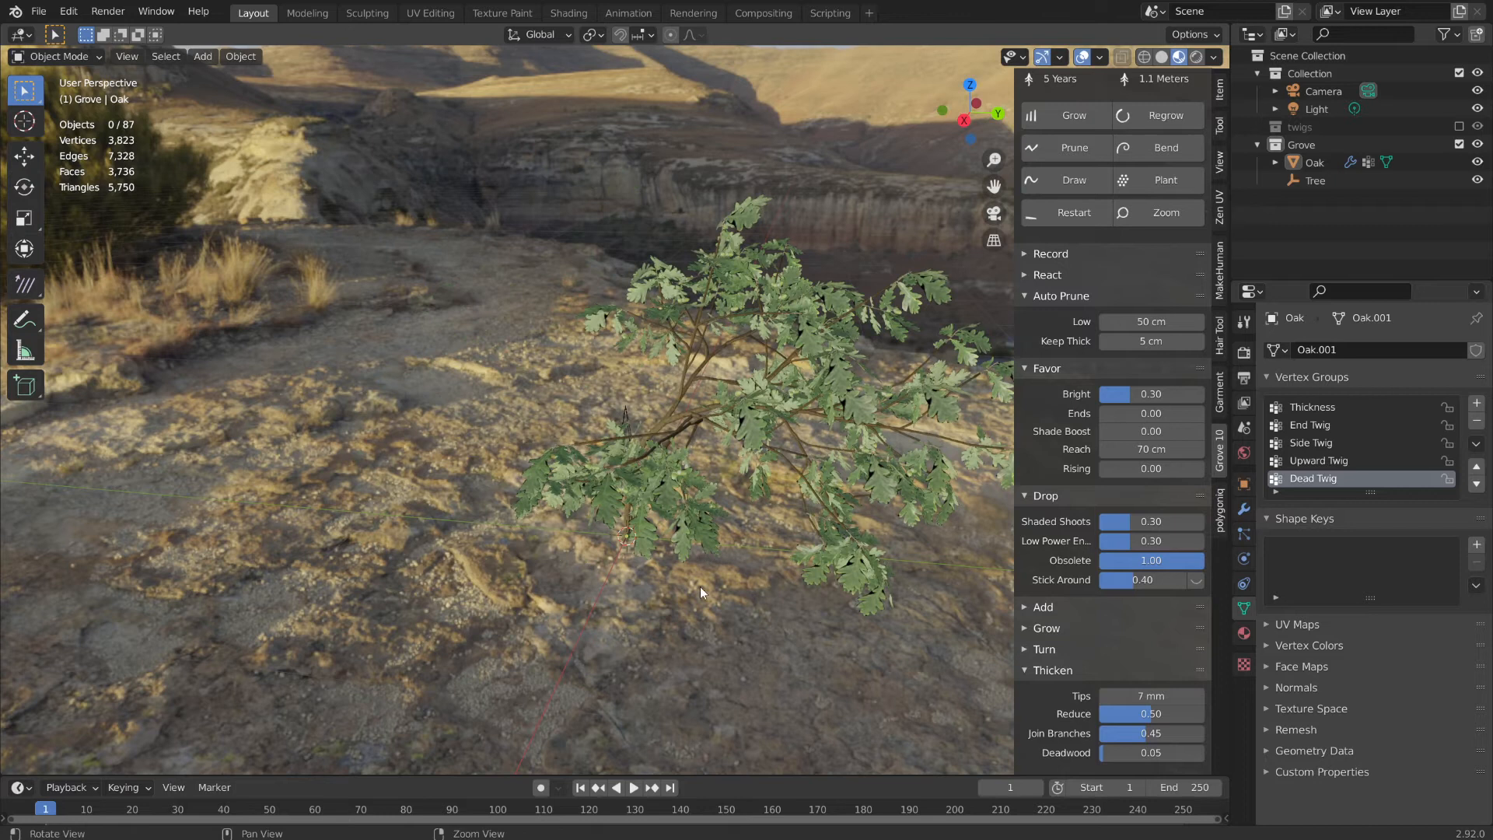
middle_click_drag(700, 586, 423, 511)
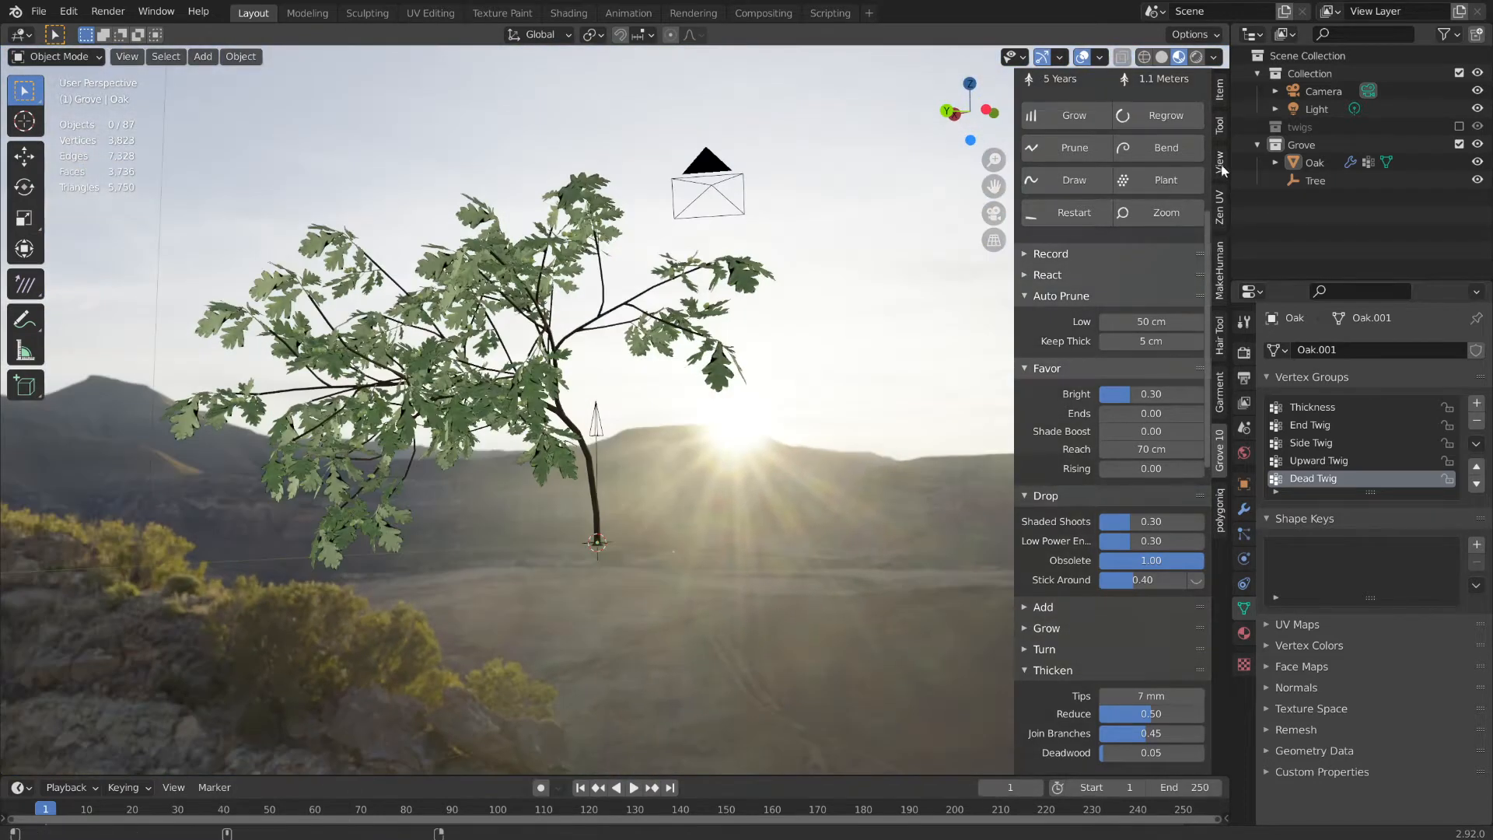
left_click(1159, 115)
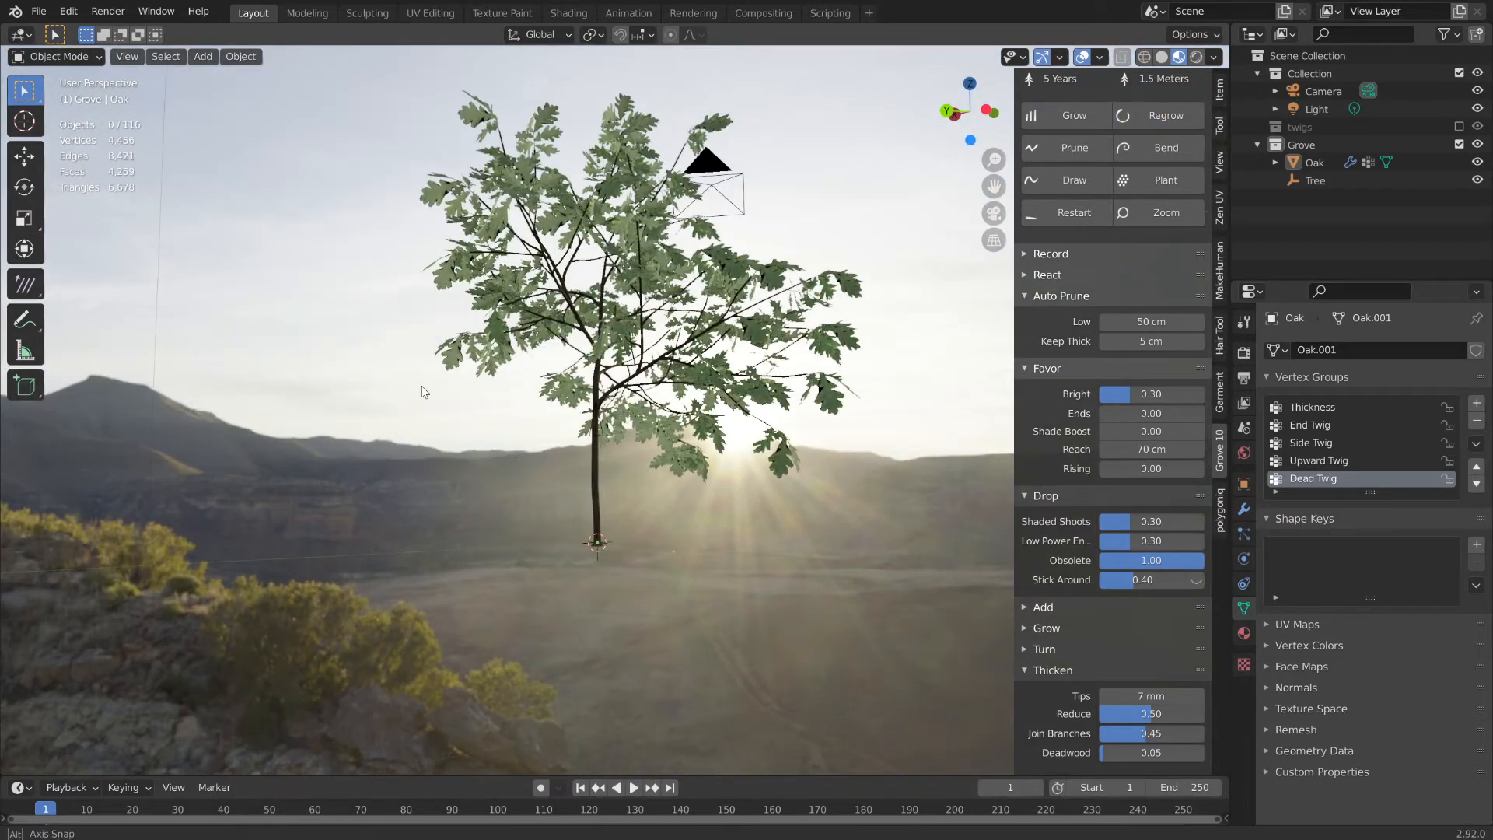
- Grow the oak through three more rounds of 5 cycles to an age of 20 years, checking its shape between rounds
middle_click_drag(423, 392, 652, 395)
left_click(1074, 115)
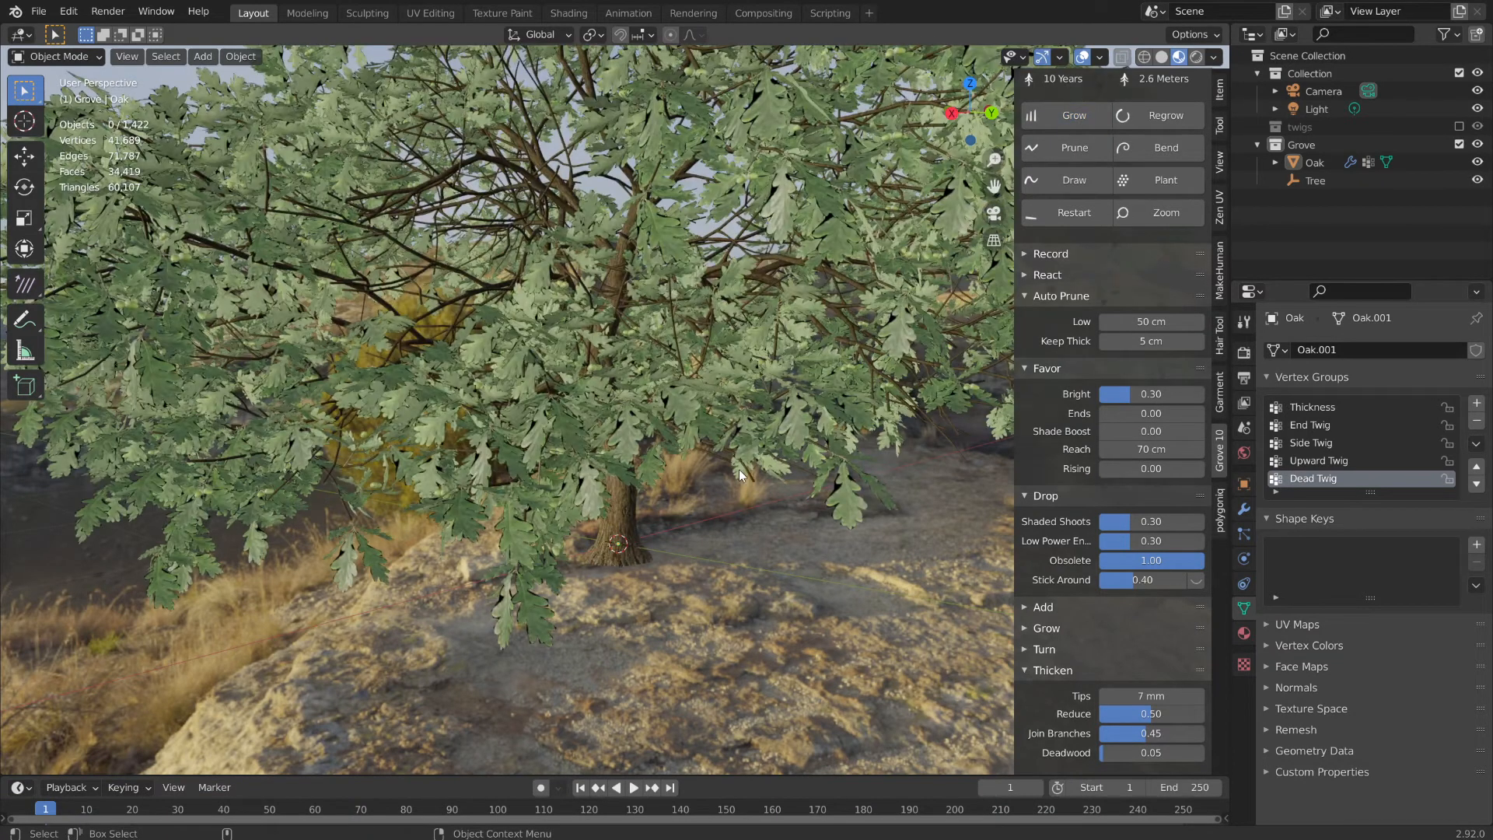
middle_click_drag(739, 470, 241, 537)
middle_click_drag(855, 467, 747, 545)
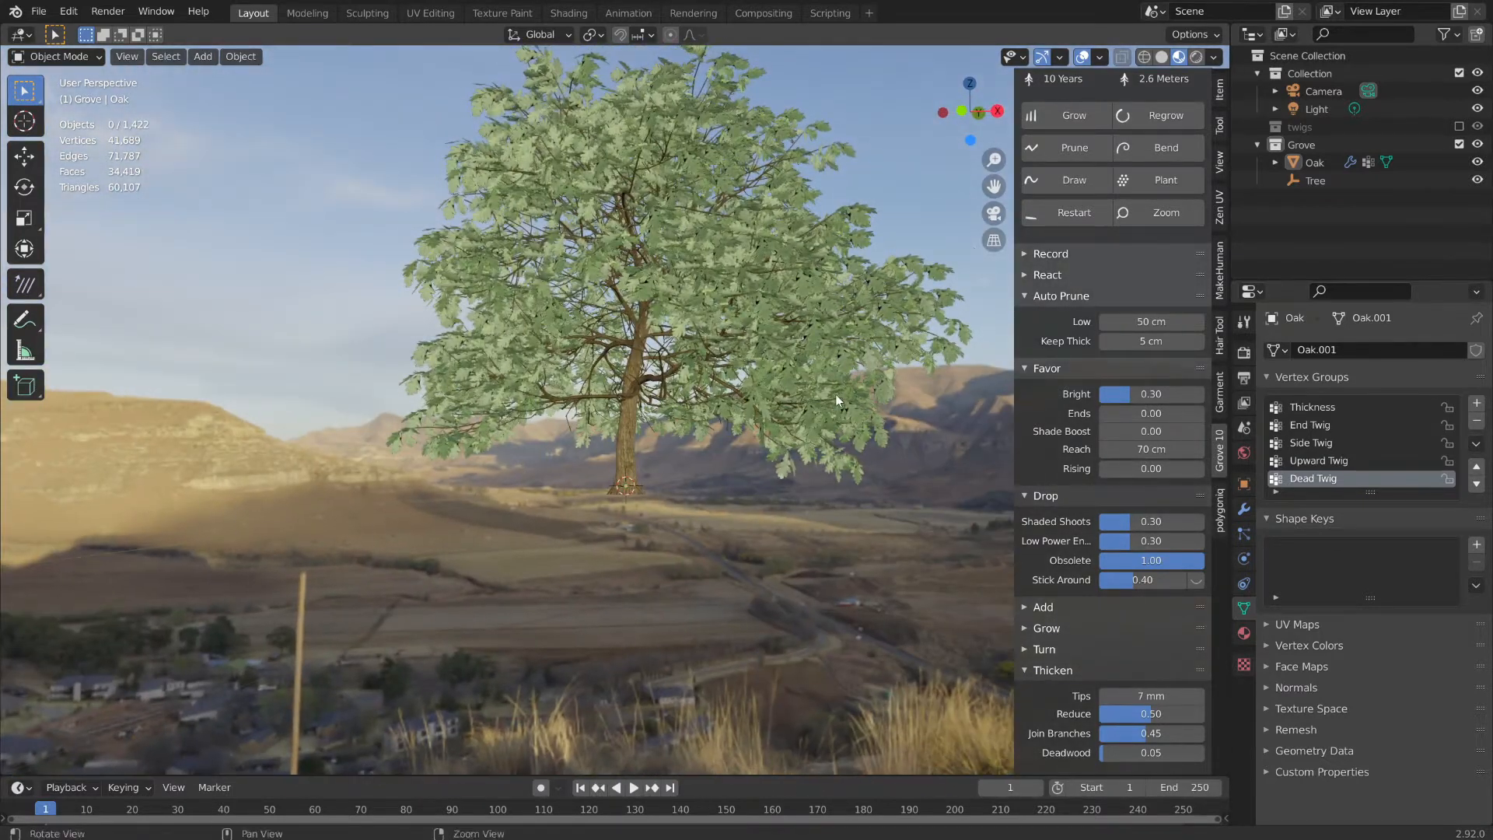
left_click(1079, 112)
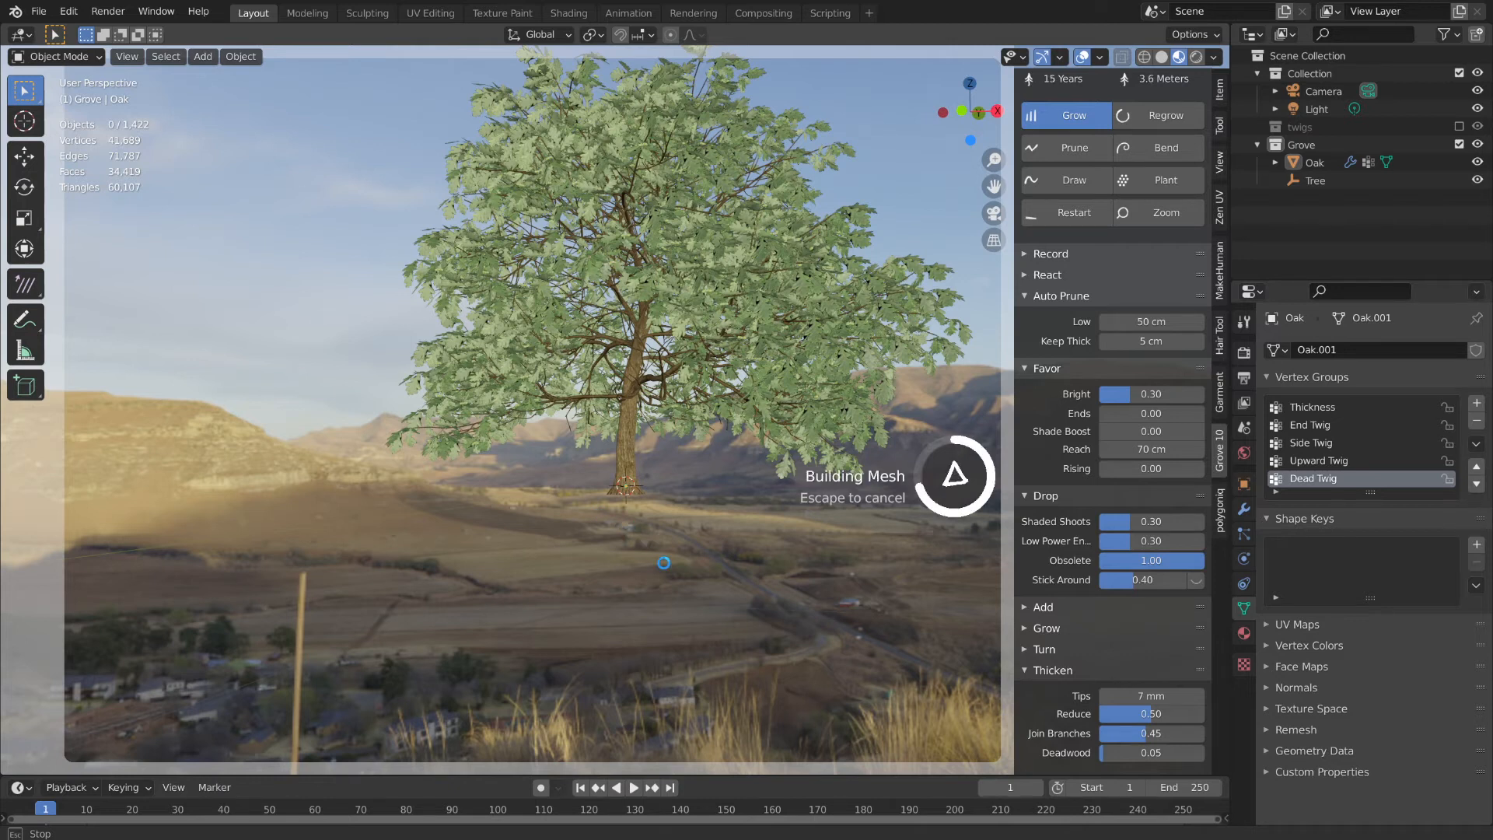
middle_click_drag(664, 563, 409, 535)
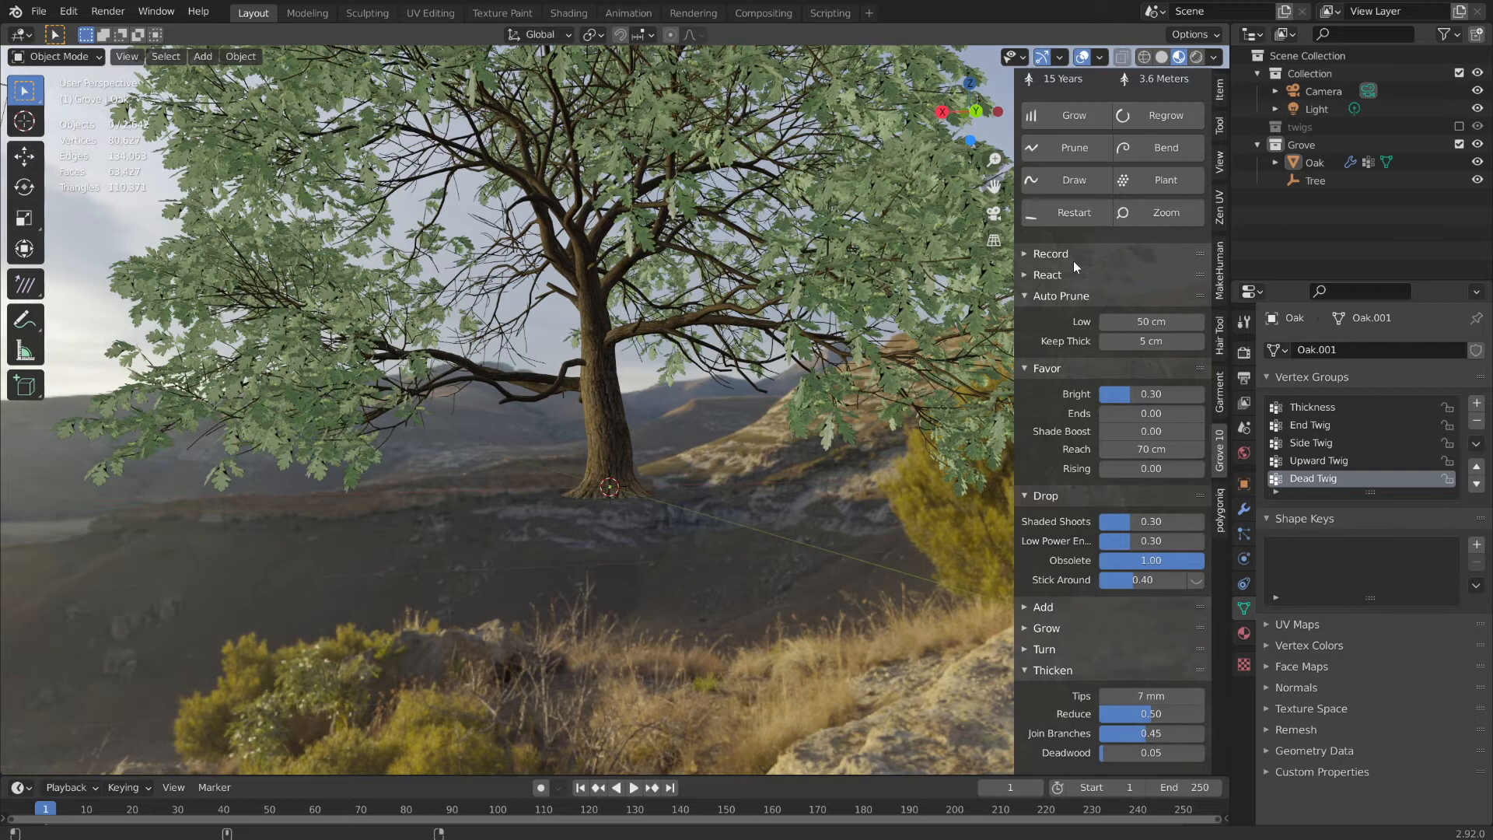
scroll(1064, 375, "up", 3)
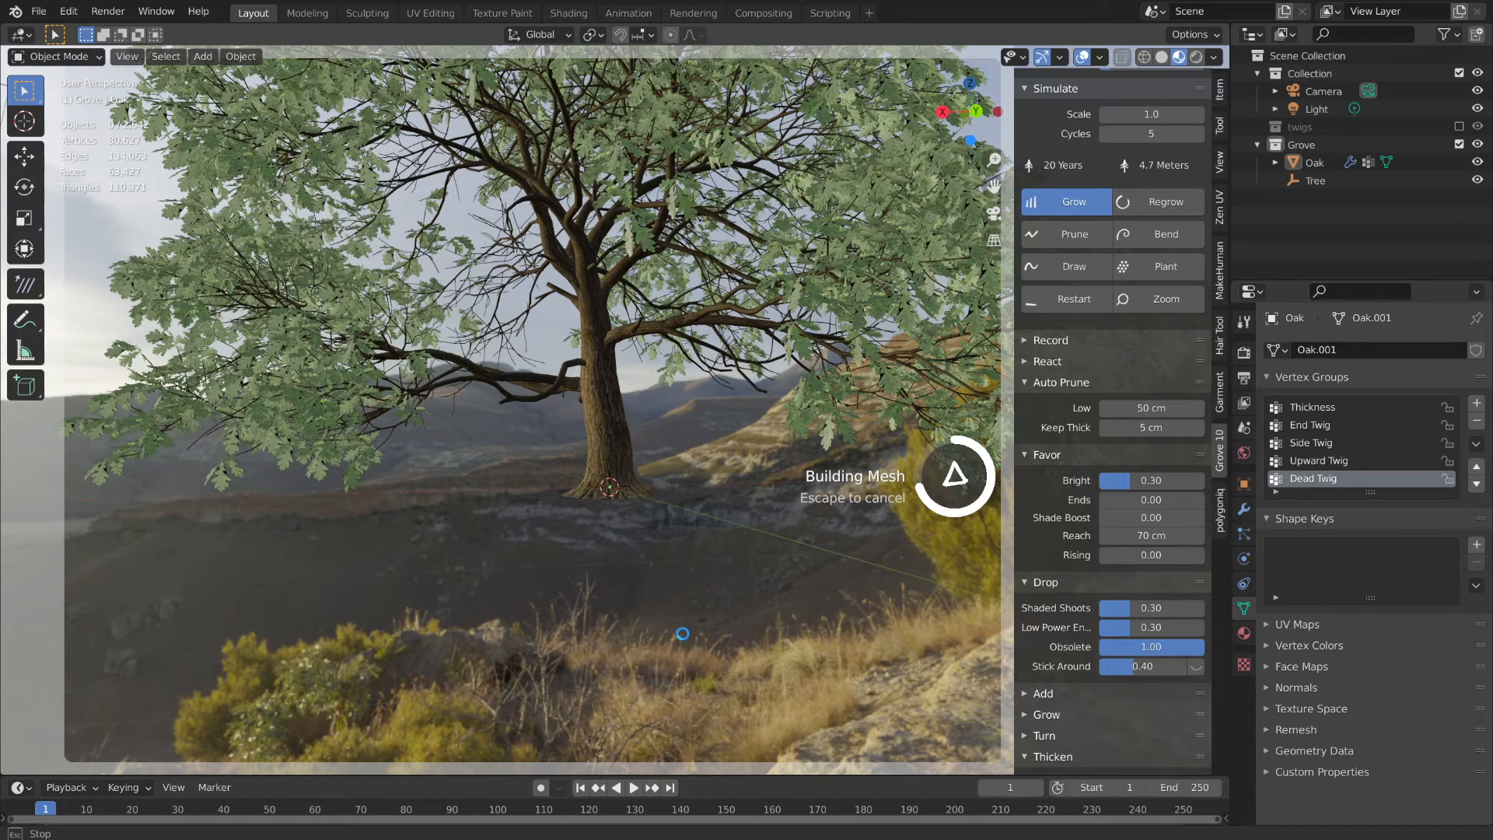
scroll(679, 557, "down", 4)
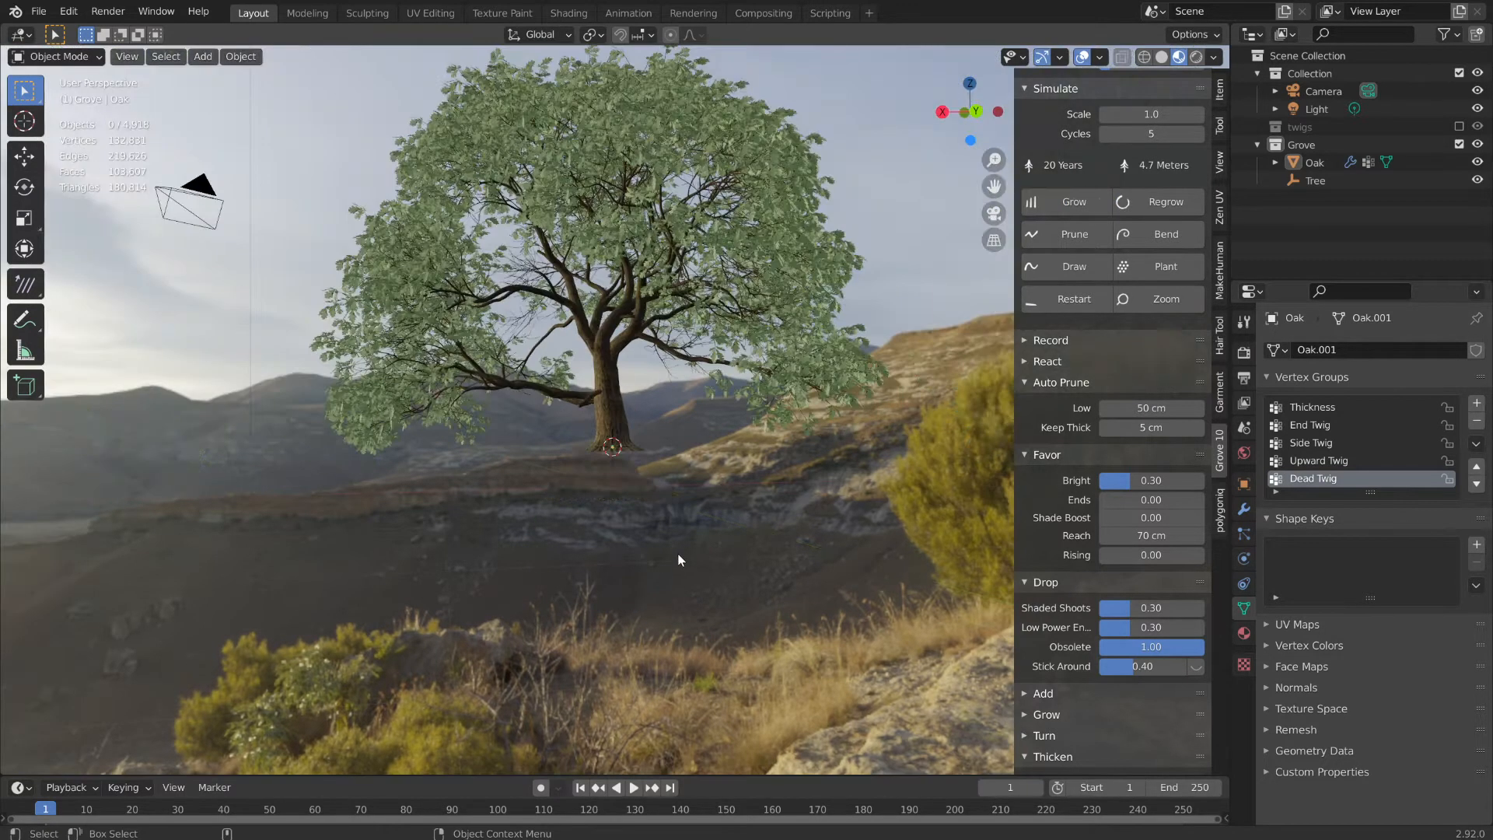
- Examine the trunk, branches and leaves of the 20-year-old oak from several angles and up close
middle_click_drag(579, 515, 693, 566)
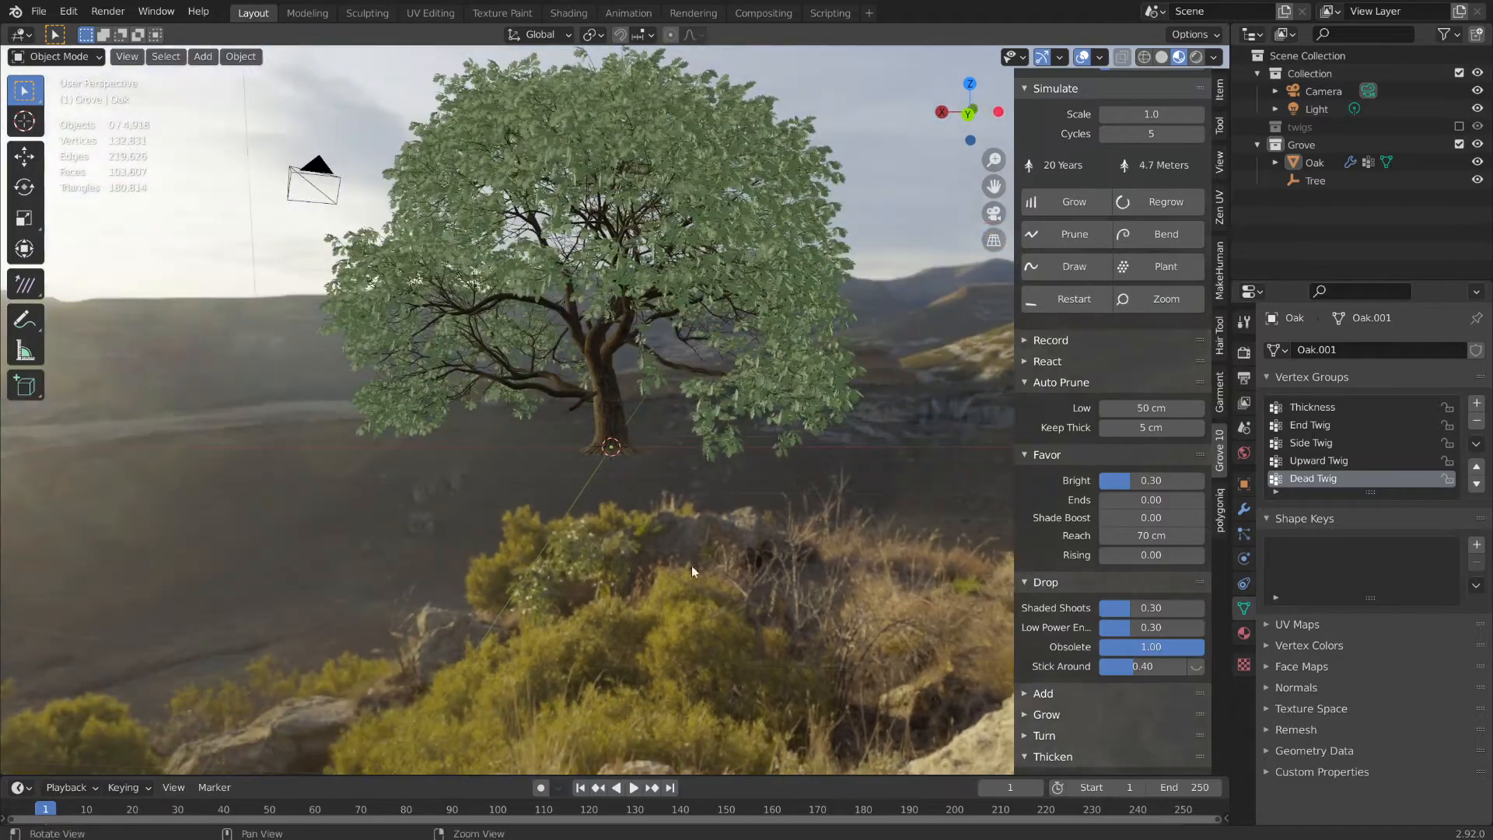
middle_click_drag(435, 519, 711, 611)
scroll(698, 611, "up", 5)
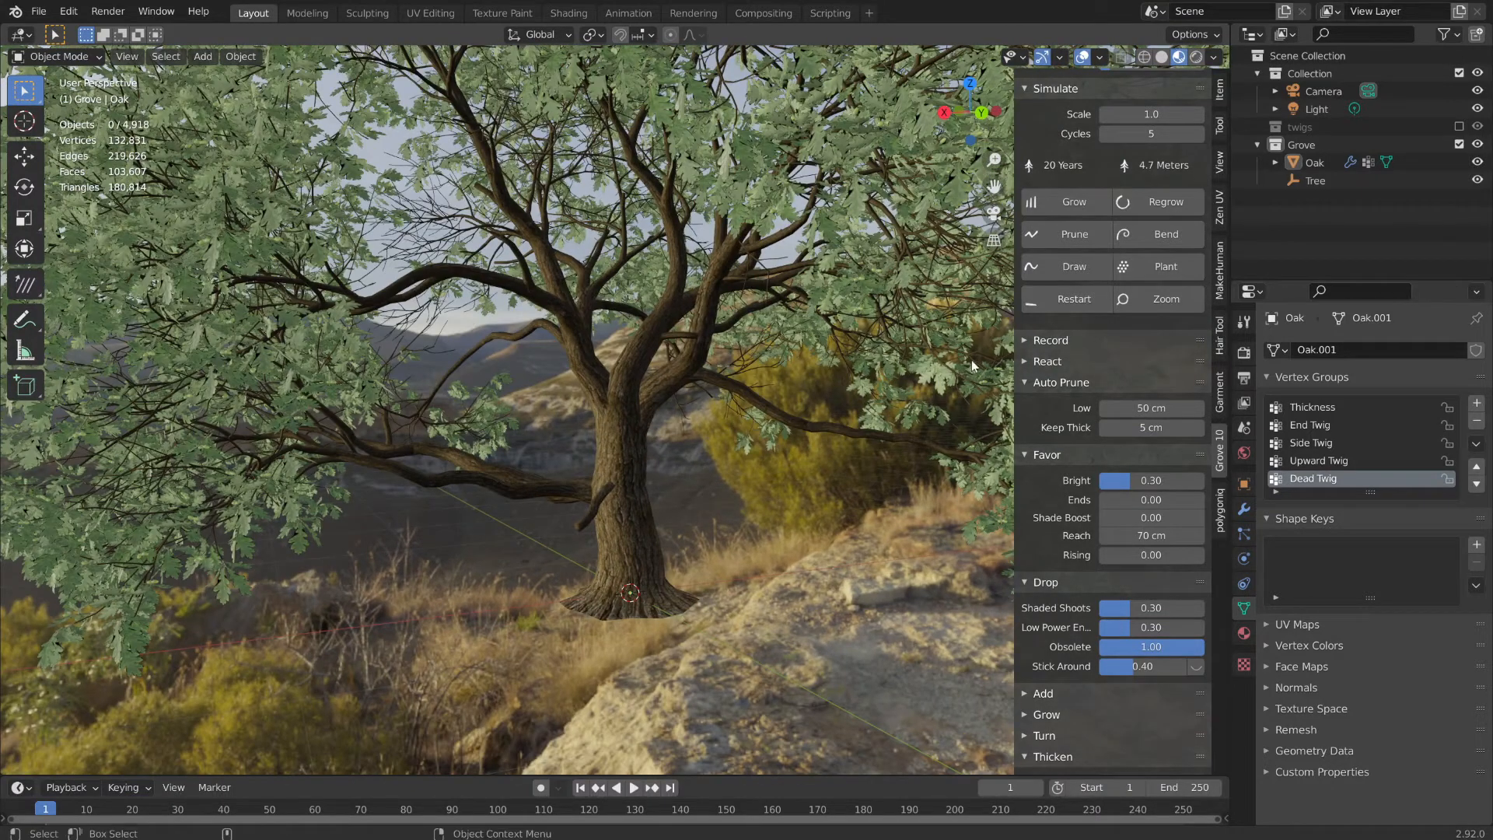
middle_click_drag(785, 436, 633, 521)
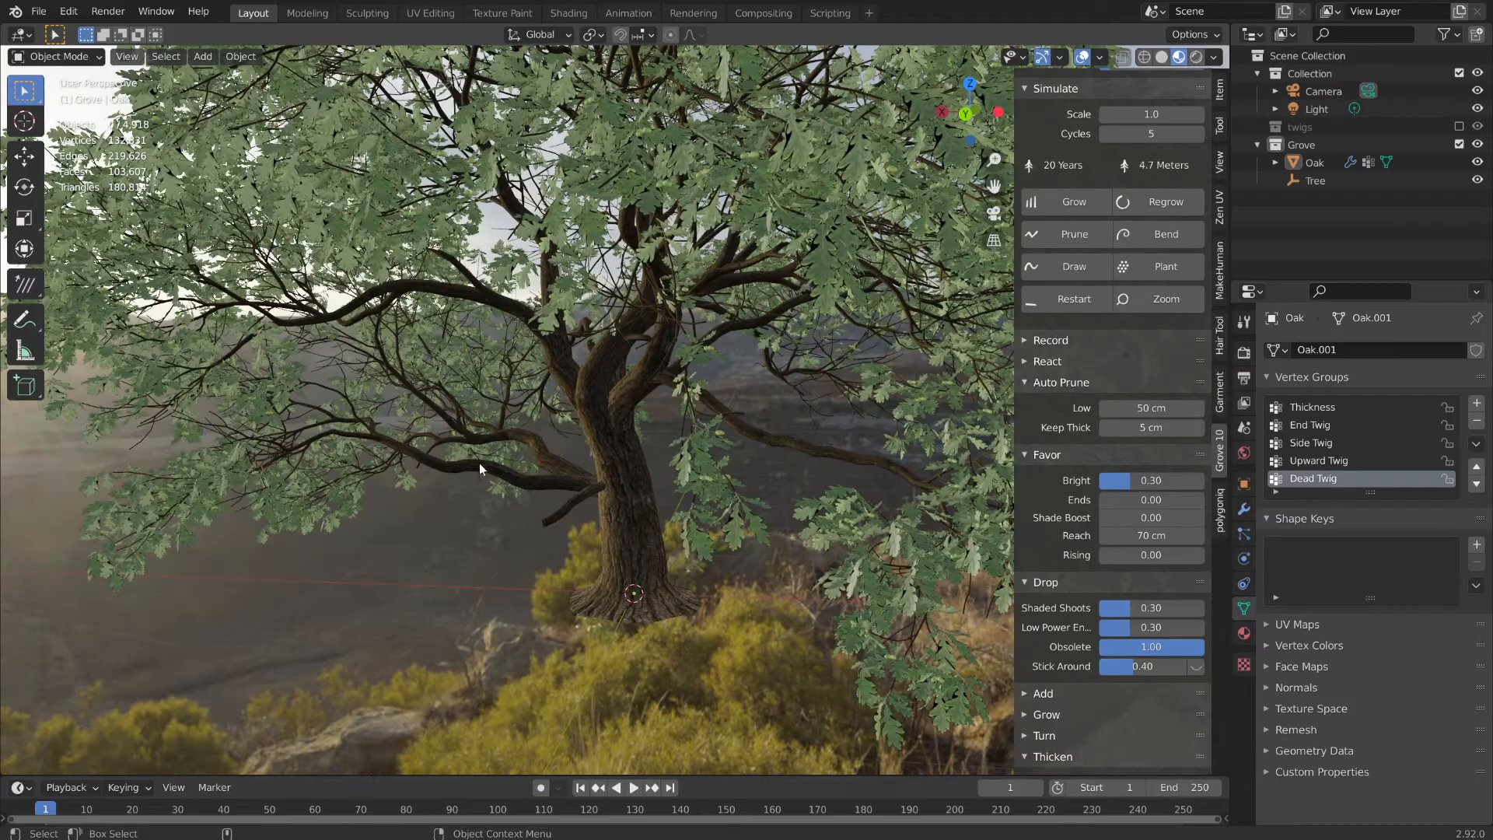
middle_click_drag(524, 497, 708, 398)
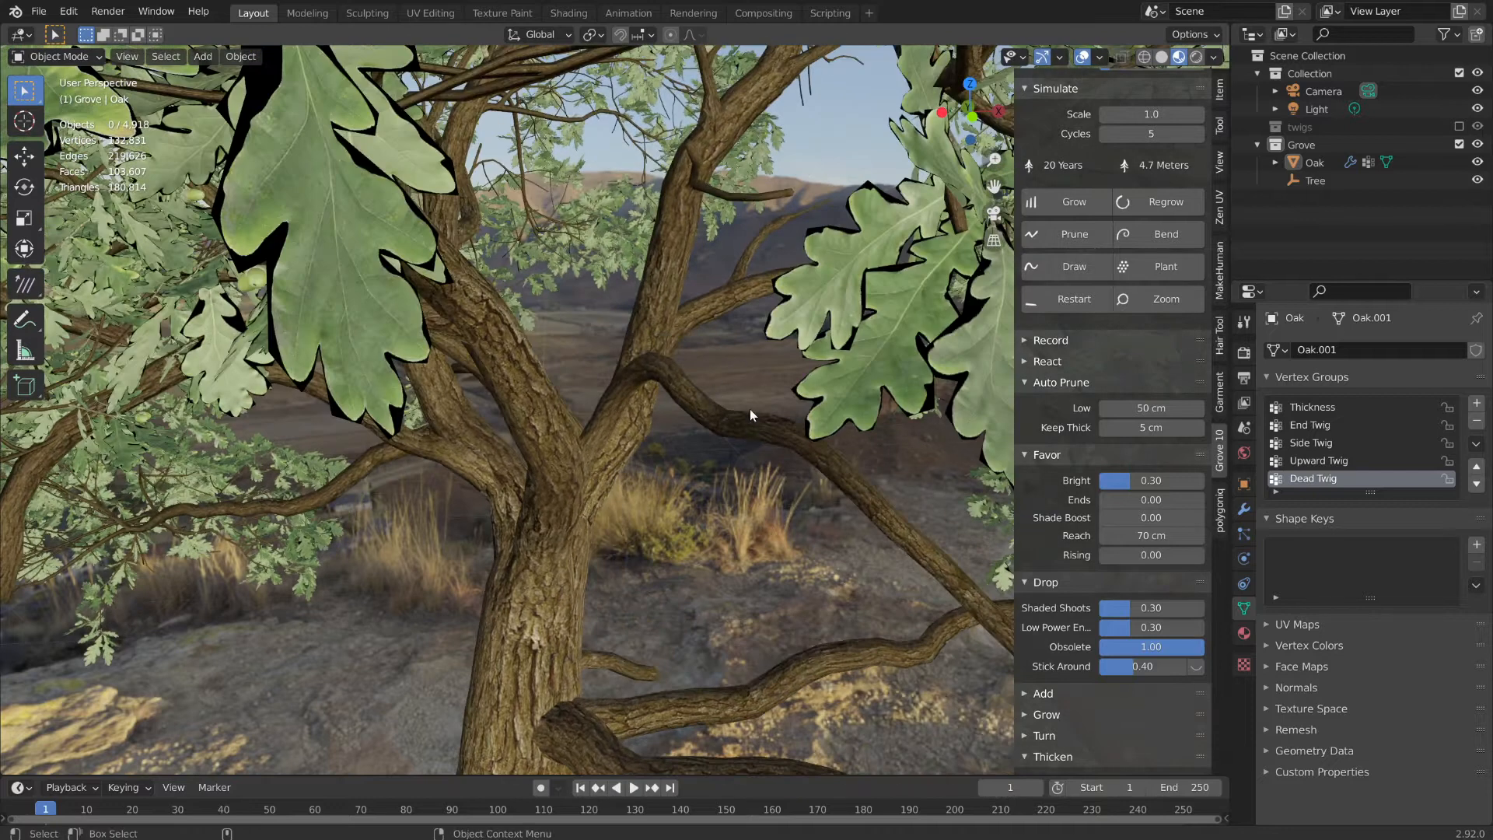
scroll(837, 474, "down", 5)
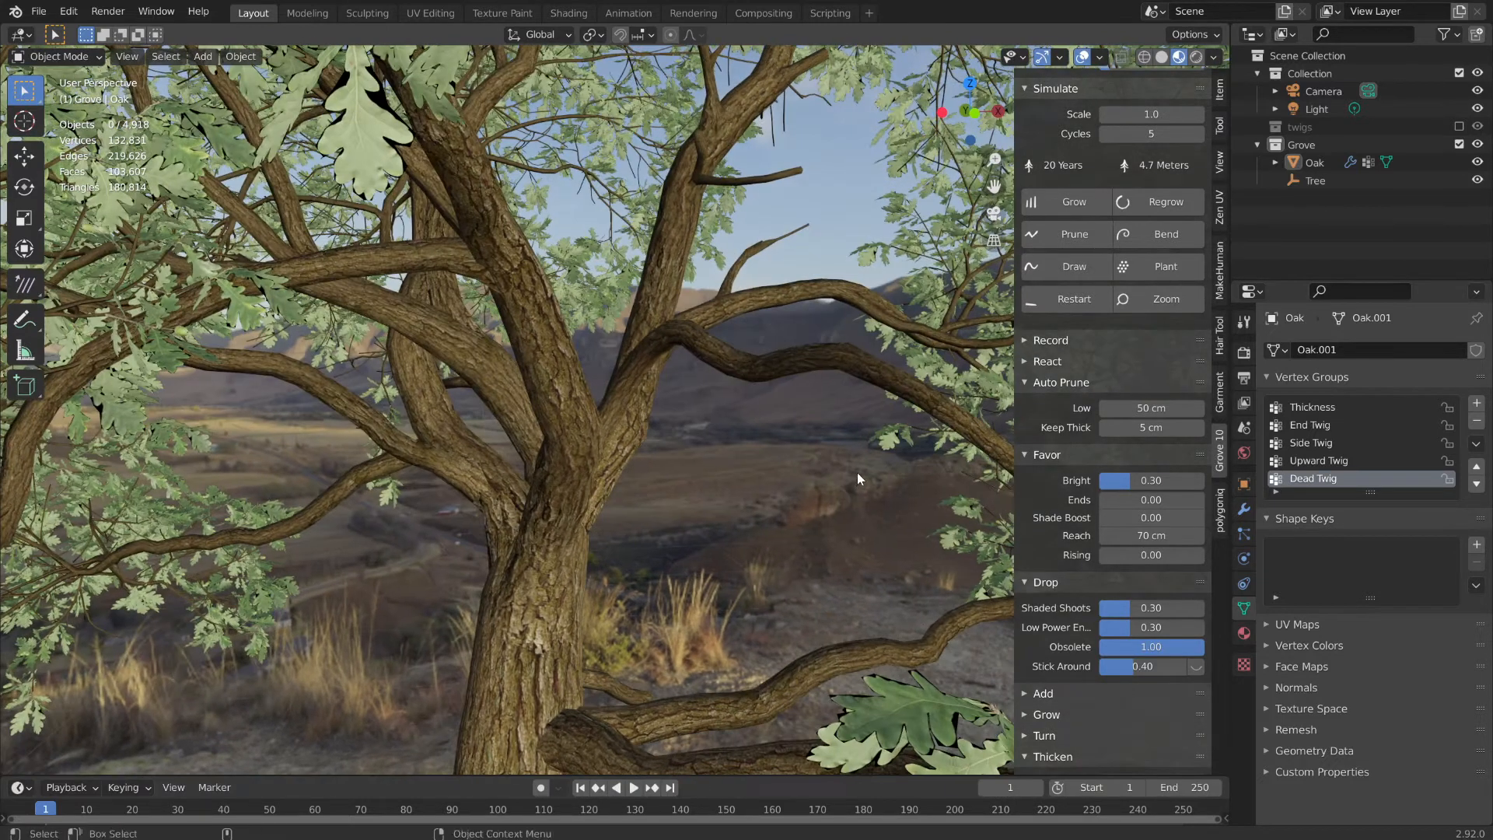
- Restart the simulation and grow a new oak for 5 cycles to an age of 5 years
left_click(1067, 300)
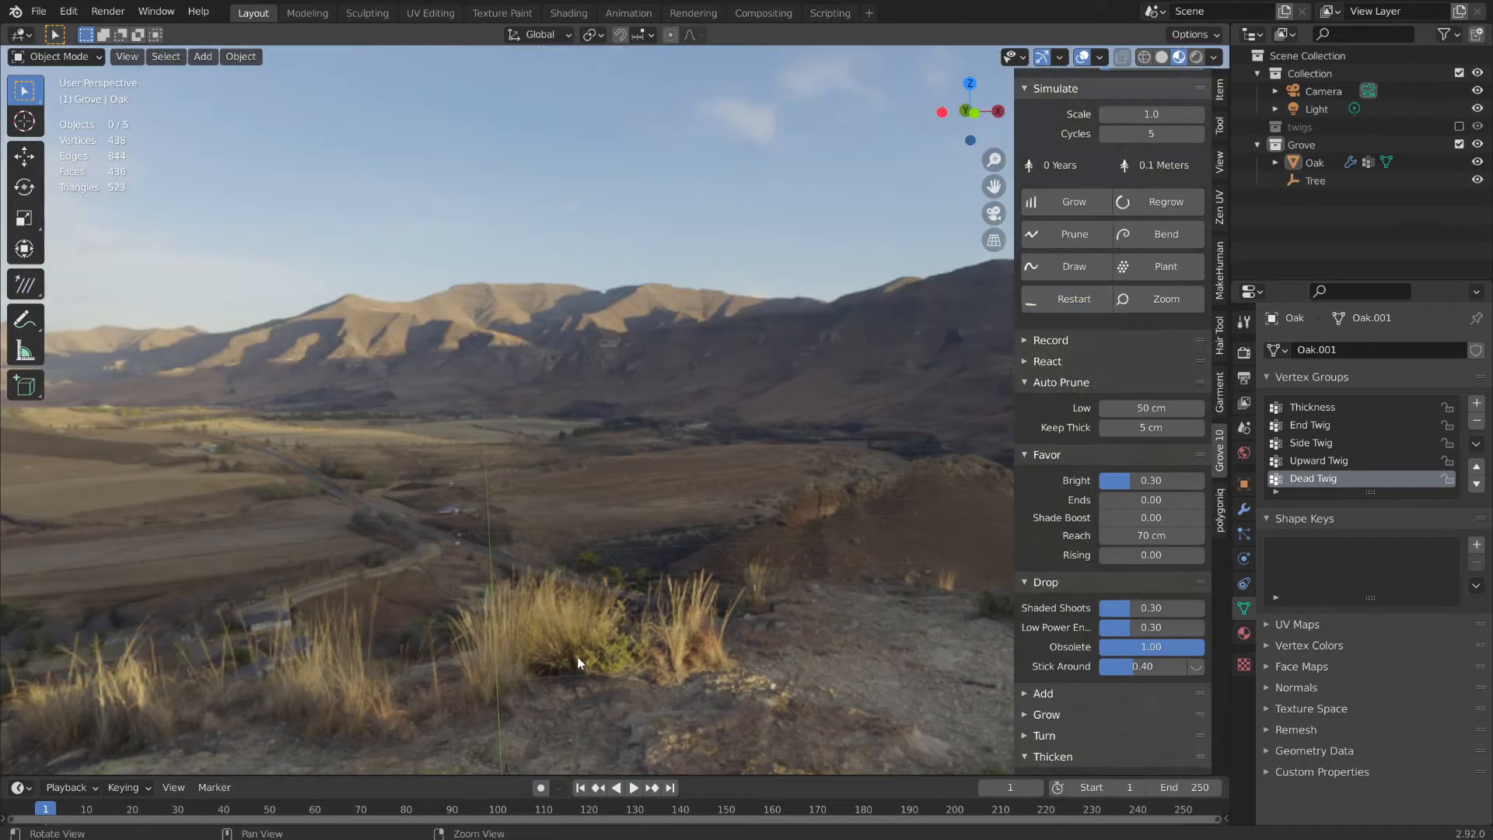
middle_click_drag(581, 543, 684, 560)
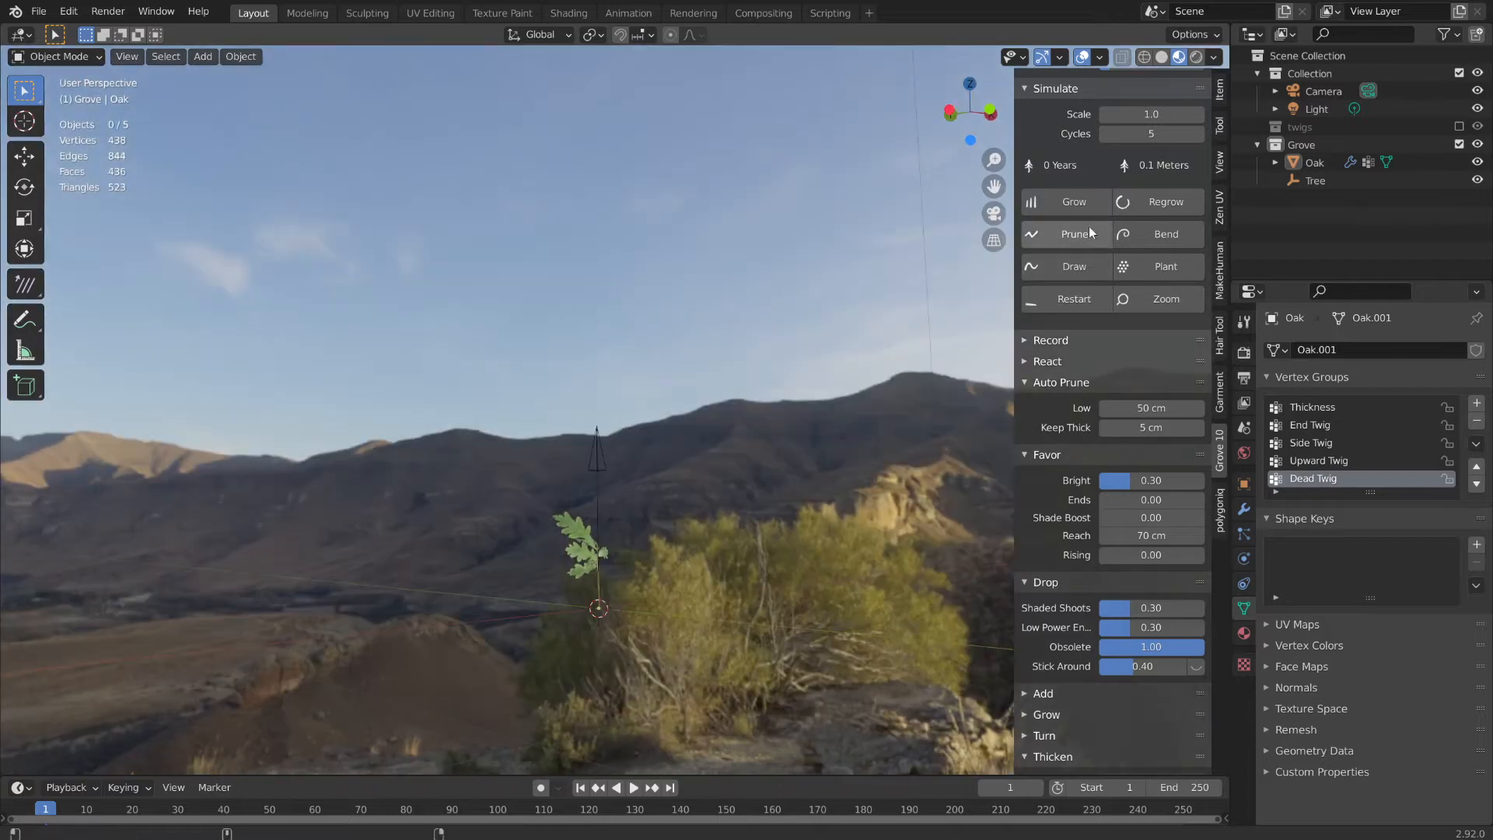
left_click(1072, 206)
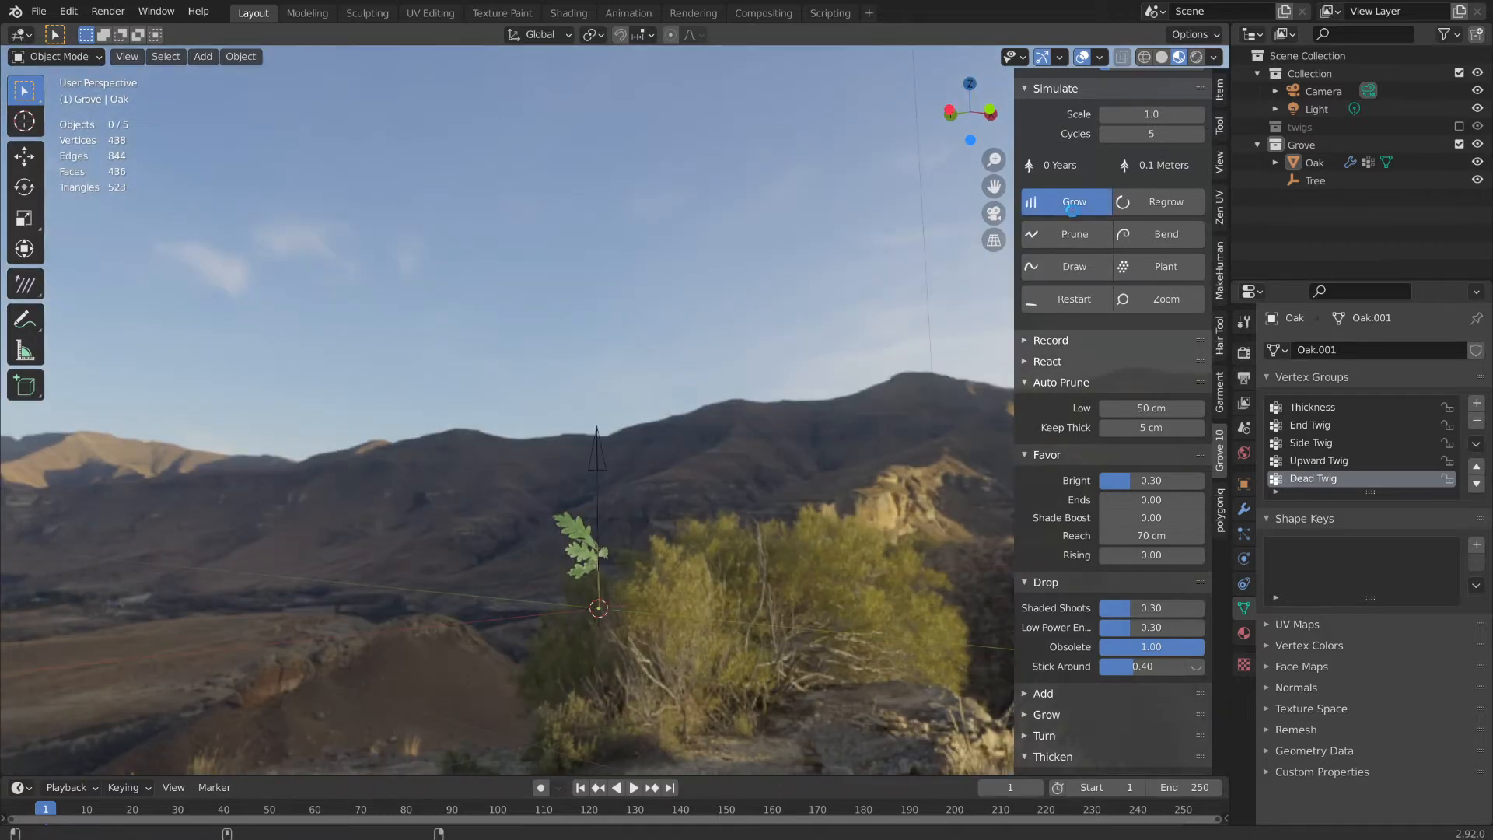
mouse_move(638, 537)
middle_mouse_down()
mouse_move(674, 539)
mouse_move(622, 548)
middle_mouse_up()
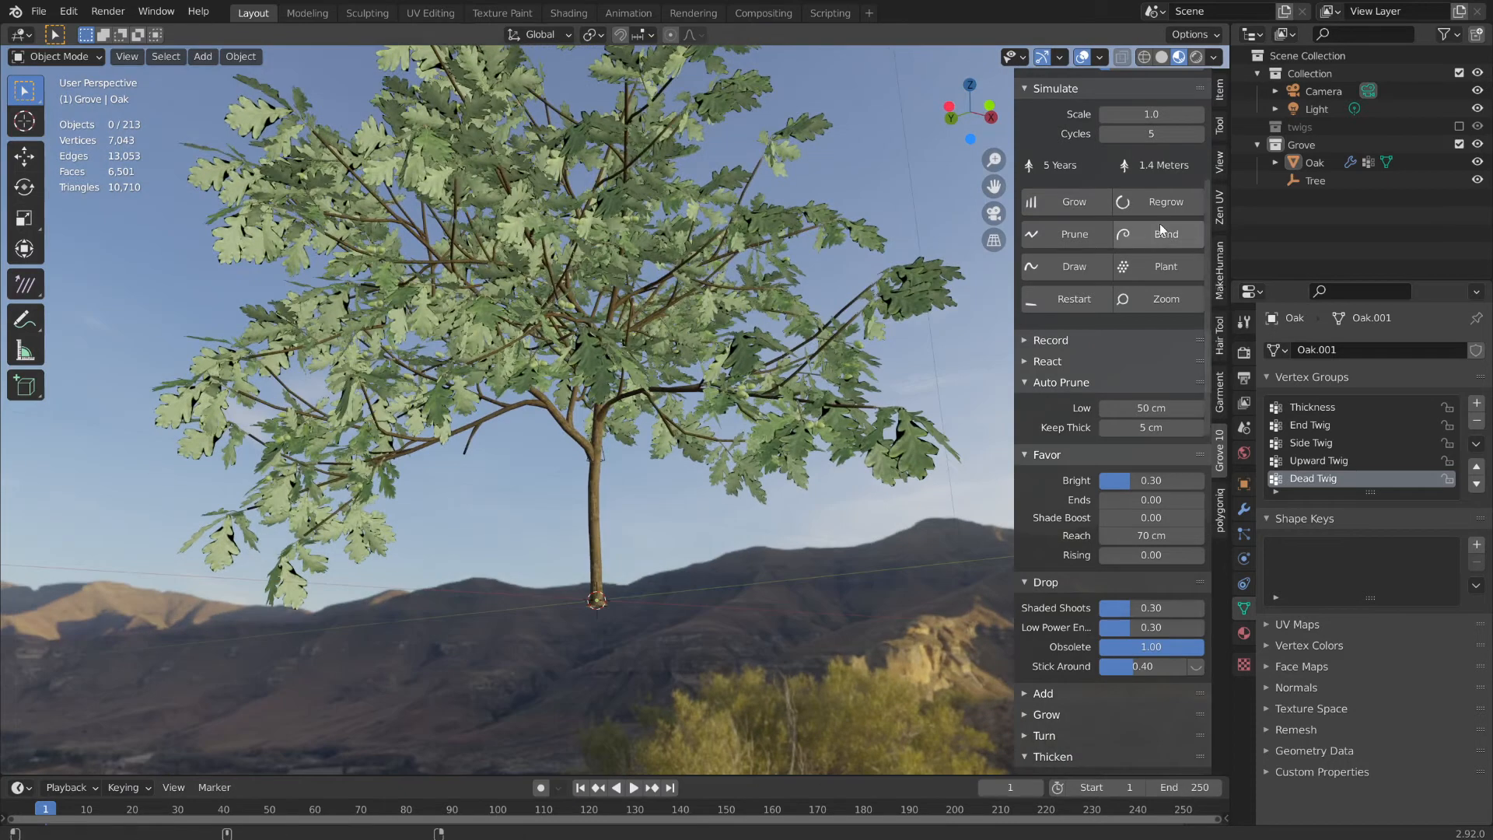
- Prune the low drooping branches on one side of the young oak's trunk with the Prune tool
left_click(1072, 234)
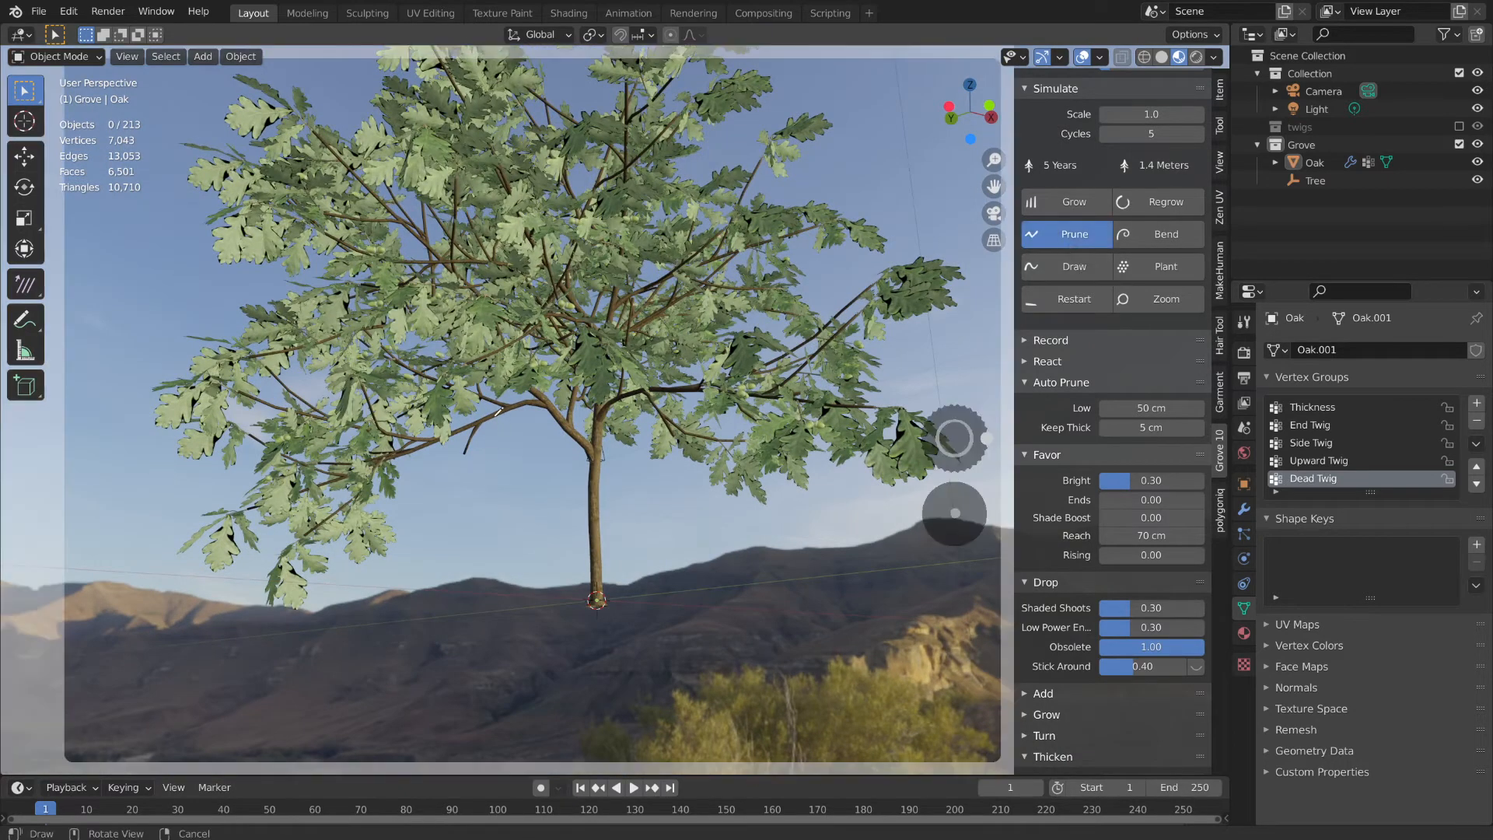
left_click_drag(496, 405, 523, 437)
left_click_drag(532, 492, 578, 480)
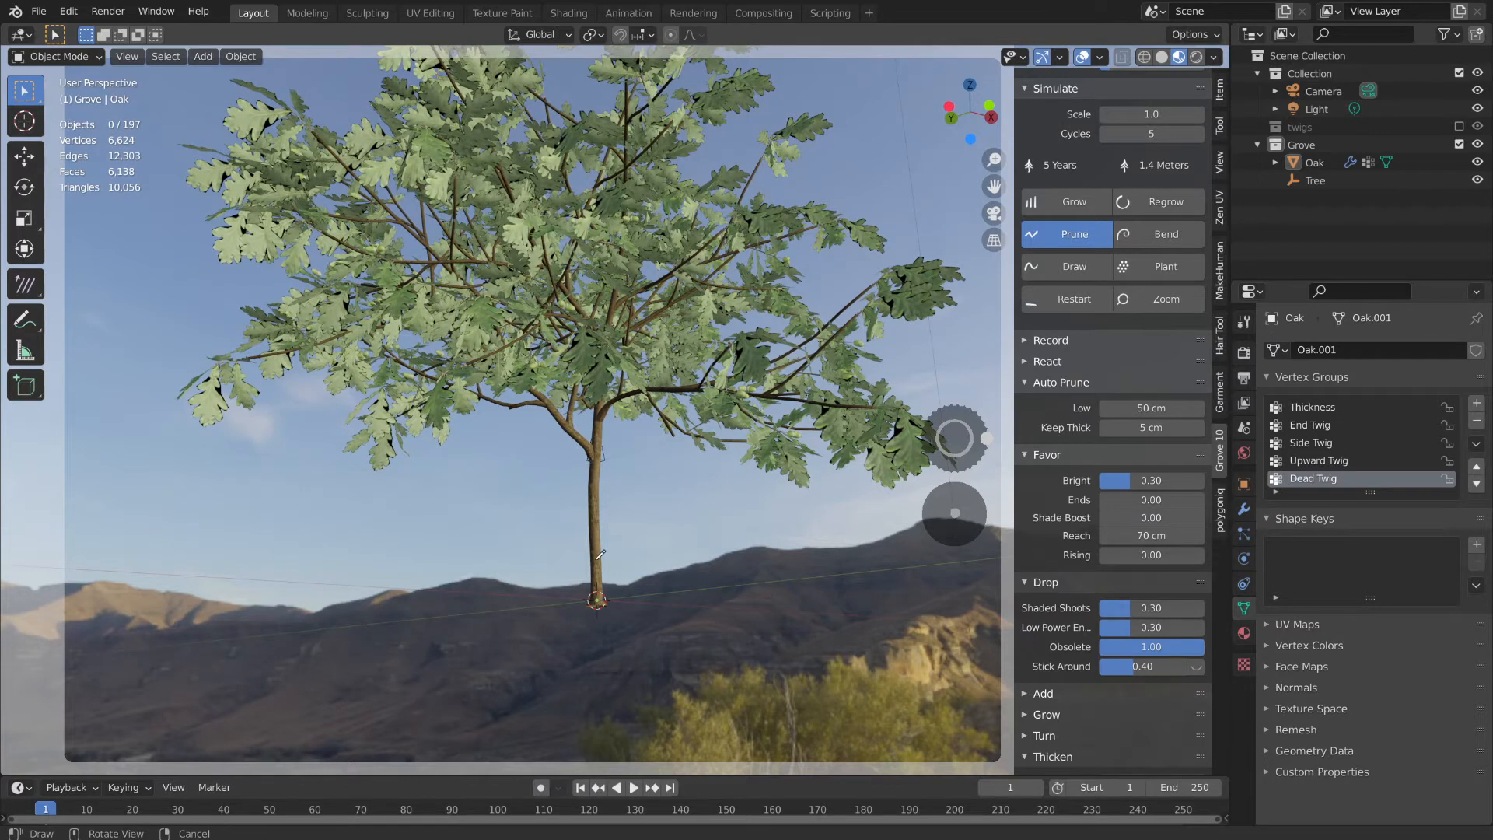
right_click(597, 561)
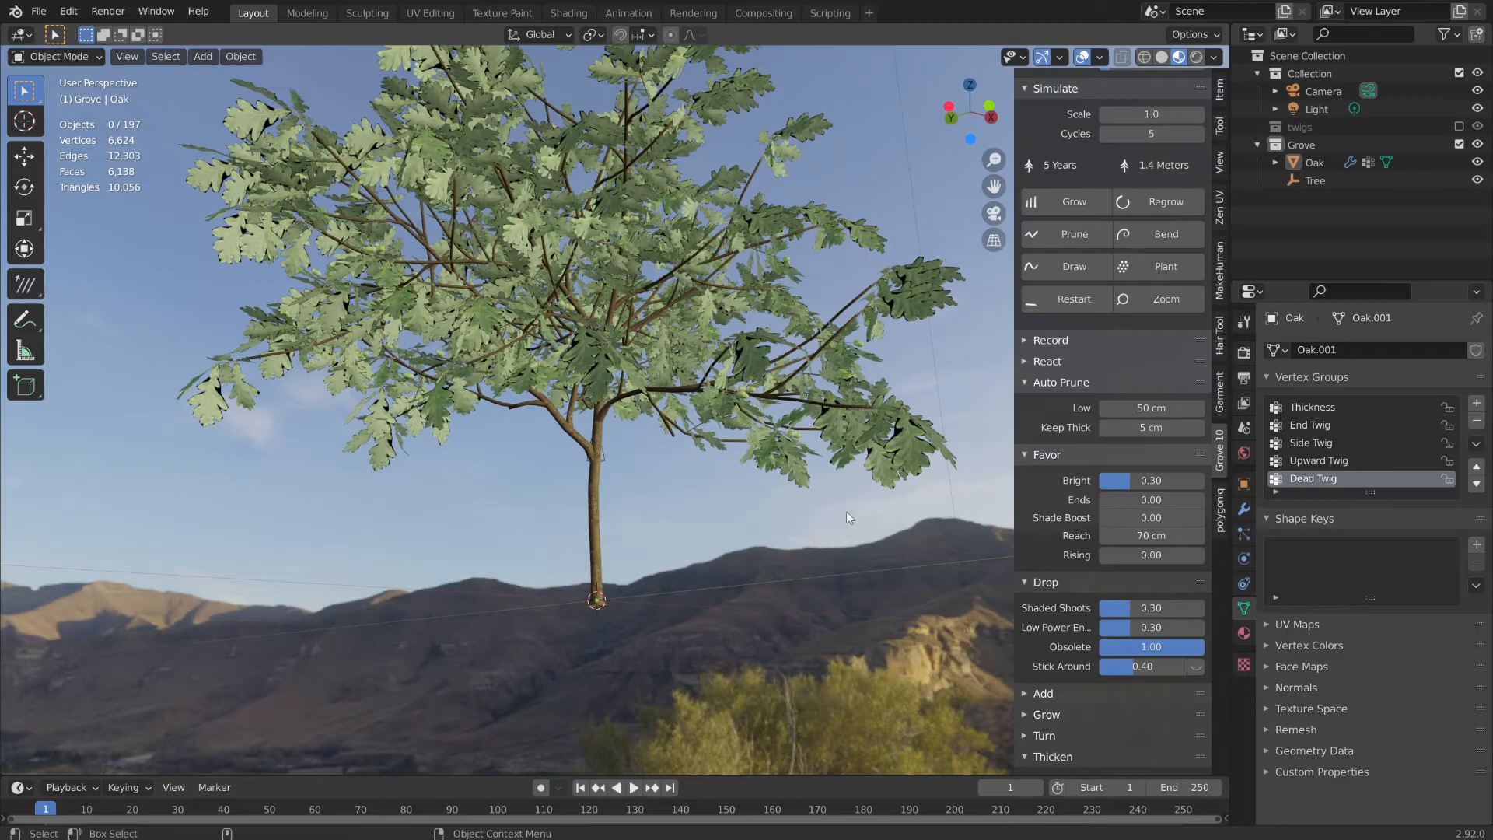
- Prune part of the long branch reaching outward from the crown, and grow the oak 5 more cycles to 10 years
middle_click_drag(609, 509, 623, 557)
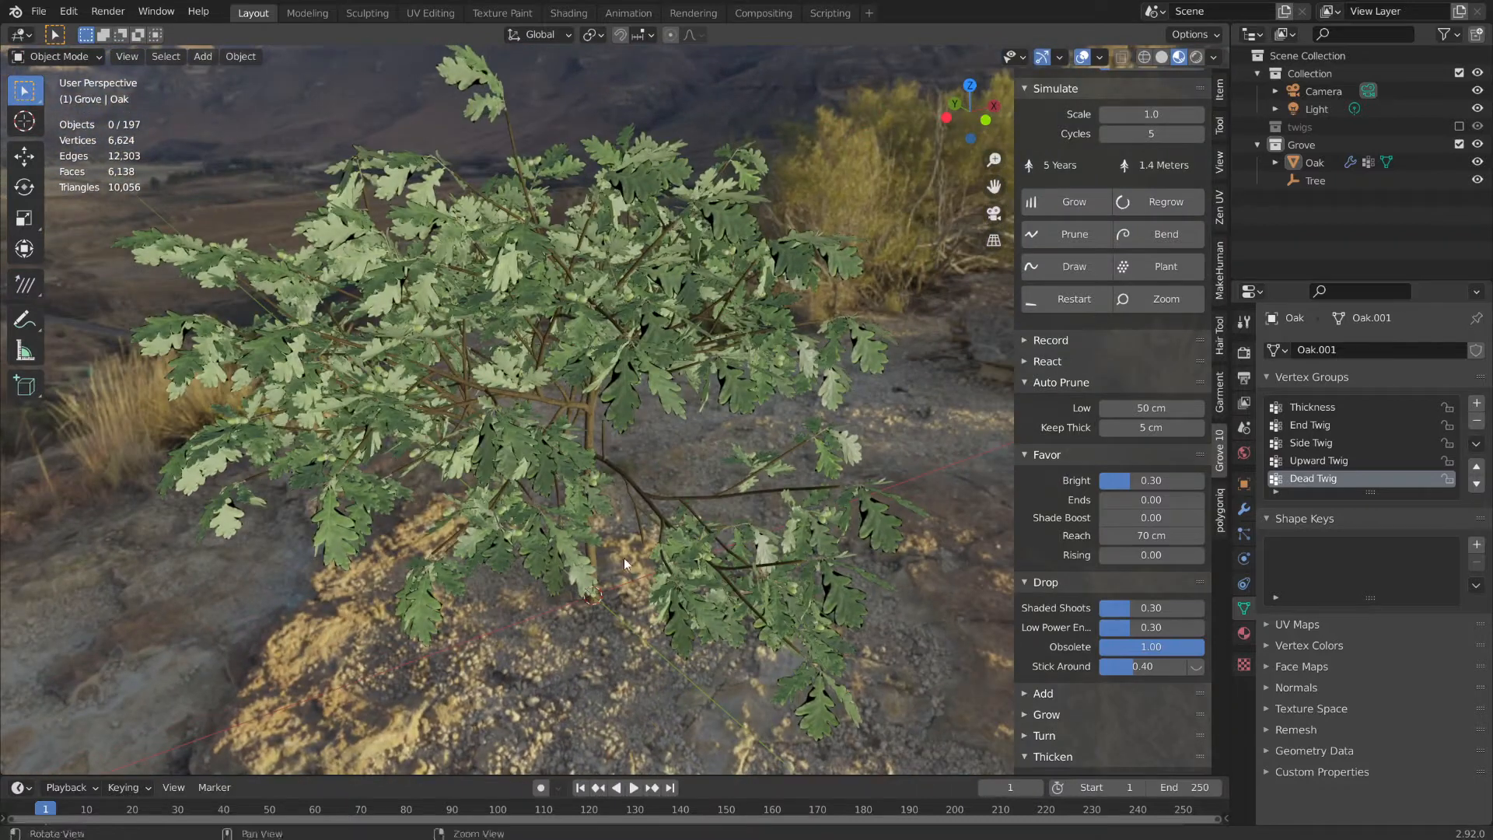
left_click(1087, 238)
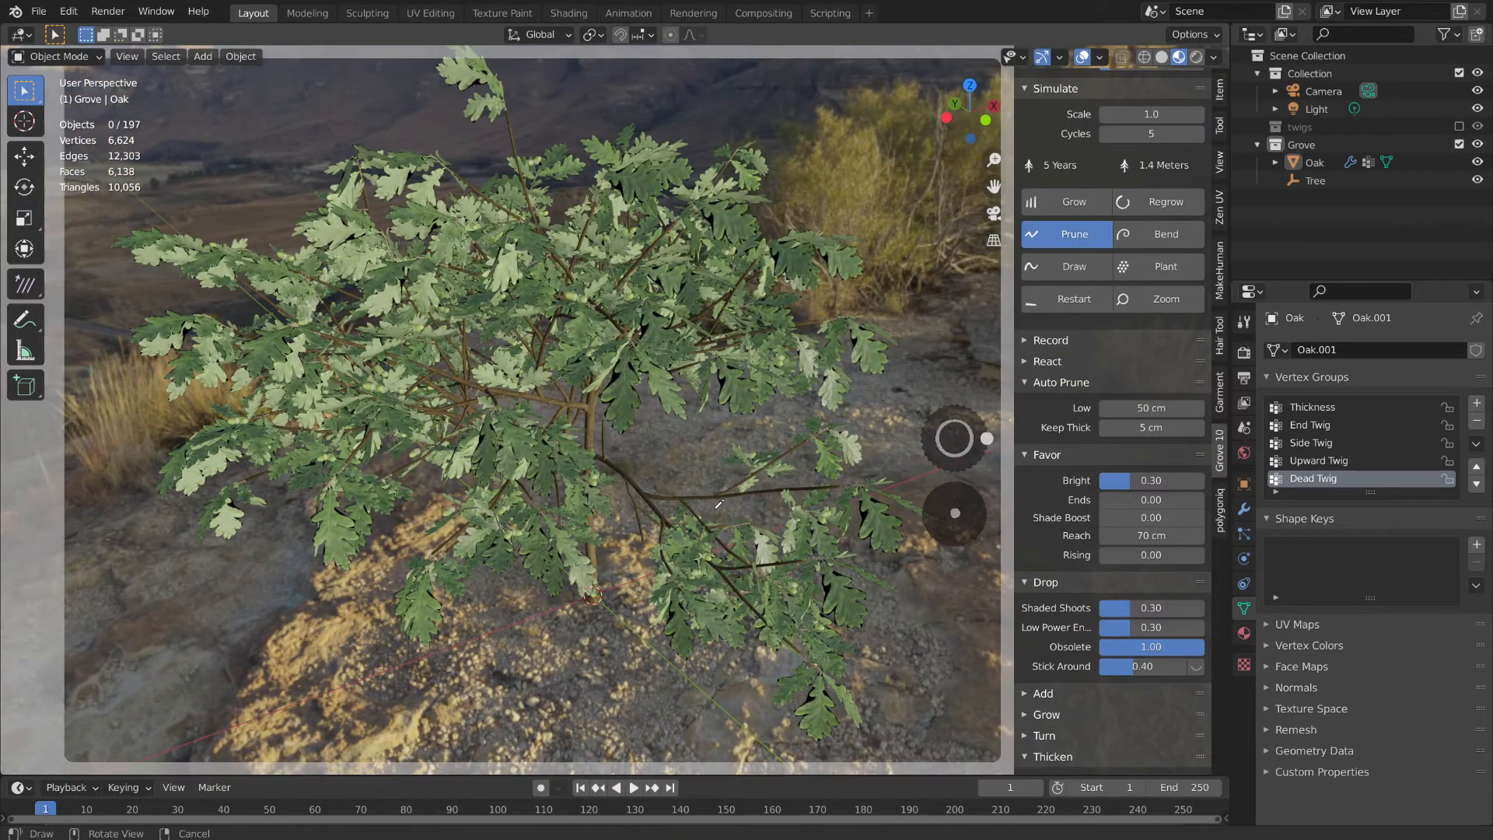
left_click_drag(663, 511, 677, 507)
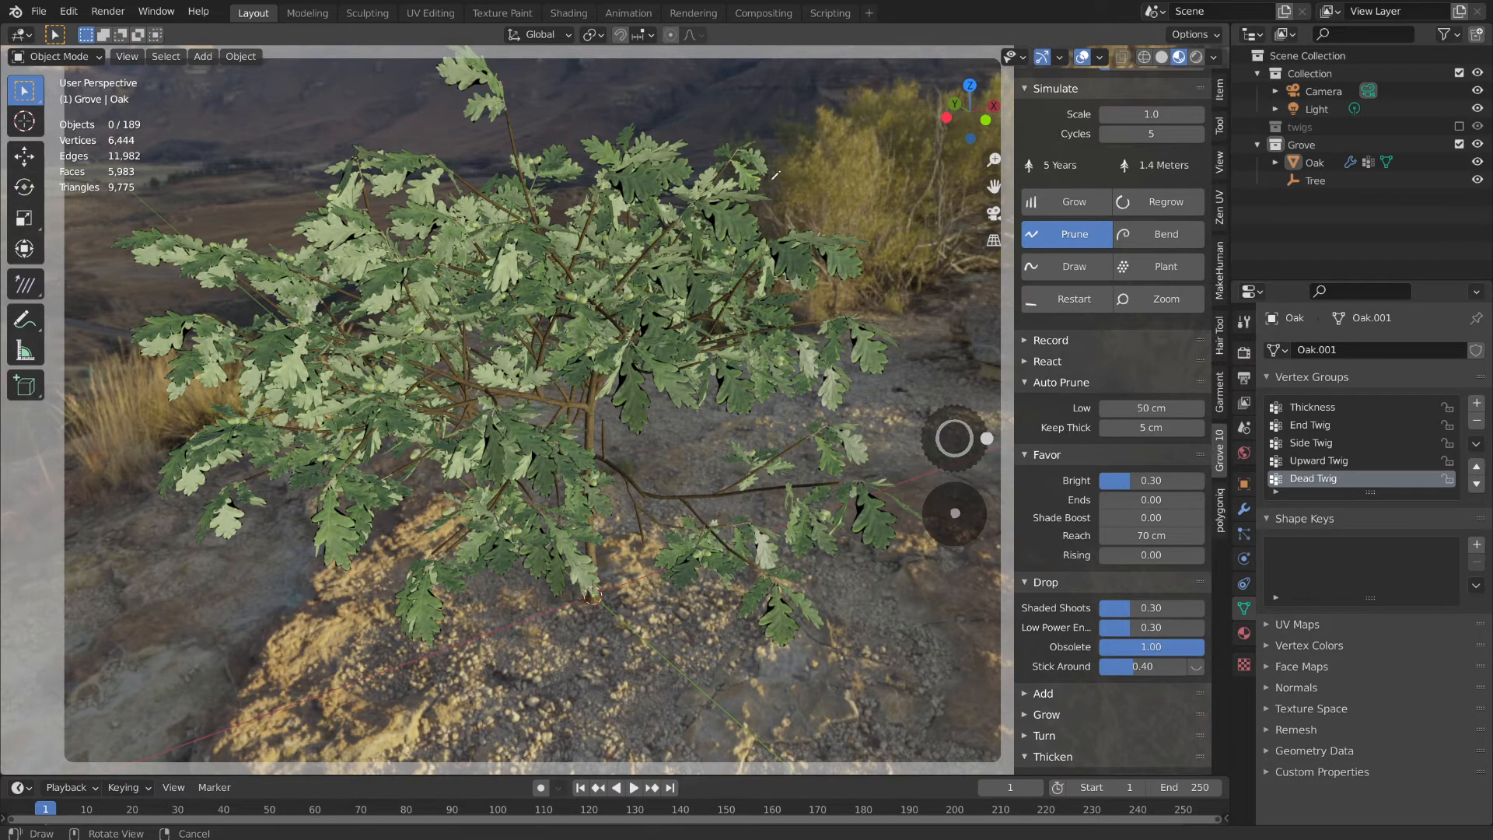
right_click(519, 372)
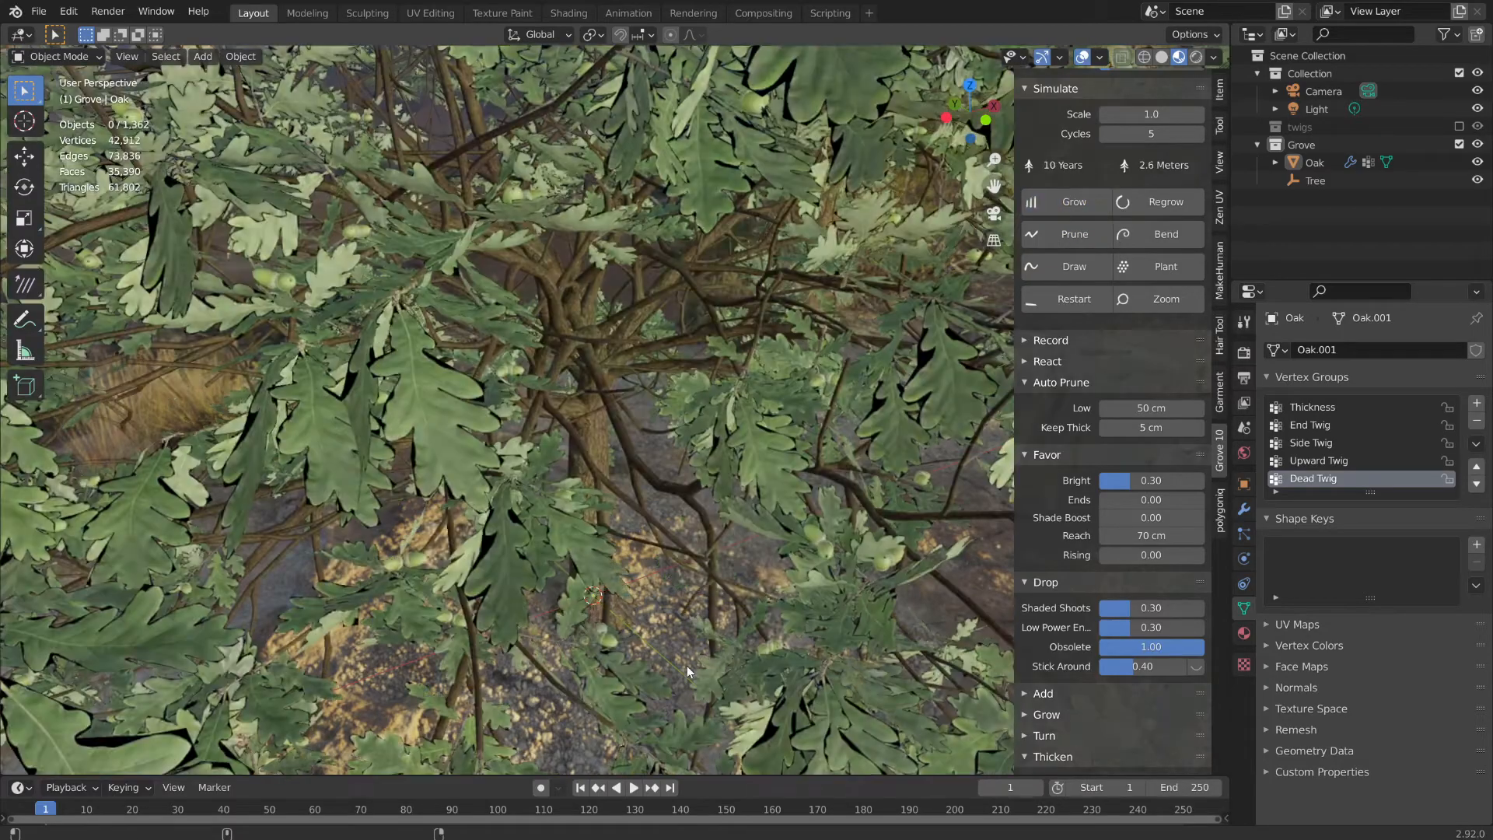
- Prune the low hanging branches on both sides of the 10-year-old oak's crown
middle_click_drag(613, 656, 414, 572)
scroll(482, 545, "up", 2)
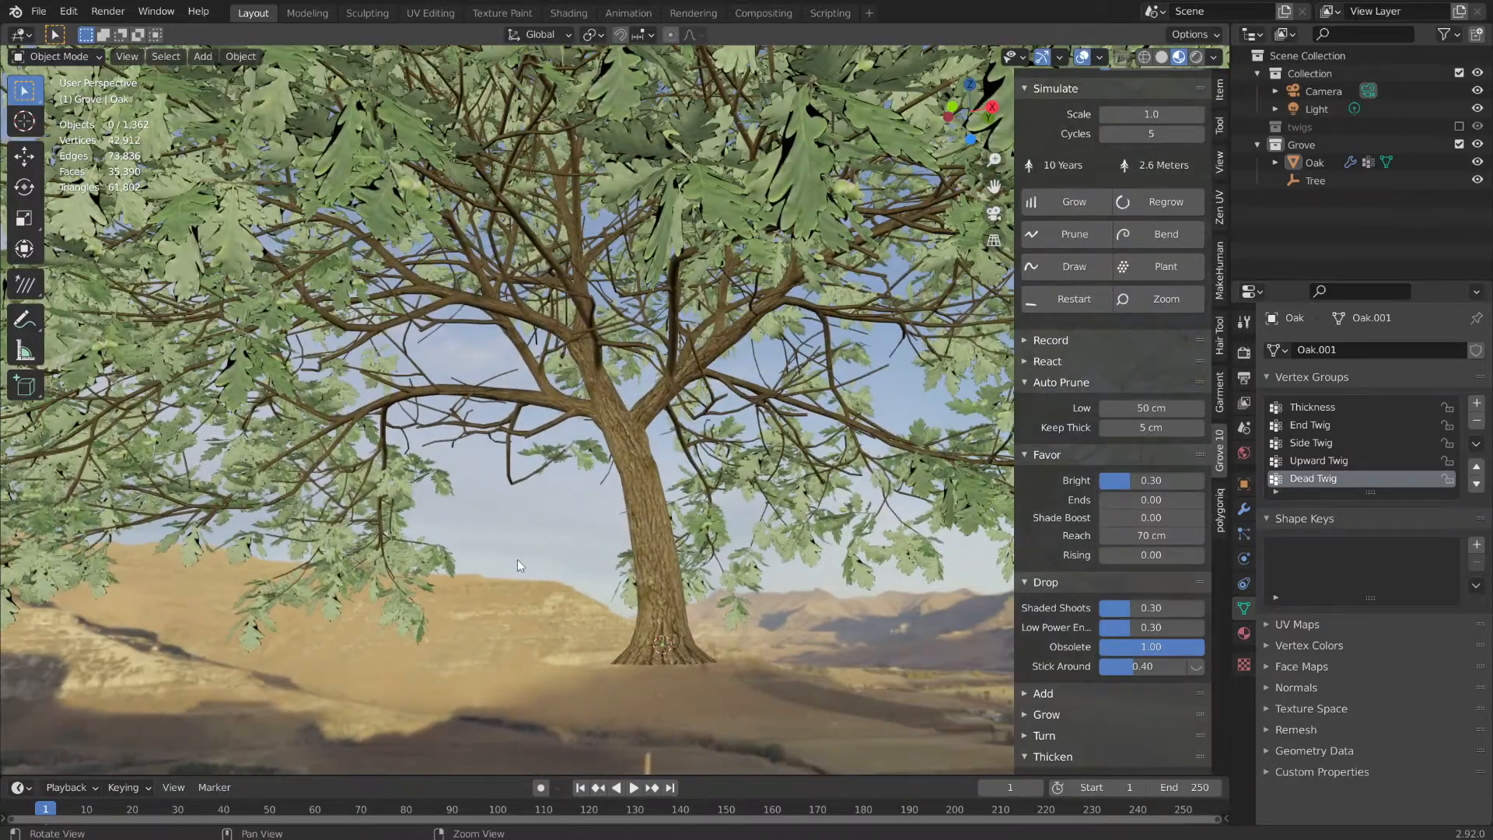
scroll(451, 530, "up", 2)
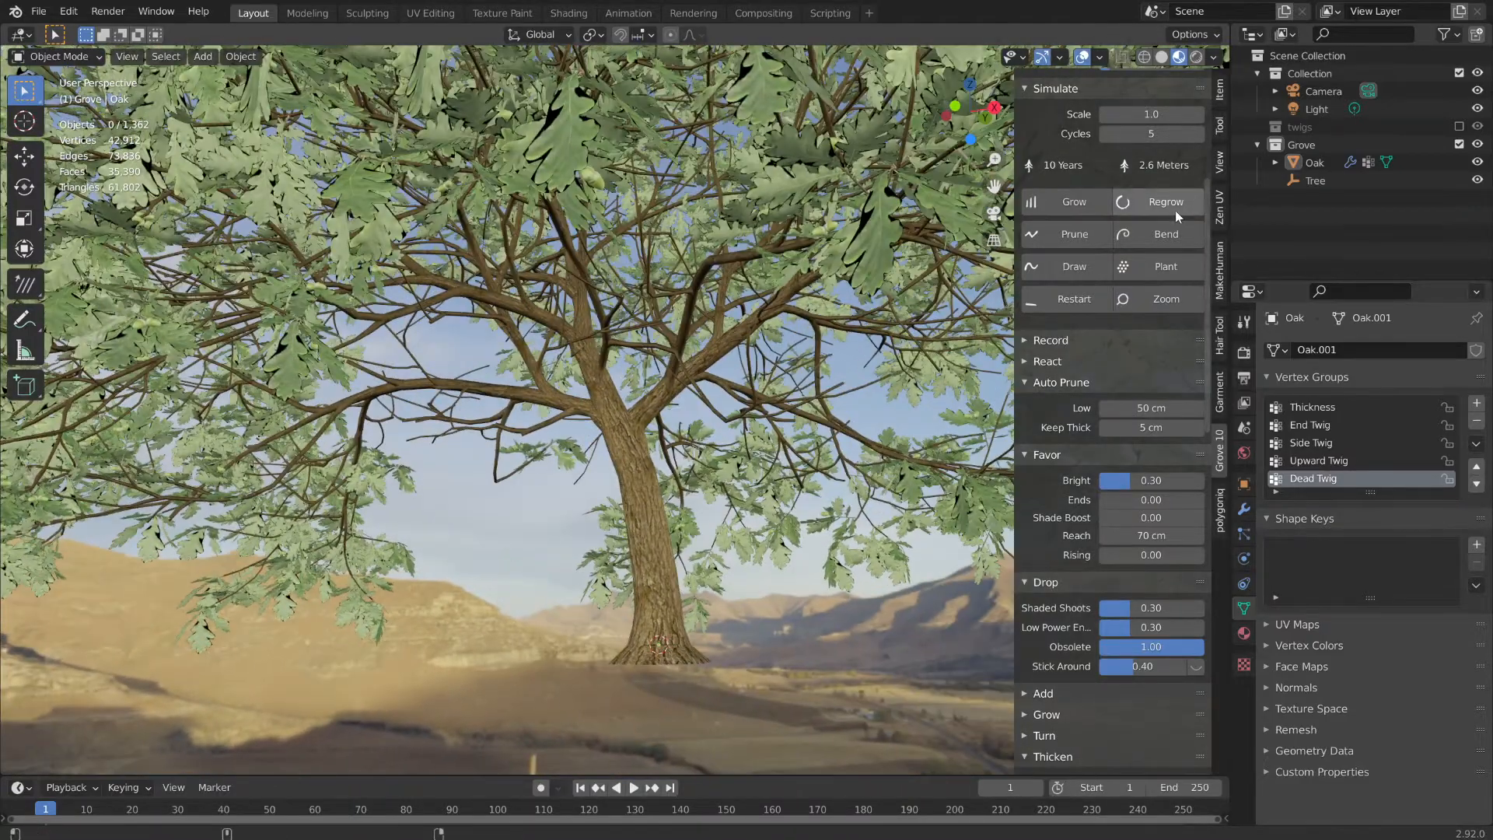
middle_click_drag(534, 537, 574, 508)
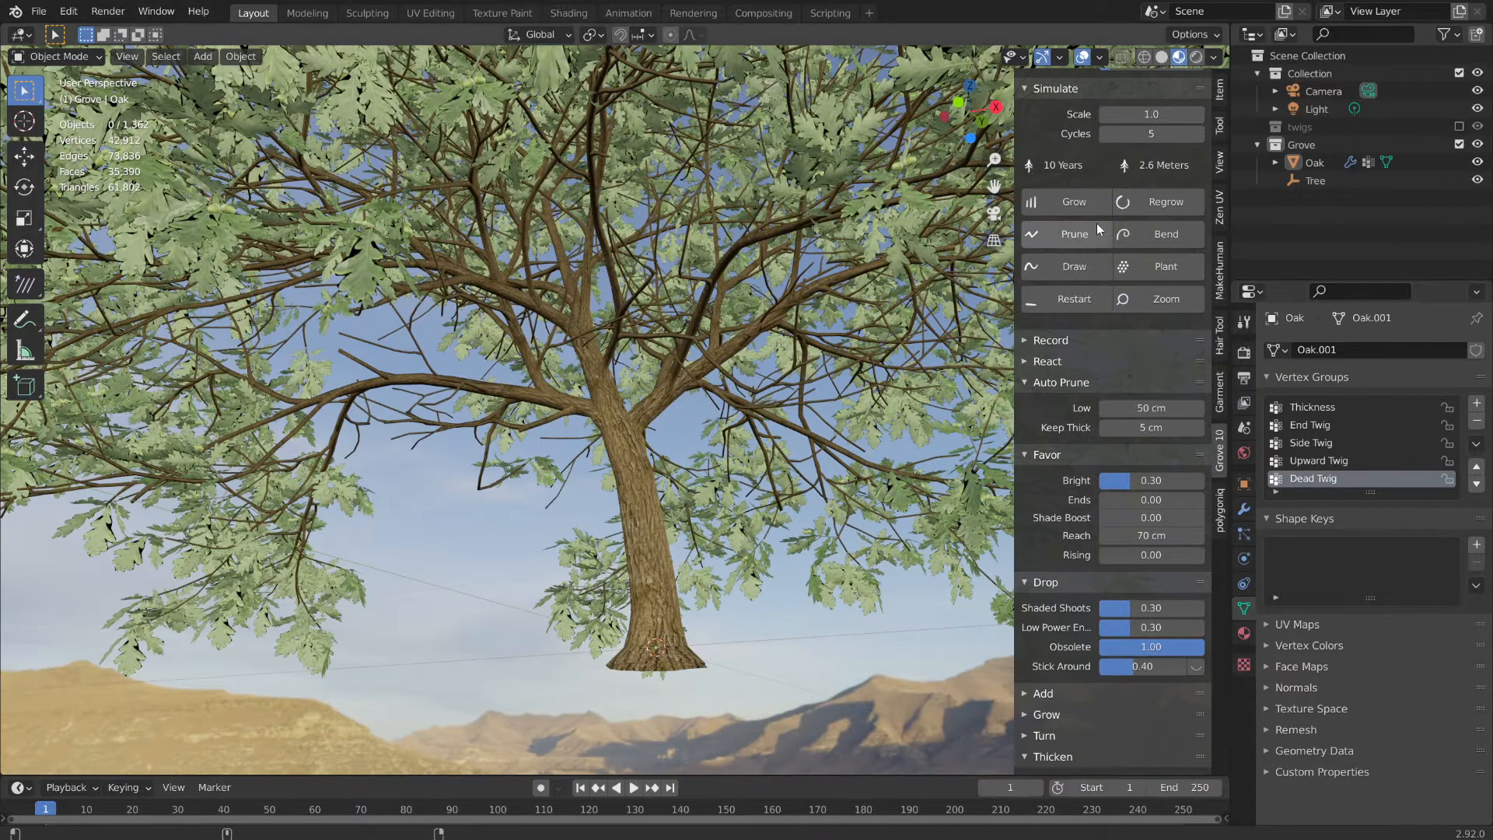
left_click(1080, 238)
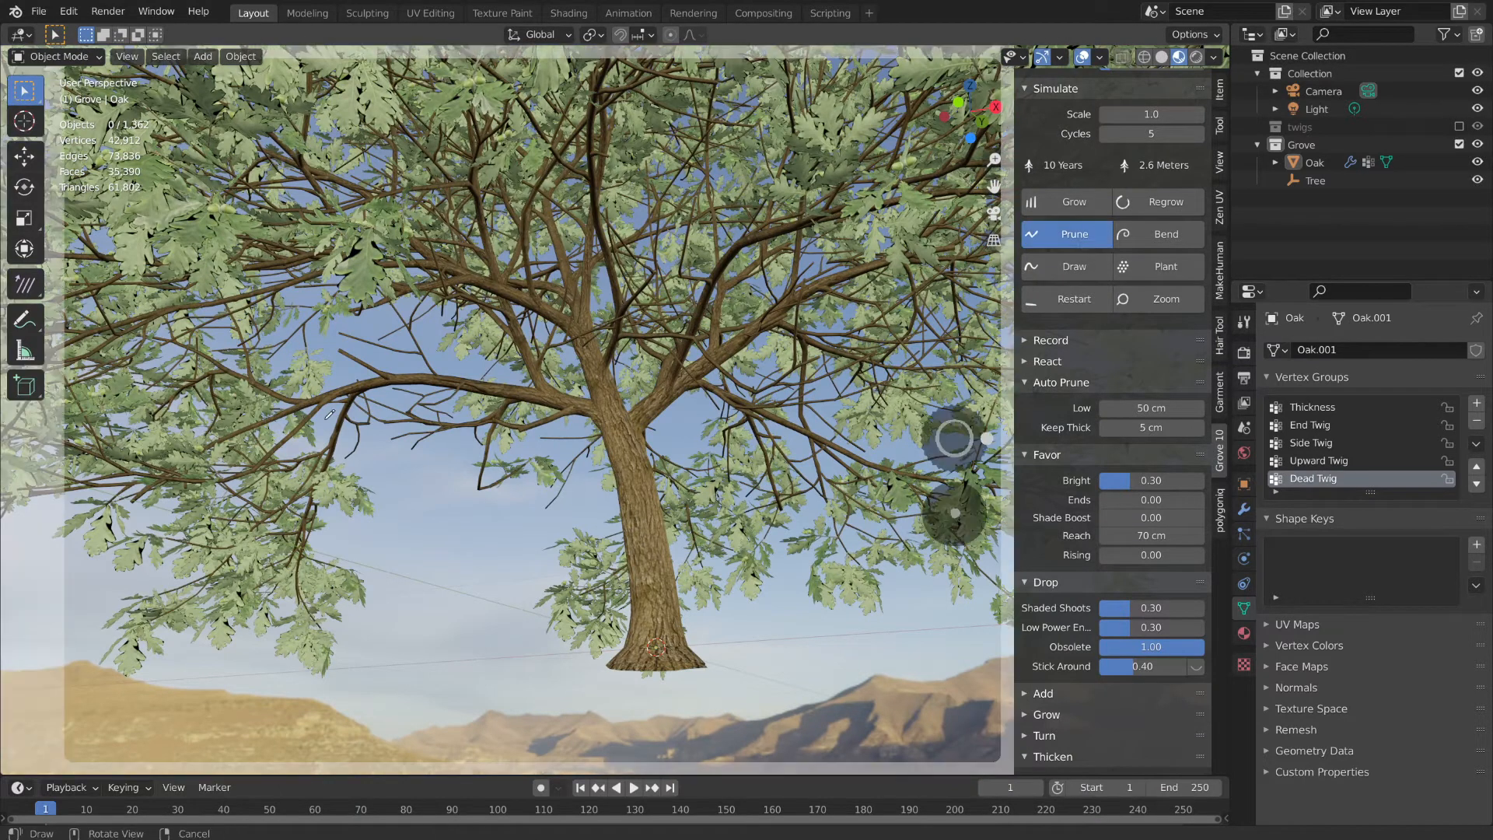
left_click_drag(327, 418, 362, 444)
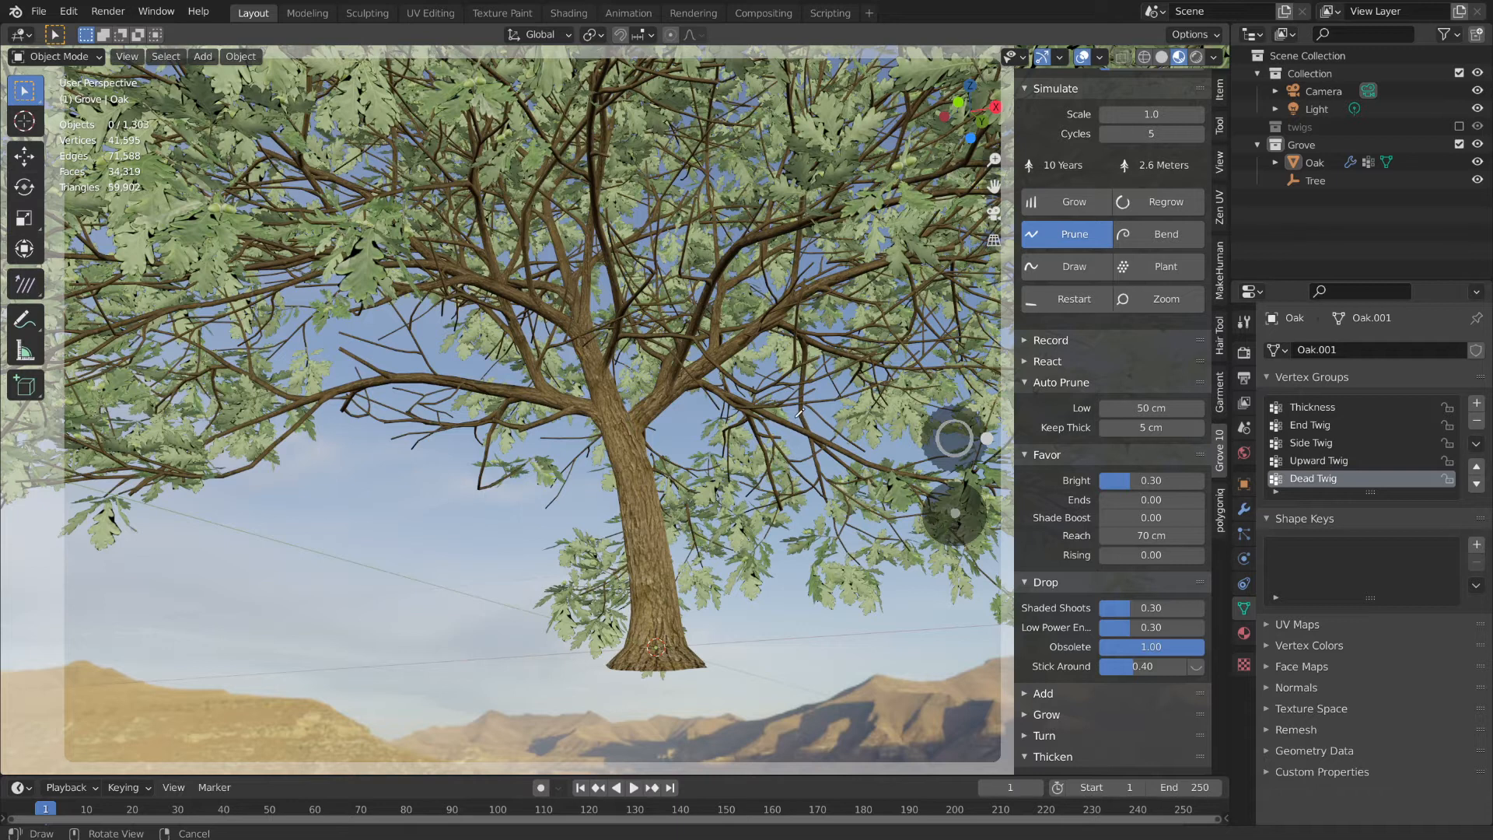
left_click_drag(795, 418, 781, 460)
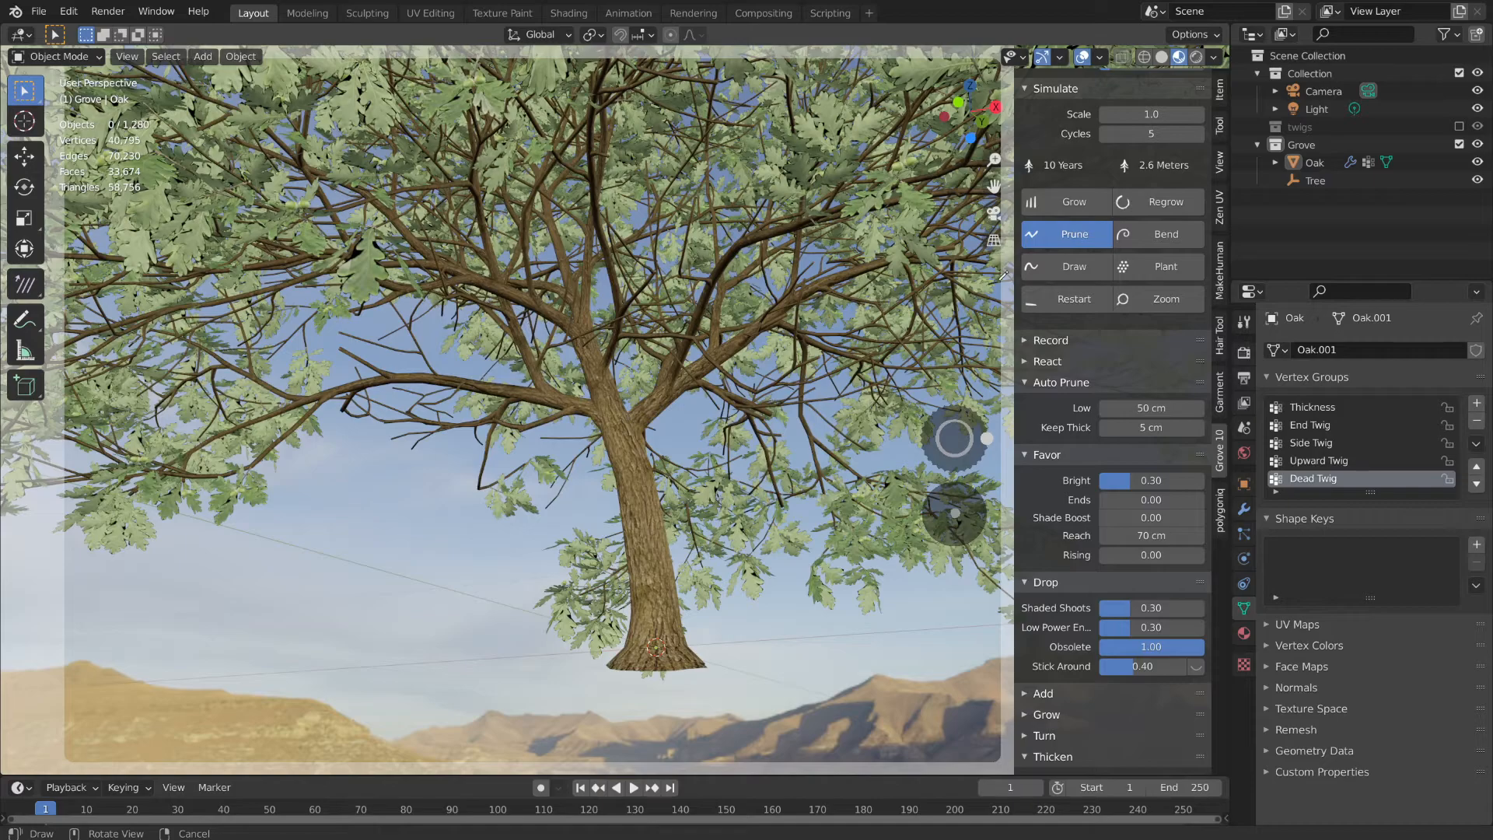
- Cut off the upper part of the central upright stem inside the crown with the Prune tool
middle_click_drag(763, 284, 661, 417)
scroll(617, 405, "up", 5)
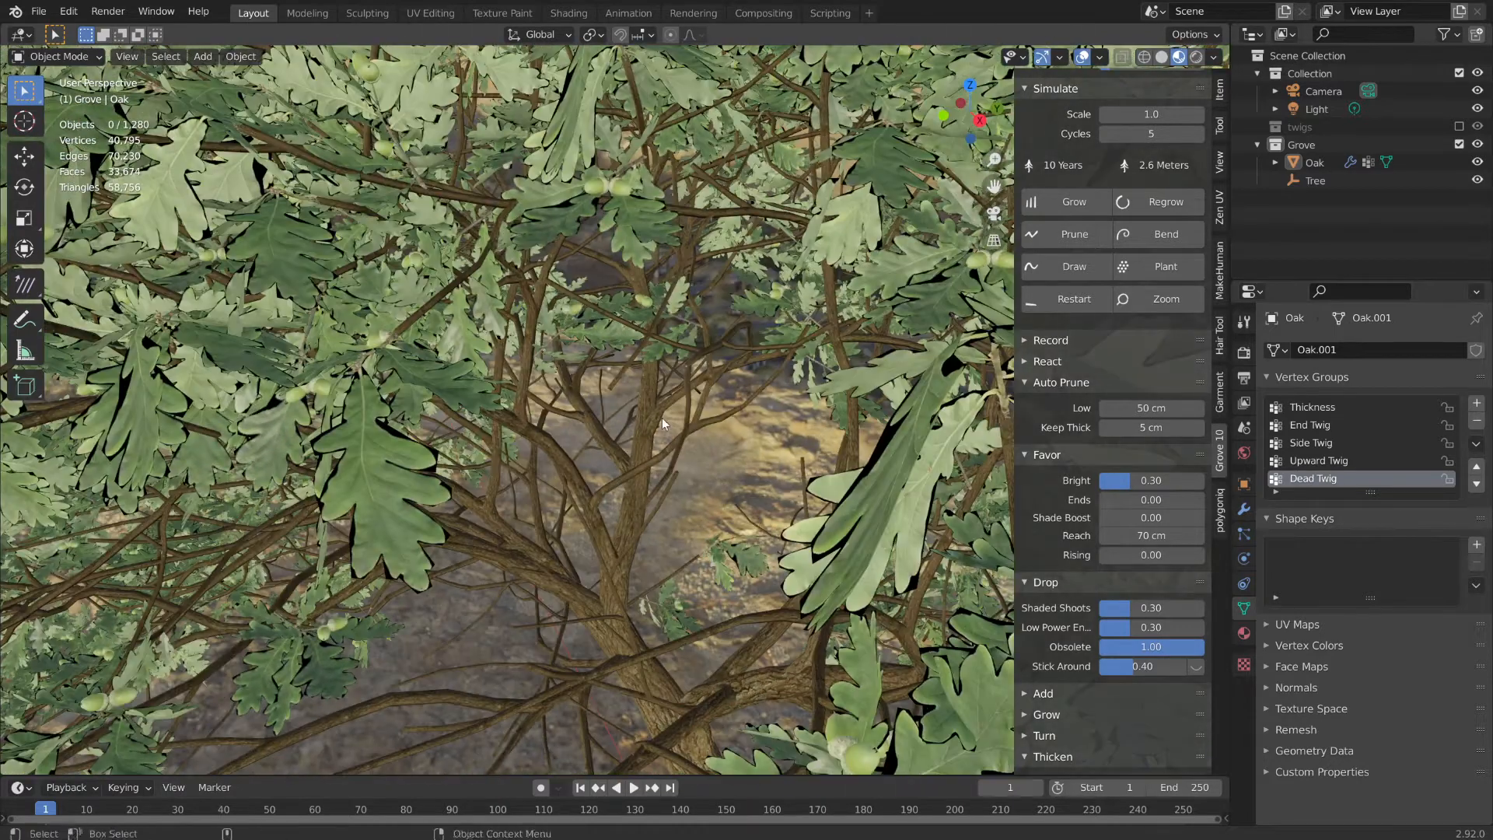
scroll(676, 409, "up", 3)
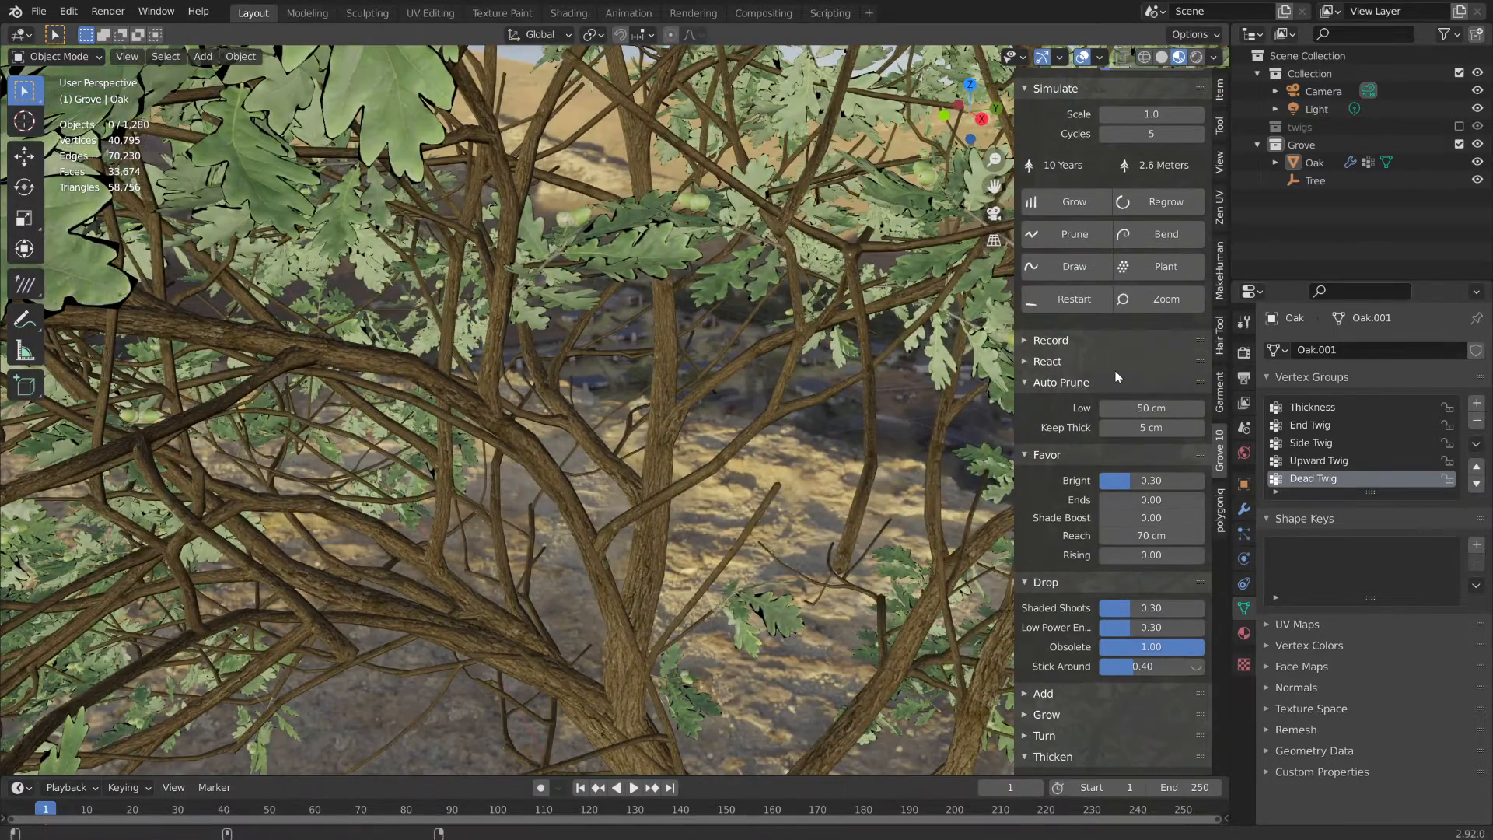
left_click(1079, 242)
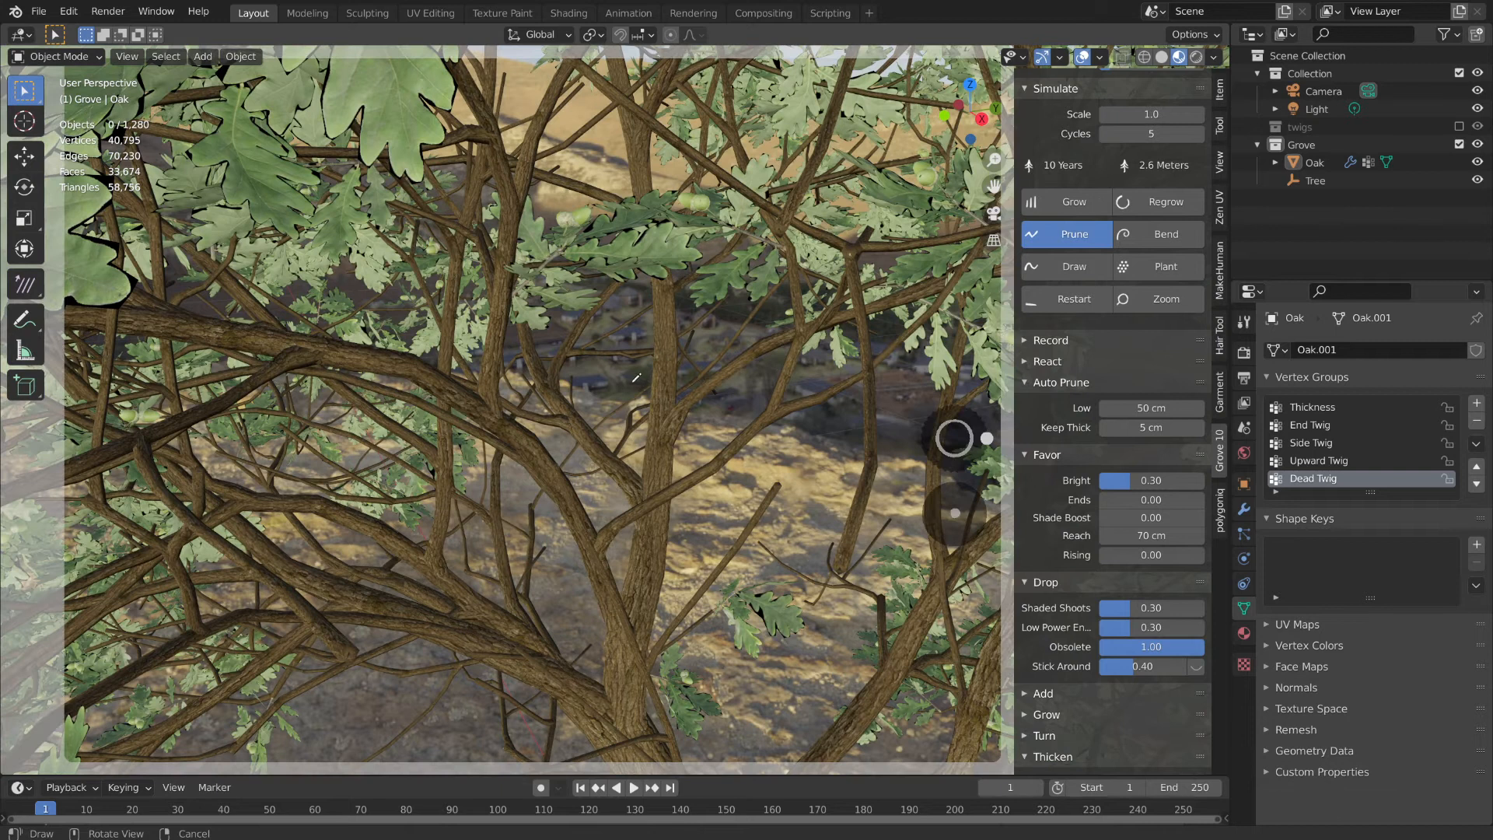
left_click_drag(631, 381, 682, 381)
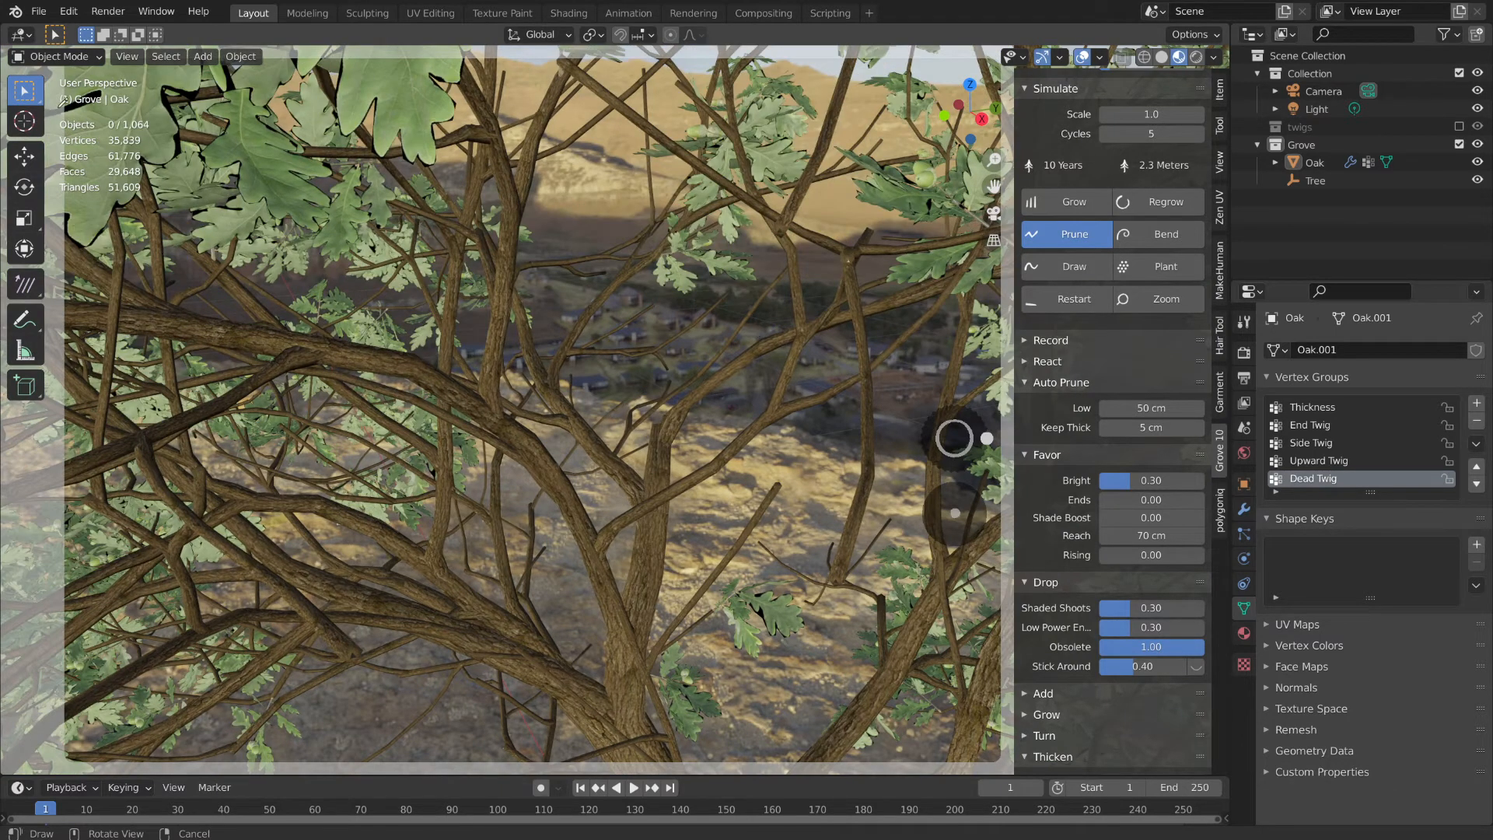
key("Escape")
- Grow the pruned oak for 5 more cycles to an age of 15 years
scroll(642, 484, "down", 6)
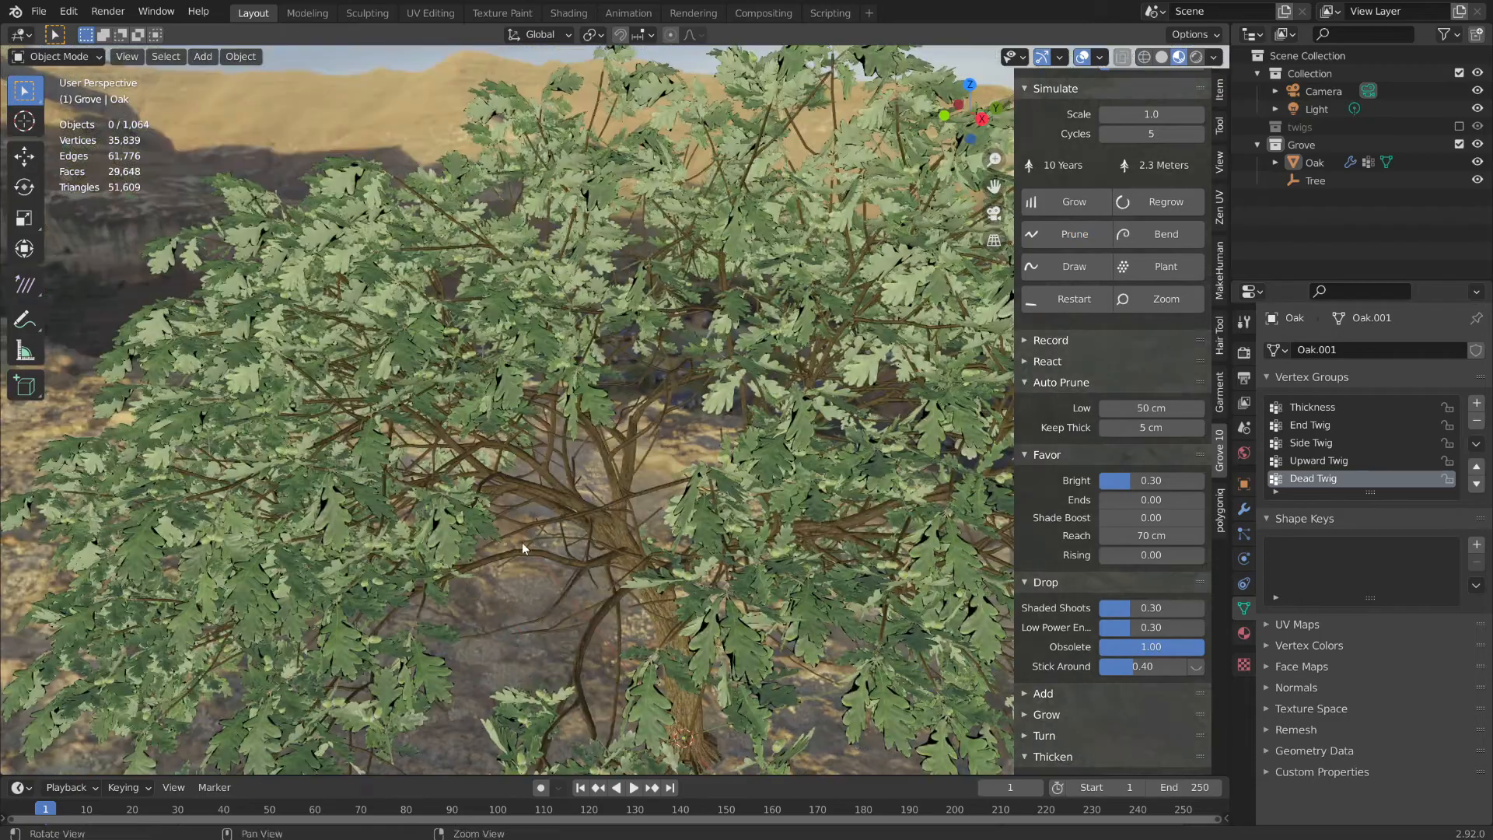
left_click_drag(521, 543, 679, 543, "alt")
mouse_move(679, 548)
middle_mouse_down()
mouse_move(759, 487)
mouse_move(758, 528)
mouse_move(722, 557)
mouse_move(759, 538)
mouse_move(706, 515)
mouse_move(708, 545)
middle_mouse_up()
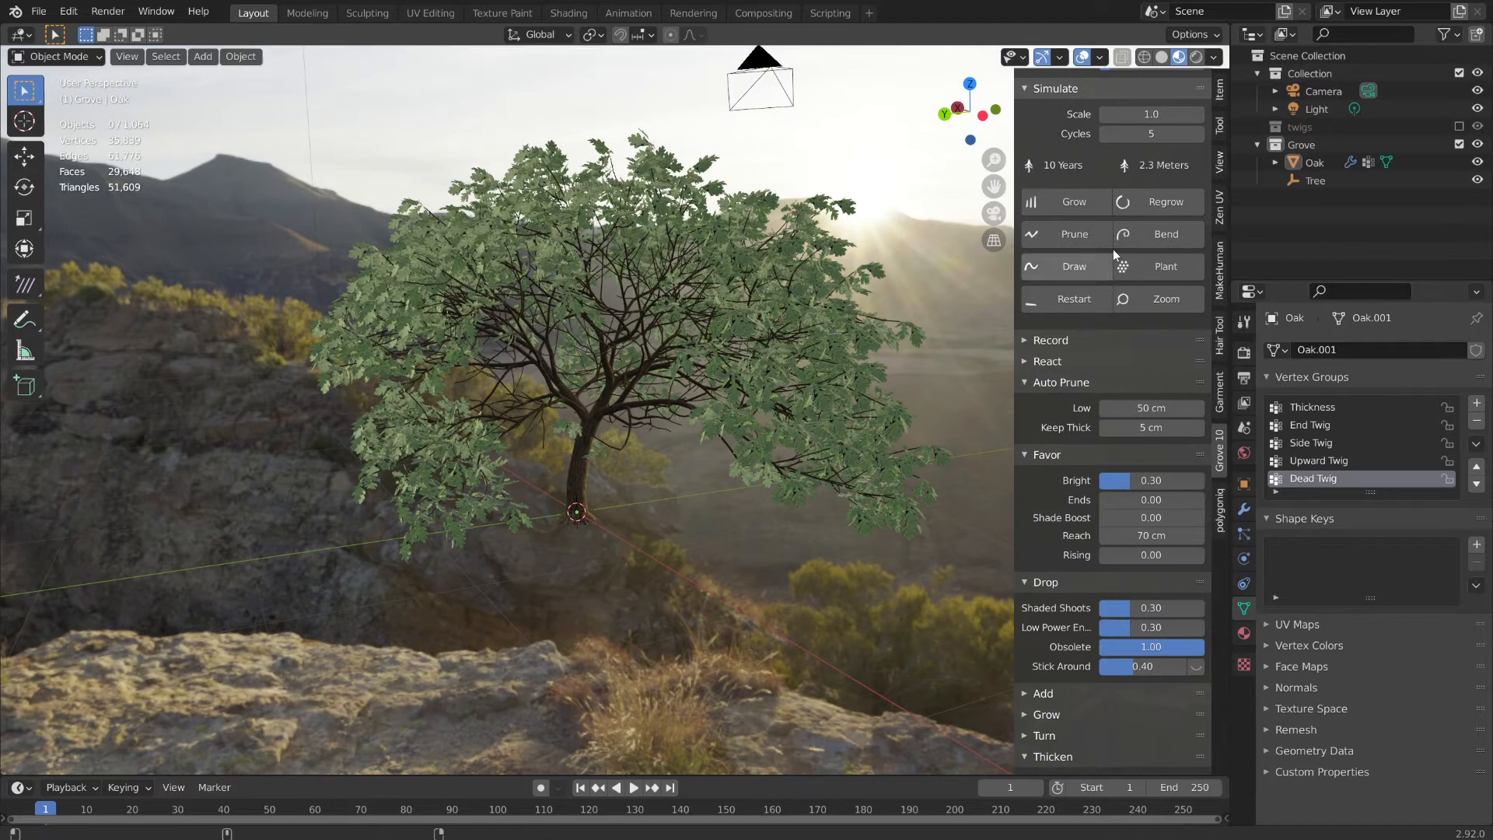
left_click(1074, 202)
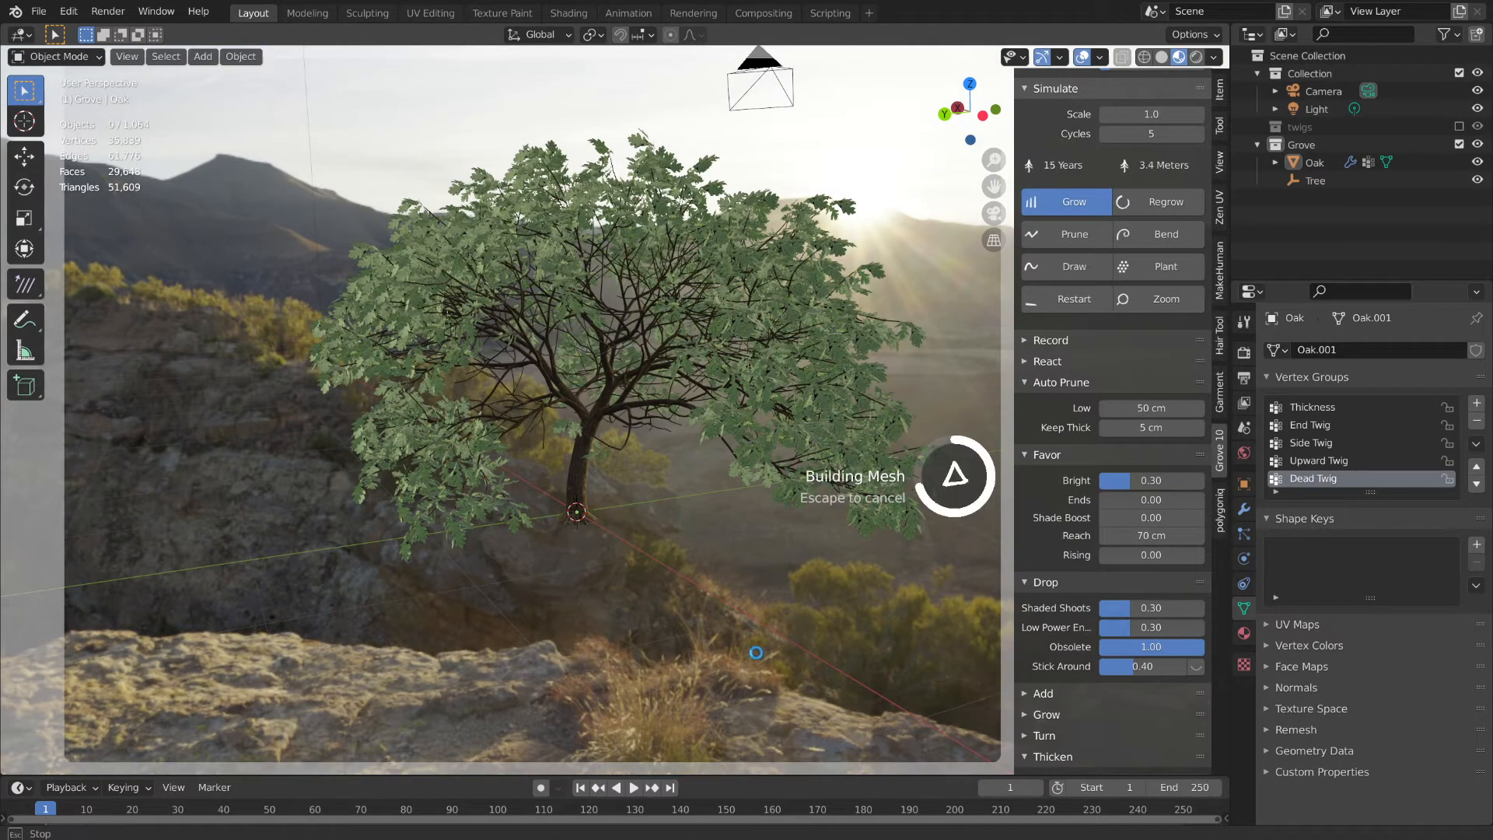
middle_click_drag(655, 504, 388, 535)
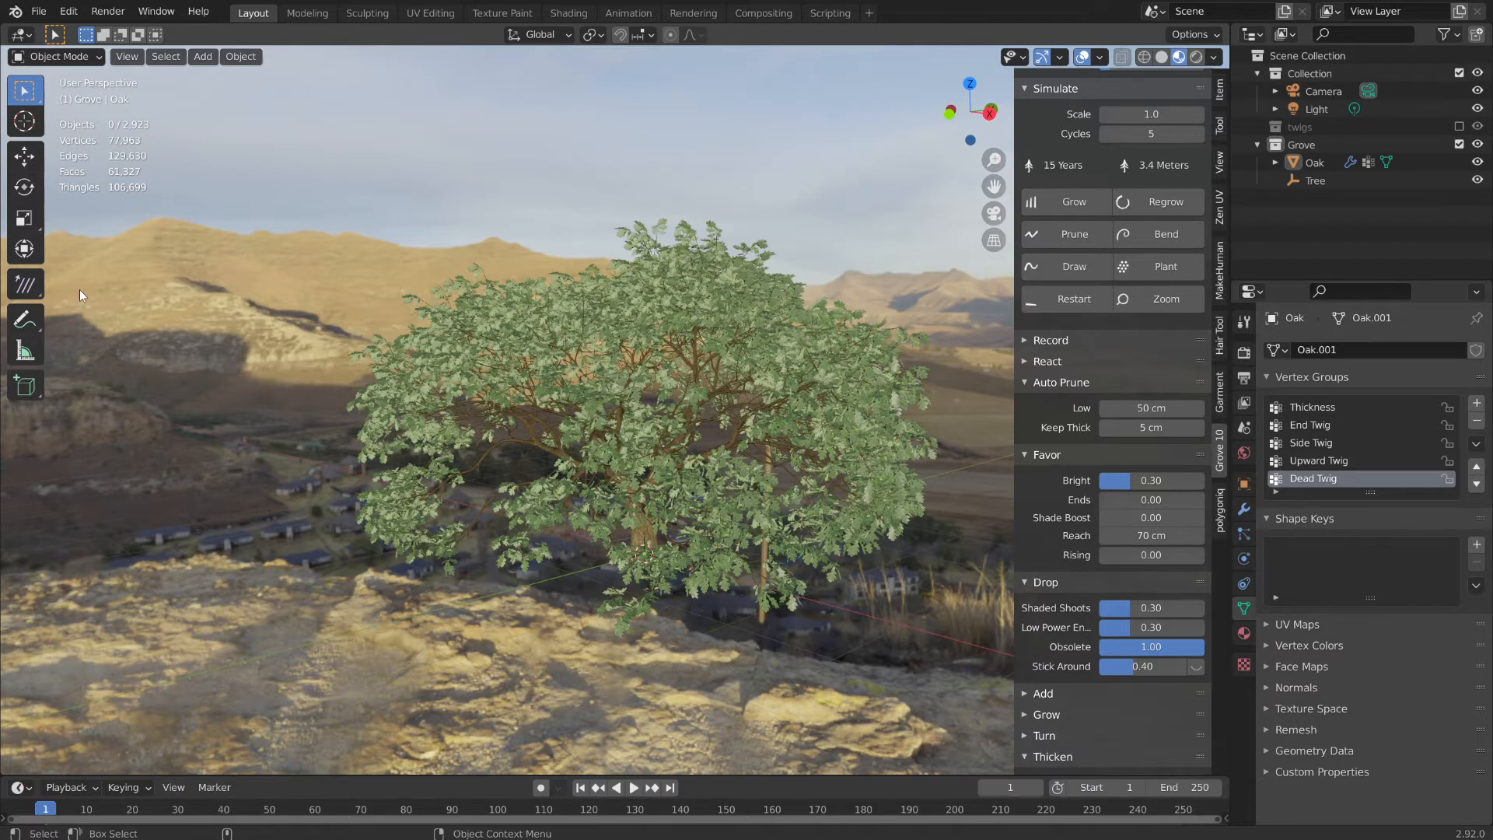
- Preview the 15-year-old oak in rendered viewport shading with the render engine set to Cycles, then pause the preview rendering
middle_click_drag(560, 389, 683, 577)
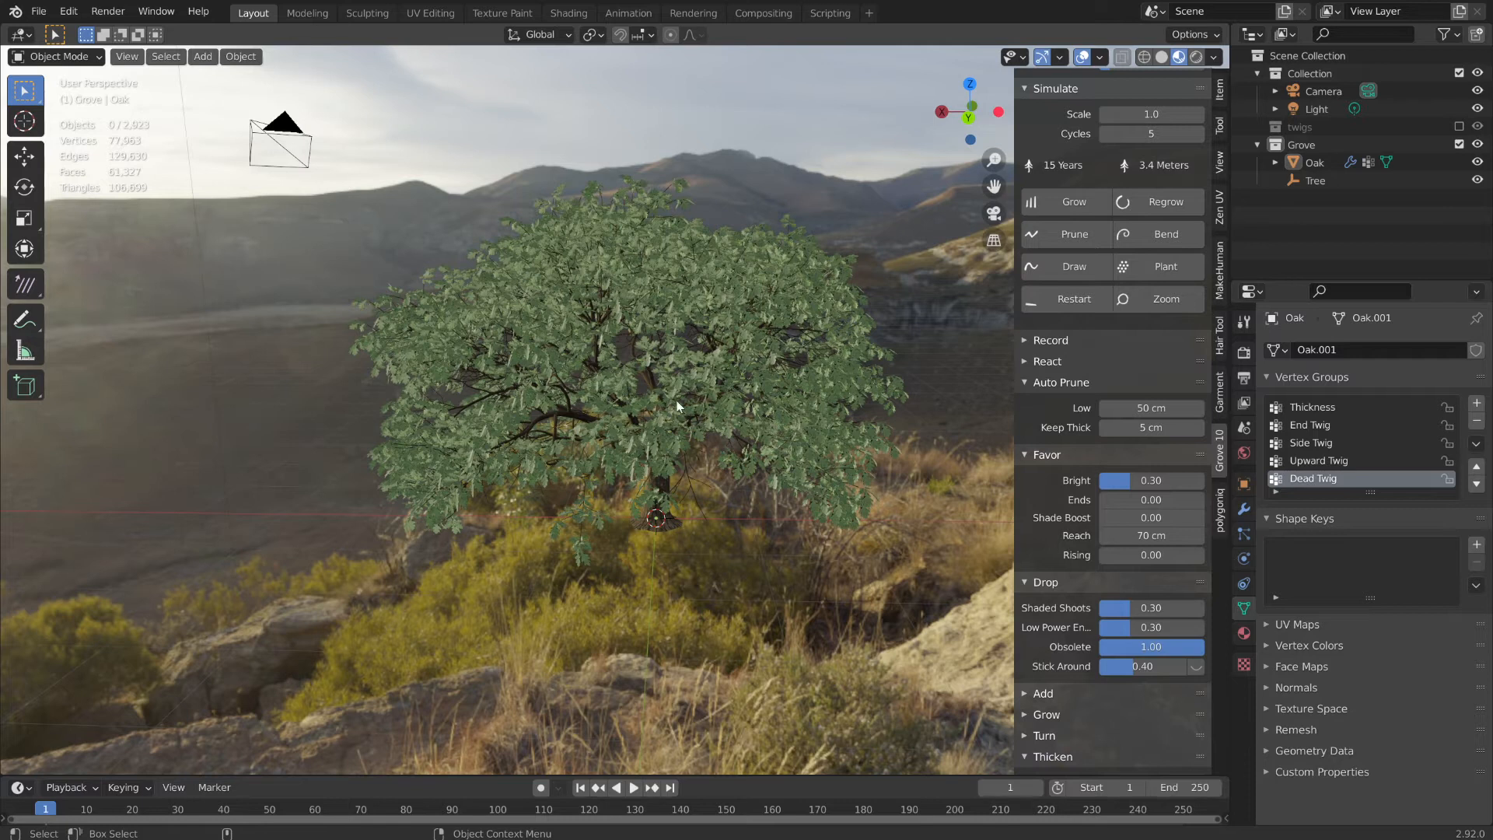
scroll(674, 417, "up", 6)
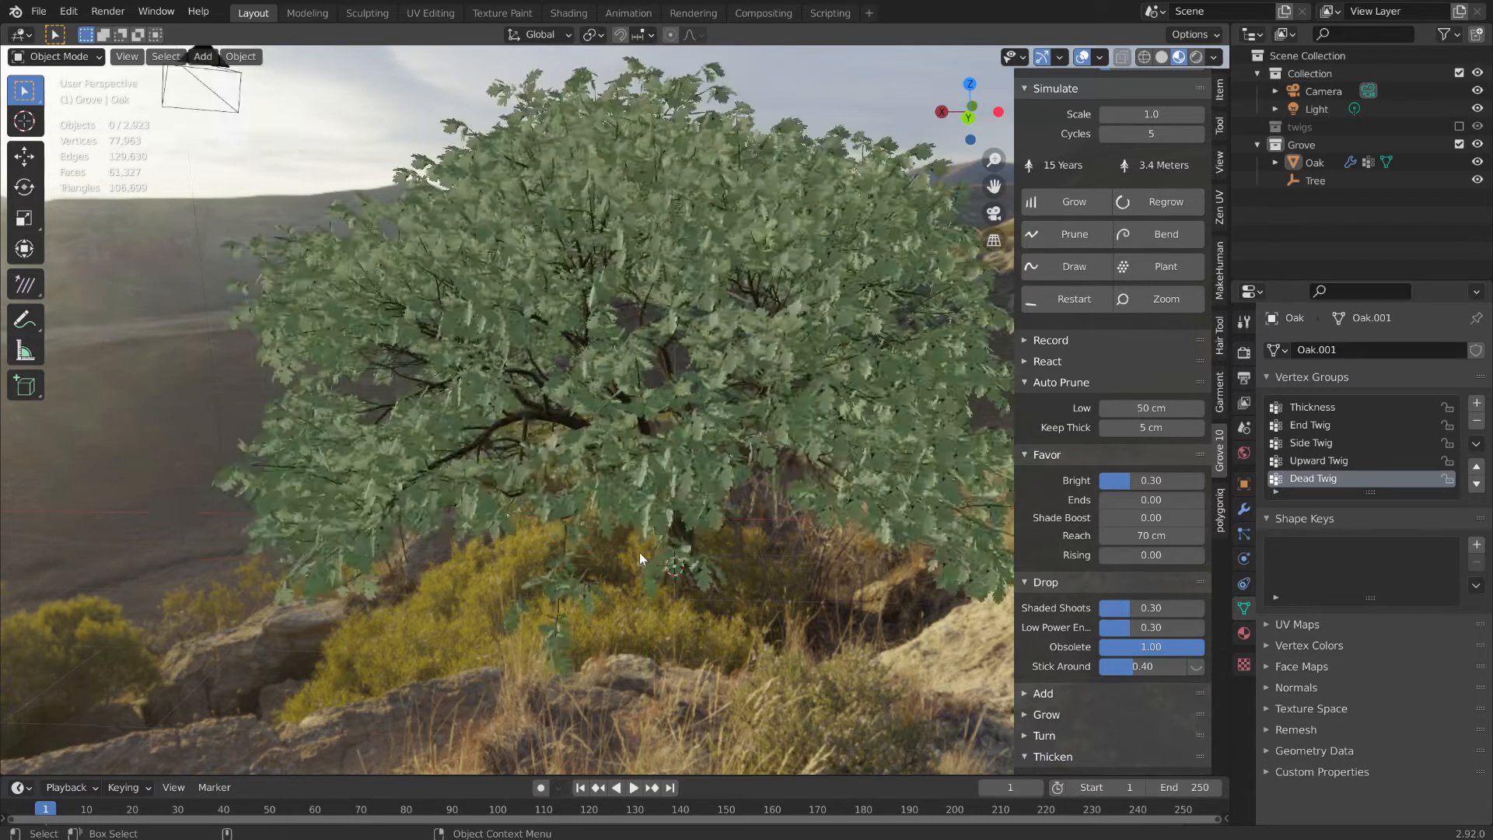
scroll(720, 551, "up", 3)
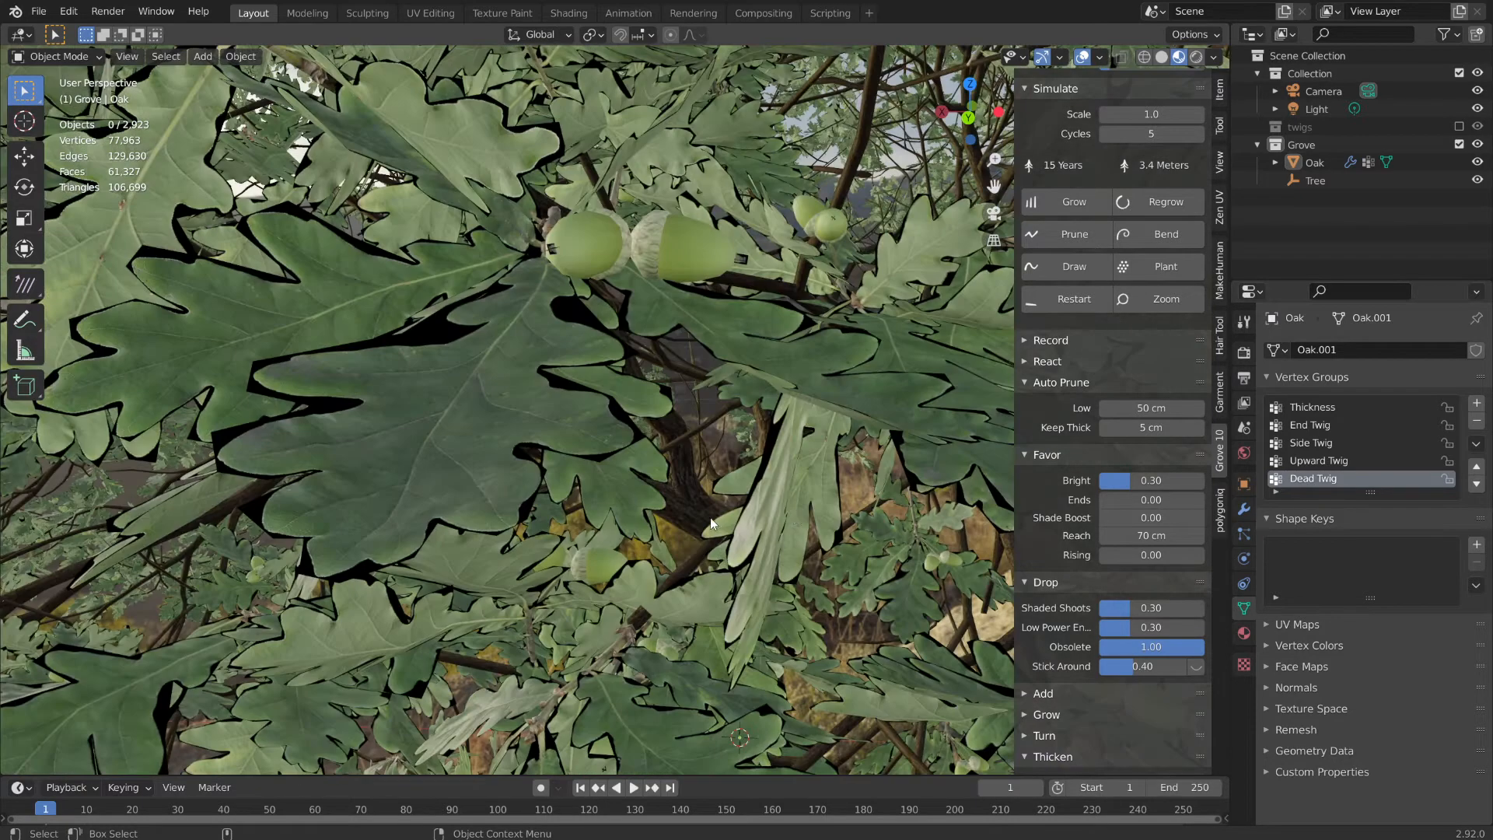
scroll(711, 517, "down", 10)
middle_click_drag(711, 516, 725, 576)
left_click(1196, 56)
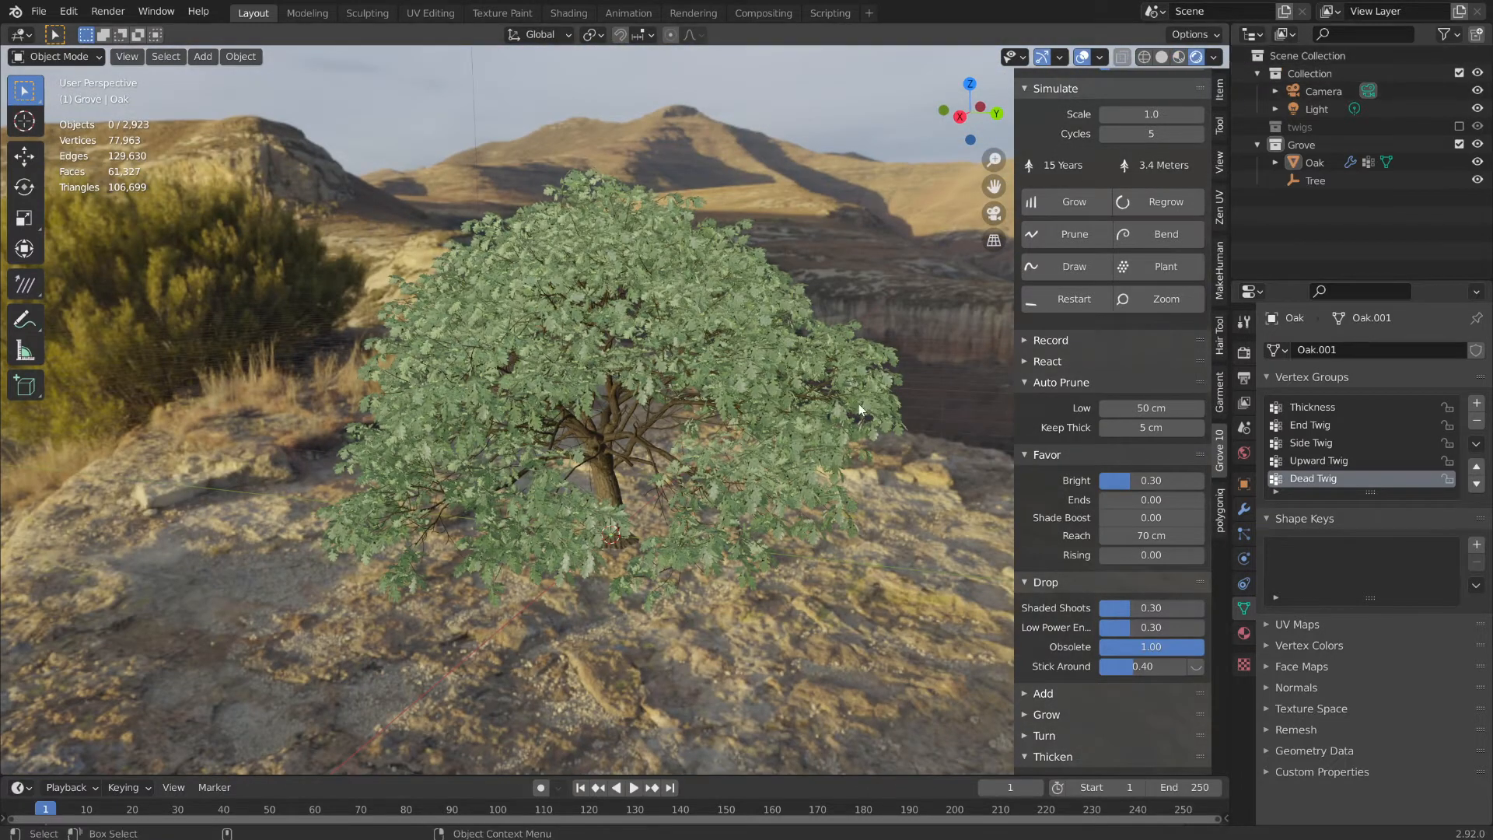
left_click(1244, 352)
left_click(1390, 356)
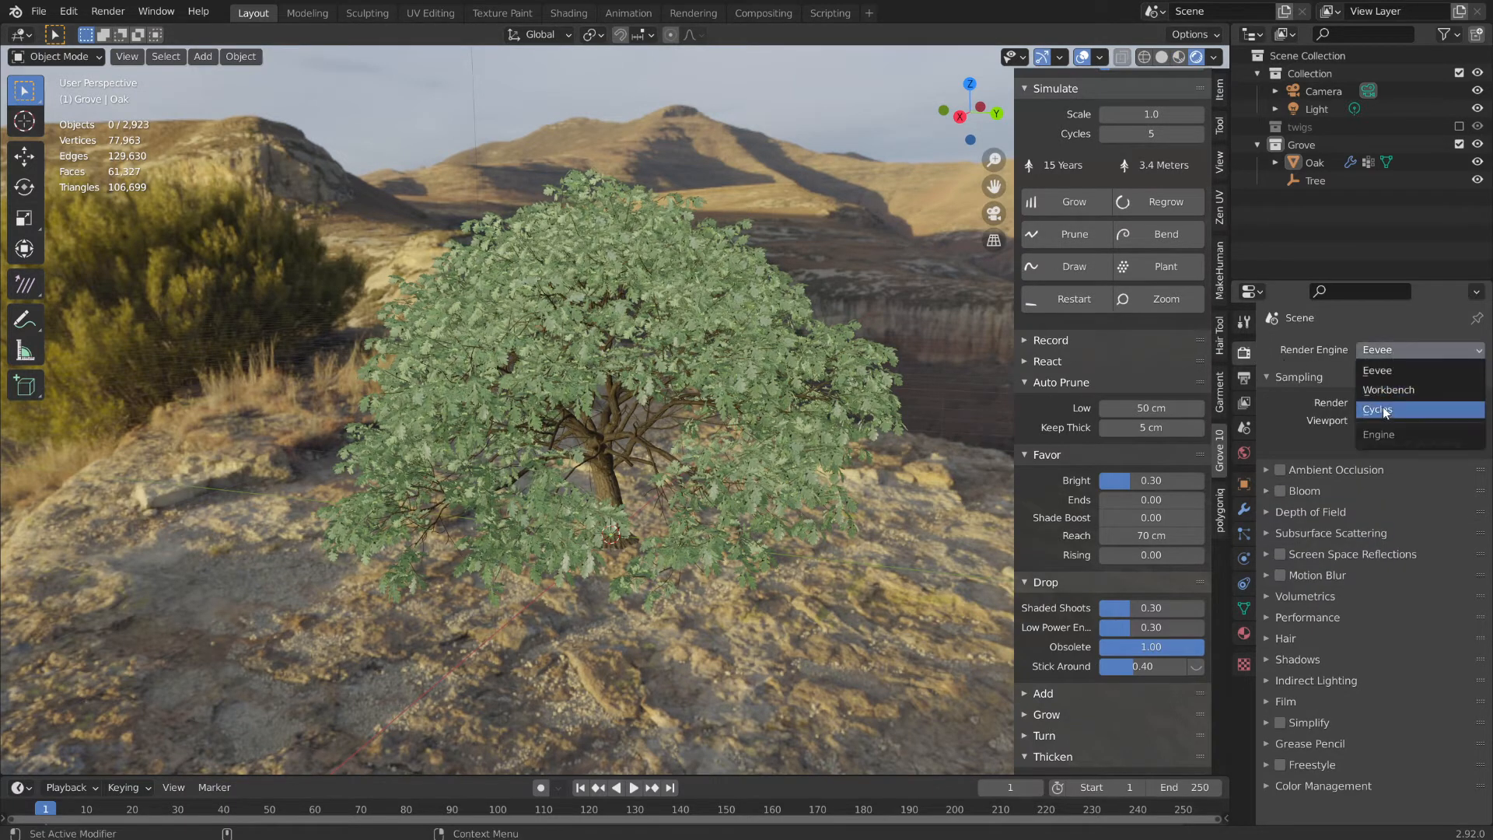
left_click(1421, 409)
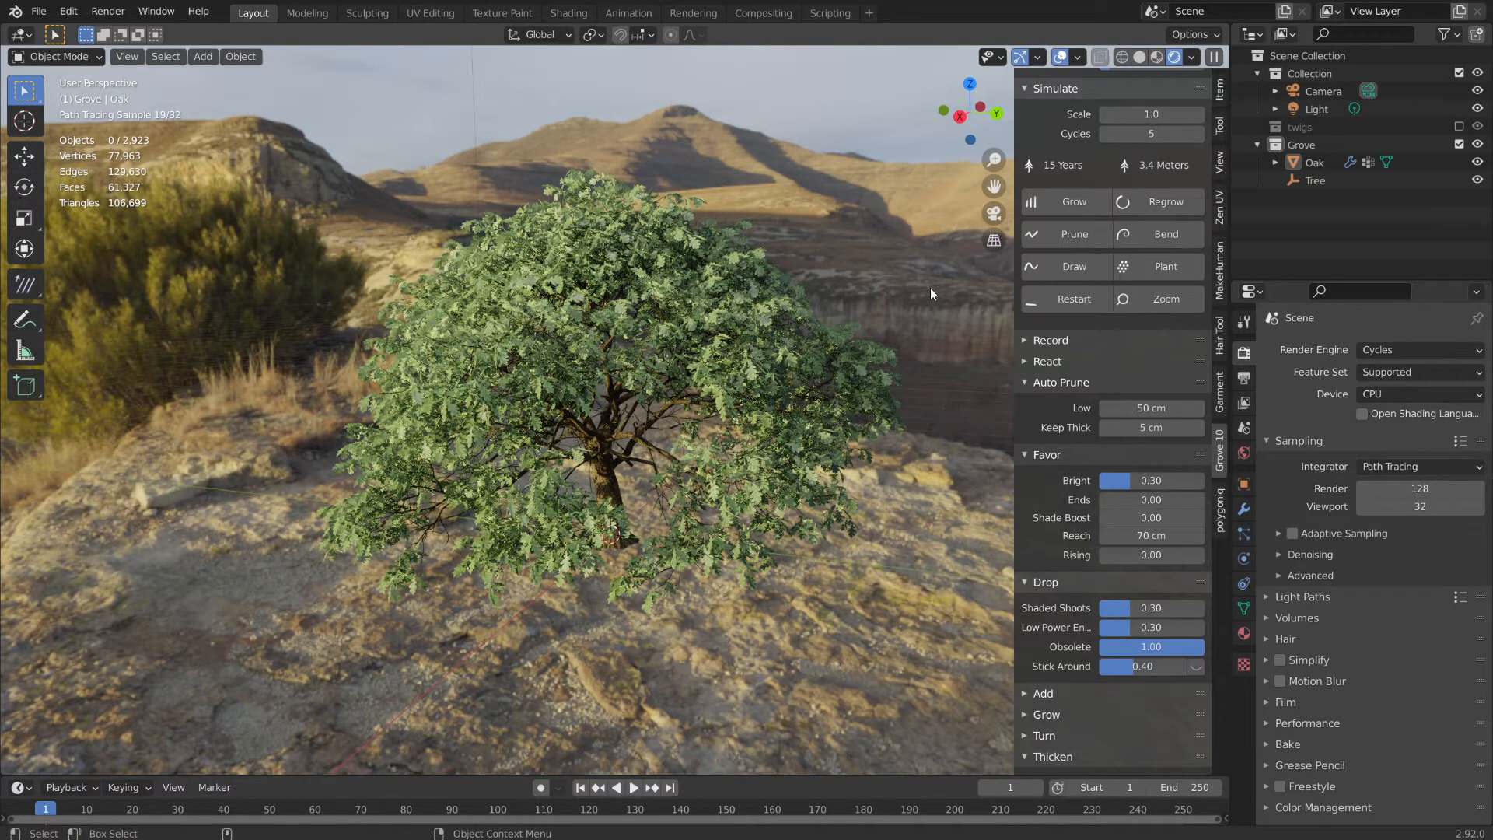
left_click(1215, 58)
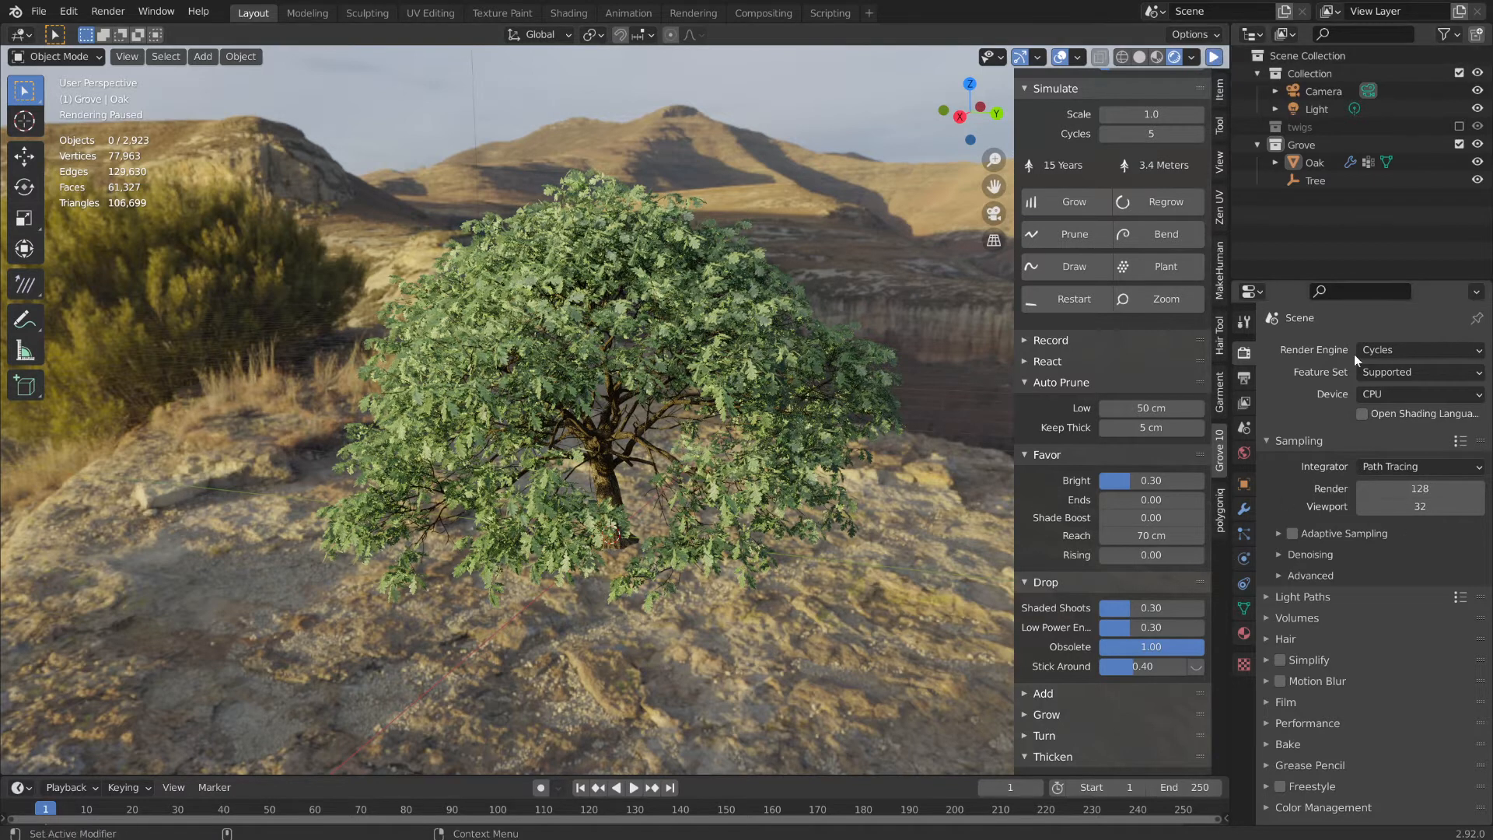
- Return the viewport to material preview shading and examine the oak's crown and branches from several angles
left_click(1154, 59)
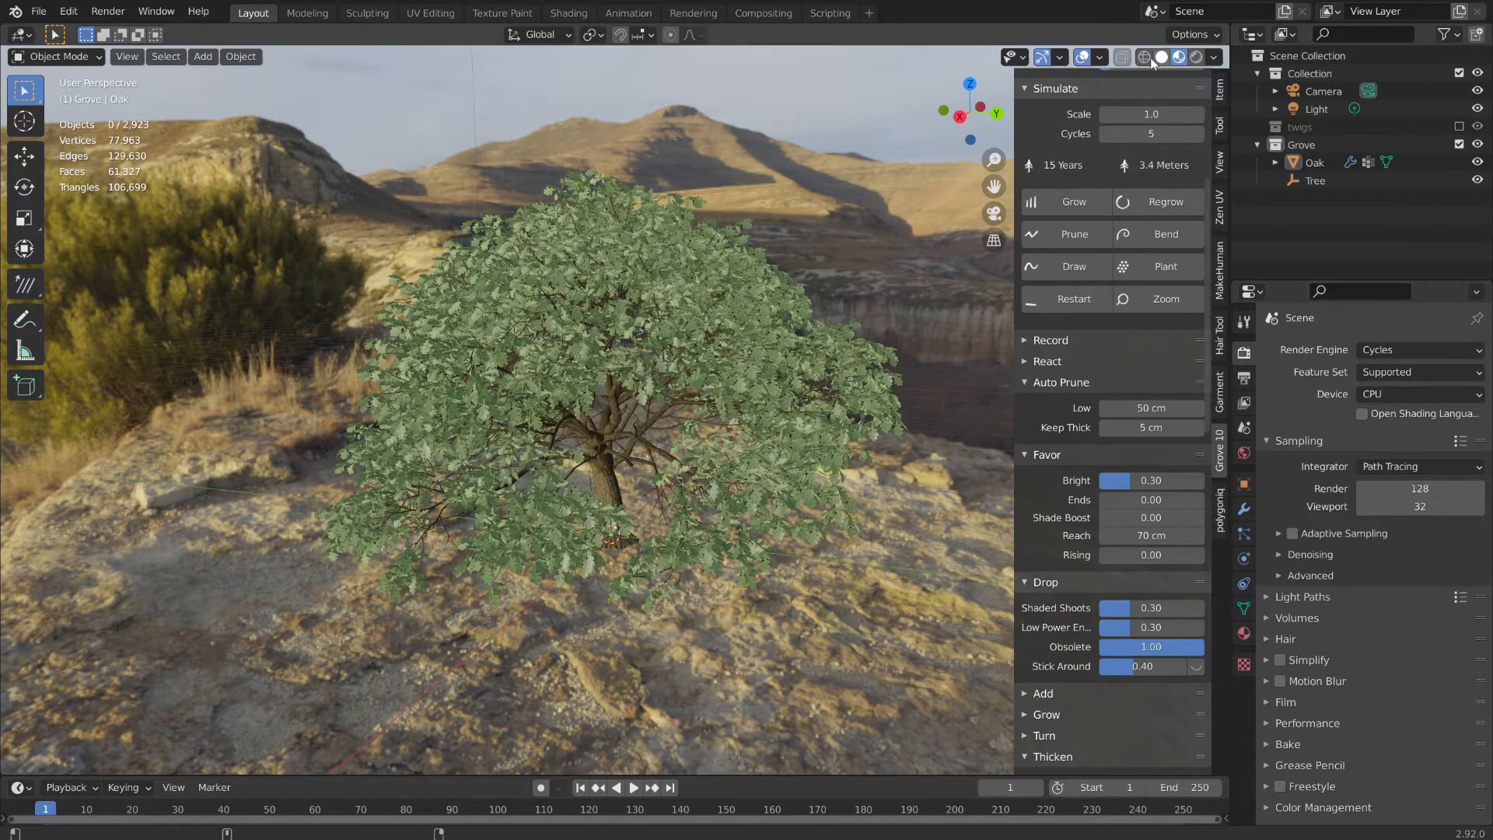
middle_click_drag(424, 395, 370, 273)
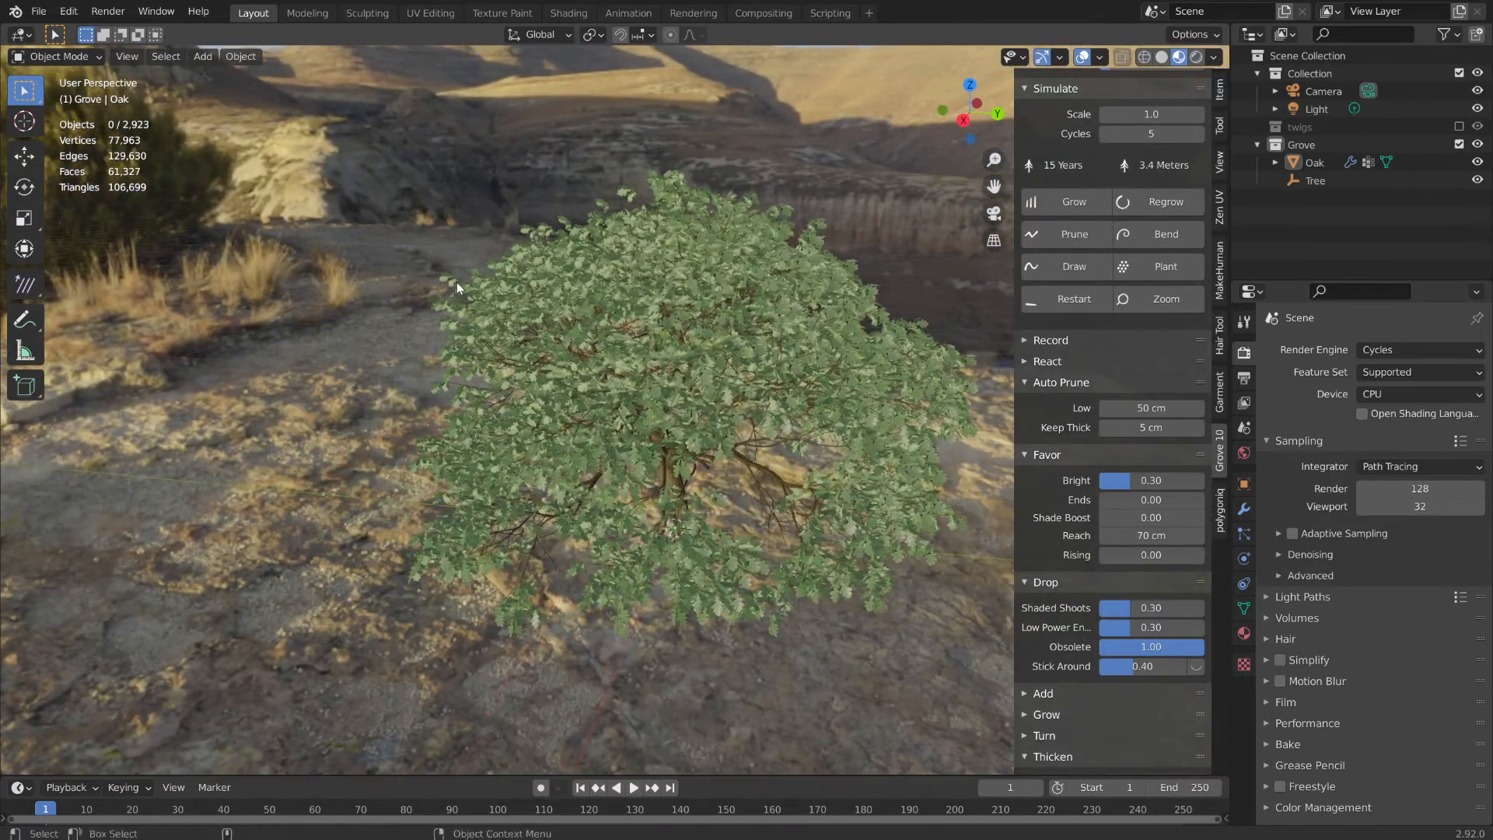
left_click(36, 12)
mouse_move(768, 432)
middle_mouse_down()
mouse_move(829, 473)
mouse_move(784, 433)
middle_mouse_up()
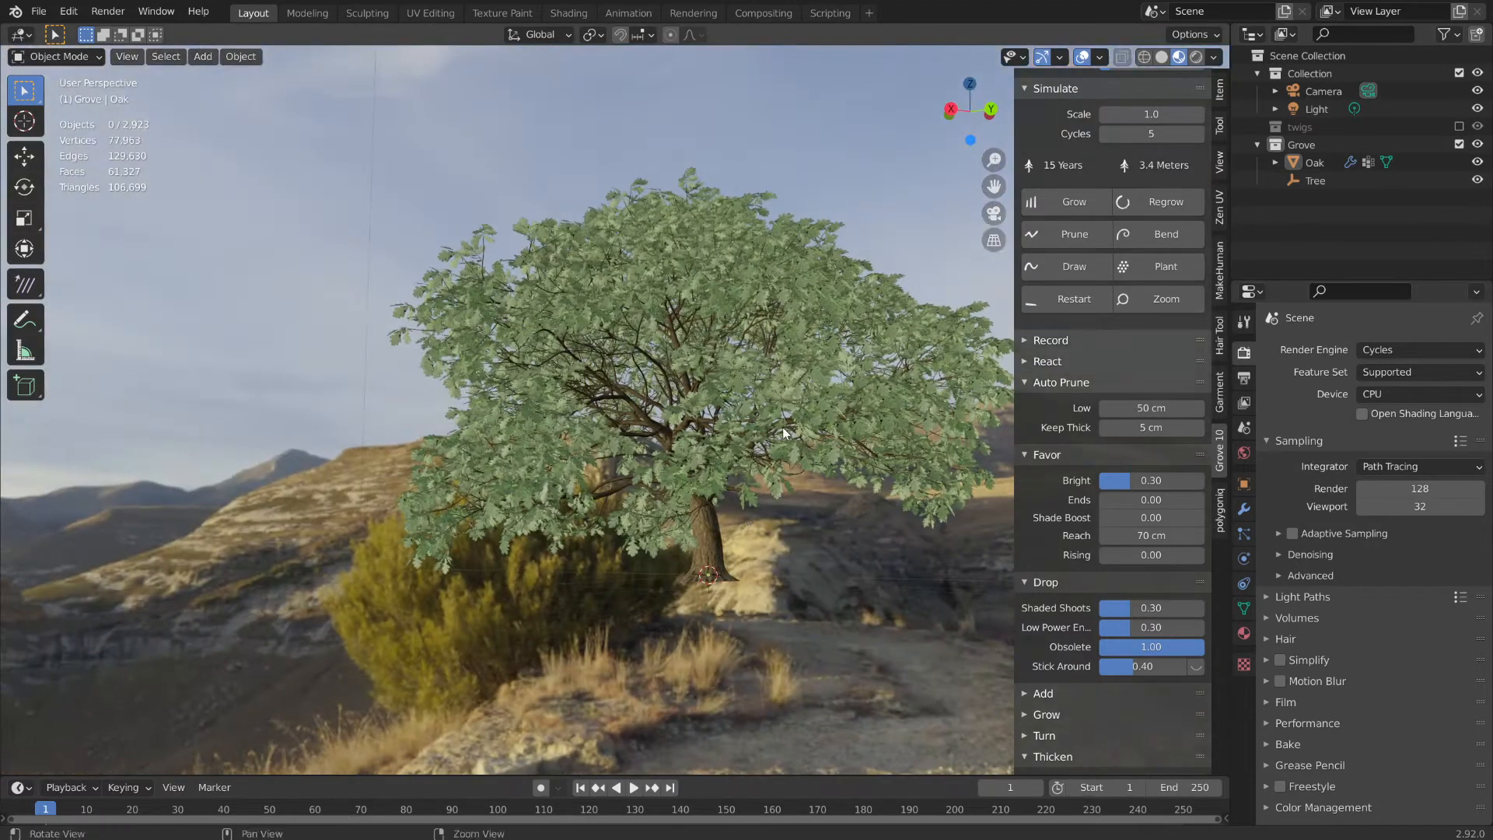
scroll(784, 433, "up", 5)
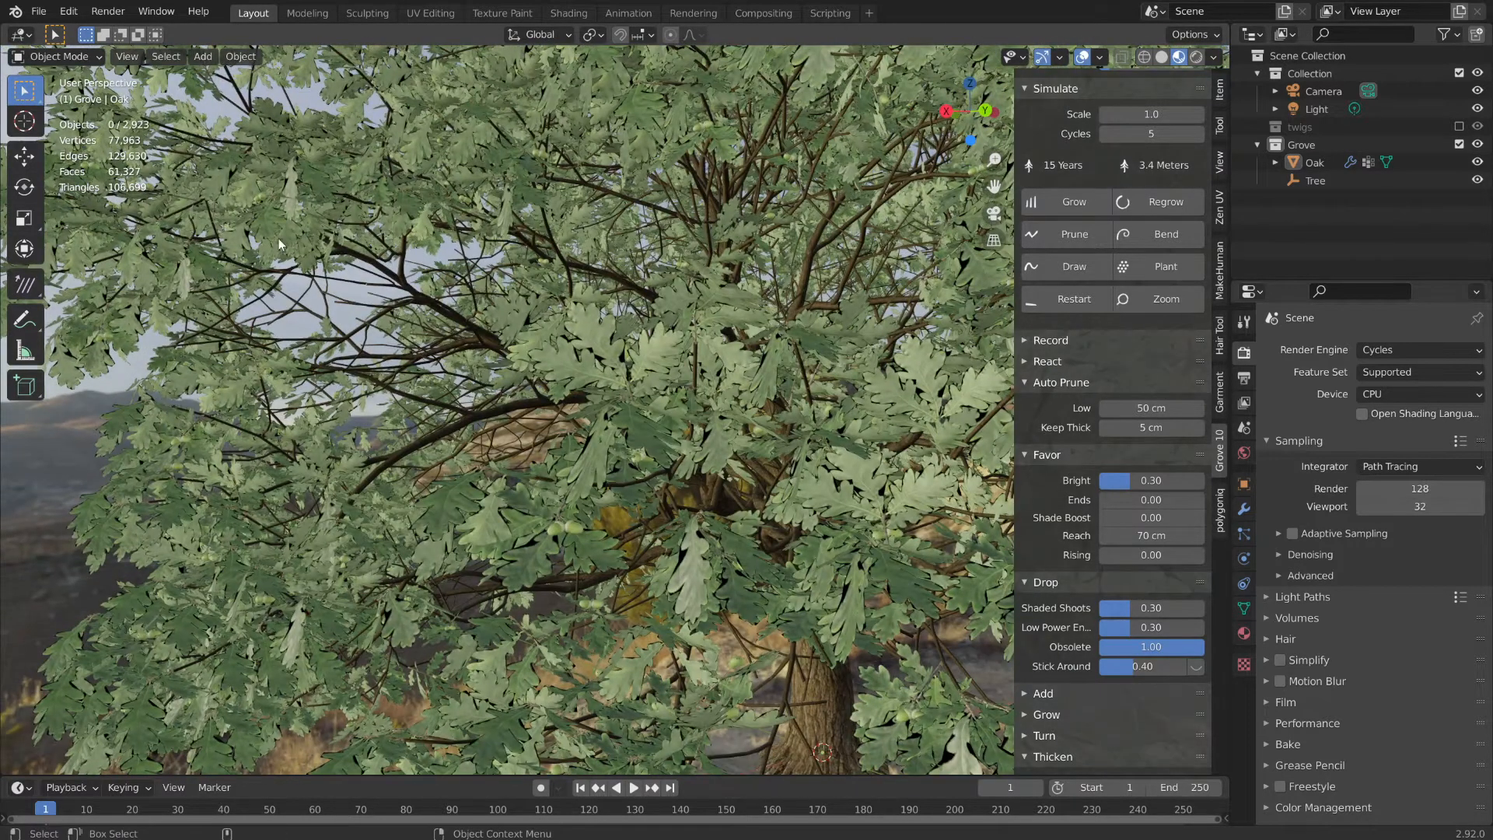
scroll(399, 292, "down", 6)
middle_click_drag(399, 292, 799, 424)
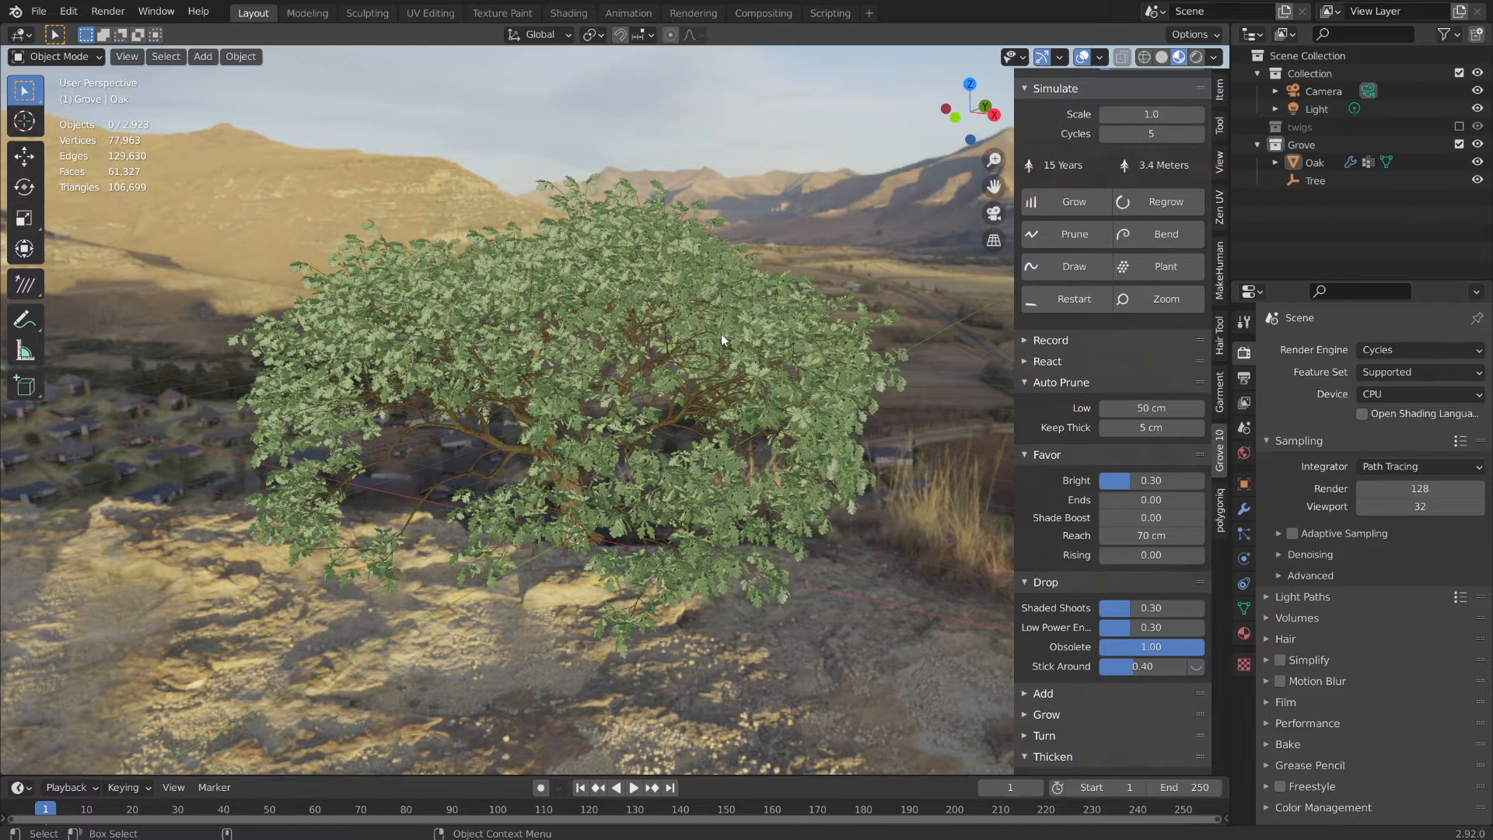
mouse_move(598, 489)
middle_mouse_down()
mouse_move(614, 474)
mouse_move(599, 485)
middle_mouse_up()
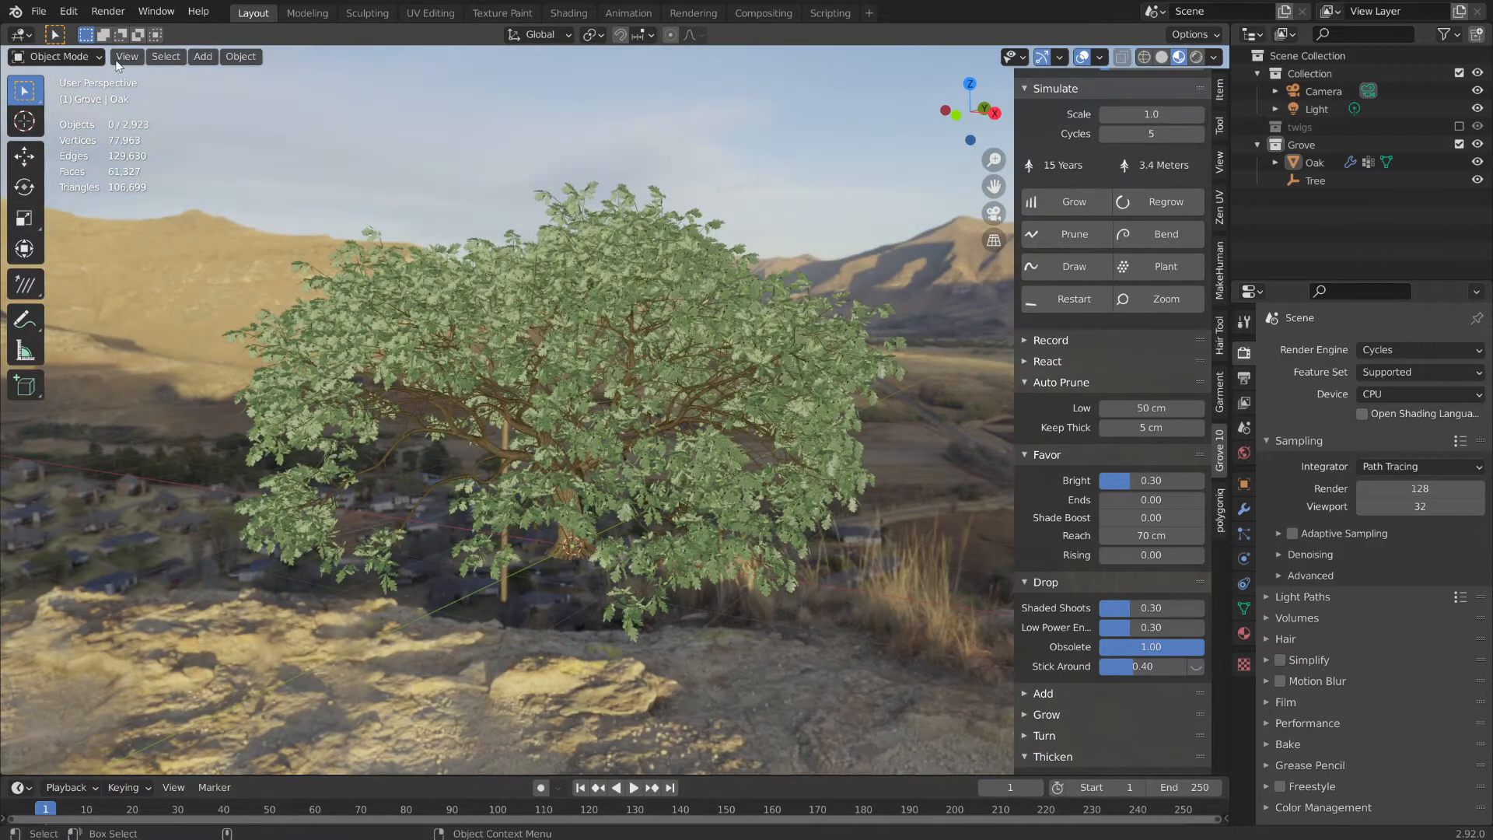
- Open the recent file oad twigs.blend without saving the changes to the current oak scene
left_click(39, 13)
mouse_move(69, 67)
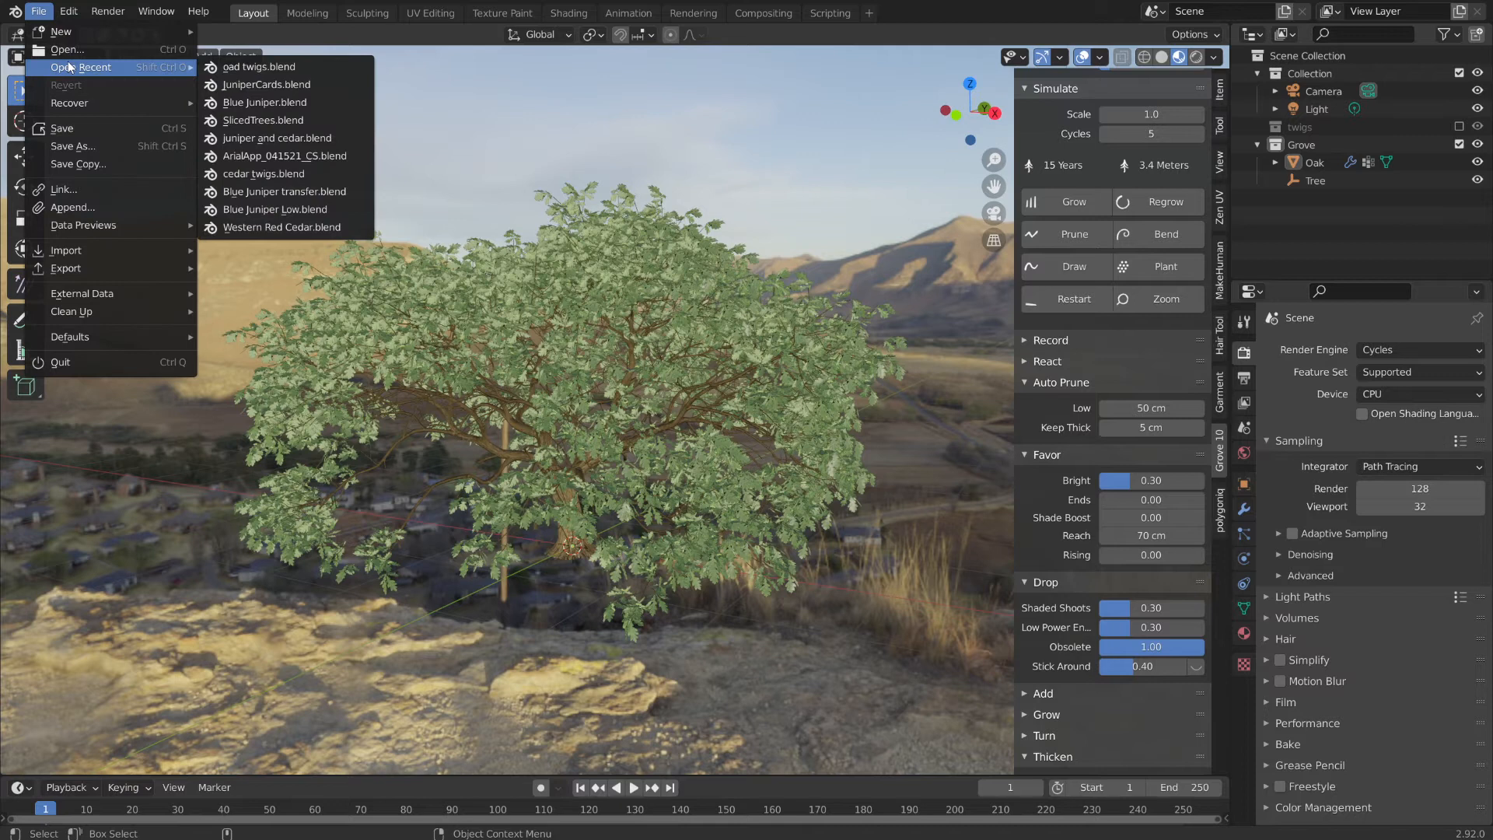
left_click(254, 69)
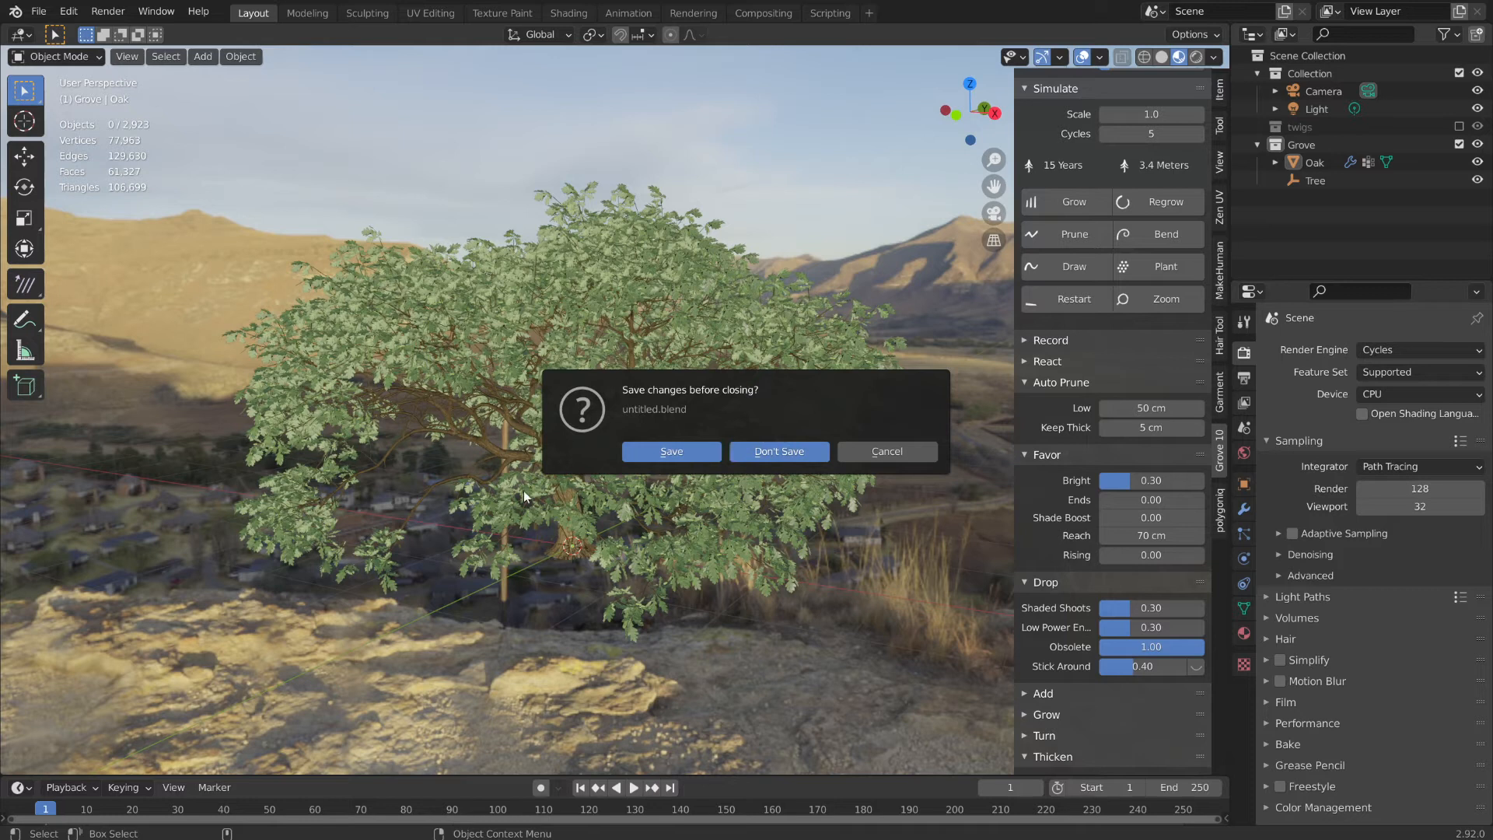
left_click(780, 451)
- Select the Plane lying behind the oak leaf cutouts and hide it to view the separate leaf meshes
middle_click_drag(917, 409, 962, 549)
scroll(958, 565, "up", 6)
left_click(950, 475)
middle_click_drag(1076, 566, 868, 574)
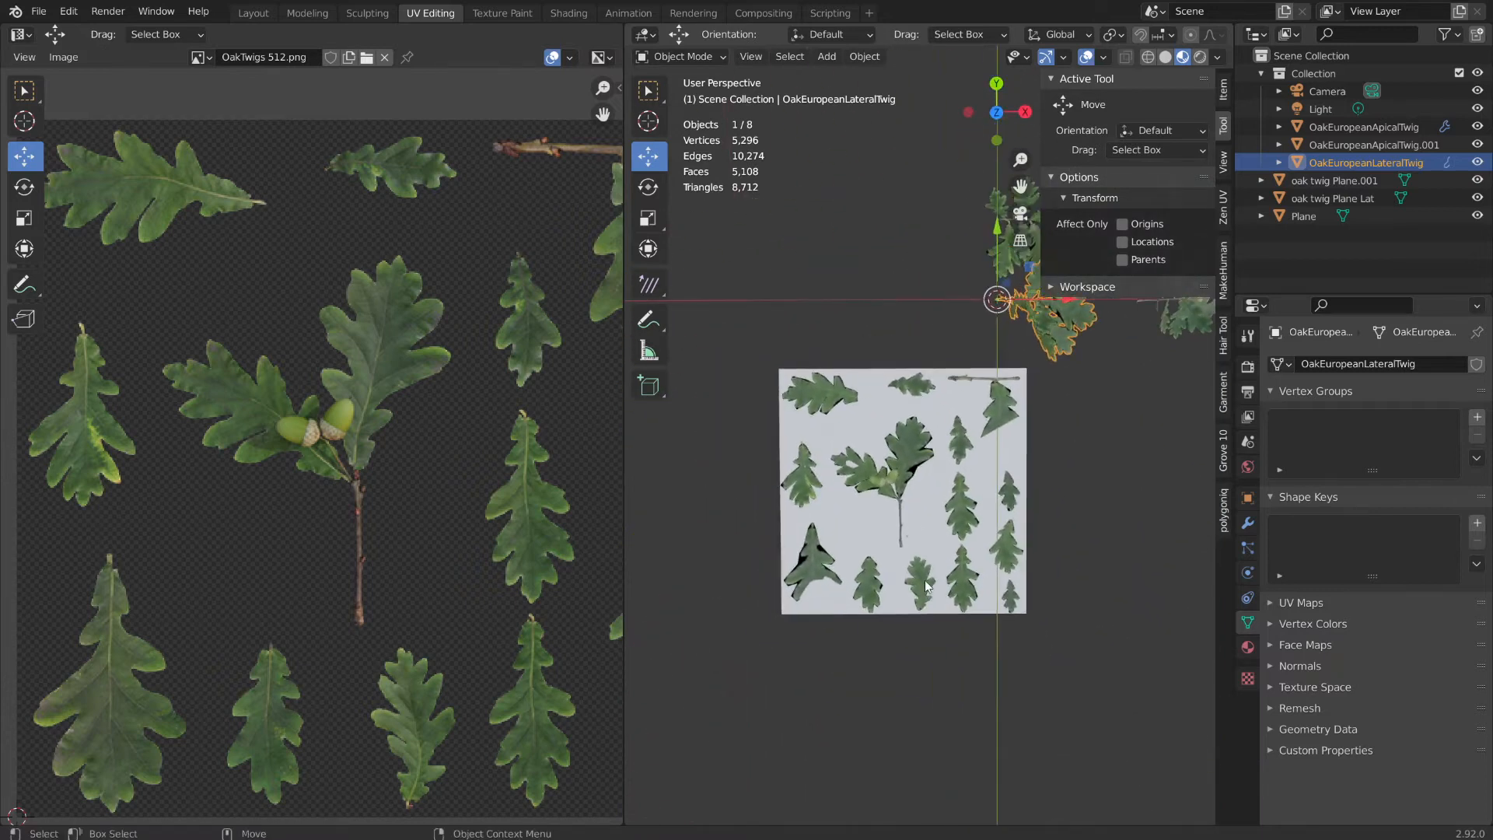
scroll(954, 587, "up", 6)
left_click(937, 491)
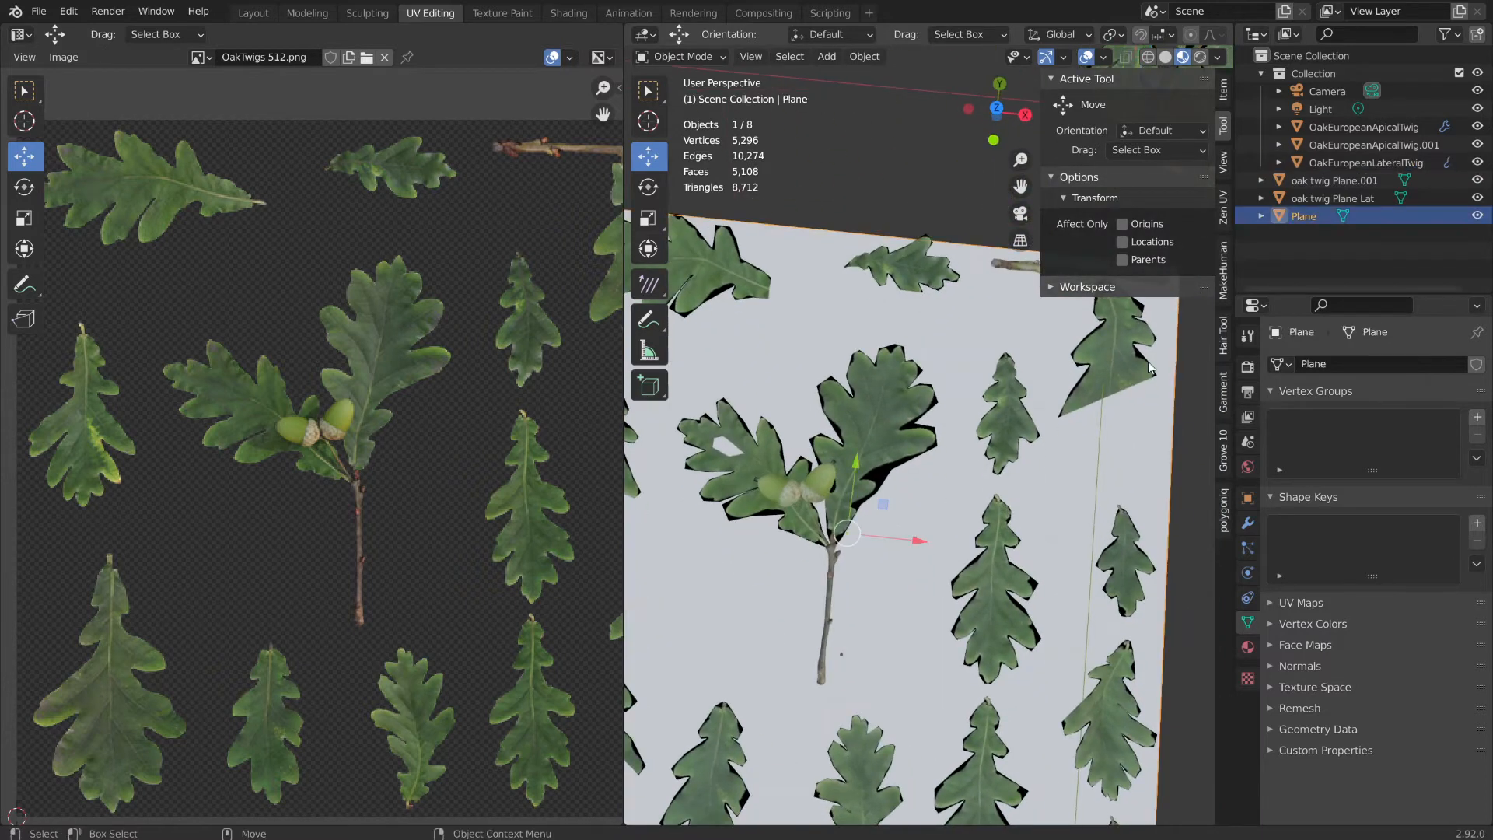
left_click(1477, 216)
scroll(1036, 405, "down", 5)
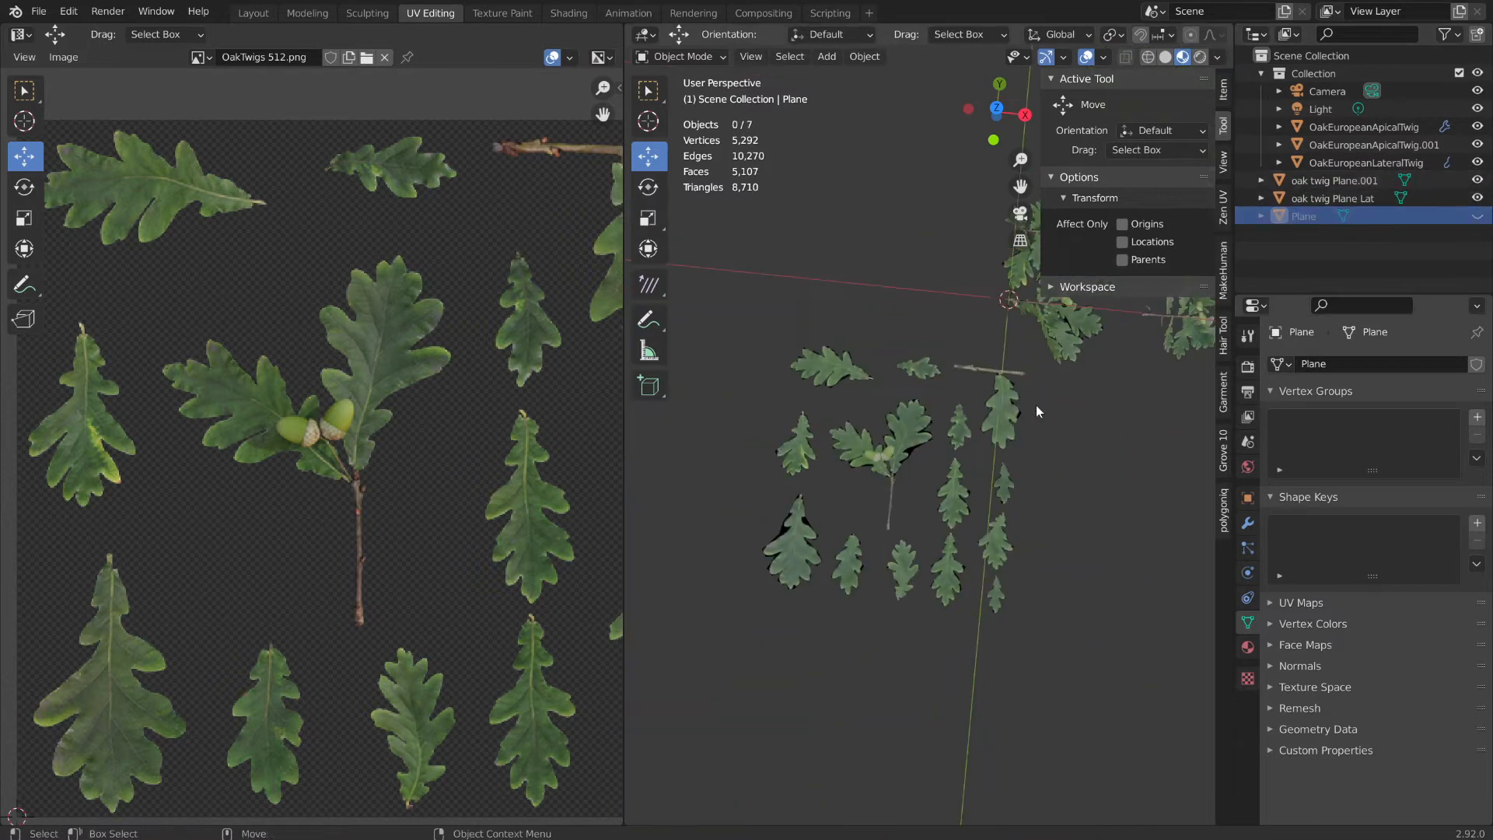
middle_click_drag(1036, 404, 1005, 279)
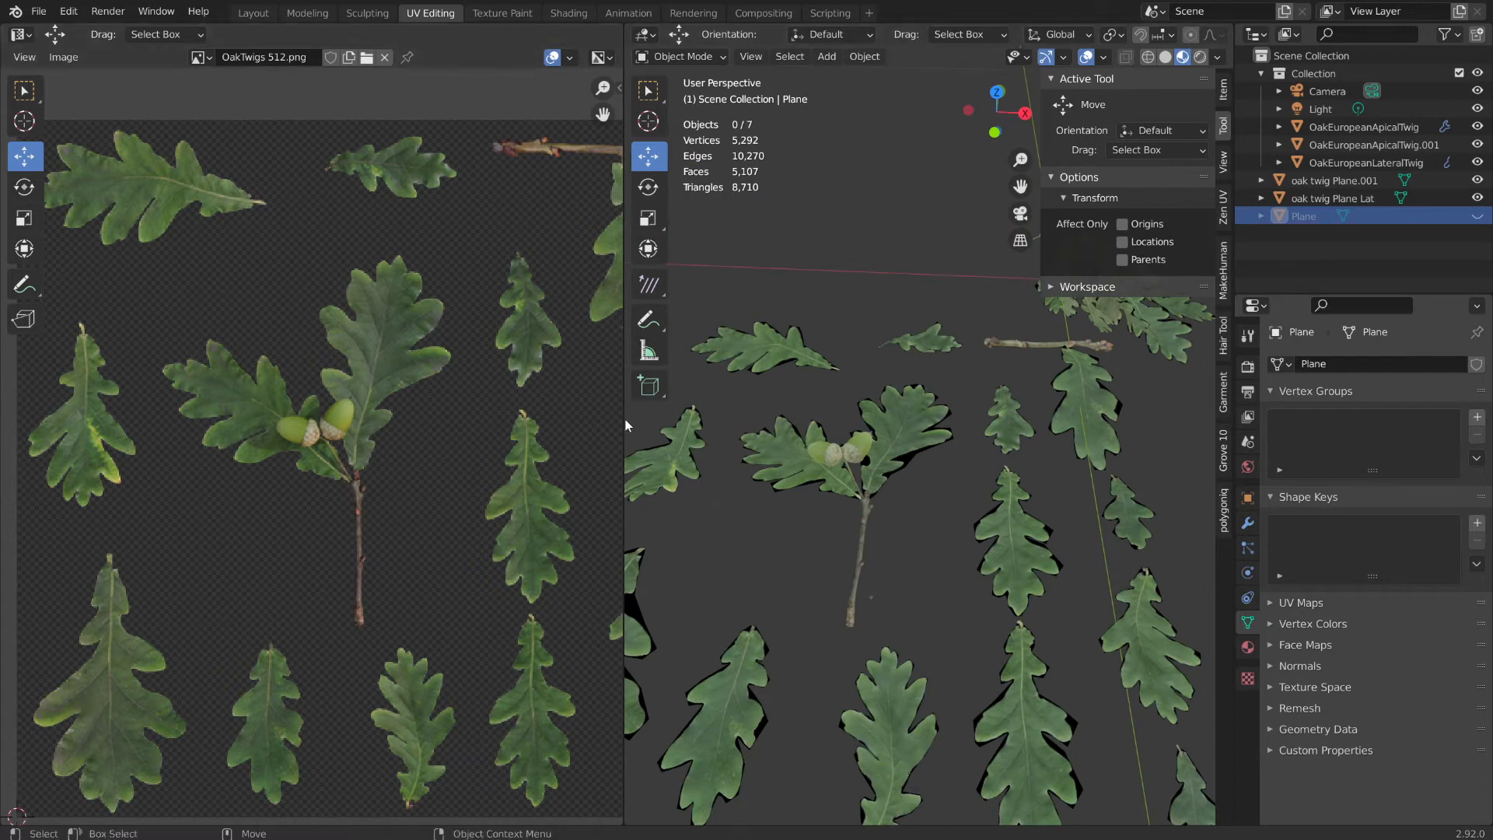
- View the leaf layout through the camera in a widened 3D viewport and unhide the Plane behind the leaves
left_click_drag(625, 426, 266, 432)
scroll(902, 418, "down", 4)
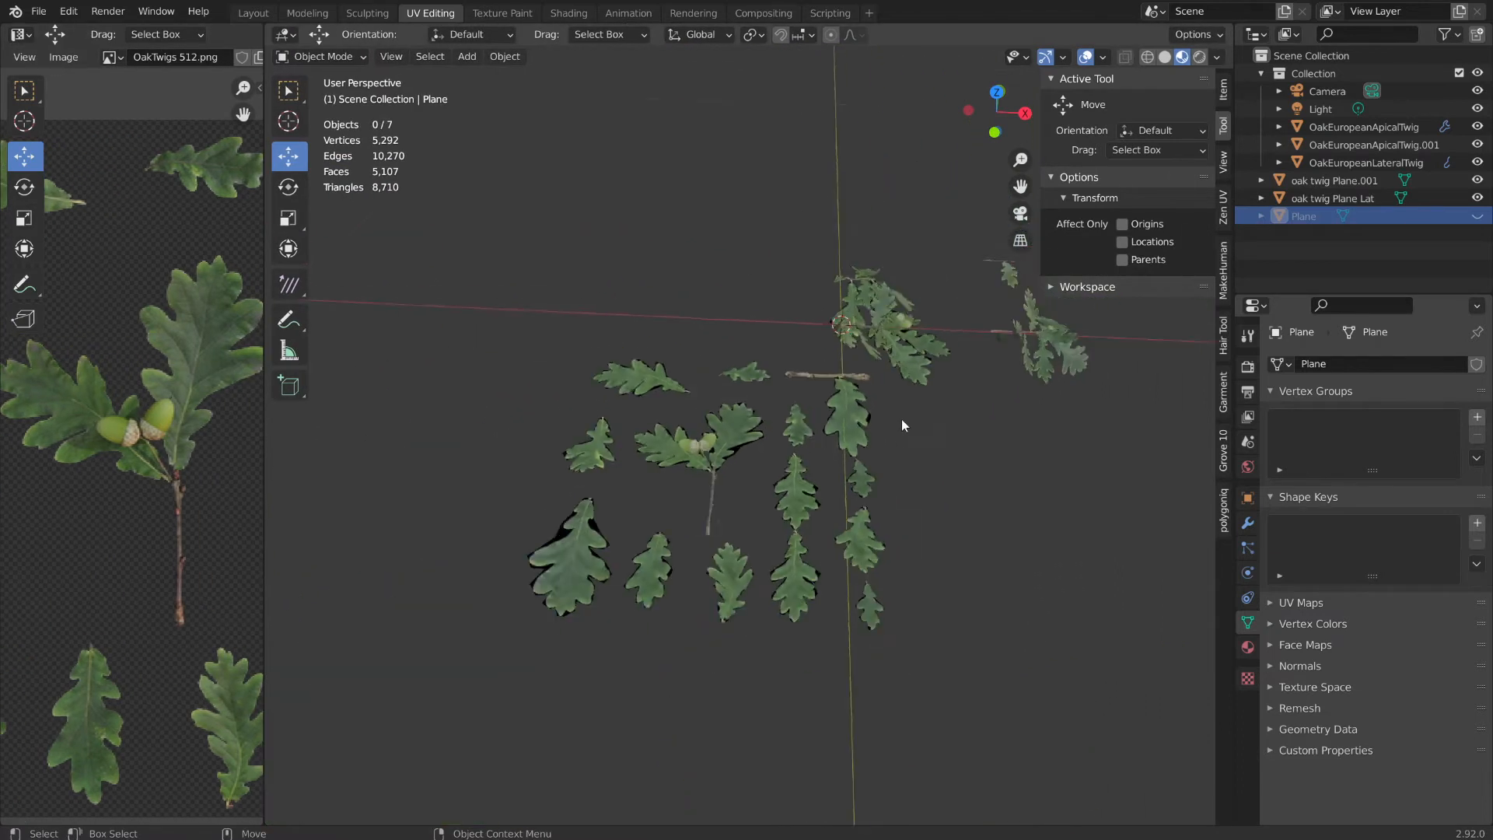
middle_click_drag(902, 418, 867, 503)
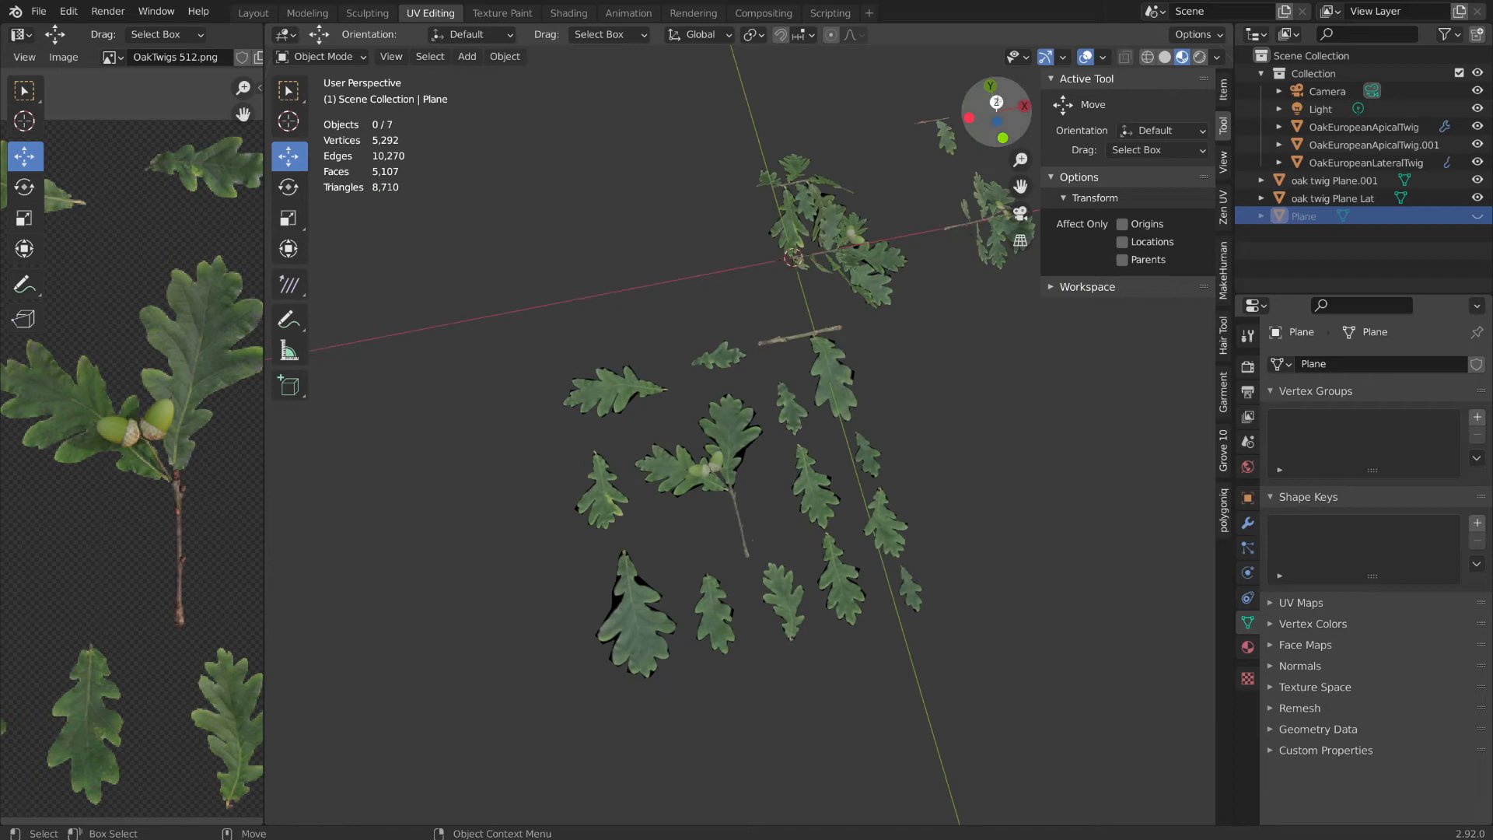
left_click(996, 102)
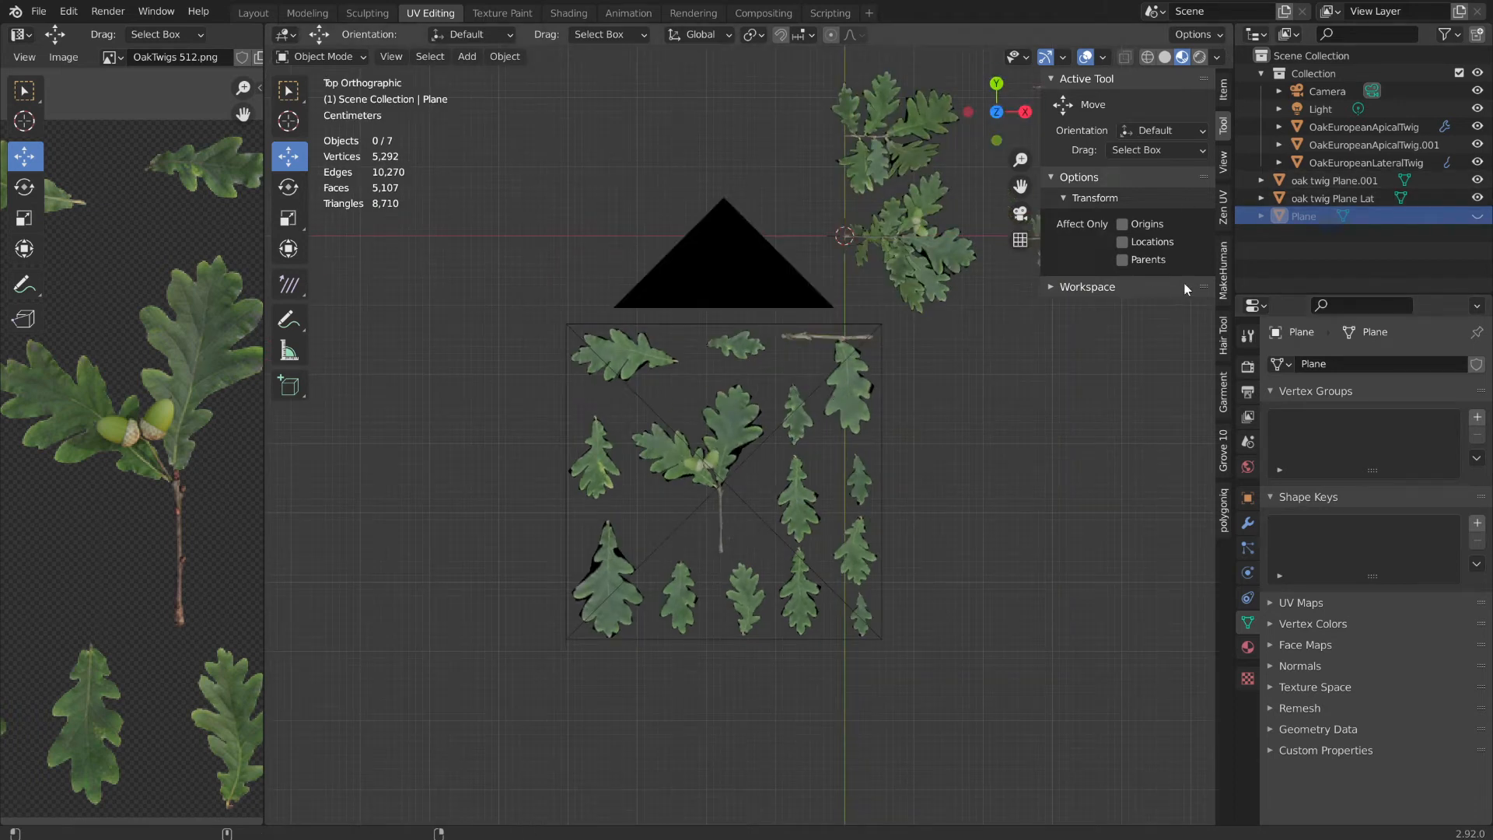
left_click(1018, 215)
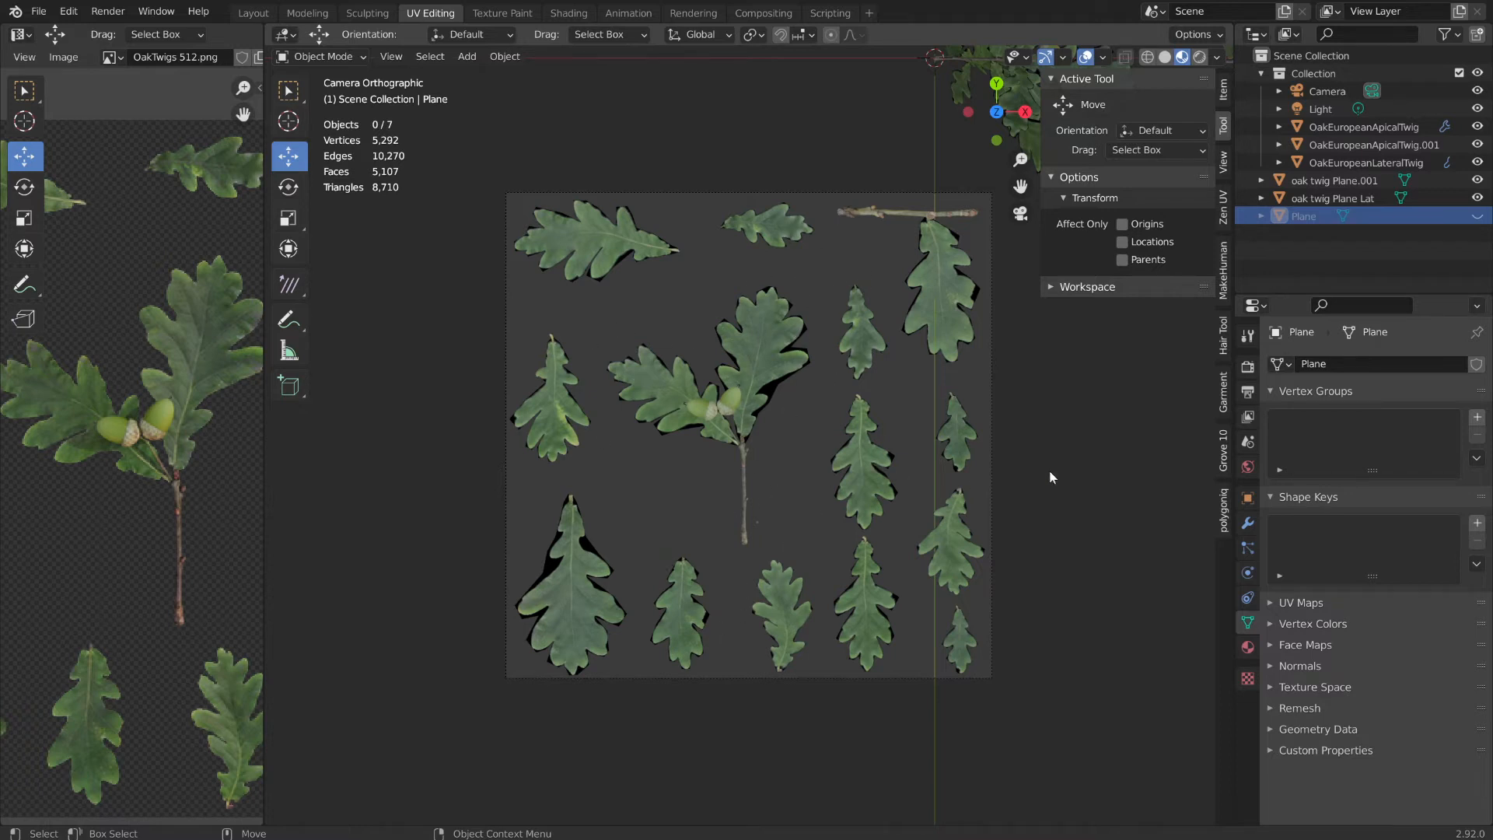
left_click(1479, 215)
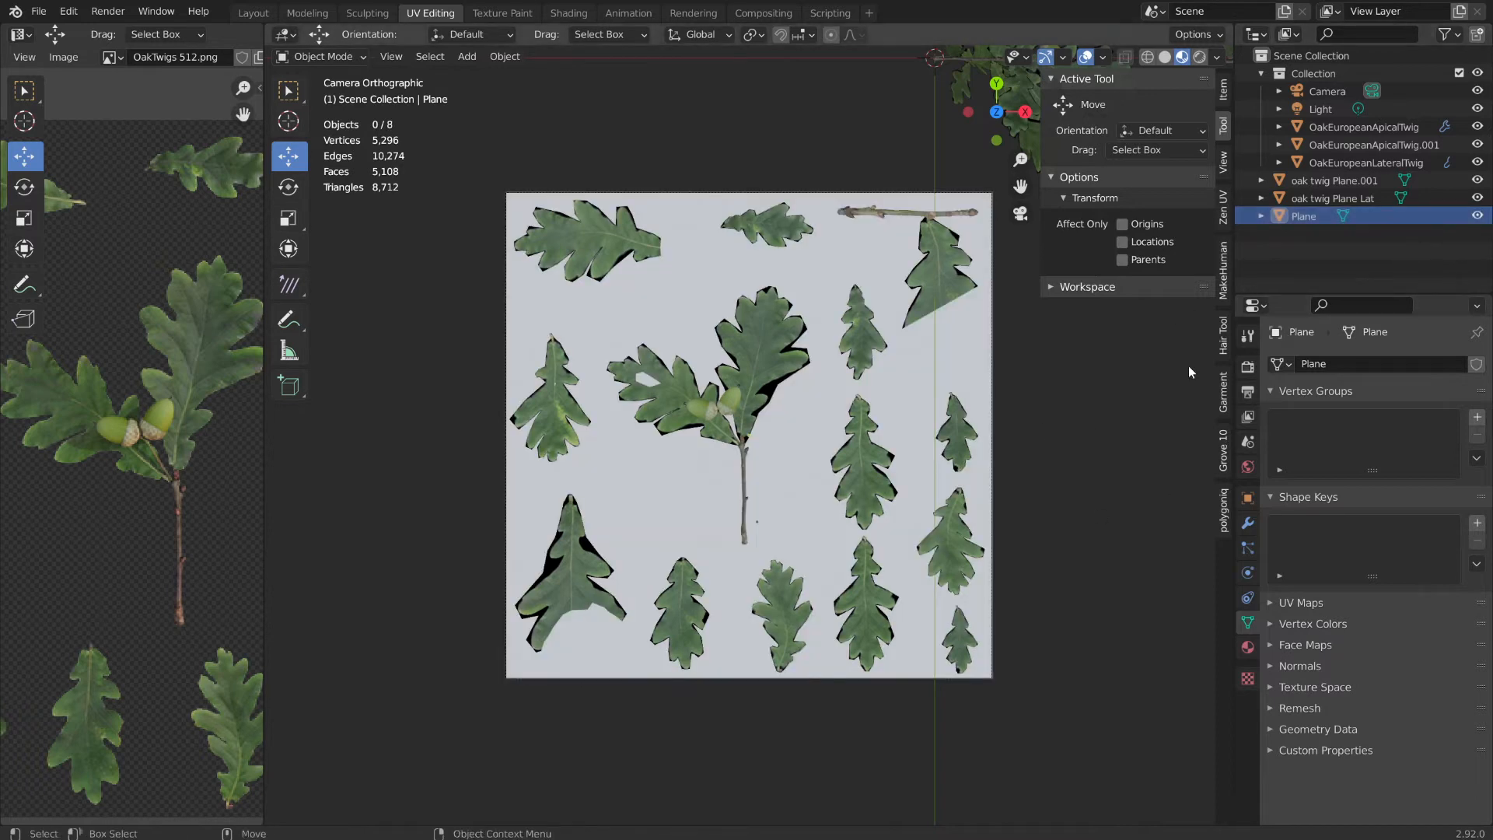
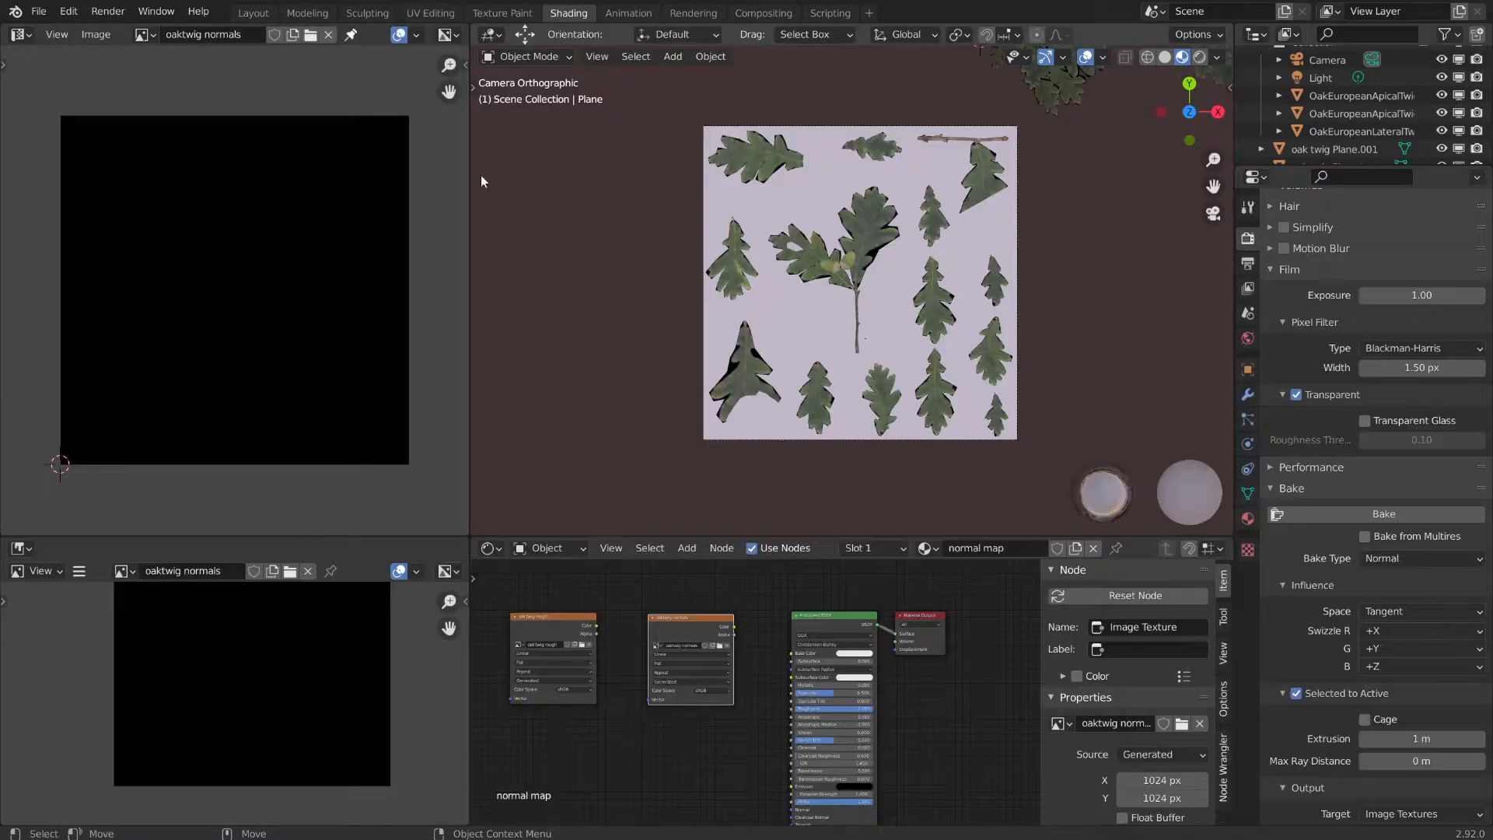
- Examine the oak twig rough and oaktwig normals image nodes in the plane's normal map material
scroll(758, 633, "up", 2)
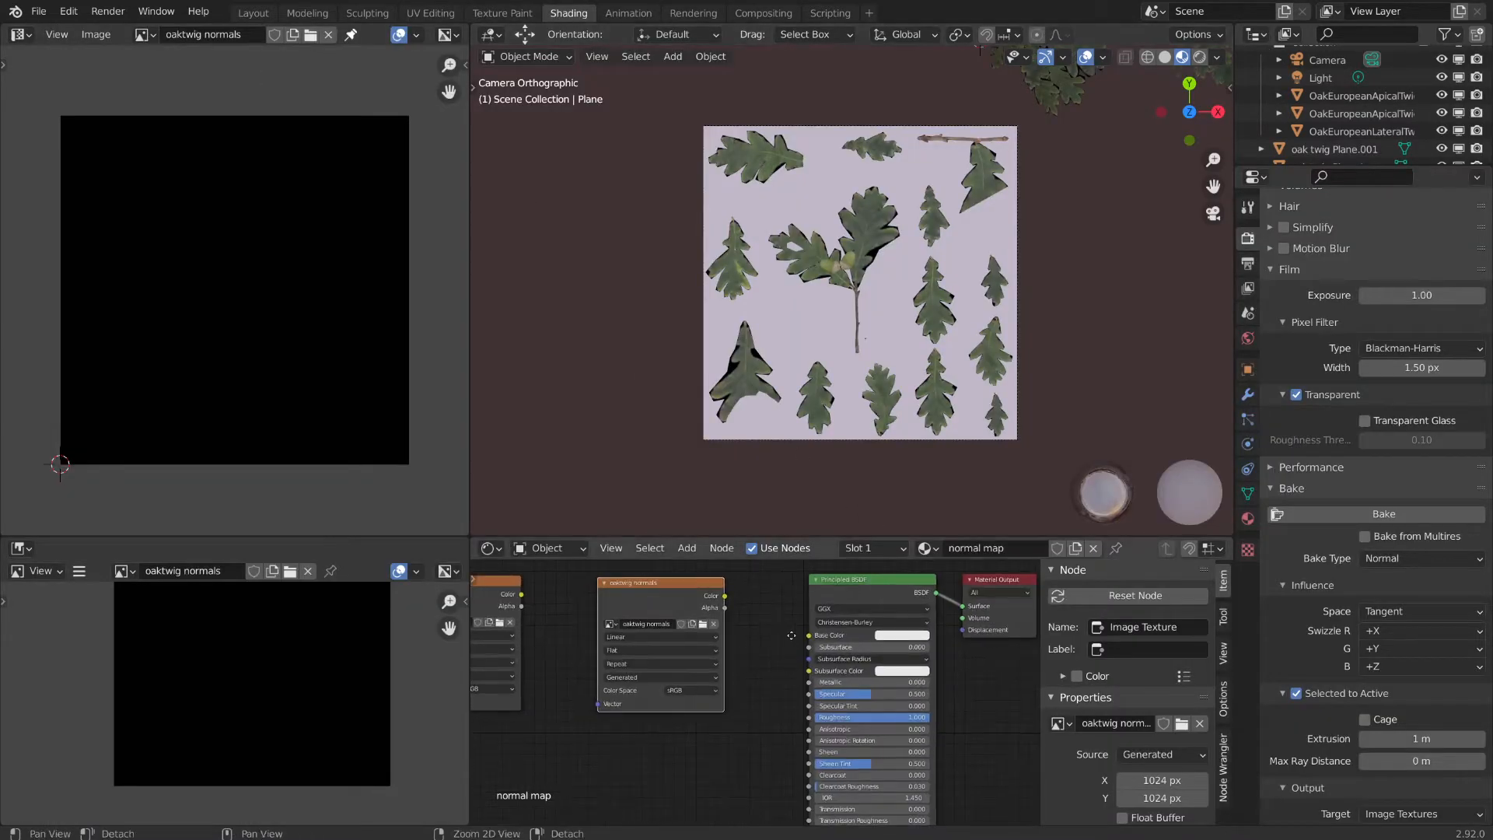
middle_click_drag(790, 637, 922, 679)
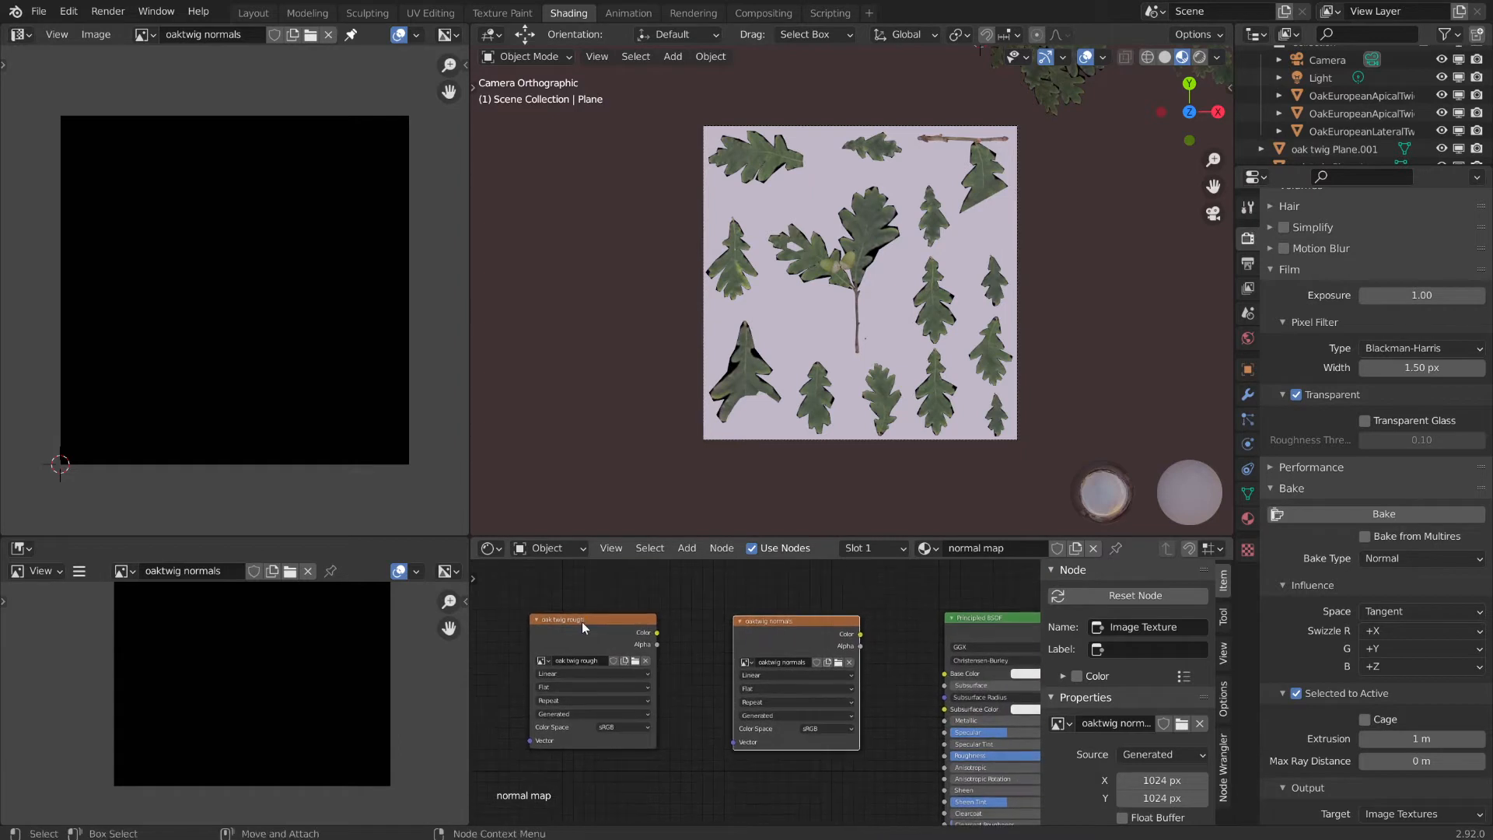
scroll(712, 621, "down", 2)
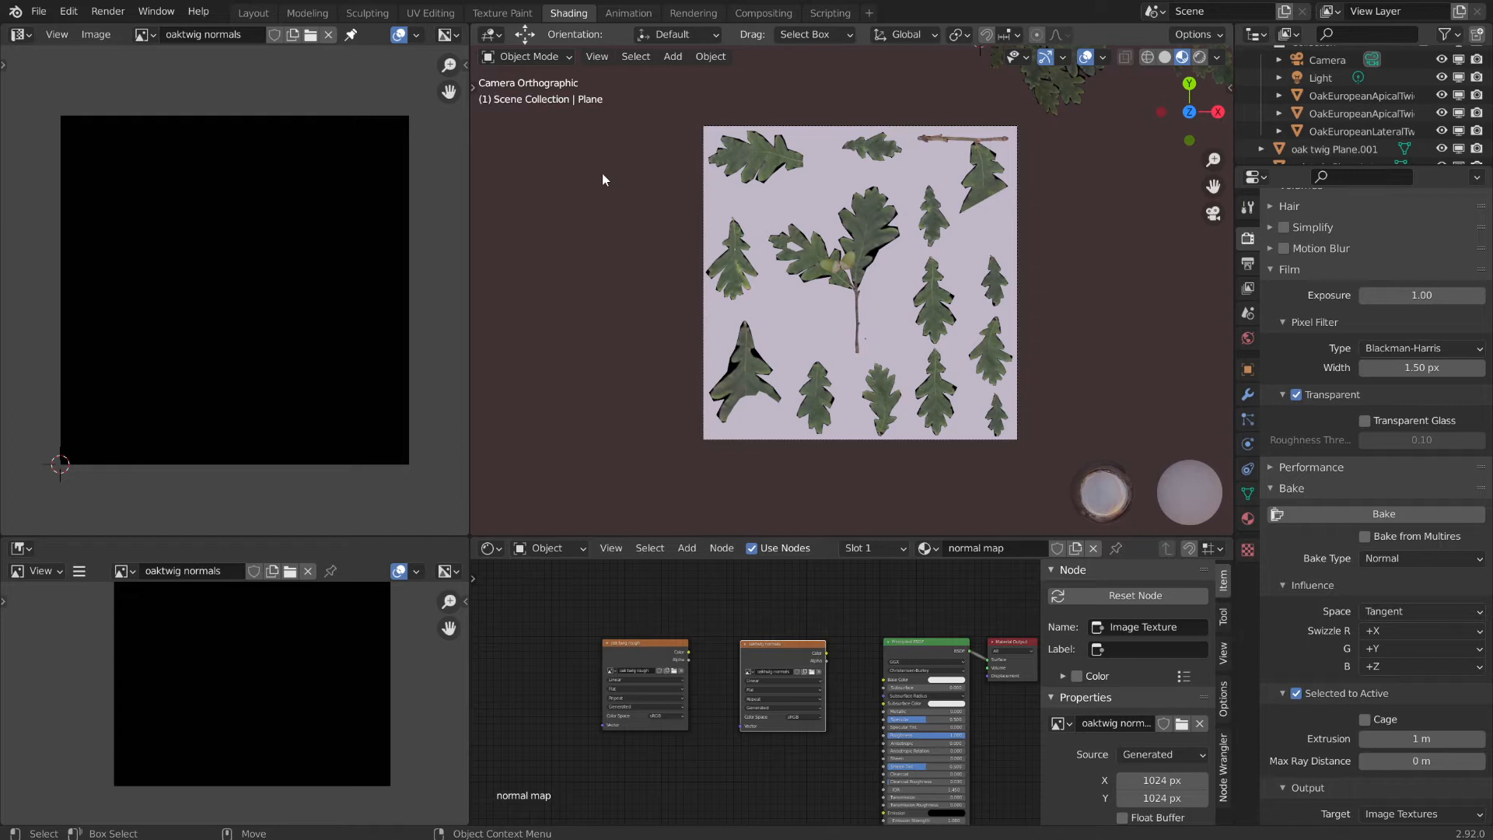
- Select the oak twig Plane Lat object and inspect its textured leaf cards from several angles
middle_click_drag(604, 180, 1012, 313)
middle_click_drag(913, 306, 1179, 280)
left_click(816, 359)
left_click(786, 313)
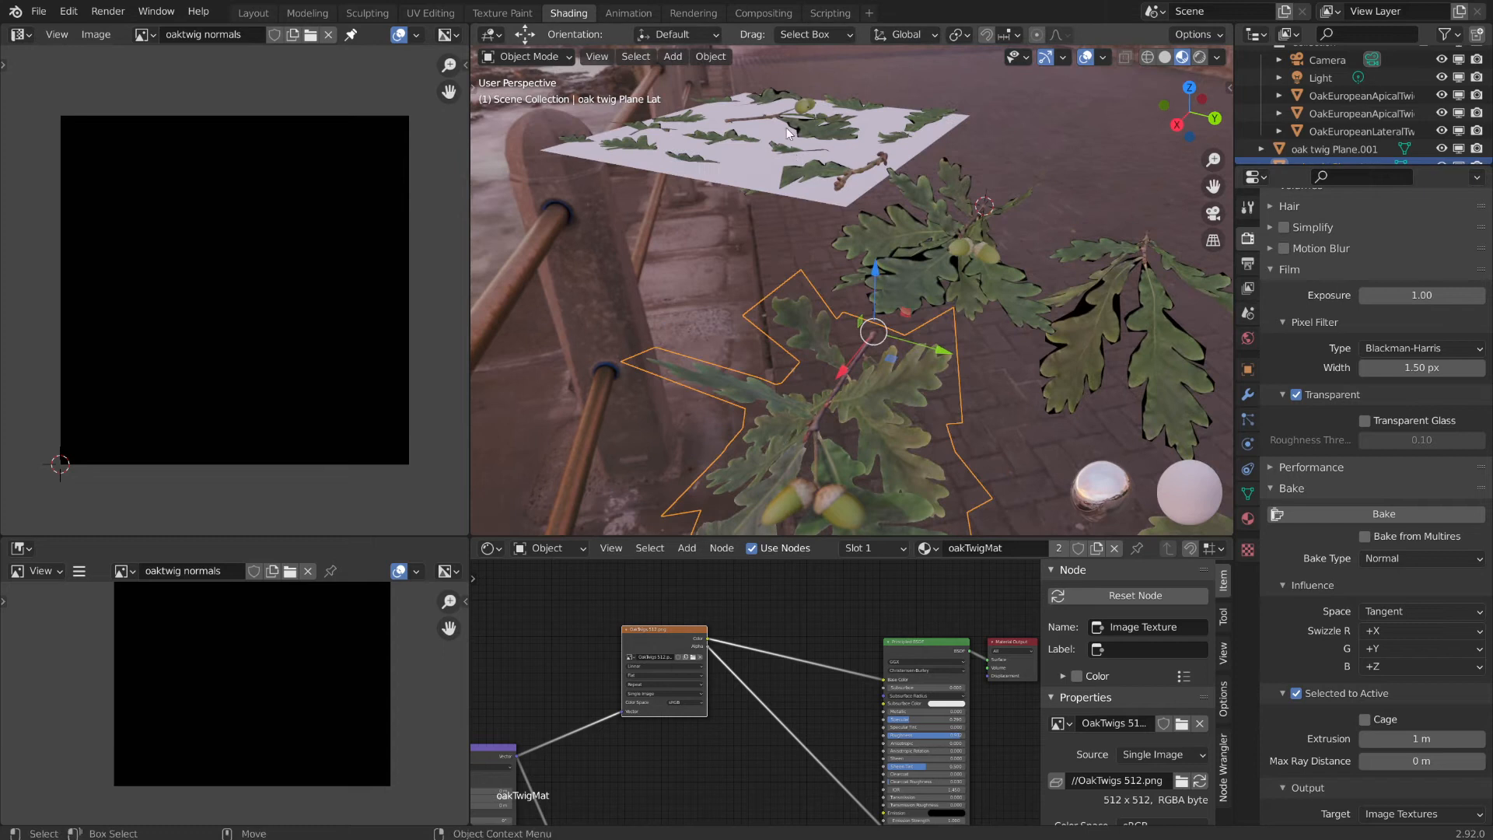
middle_click_drag(787, 127, 931, 392)
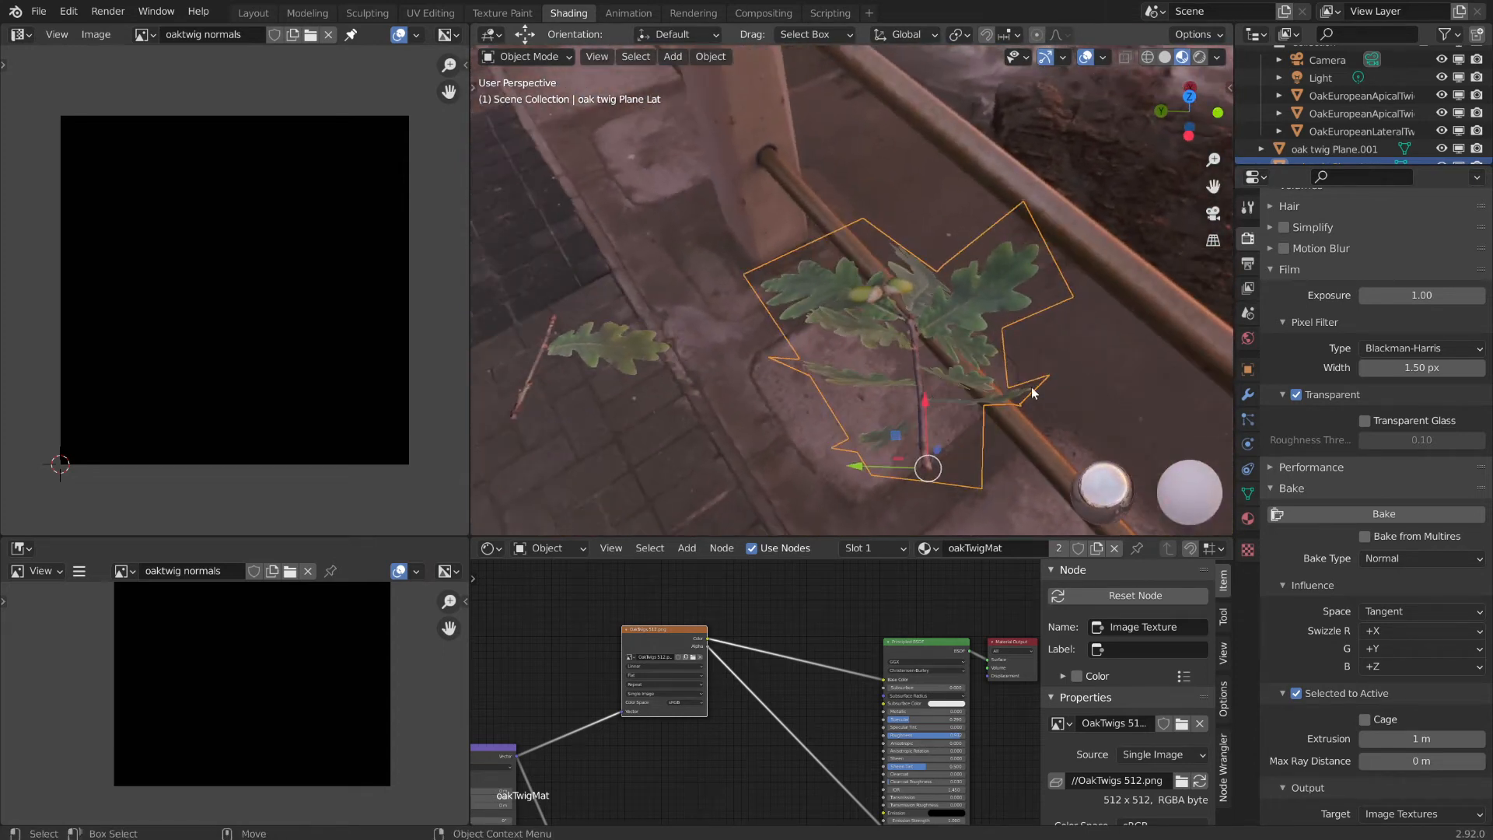
middle_click_drag(1035, 393, 842, 277)
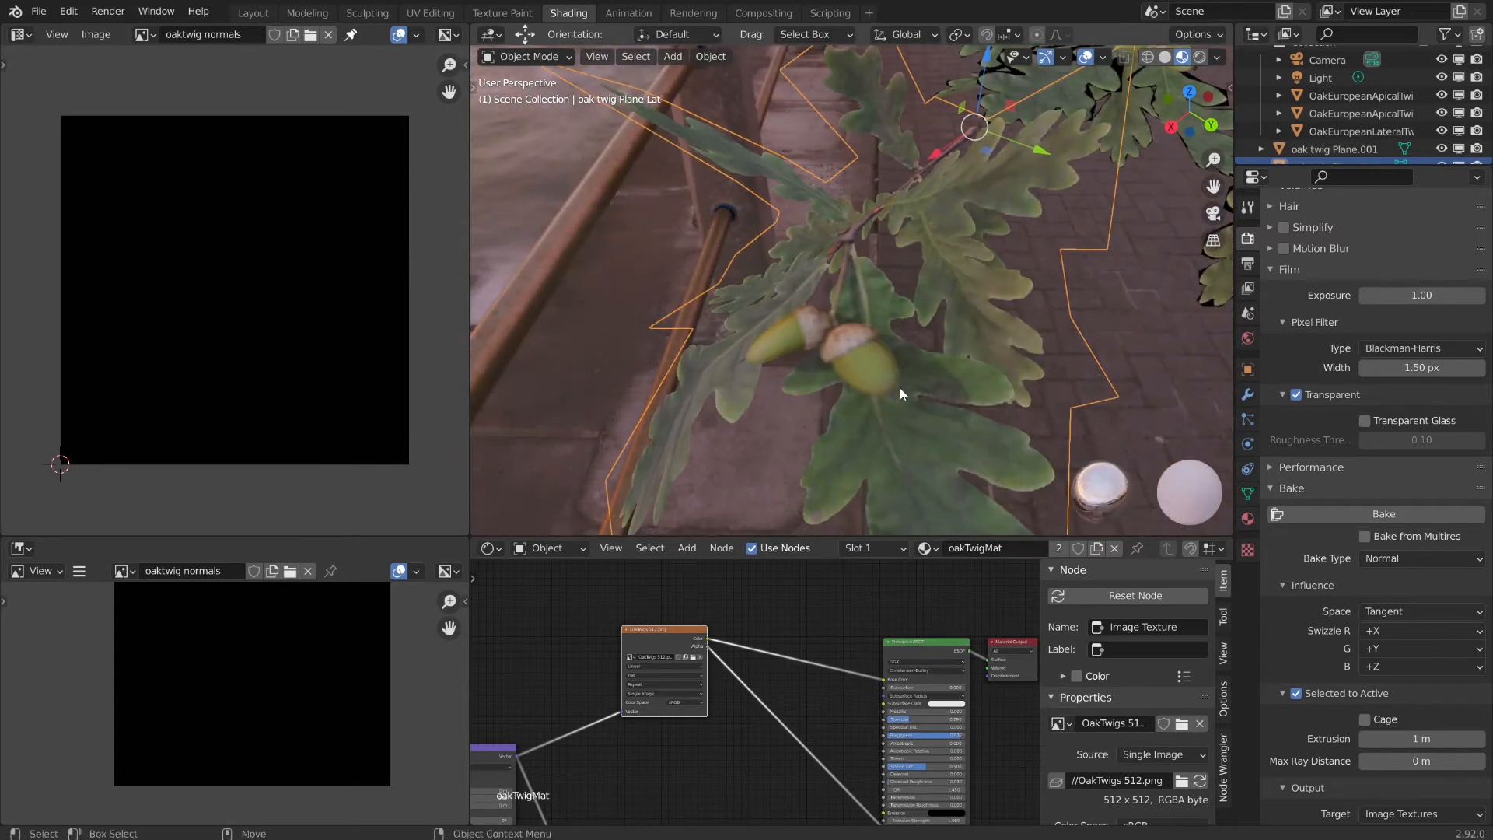
middle_click_drag(900, 388, 899, 290)
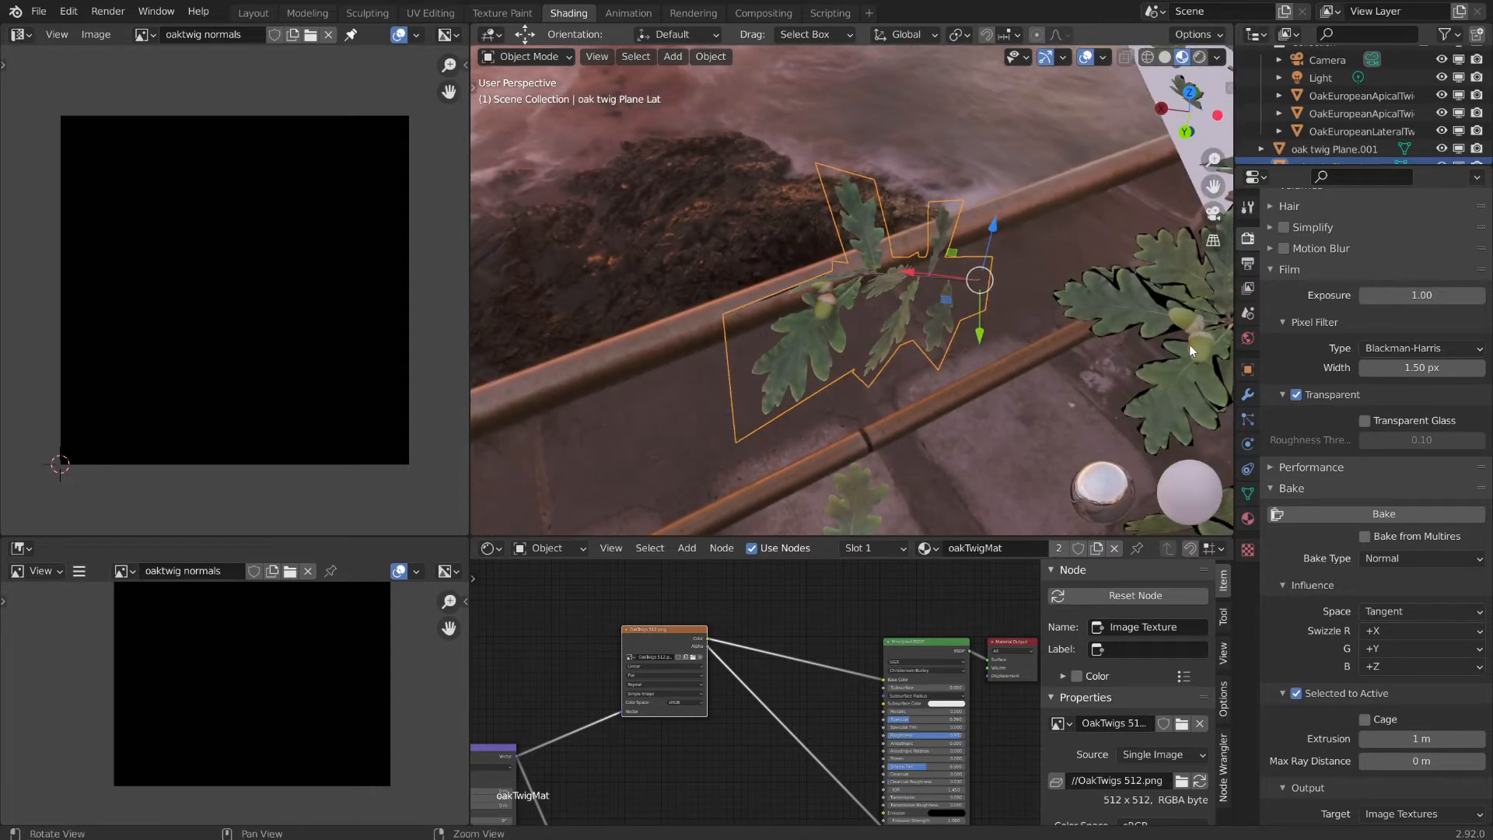
middle_click_drag(1160, 353, 949, 323)
- Select the normal map's Image Texture node in the oakTwigMat material to inspect its image settings
scroll(973, 431, "up", 3)
scroll(755, 588, "down", 6)
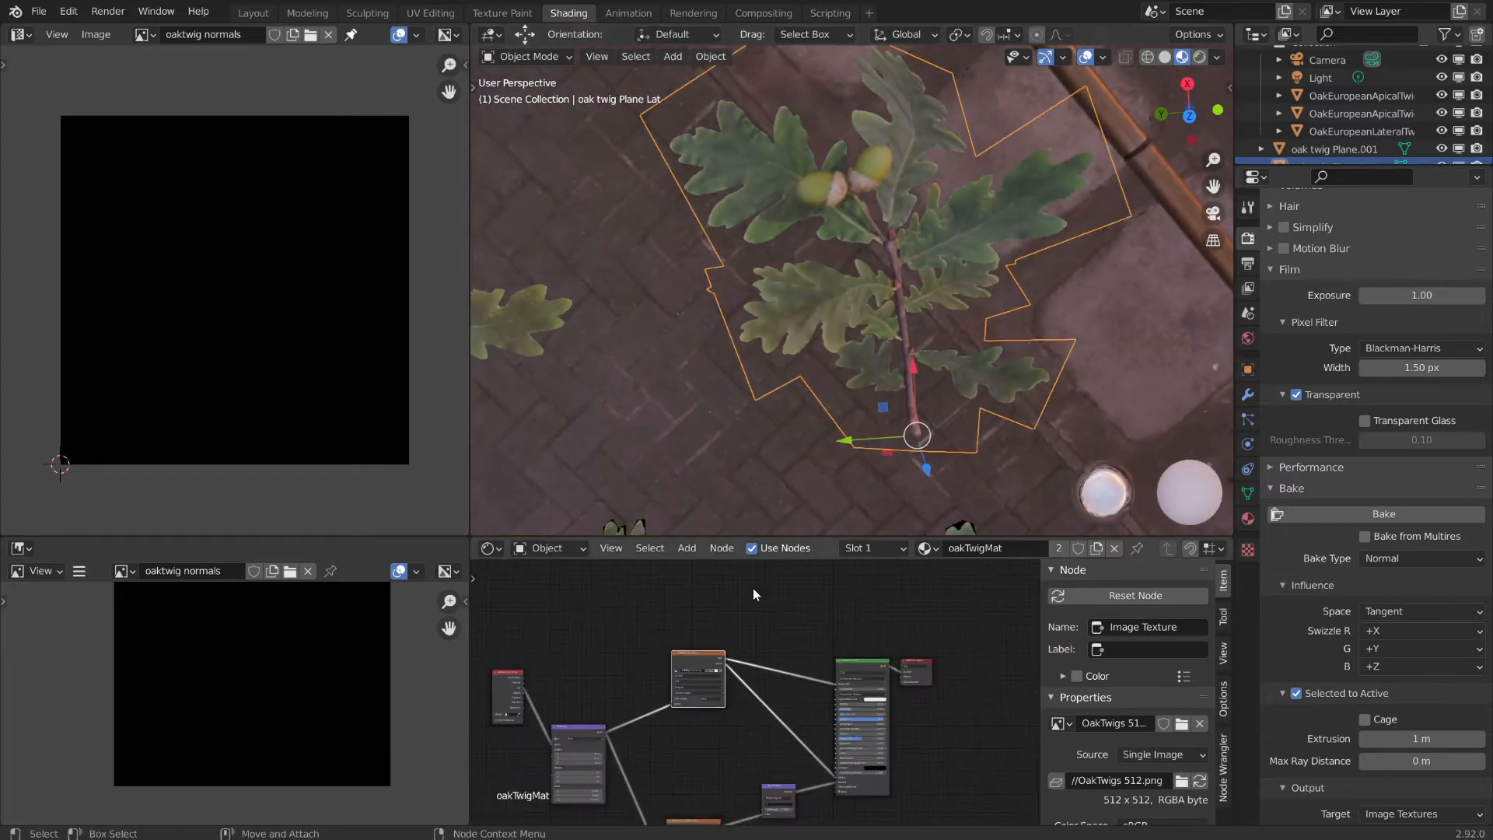
middle_click_drag(771, 805, 827, 699)
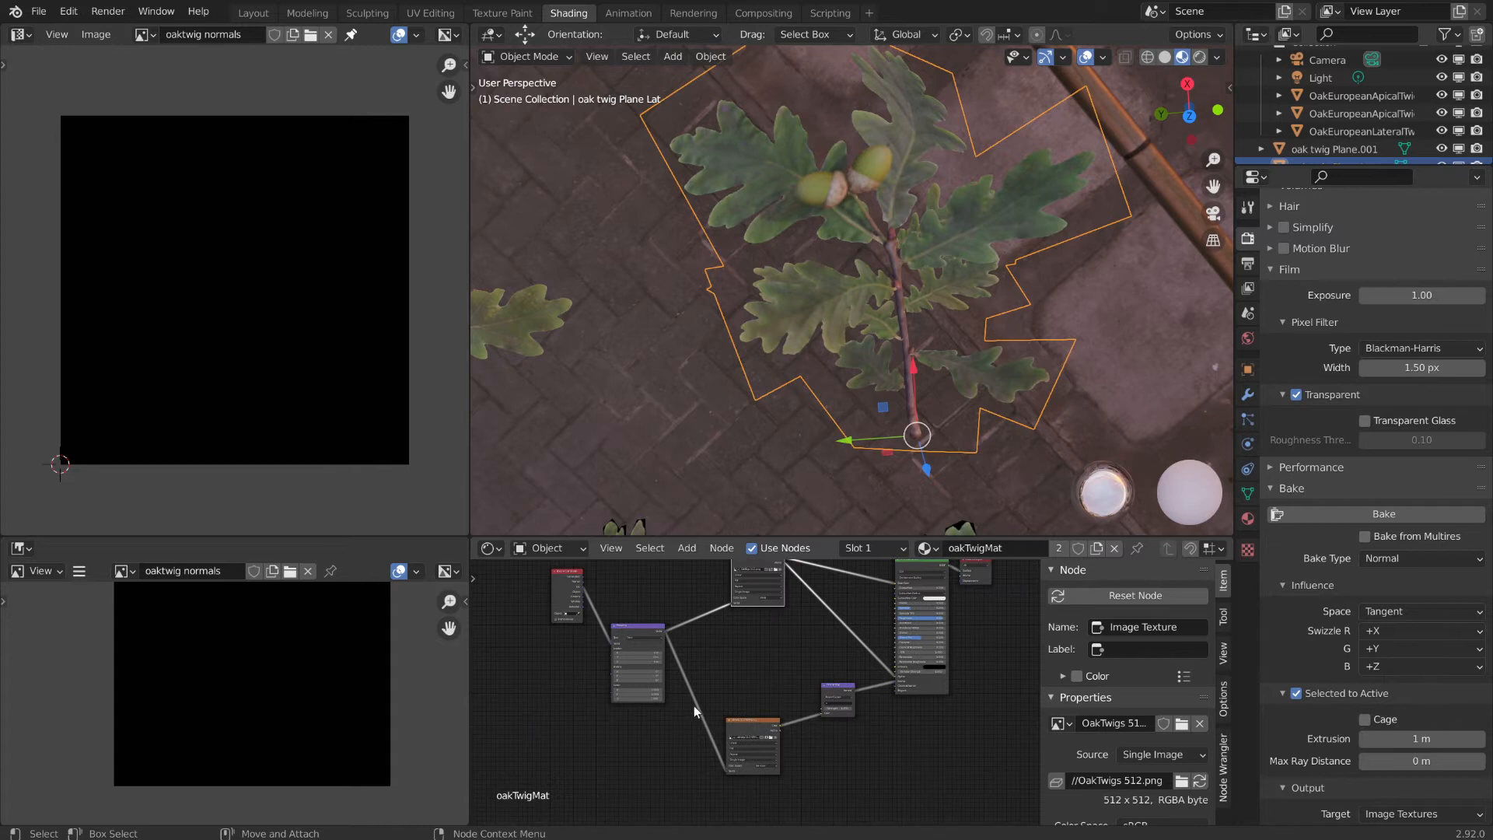
left_click(744, 725)
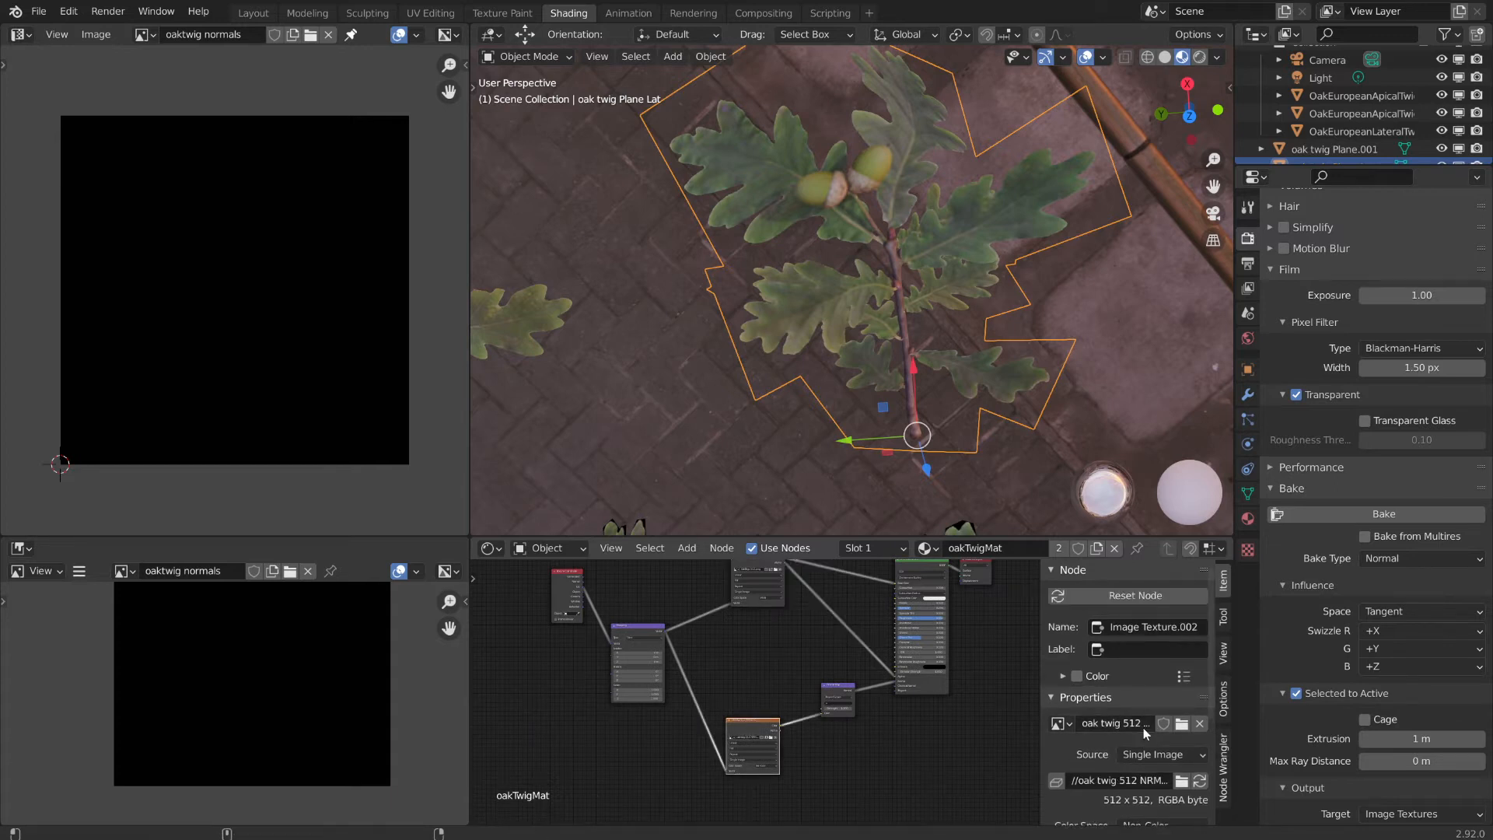
- Display the oak twig 512 NRM normal map in the UV Editor and examine its leaf, acorn and stem details
scroll(1166, 760, "down", 4)
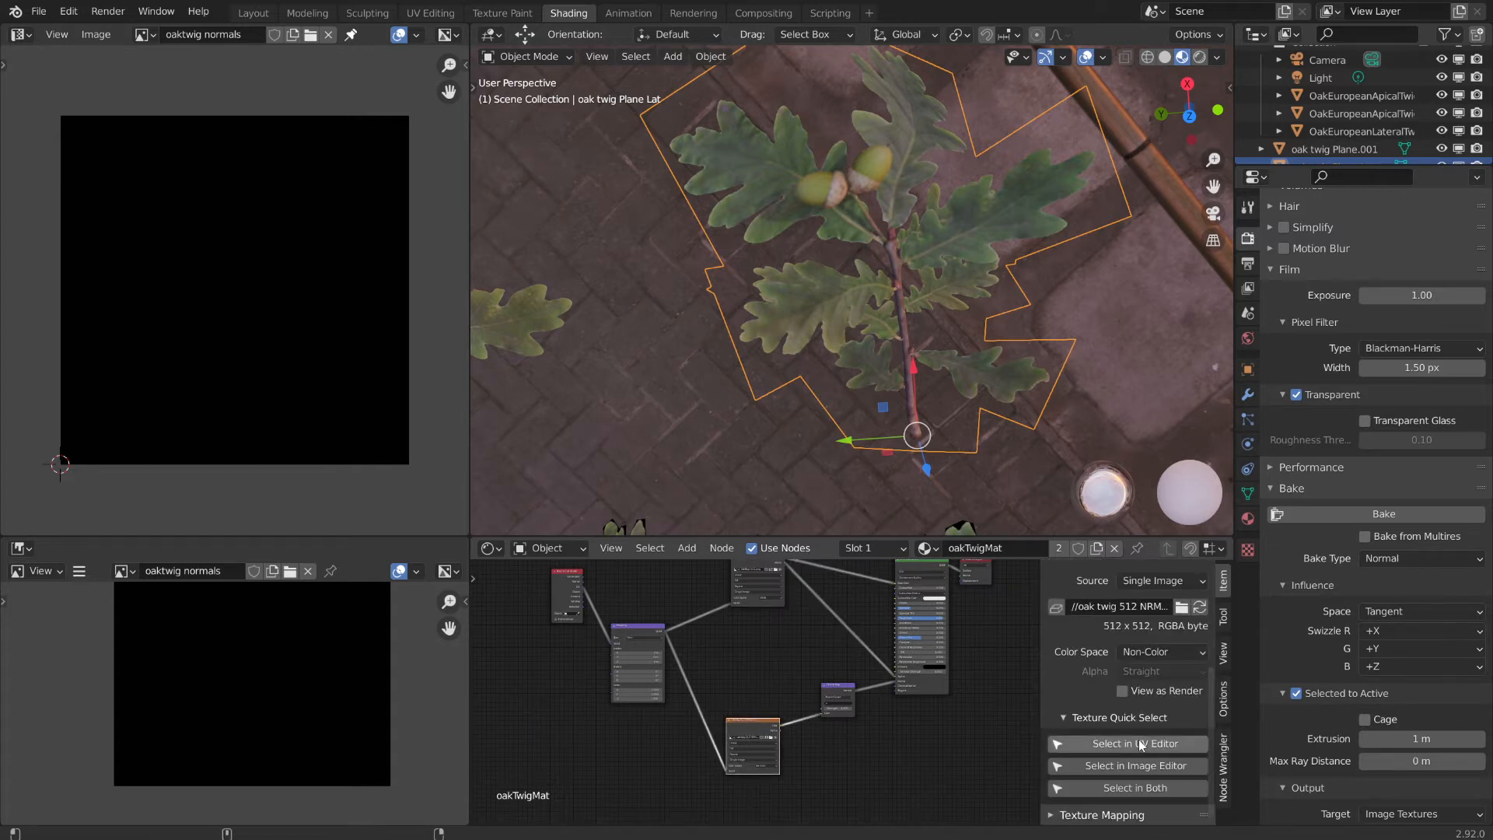
left_click(1140, 746)
scroll(338, 375, "up", 5)
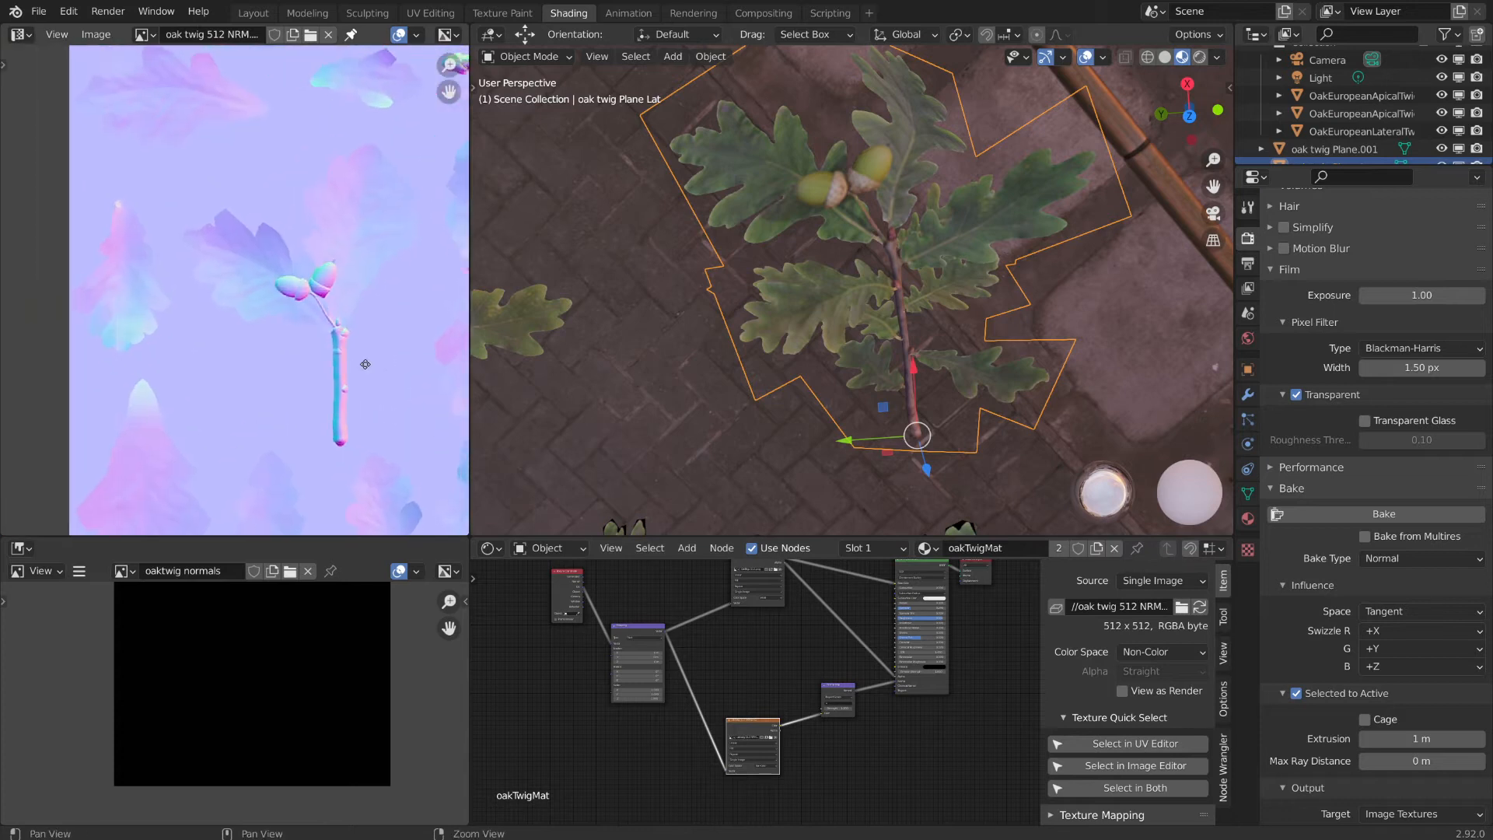
scroll(292, 293, "down", 3)
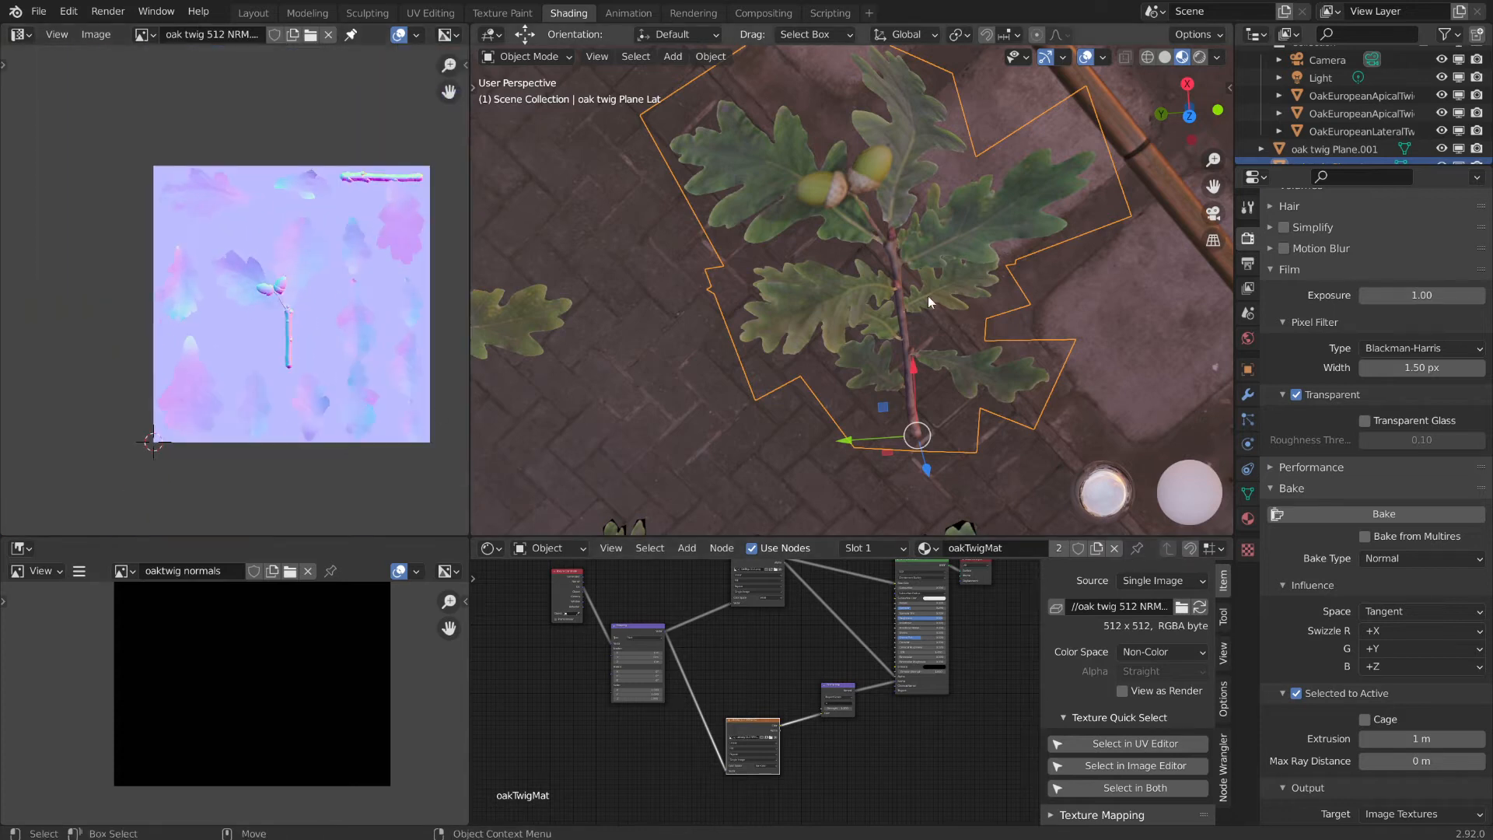
- Display the OakTwigs 512.png colour texture in the UV Editor and examine its leaves and acorns up close
middle_click_drag(787, 629, 793, 713)
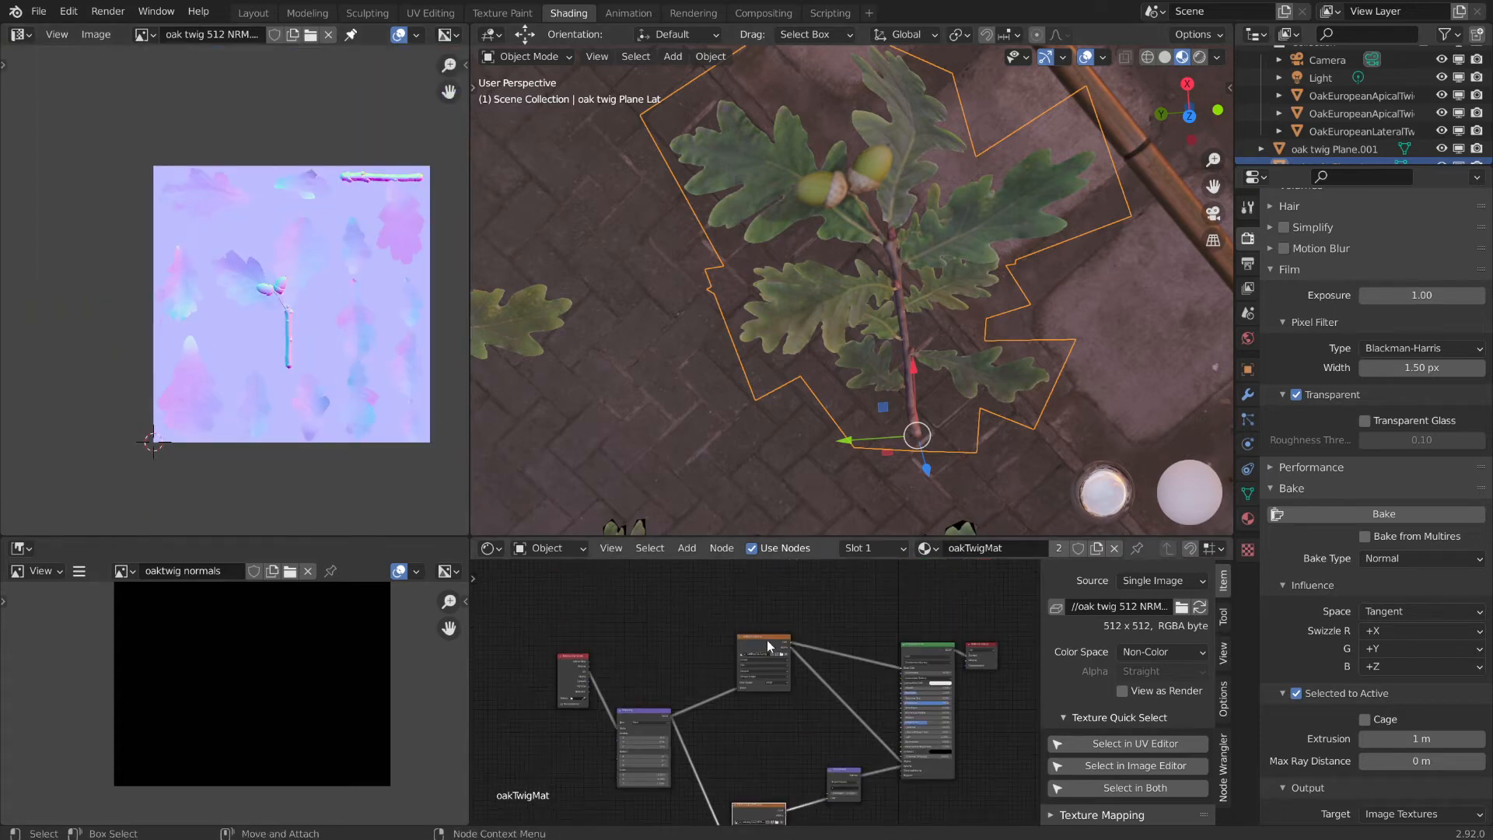
left_click(767, 643)
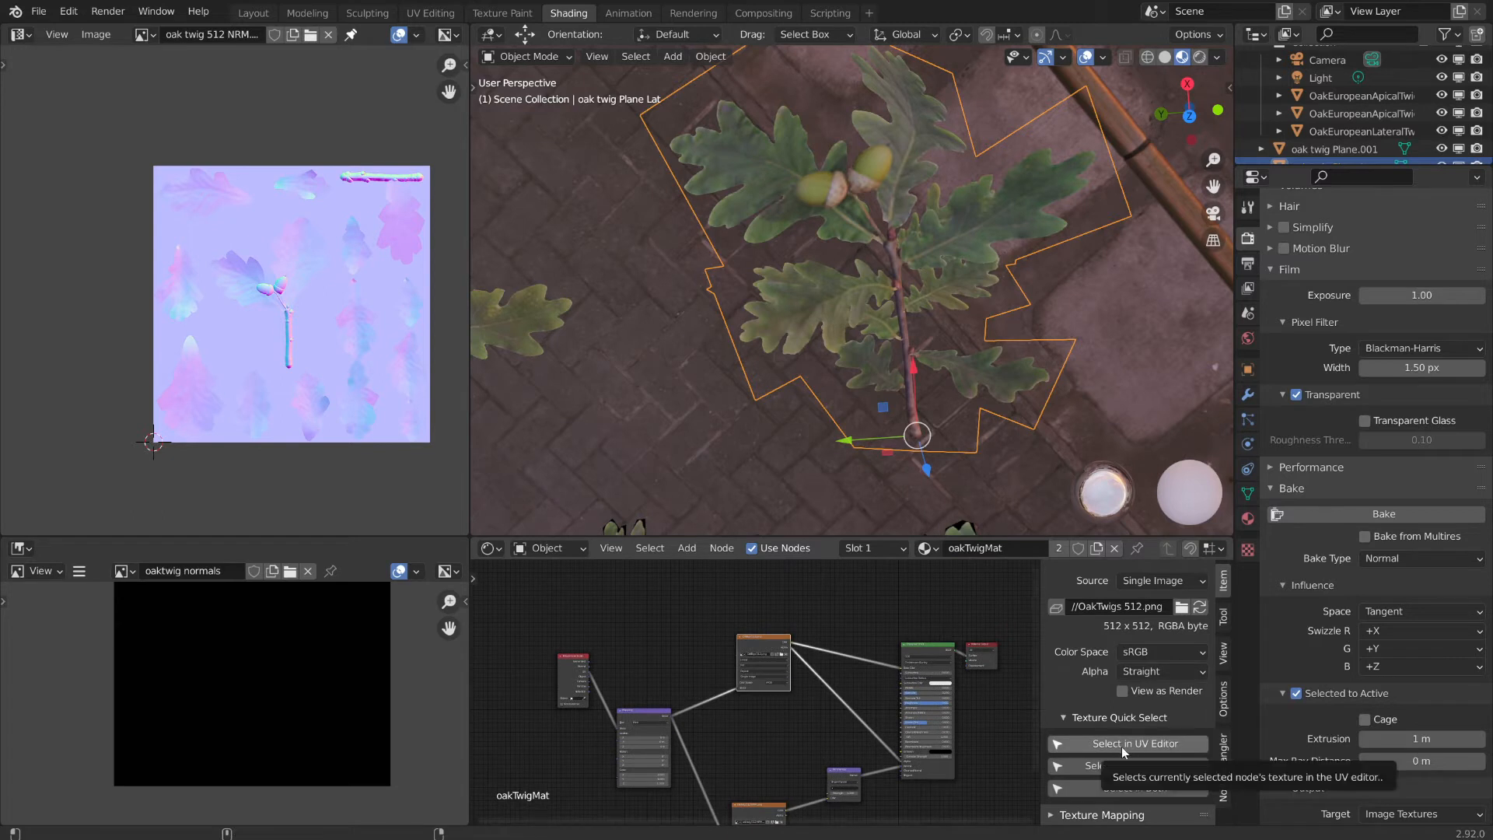
left_click(1122, 743)
scroll(283, 352, "up", 5)
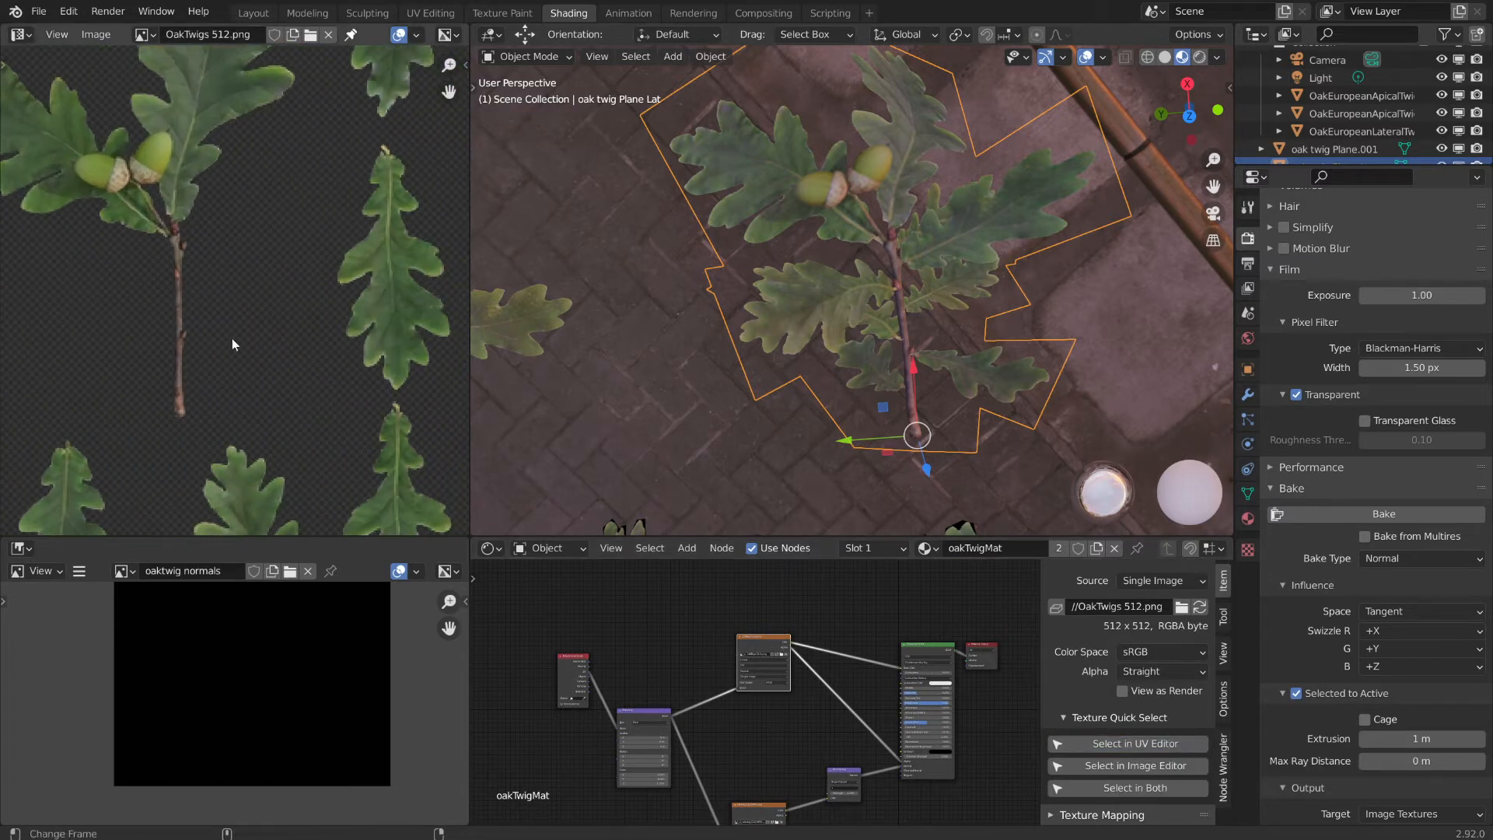
- Compare the OakEuropeanLateralTwig and OakEuropeanApicalTwig source meshes with the textured low-poly twig cards from several angles
middle_click_drag(704, 435, 892, 425)
scroll(978, 368, "down", 4)
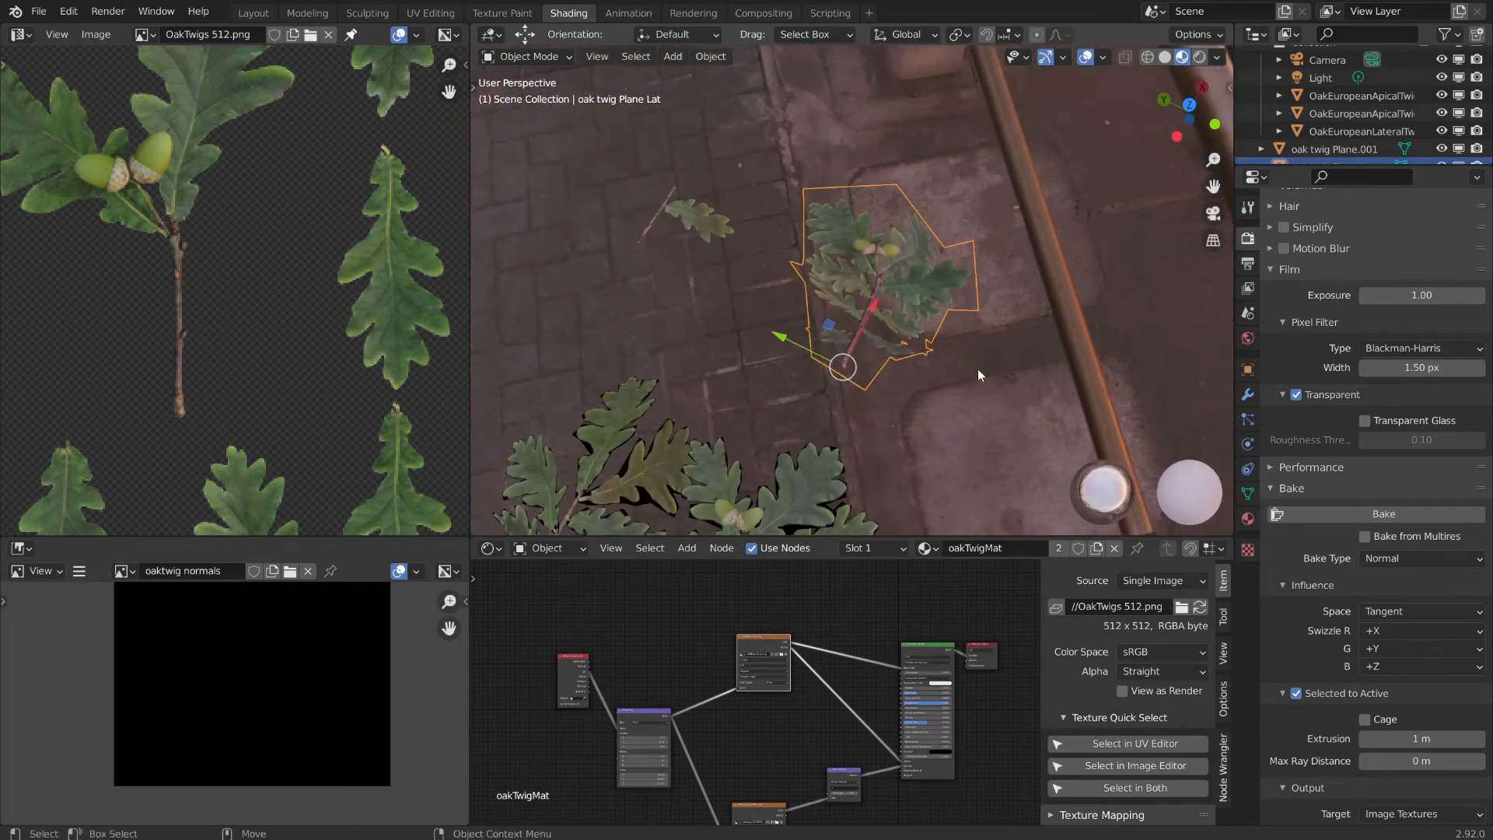
mouse_move(978, 368)
middle_mouse_down()
mouse_move(1015, 433)
mouse_move(997, 283)
mouse_move(1053, 413)
mouse_move(968, 384)
middle_mouse_up()
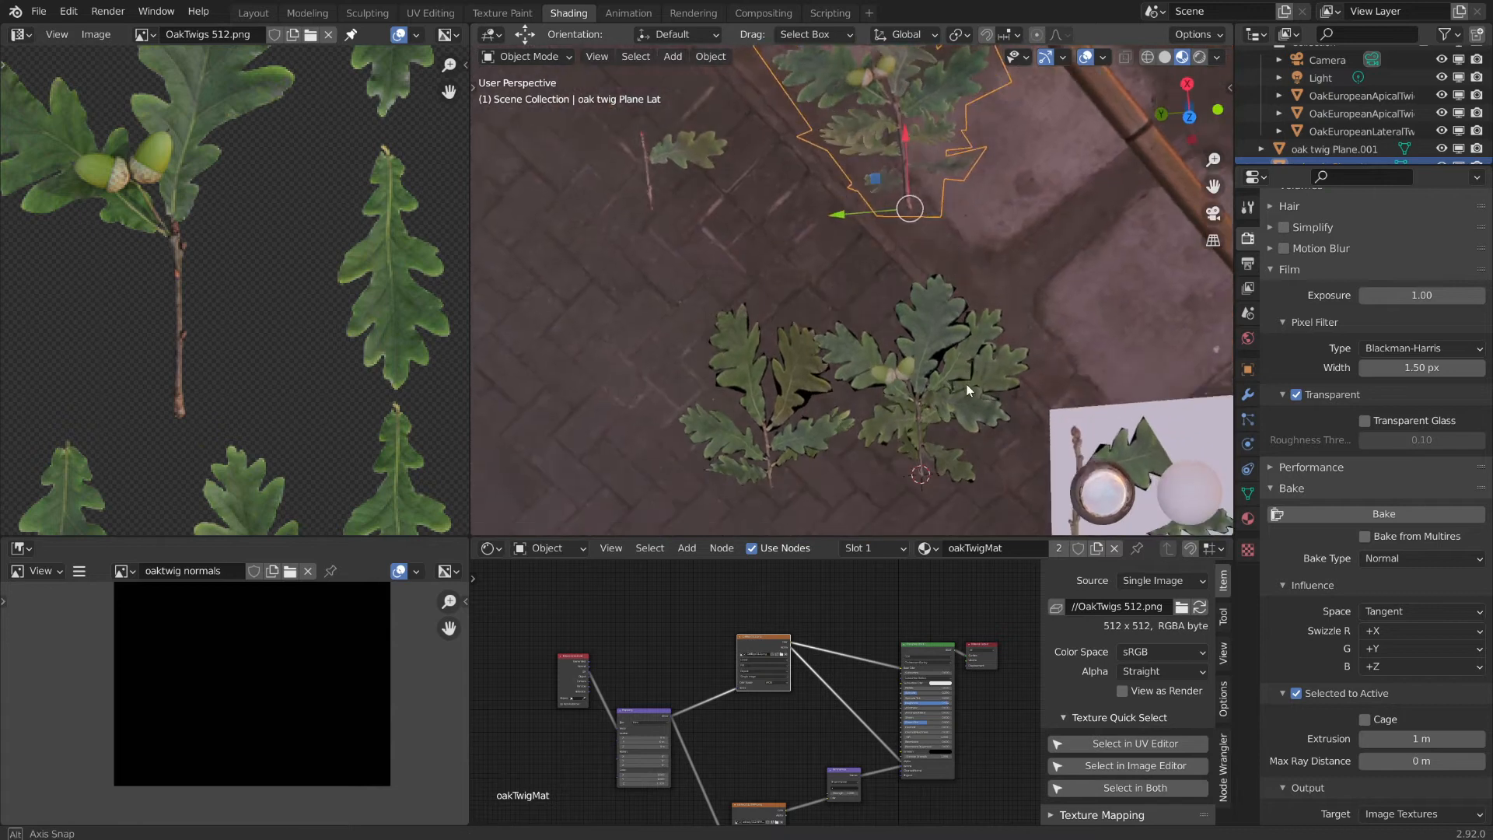
left_click(931, 420)
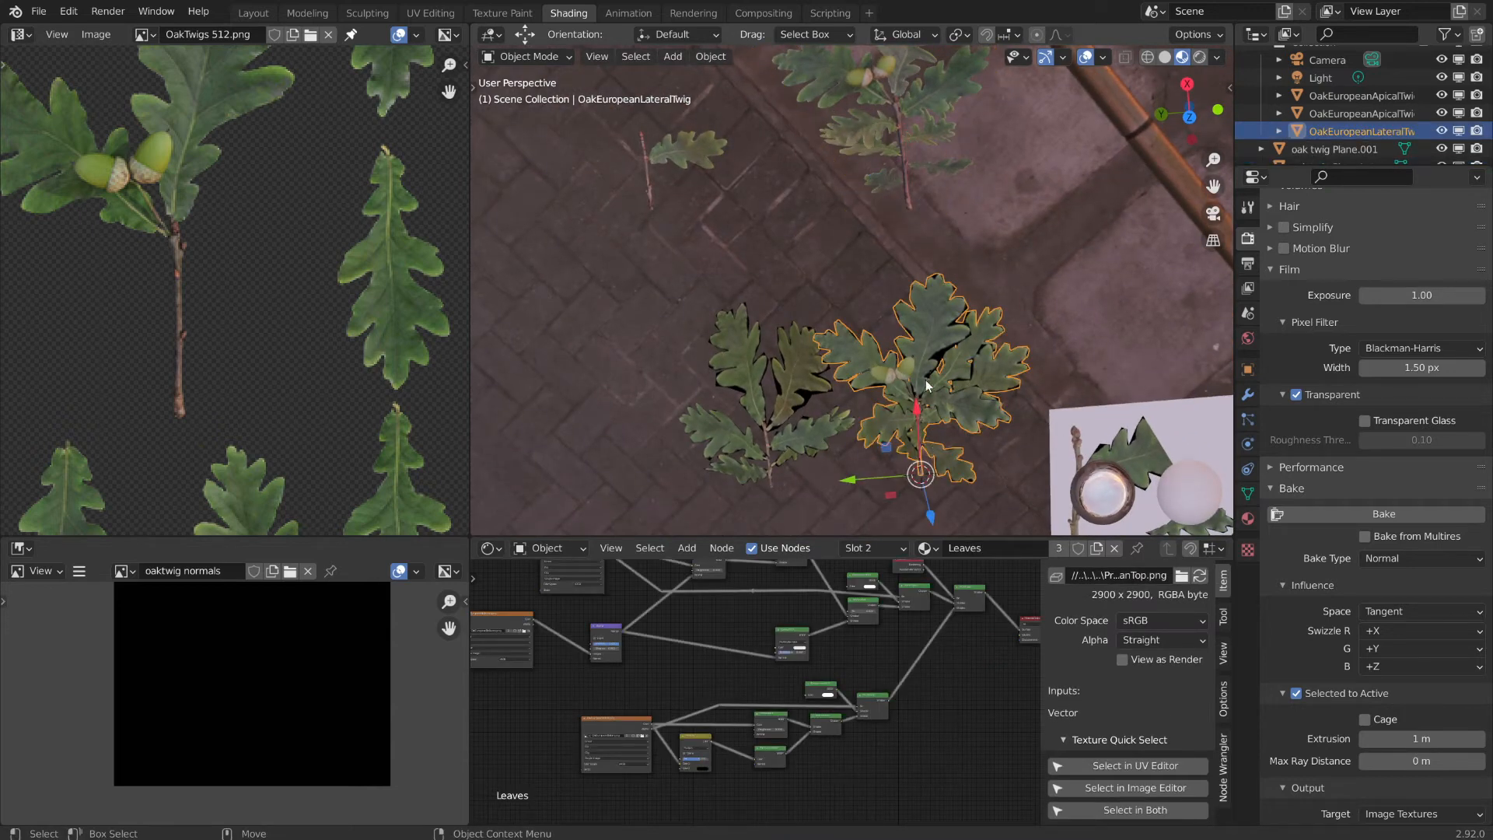
middle_click_drag(926, 385, 902, 361)
left_click(888, 328)
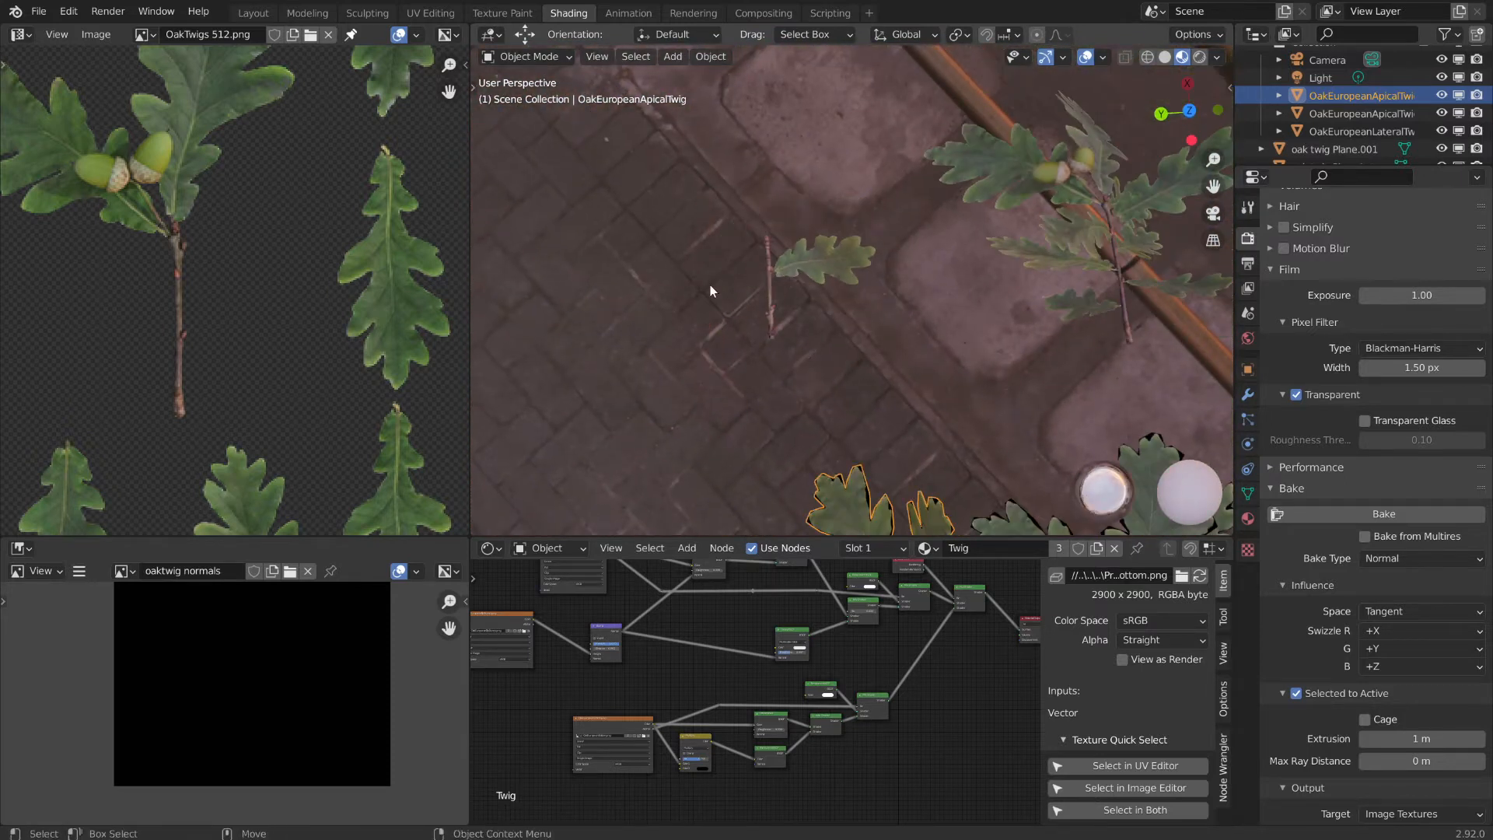
middle_click_drag(825, 289, 866, 311)
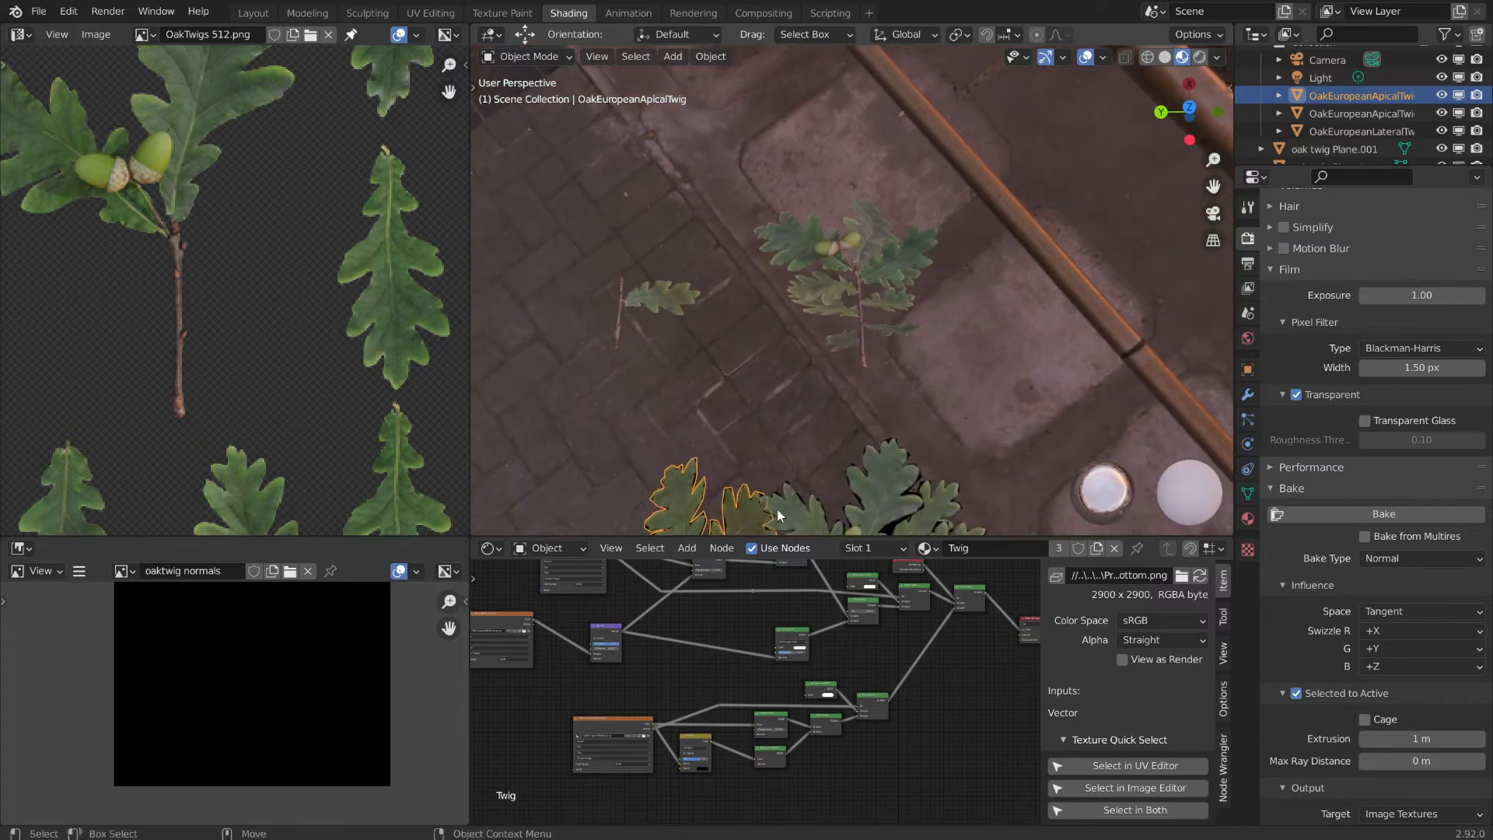
middle_click_drag(880, 513, 876, 343, "shift")
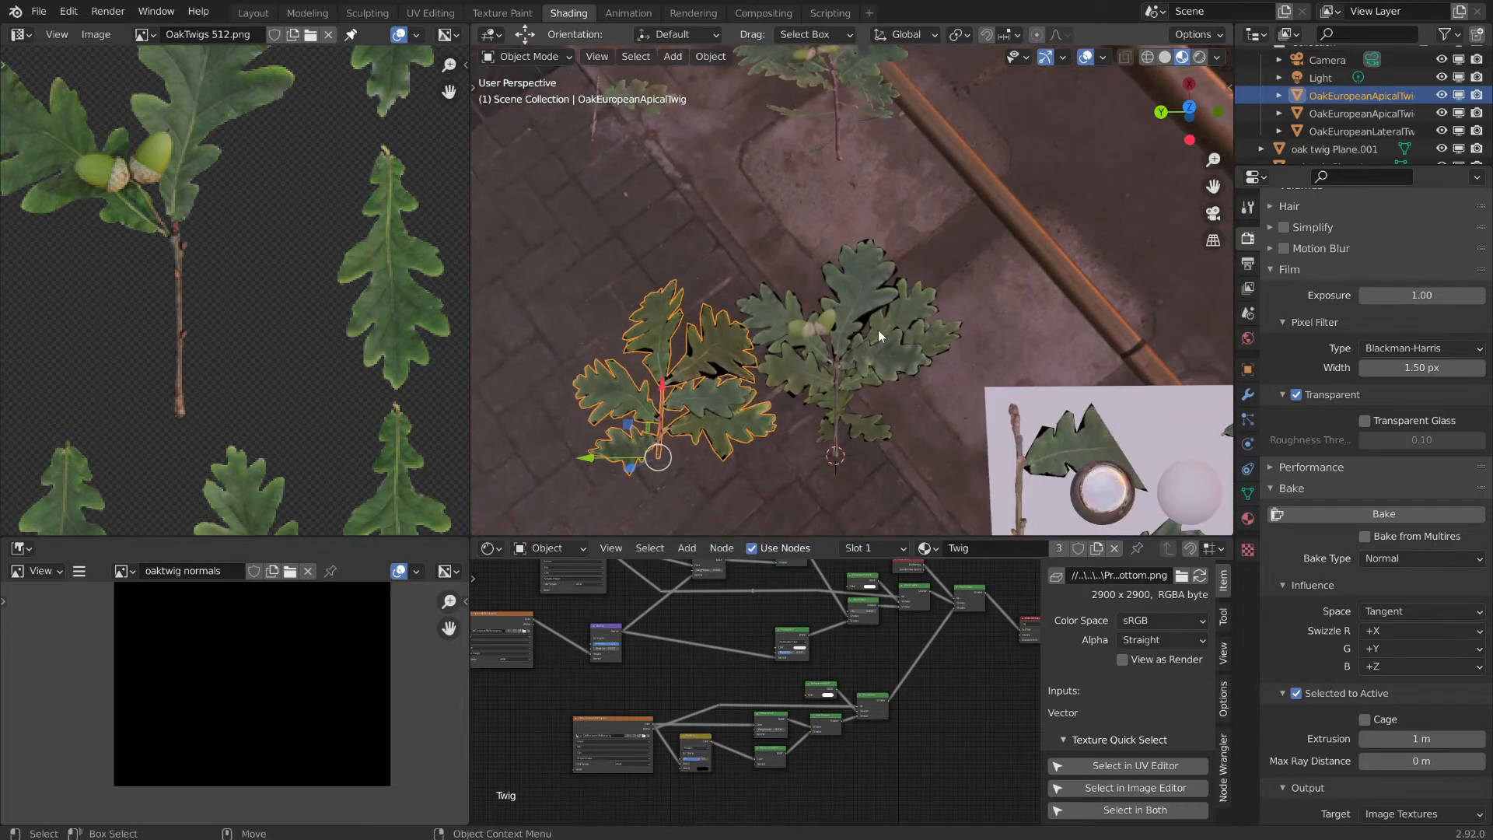
- Select OakEuropeanLateralTwig and enable the Statistics overlay in the 3D viewport
left_click(876, 348)
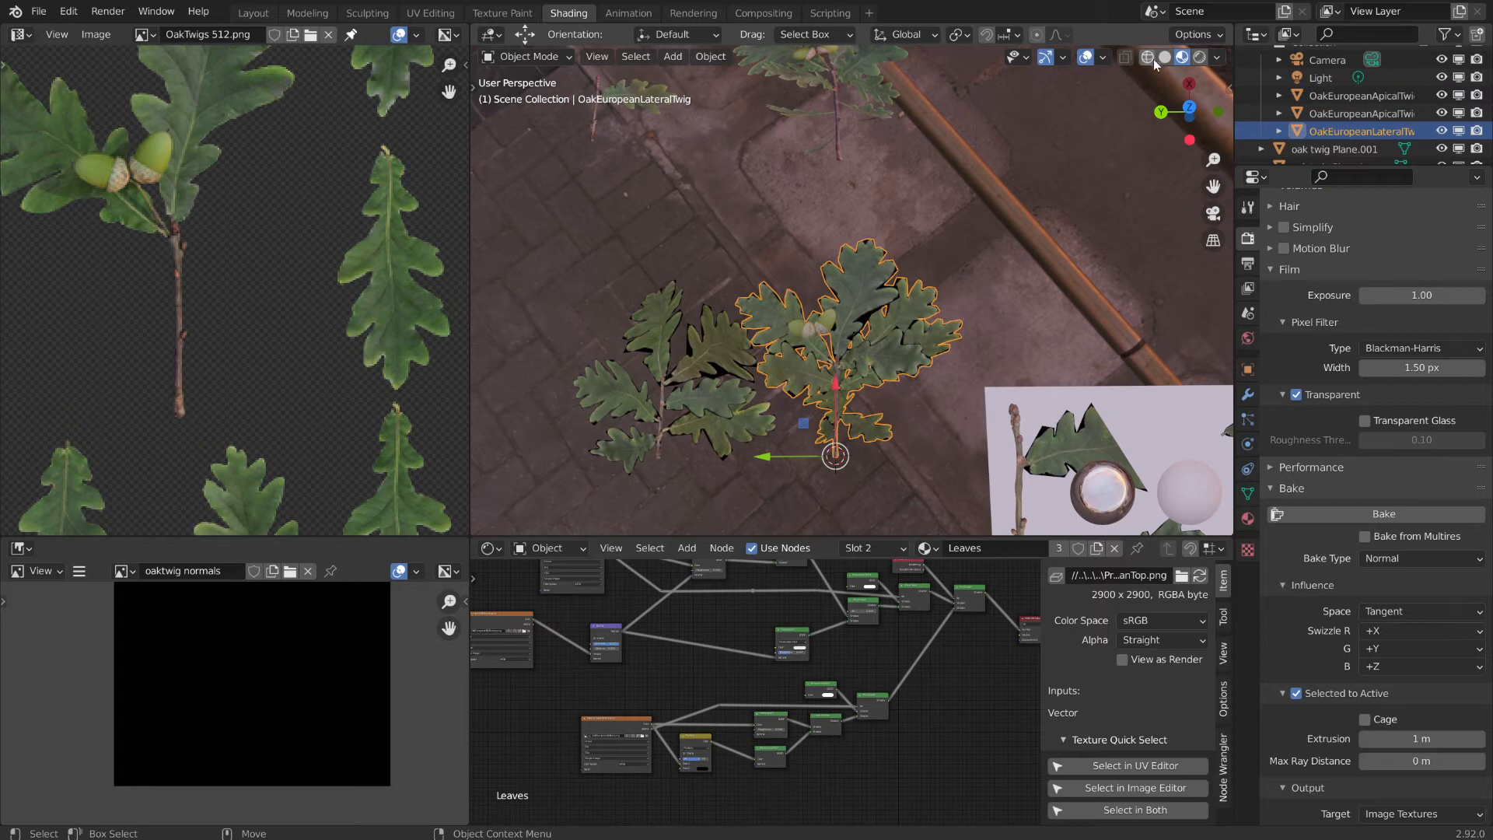
left_click(1103, 57)
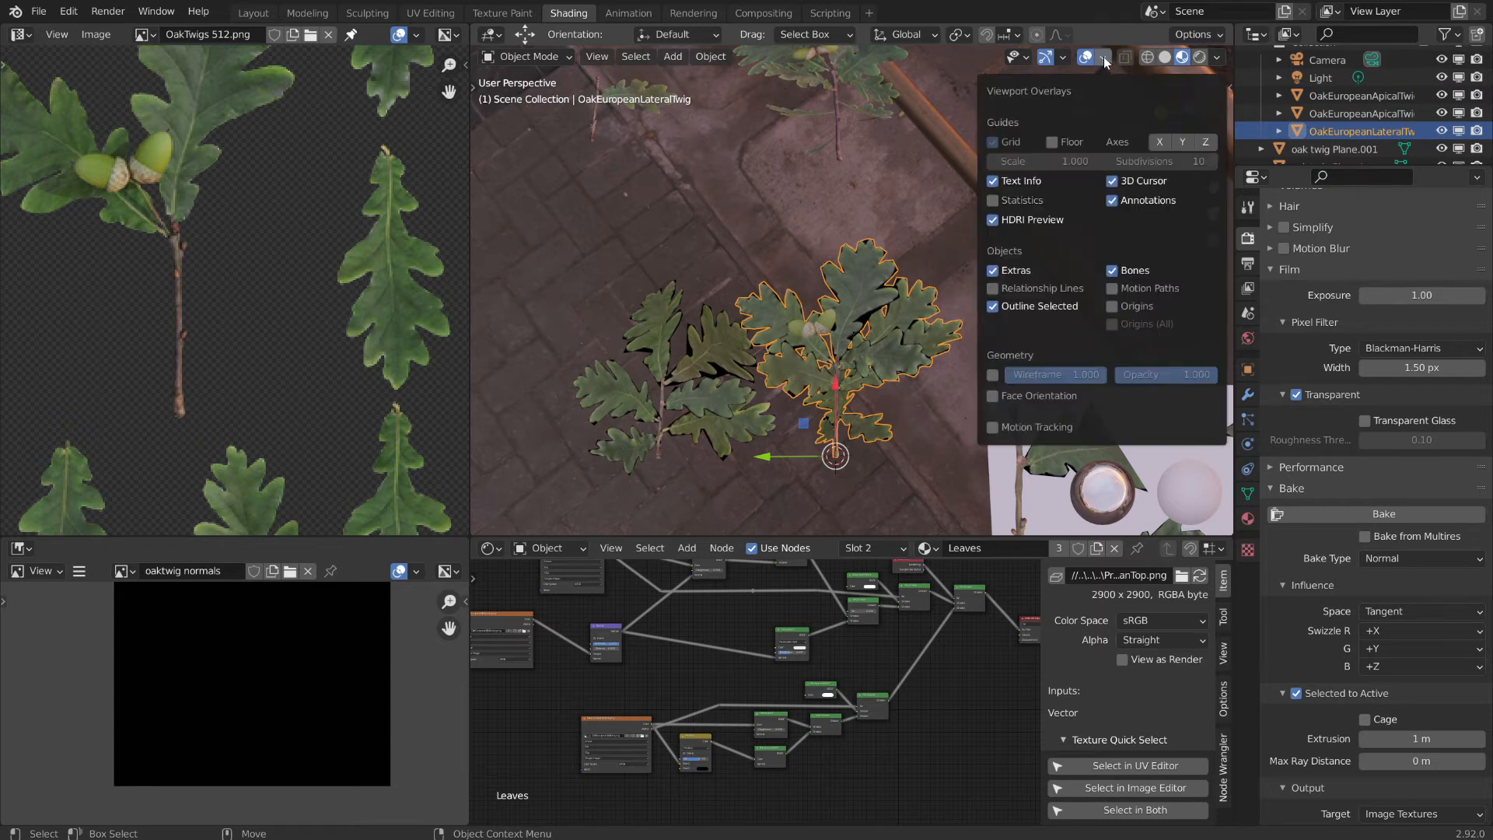
left_click(997, 201)
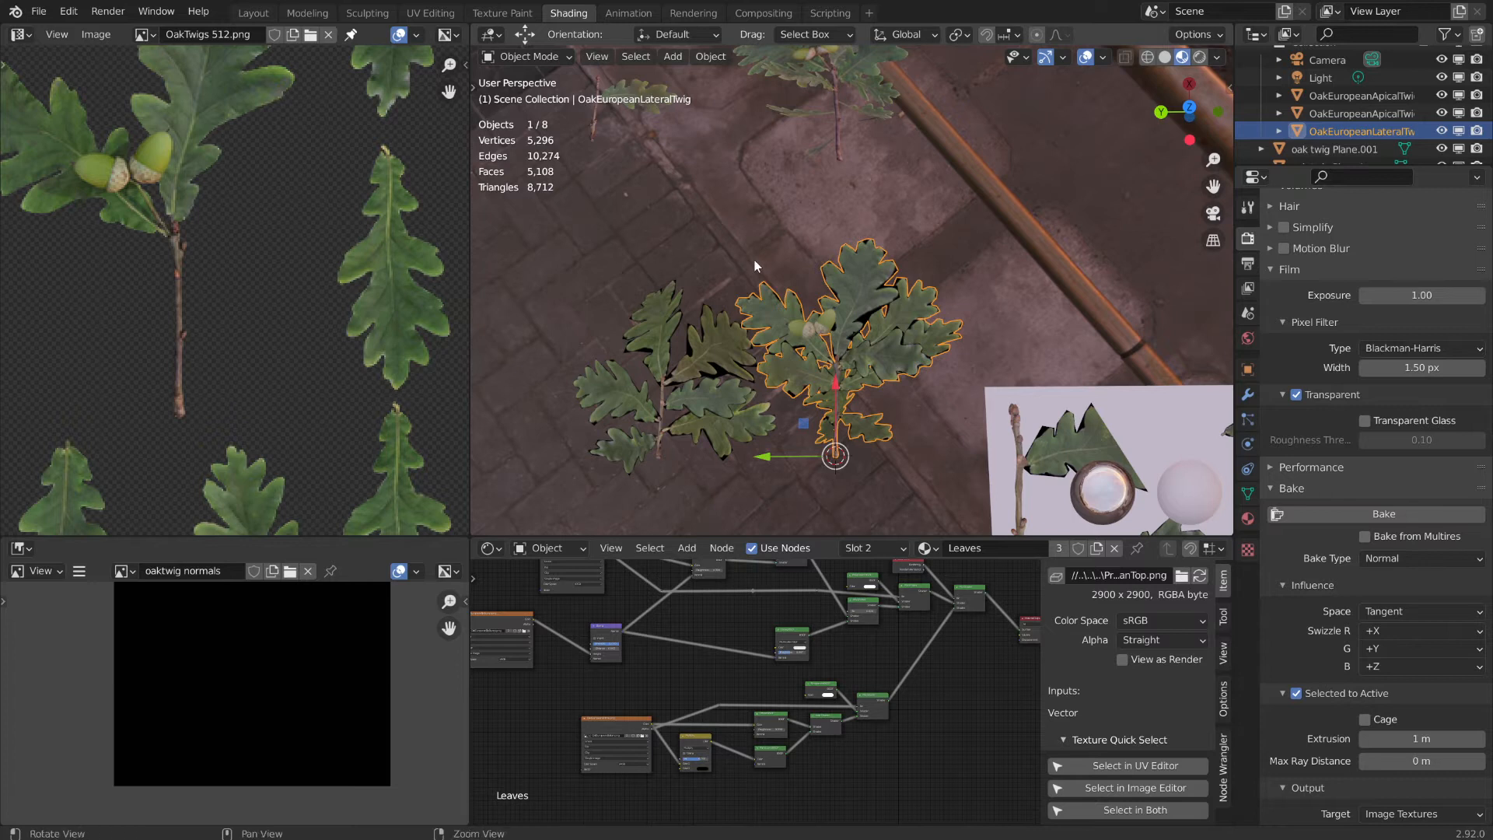
- Enter Edit Mode on OakEuropeanLateralTwig and OakEuropeanApicalTwig together and select all their geometry to check the mesh statistics
middle_click_drag(755, 260, 867, 352)
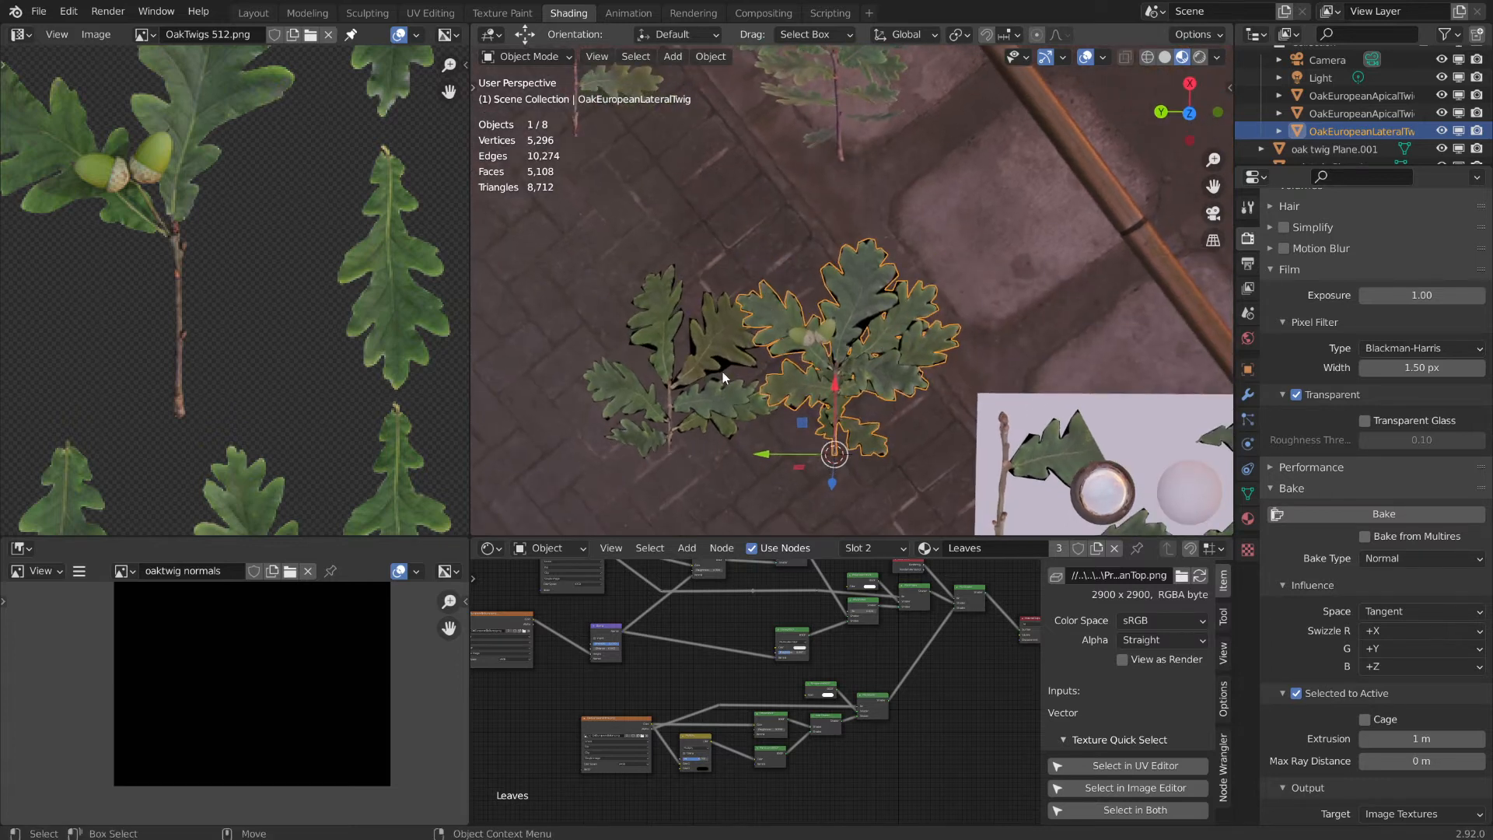
scroll(723, 405, "up", 2)
left_click(725, 448, "shift")
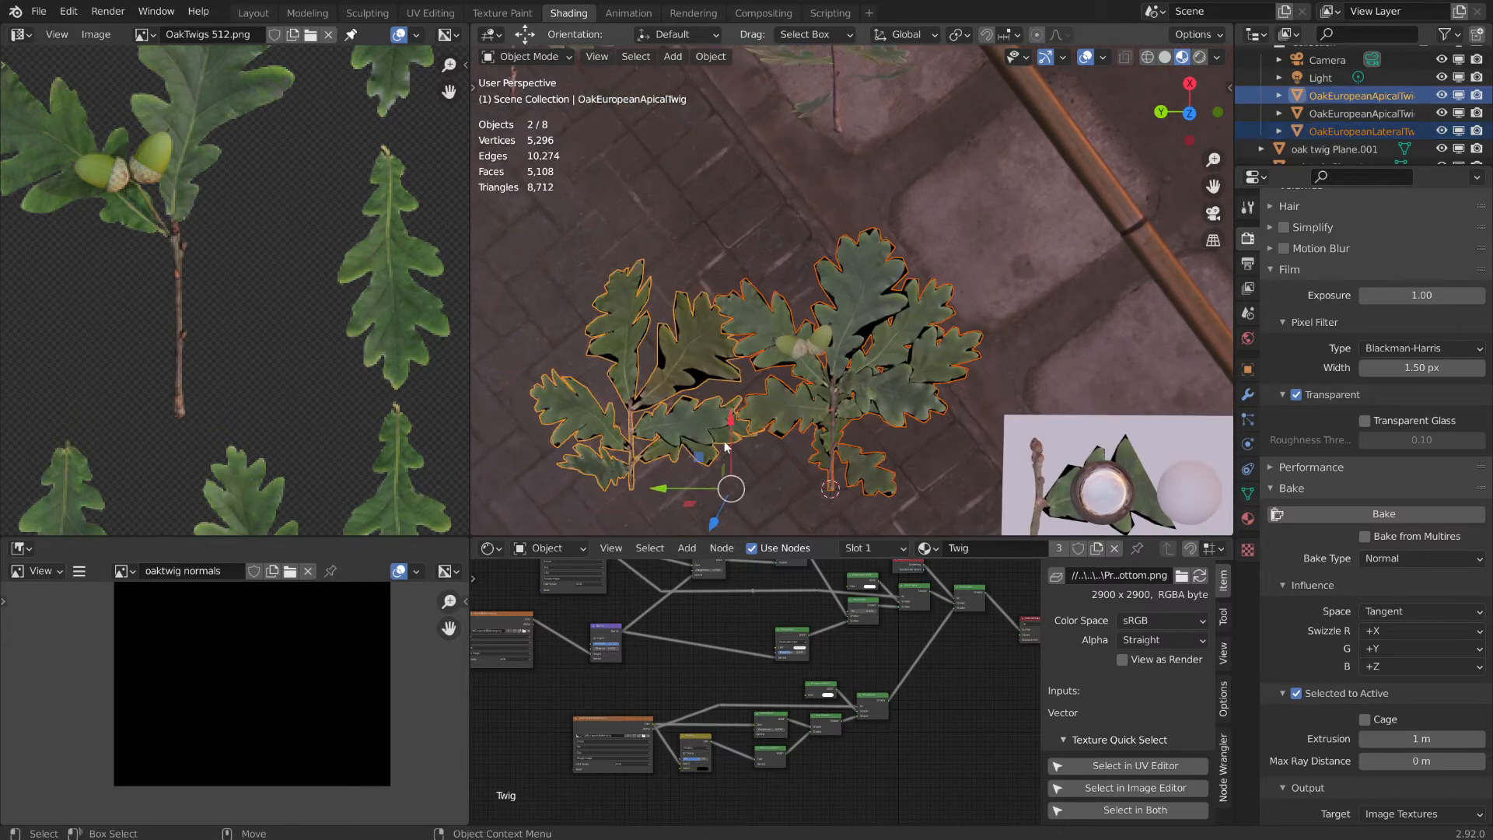
left_click(914, 386)
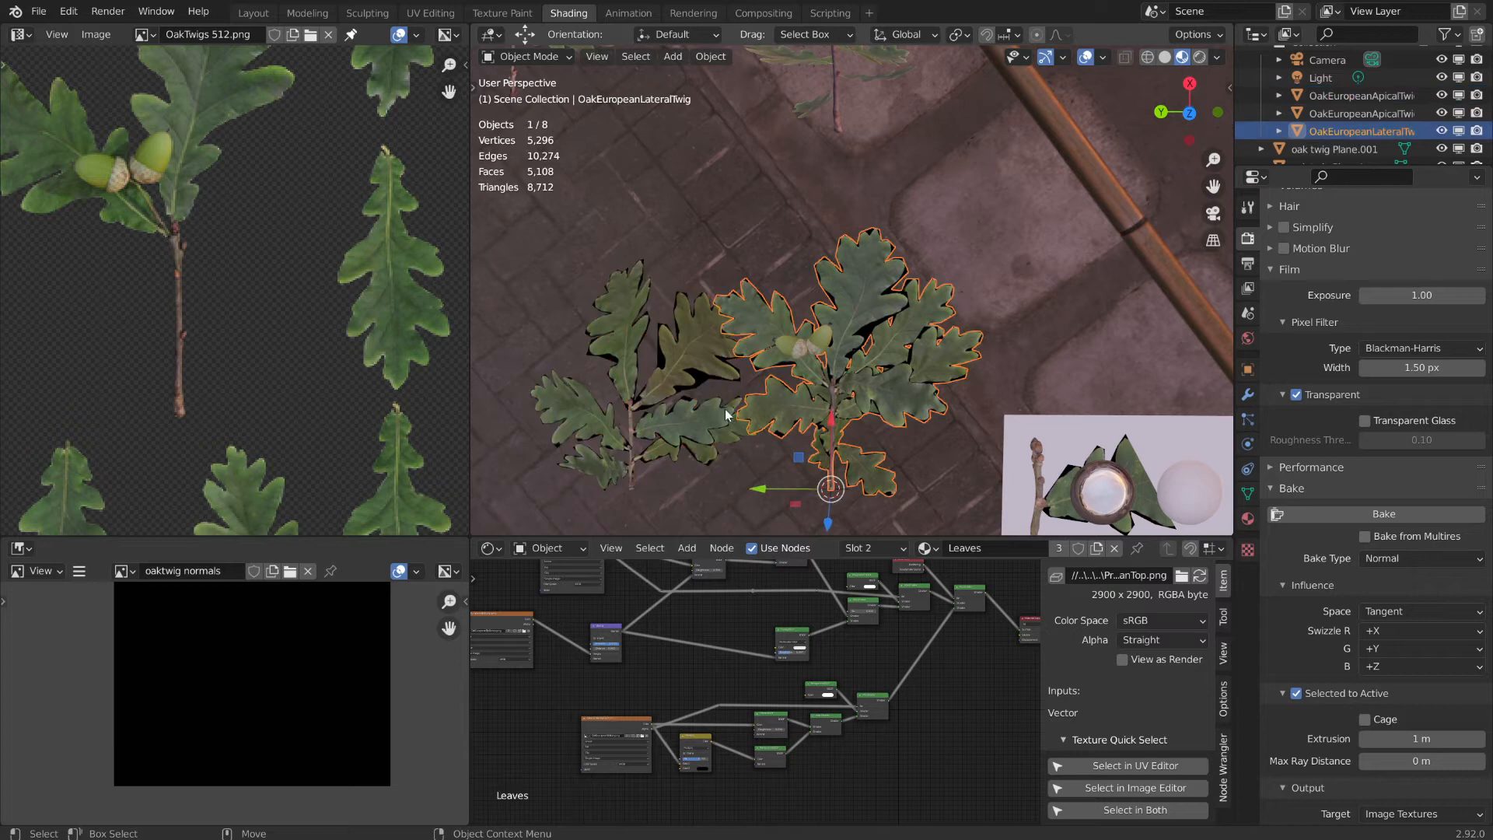
left_click(623, 388, "shift")
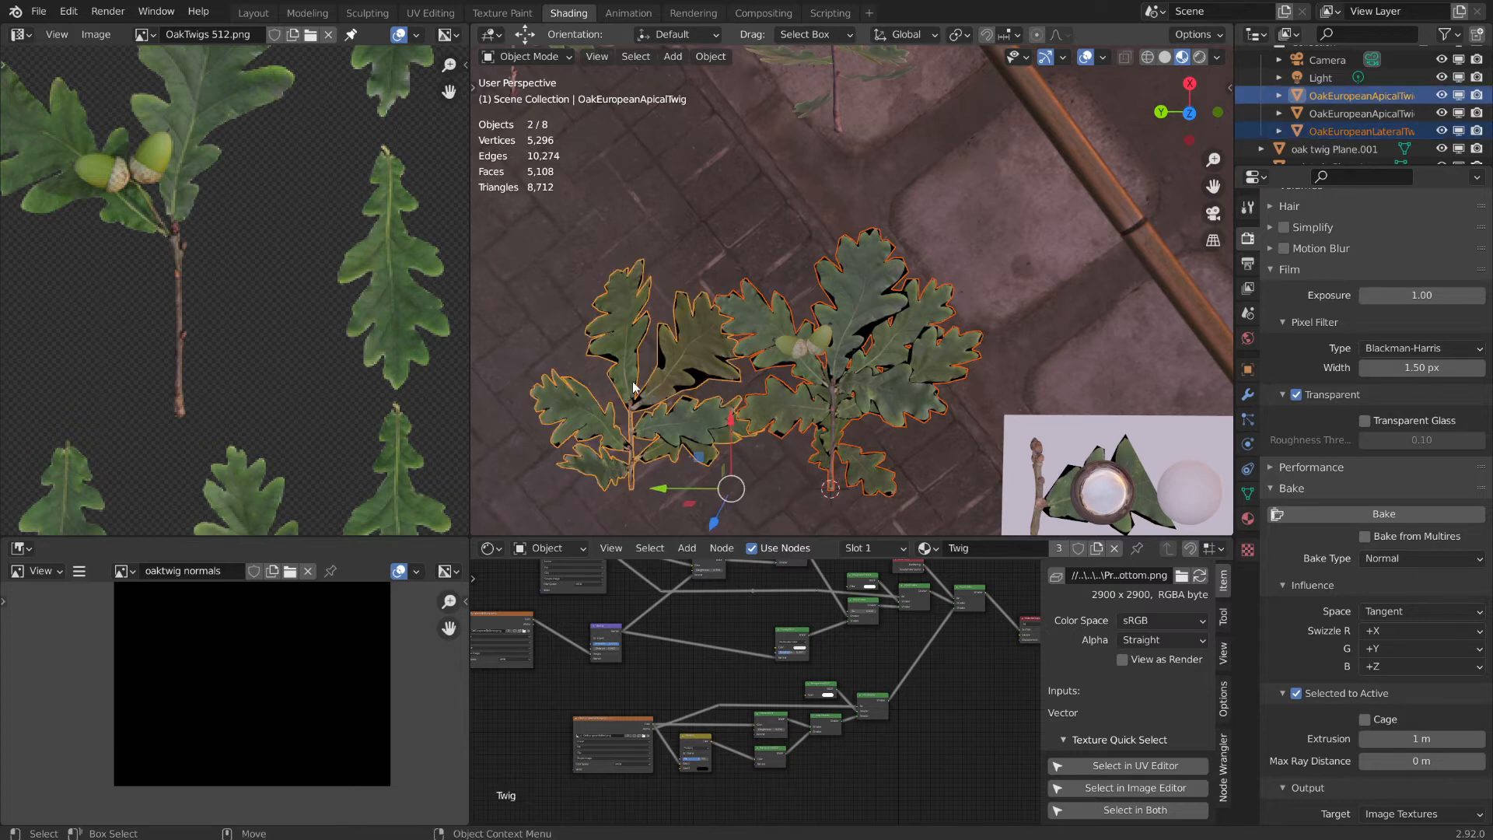
left_click(544, 57)
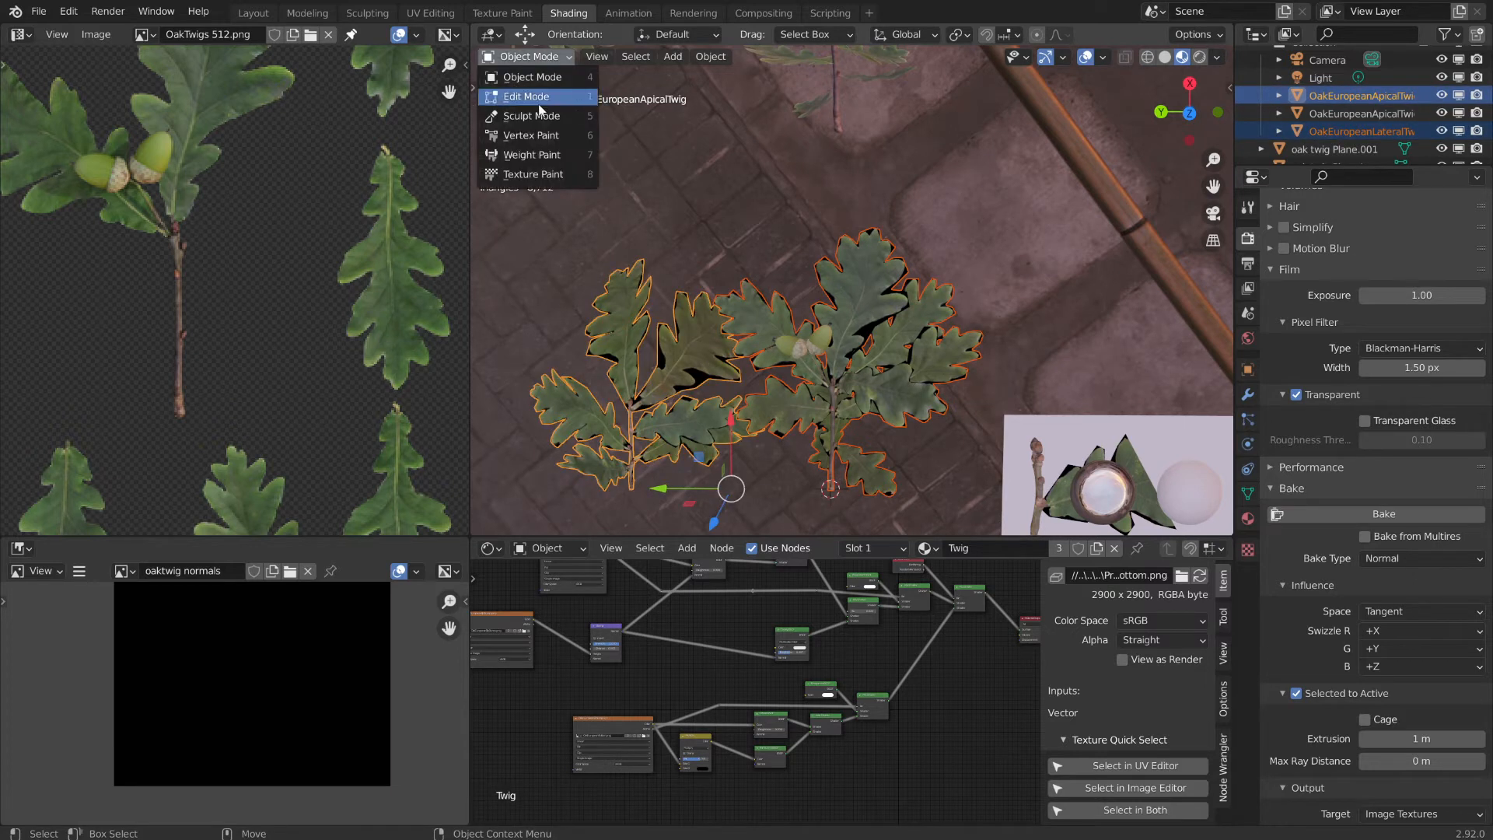
left_click(526, 96)
scroll(665, 294, "down", 2)
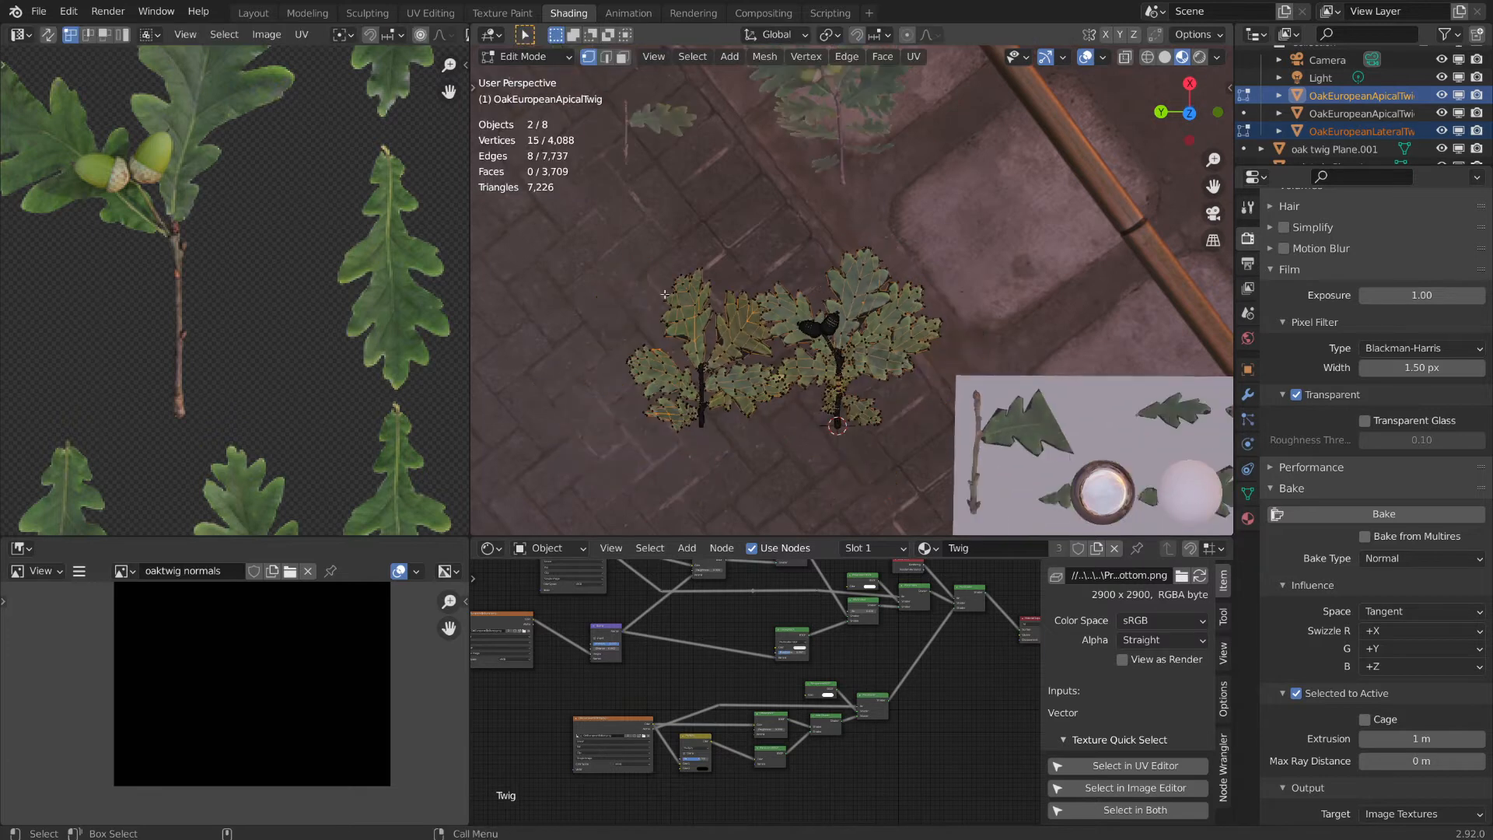
left_click_drag(606, 238, 927, 506)
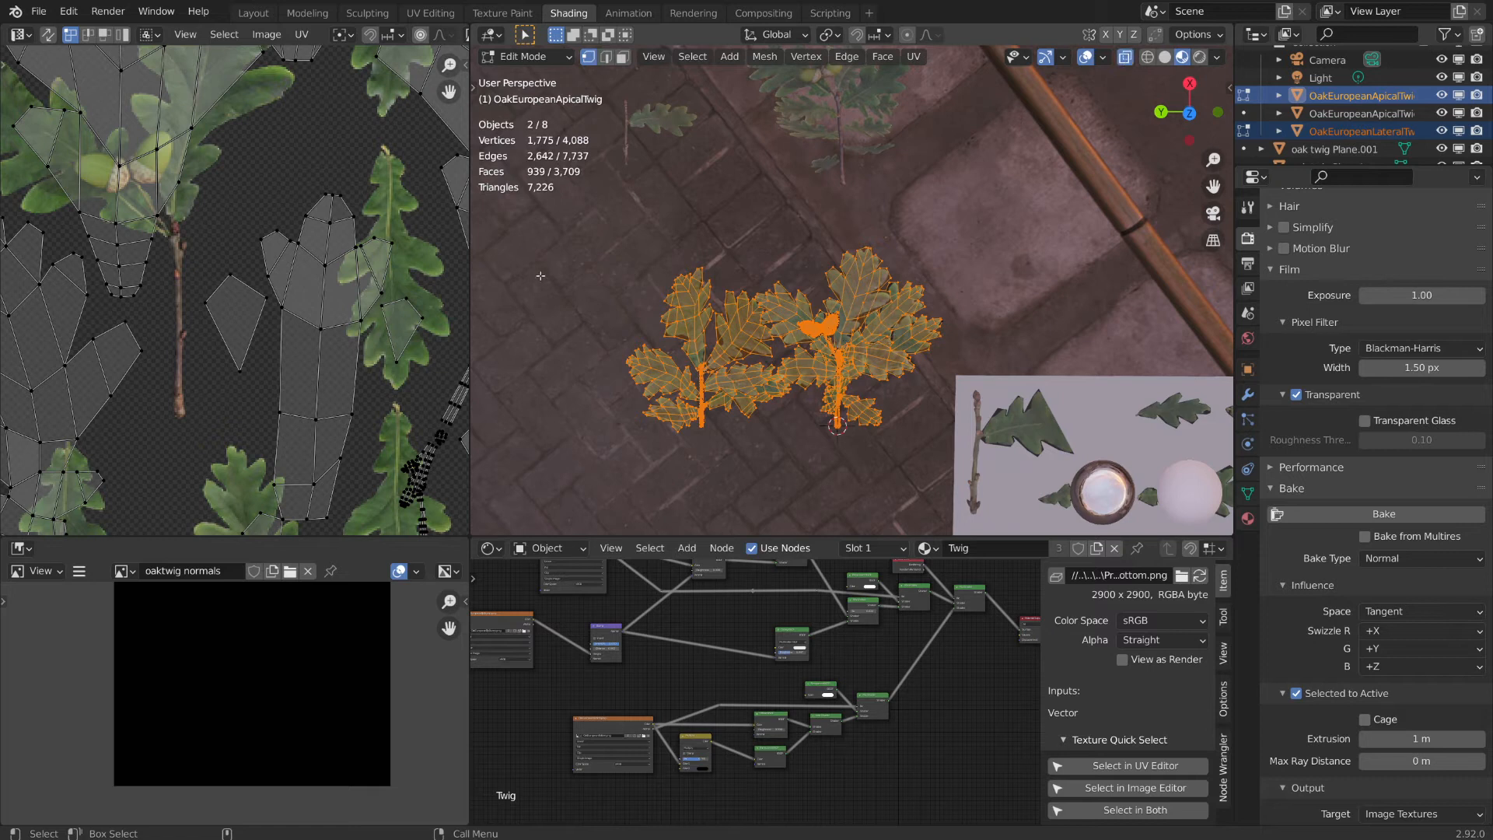
left_click_drag(592, 226, 975, 480)
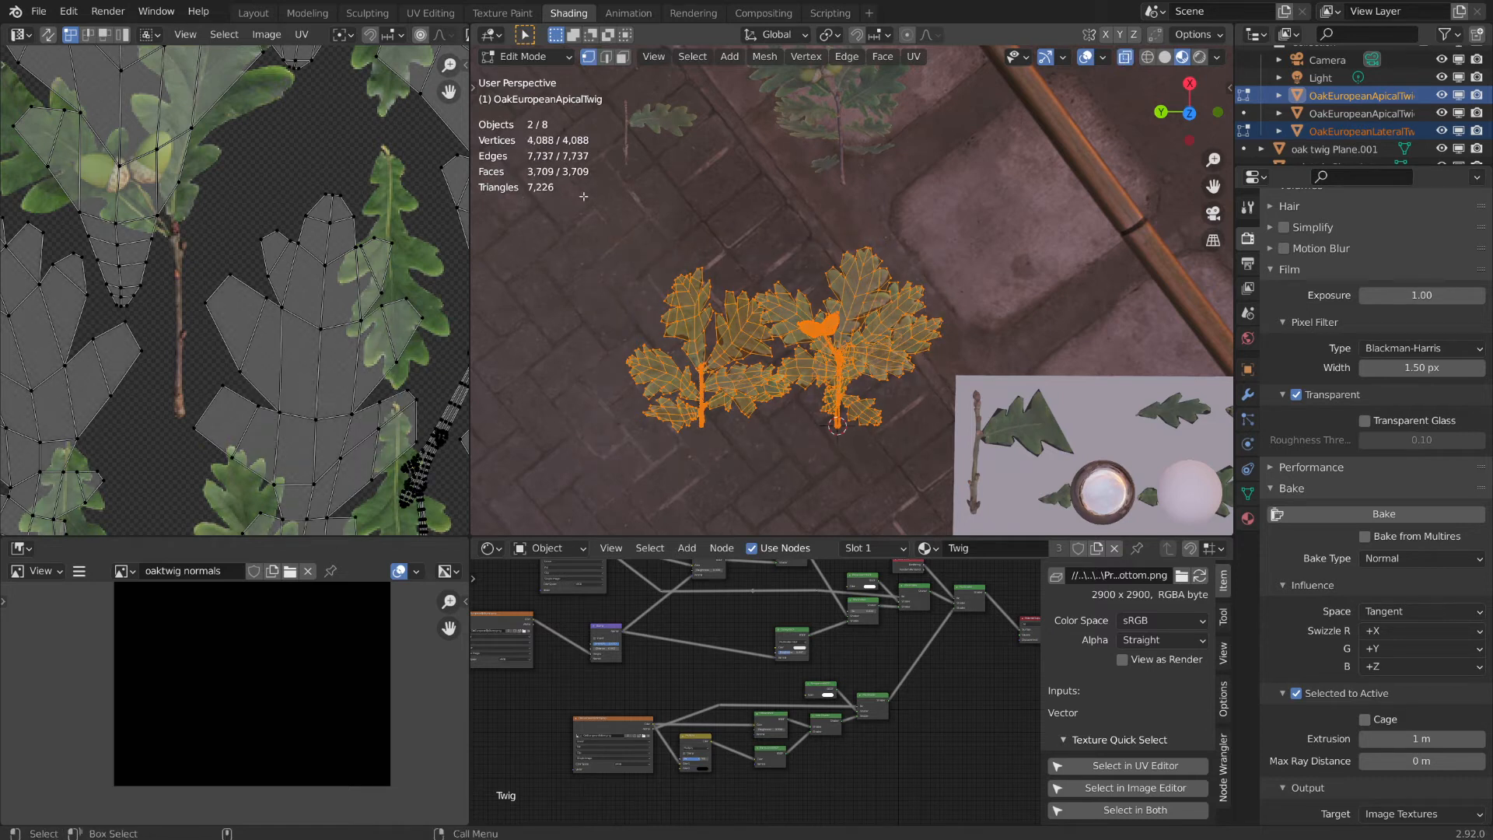
- Examine the dense wireframes of the two source twigs and return to Object Mode
scroll(851, 442, "up", 4)
middle_click_drag(851, 442, 1010, 377)
scroll(981, 233, "down", 3)
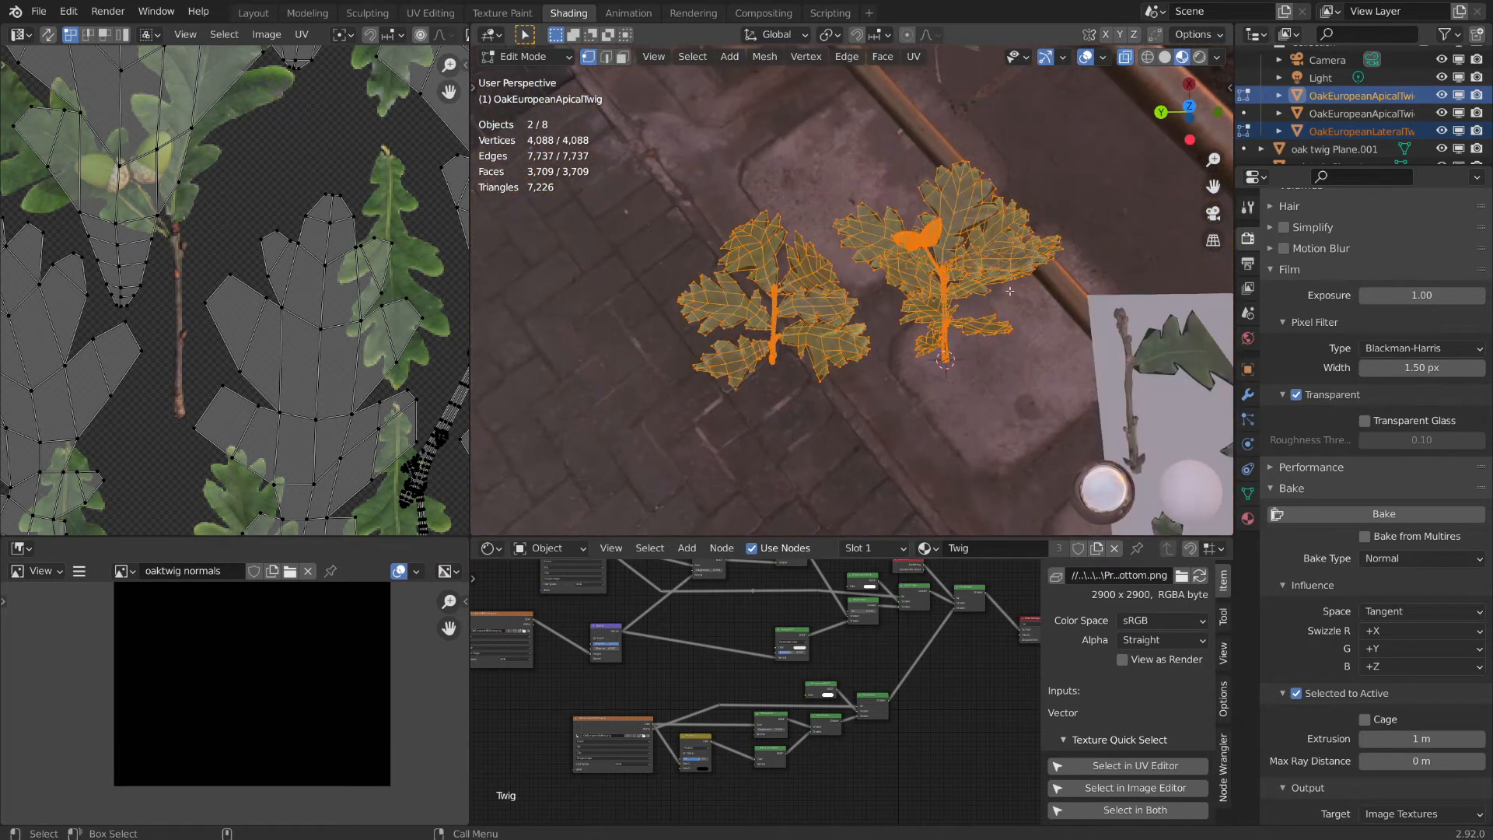
middle_click_drag(980, 219, 987, 383, "shift")
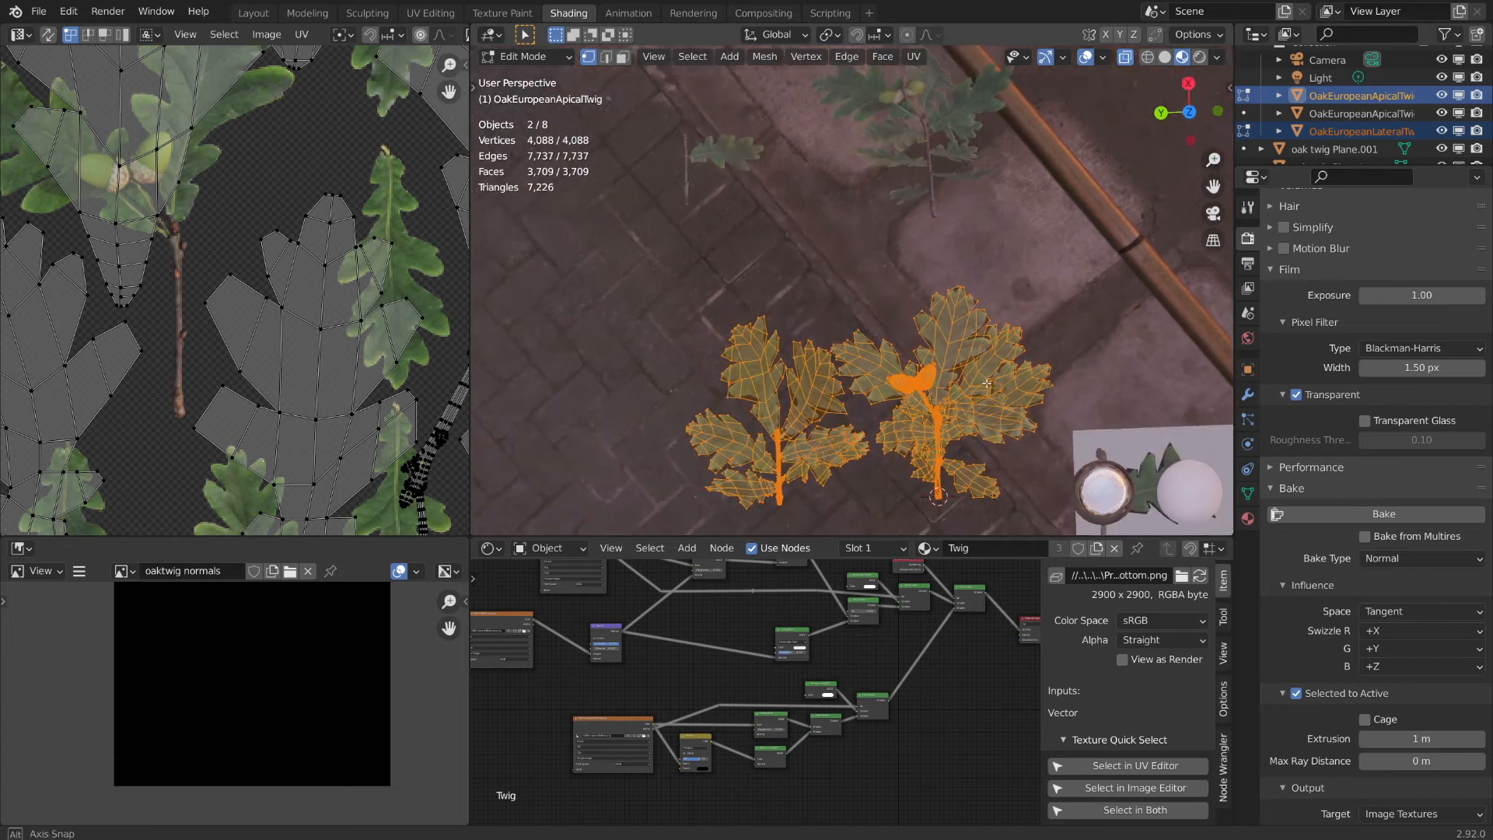
middle_click_drag(925, 261, 972, 412, "shift")
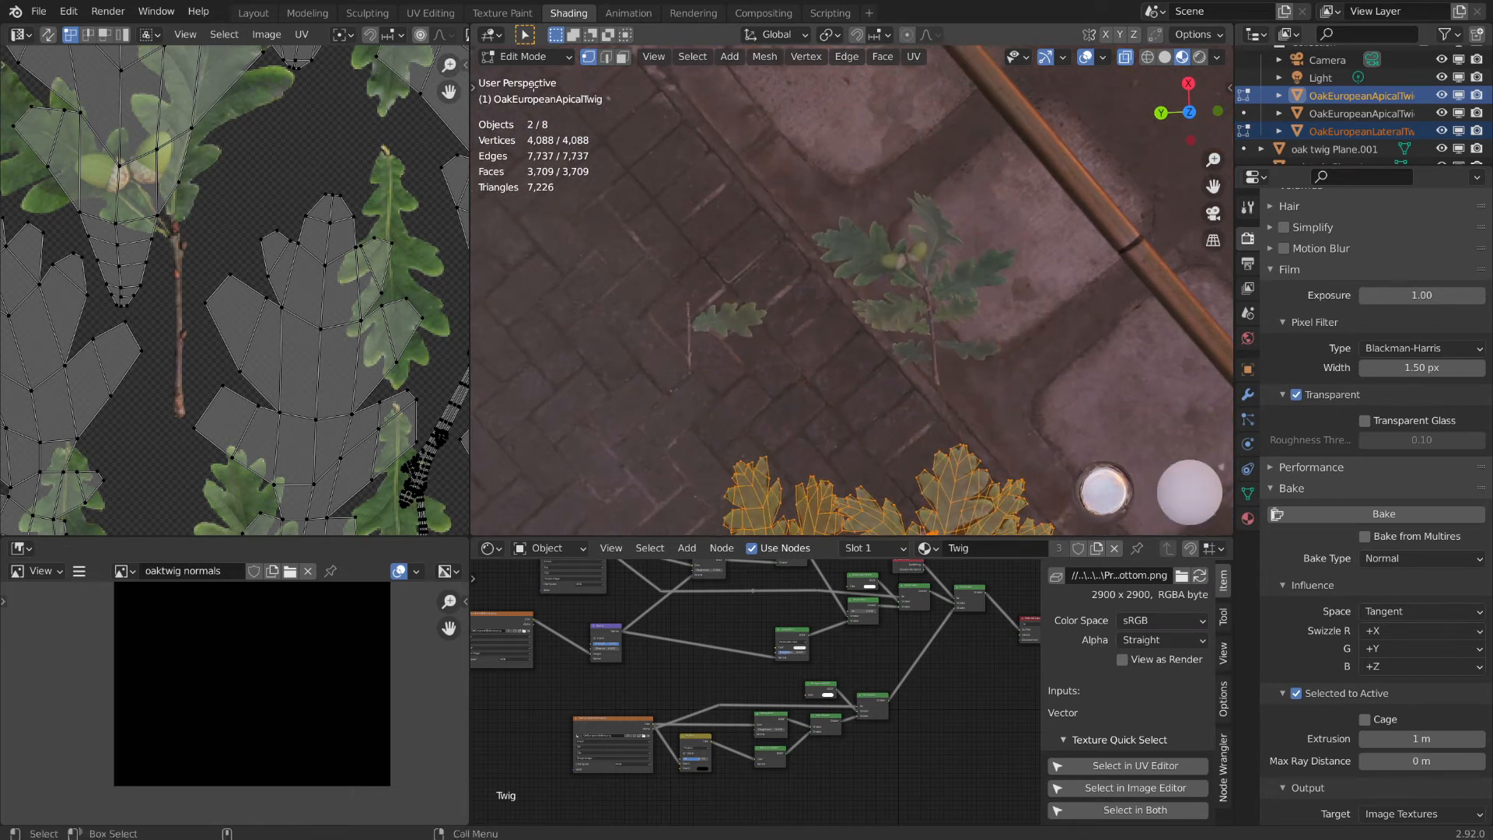
left_click(502, 59)
left_click(523, 78)
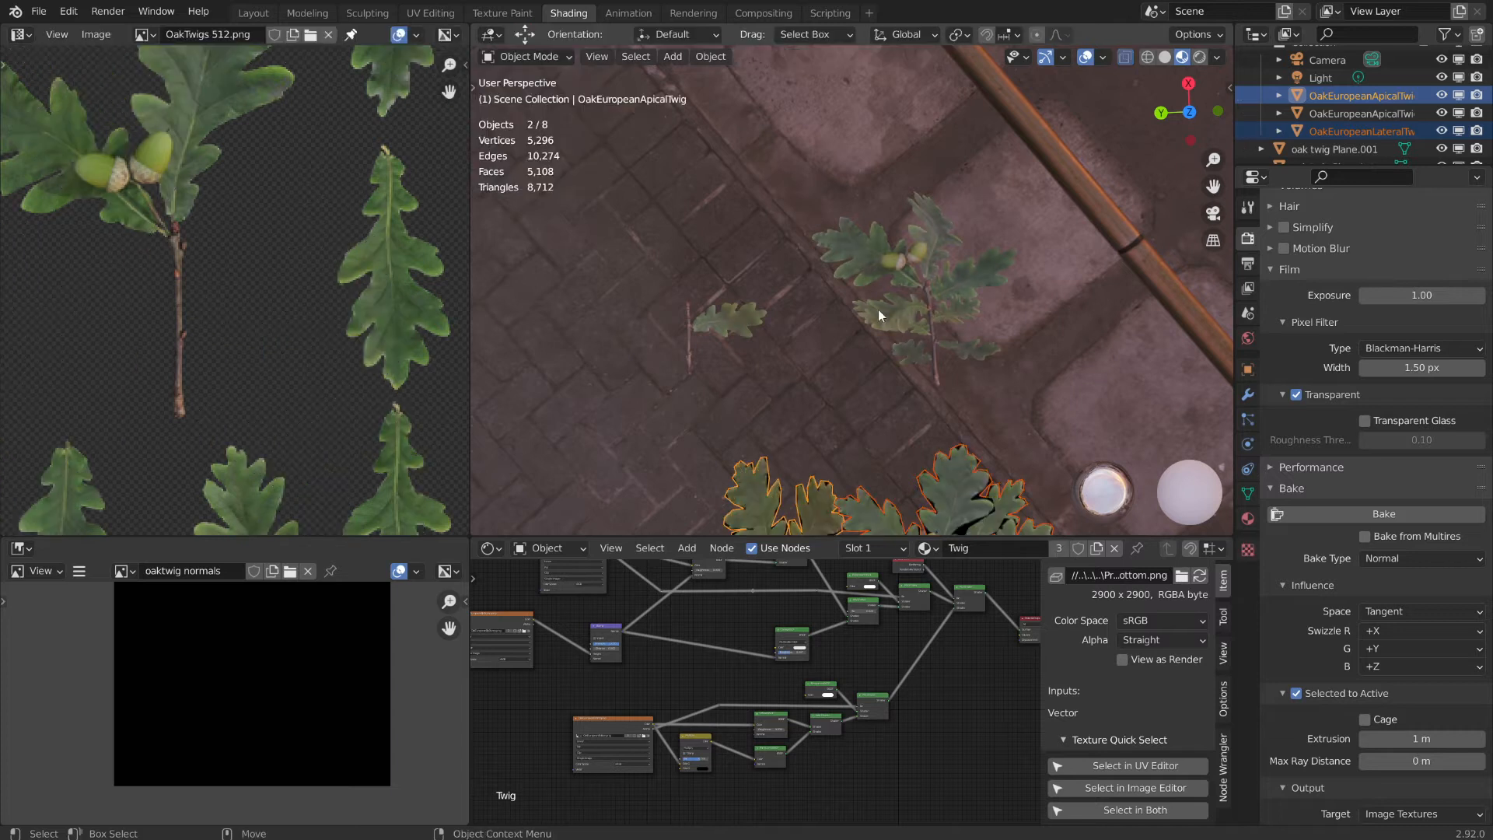
- Enter Edit Mode on oak twig Plane Lat and select all its geometry to check the low-poly mesh statistics
left_click(931, 305)
left_click(670, 356)
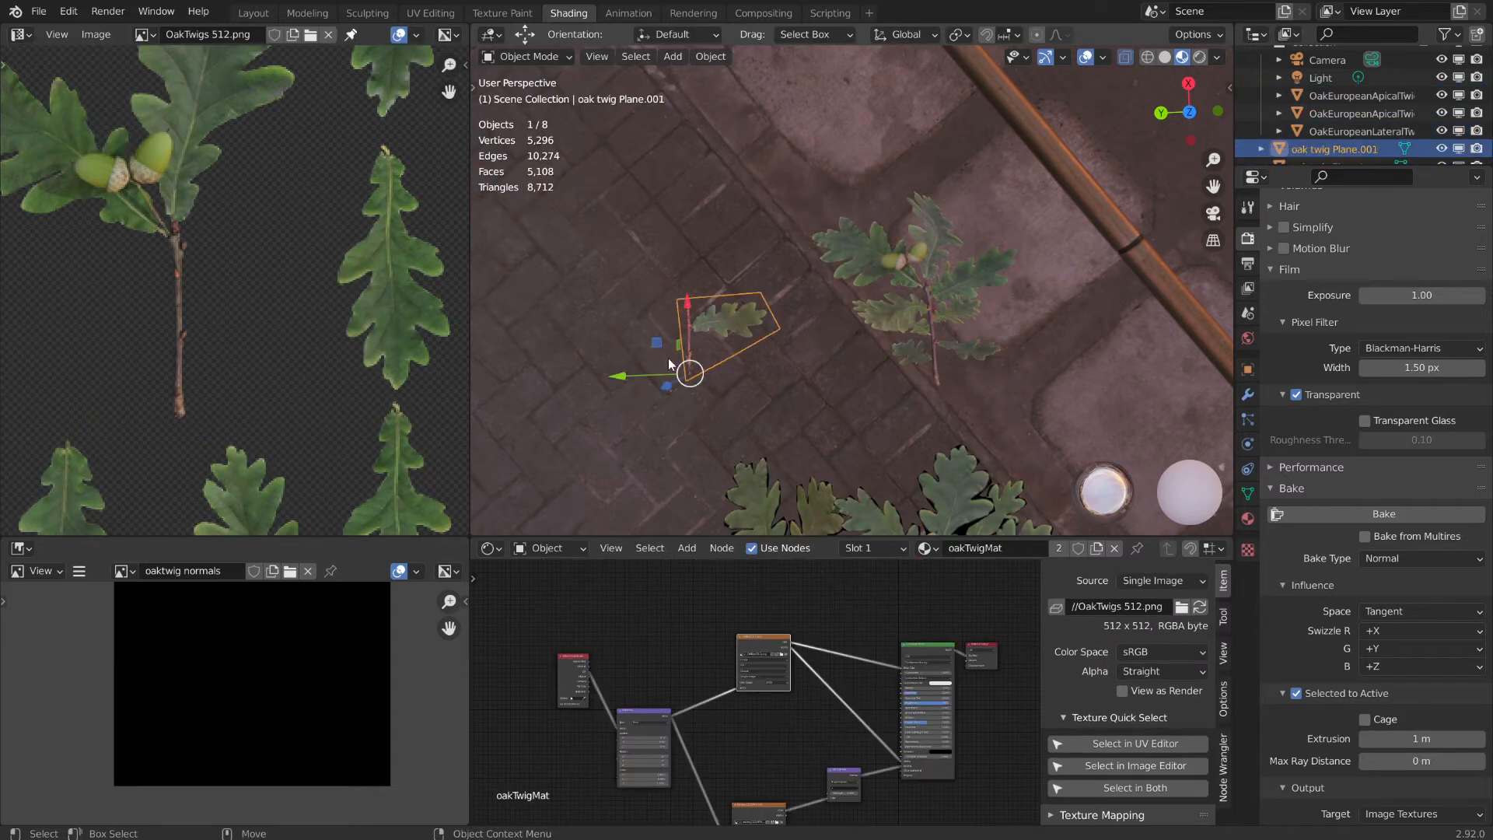
left_click(922, 281)
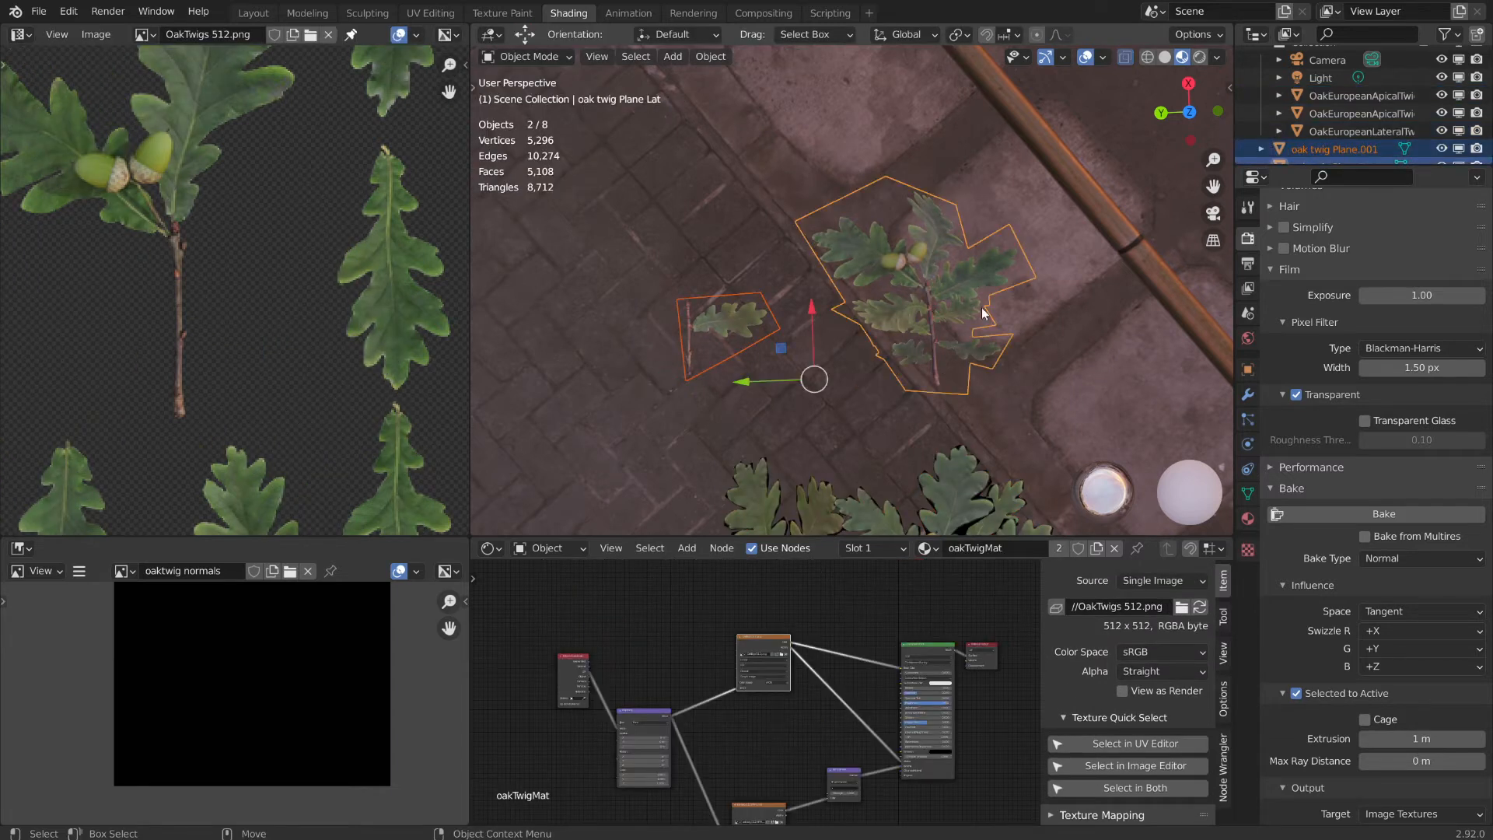
left_click(506, 60)
left_click(511, 99)
left_click_drag(1067, 144, 772, 427)
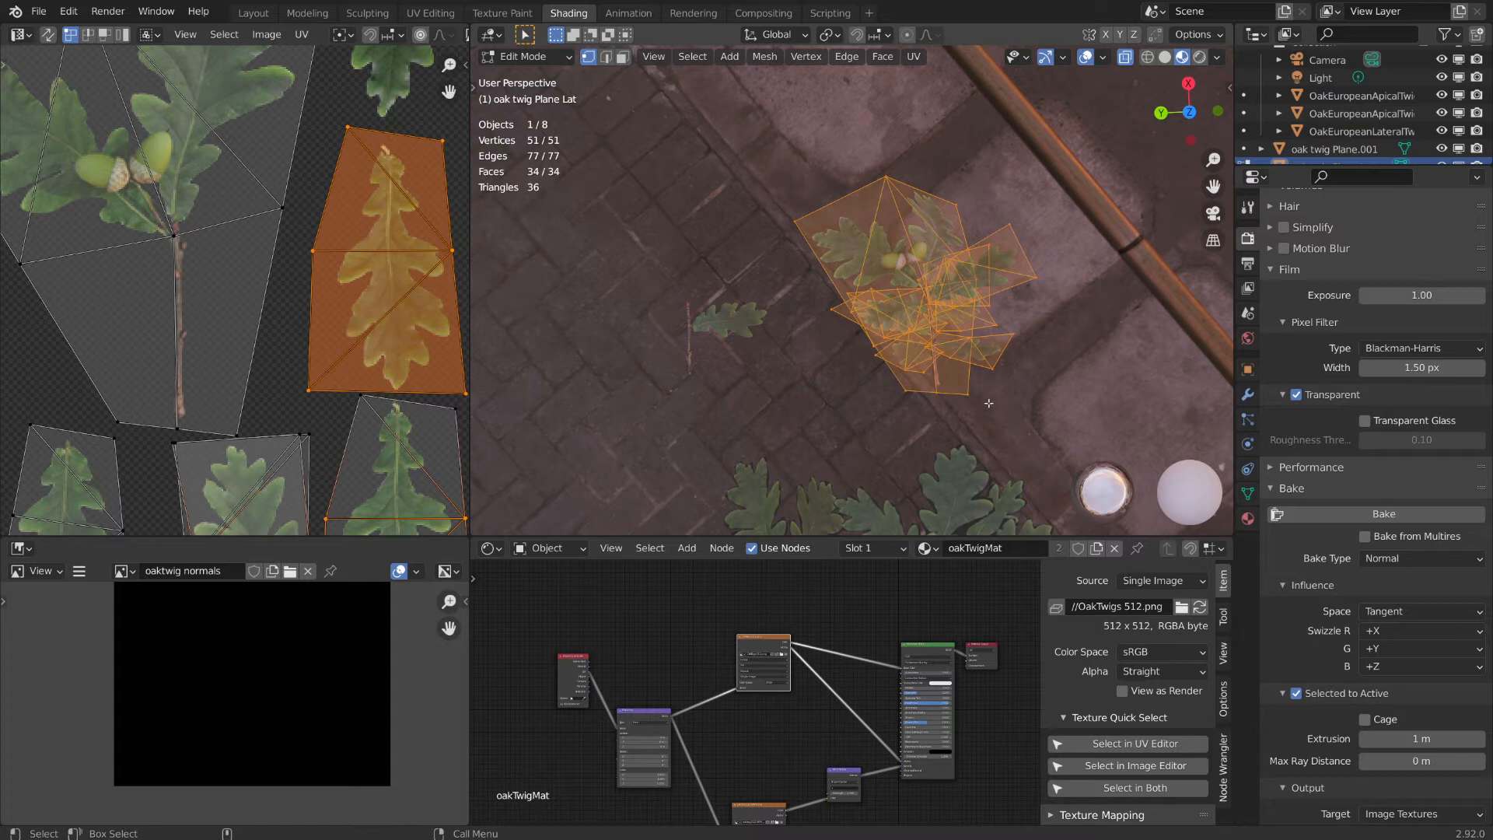
- Switch the lateral oak twig plane from Edit Mode back to Object Mode
middle_click_drag(989, 403, 831, 353)
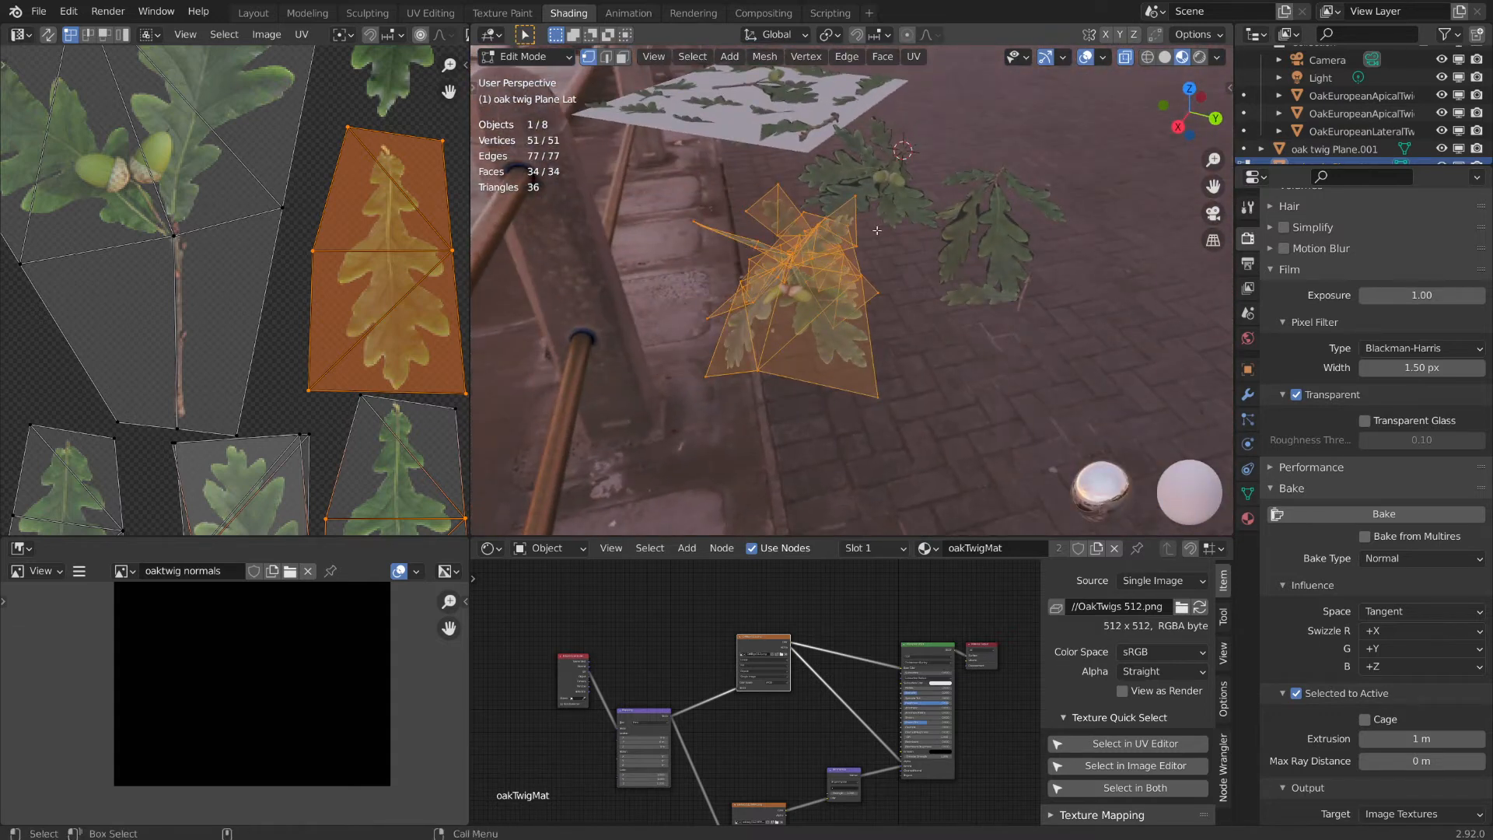
left_click(499, 61)
left_click(518, 77)
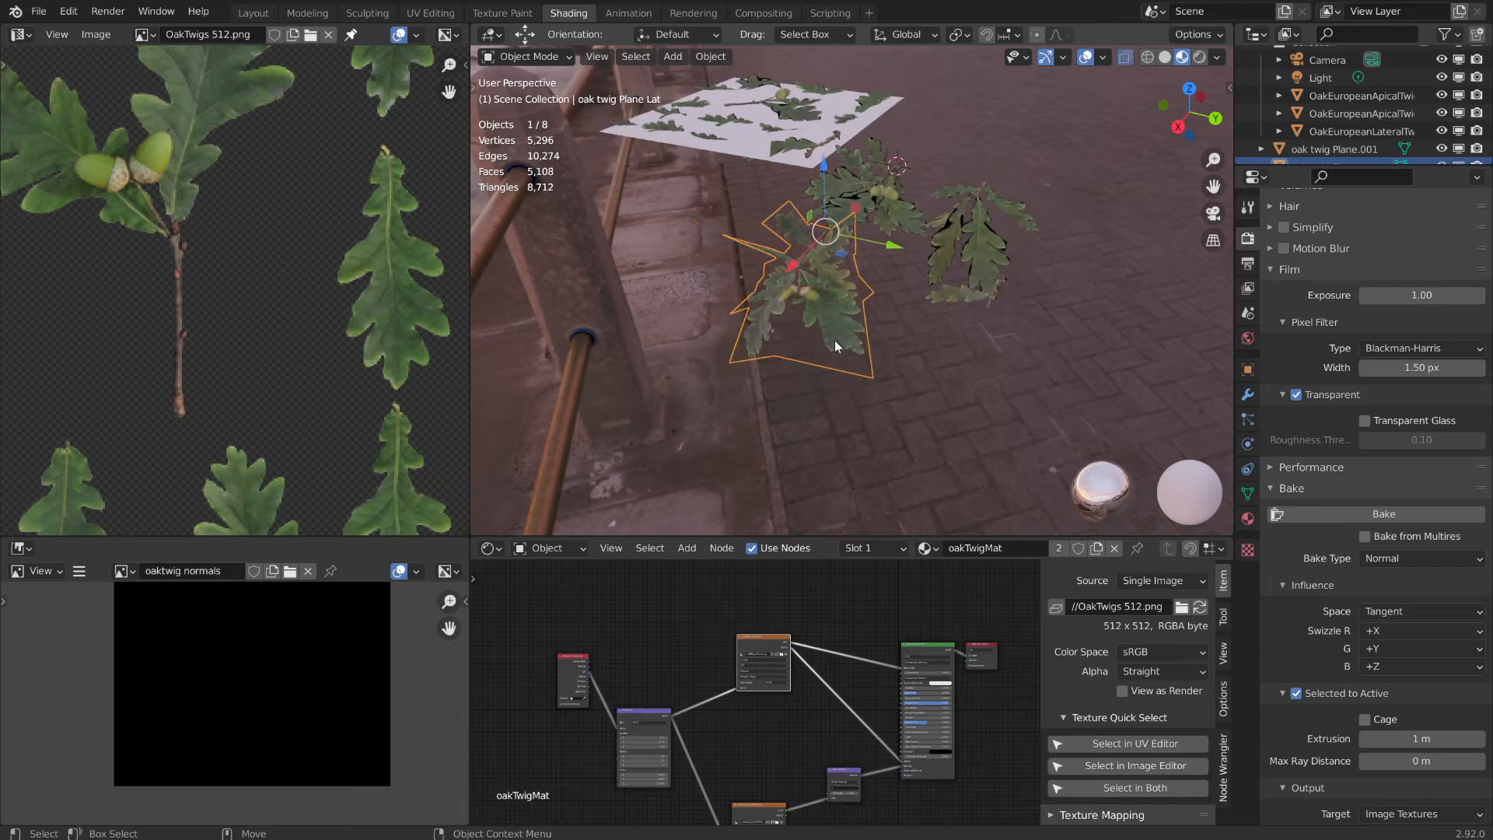
middle_click_drag(1039, 357, 829, 316)
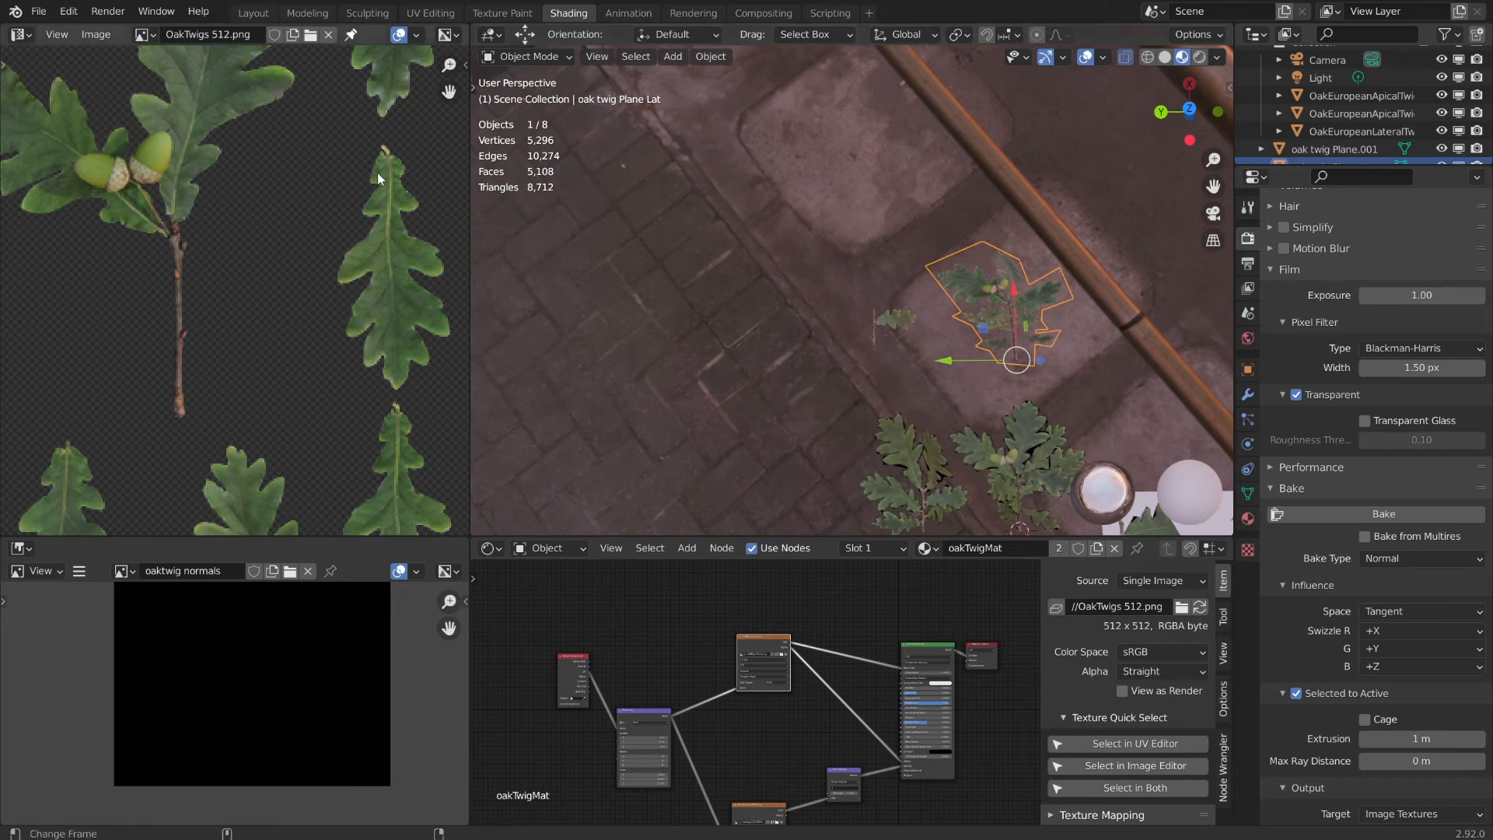
- Switch to the Layout workspace and add a new Grove tree to the scene
left_click(253, 13)
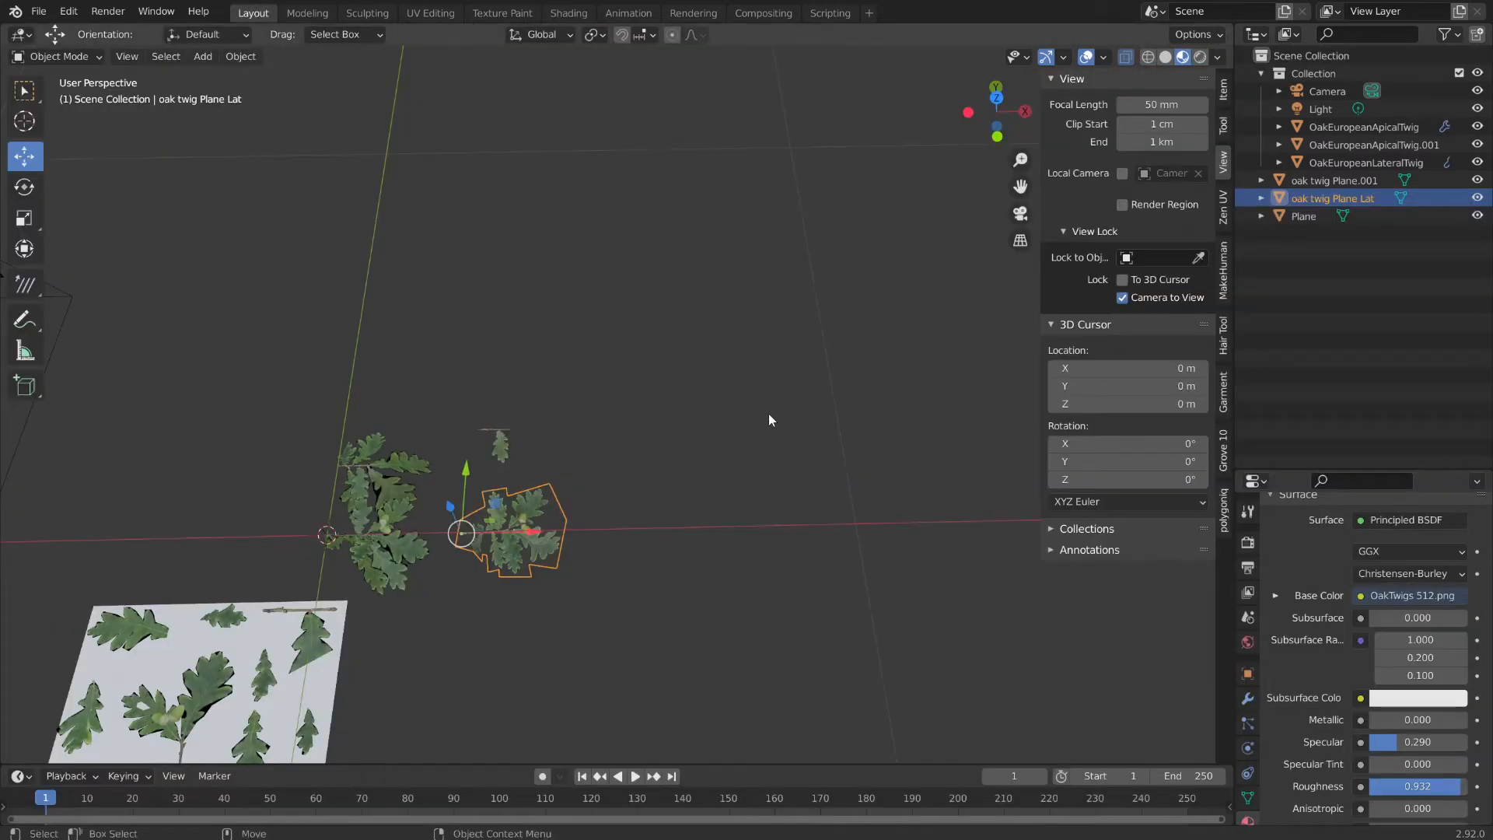
mouse_move(768, 414)
middle_mouse_down()
mouse_move(564, 462)
mouse_move(671, 450)
mouse_move(809, 553)
mouse_move(753, 532)
mouse_move(794, 555)
mouse_move(852, 538)
middle_mouse_up()
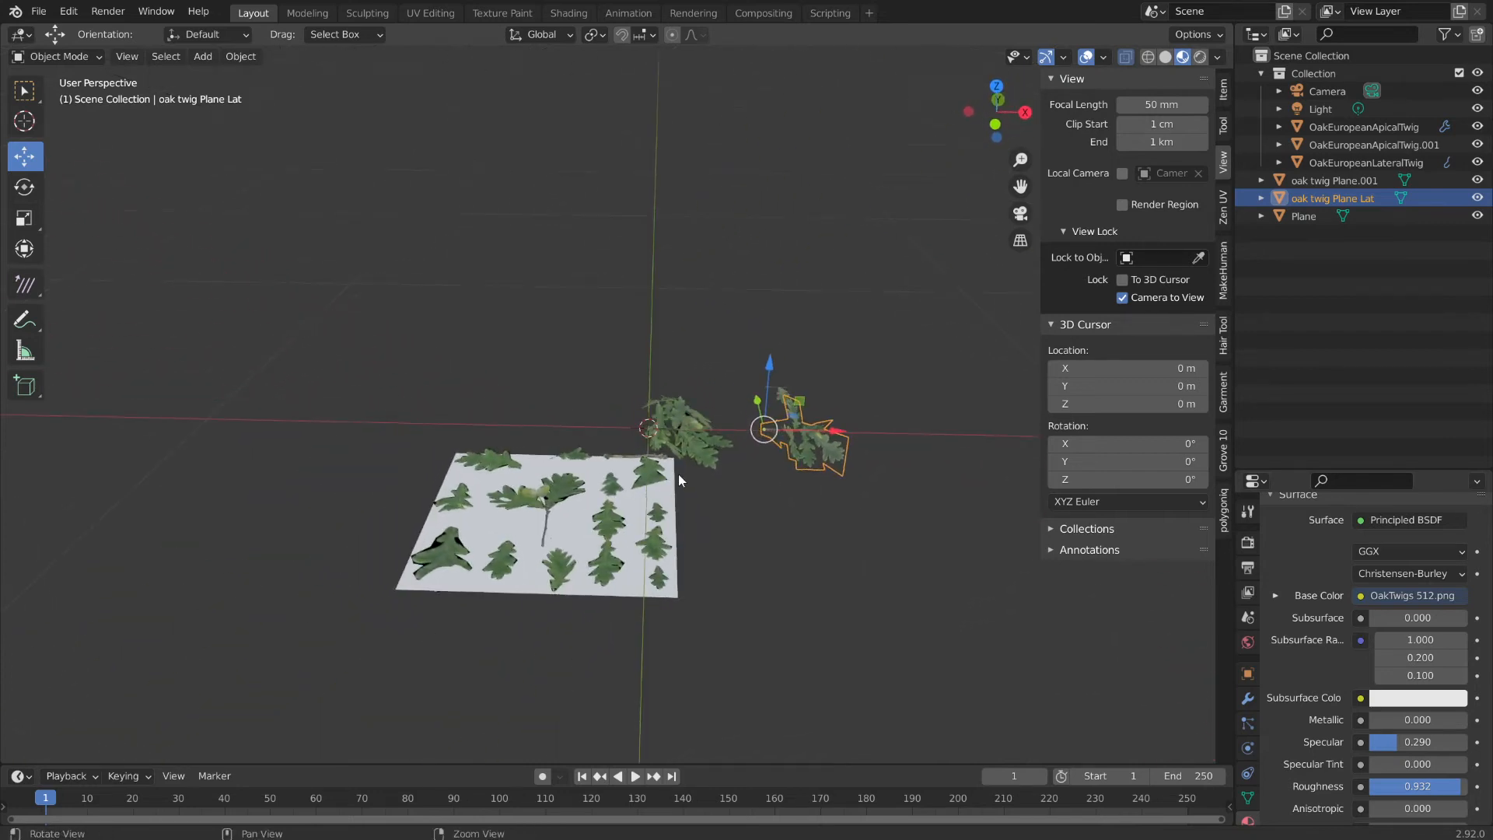
middle_click_drag(678, 474, 883, 449)
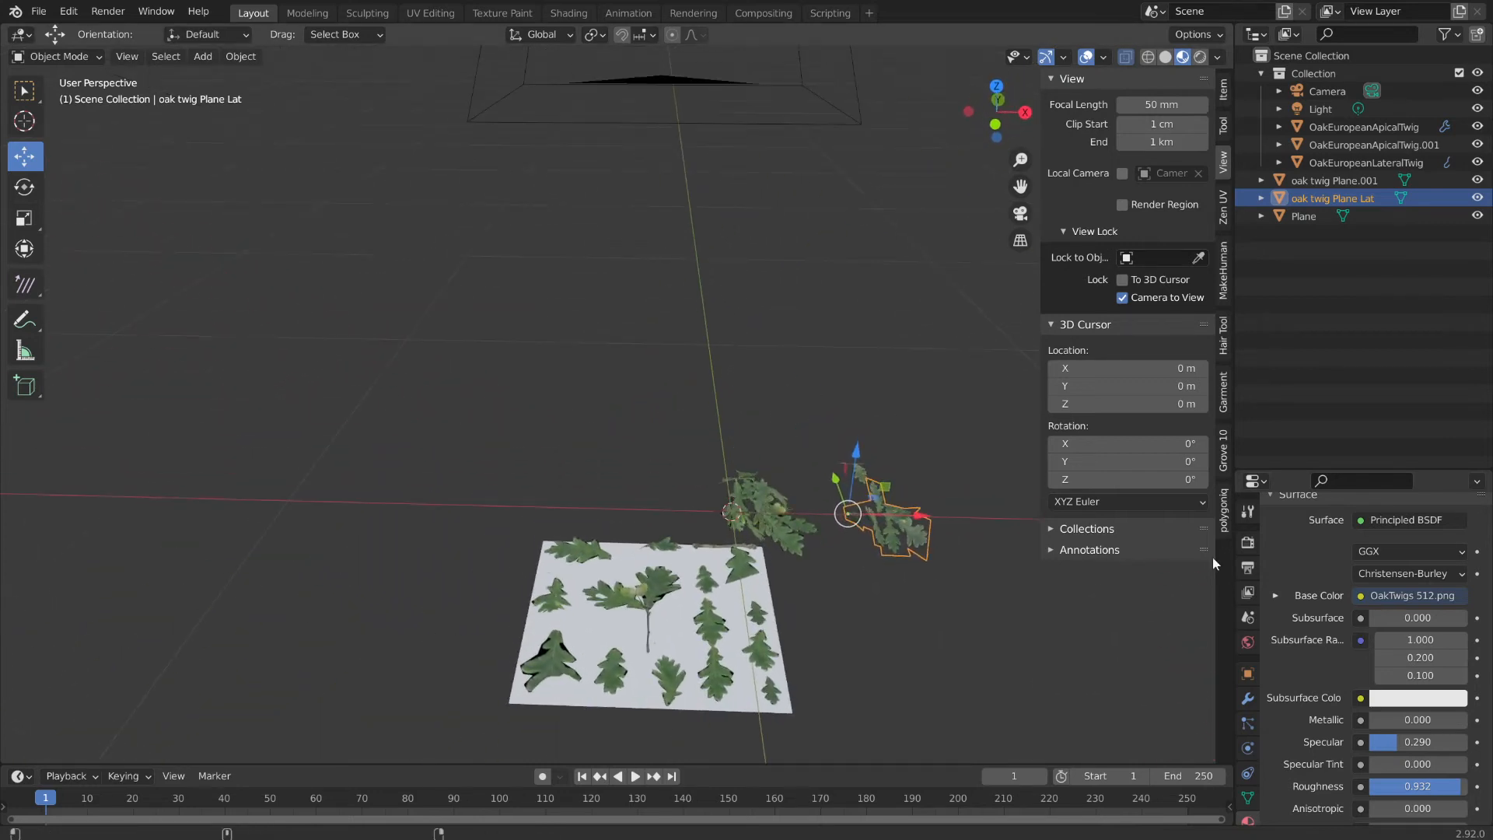
left_click(1223, 465)
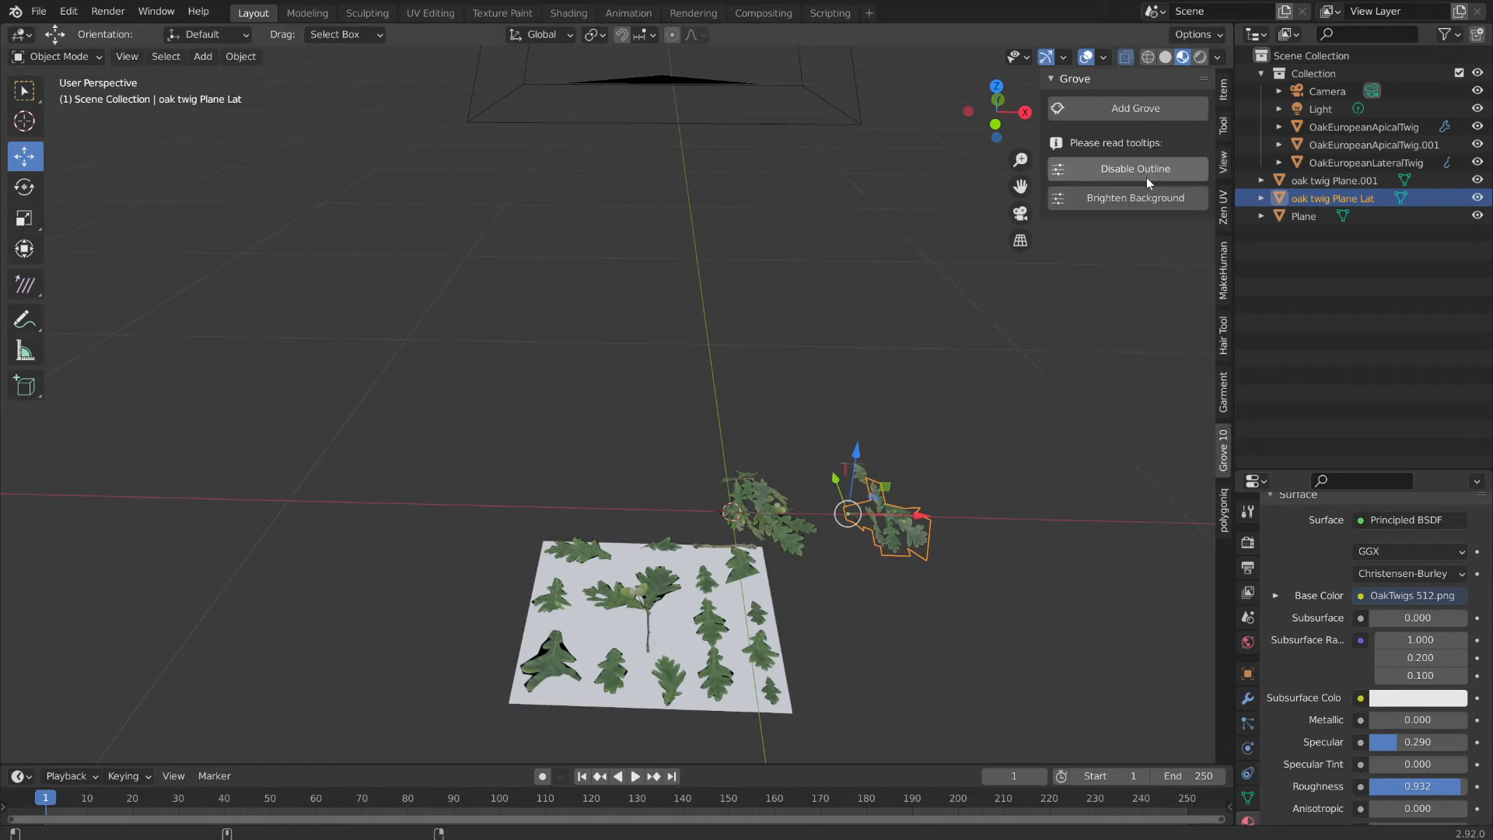
left_click(1128, 114)
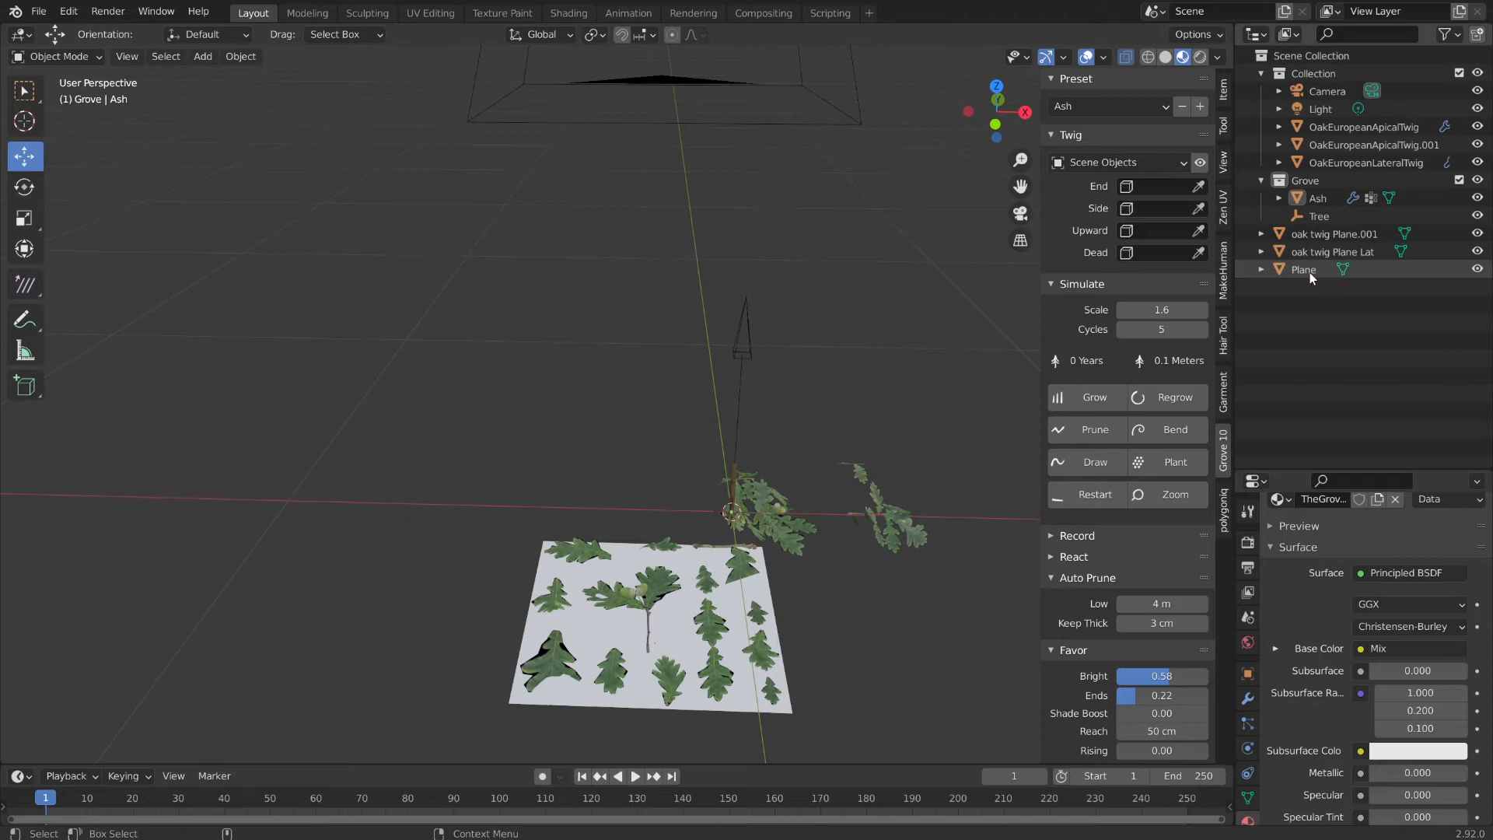
- Move the Ash tree and its Tree empty together along the X axis, away from the oak twigs
left_click(1314, 200)
left_click(1314, 200)
left_click(1313, 213, "shift")
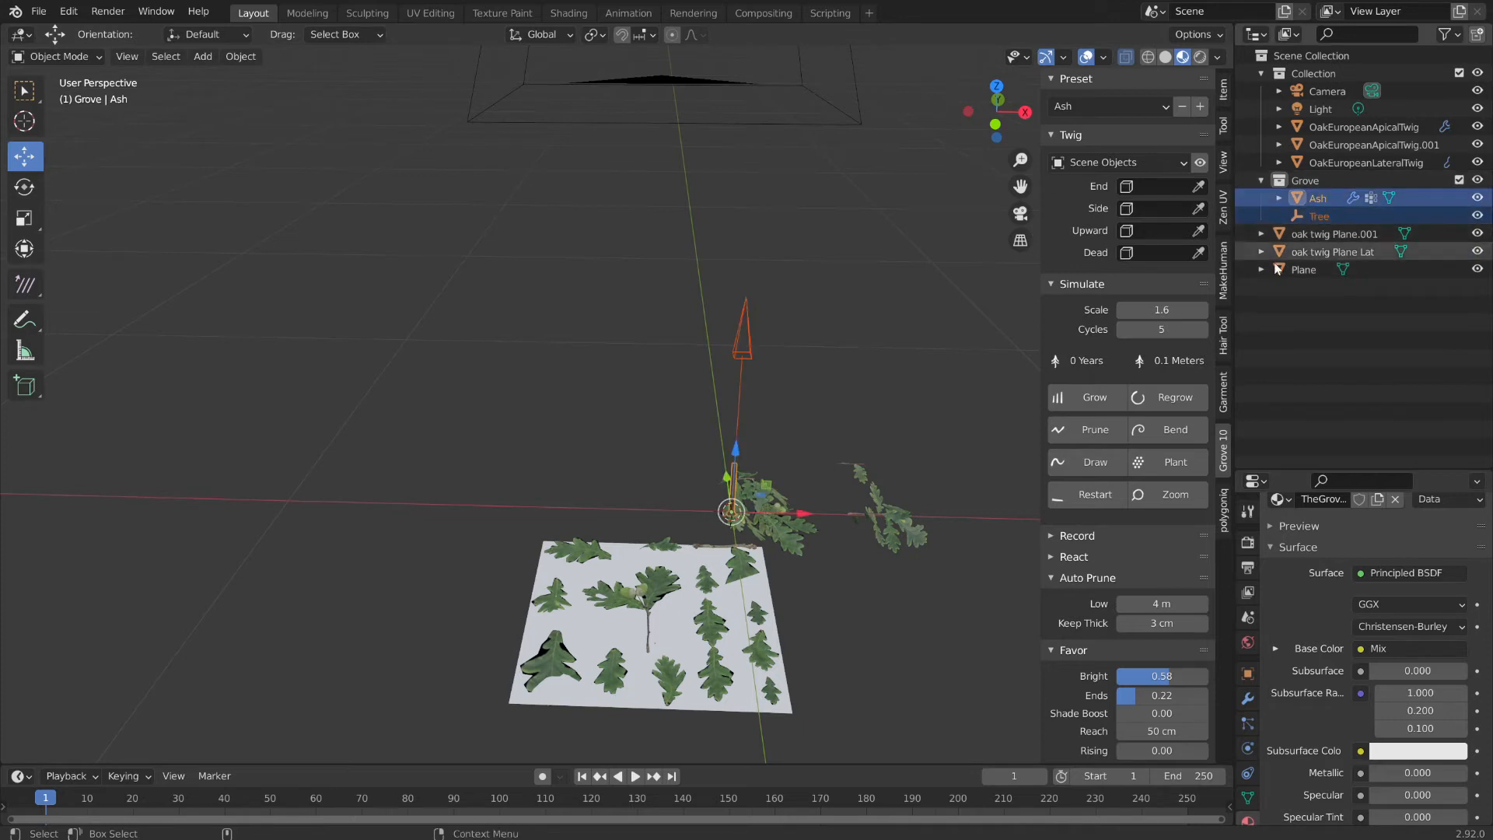
left_click_drag(798, 513, 261, 504)
key("KP_Decimal")
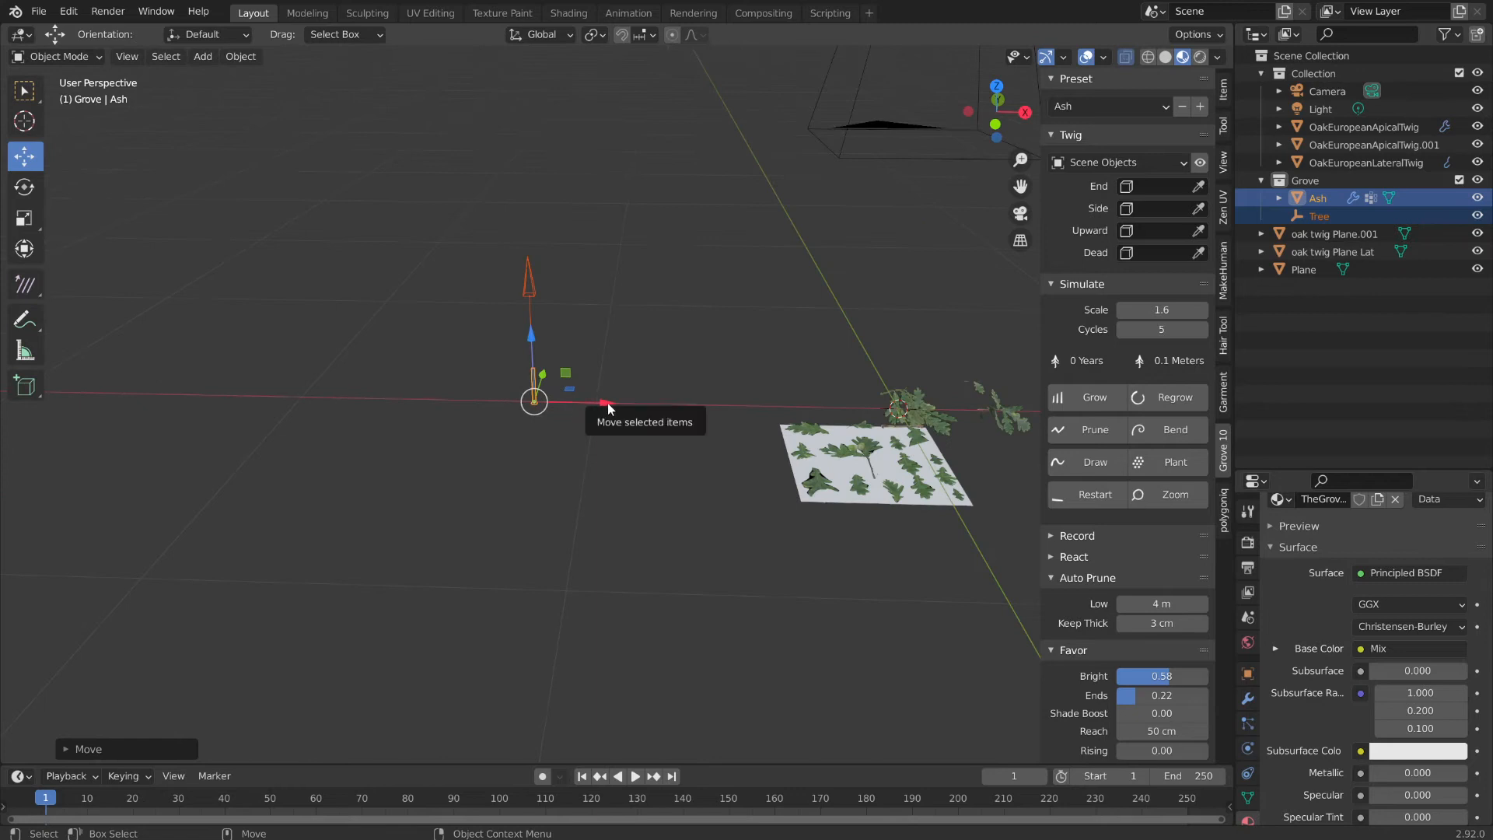
- Change the Grove species preset to Oak, then deselect the tree objects
left_click(1093, 105)
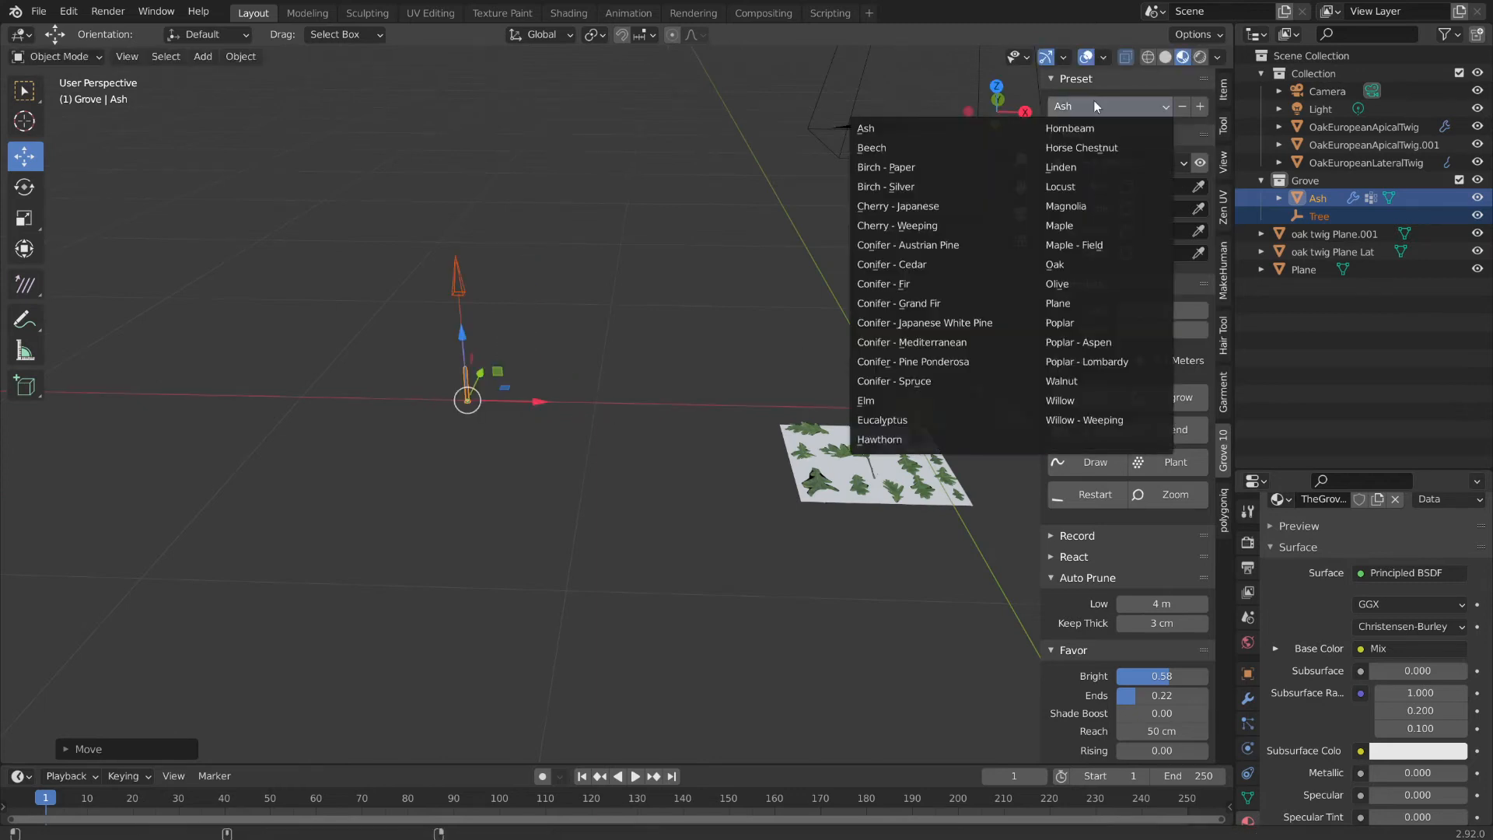
left_click(1058, 265)
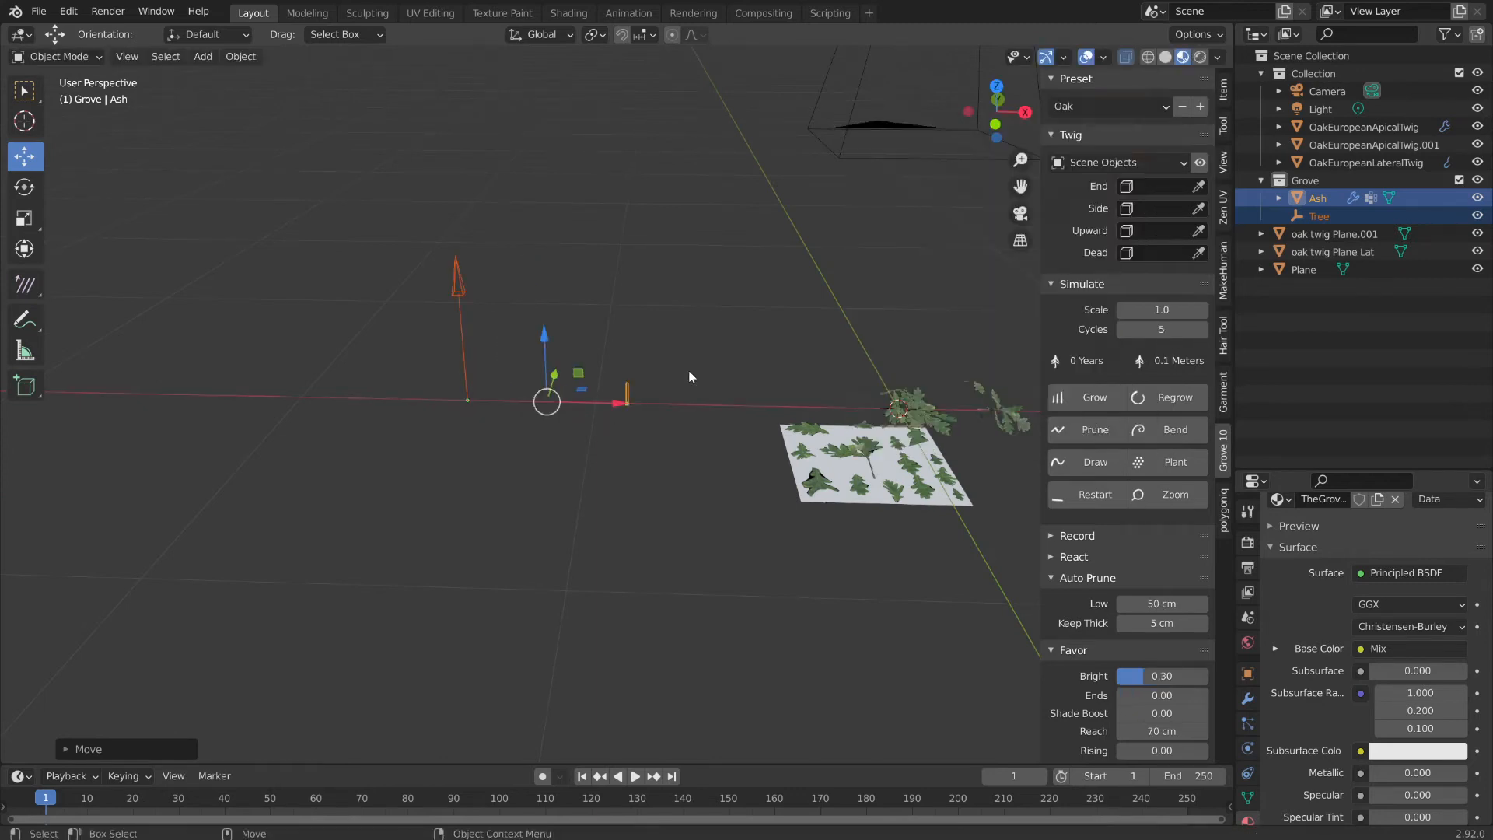
middle_click_drag(715, 331, 715, 349)
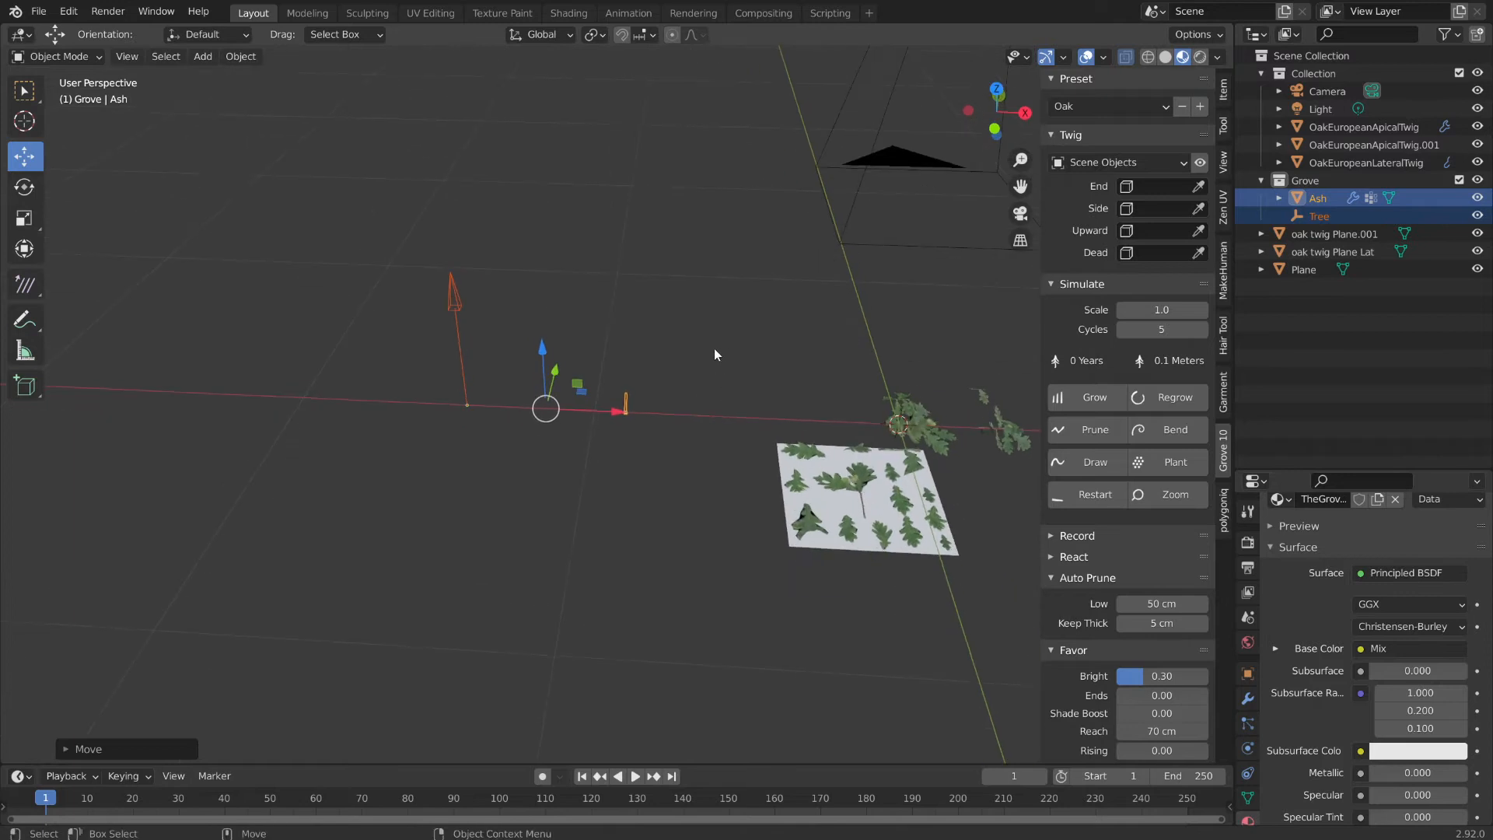
left_click(691, 324)
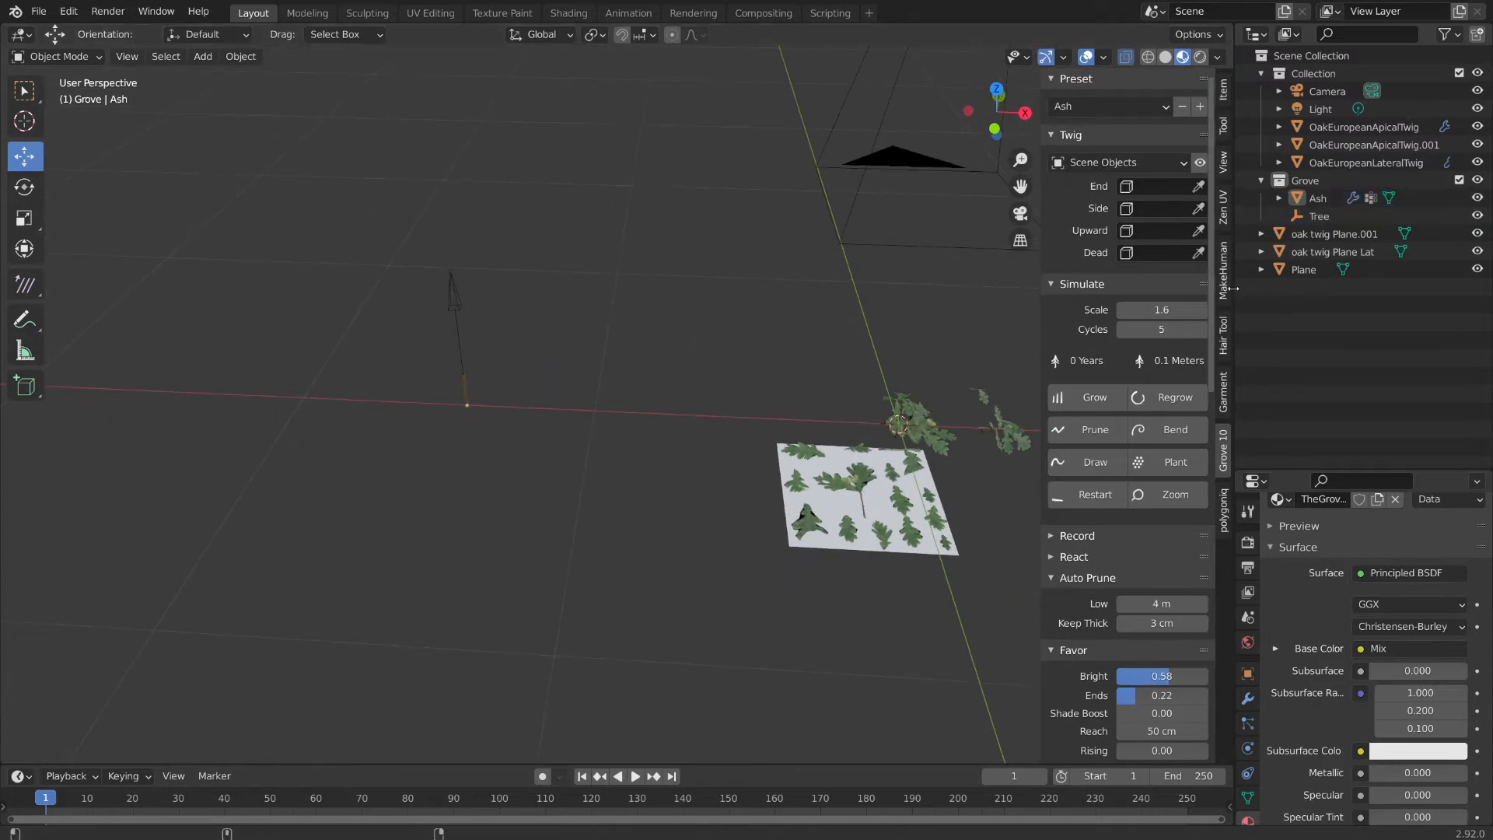
- Select only the Ash tree object and apply the Oak preset to it
left_click(1322, 203)
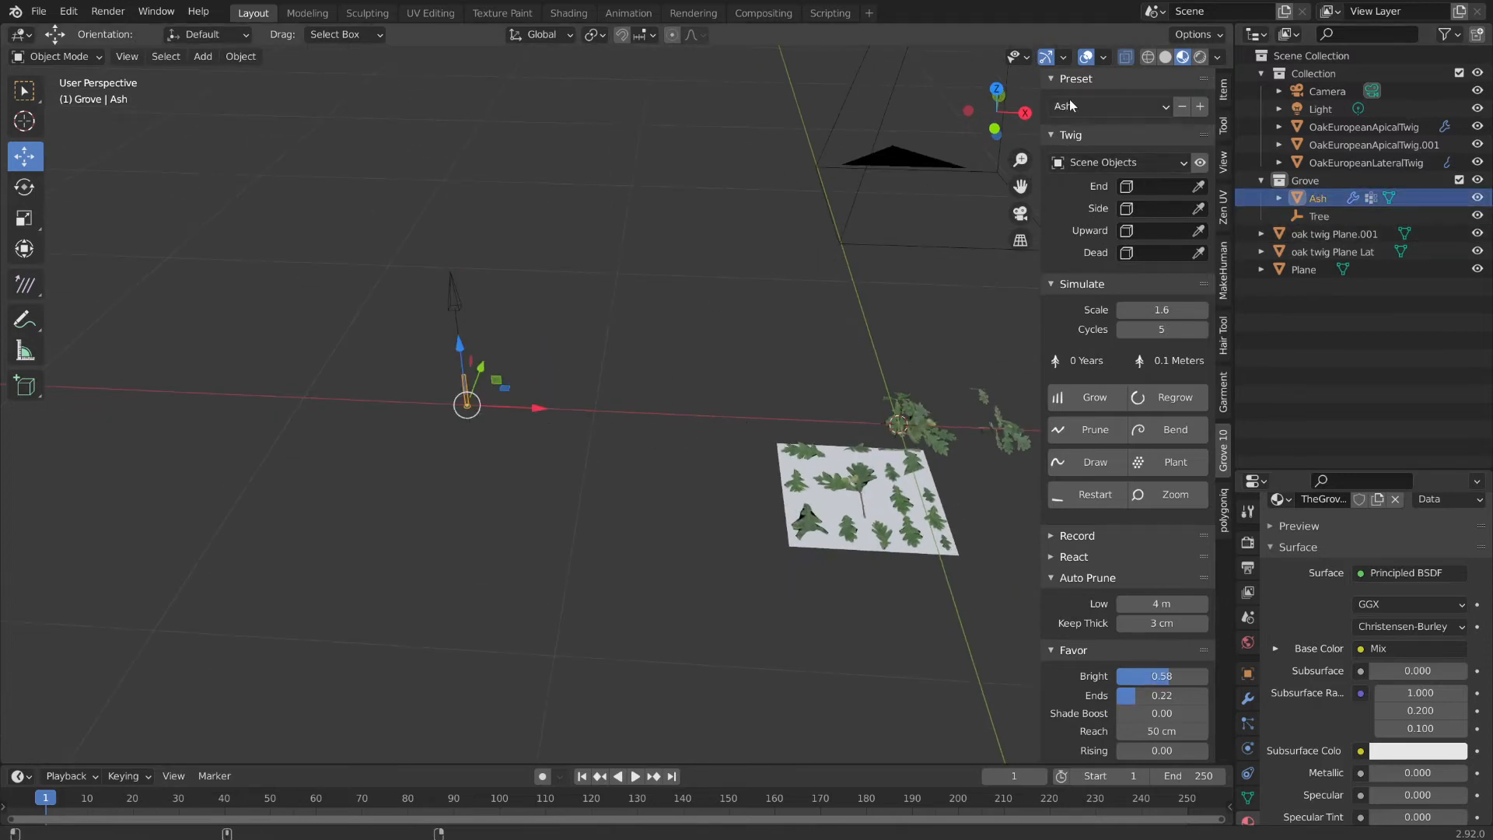
left_click(1135, 105)
left_click(1055, 265)
middle_click_drag(809, 350, 759, 423)
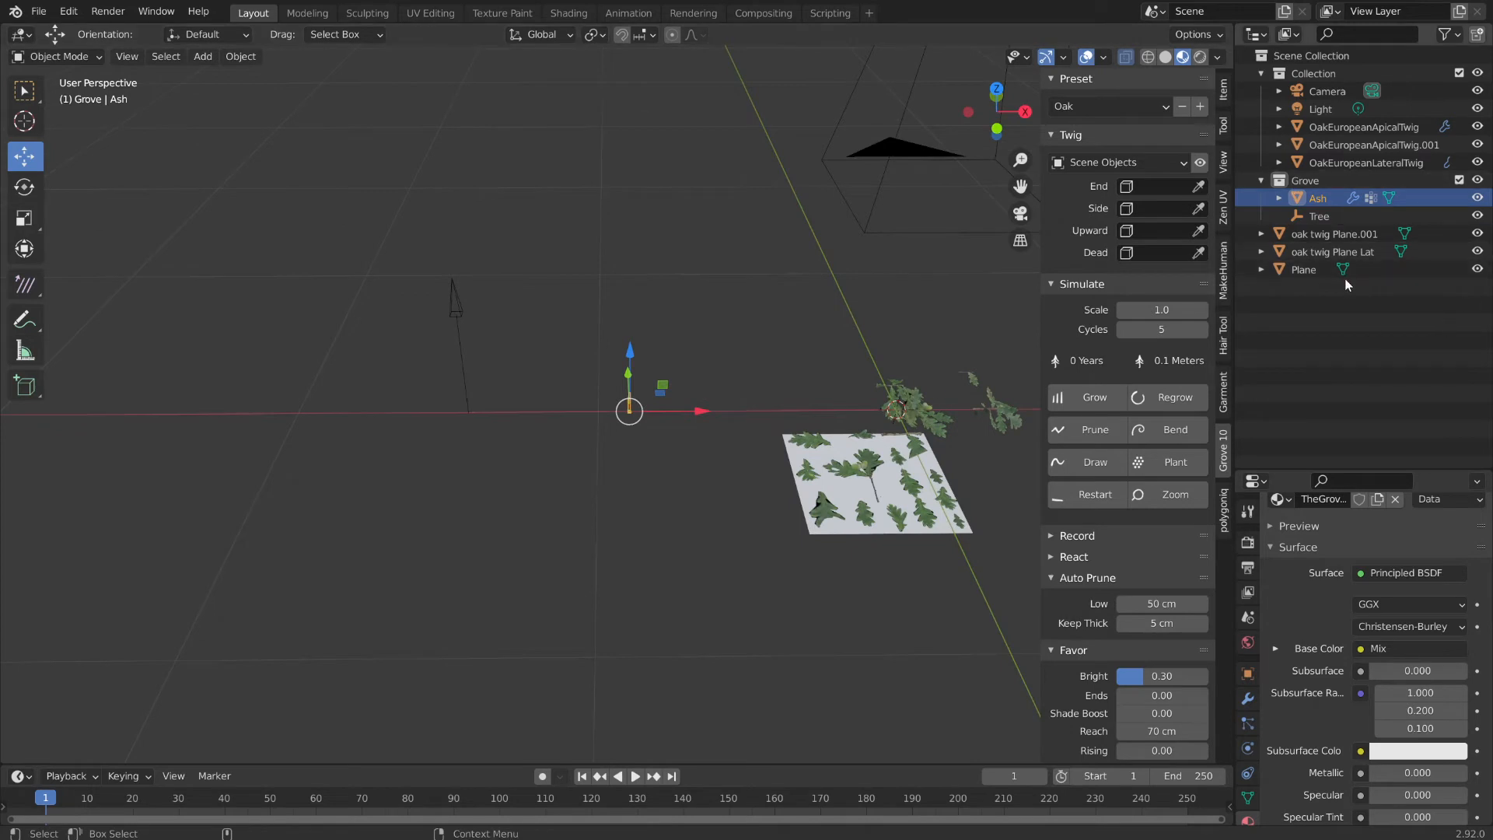
- Try moving only the Tree empty along the X axis, and undo the move
left_click(1311, 218)
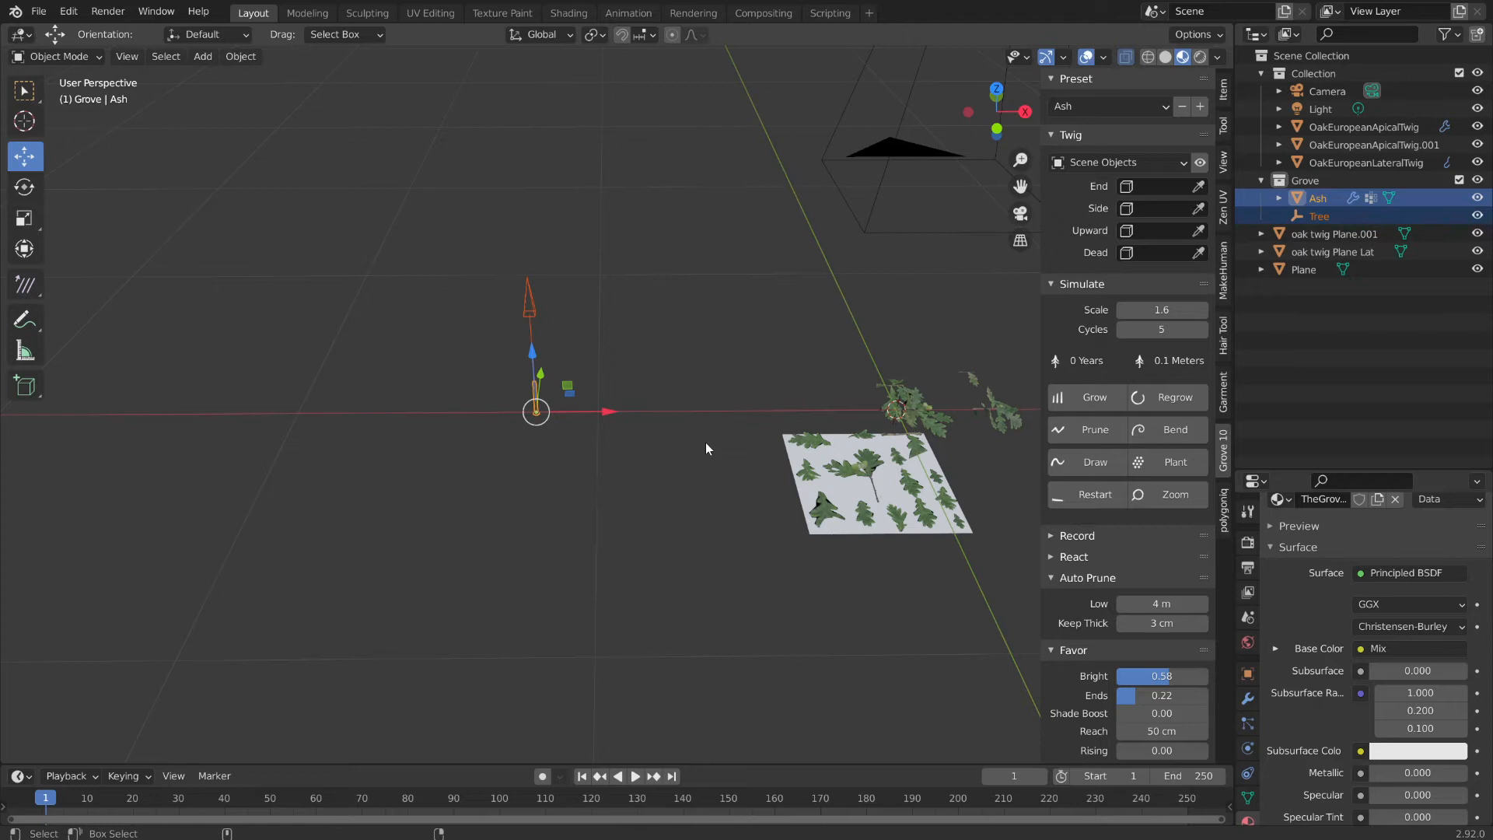
left_click(1313, 217)
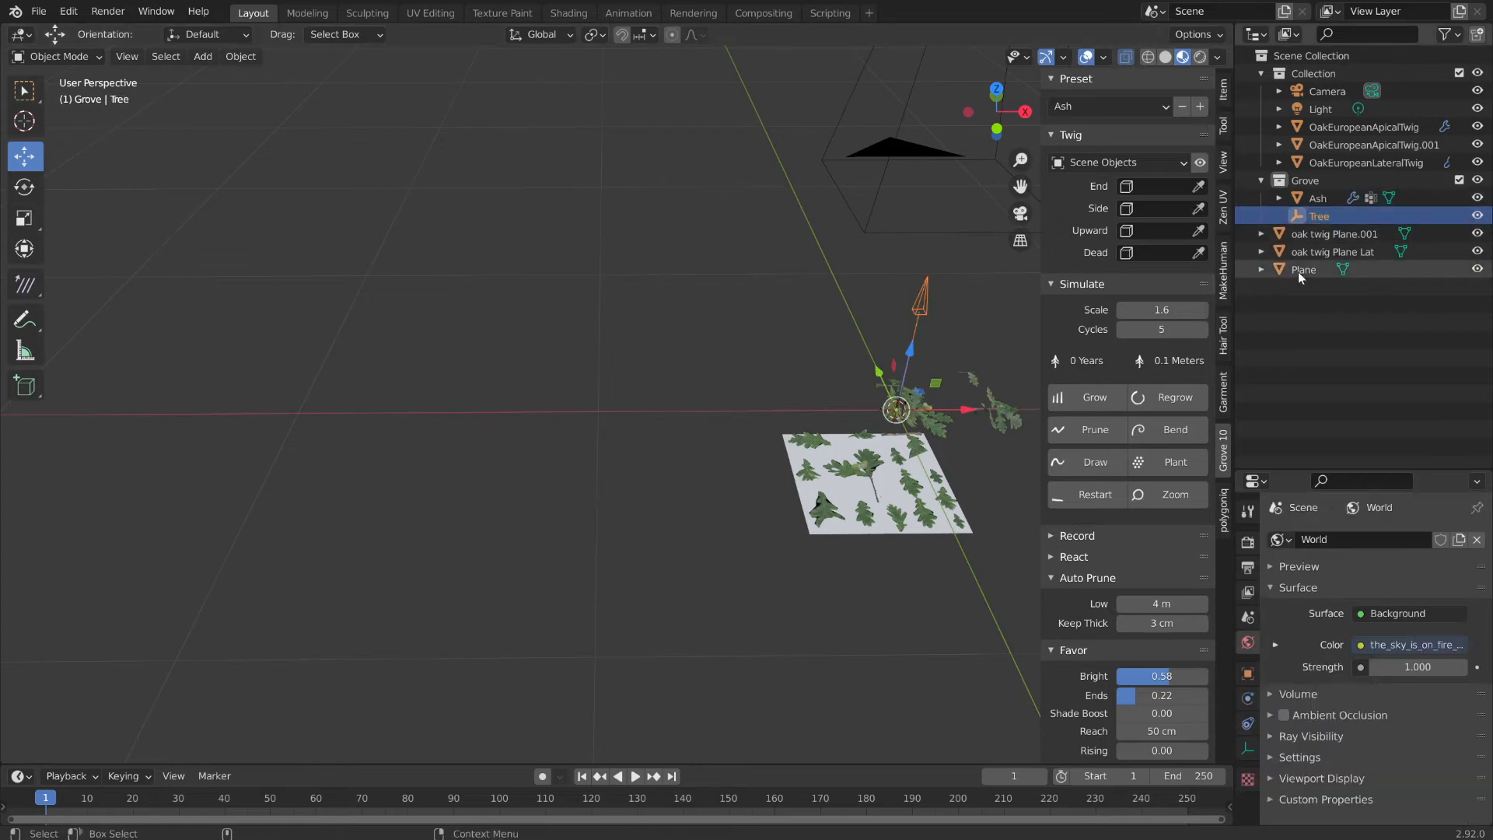
left_click_drag(969, 413, 578, 413)
key("ctrl+z")
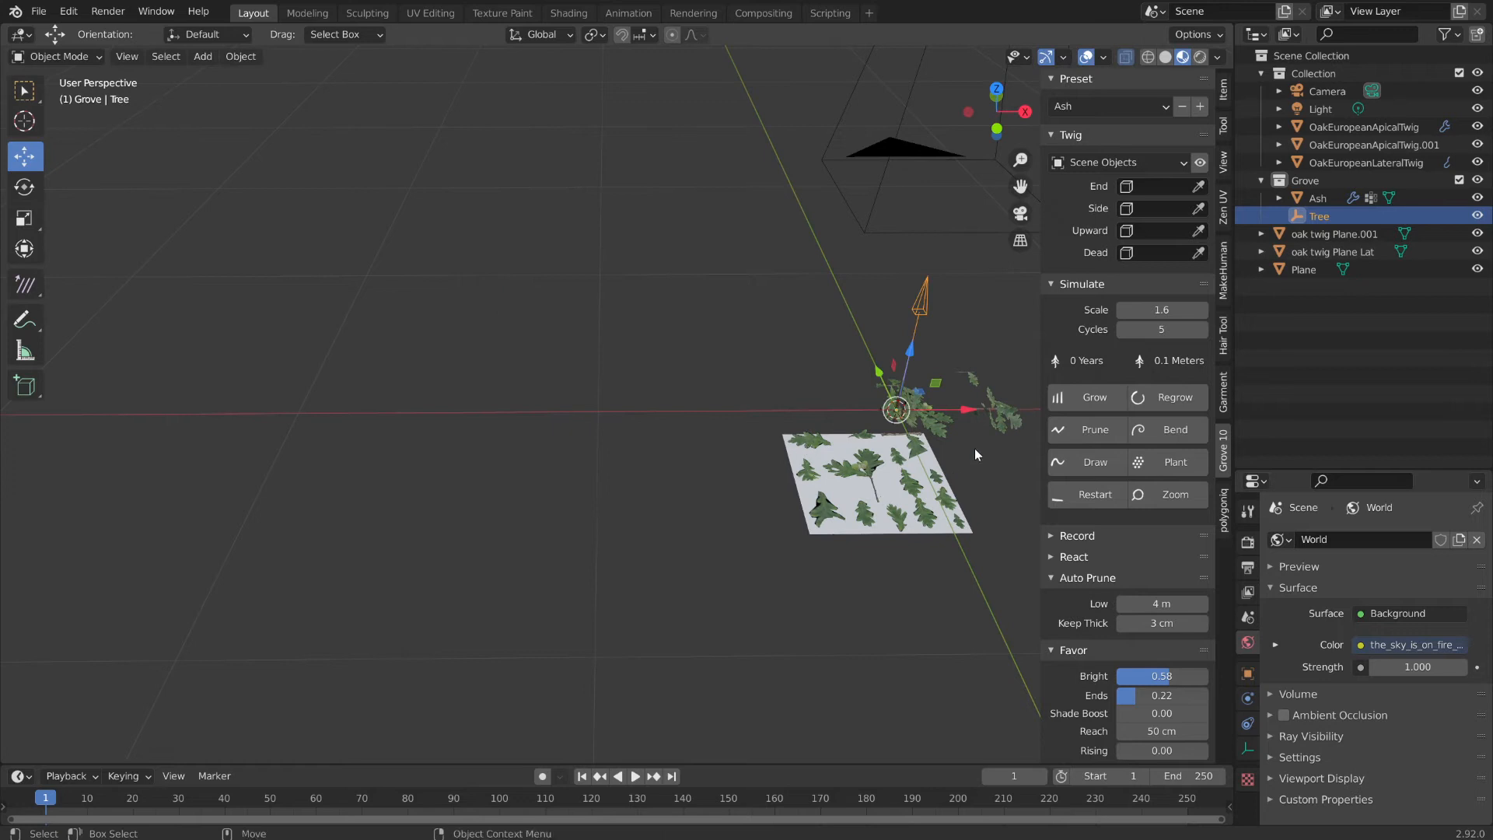
- Move the Ash tree and Tree empty together along X away from the twig planes, and set the Grove preset to Oak
left_click(1320, 198, "shift")
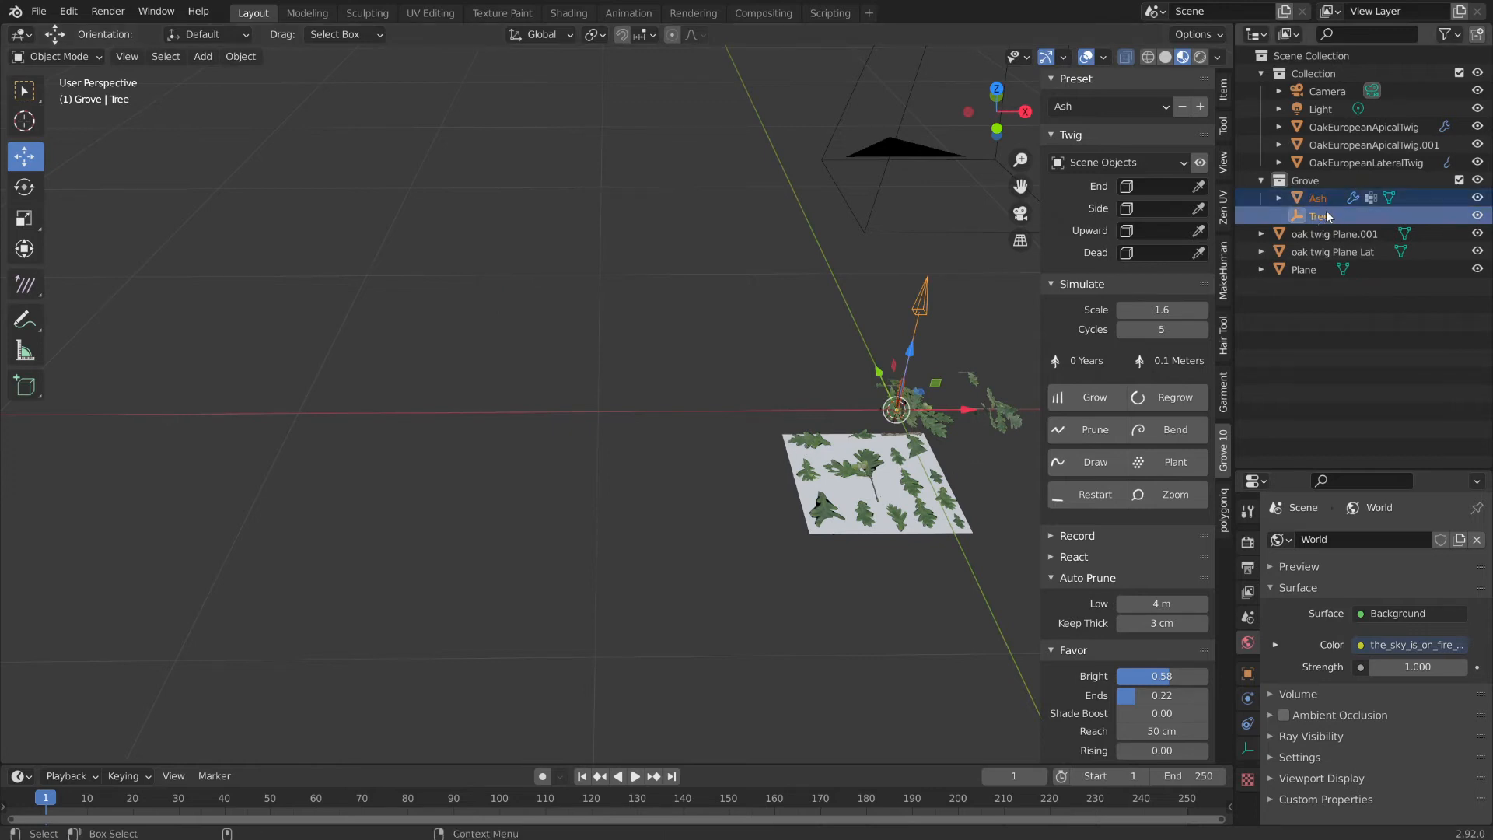
left_click_drag(972, 411, 583, 492)
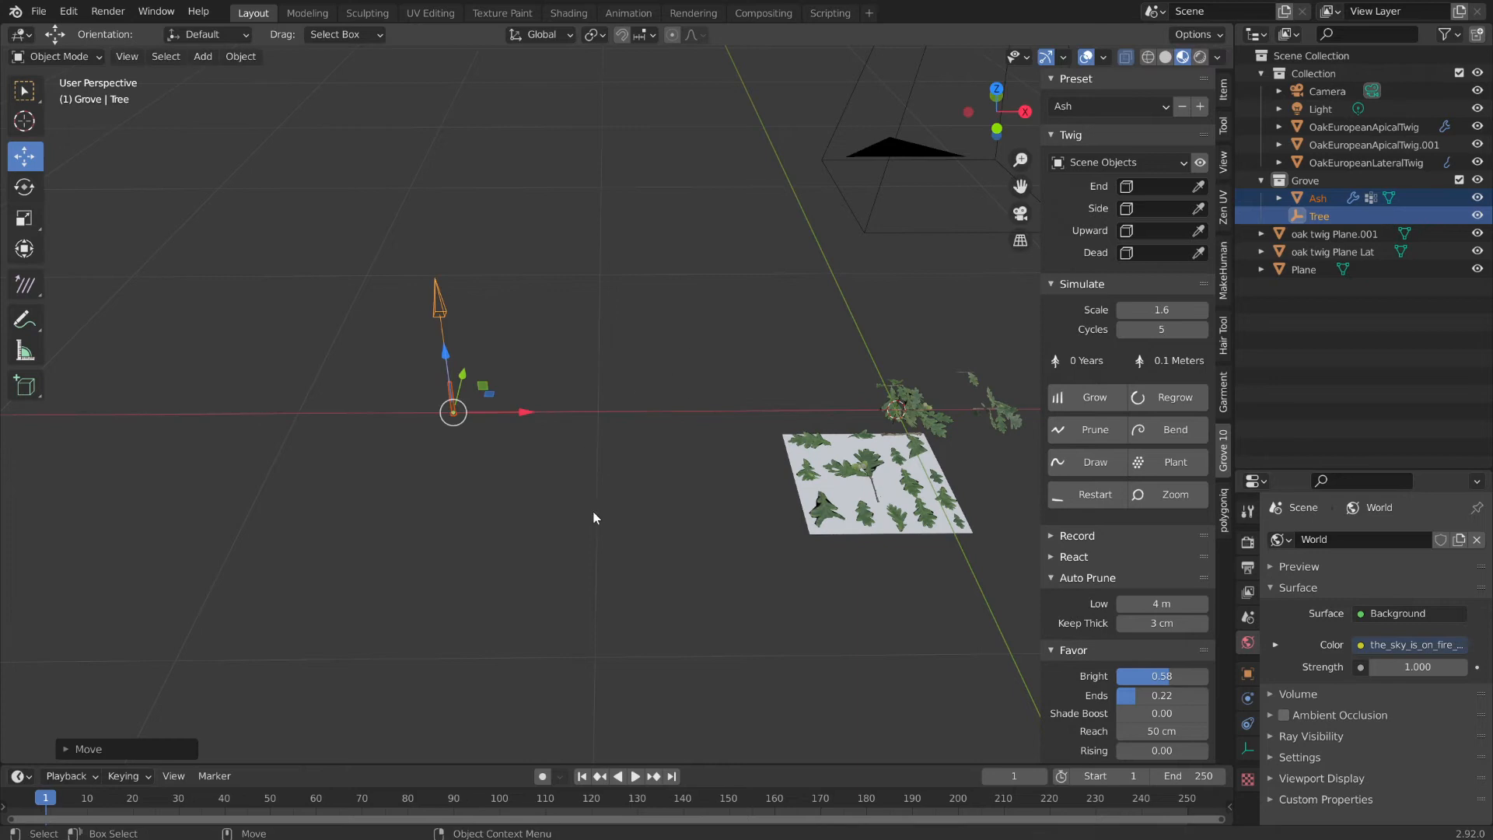
left_click(1099, 108)
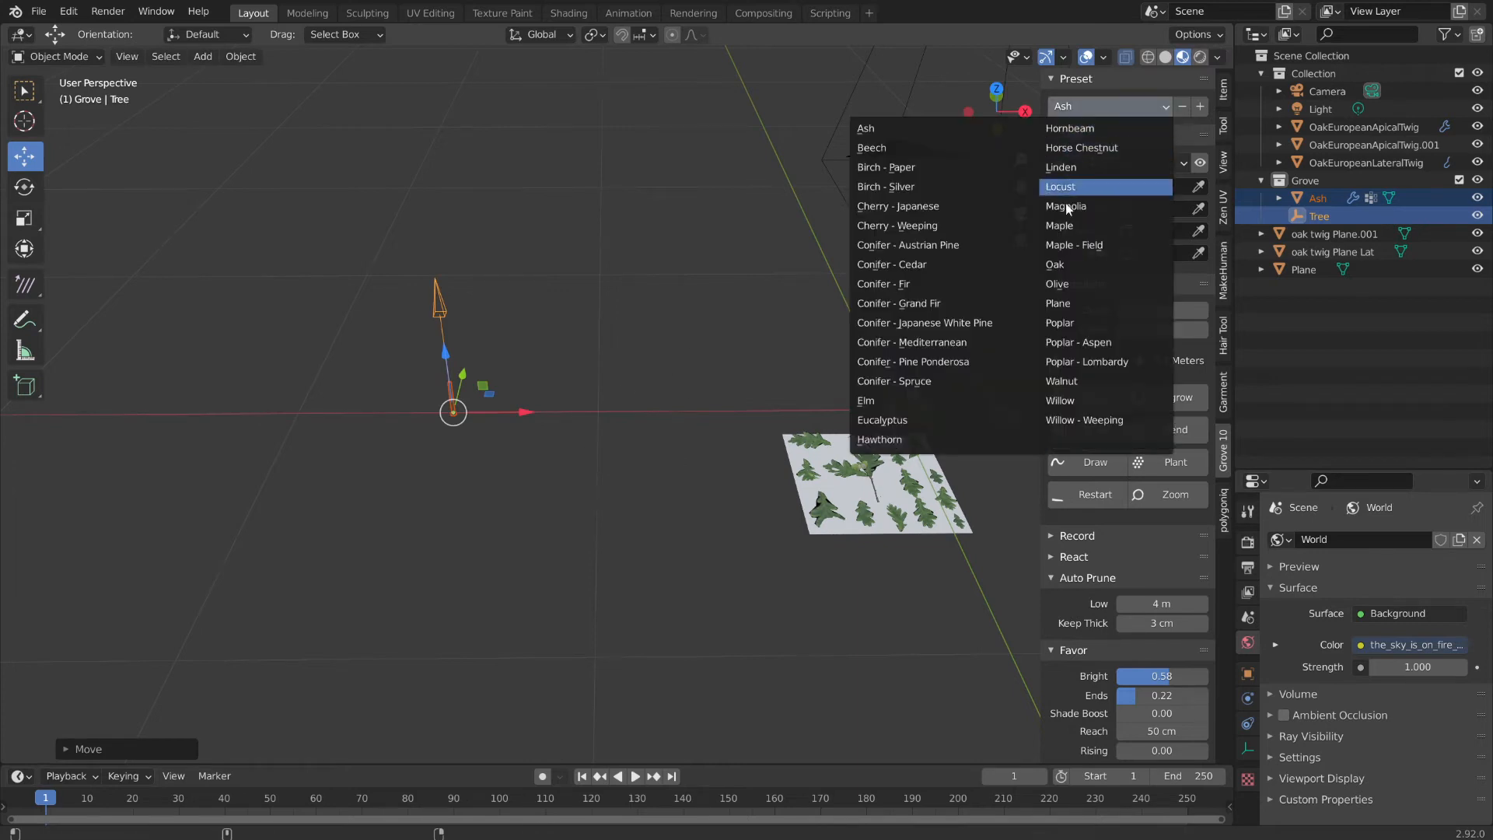
left_click(1058, 265)
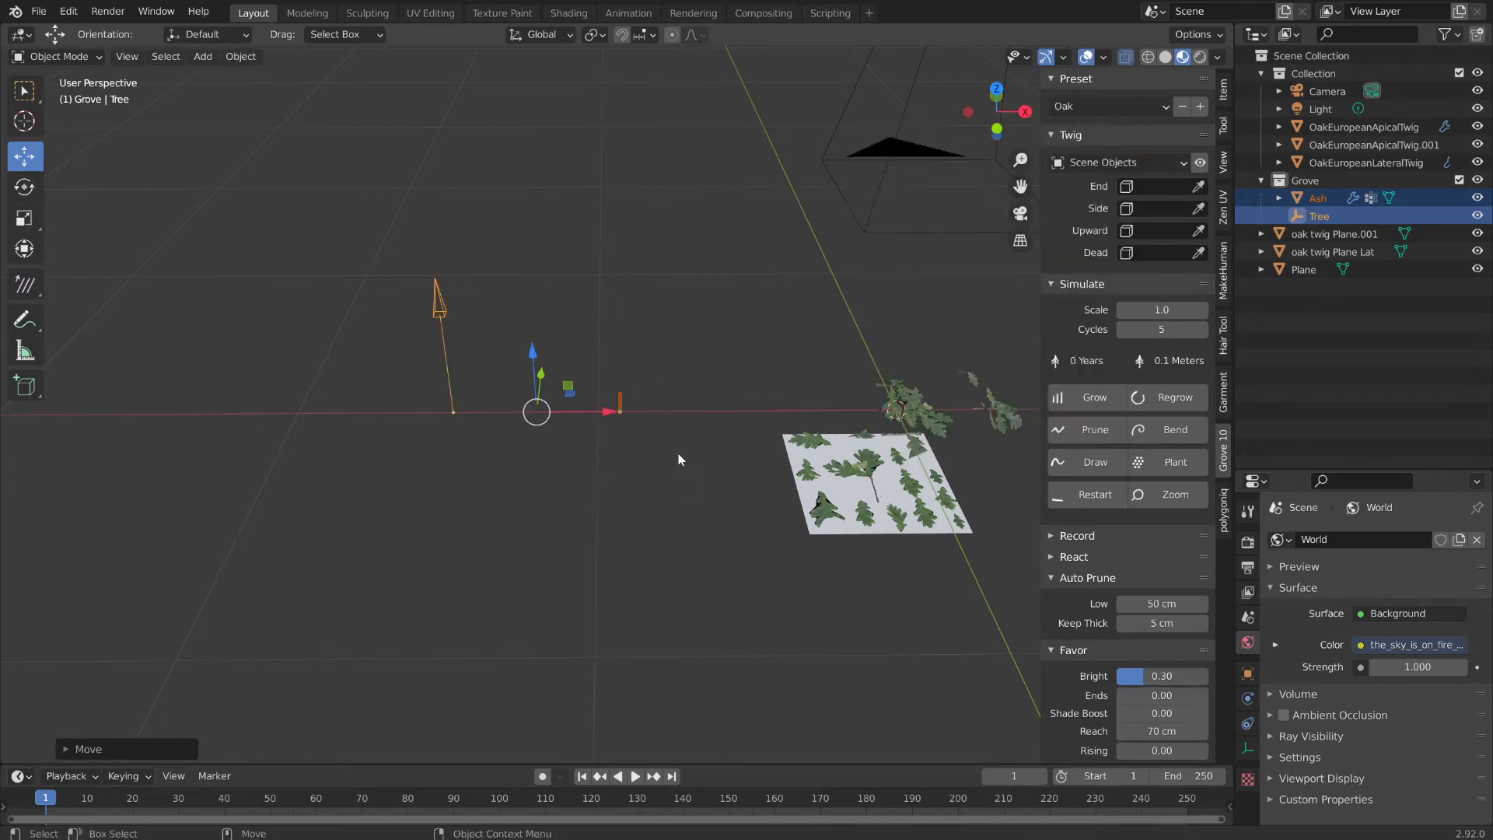
middle_click_drag(723, 473, 765, 424)
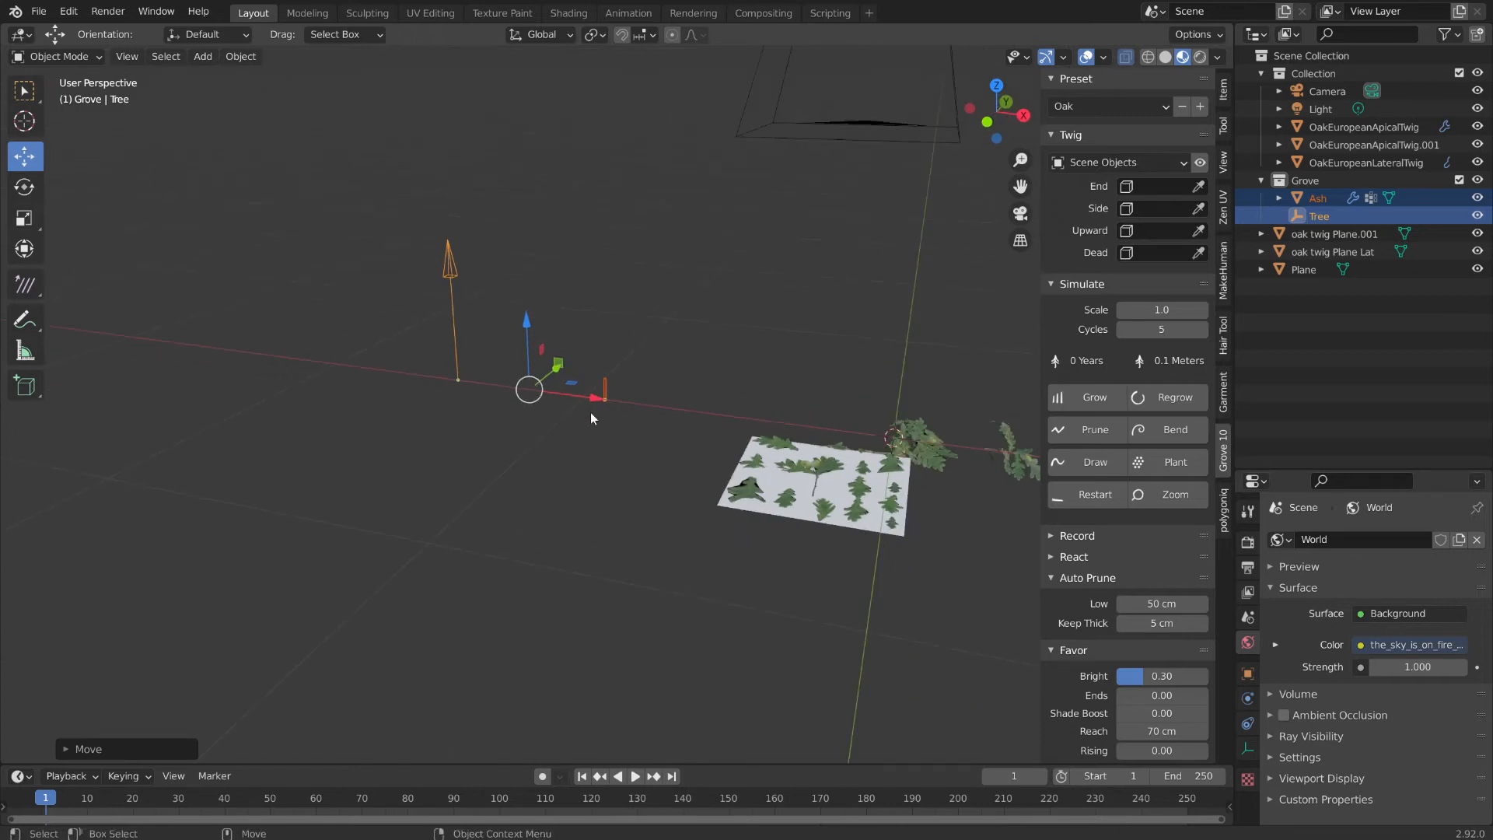
left_click(572, 494)
middle_click_drag(595, 426, 842, 348)
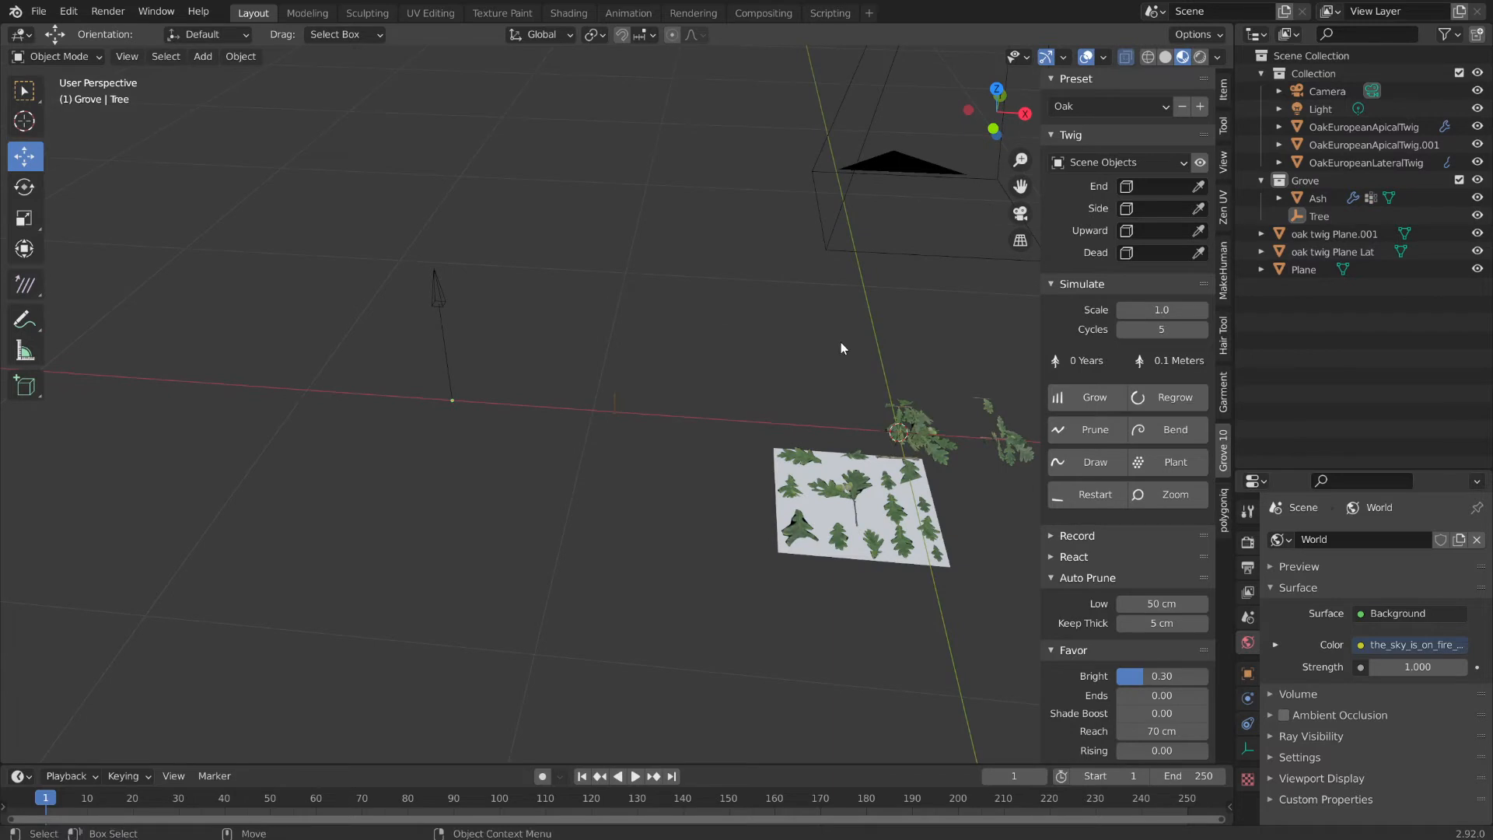
- Assign oak twig Plane.001 as the Grove's End twig and oak twig Plane Lat as its Side twig
left_click(1152, 189)
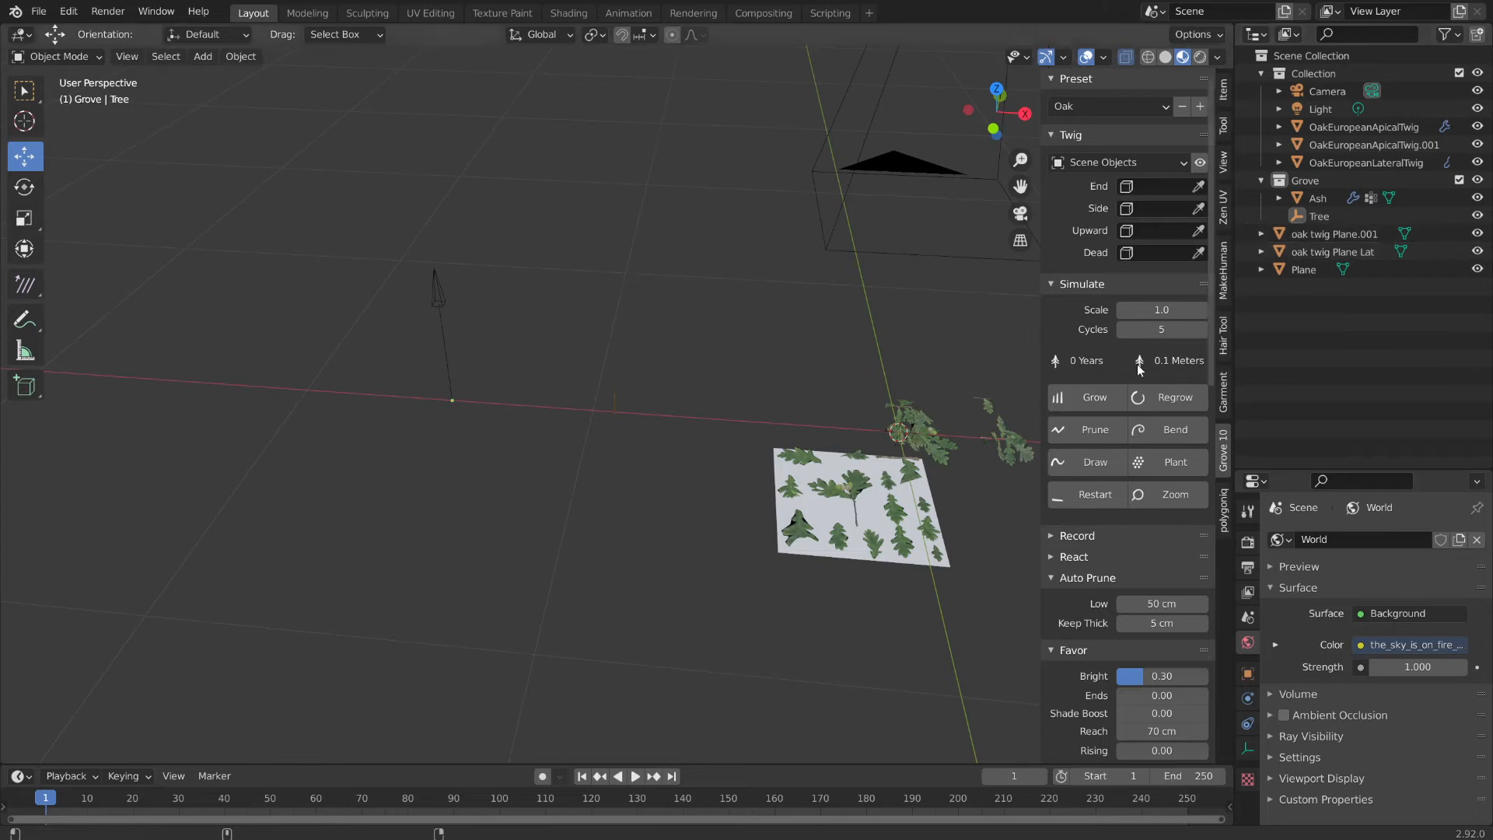
left_click(1158, 188)
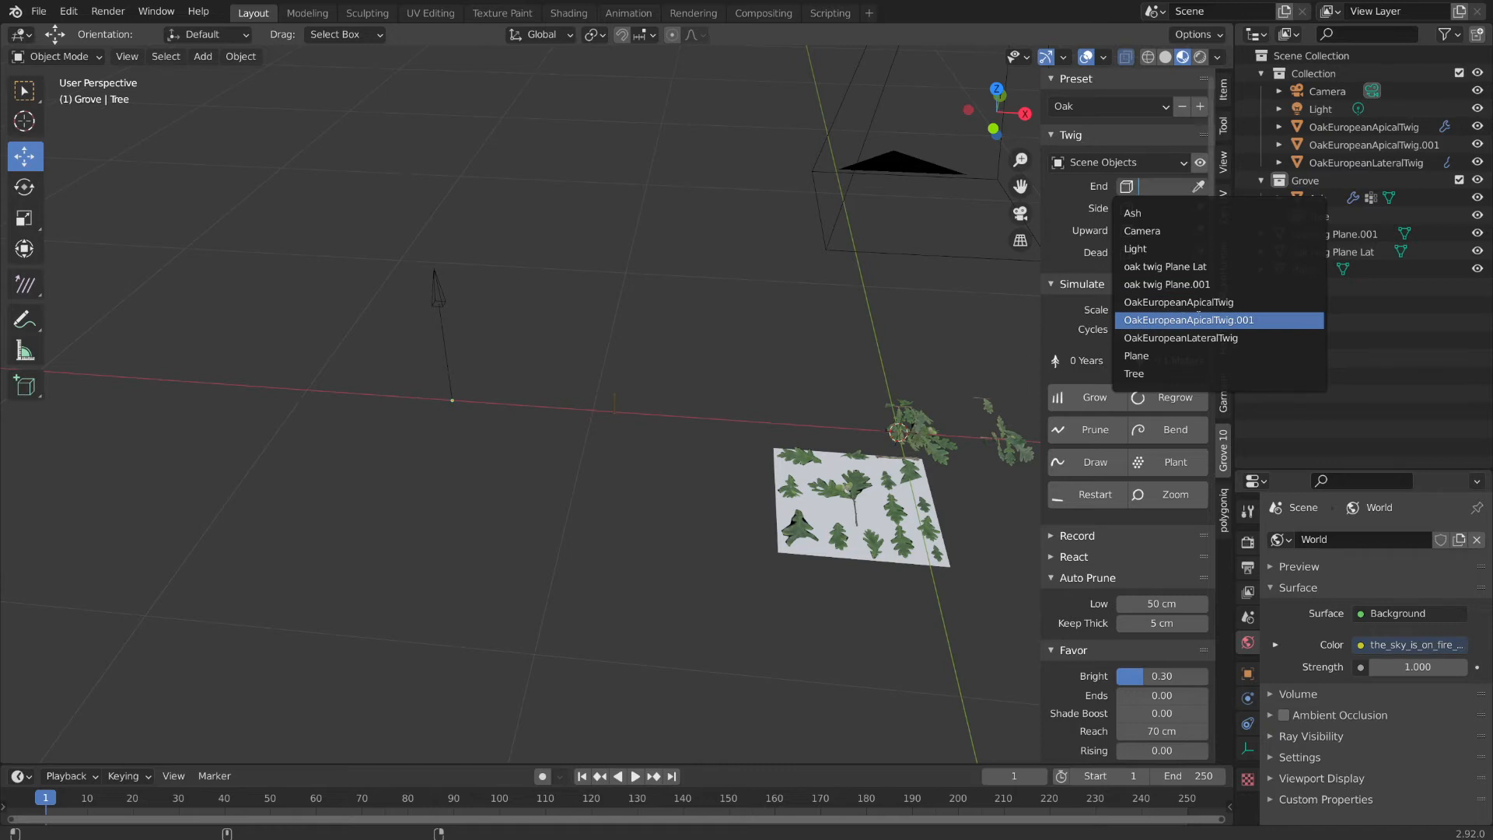
left_click(1166, 284)
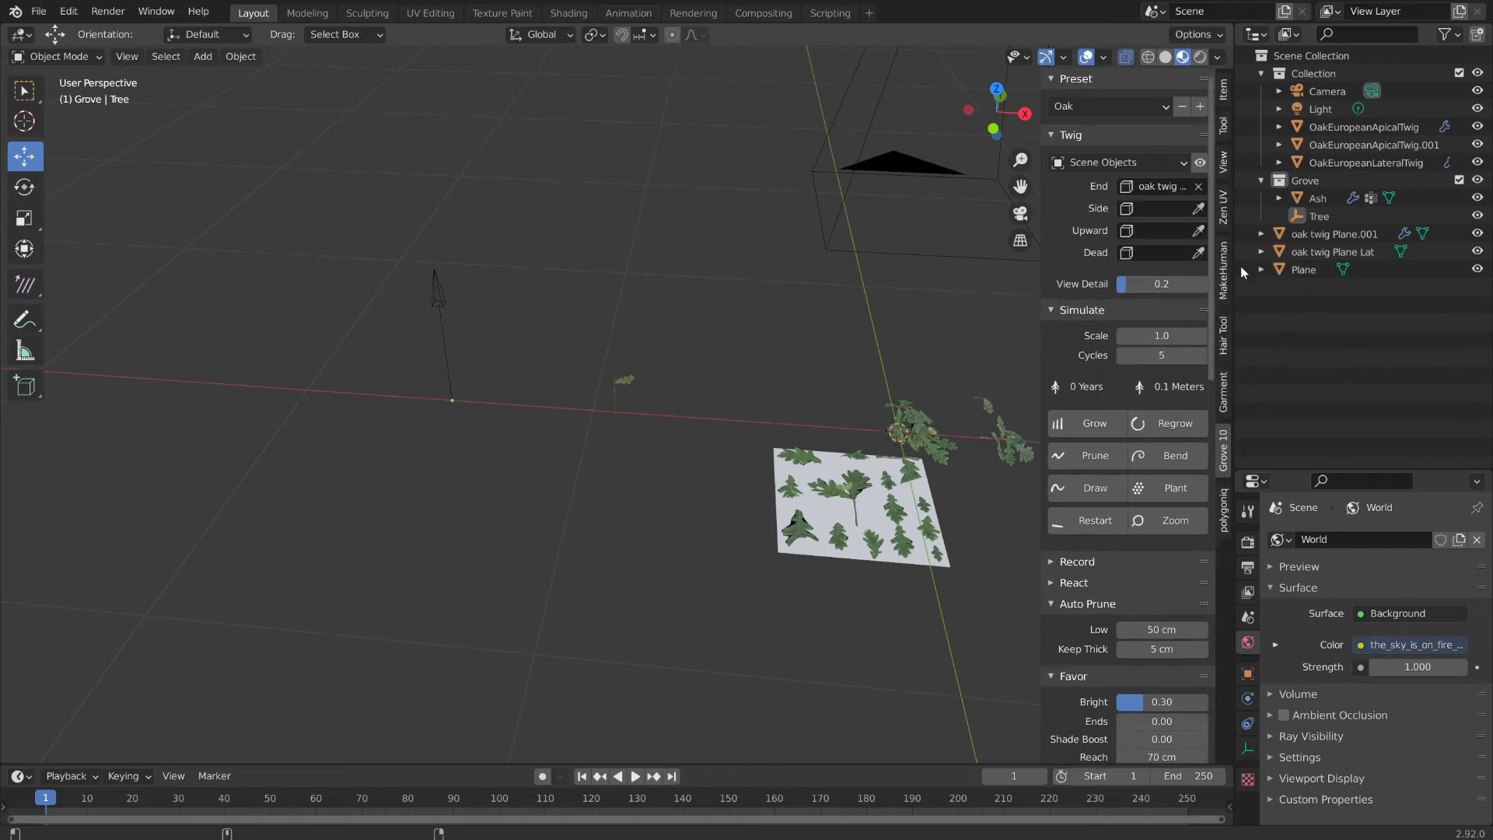
left_click(1155, 209)
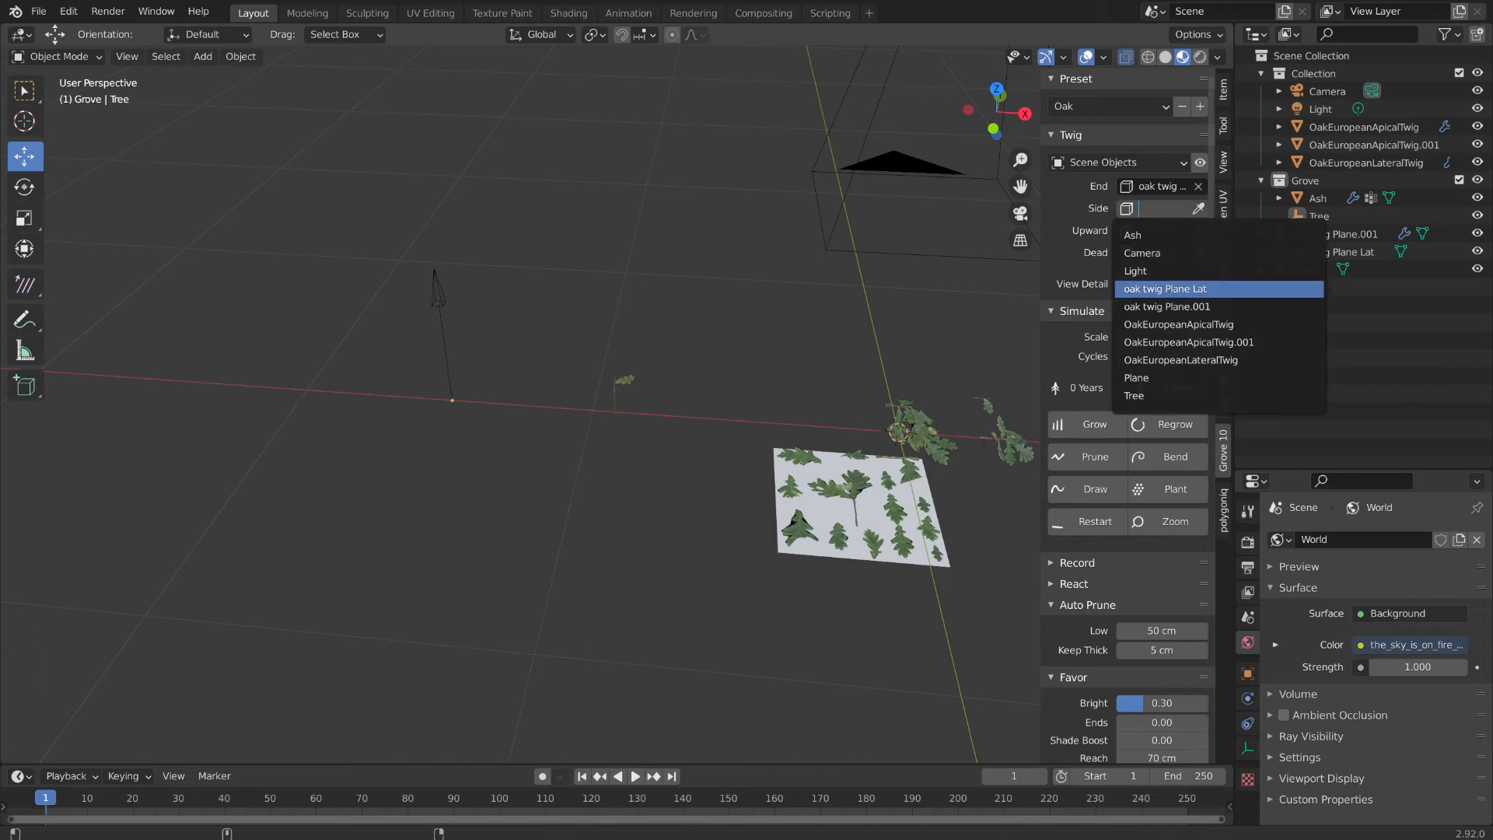
left_click(1165, 289)
- Inspect the twigs on the small tree up close and change the End twig to oak twig Plane Lat
scroll(657, 474, "up", 5)
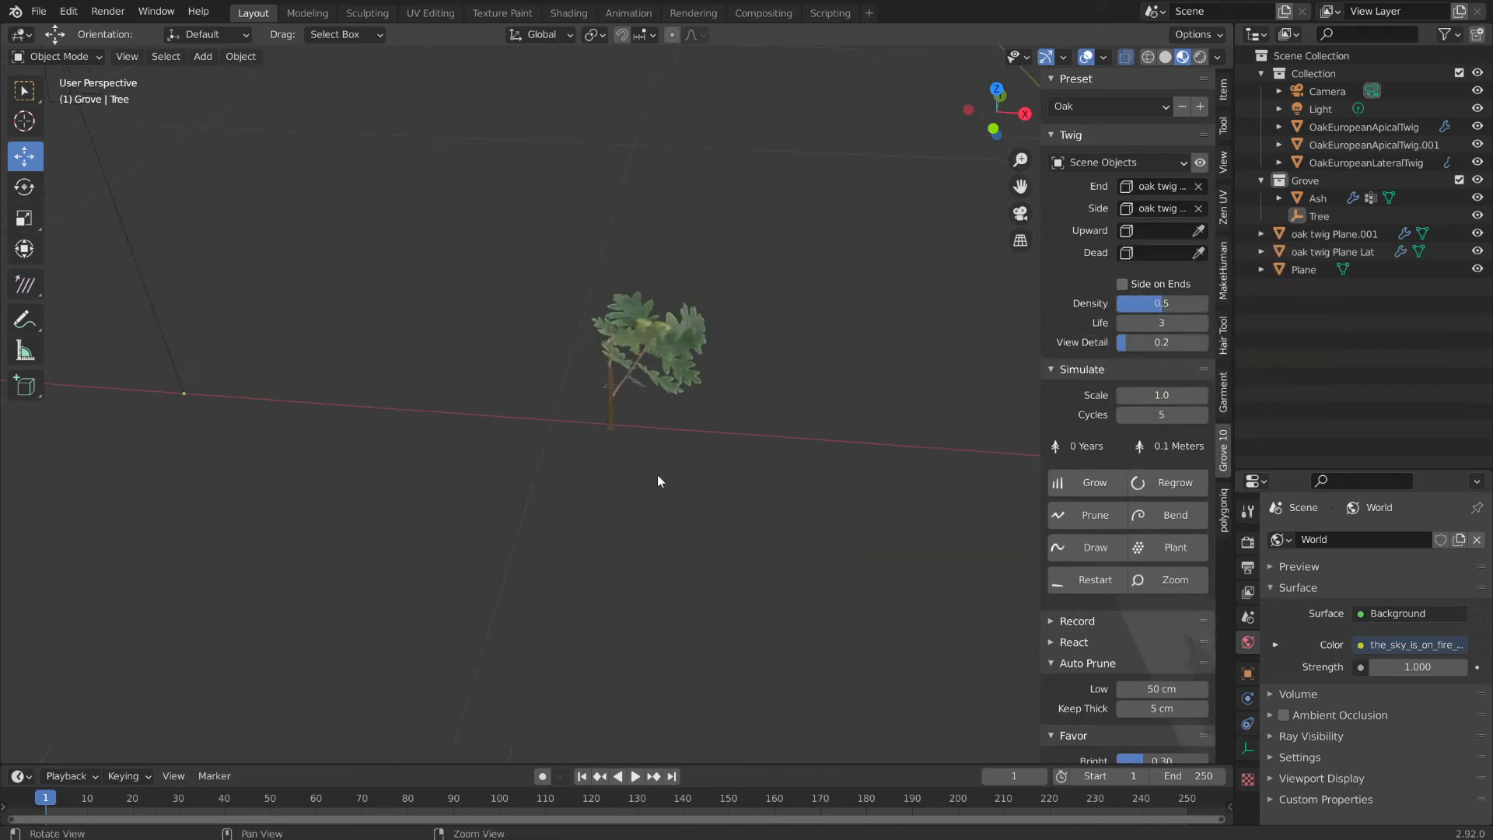
middle_click_drag(641, 454, 622, 351)
scroll(673, 431, "up", 3)
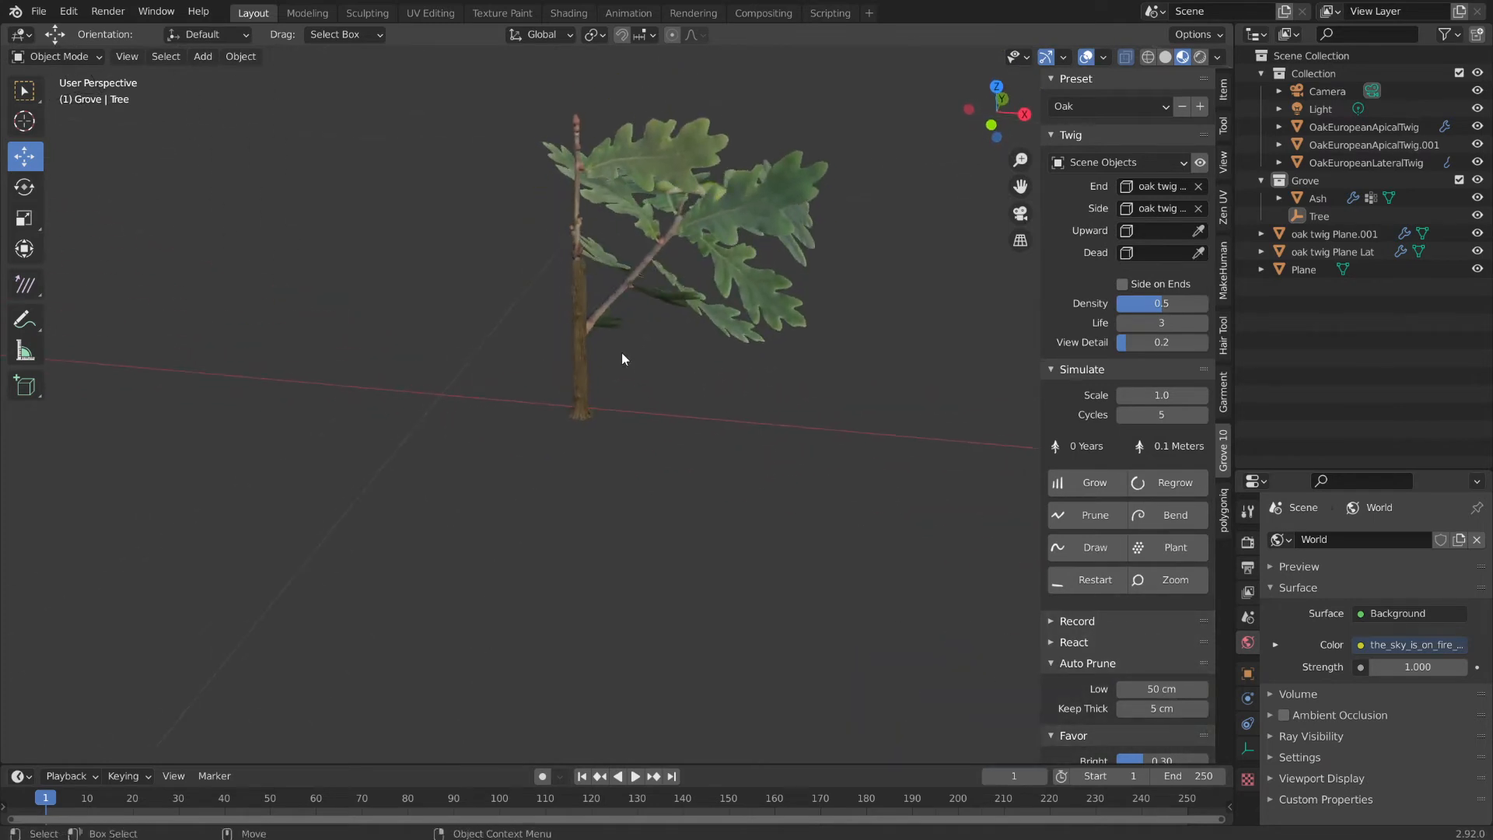
scroll(717, 416, "down", 5)
middle_click_drag(727, 467, 693, 410)
scroll(825, 326, "up", 4)
middle_click_drag(864, 361, 846, 408, "shift")
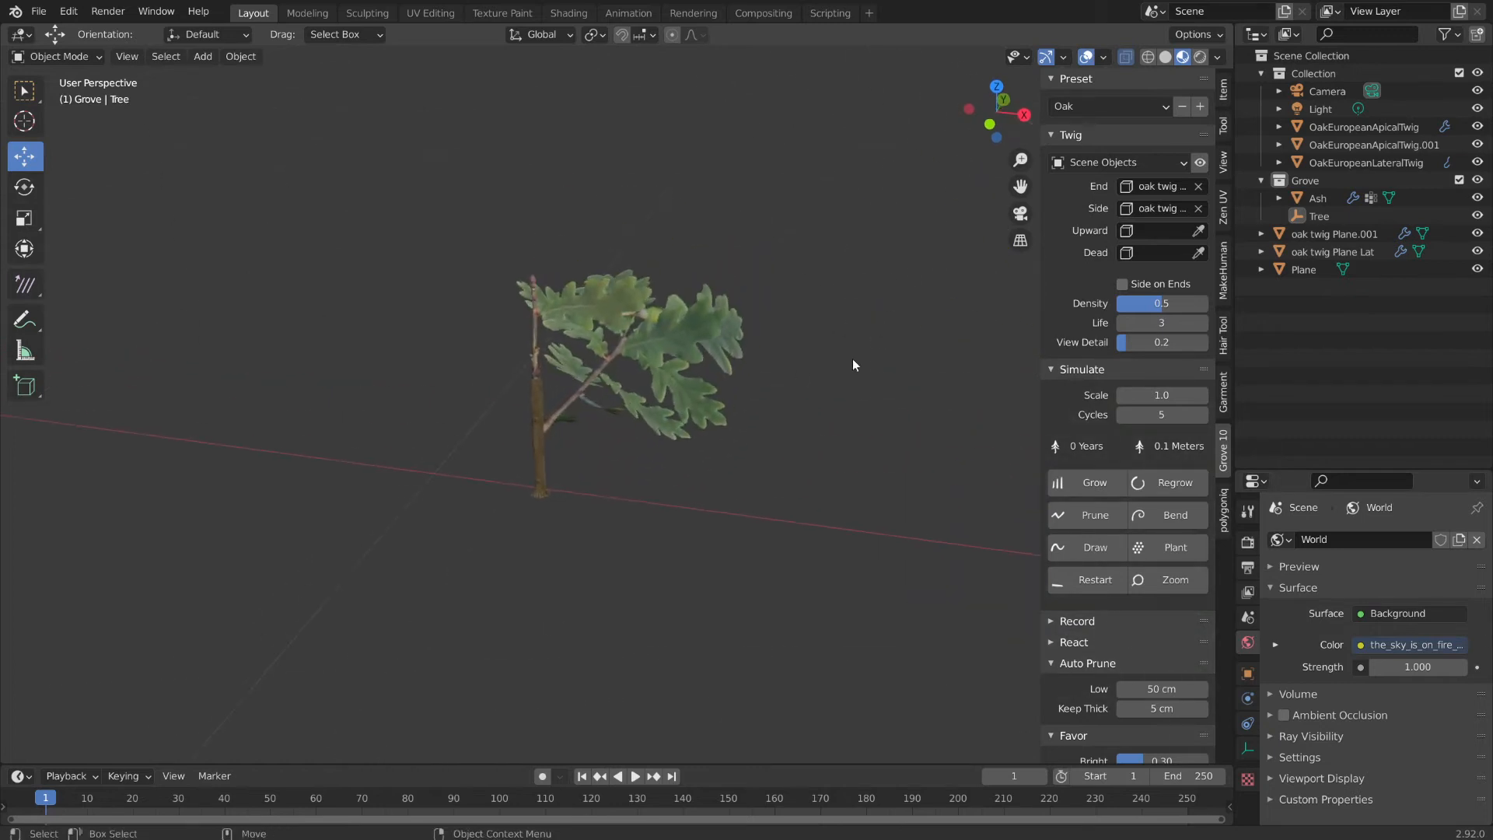
left_click(1164, 187)
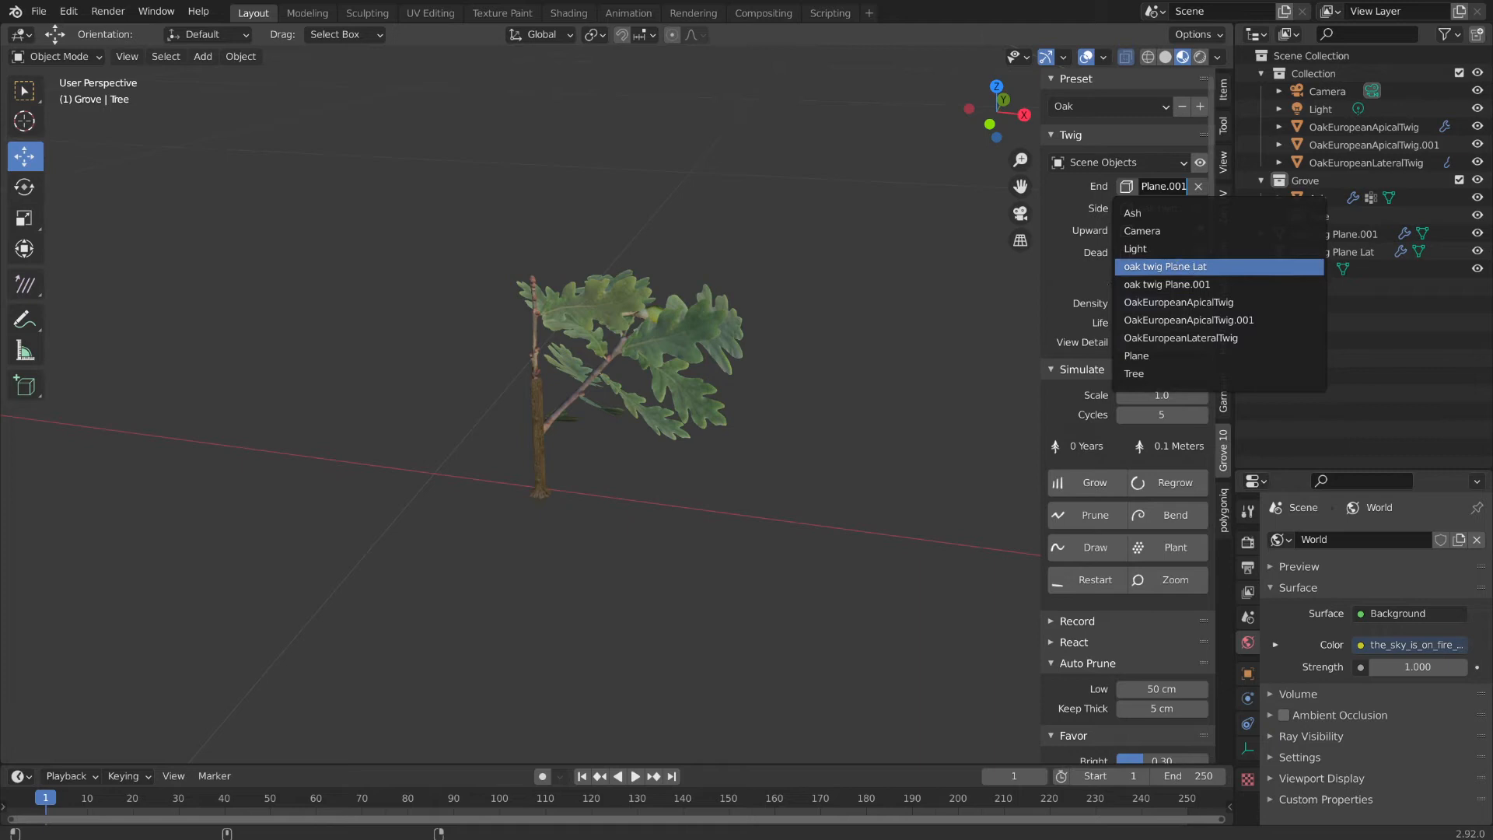
left_click(1165, 266)
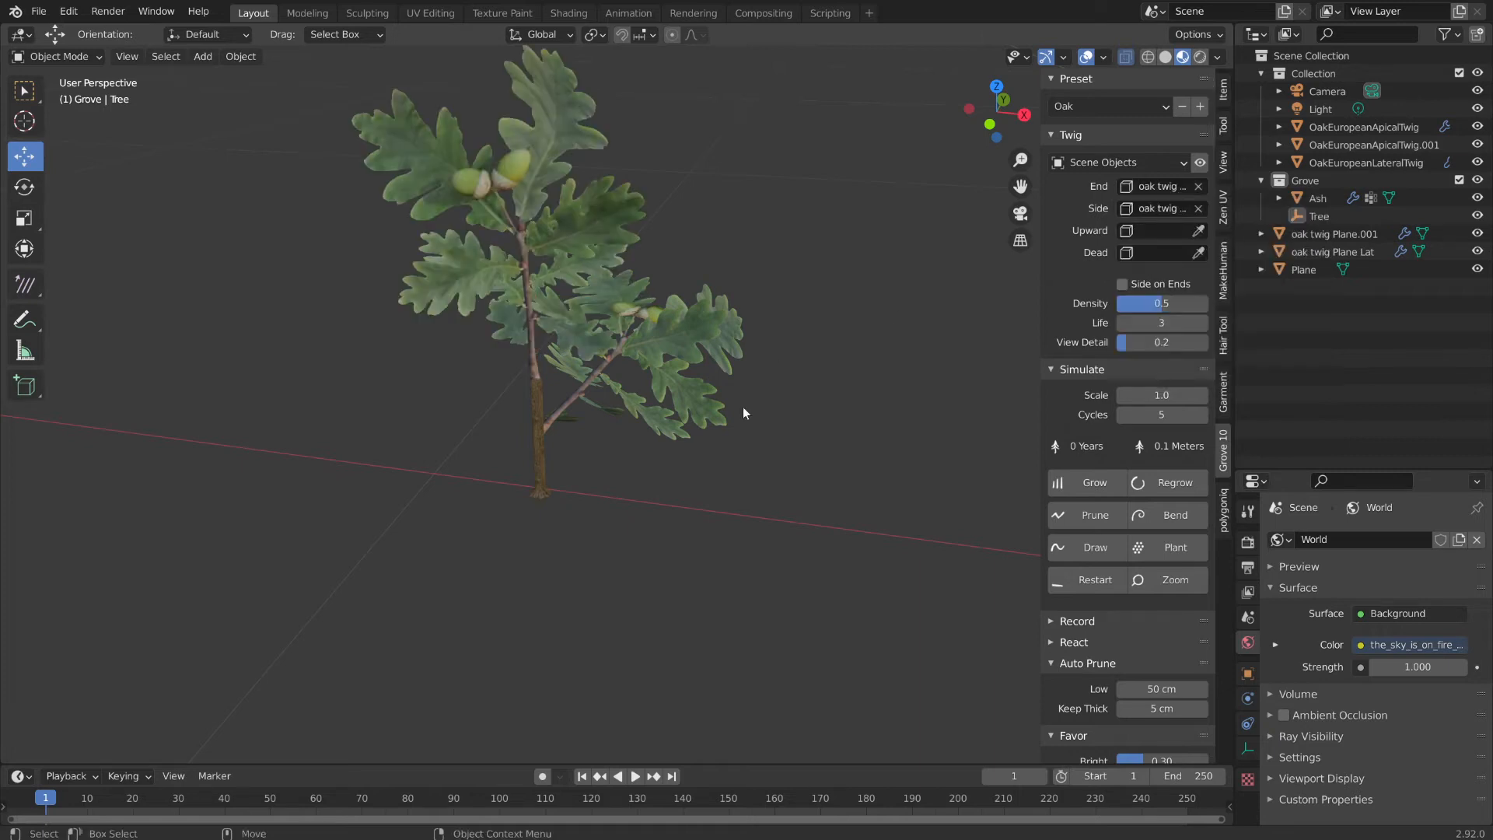
middle_click_drag(791, 381, 673, 403)
scroll(672, 402, "down", 8)
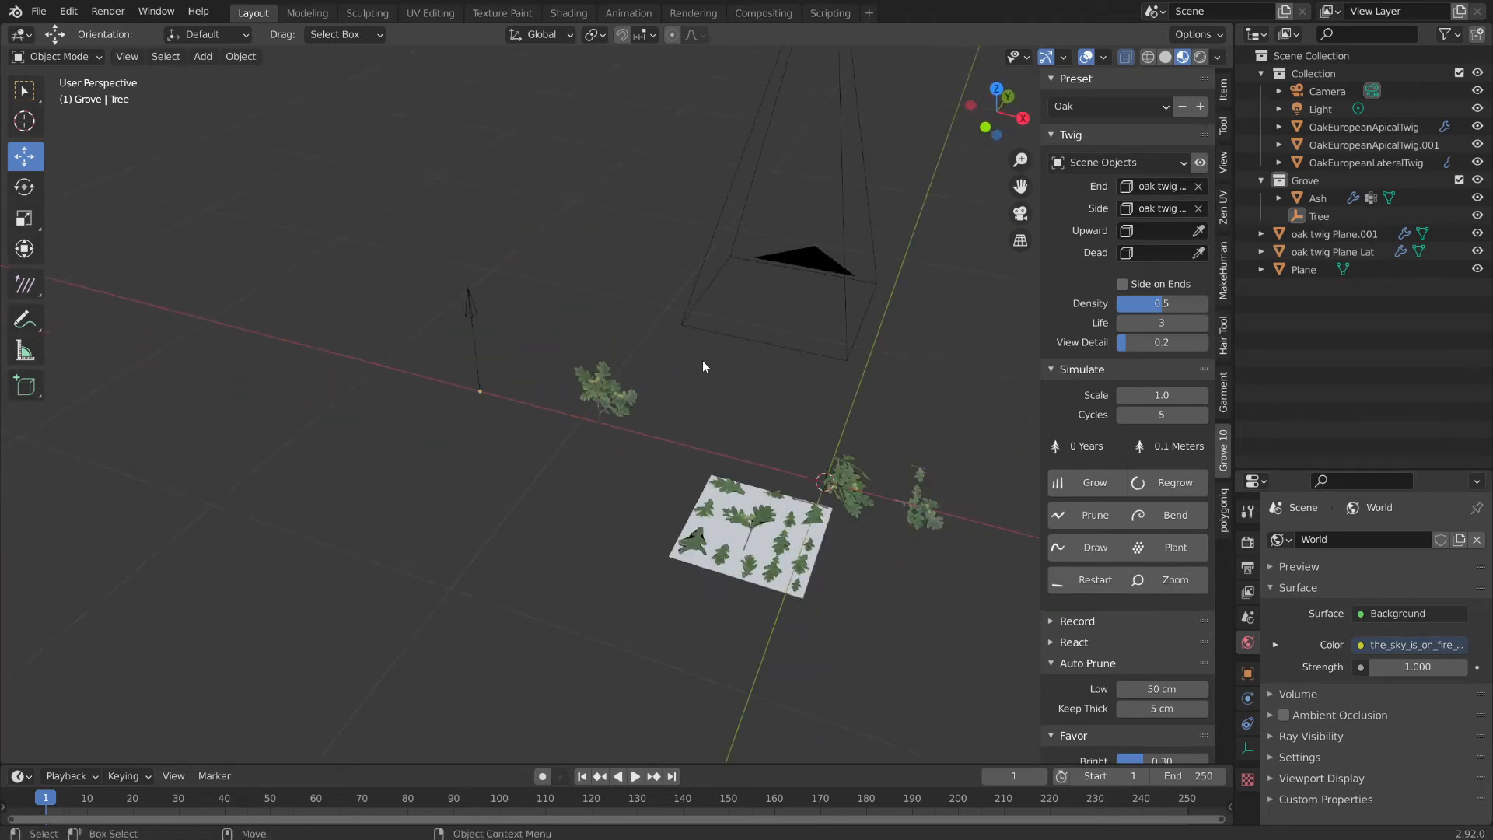
- Grow the oak tree by 5 cycles with the Grove and bring it into close view
scroll(681, 422, "down", 2)
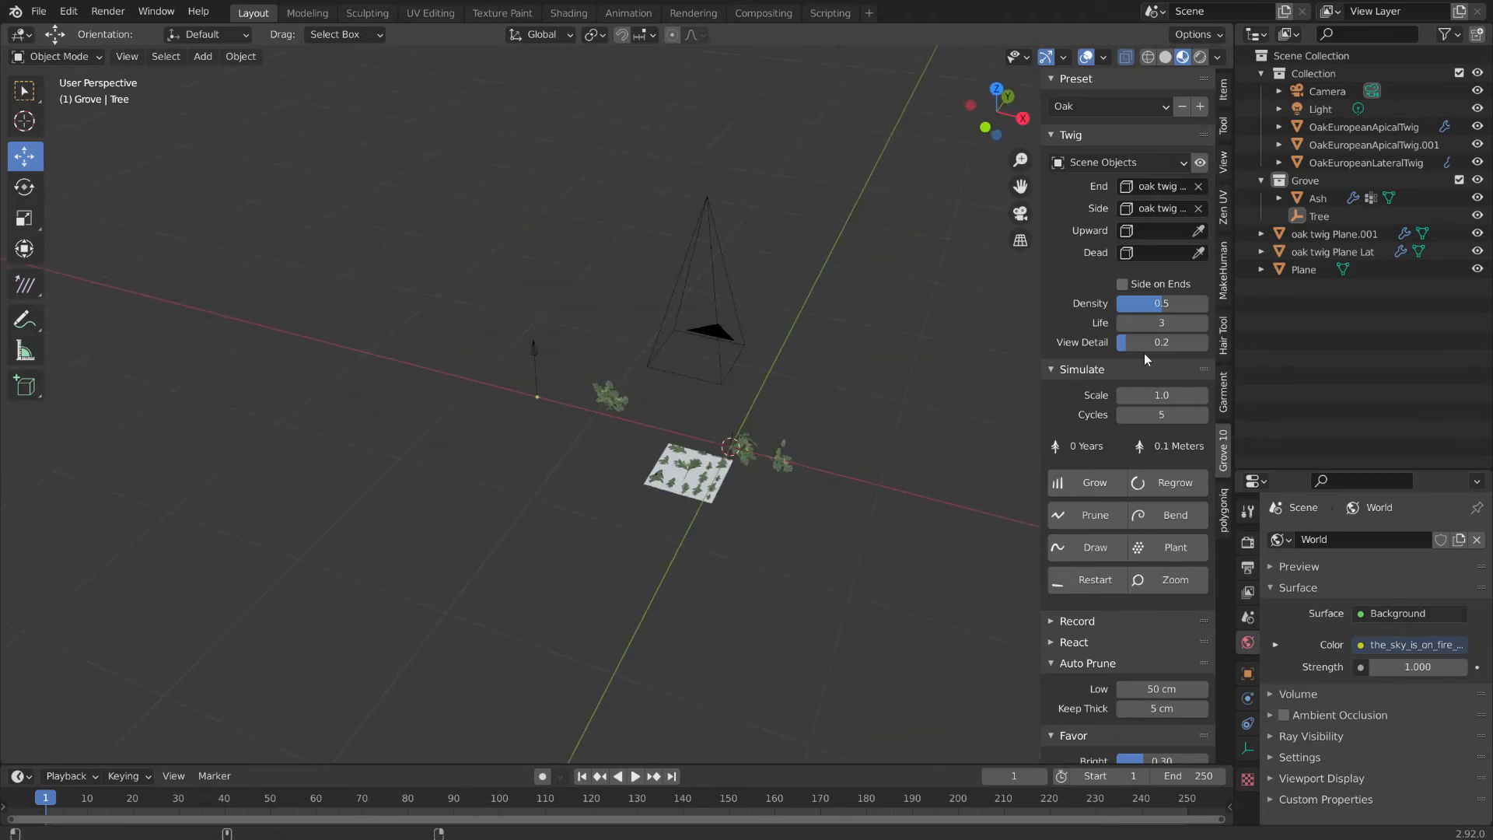
left_click(1095, 482)
middle_click_drag(589, 403, 752, 495)
scroll(616, 464, "up", 6)
- Try oak twig Plane.001 as the End twig and examine the branch tips up close
left_click(1169, 188)
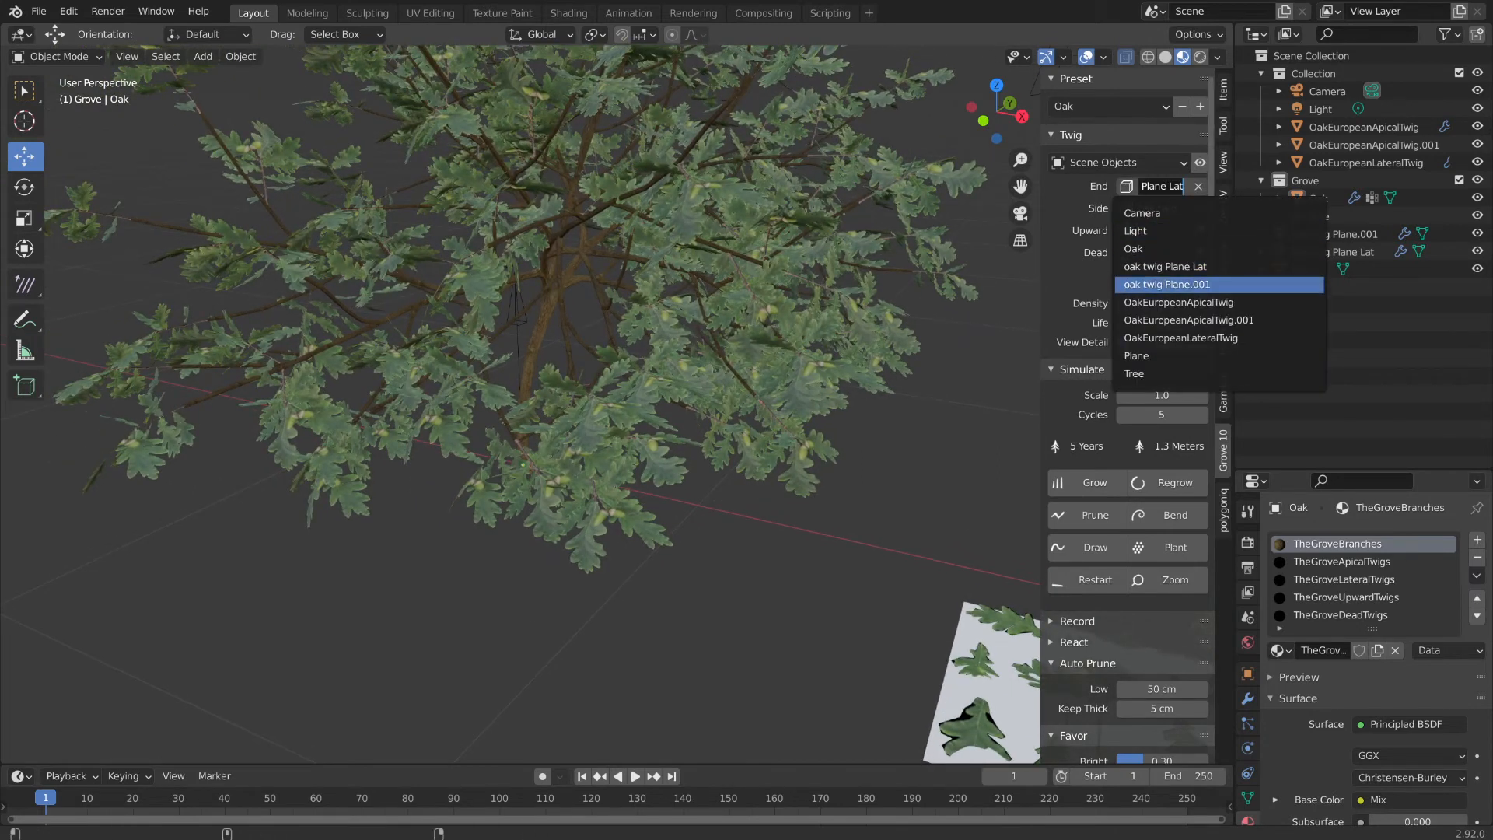
left_click(1194, 285)
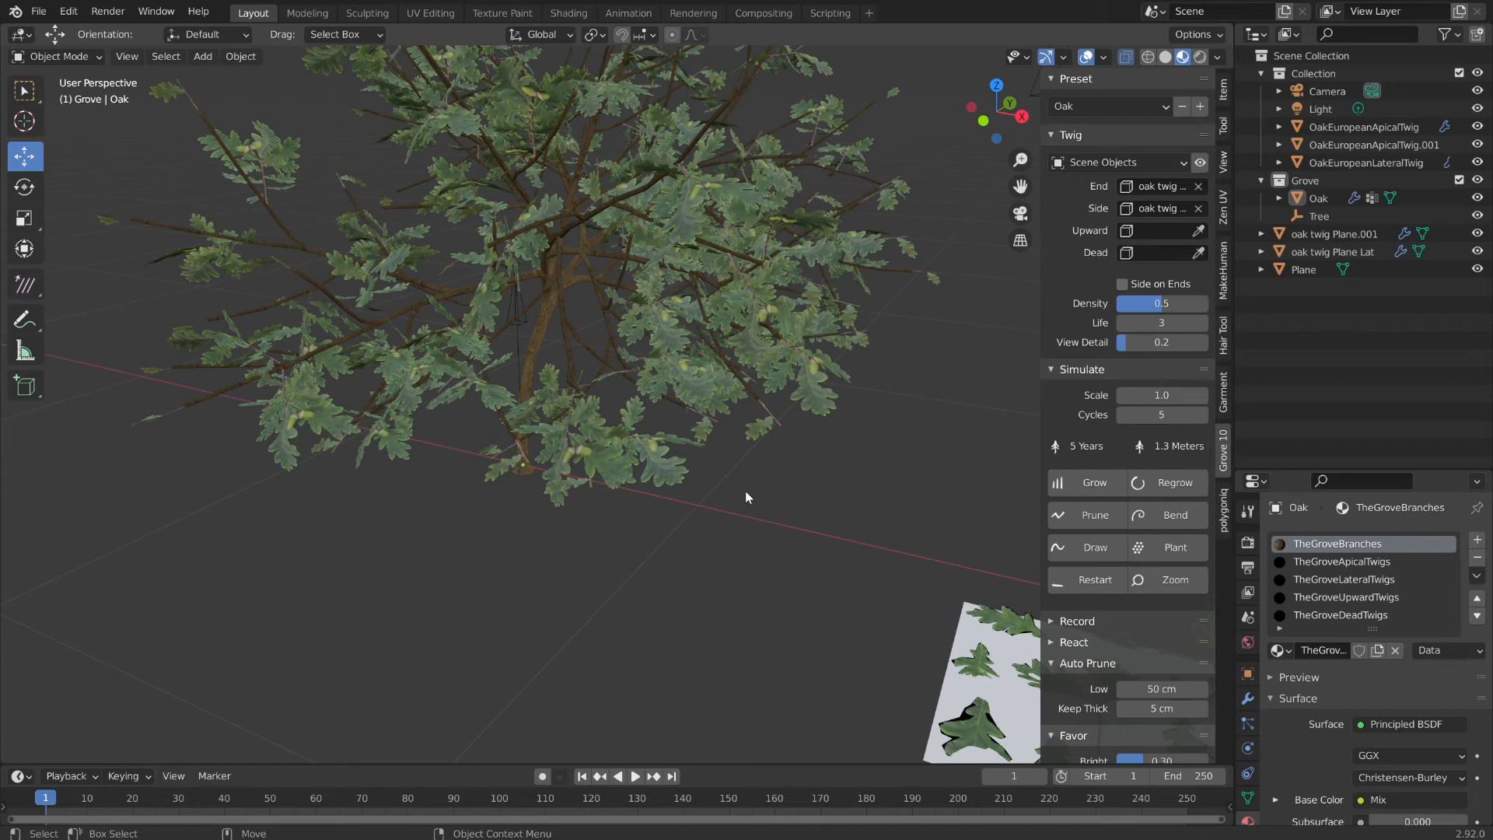
scroll(745, 492, "up", 5)
middle_click_drag(745, 492, 666, 506)
middle_click_drag(509, 469, 646, 484, "shift")
scroll(663, 422, "down", 5)
scroll(871, 451, "up", 6)
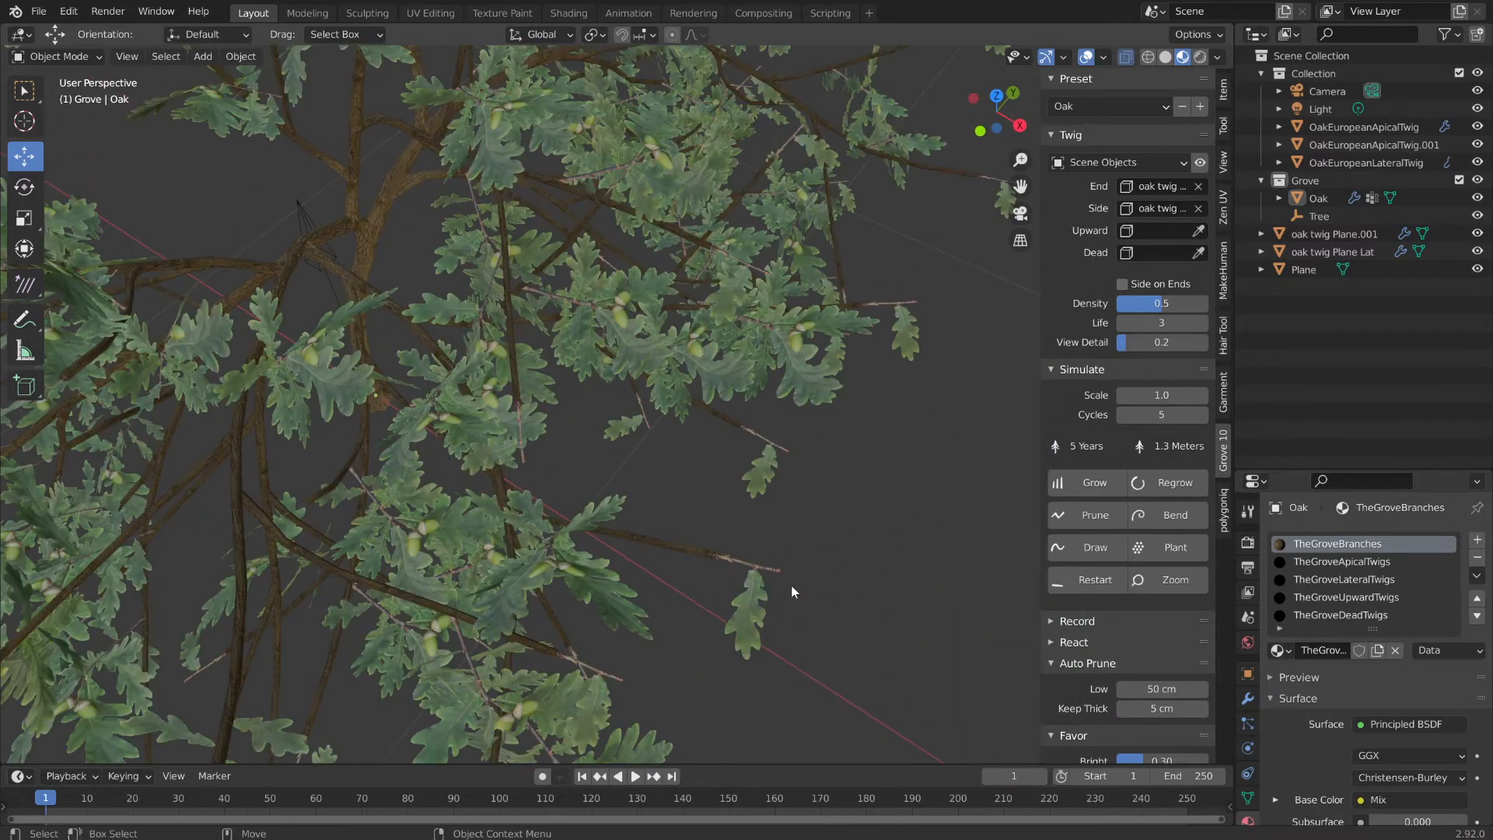
scroll(791, 585, "down", 6)
middle_click_drag(803, 568, 646, 412)
- Set the End twig to oak twig Plane Lat and grow the oak by another 5 cycles
left_click(1156, 187)
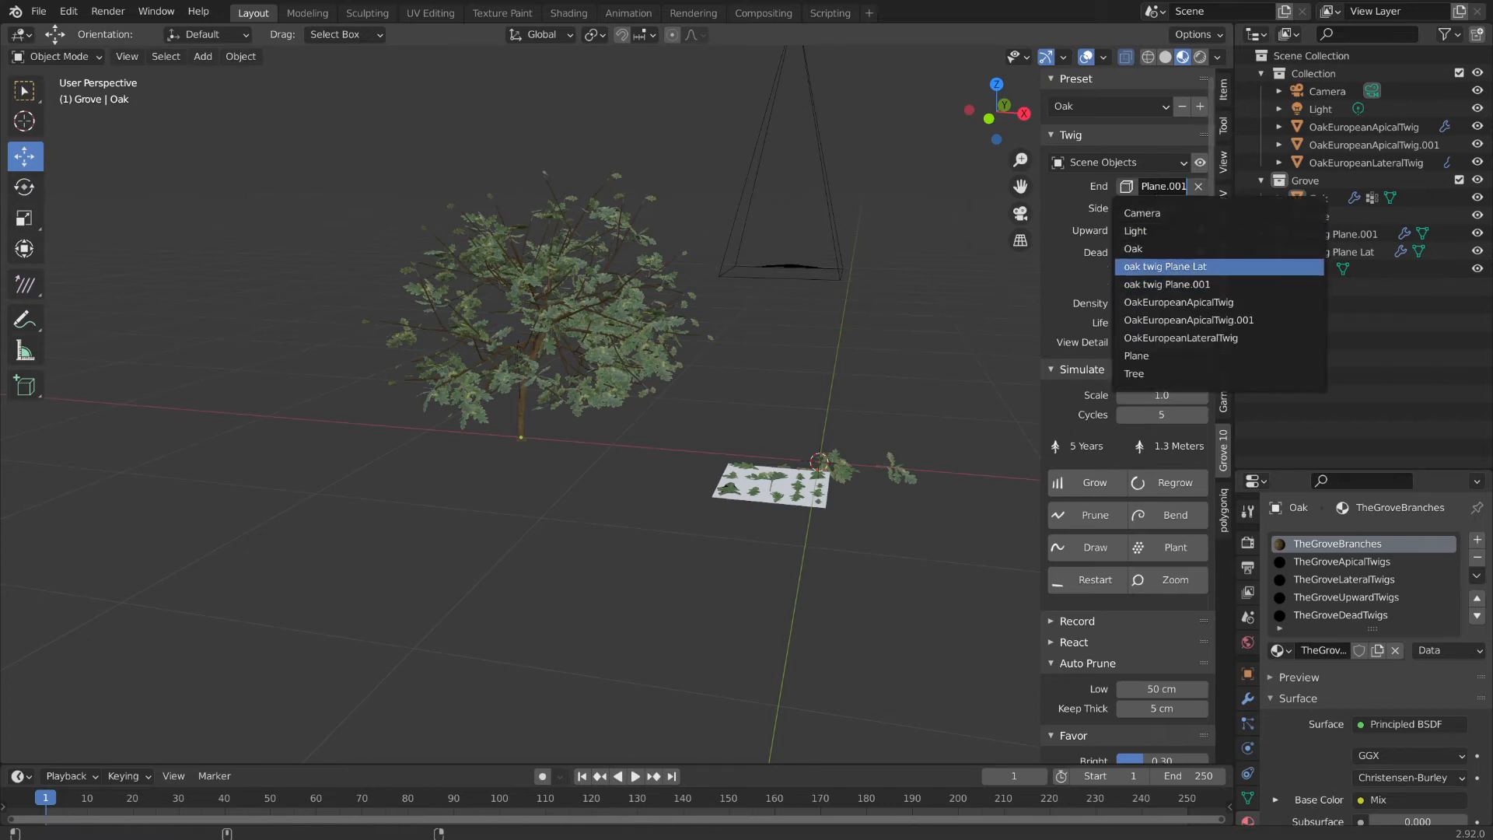
left_click(1202, 267)
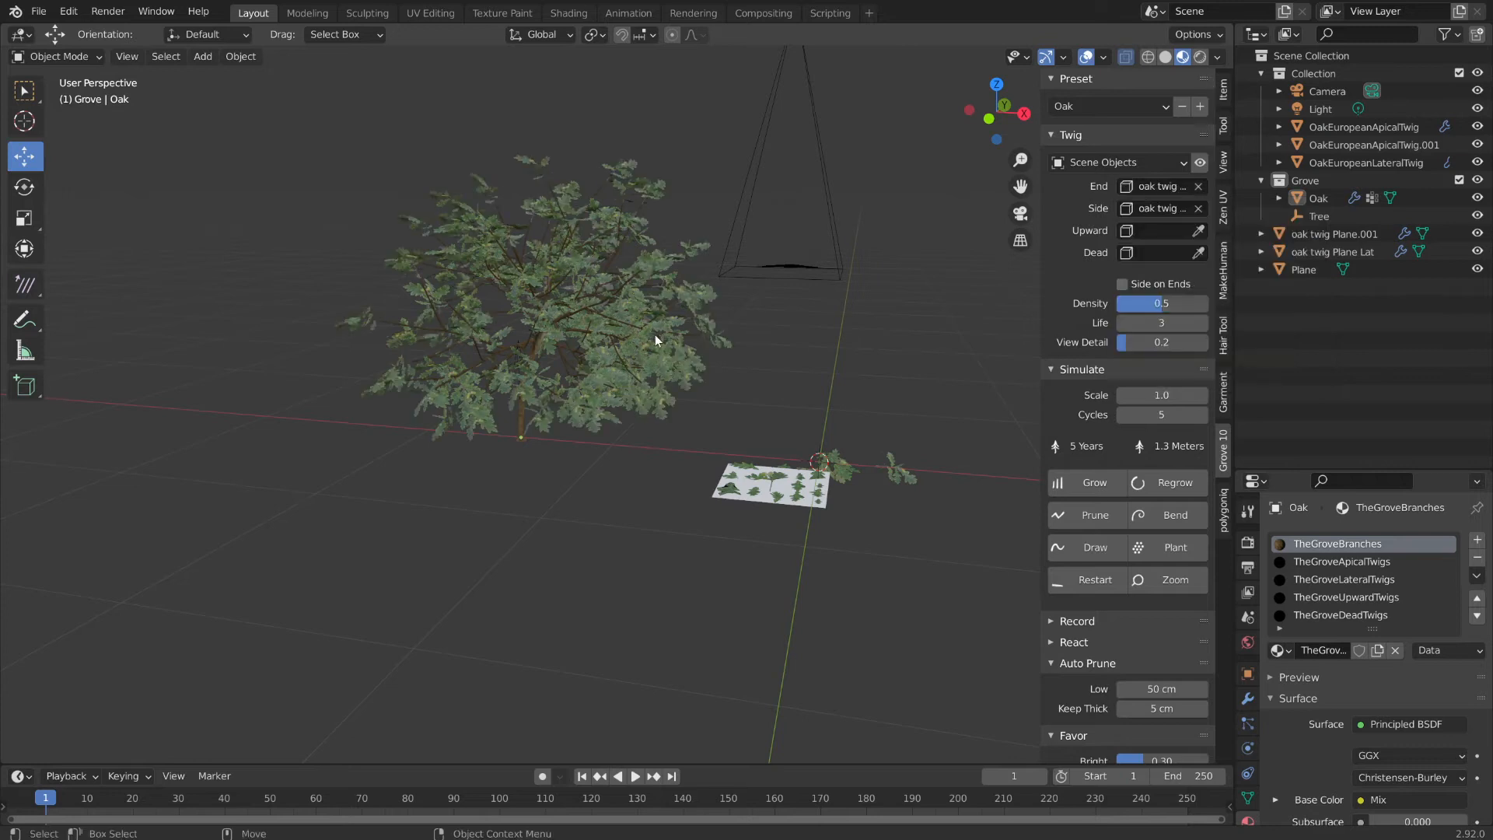
left_click_drag(694, 369, 707, 387, "alt")
middle_click_drag(707, 388, 805, 375, "alt")
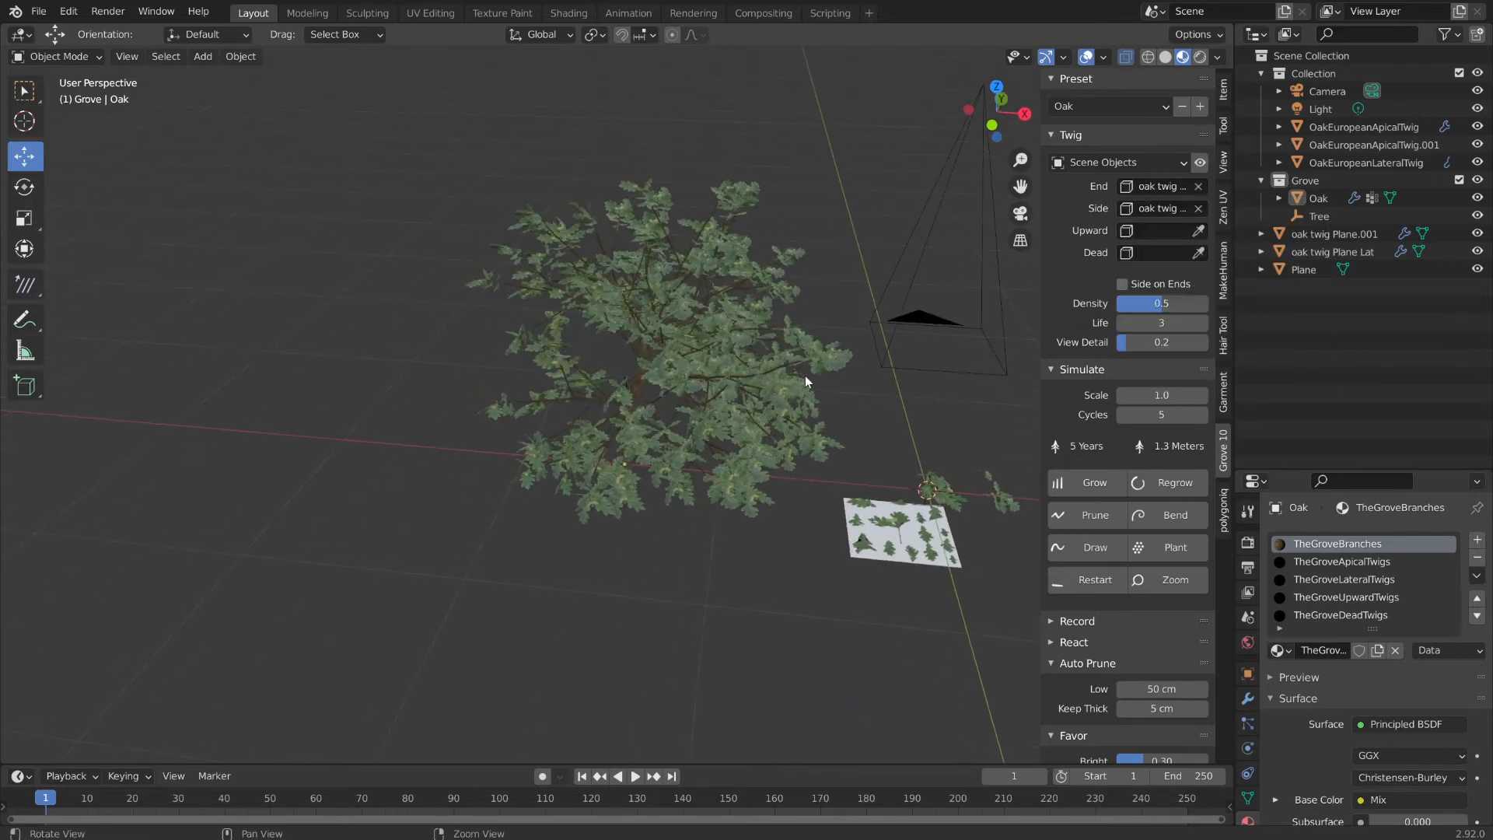
scroll(820, 451, "up", 3)
left_click_drag(834, 415, 947, 351, "alt")
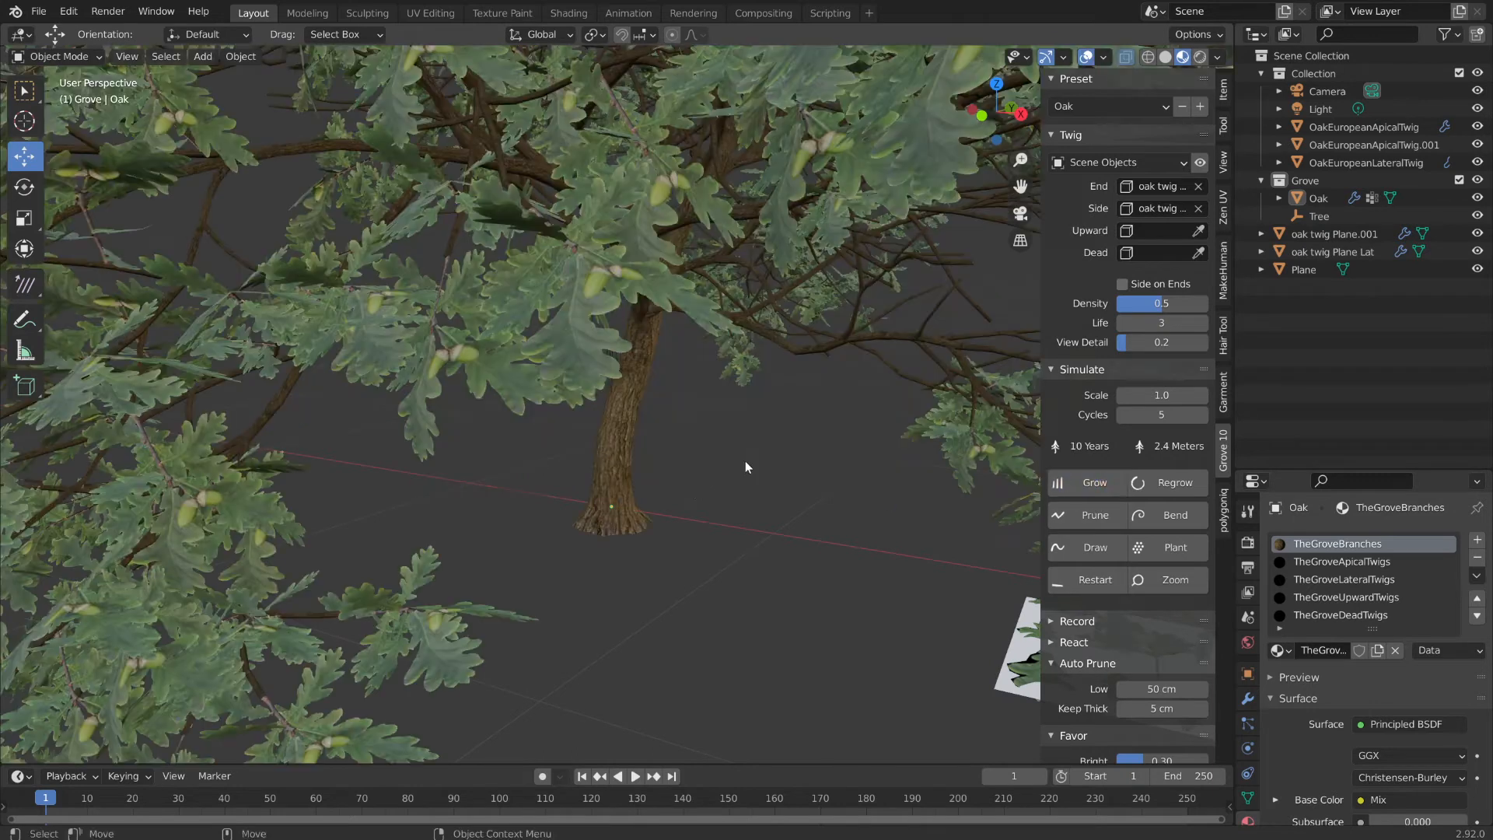
- Select both oak twig planes, the three OakEuropean twig objects and the leaf texture Plane together, leaving the Oak unselected
scroll(709, 480, "down", 6)
mouse_move(795, 452)
left_mouse_down("alt")
mouse_move(638, 469)
mouse_move(716, 436)
mouse_move(799, 461)
left_mouse_up("alt")
middle_click_drag(798, 456, 714, 414, "alt")
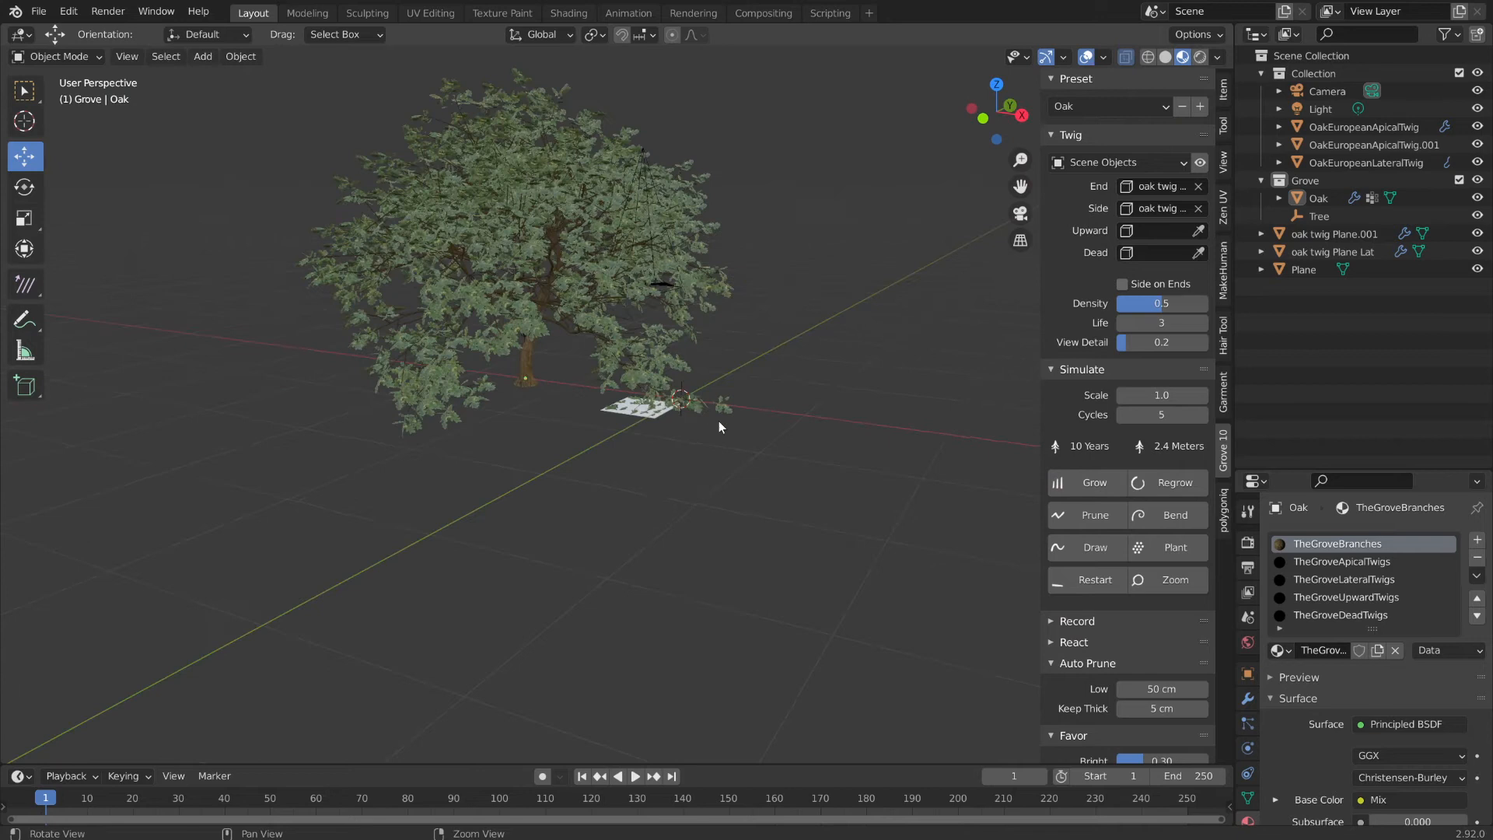
left_click_drag(719, 422, 768, 427, "alt")
right_click_drag(768, 427, 904, 473, "alt")
middle_click_drag(900, 463, 781, 455, "alt")
left_click_drag(781, 456, 791, 427, "alt")
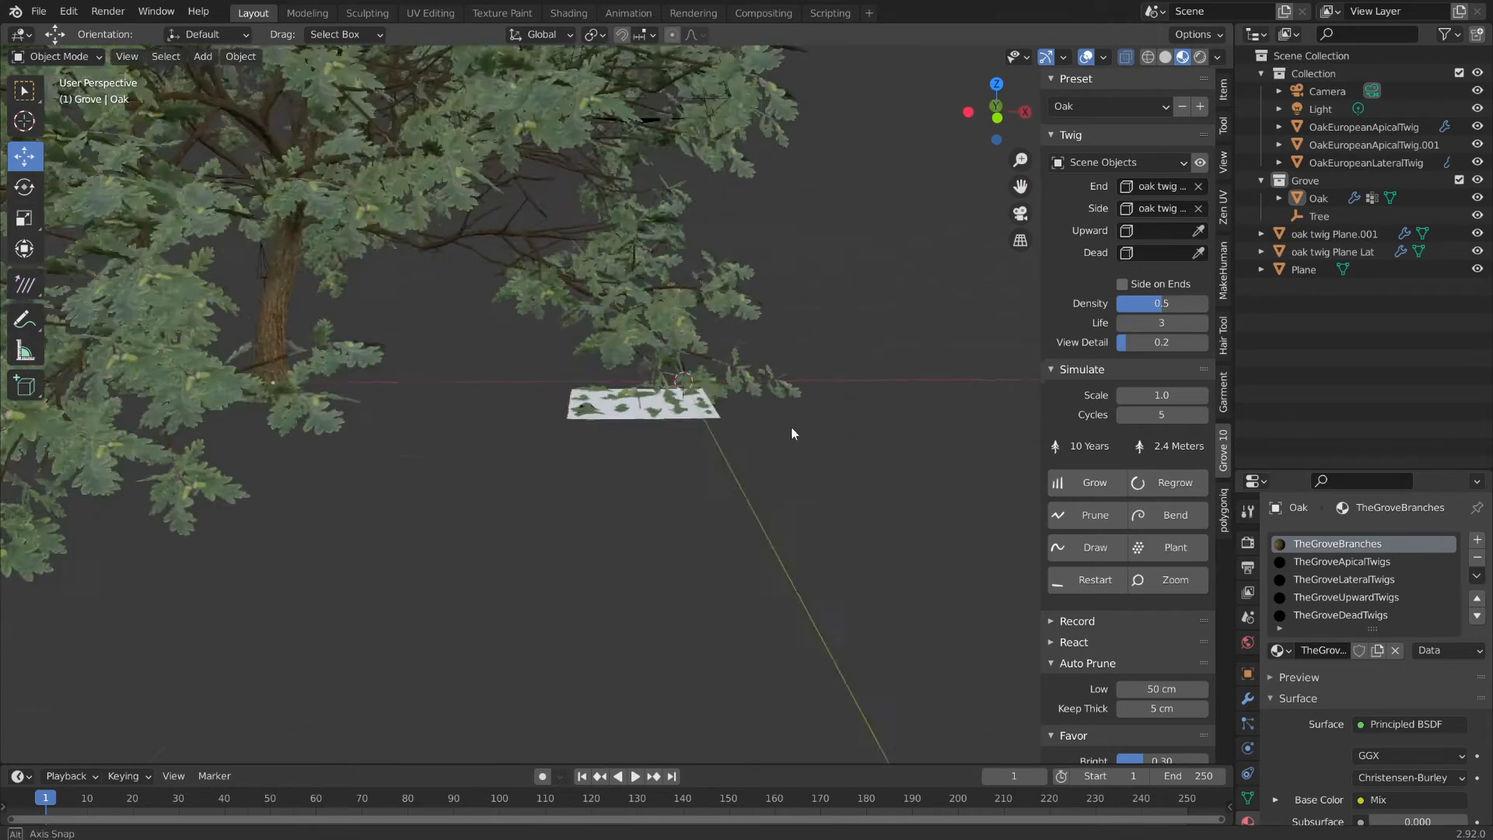
scroll(793, 427, "up", 5)
left_click_drag(501, 349, 703, 474)
left_click_drag(819, 462, 799, 461, "alt")
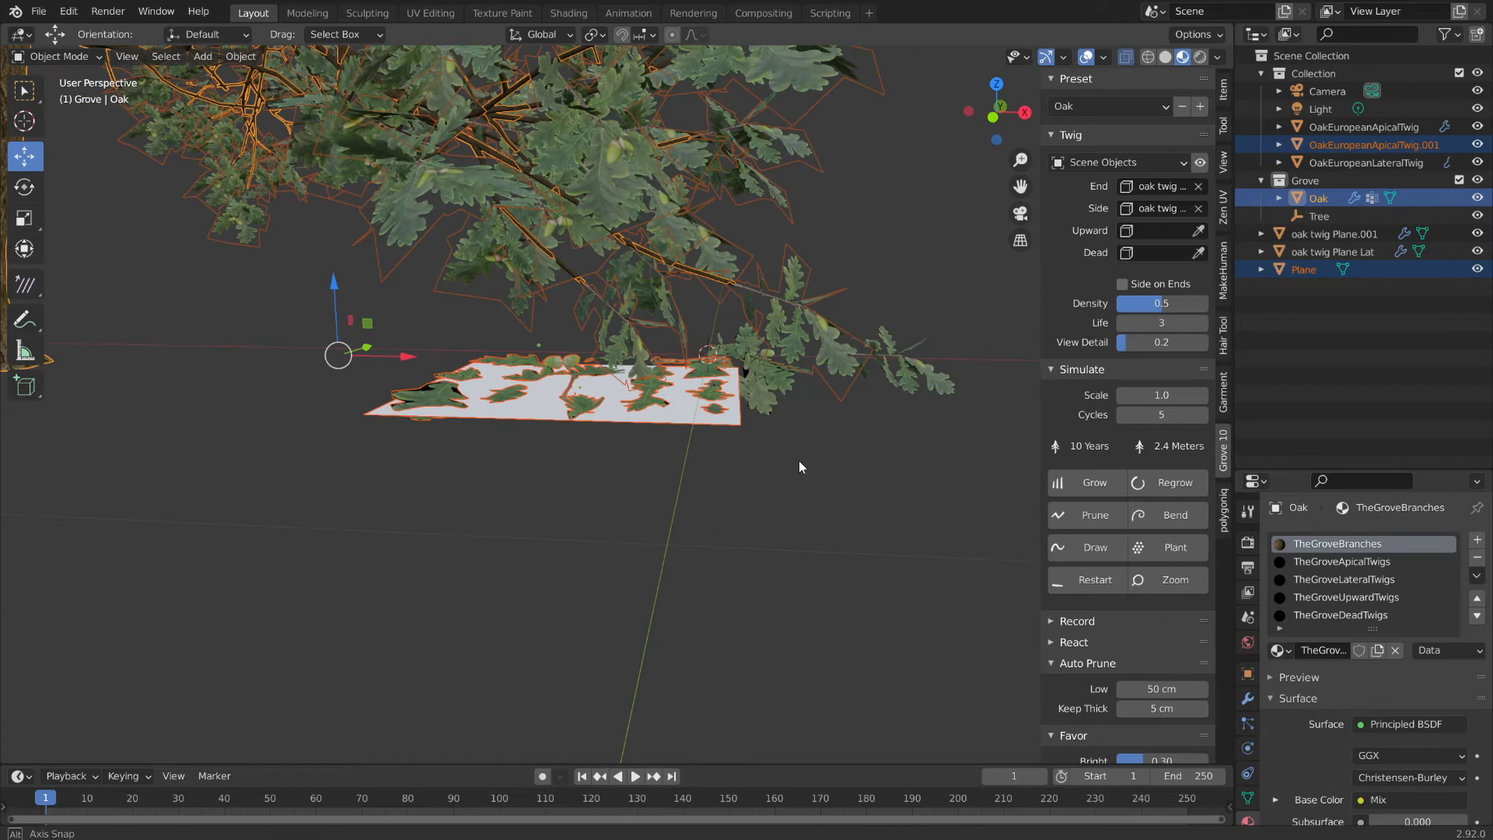
left_click(769, 390)
left_click(918, 376, "shift")
left_click_drag(918, 375, 767, 443, "alt")
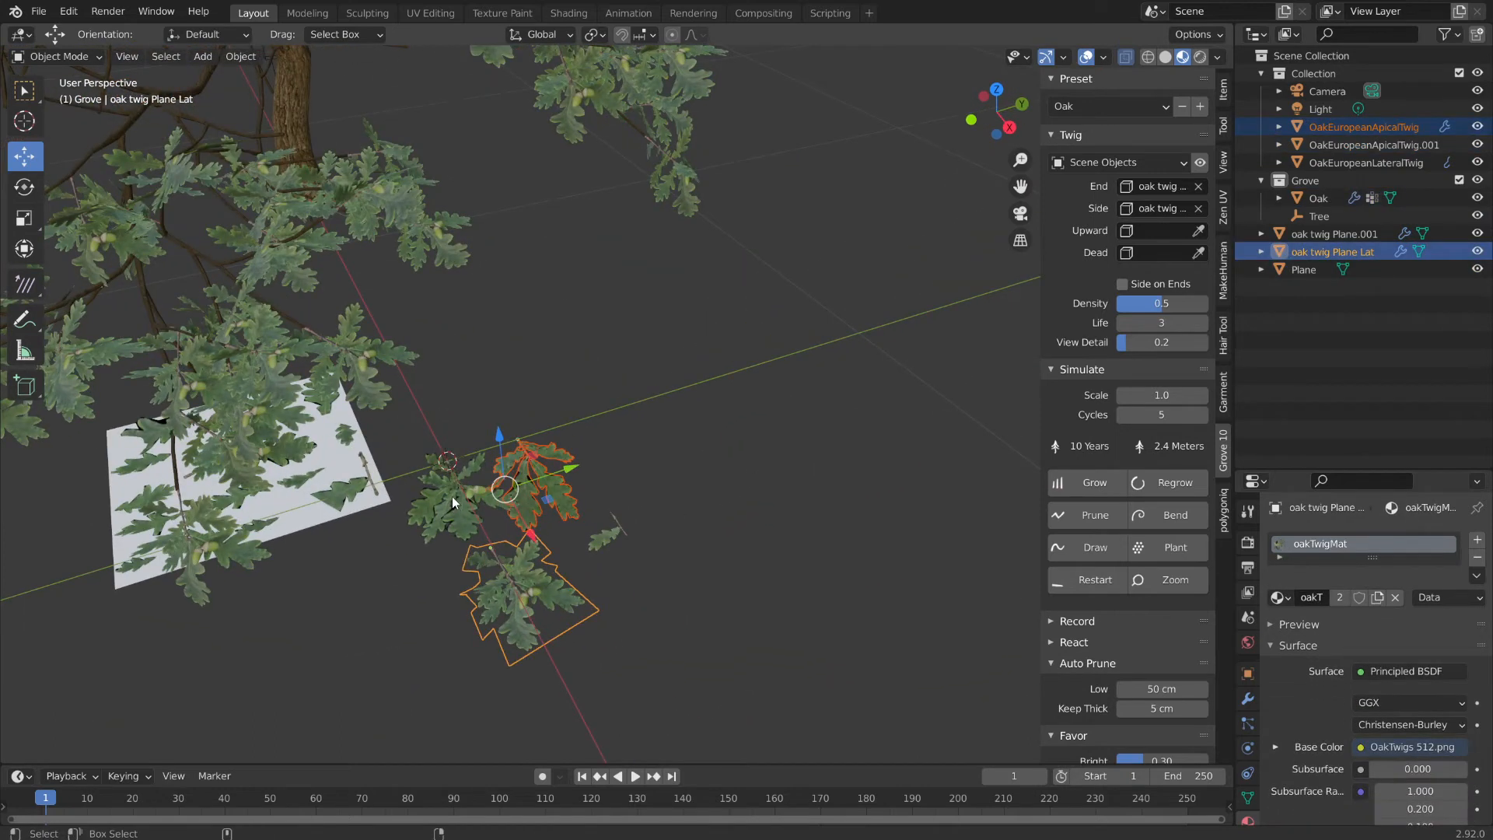
left_click(607, 534, "shift")
left_click(449, 540, "shift")
left_click(358, 489, "shift")
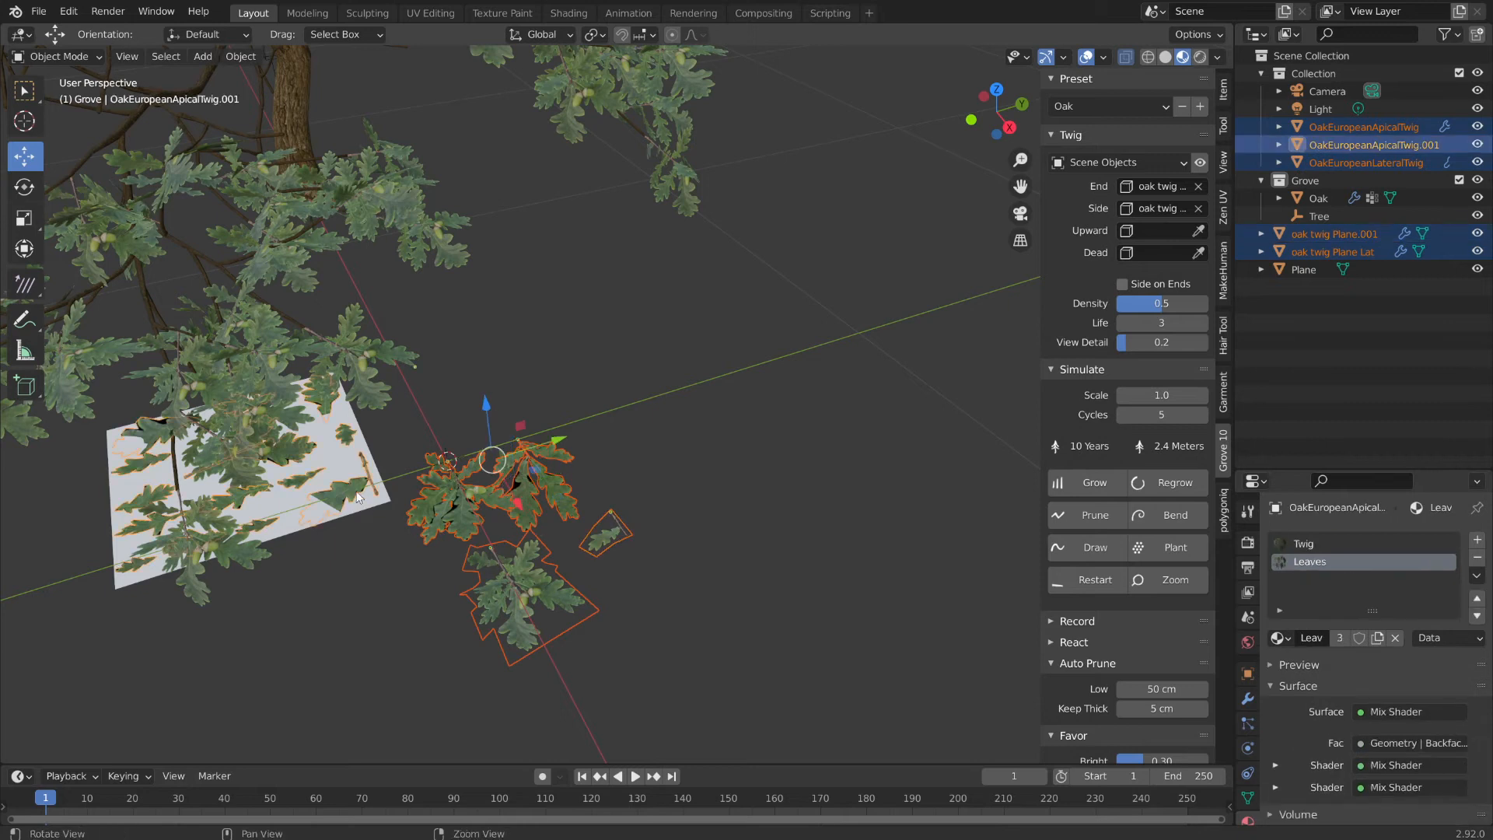
left_click_drag(359, 490, 479, 516, "alt")
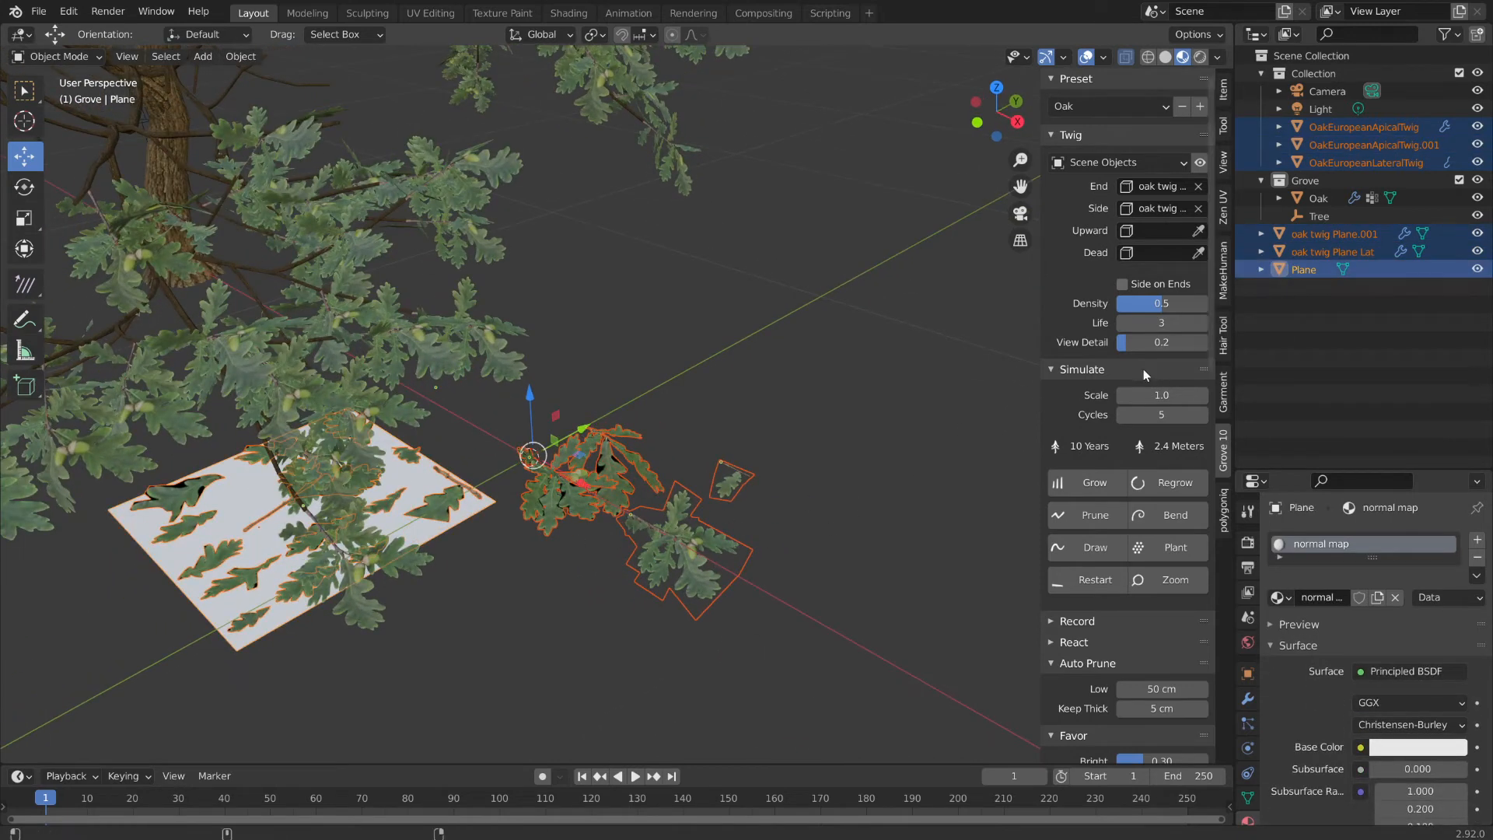
- Move the selected twig objects and Plane into a new collection named setup, and exclude that collection from the view layer
right_click(645, 515)
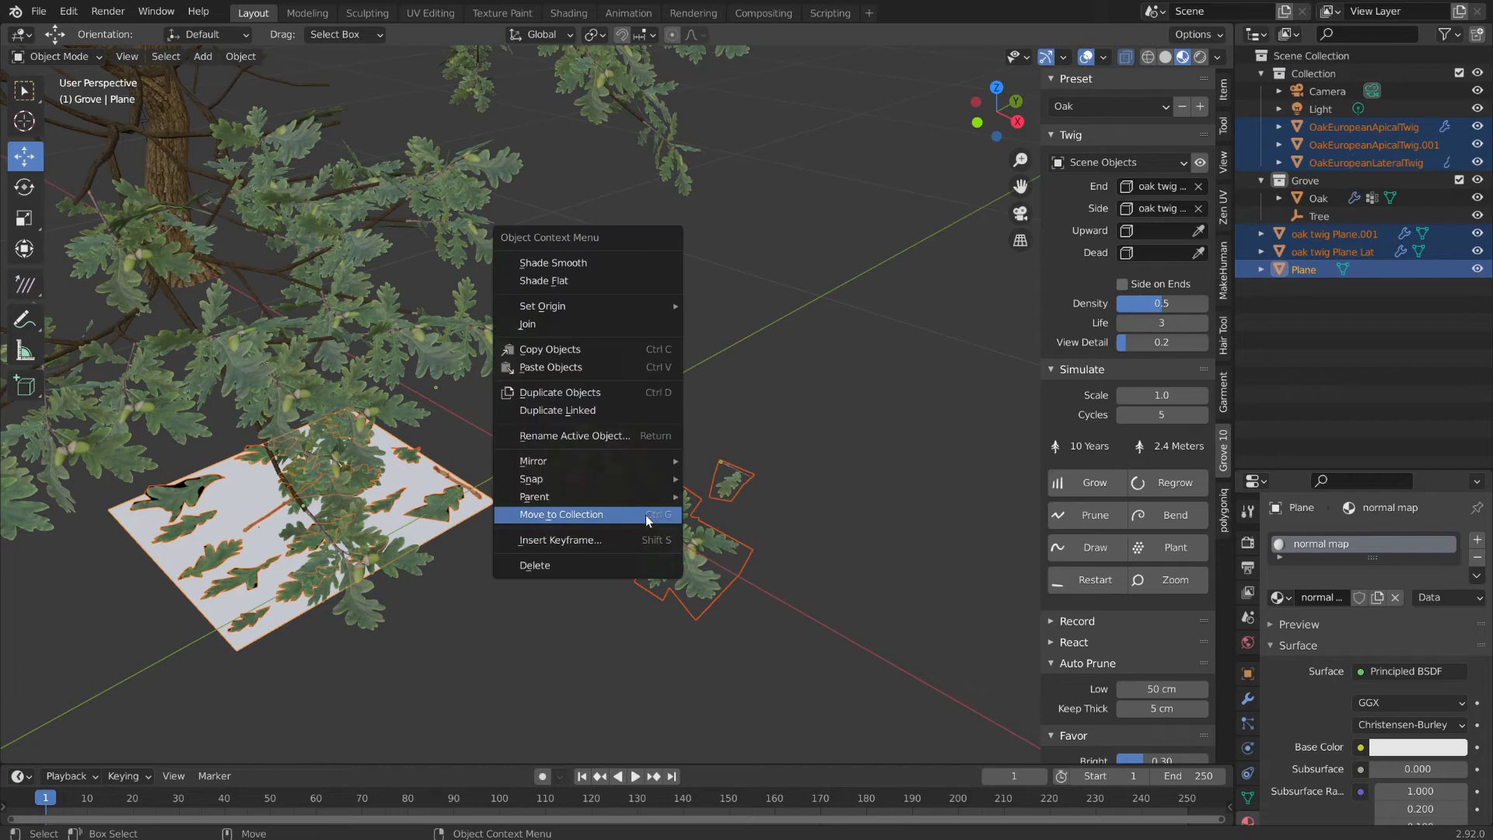
left_click(568, 513)
left_click(497, 514)
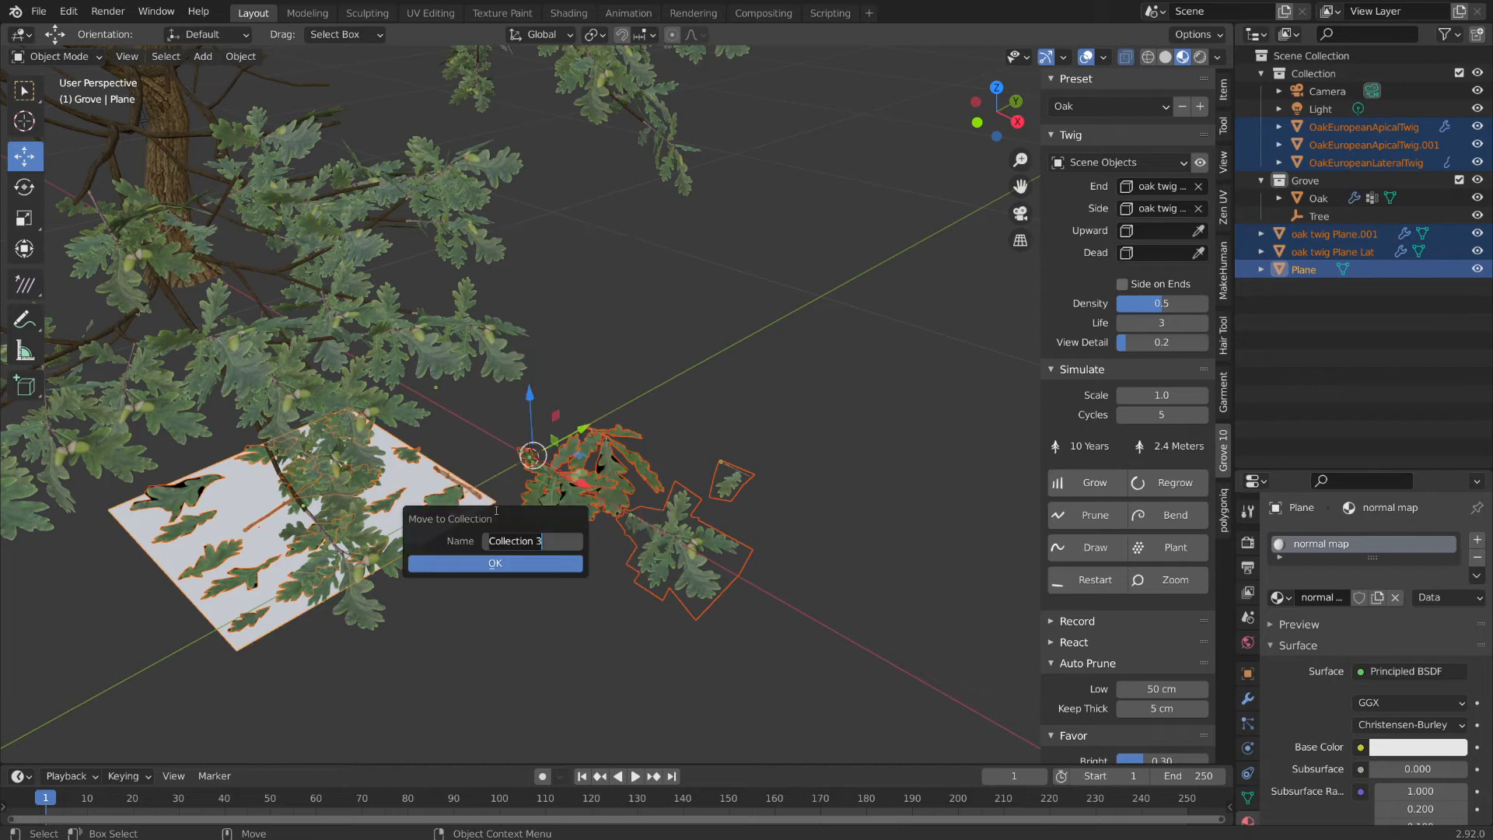
type("setup")
key("Return")
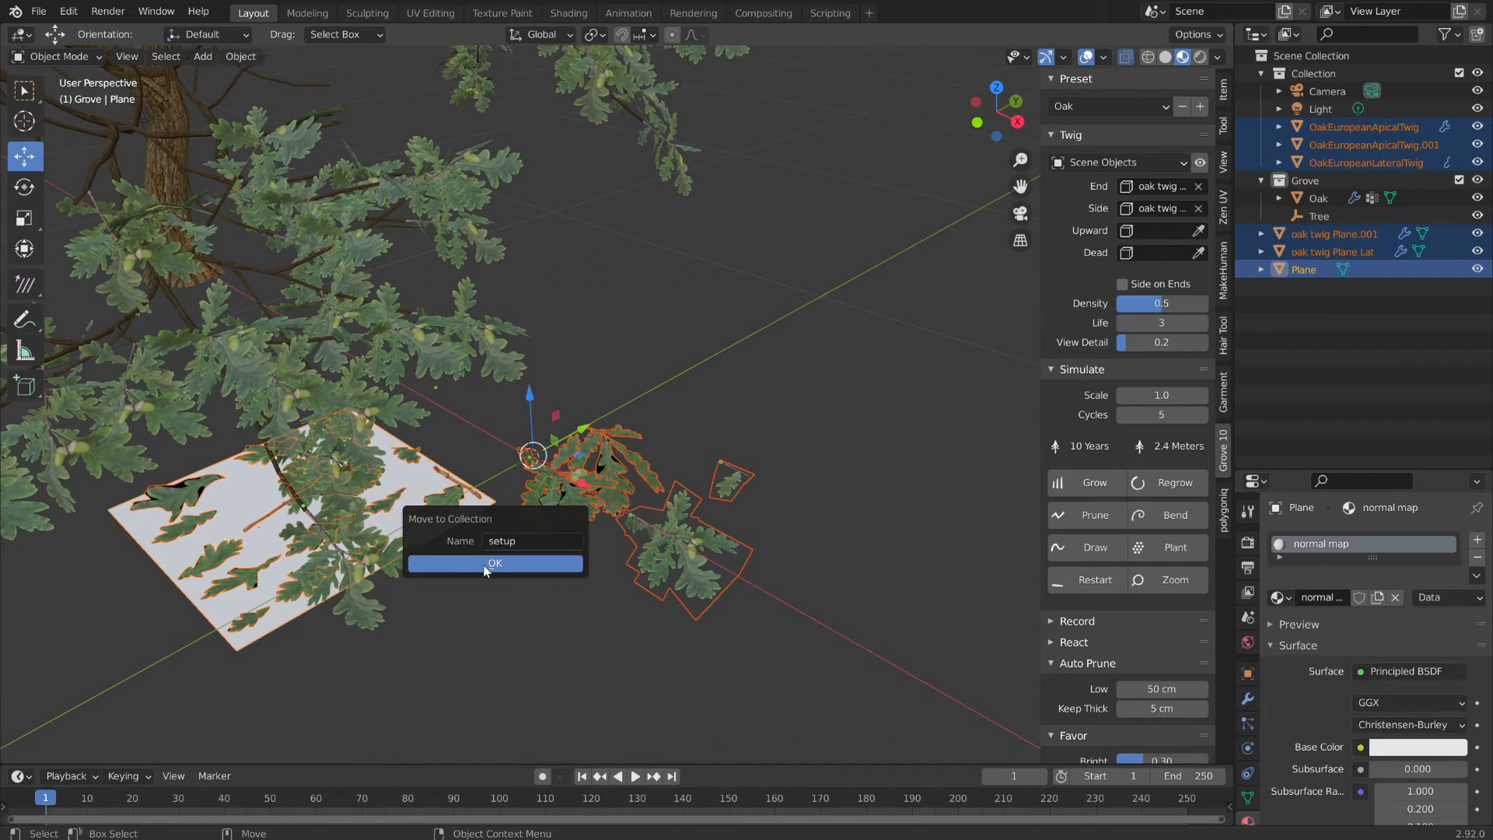
left_click(412, 563)
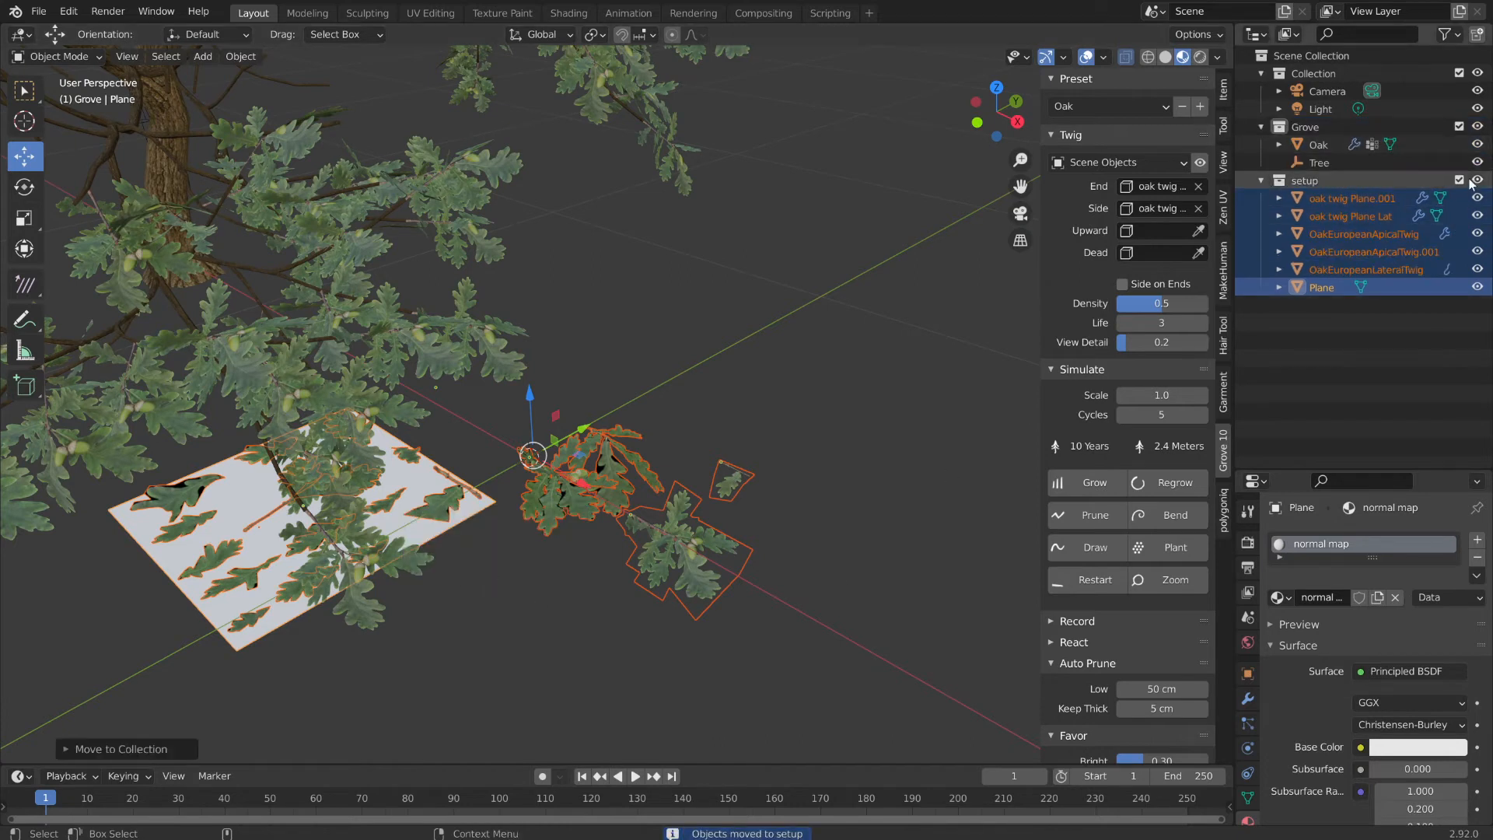
left_click(1459, 181)
- Turn on the scene statistics overlay in the viewport with the oak in view
middle_click_drag(669, 420, 827, 455)
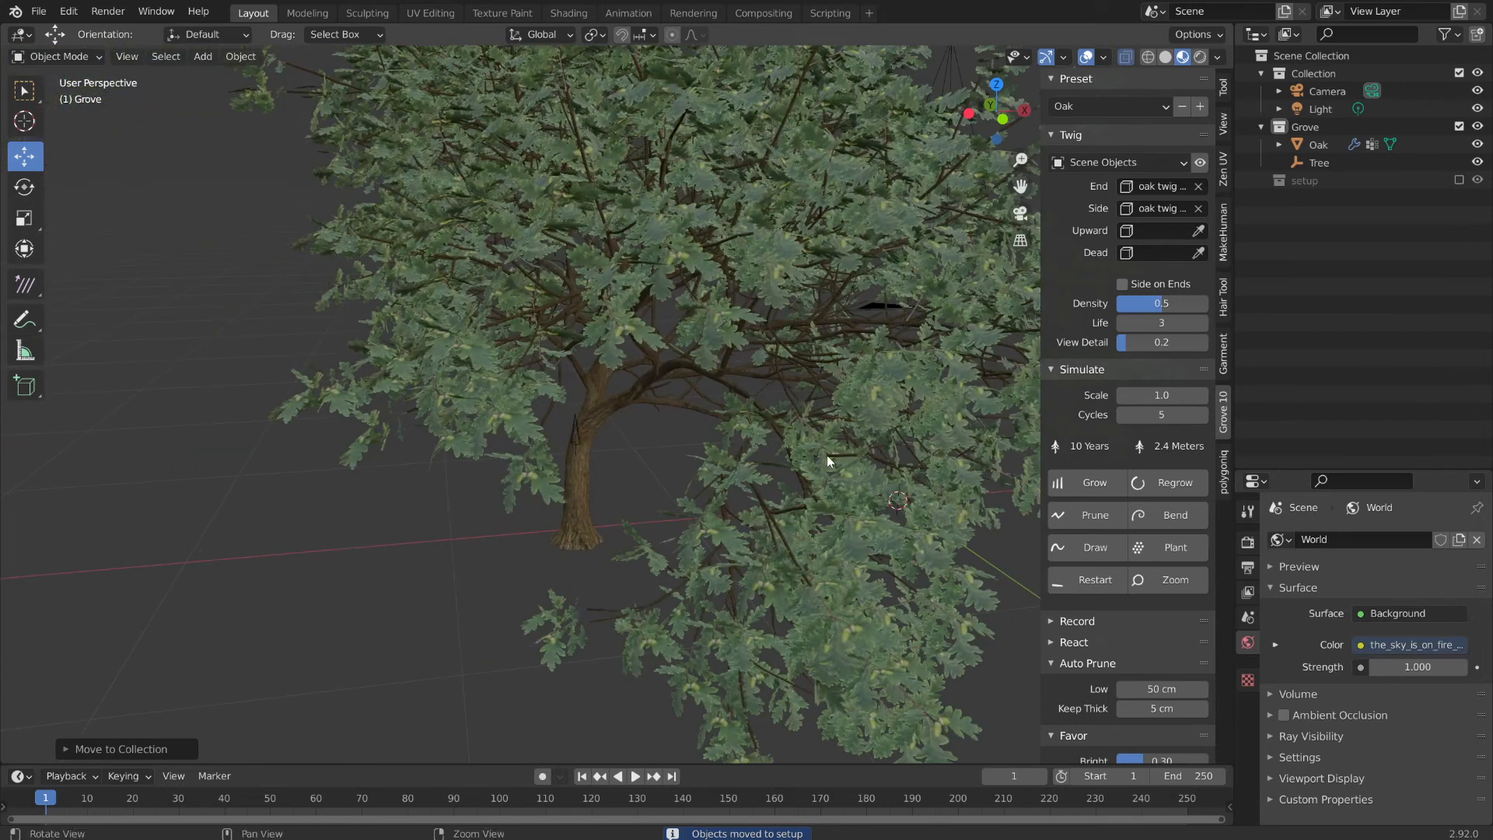
left_click(1104, 57)
left_click(994, 200)
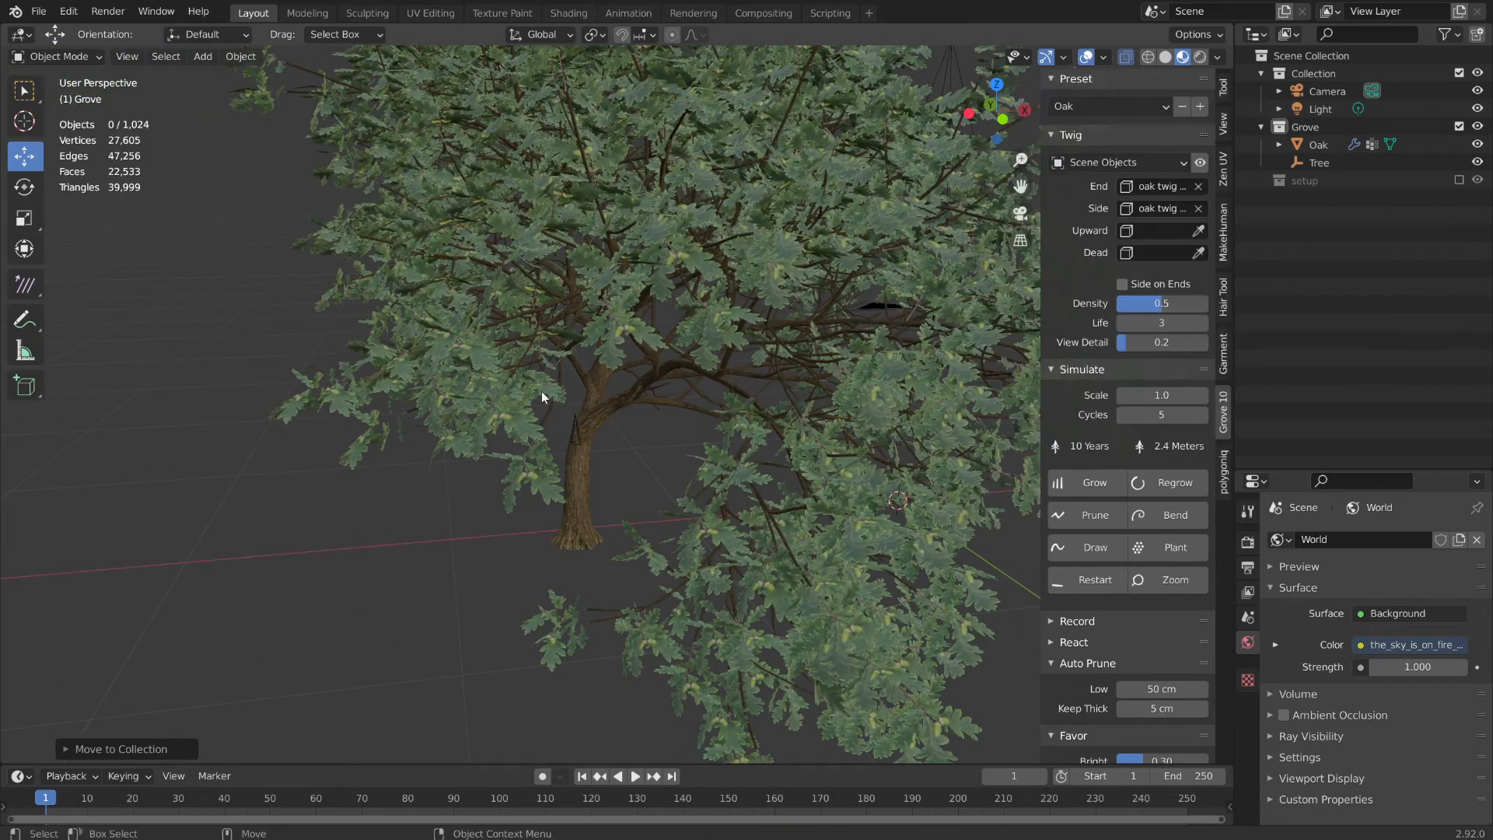
- Examine the oak's crown, trunk and hanging branches from several sides, along with its geometry statistics
scroll(541, 390, "down", 4)
middle_click_drag(669, 397, 1018, 376)
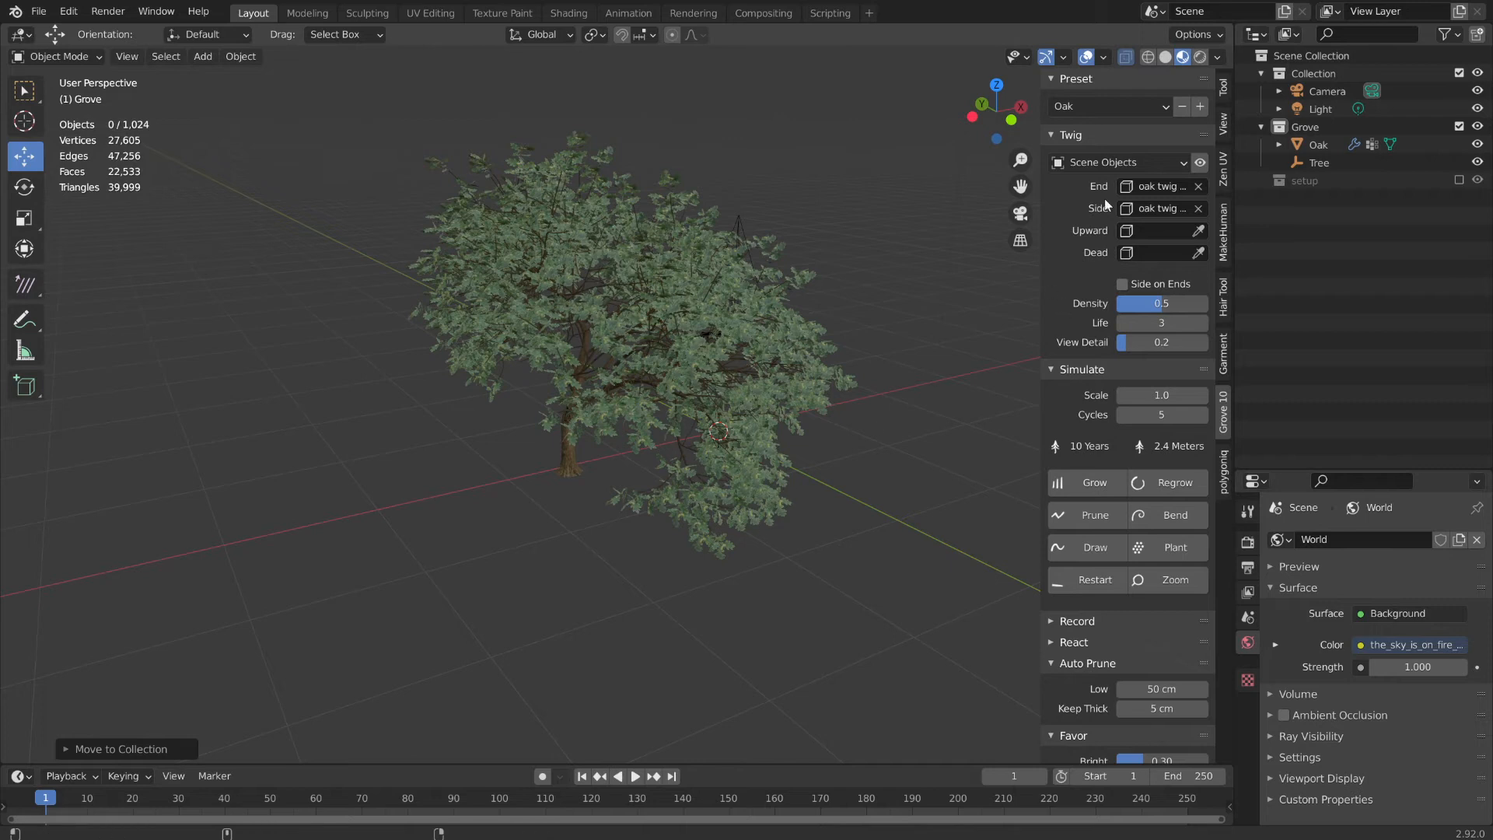
middle_click_drag(665, 428, 766, 401)
scroll(712, 399, "up", 6)
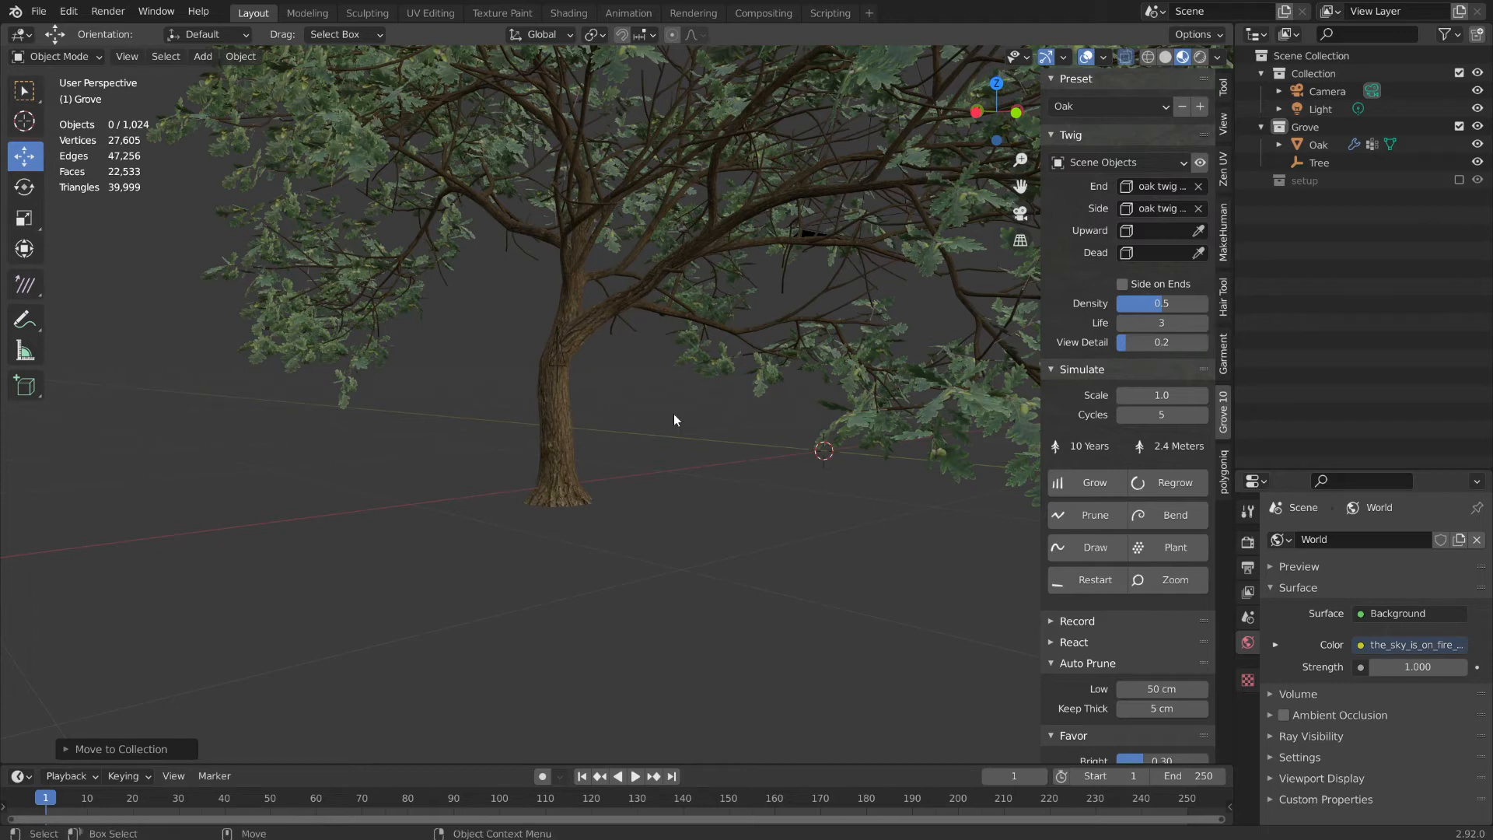
middle_click_drag(603, 376, 862, 434)
scroll(852, 415, "up", 3)
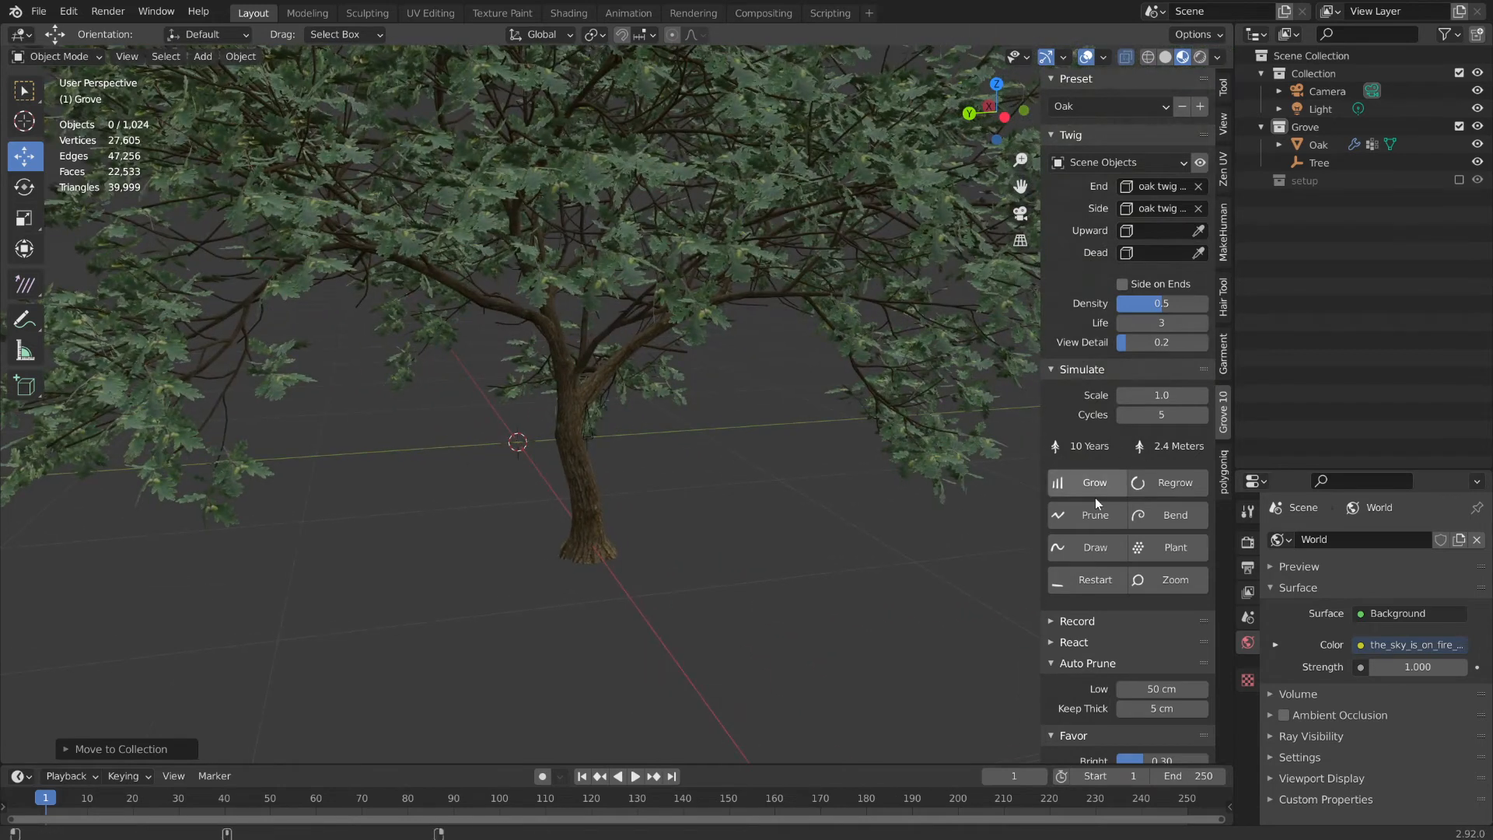
scroll(608, 476, "down", 3)
middle_click_drag(608, 476, 447, 498)
scroll(647, 426, "up", 4)
middle_click_drag(689, 430, 789, 338)
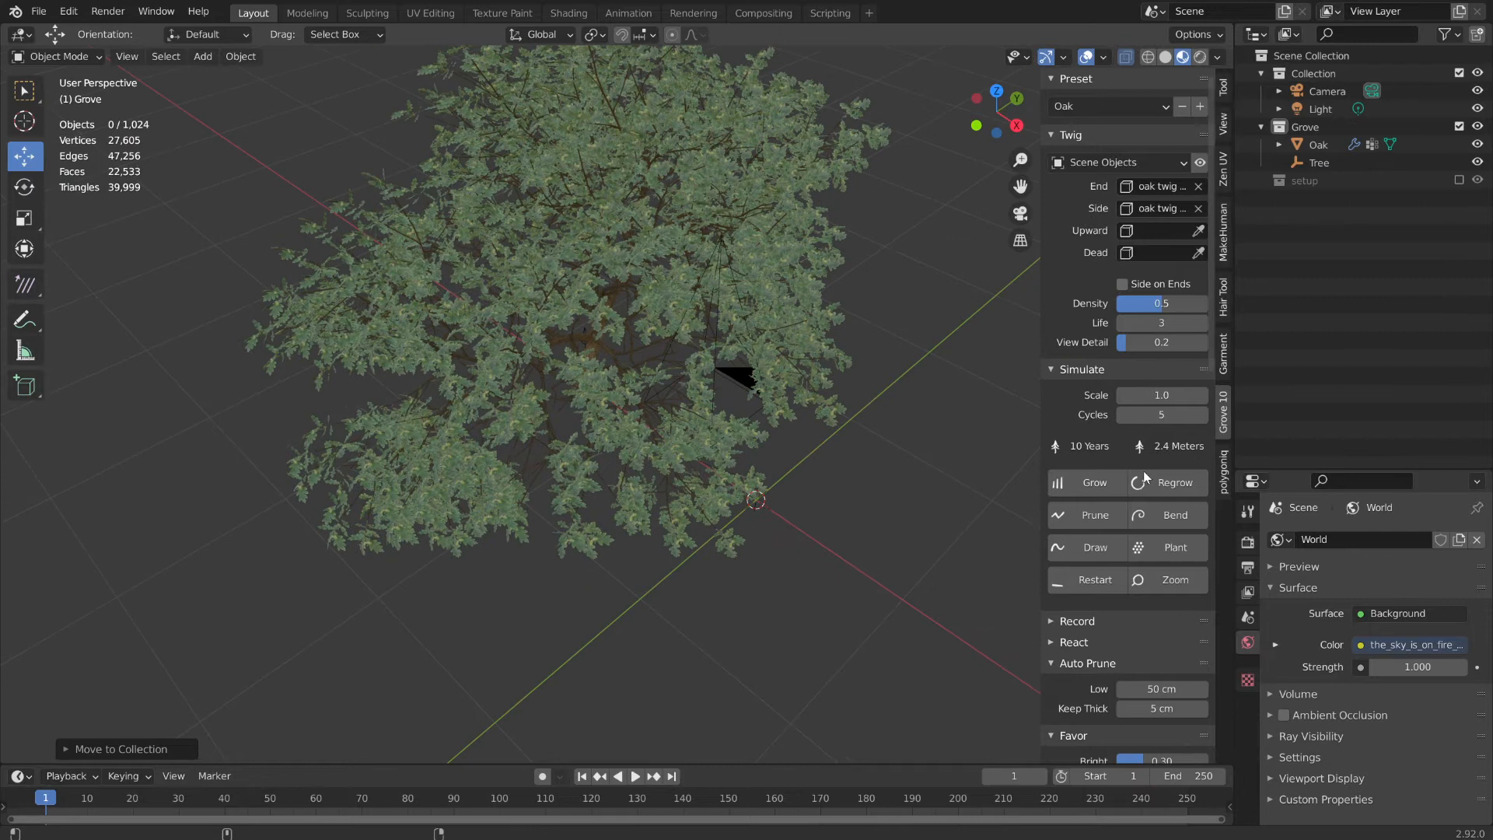
- Grow the oak by 5 more cycles and view the whole enlarged crown
left_click(1081, 486)
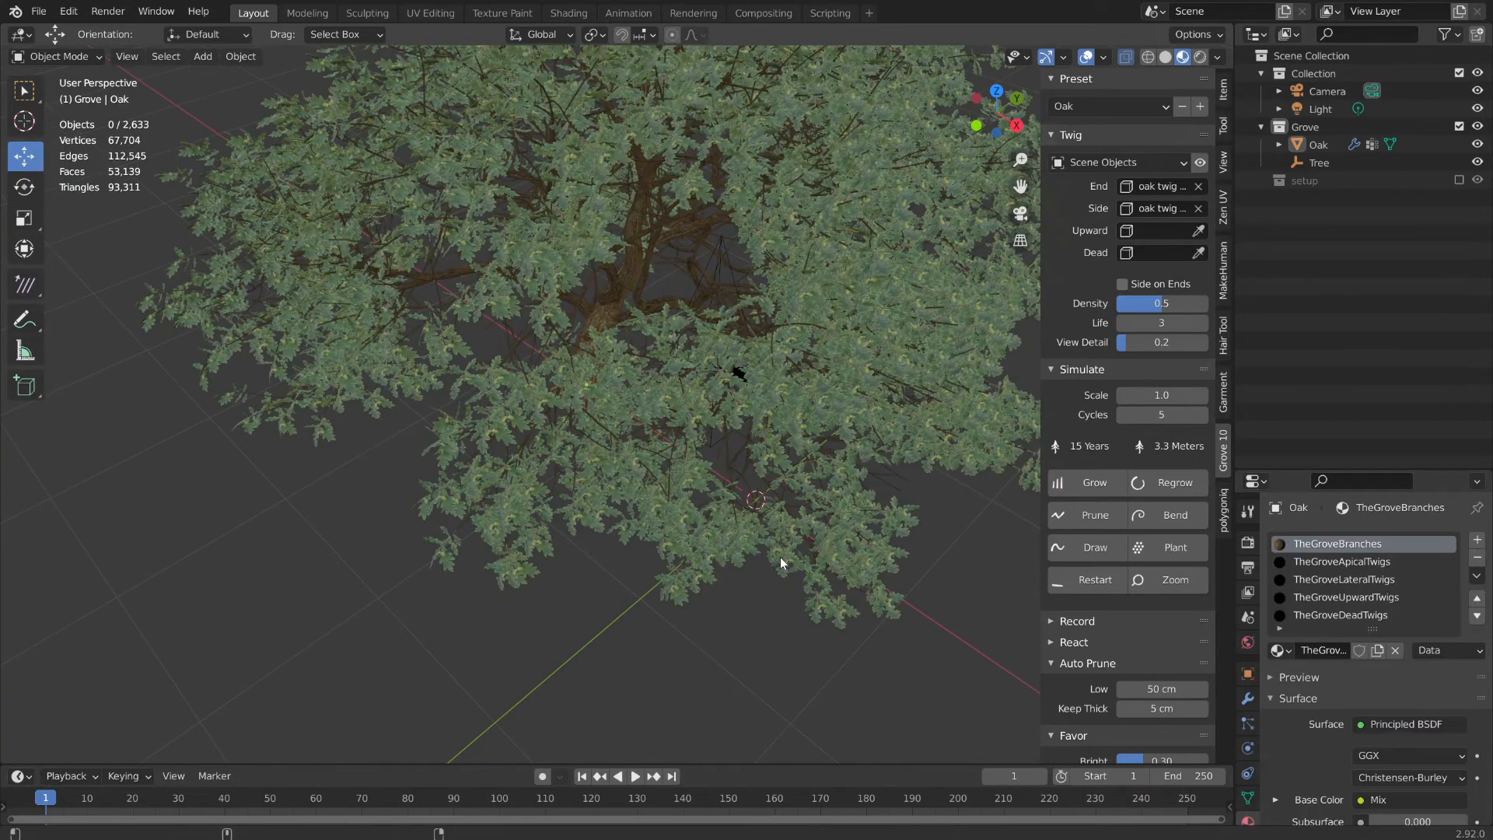
scroll(781, 557, "down", 3)
middle_click_drag(798, 532, 692, 525)
middle_click_drag(743, 525, 623, 487)
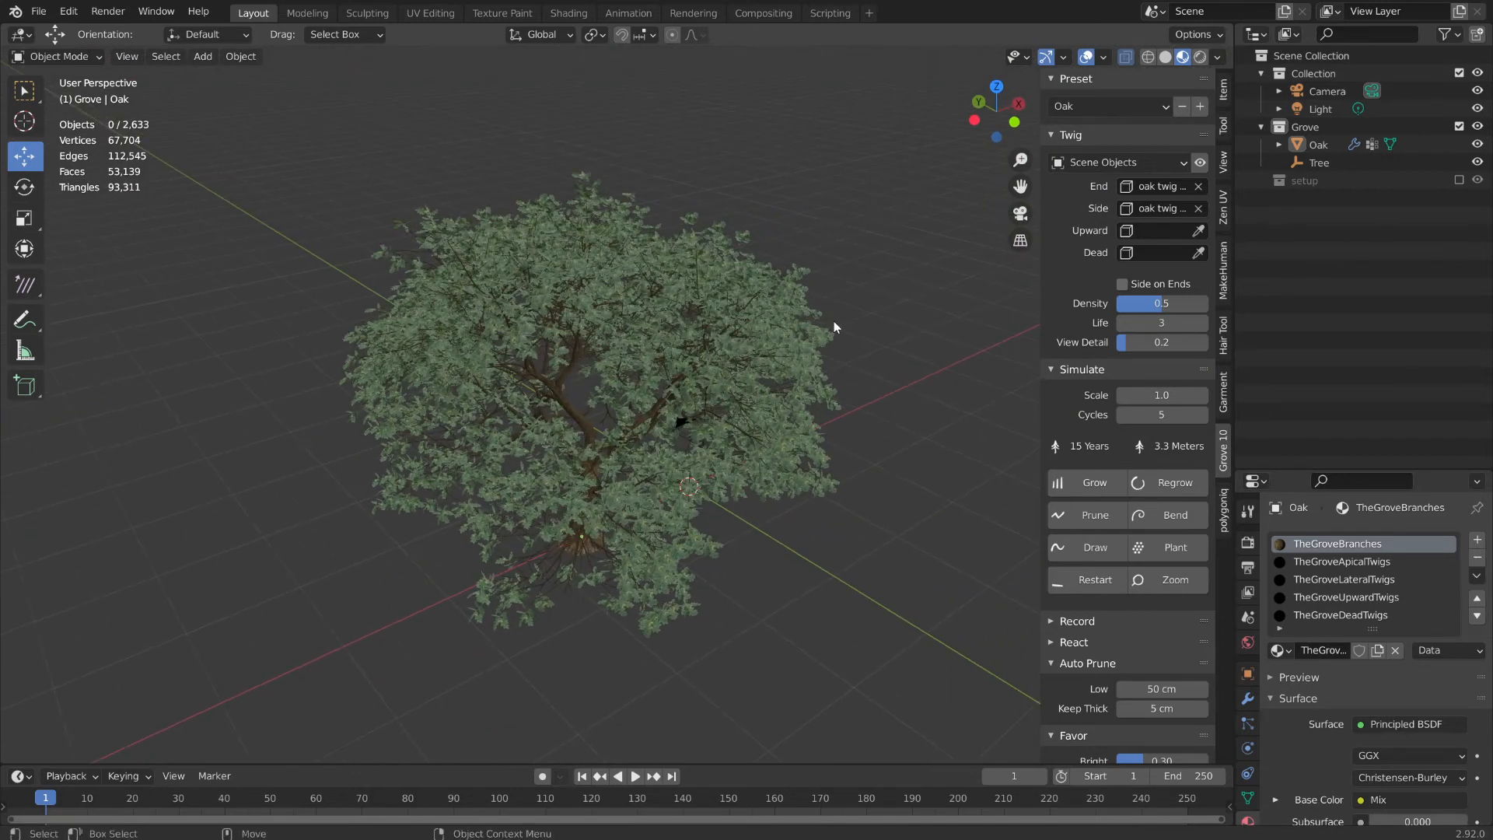
- Switch the viewport to rendered shading, resume the paused render and check the rendered oak
left_click(1200, 58)
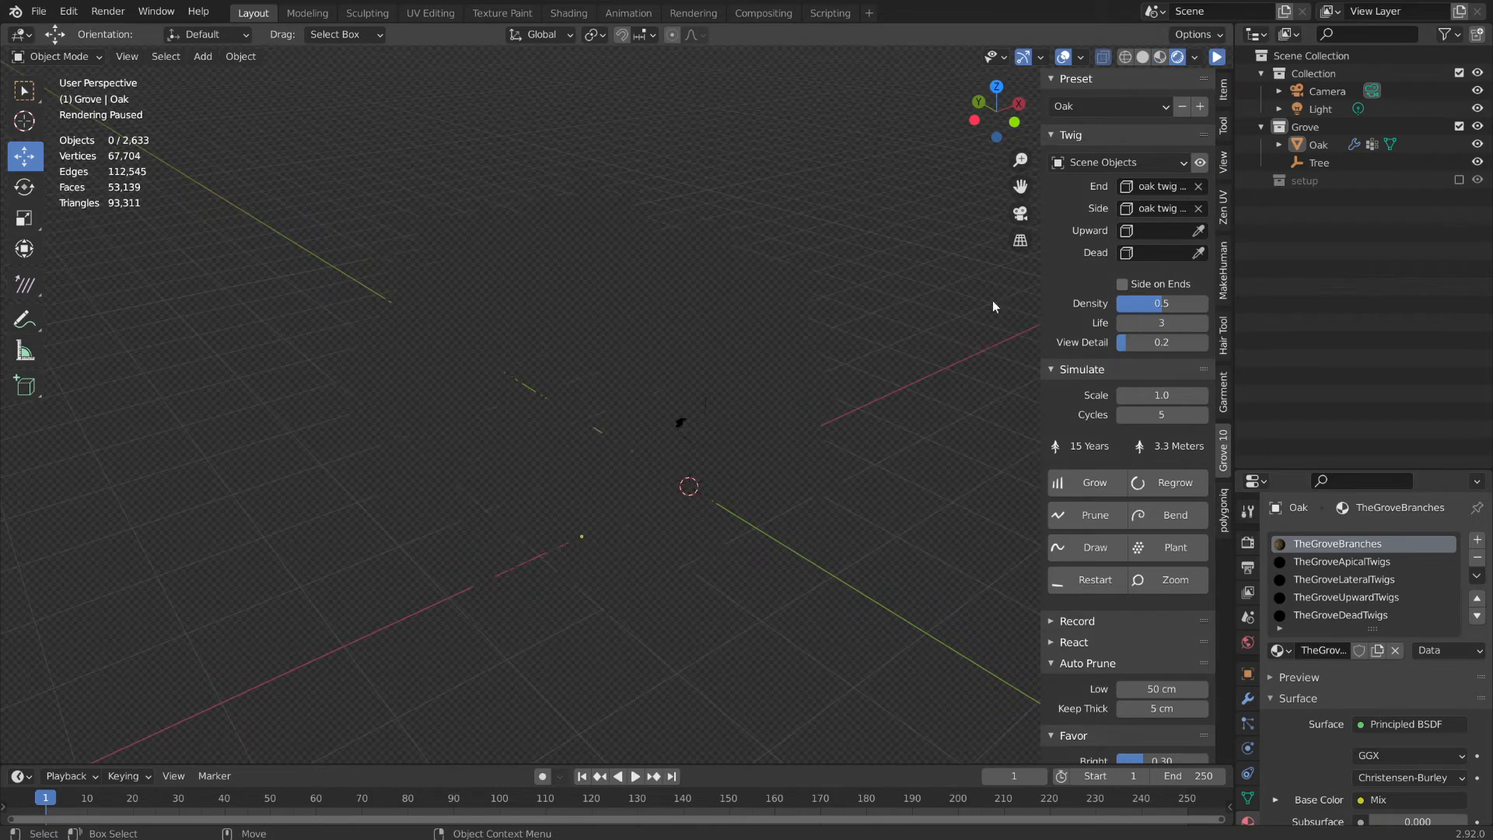
left_click(1217, 57)
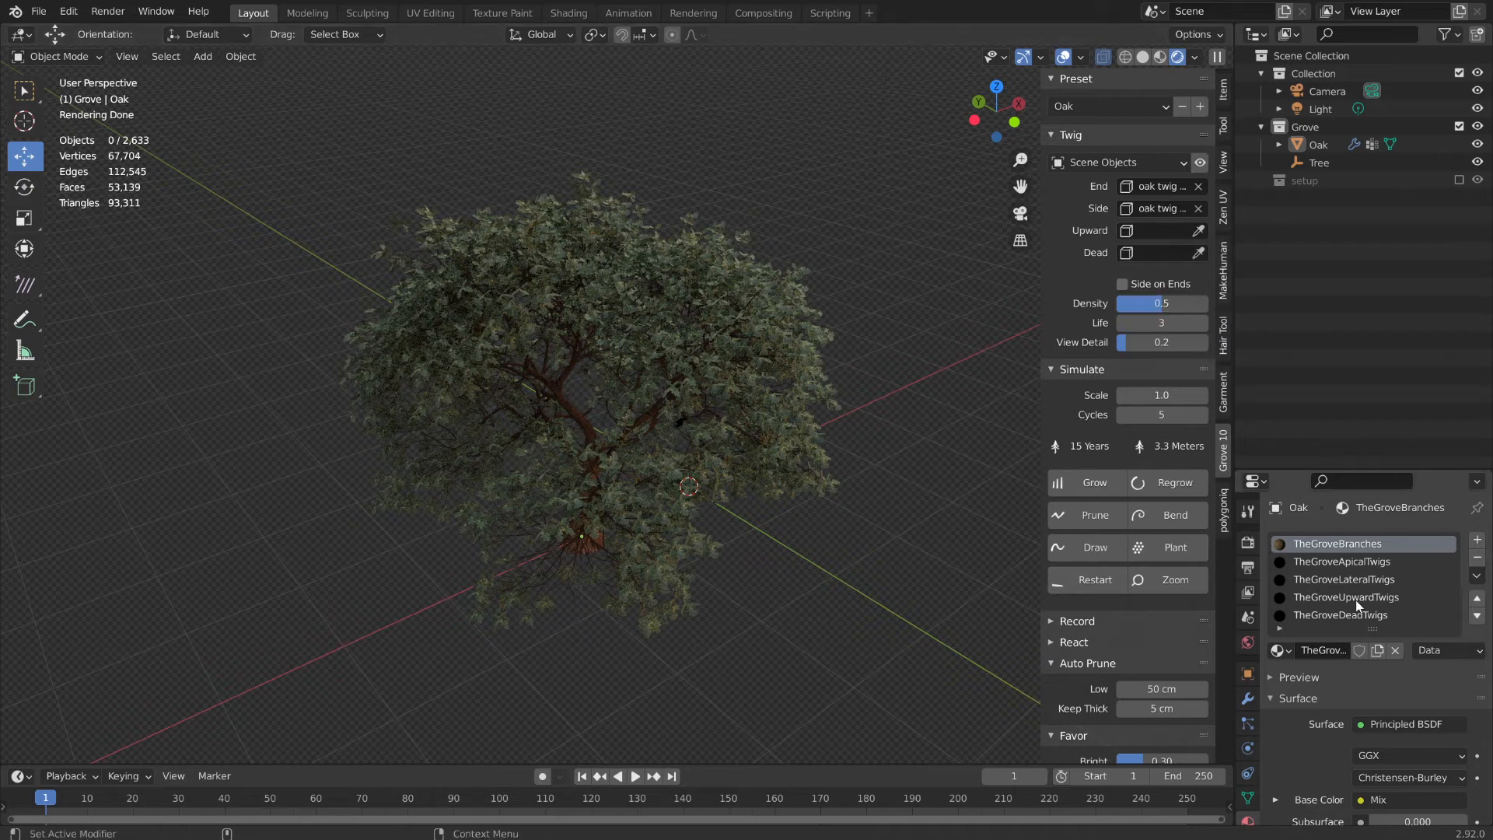
scroll(686, 447, "up", 4)
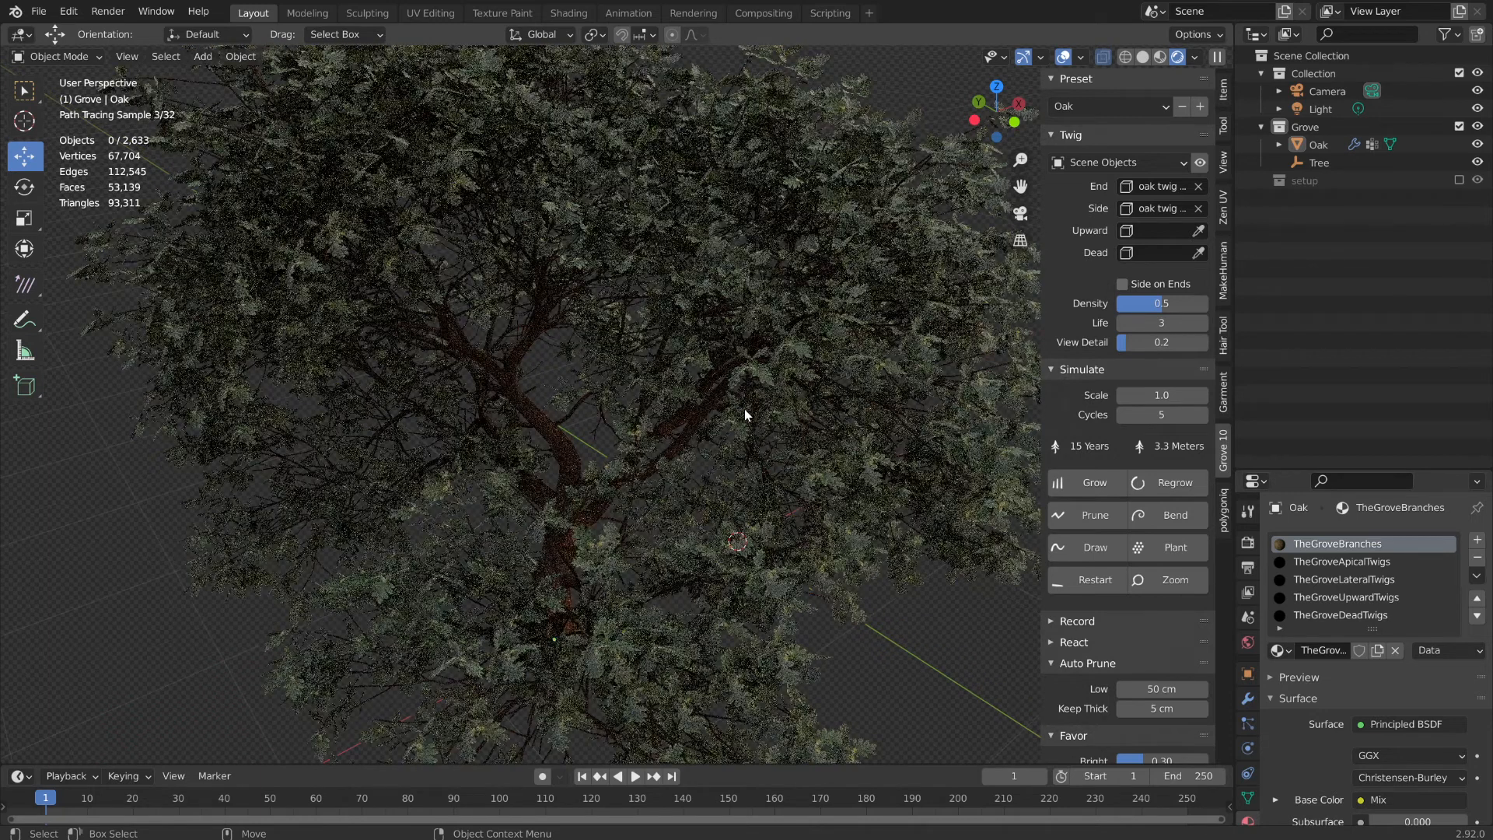
scroll(746, 410, "down", 4)
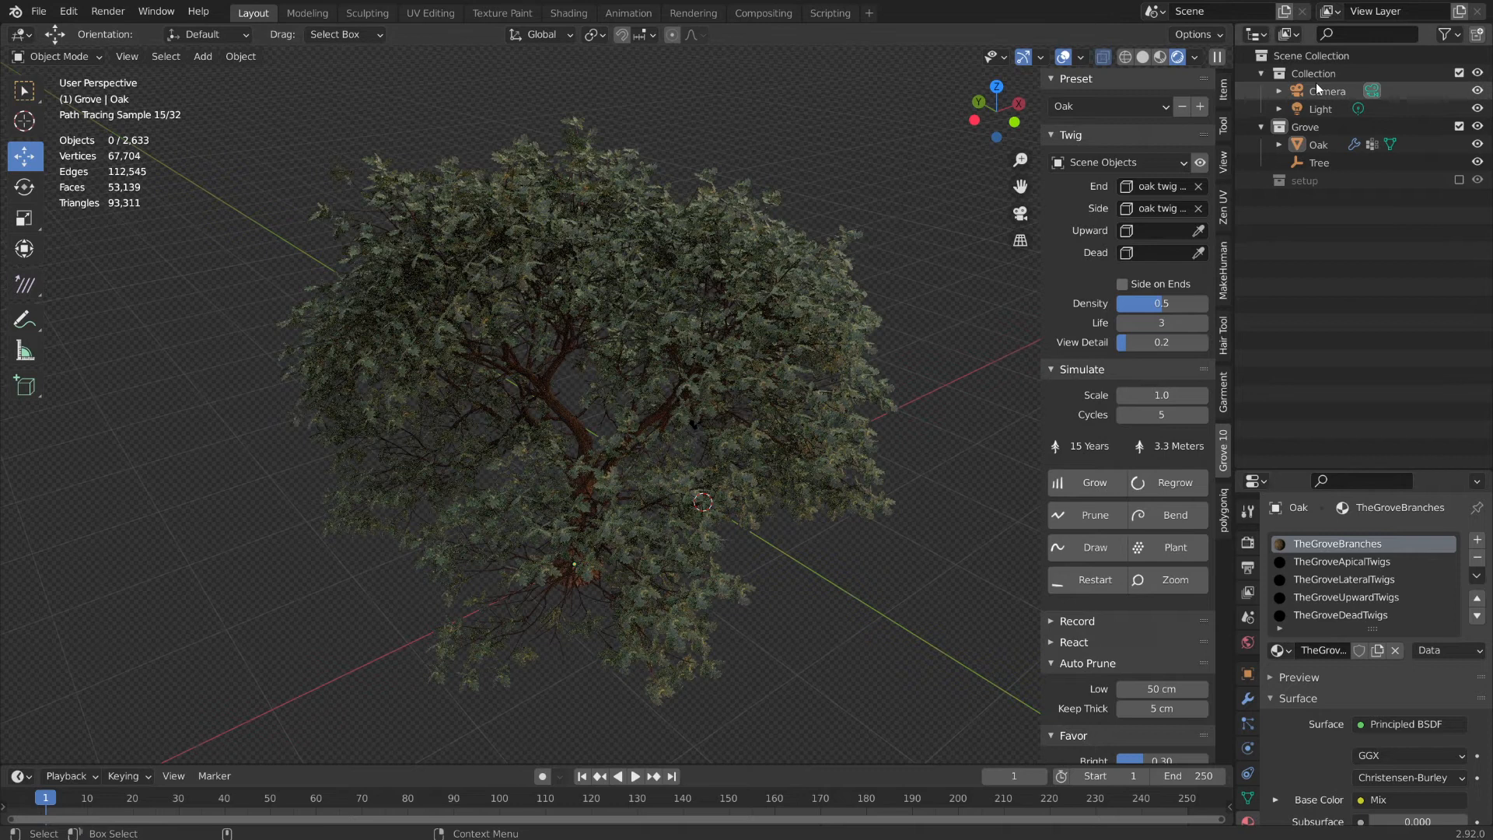
- Change the scene's Light to a Sun light with a strength of 2
left_click(1320, 109)
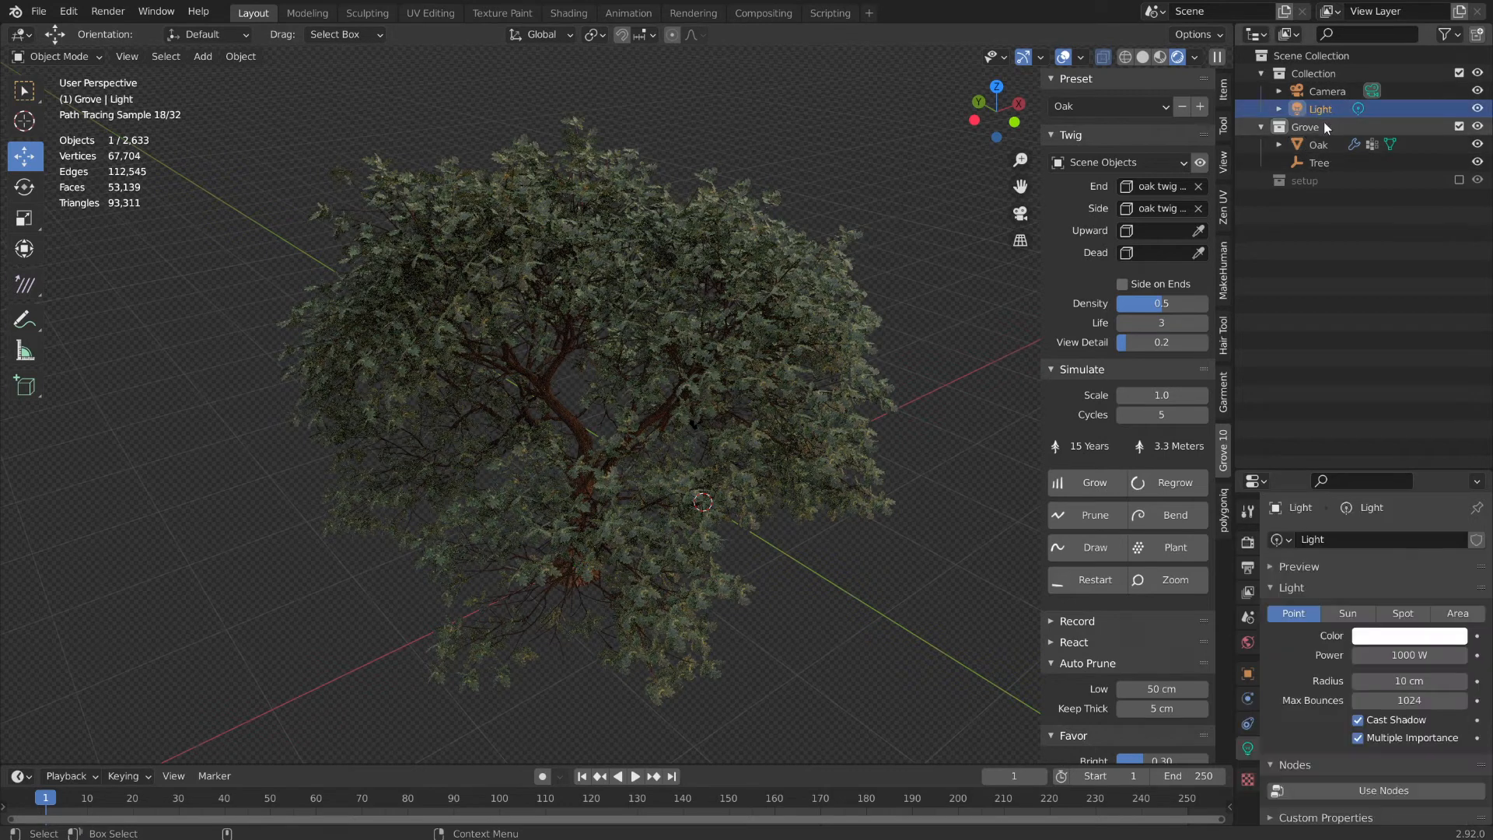
left_click(1350, 619)
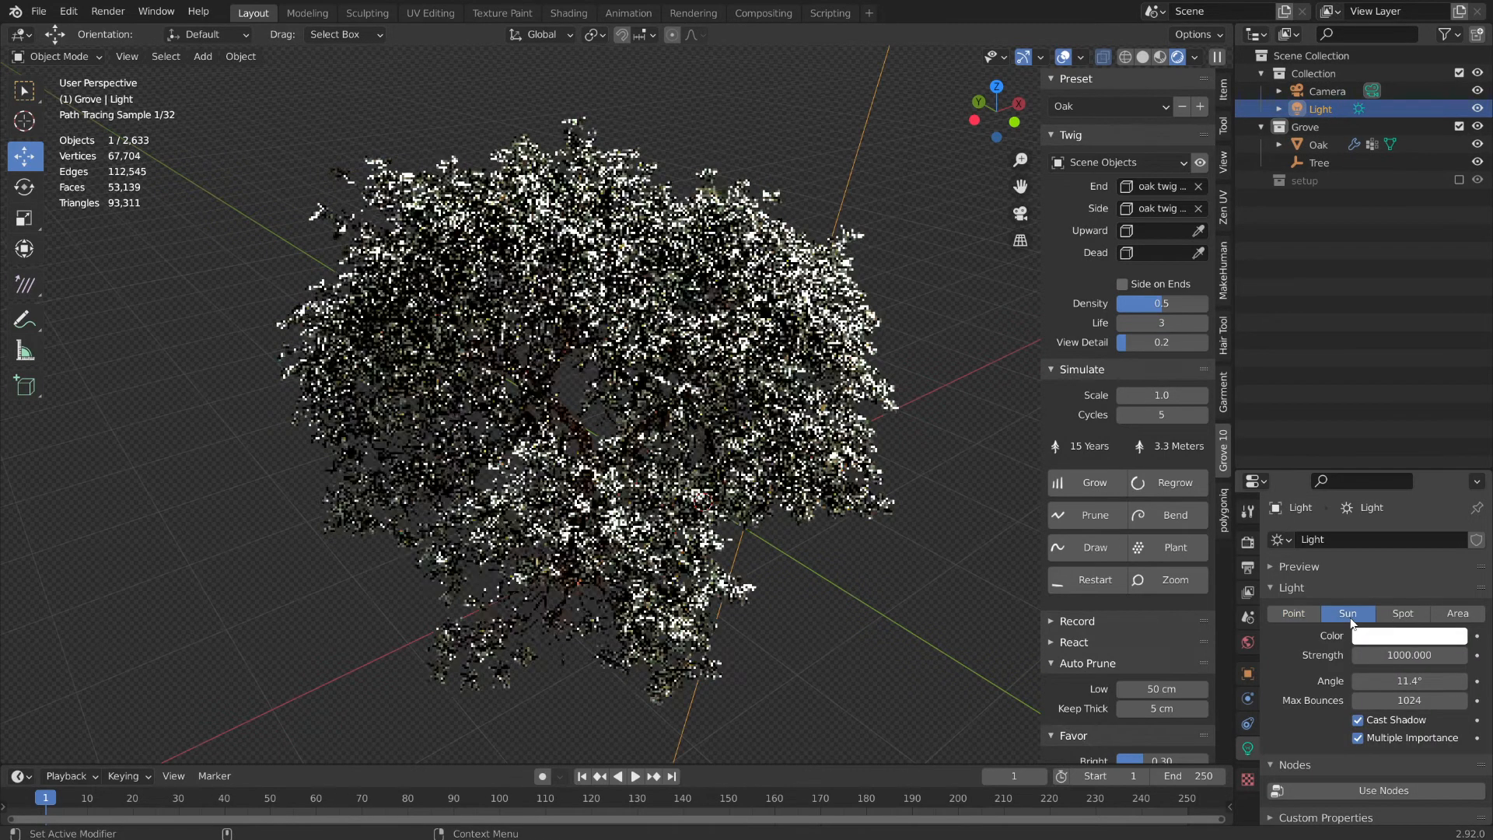
left_click(1416, 655)
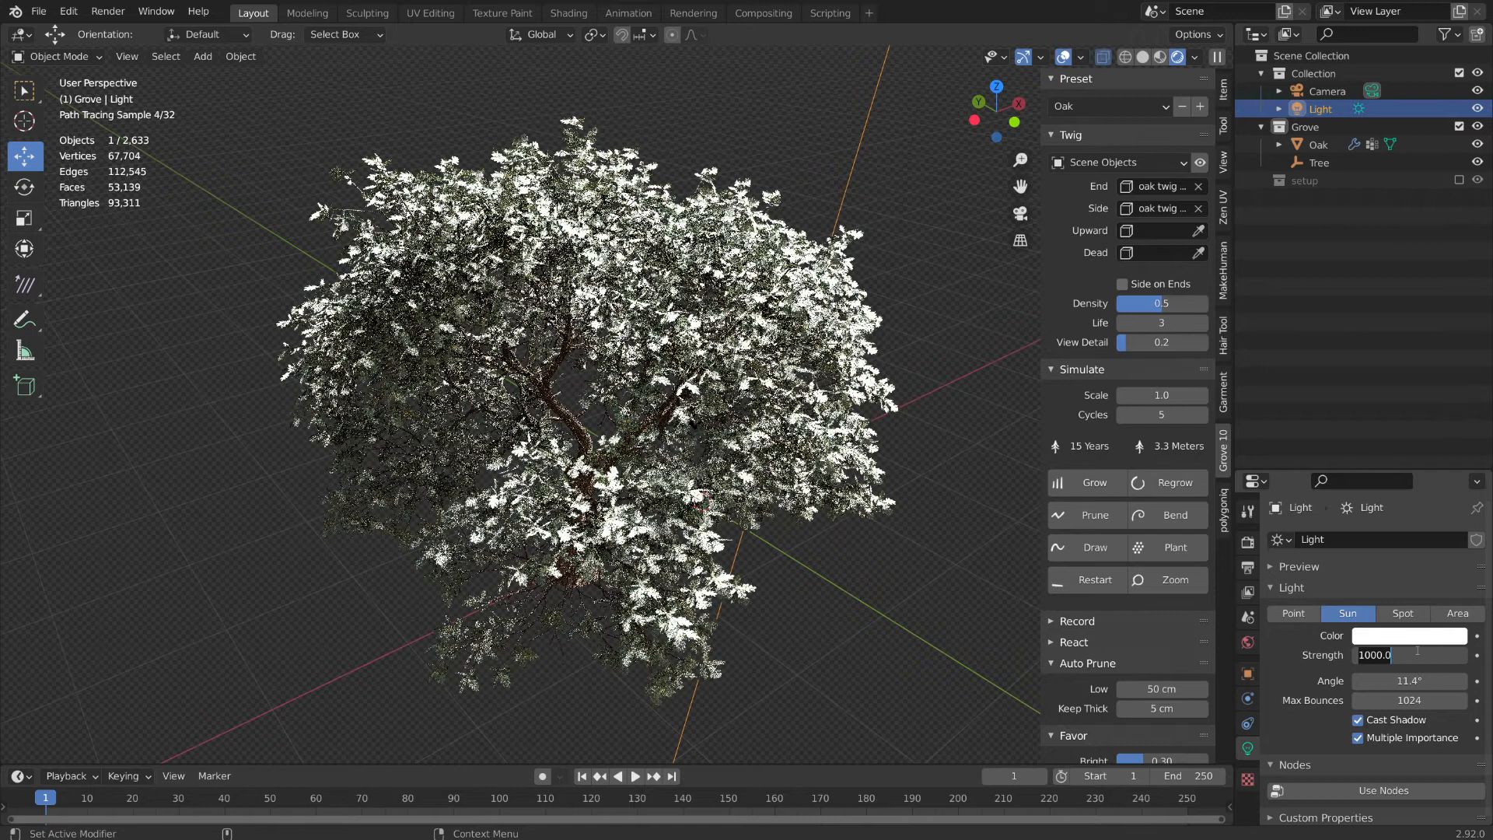
type("2")
key("Return")
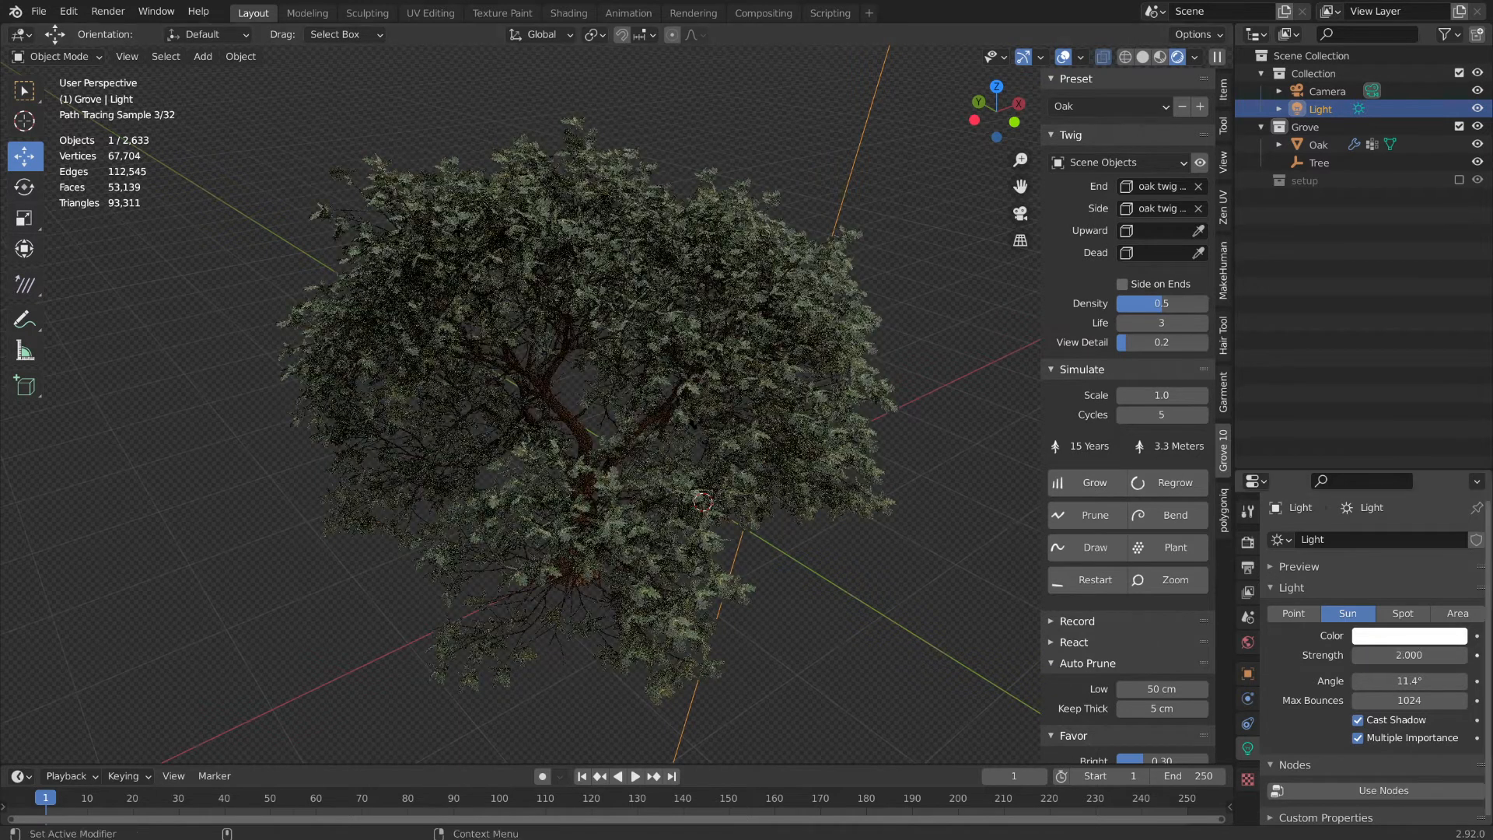
middle_click_drag(968, 605, 689, 623)
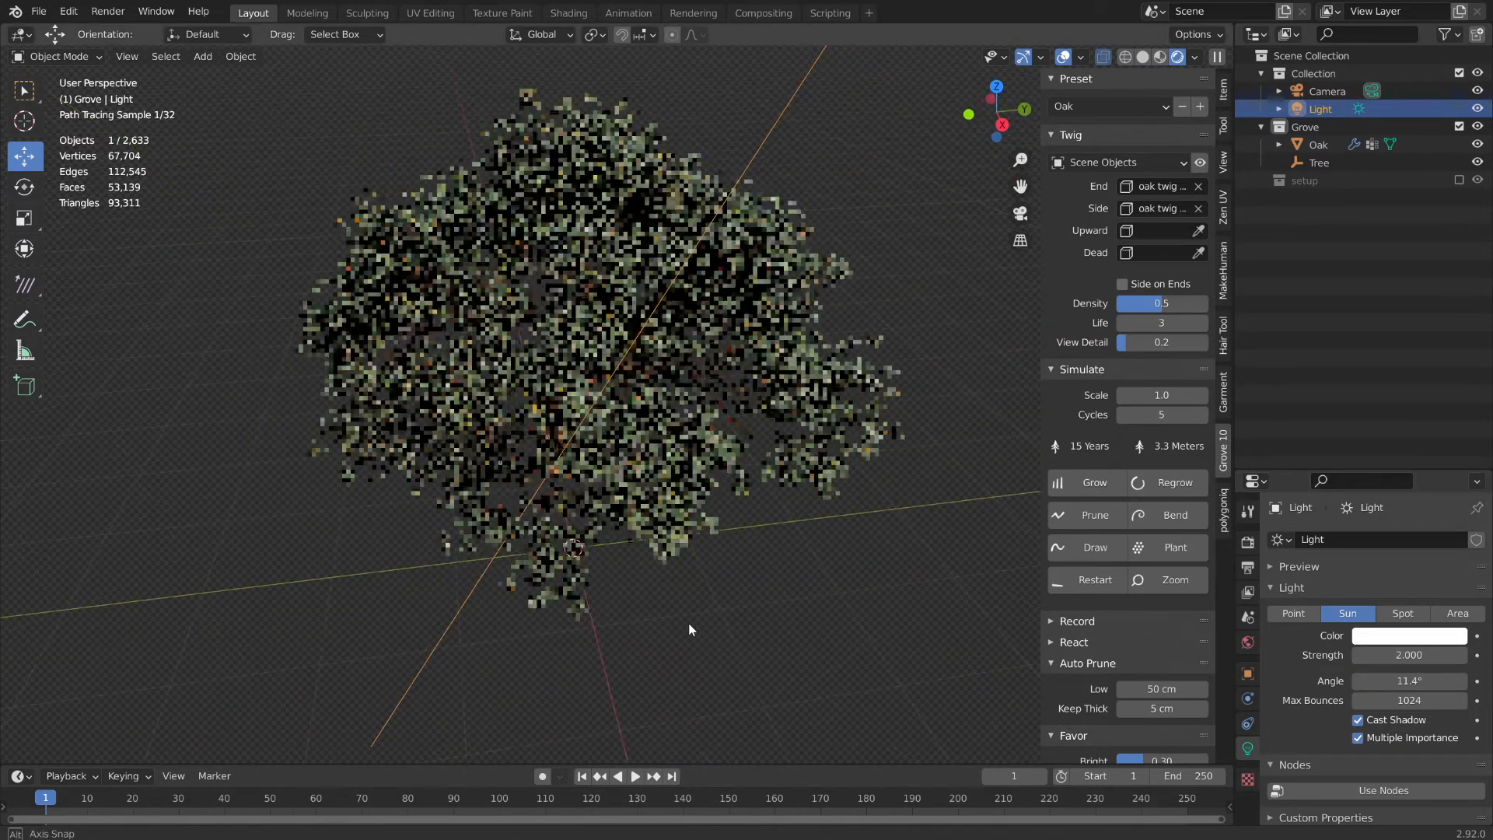
- Inspect the sun-lit rendered oak up close and from a distance, and switch the viewport to material preview shading
middle_click_drag(760, 527, 768, 567)
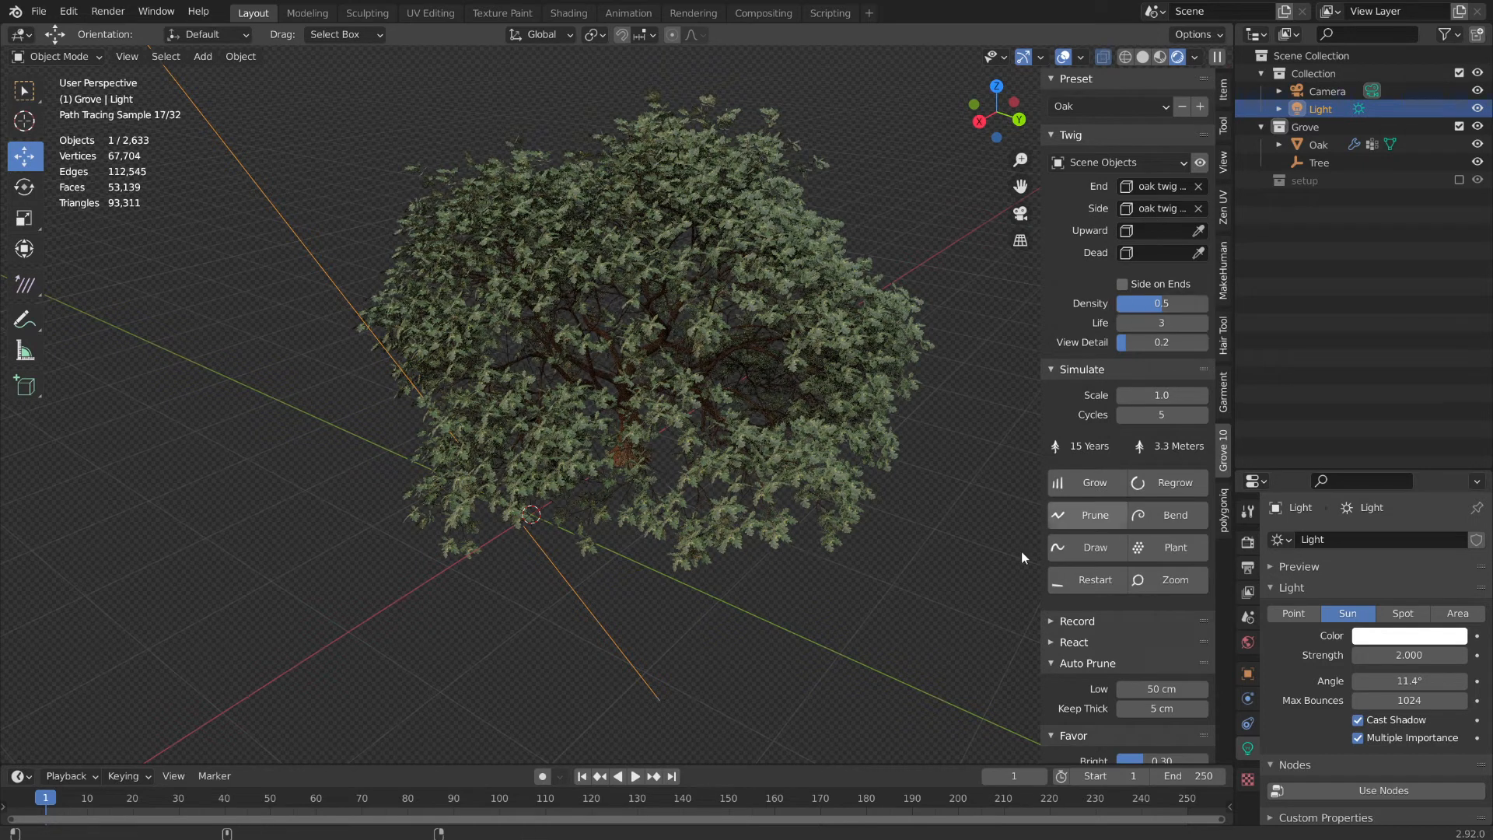
mouse_move(437, 437)
middle_mouse_down()
mouse_move(394, 458)
mouse_move(557, 417)
middle_mouse_up()
scroll(557, 417, "up", 5)
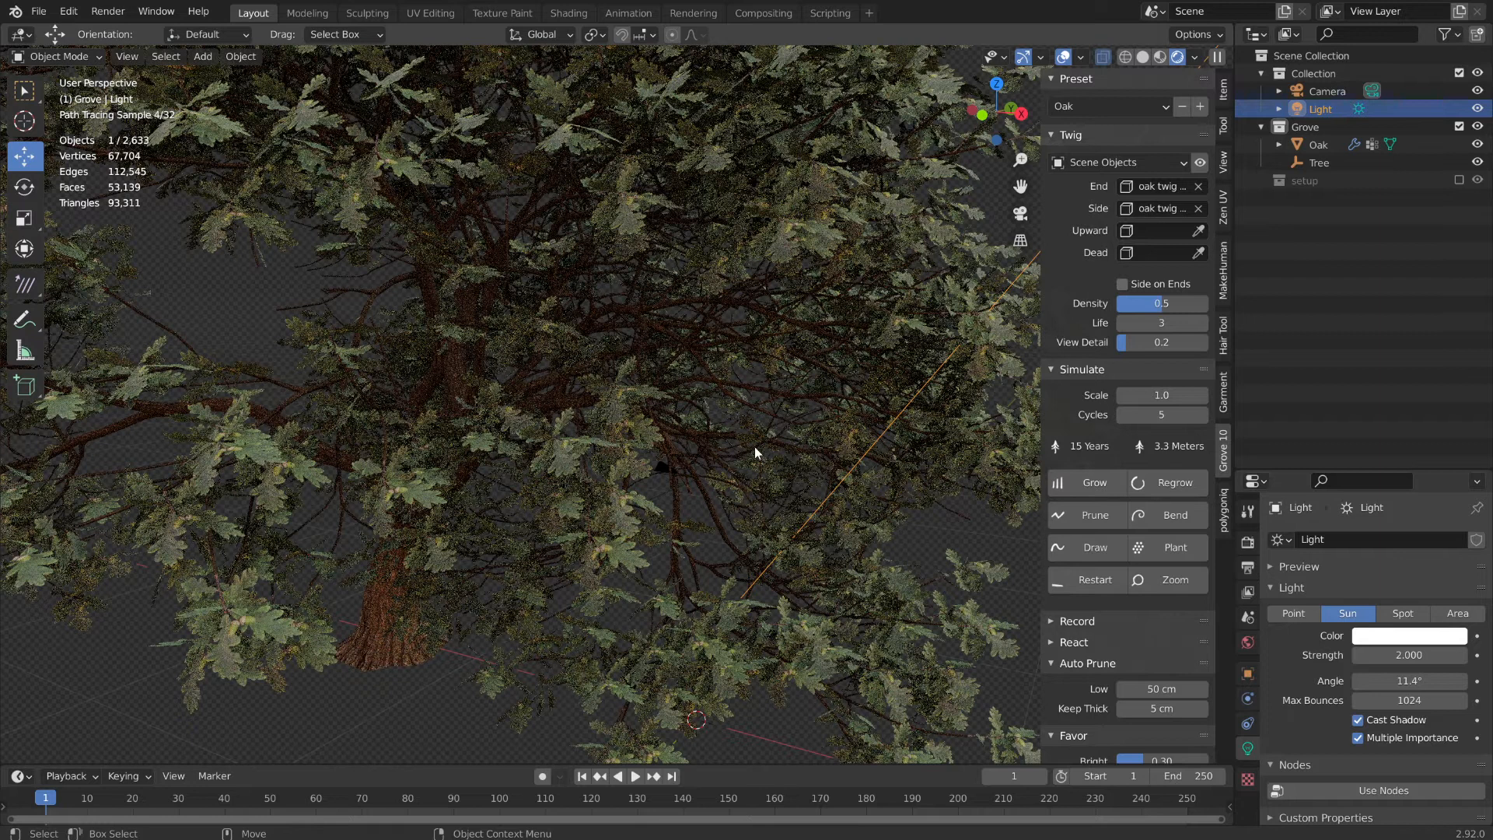
scroll(763, 419, "down", 5)
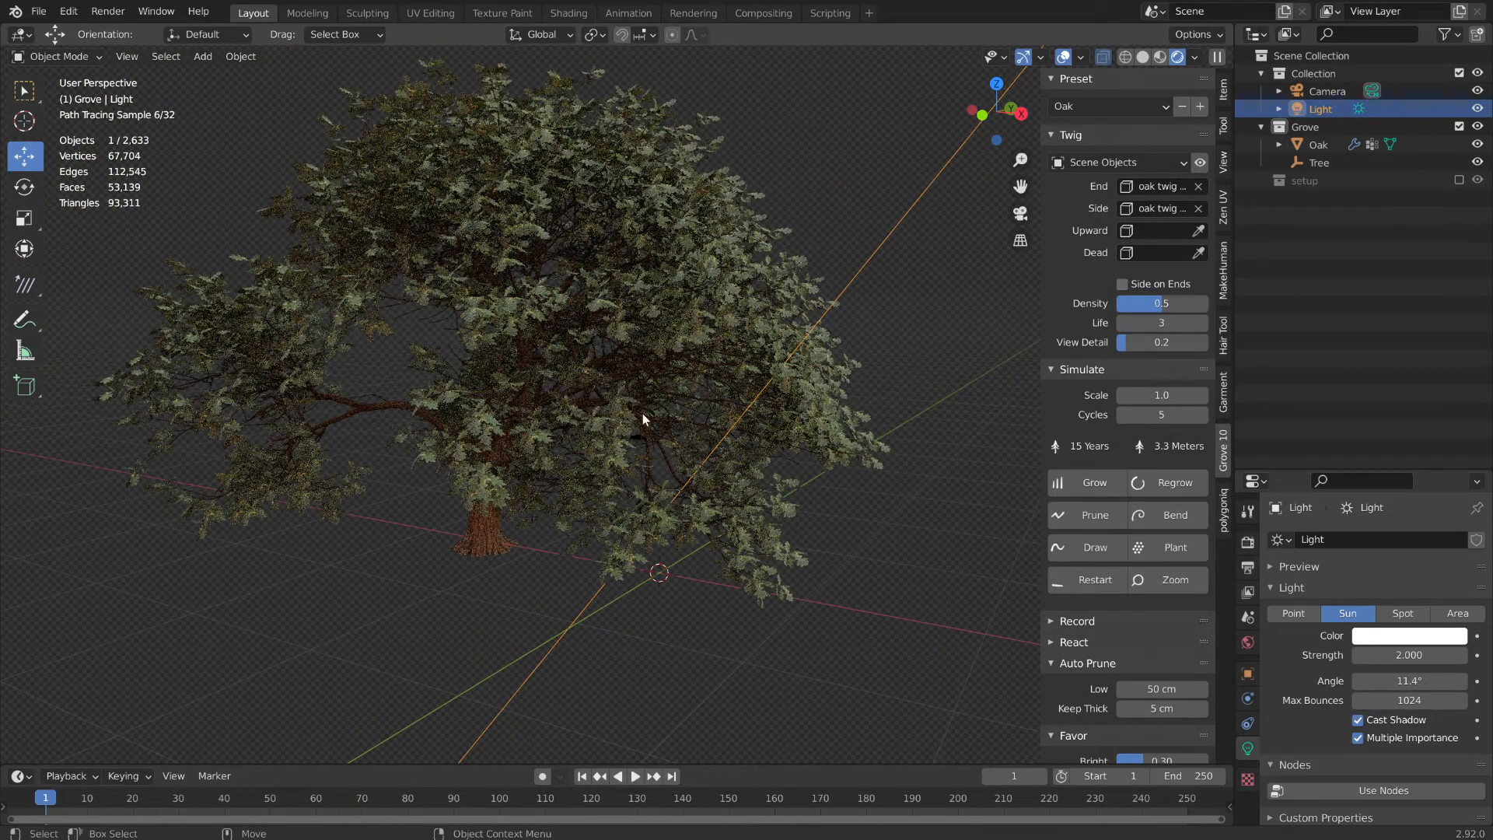
left_click(1159, 59)
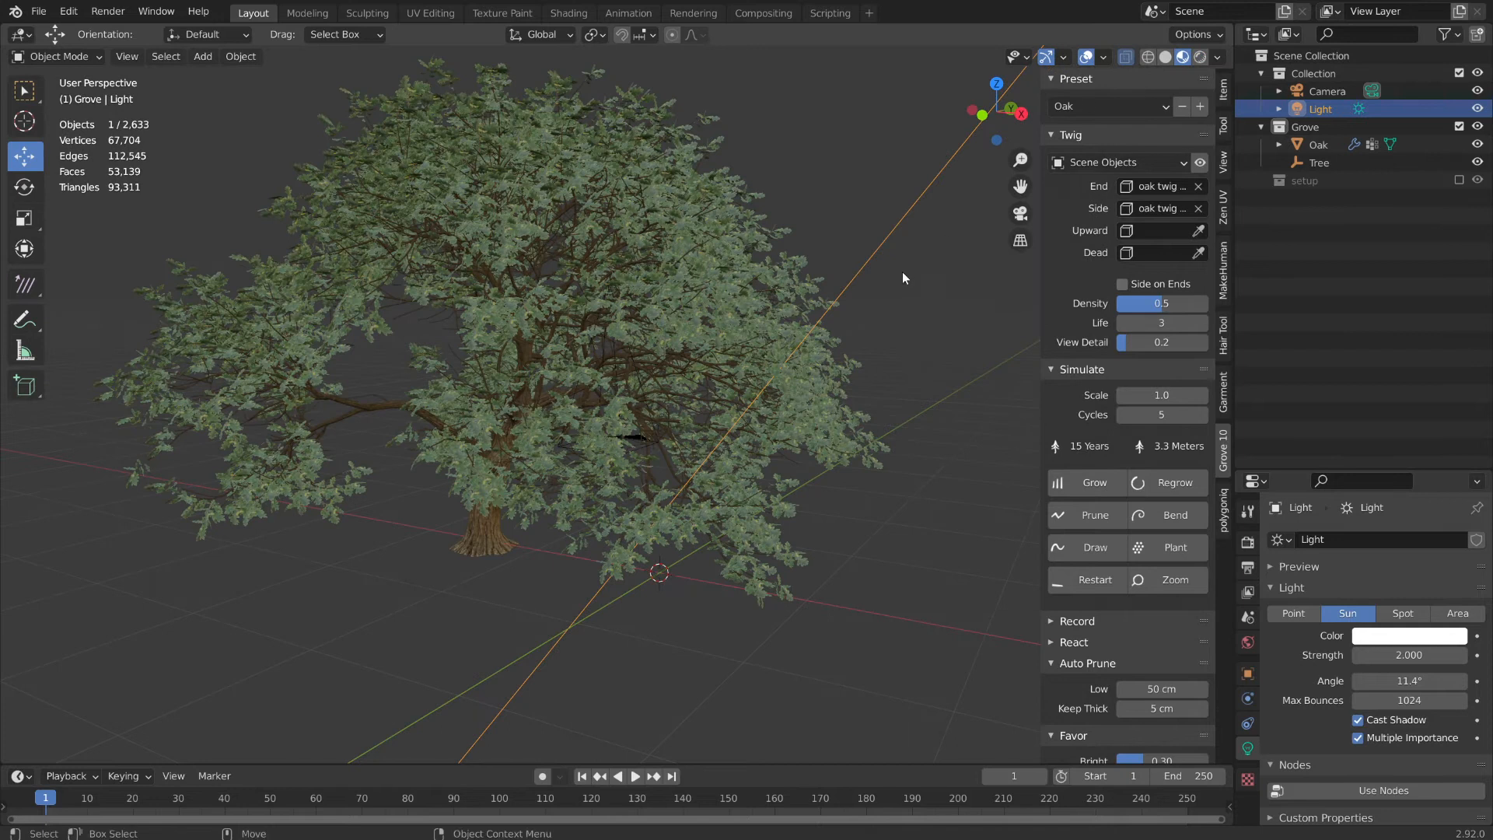
mouse_move(841, 381)
middle_mouse_down()
mouse_move(791, 376)
mouse_move(842, 367)
mouse_move(894, 405)
middle_mouse_up()
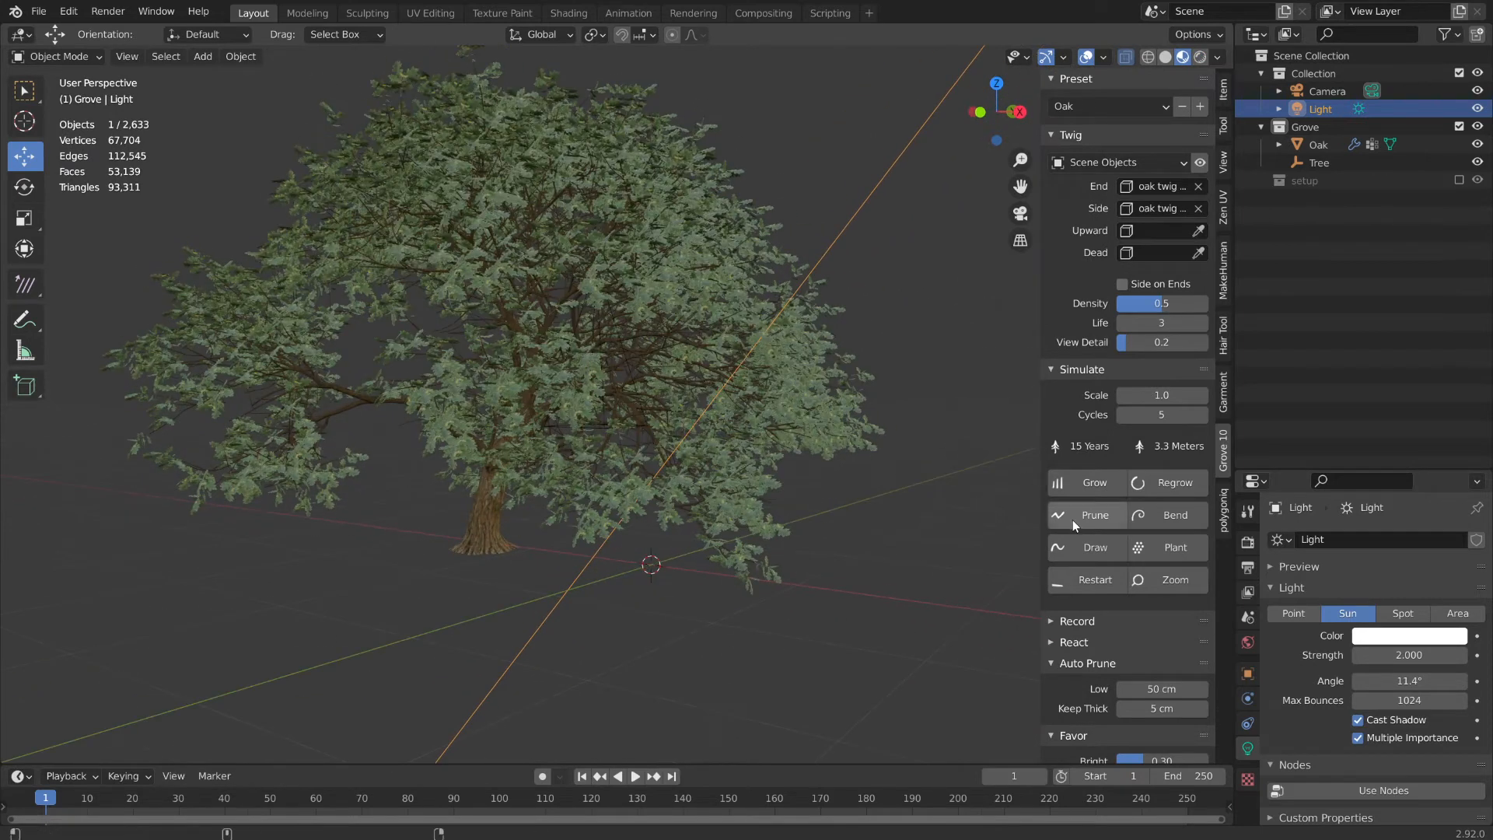
- Set the Shaded Shoots drop value to 0.6 in the Grove settings and regrow the oak
scroll(1100, 543, "down", 3)
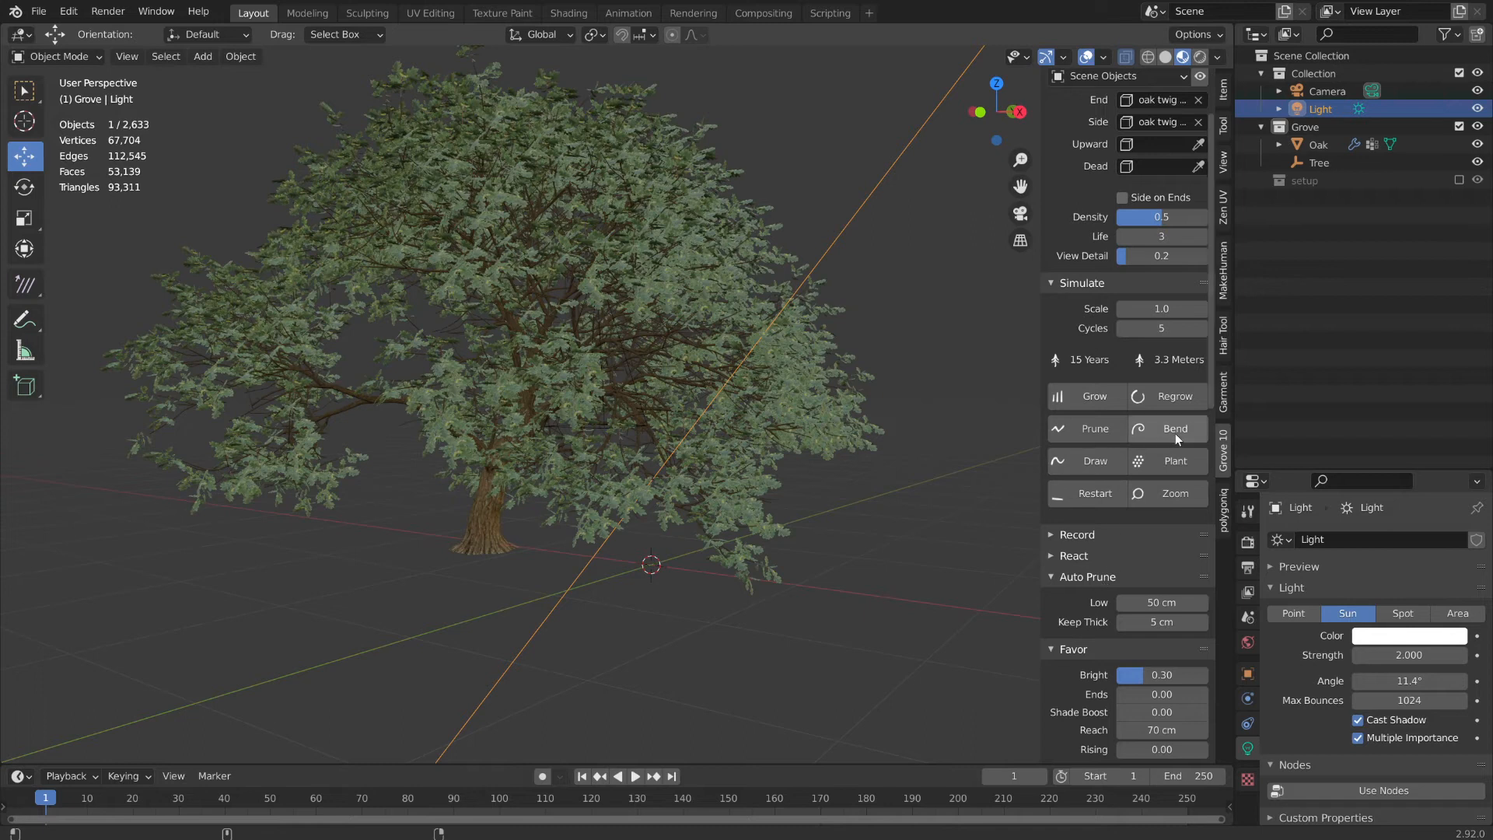
scroll(1122, 516, "down", 1)
scroll(1120, 545, "down", 8)
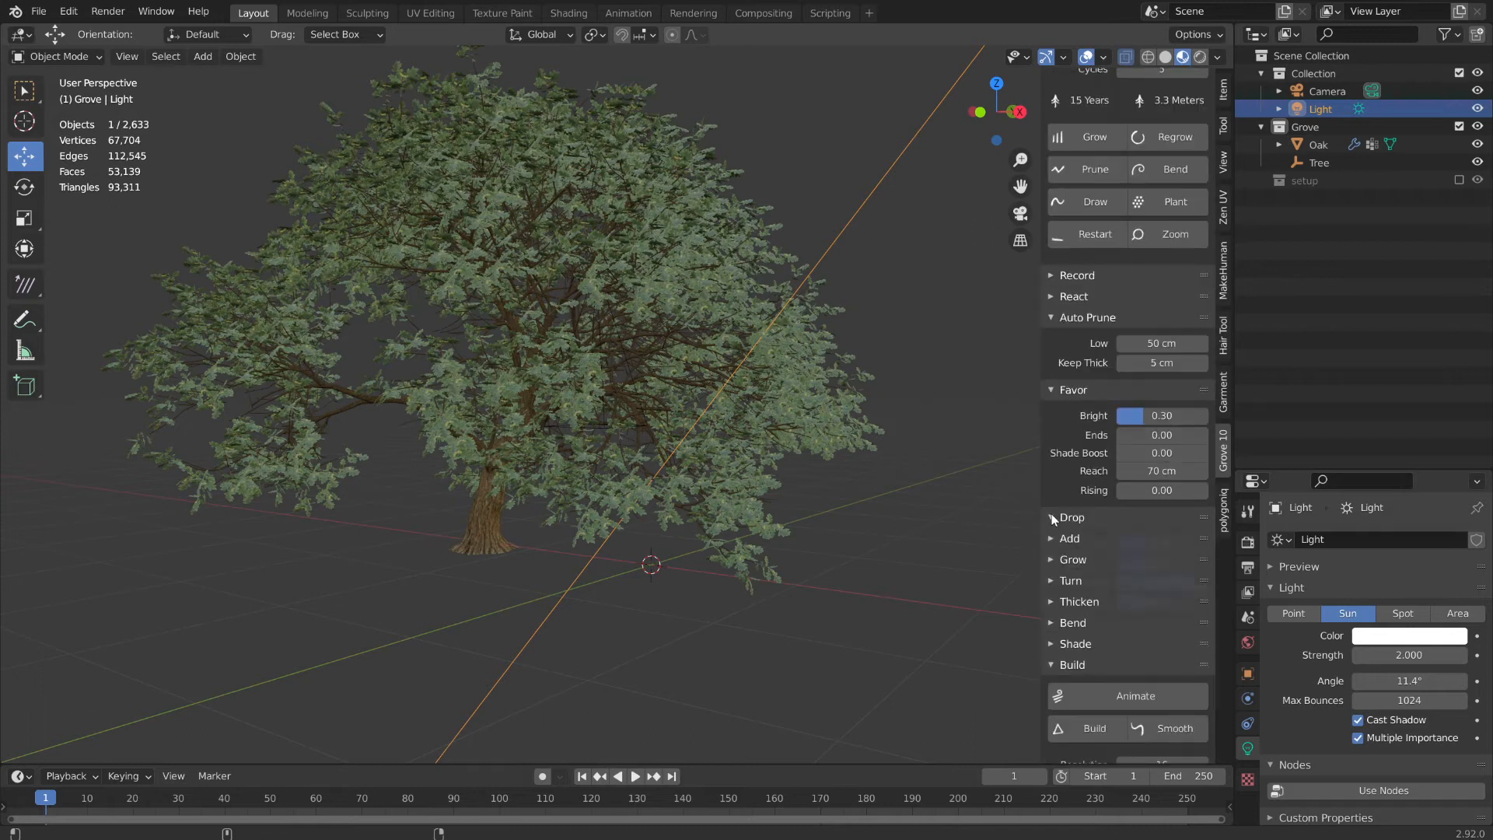
left_click(1117, 523)
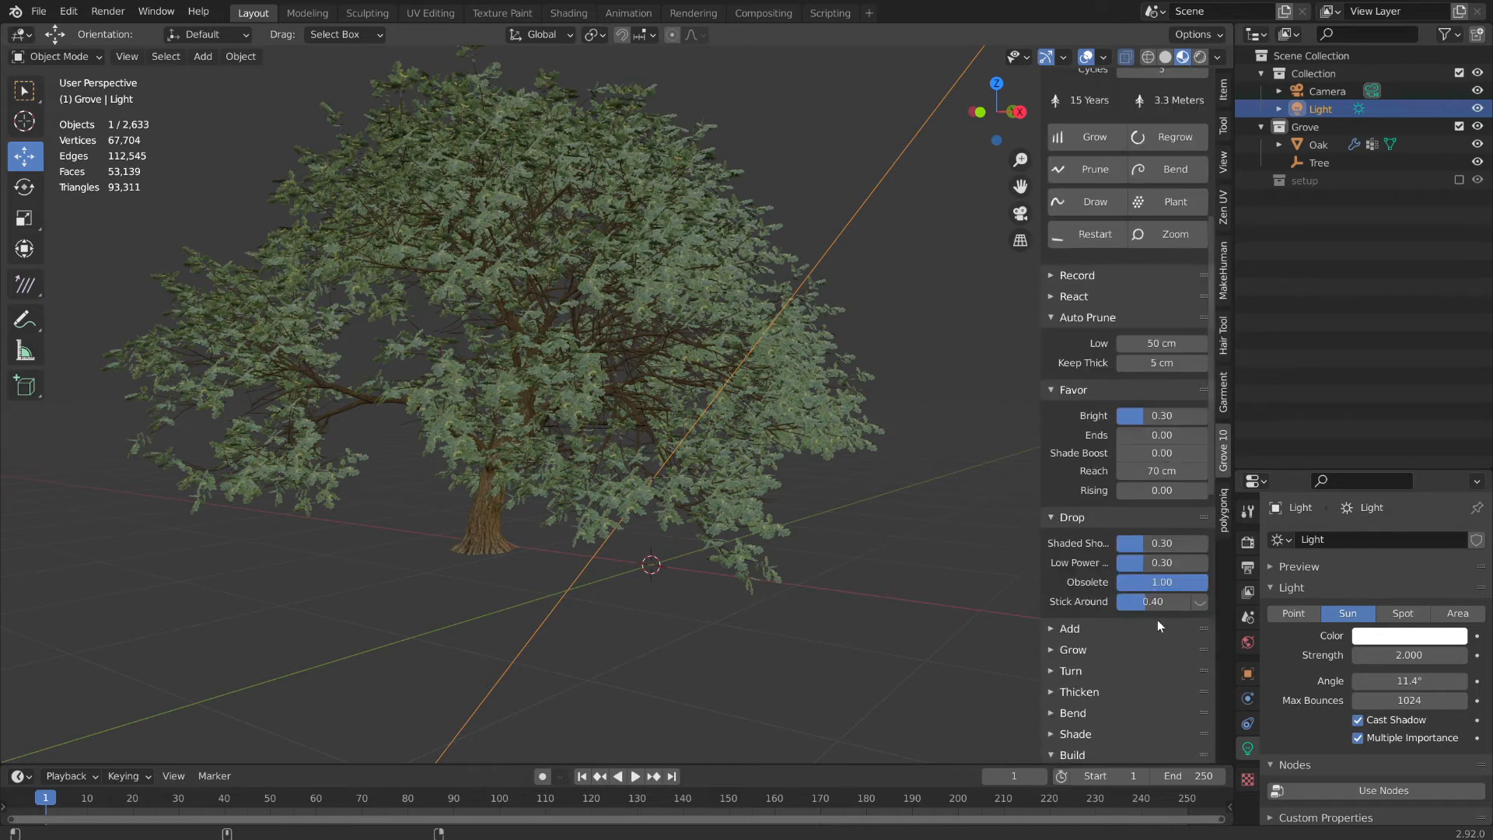
left_click(1169, 545)
type(".6")
key("Return")
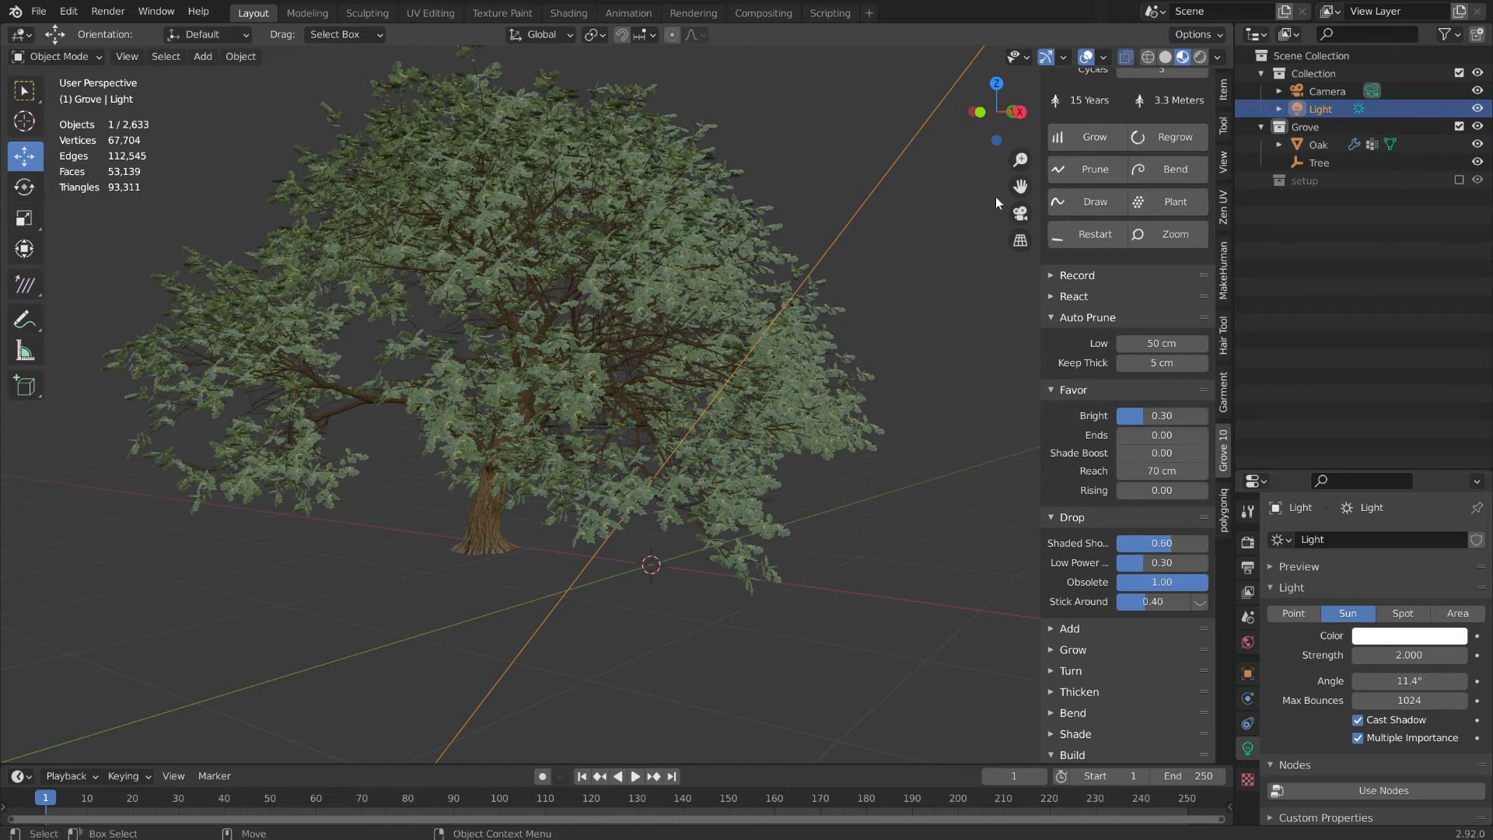
left_click(1176, 134)
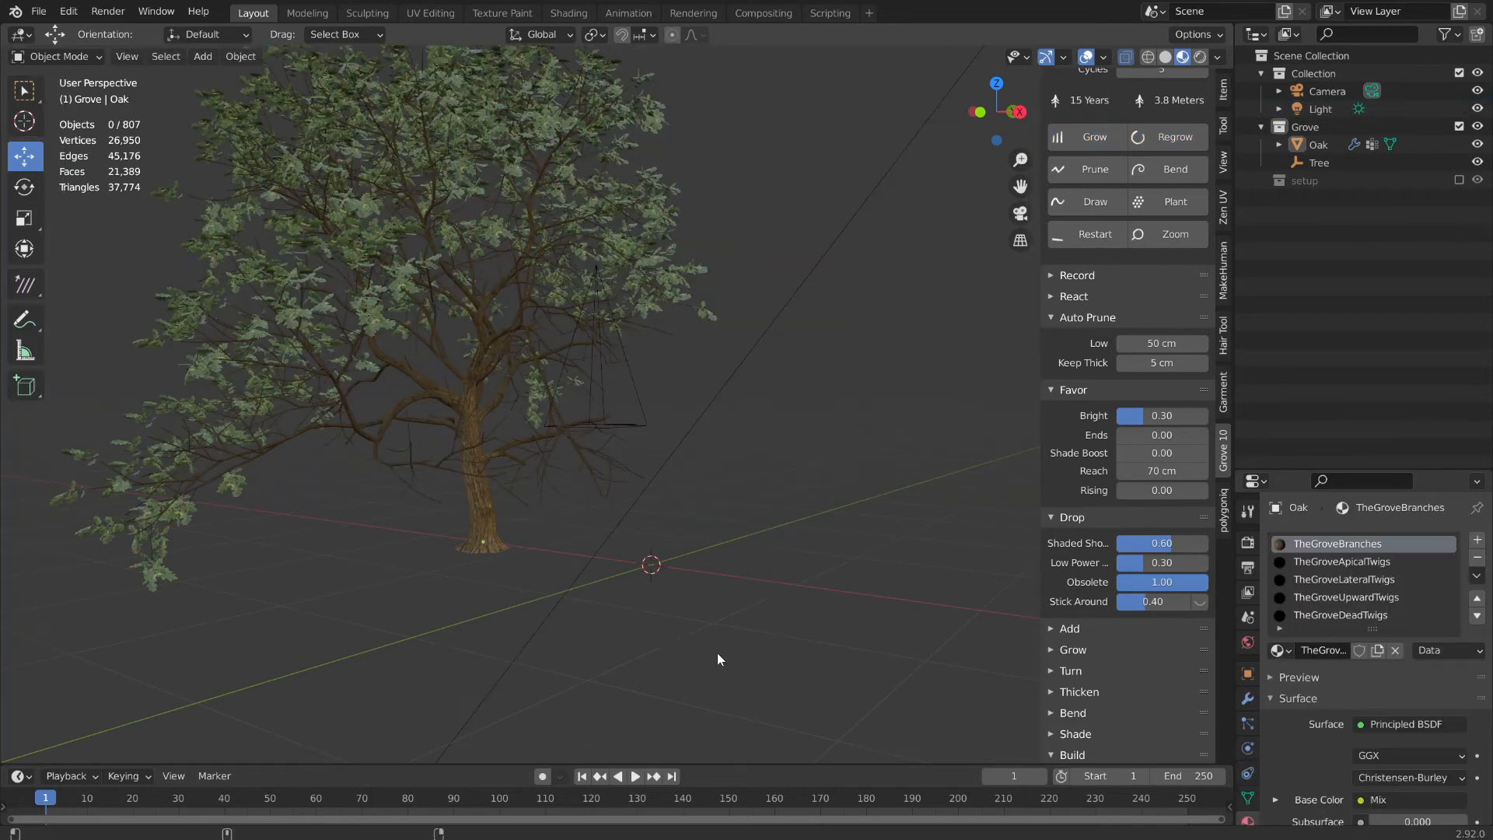
- Regrow the oak once more with the same settings and examine its trunk and branches from several sides
middle_click_drag(723, 493, 703, 440)
left_click(1188, 138)
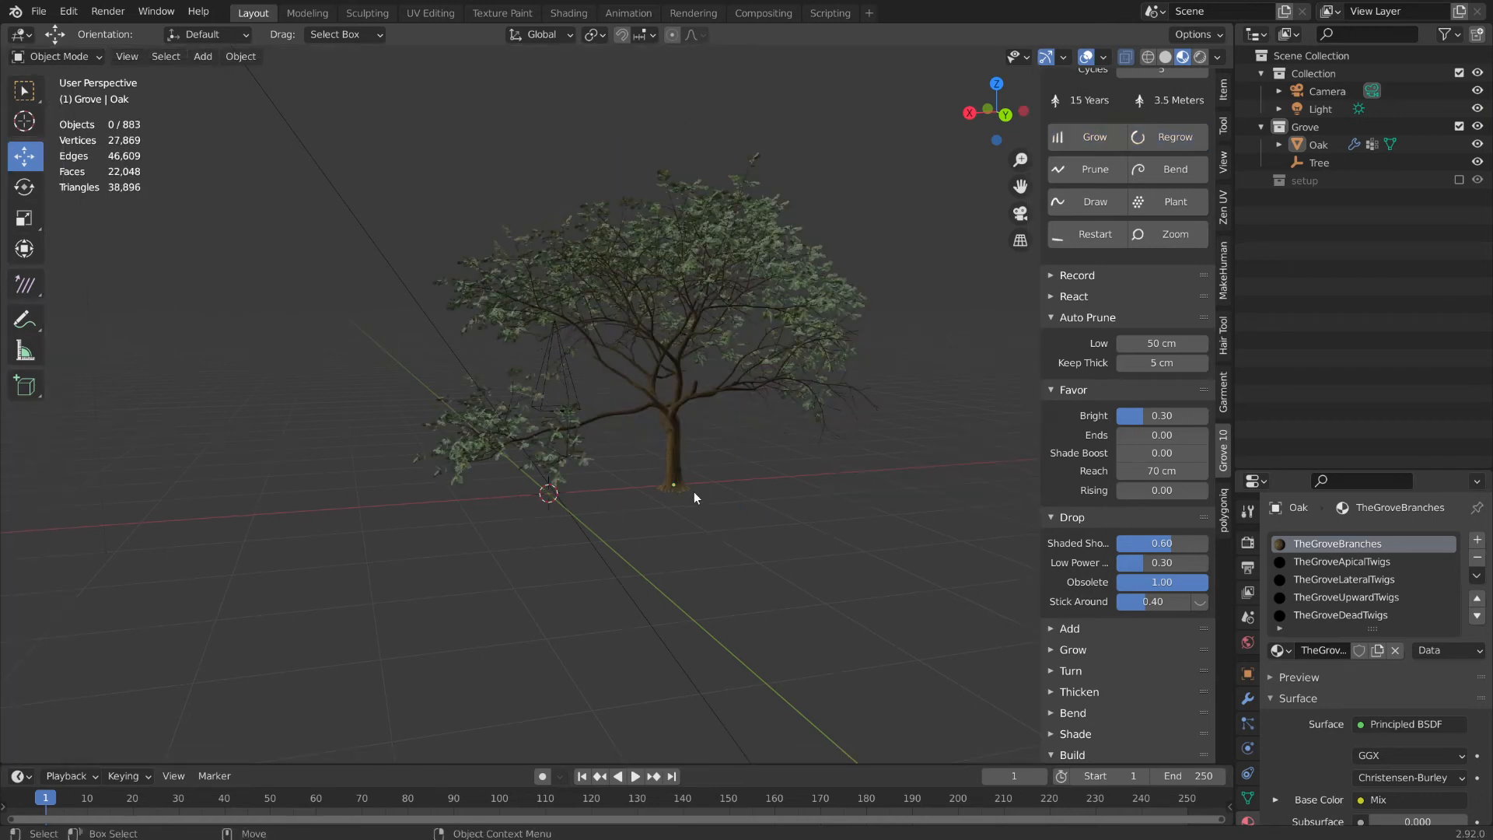
scroll(725, 450, "up", 4)
middle_click_drag(815, 487, 969, 478)
scroll(817, 501, "down", 5)
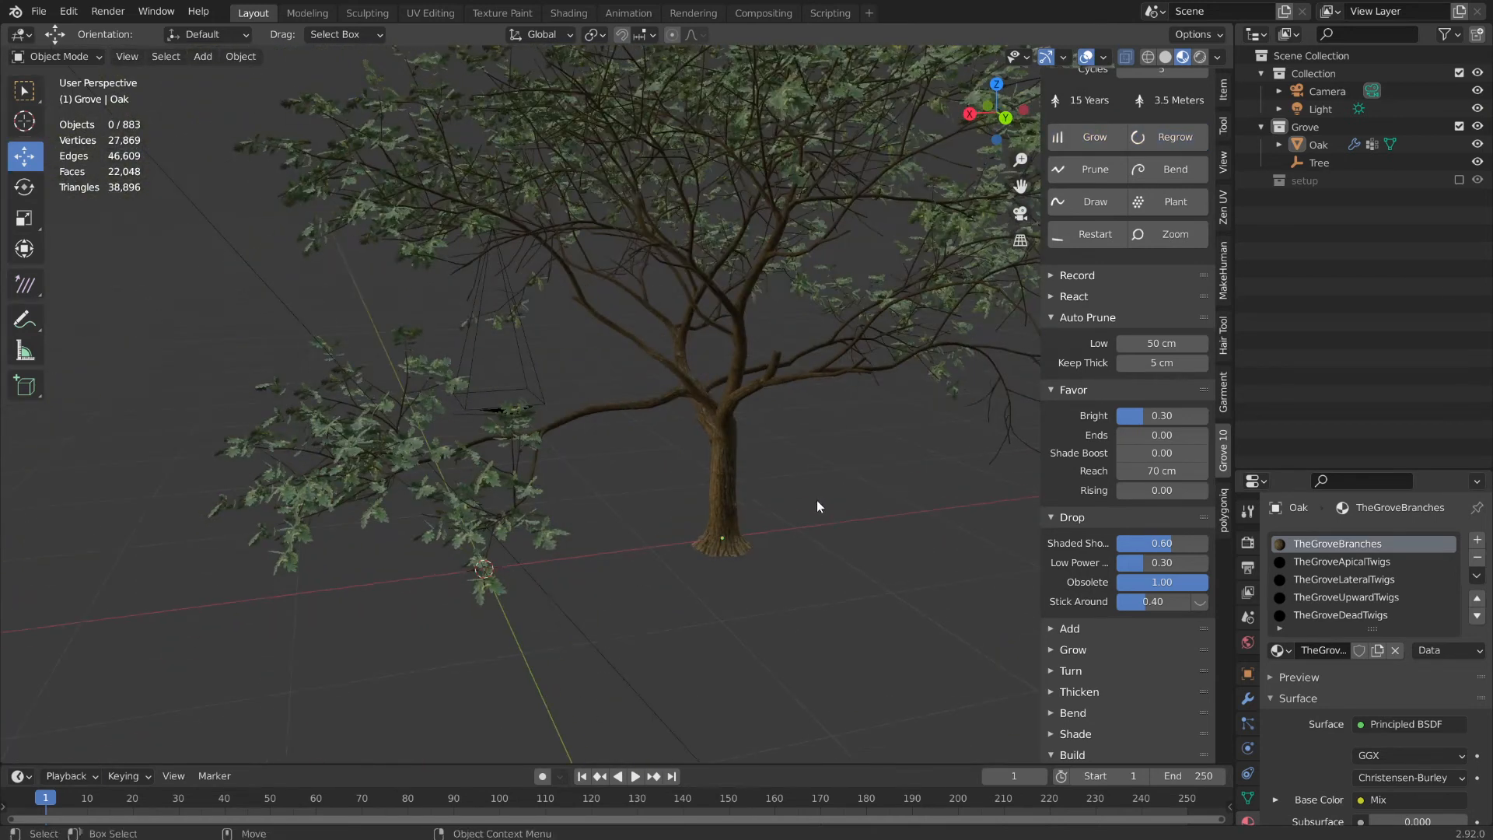
middle_click_drag(623, 488, 781, 524)
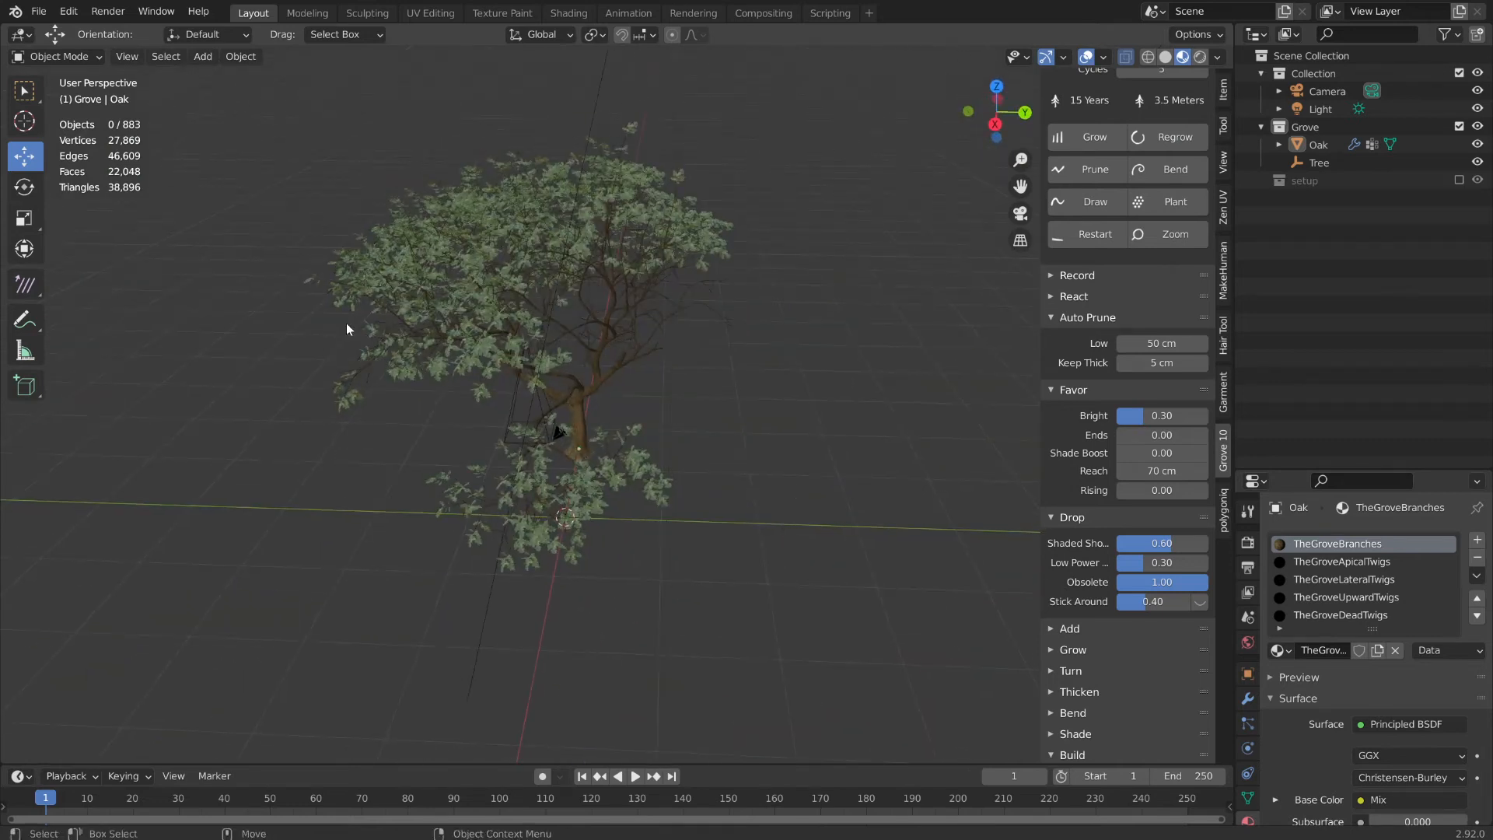
- Set the Shaded Shoots drop value to 0.5, regrow the oak and view it from another side
left_click(1183, 543)
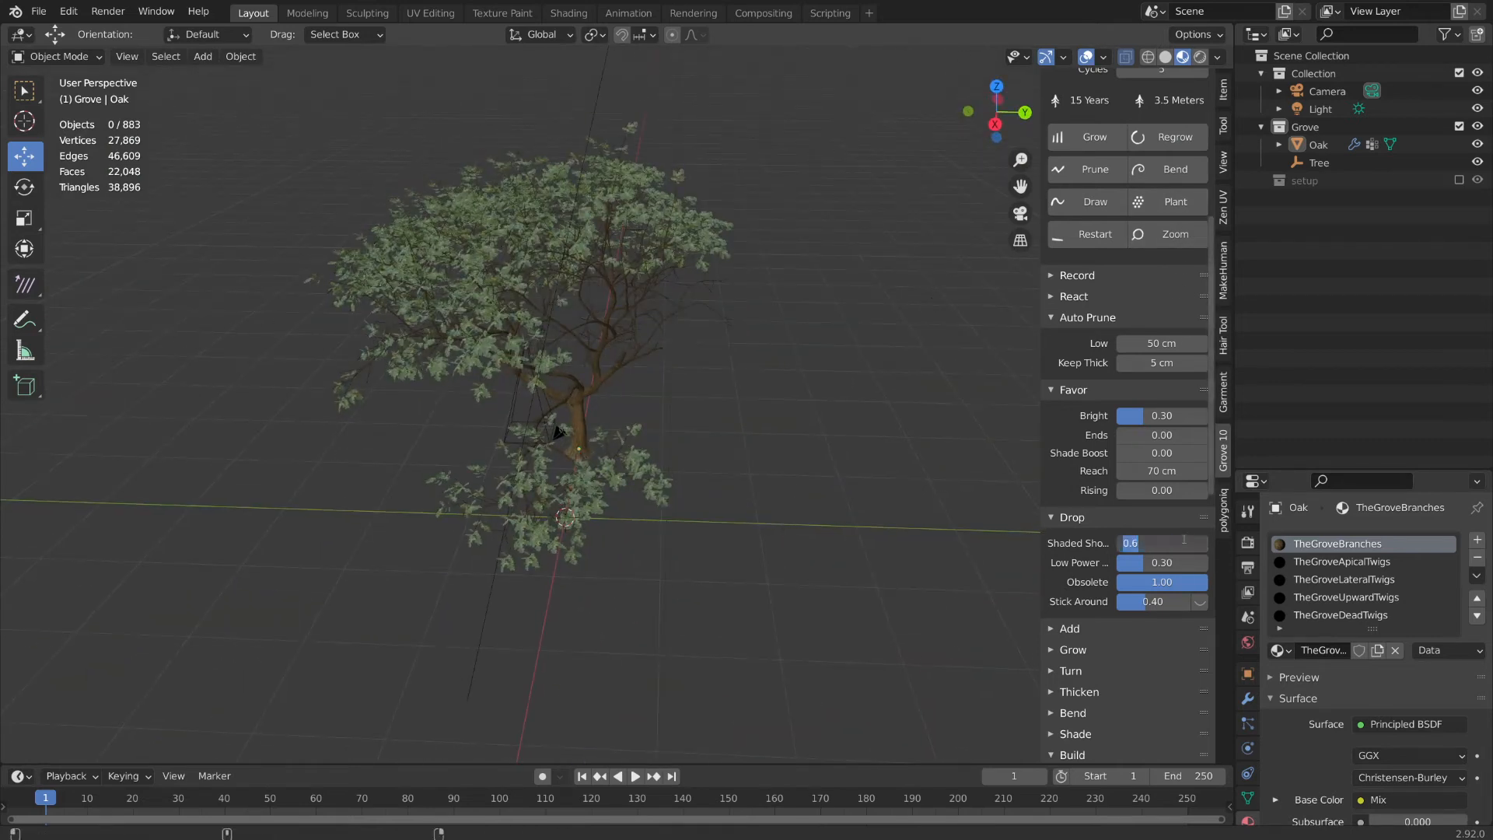
type("0.5")
key("Return")
left_click(1161, 132)
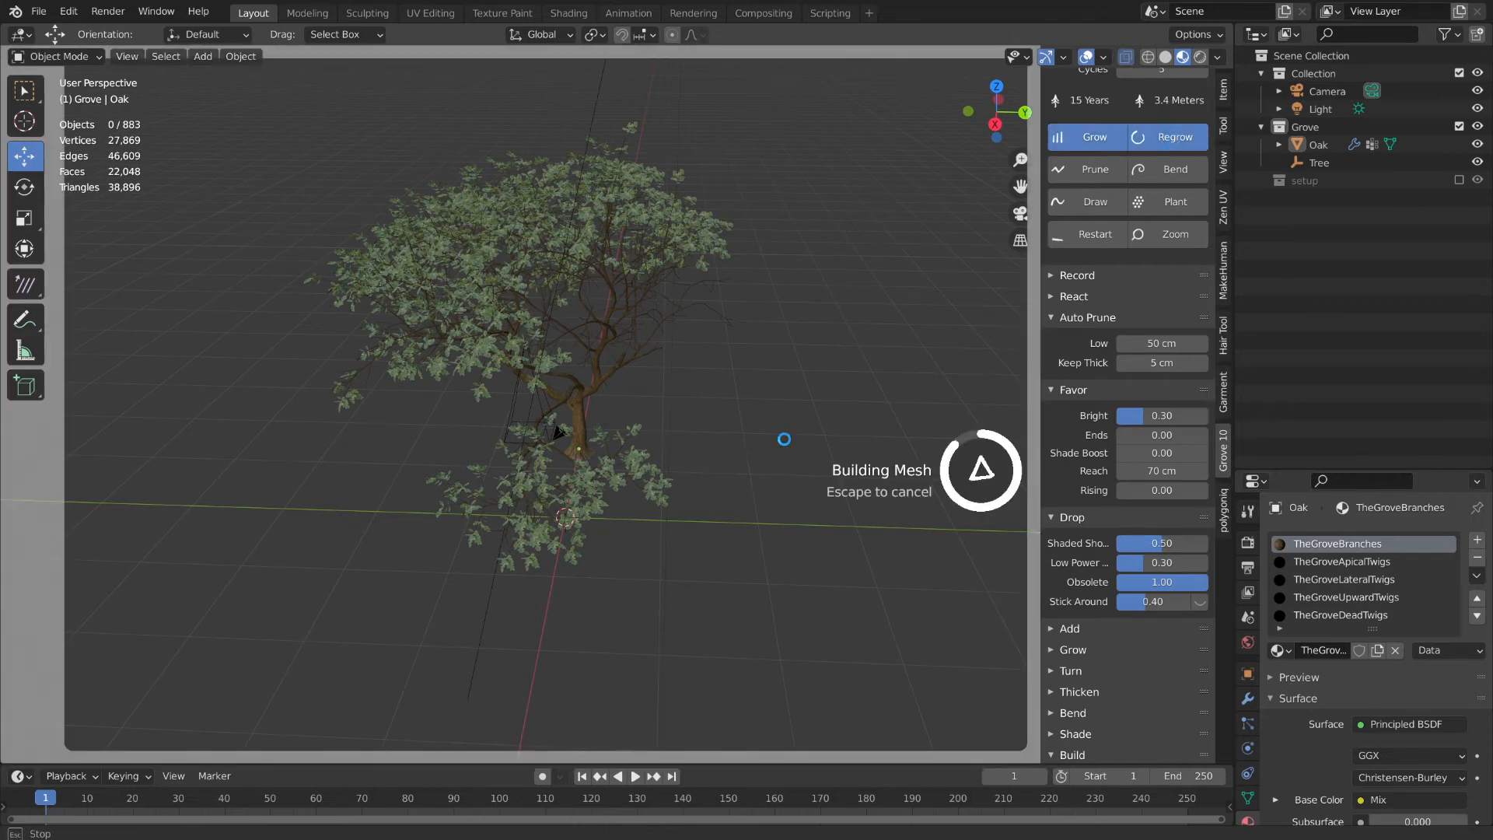
middle_click_drag(810, 540, 231, 317)
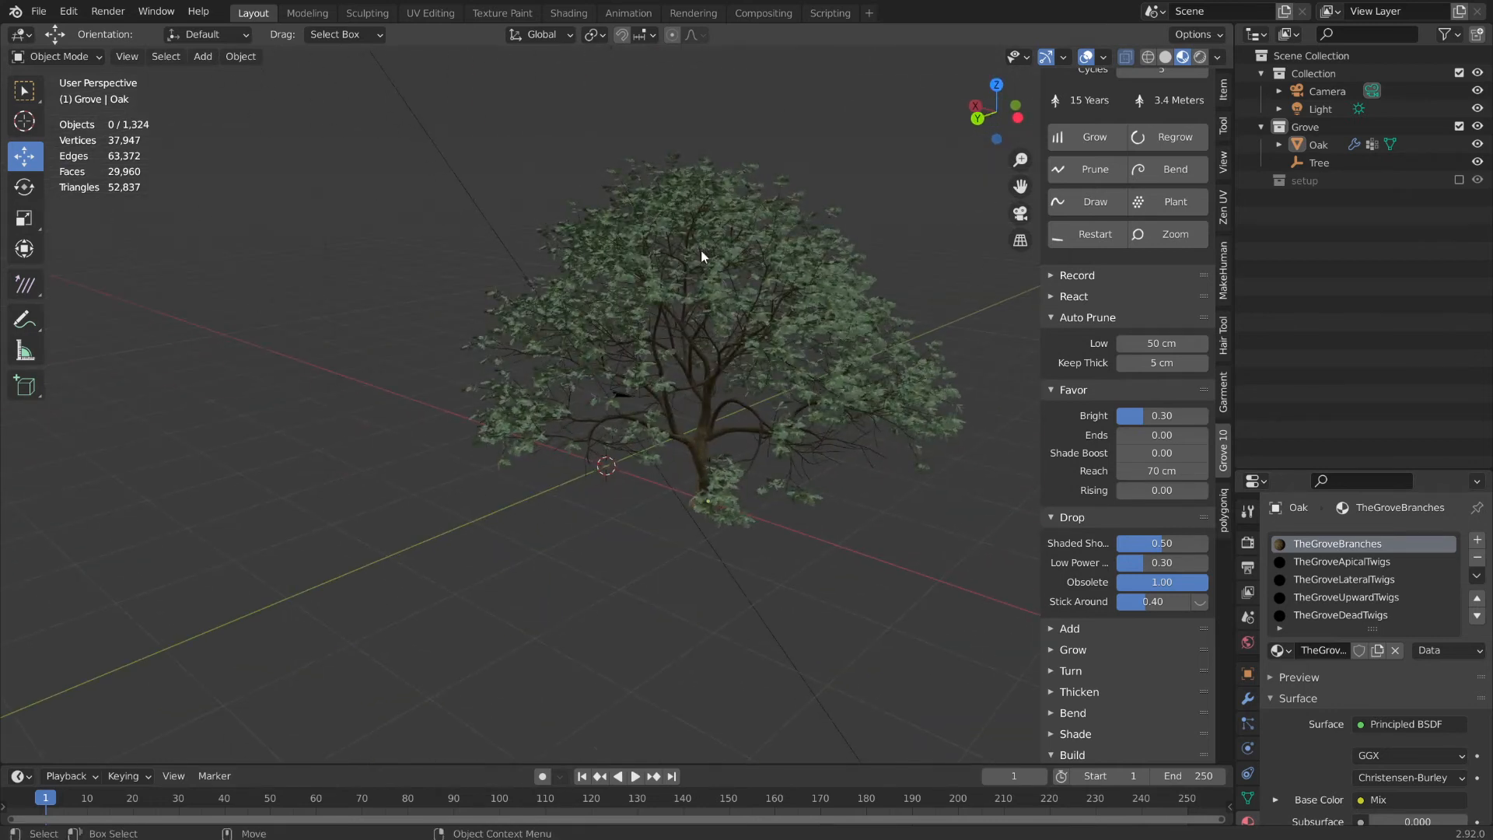
- Set the Shaded Shoots drop value to 0.3, regrow the oak and look around its crown
double_click(1168, 543)
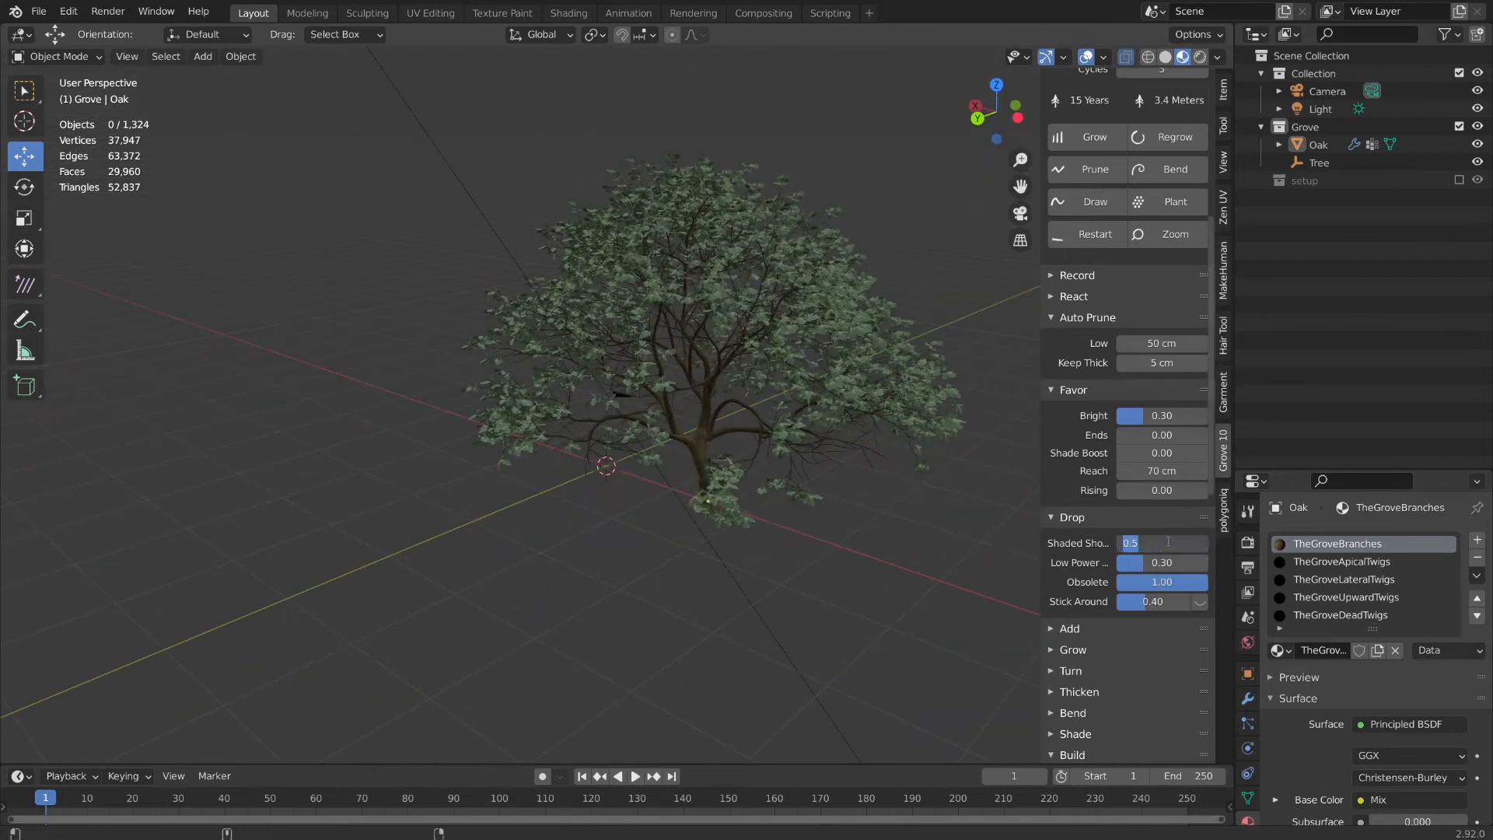
type("0.3")
key("Return")
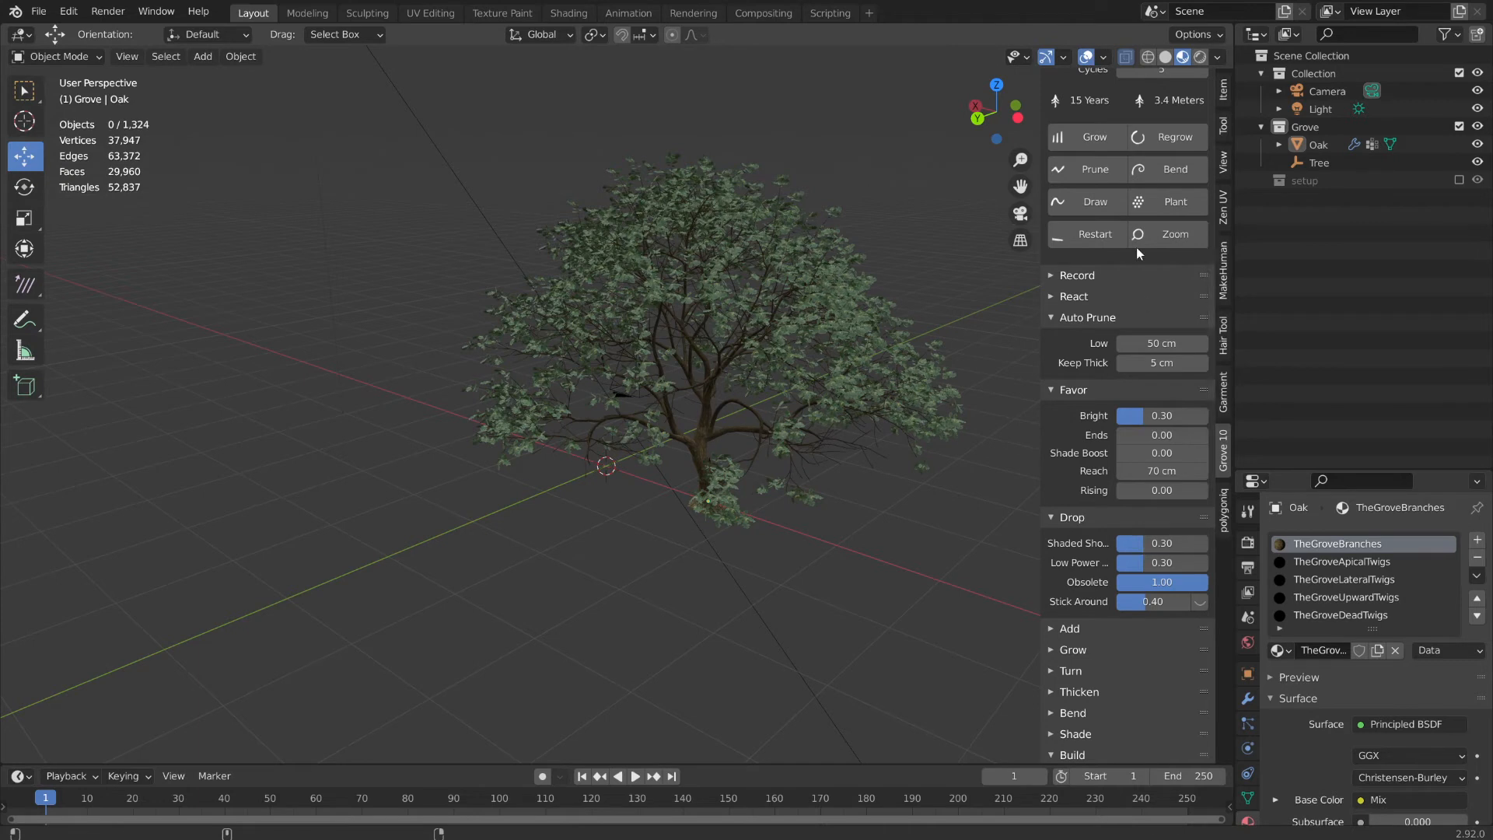
left_click(1190, 143)
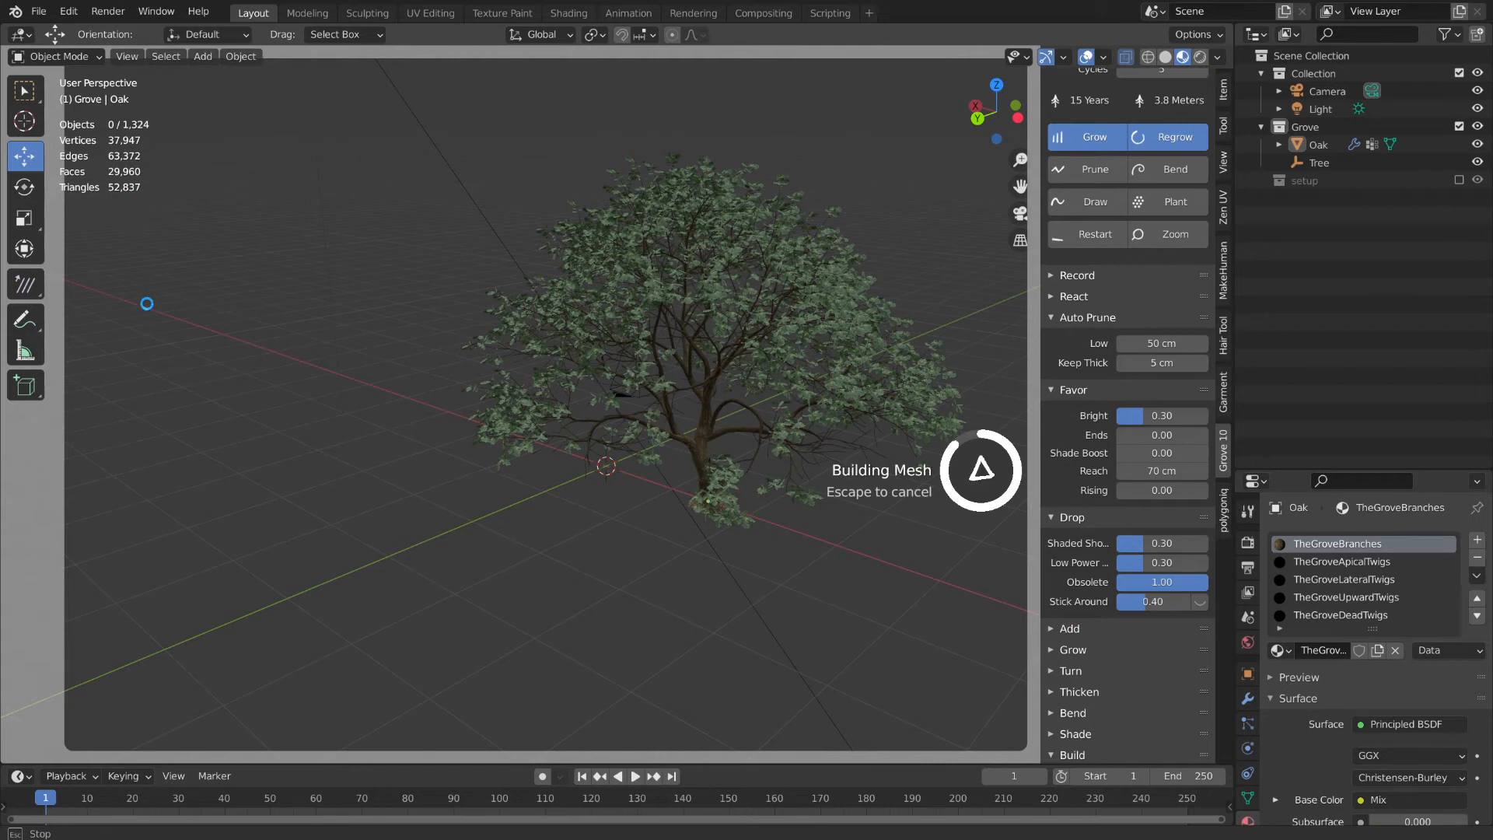
middle_click_drag(633, 487, 806, 542)
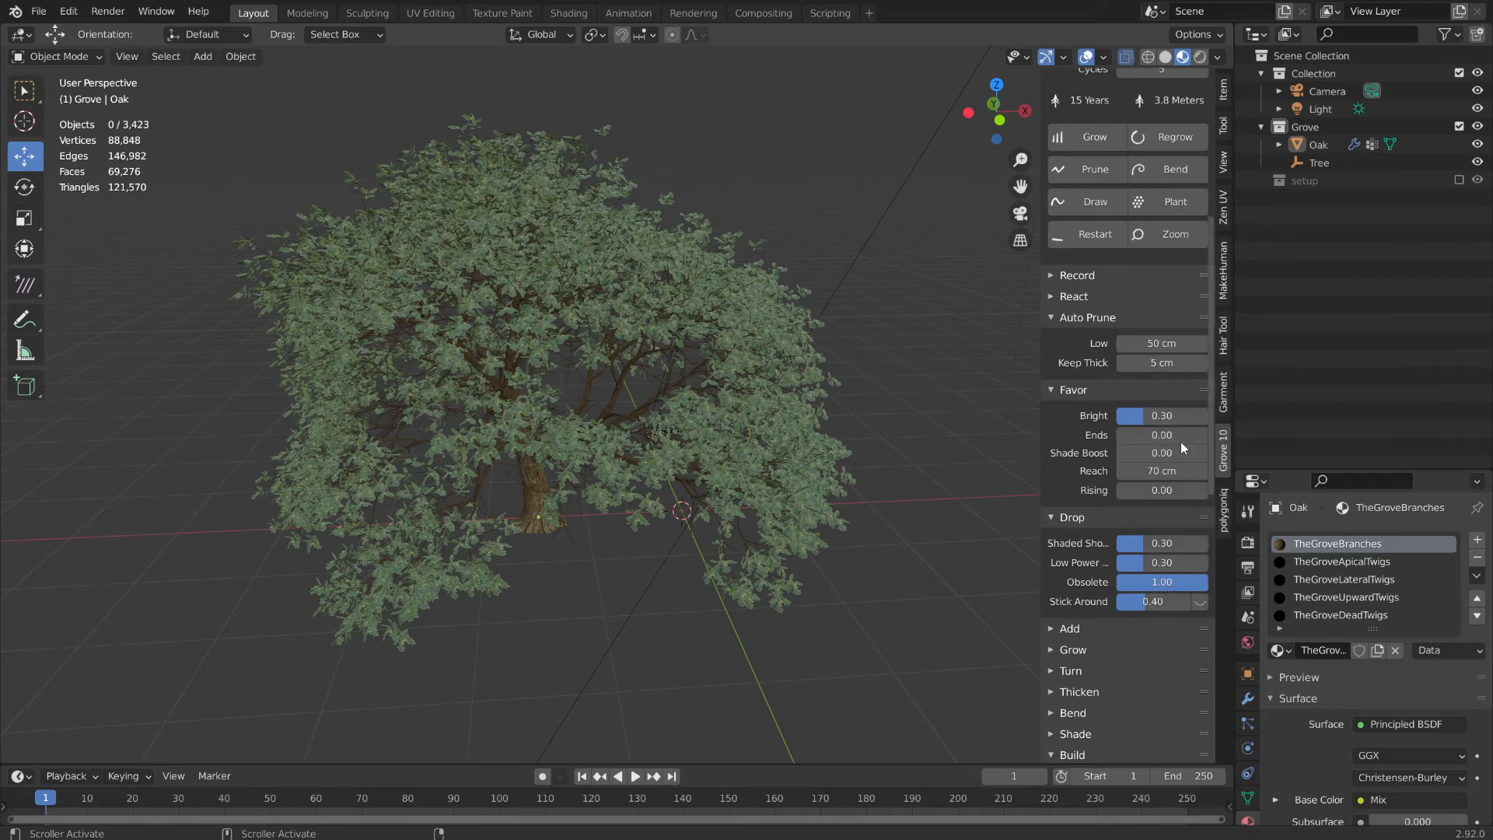
- Set the Shaded Shoots drop value to 0.4
left_click(1179, 543)
key("BackSpace")
type("0.4")
key("Return")
- Set the Build resolution of the tree mesh to 4
scroll(1115, 544, "down", 10)
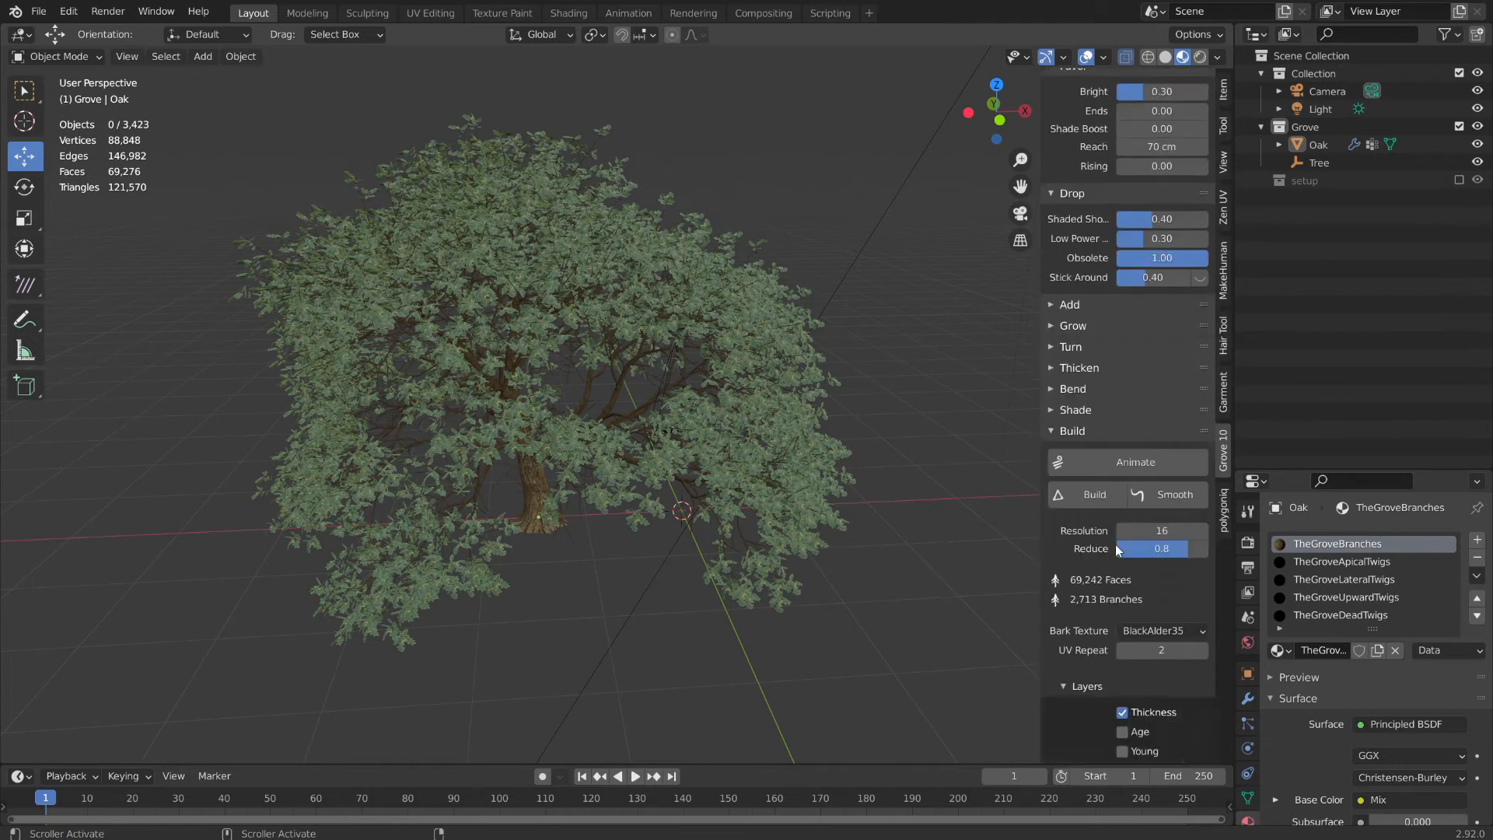
scroll(1151, 591, "down", 5)
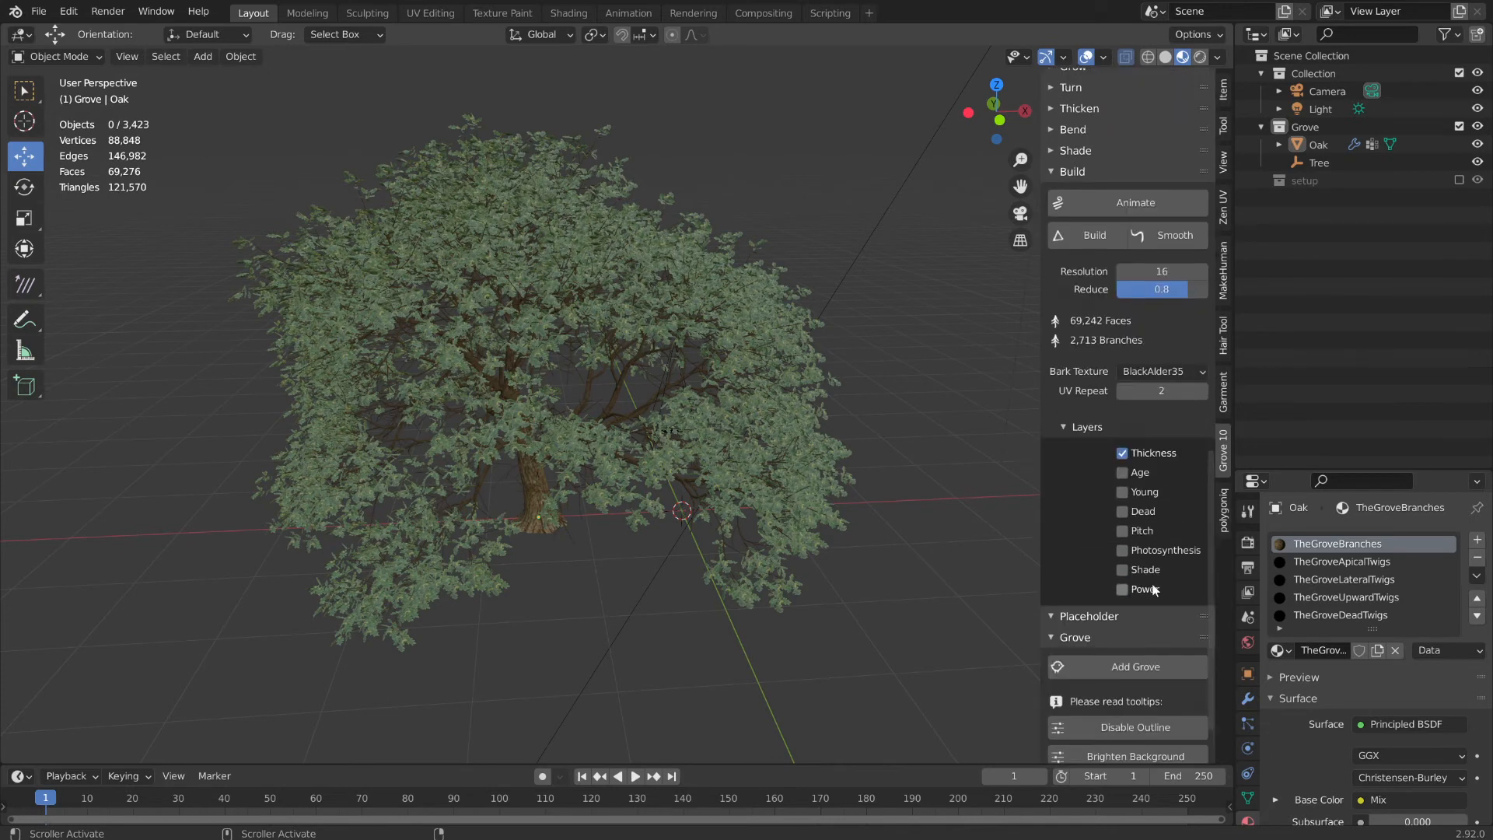
scroll(1155, 584, "up", 5)
left_click(1183, 356)
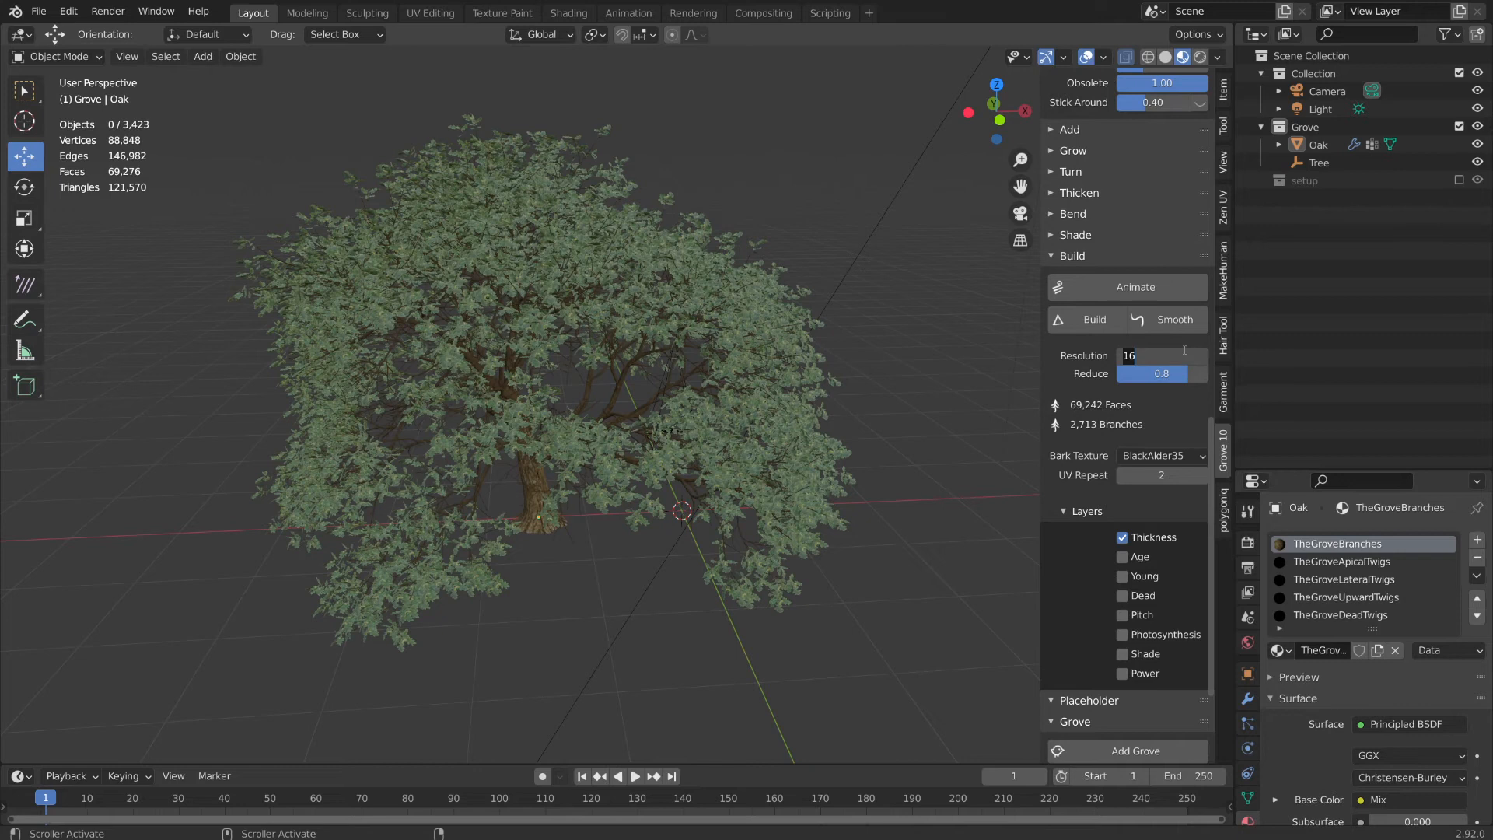
type("4")
key("Return")
- Regrow the oak with the new drop and resolution values and examine the tree from several sides
scroll(1126, 414, "up", 4)
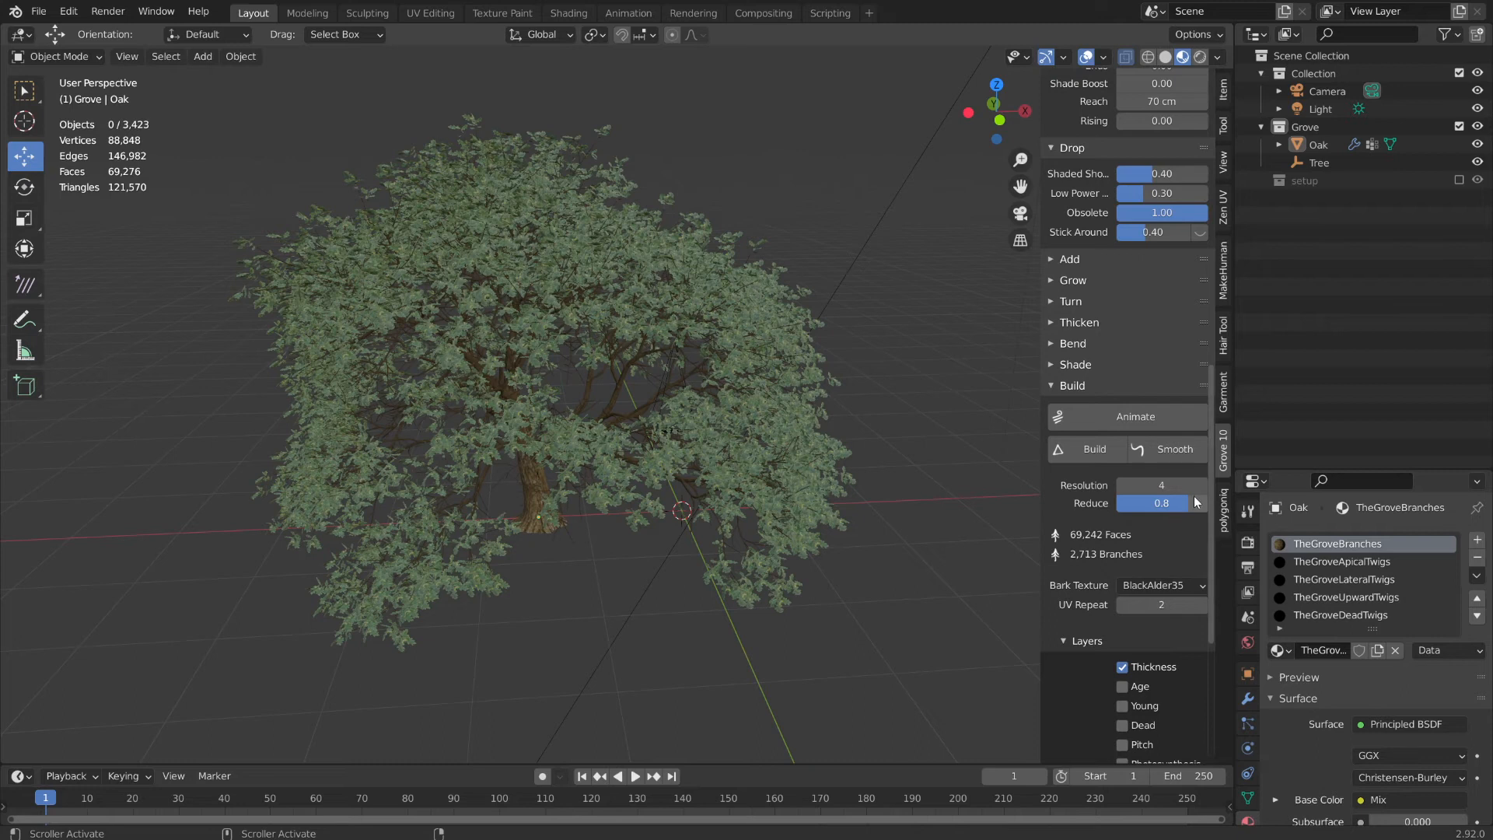
scroll(1128, 511, "up", 3)
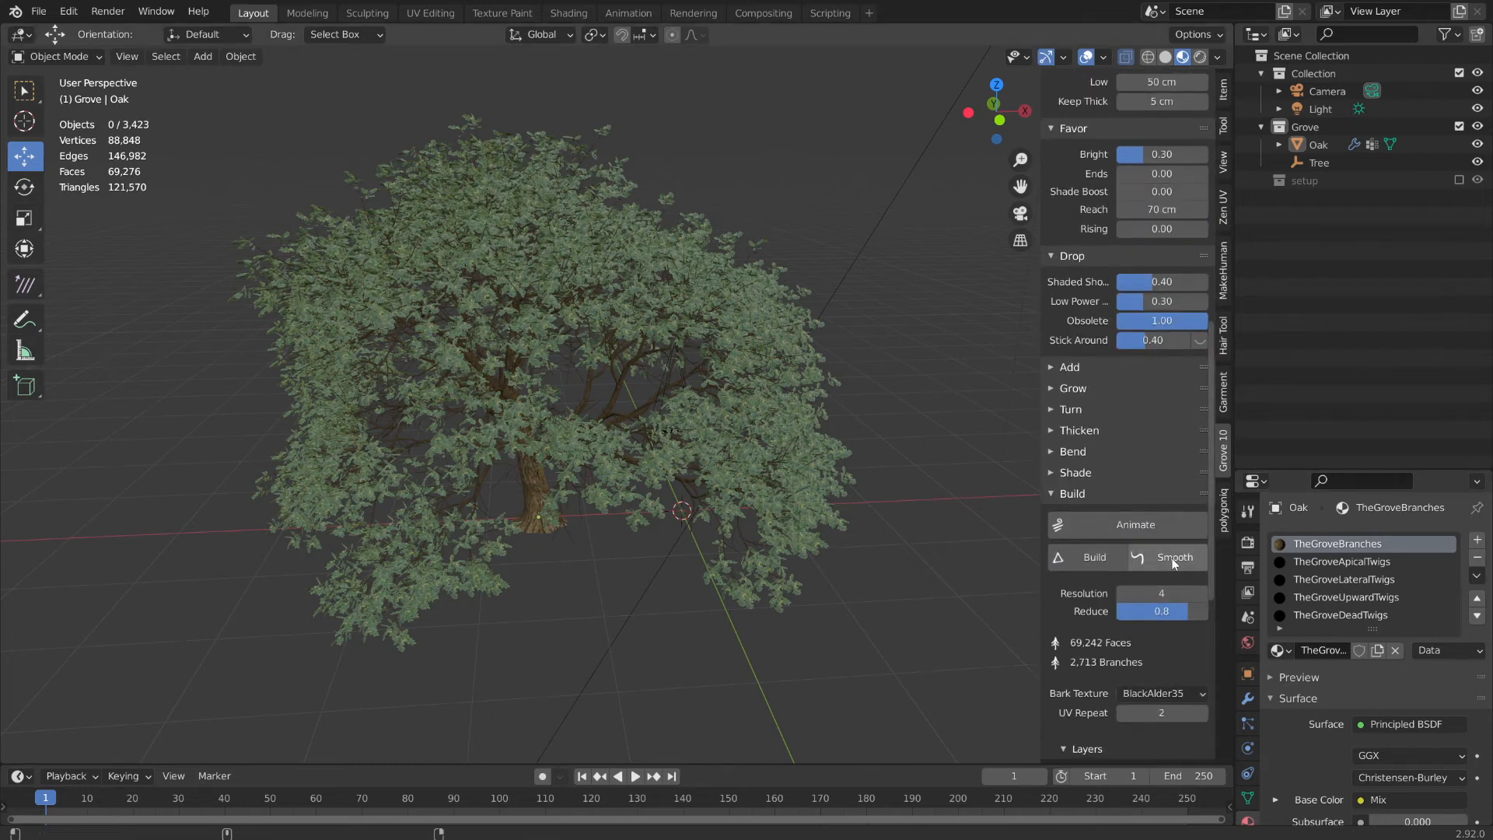
scroll(1145, 474, "up", 11)
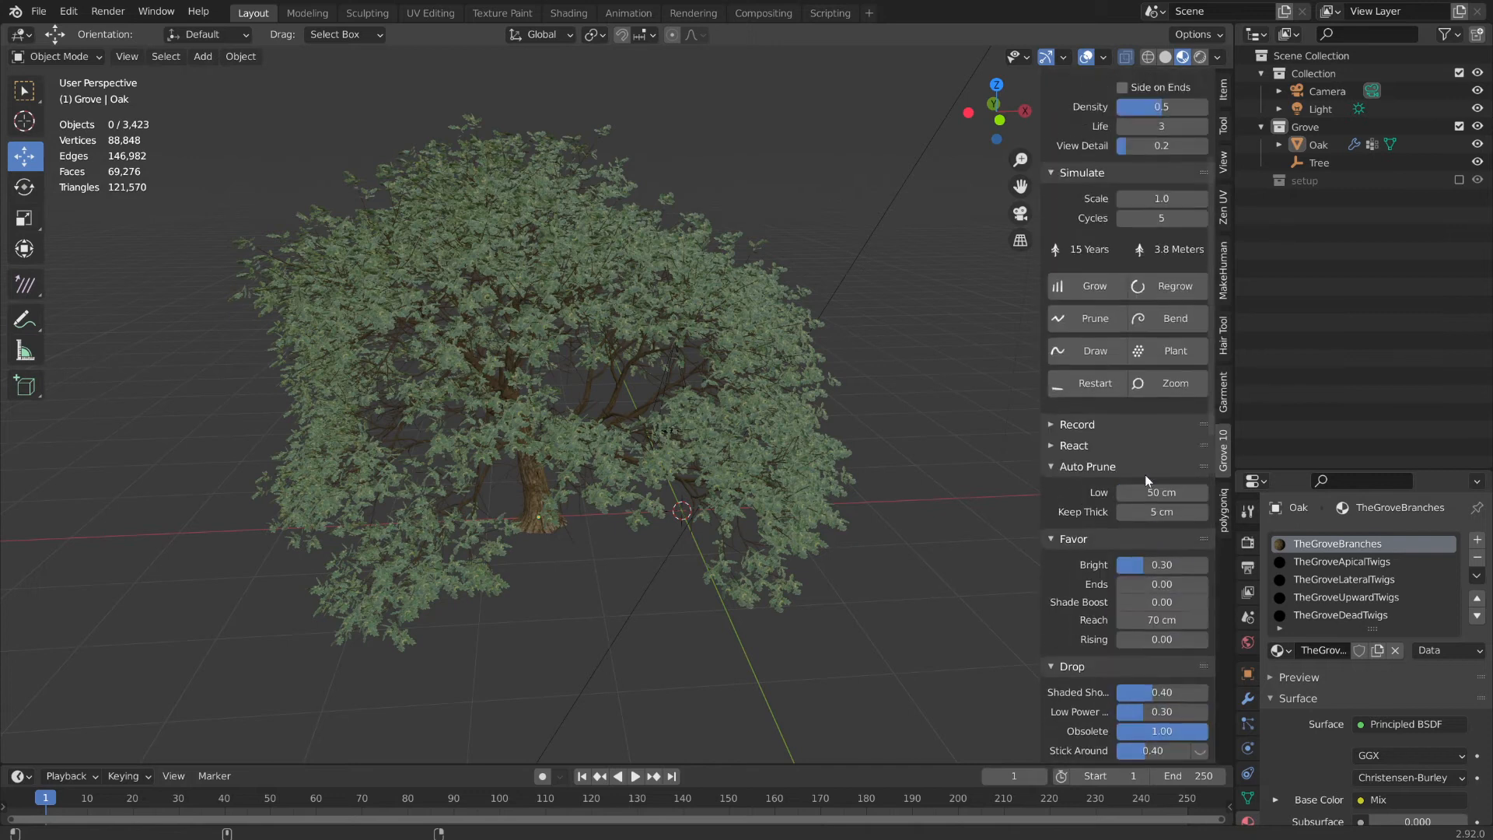
left_click(1150, 286)
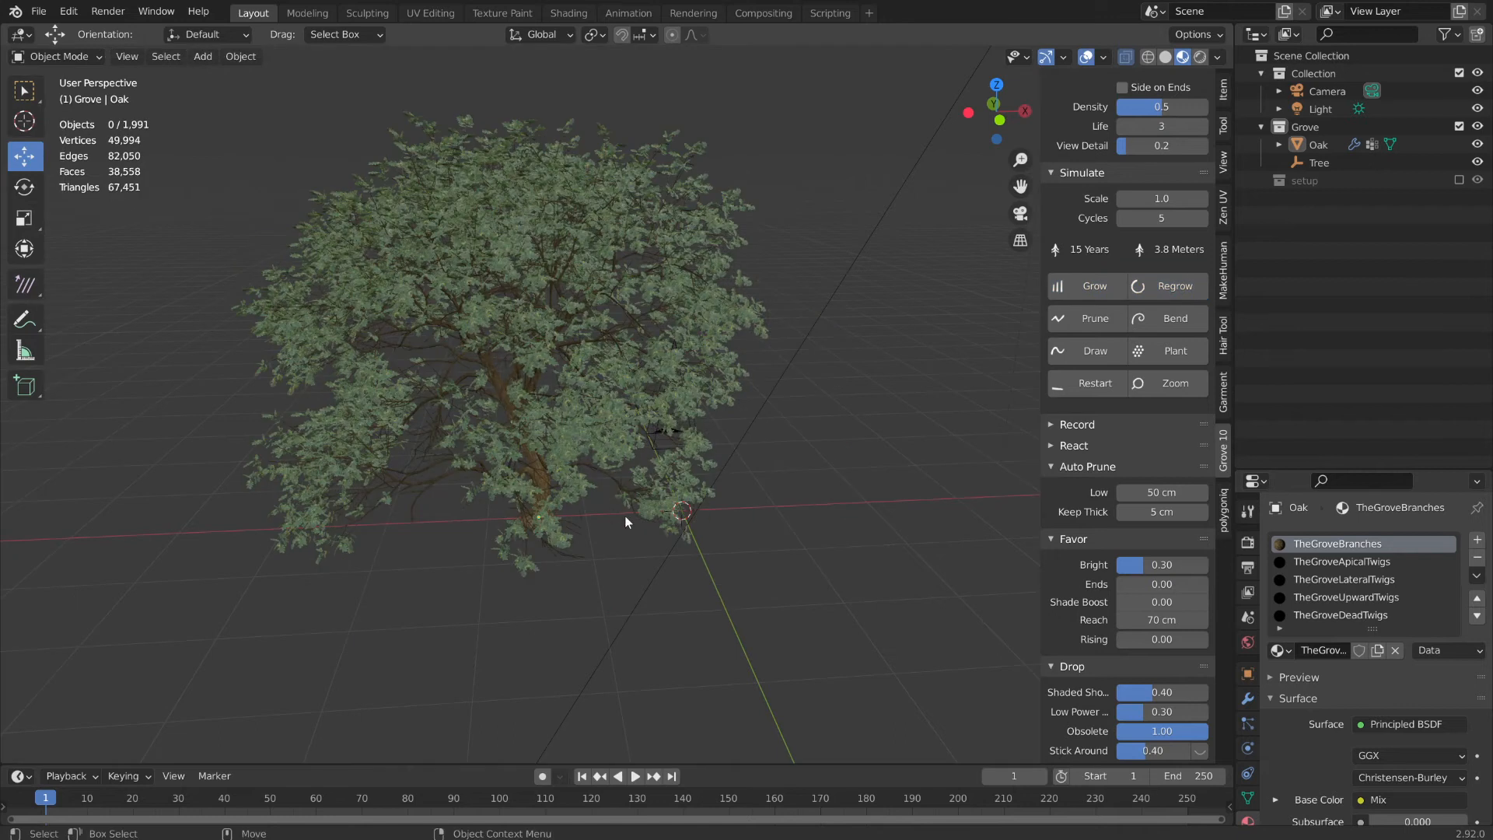
middle_click_drag(632, 577, 424, 322)
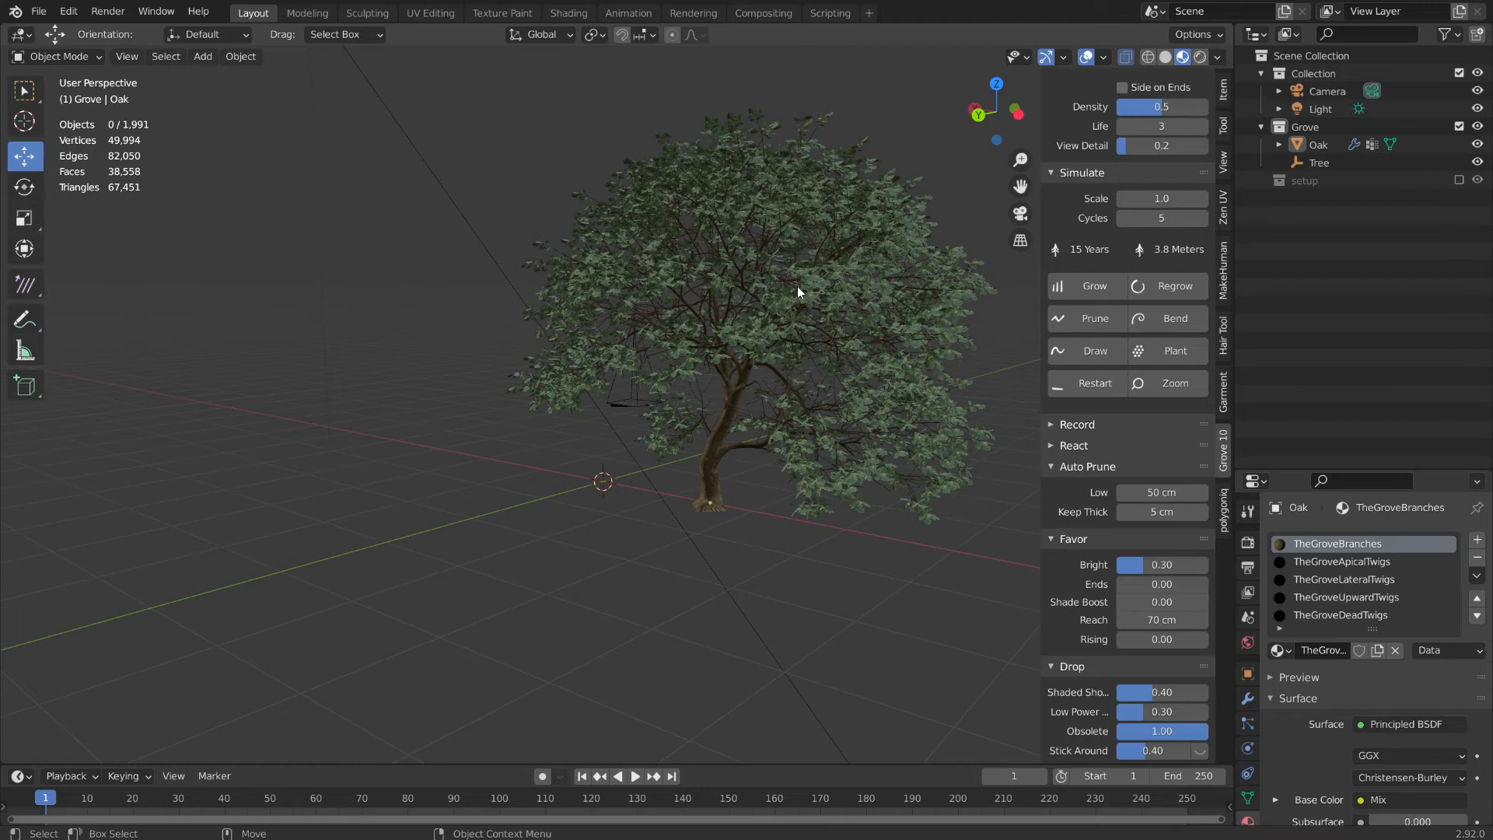
middle_click_drag(820, 479, 651, 399)
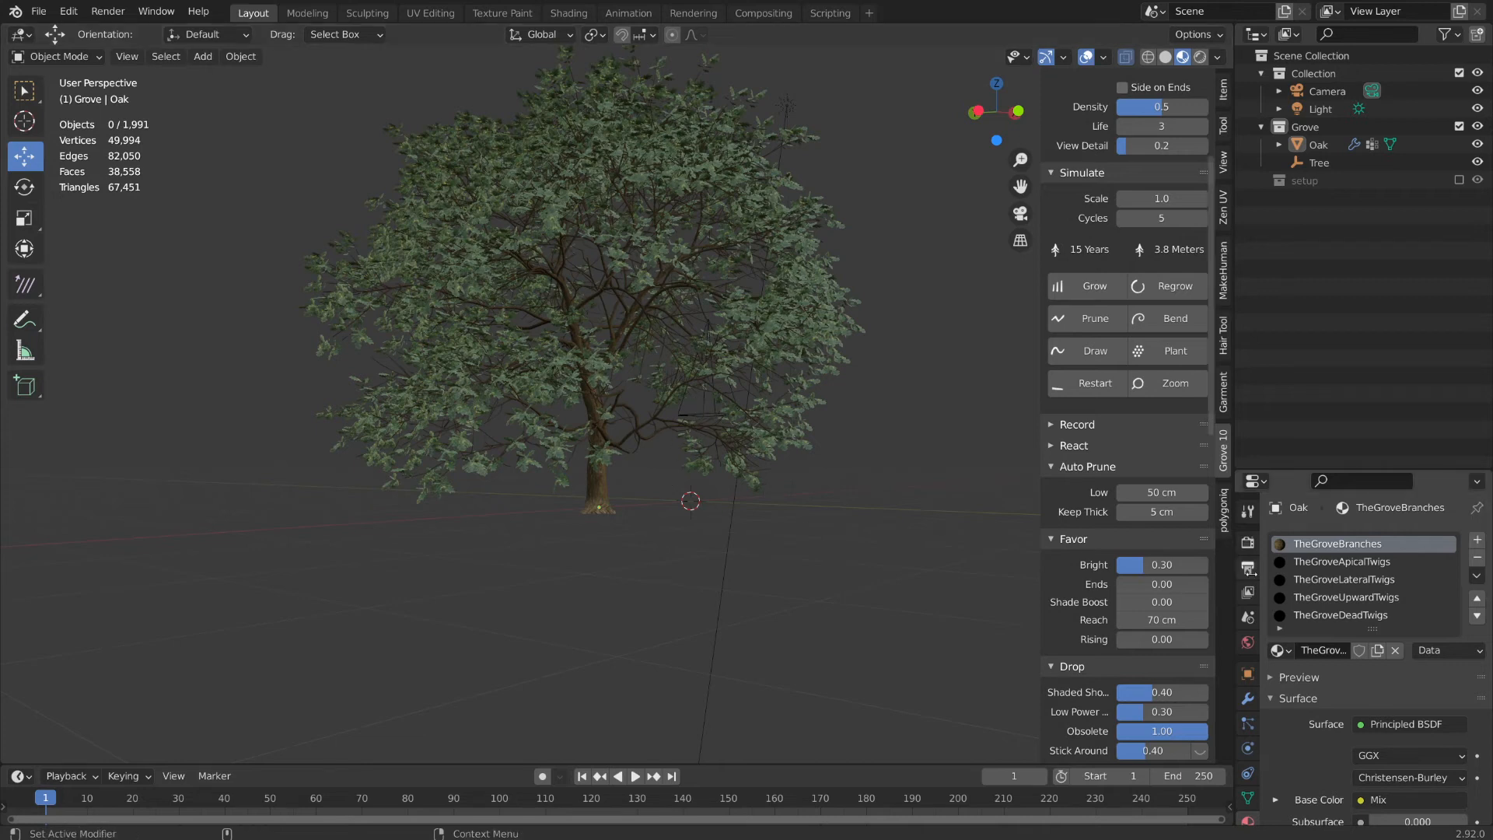
- Bring up the oak's vertex group list and look at the tree from another side
left_click(1249, 798)
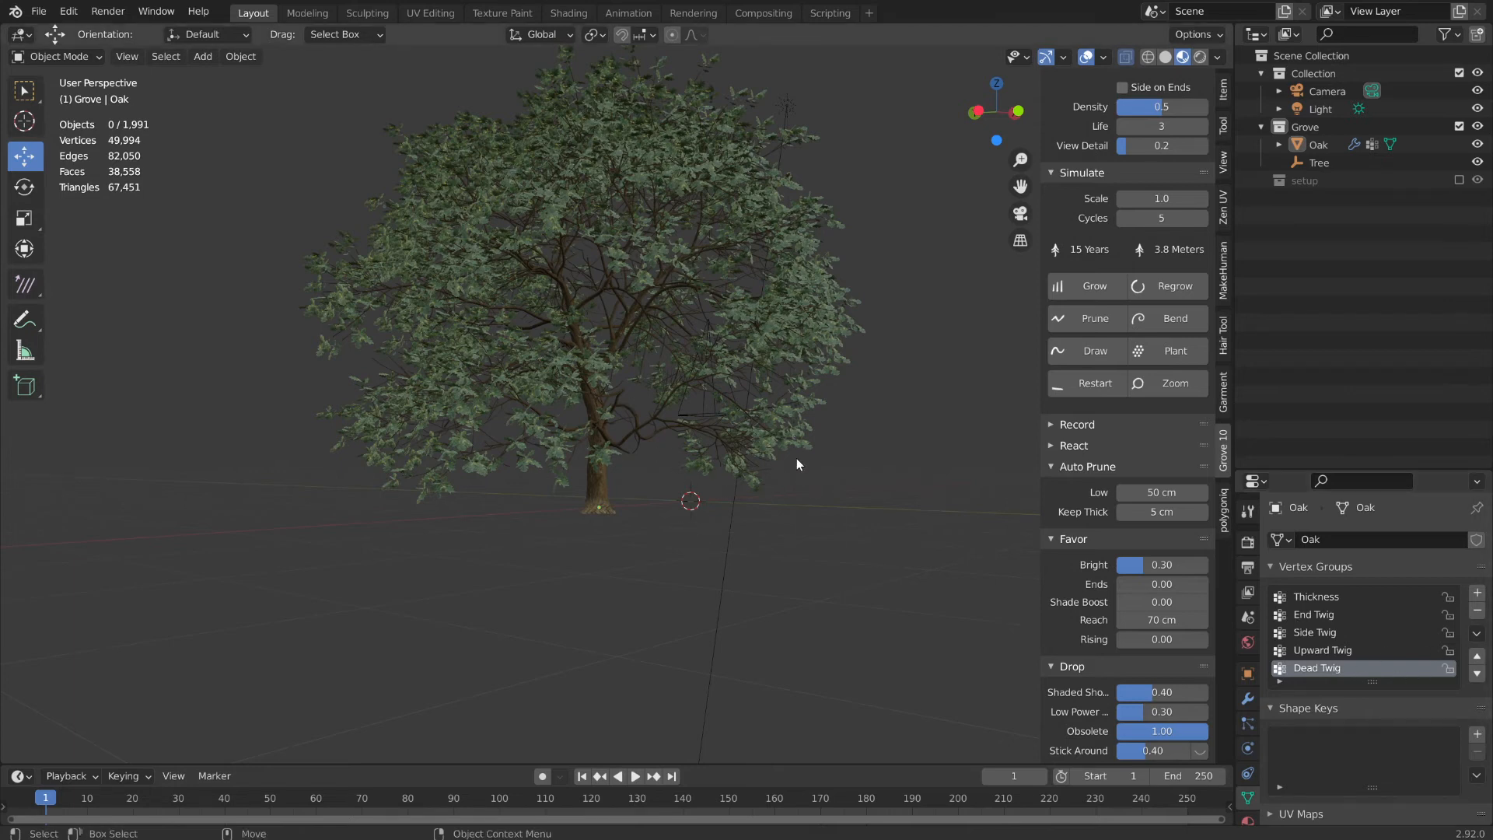
middle_click_drag(853, 443, 704, 536)
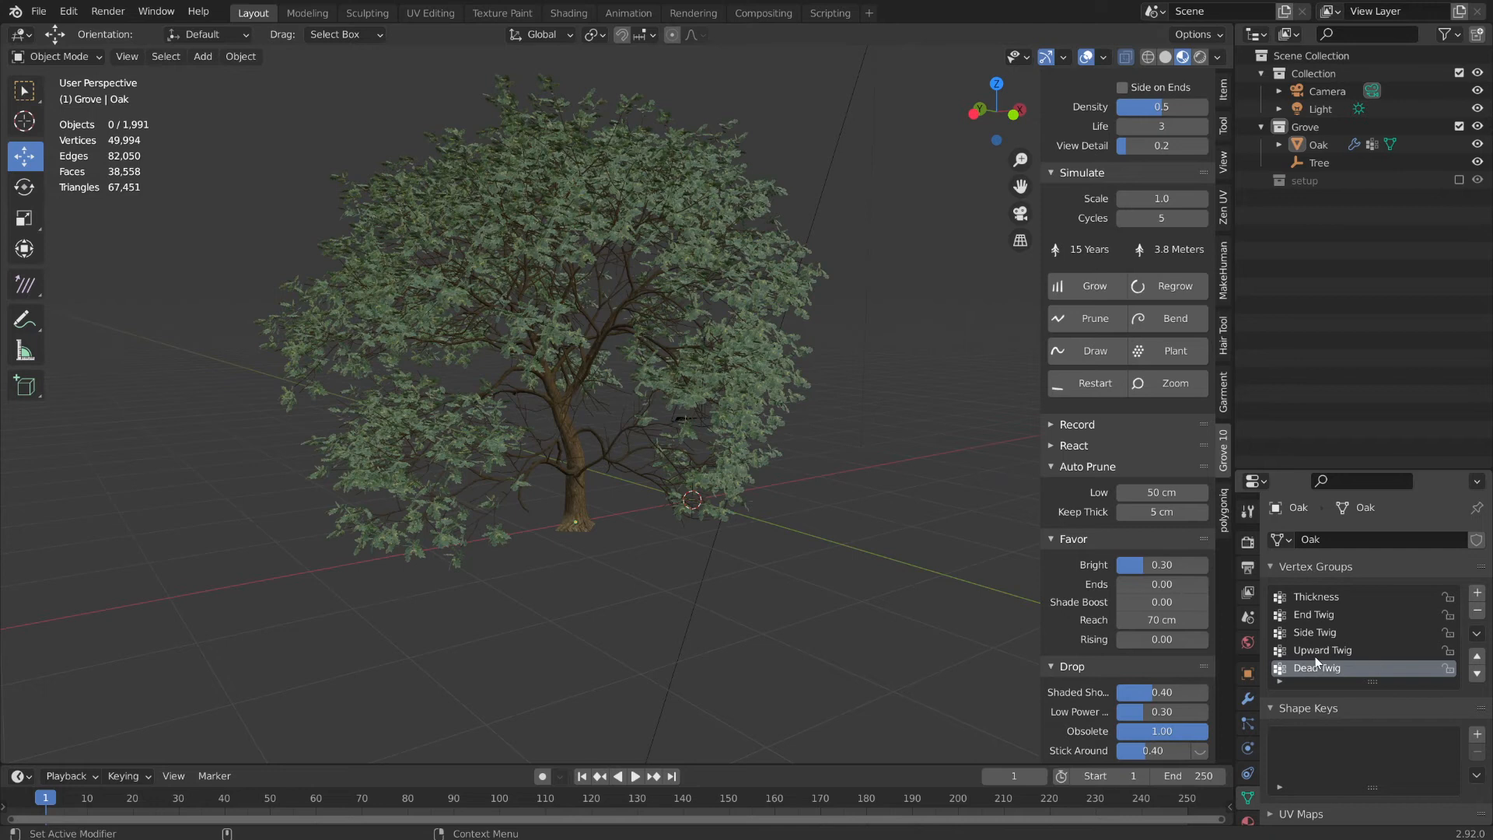
mouse_move(862, 540)
left_mouse_down("alt")
mouse_move(849, 525)
mouse_move(857, 546)
left_mouse_up("alt")
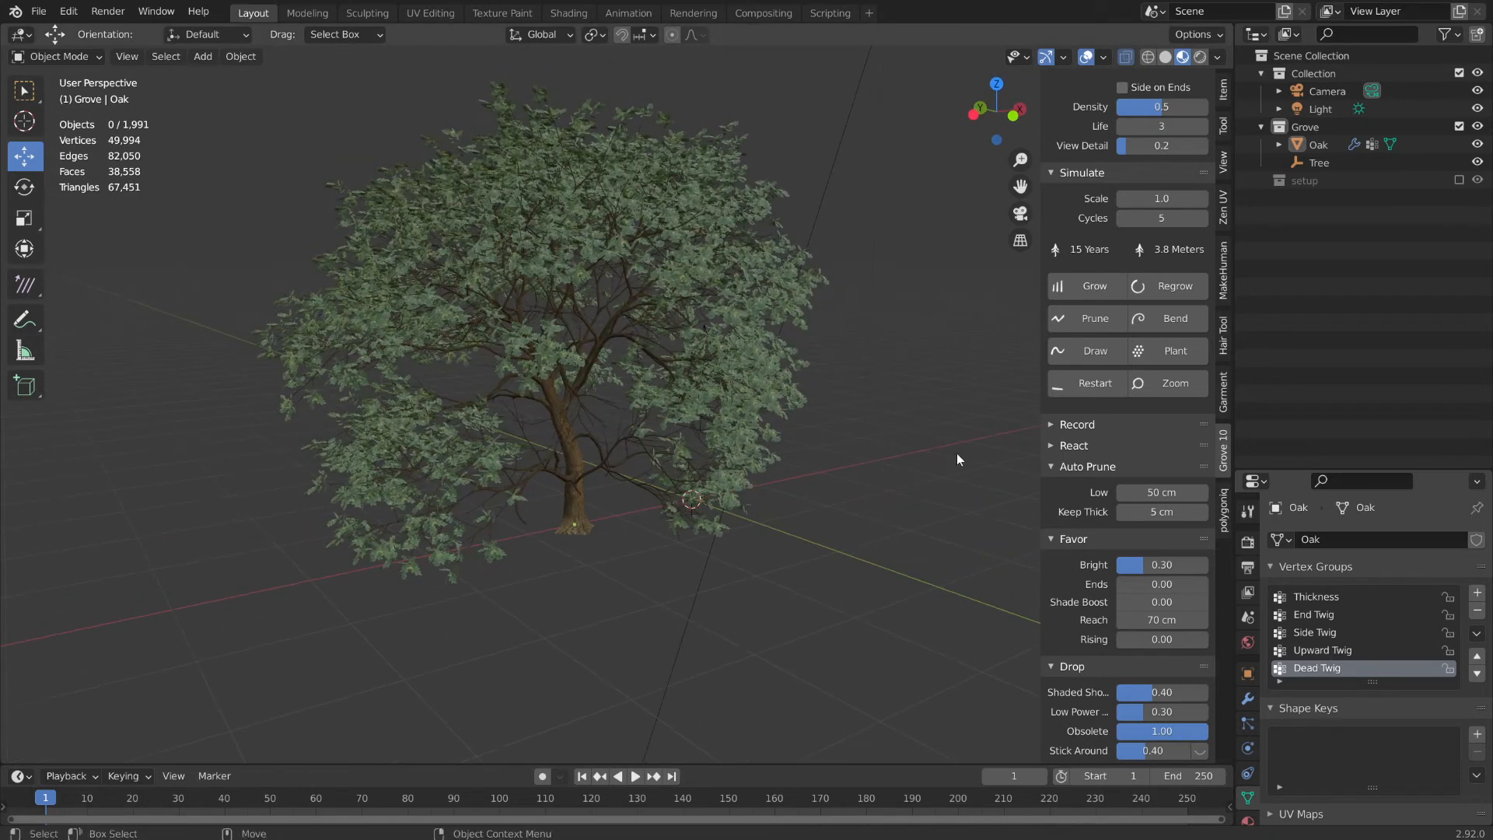
- Enter Edit Mode on the oak and, with face selection, select only the faces of the Side Twig vertex group
left_click(46, 56)
left_click(50, 95)
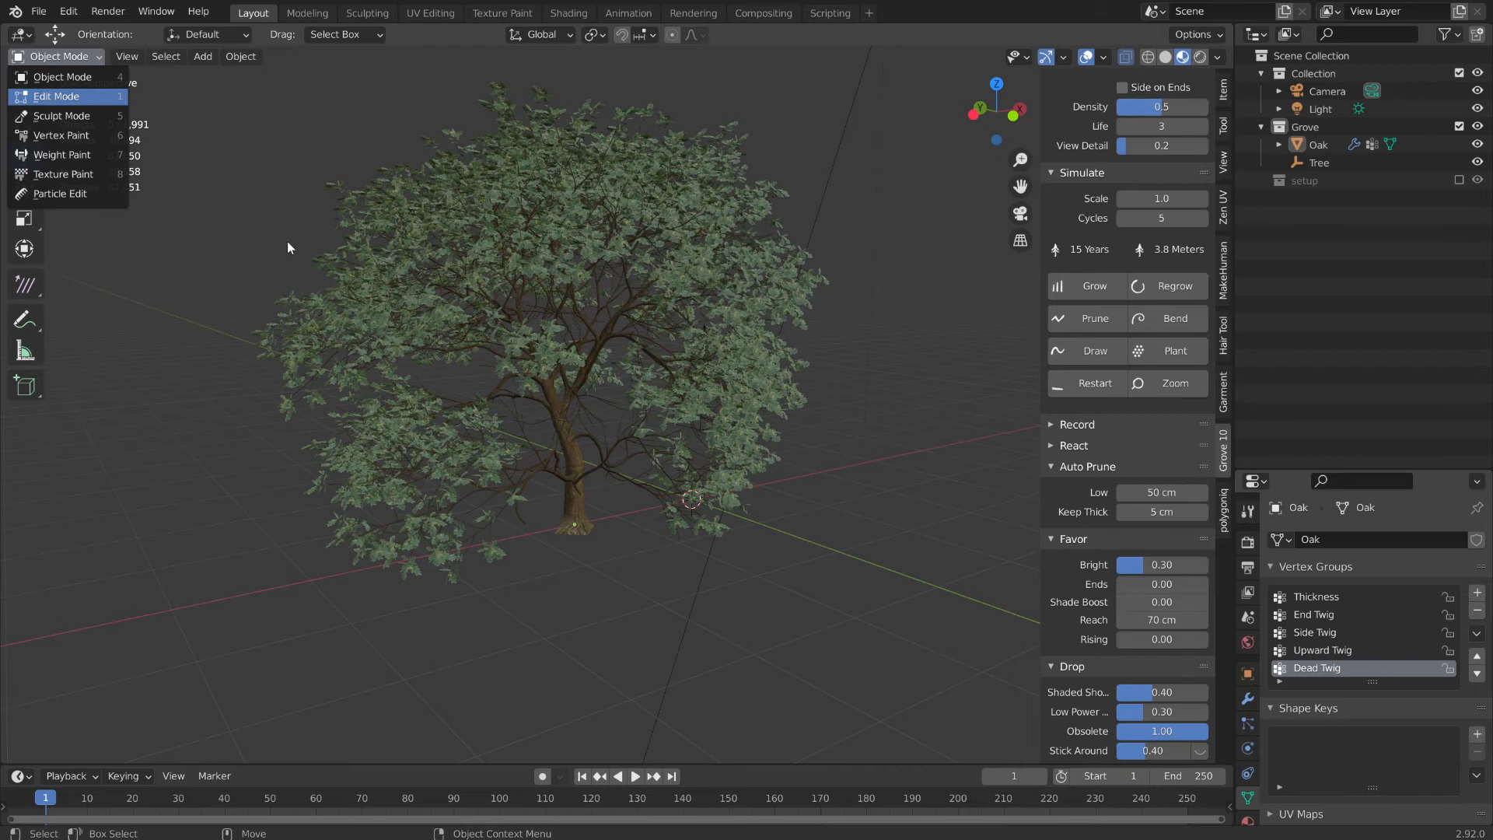
left_click(1311, 615)
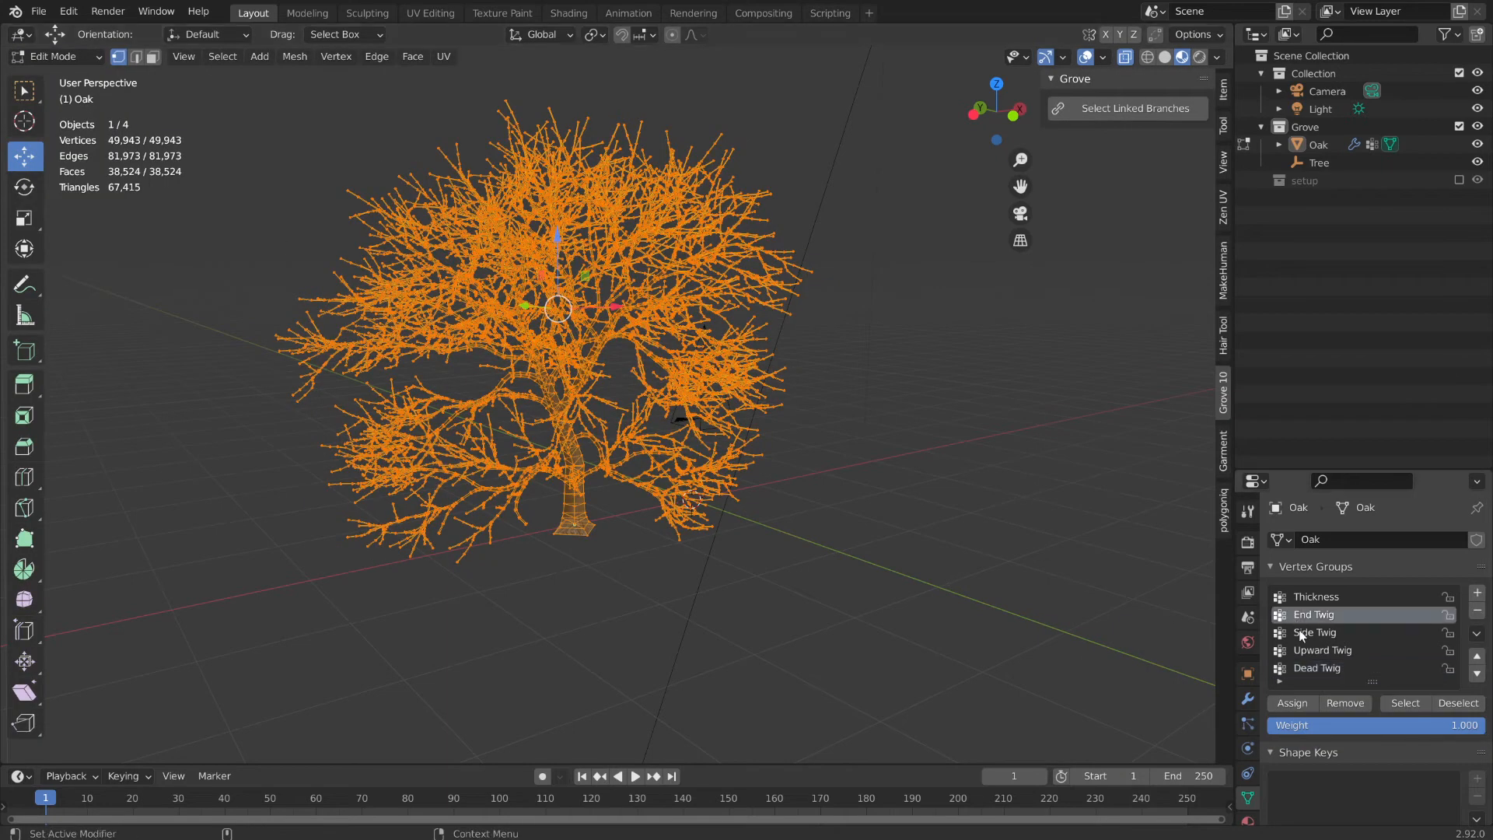
left_click(1302, 637)
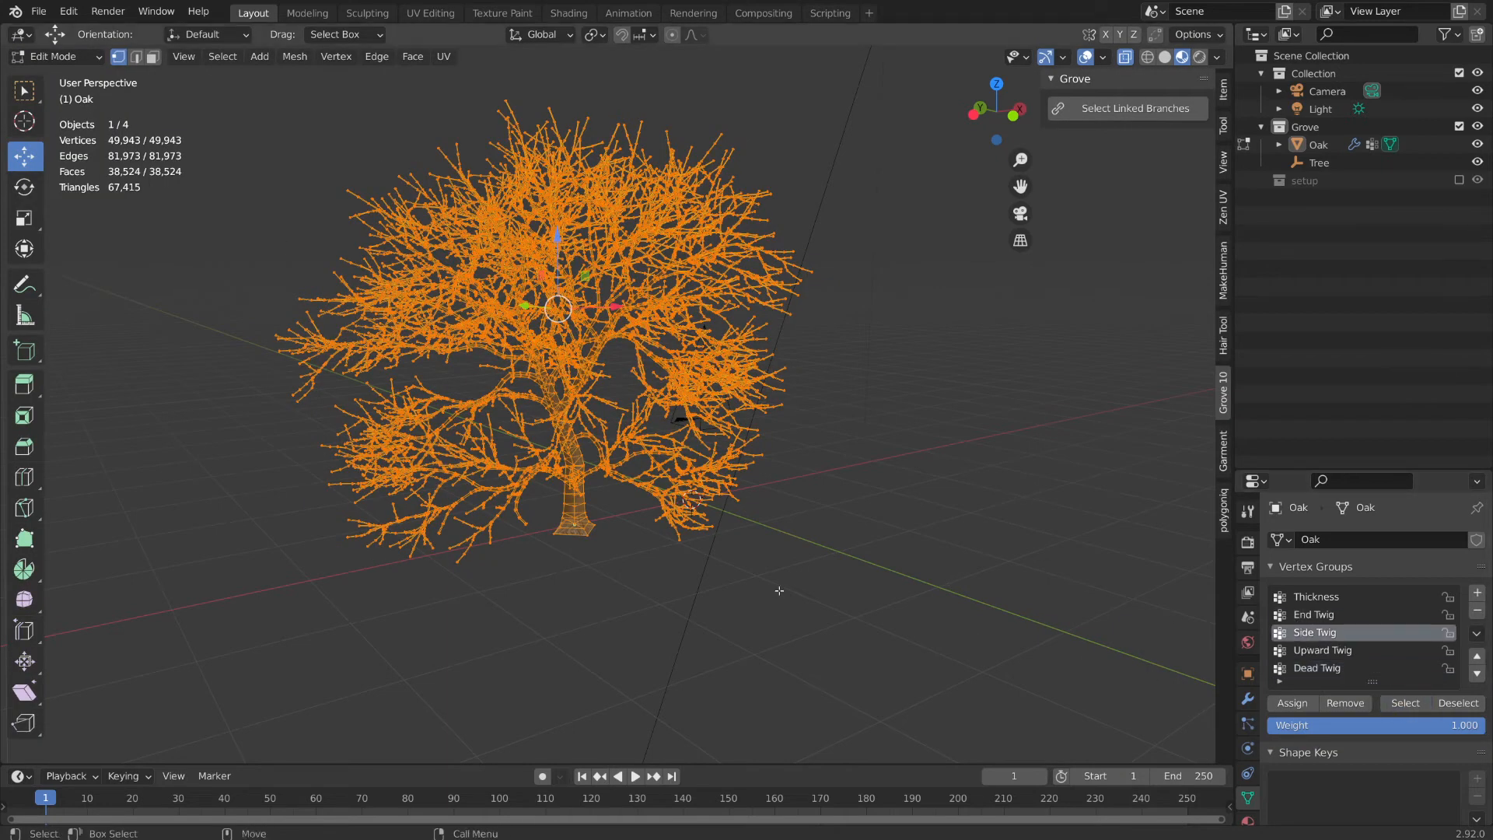
left_click(865, 486)
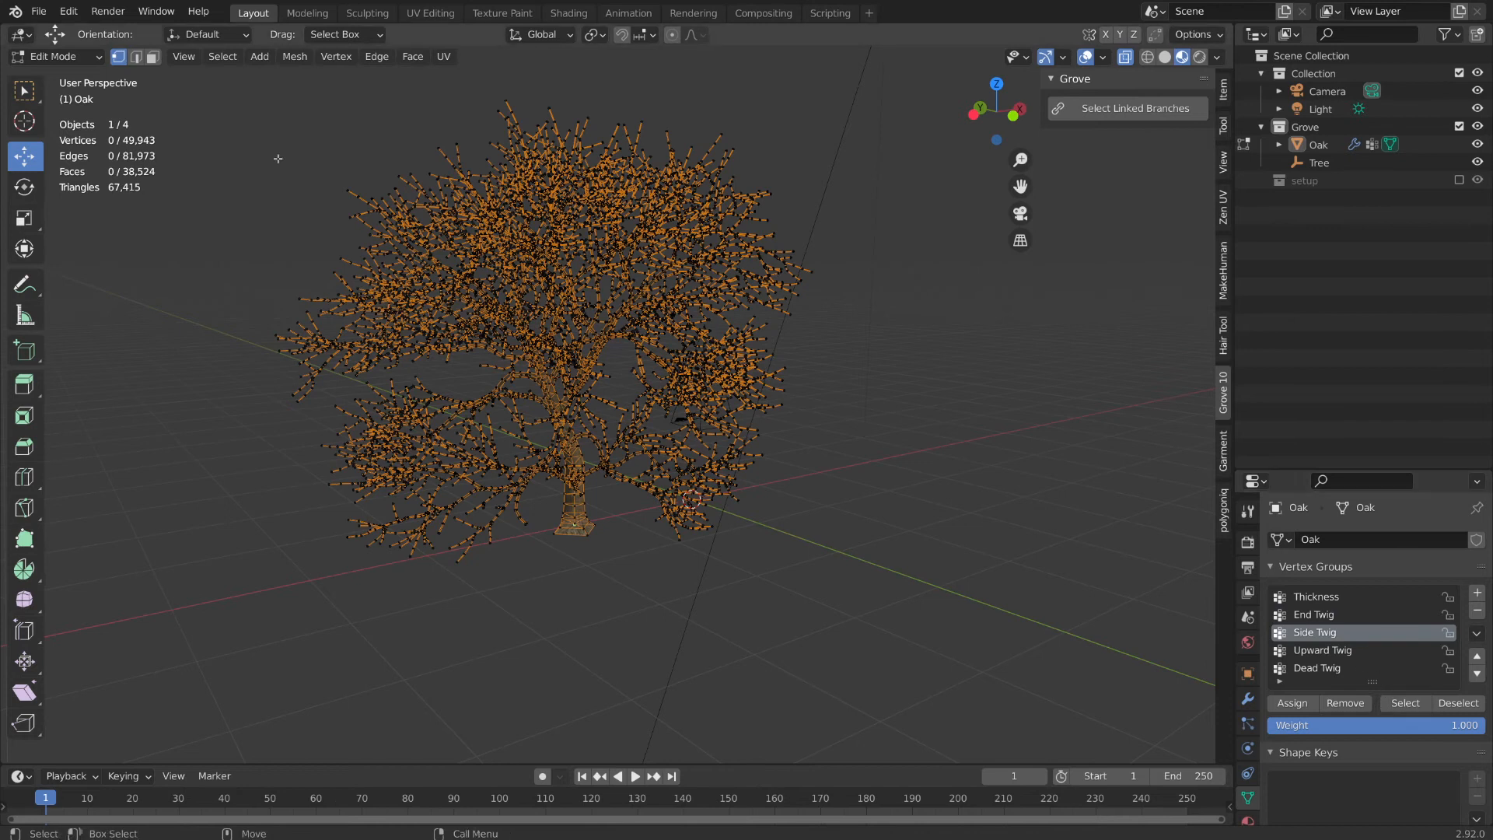
left_click(152, 57)
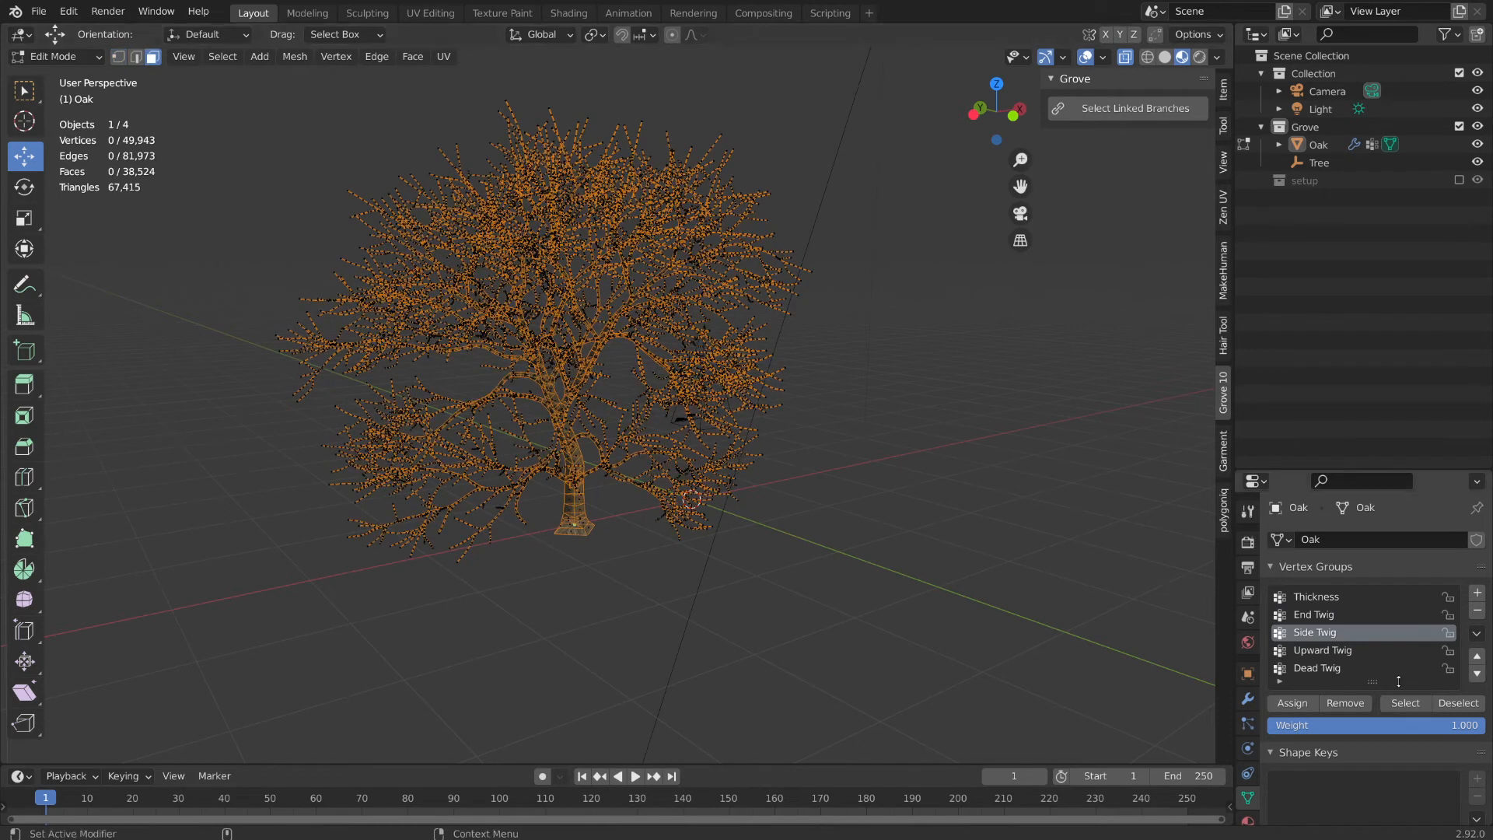
left_click(1405, 704)
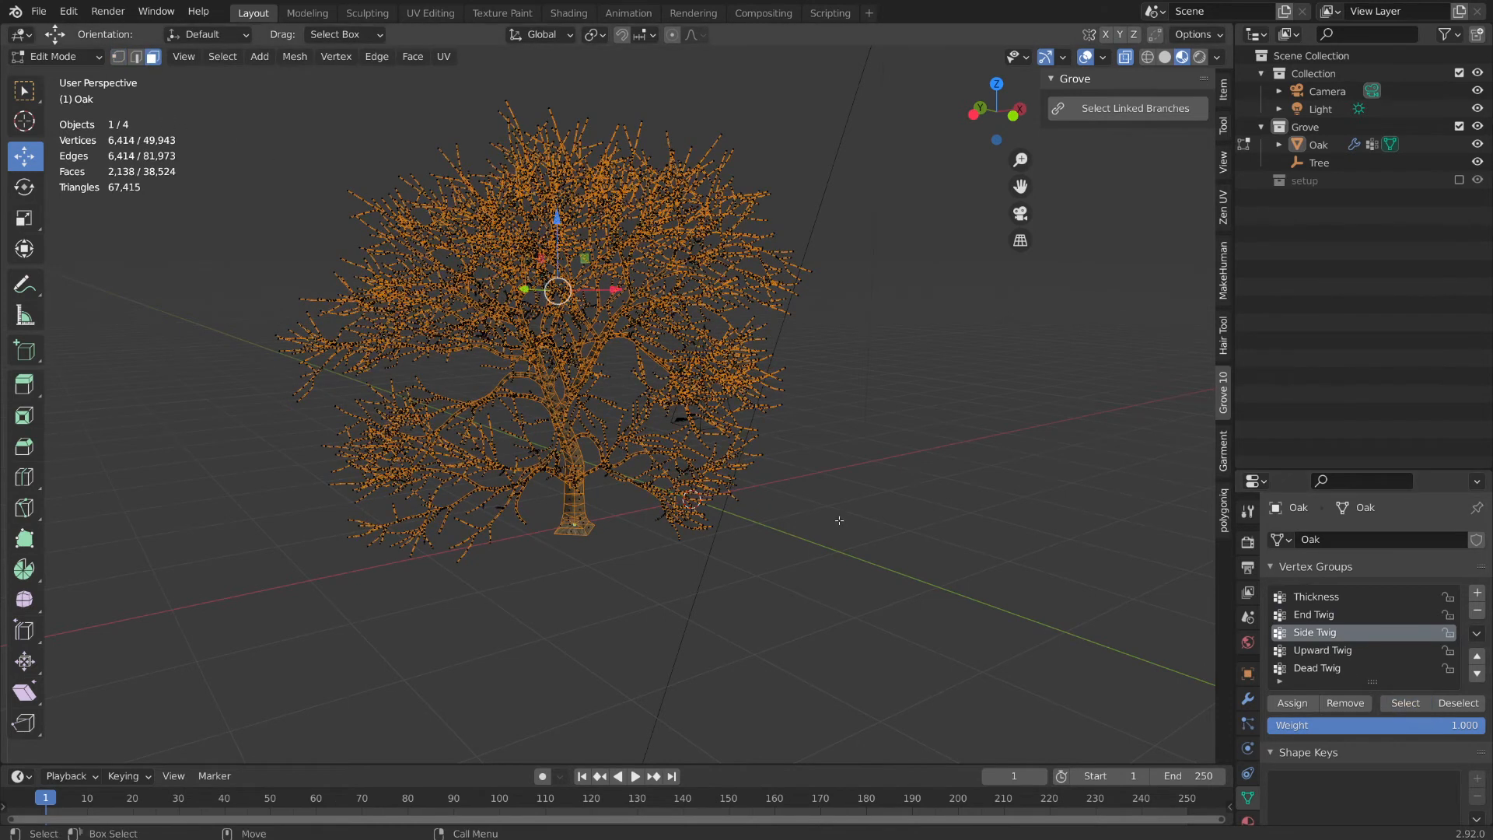
- Try moving the selected Side Twig faces along the X axis away from the tree and view the displaced leaves in Object Mode
middle_click_drag(443, 308, 168, 274)
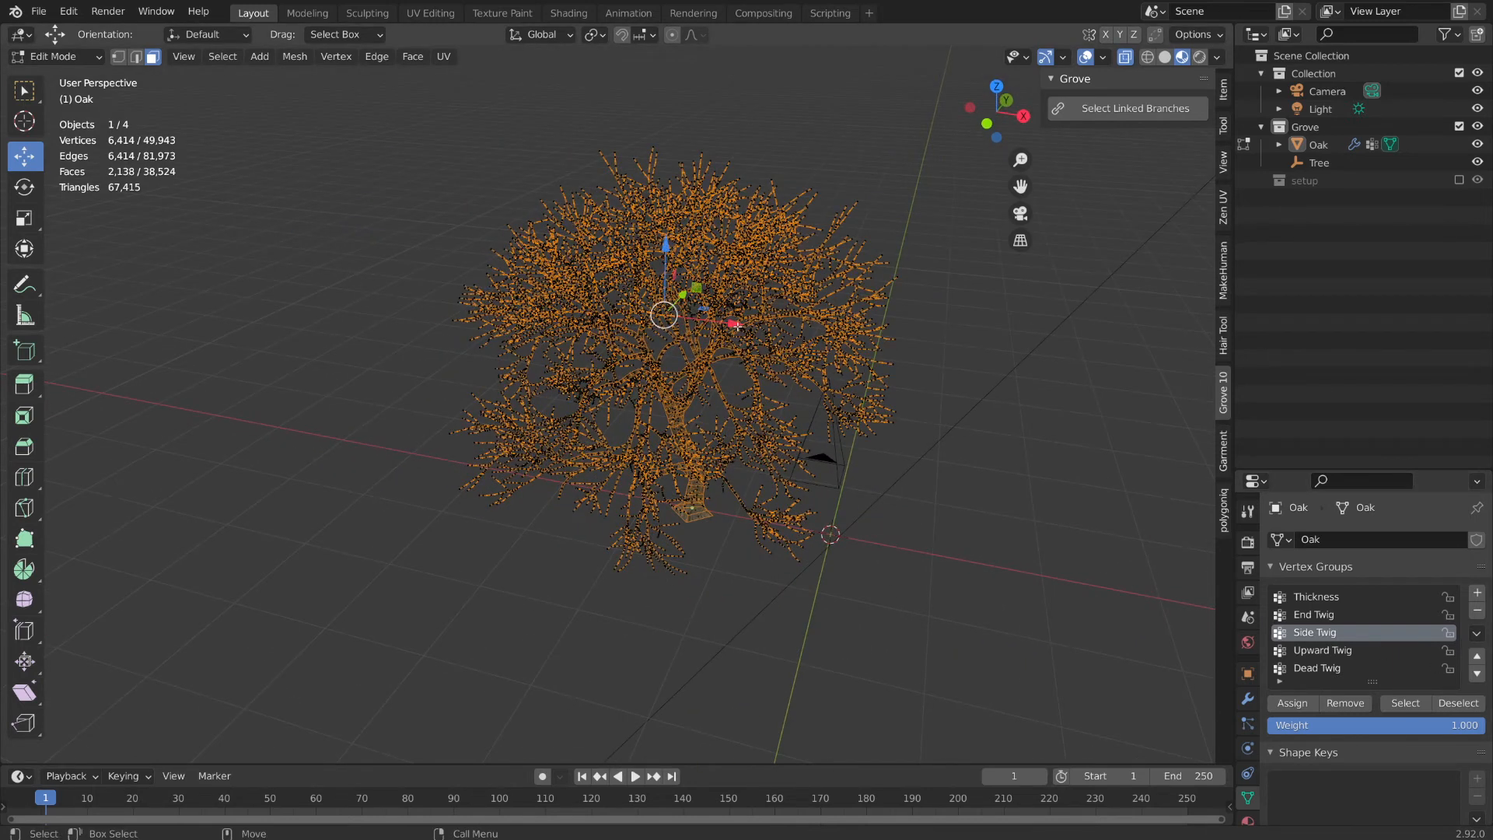
left_click_drag(737, 326, 442, 370)
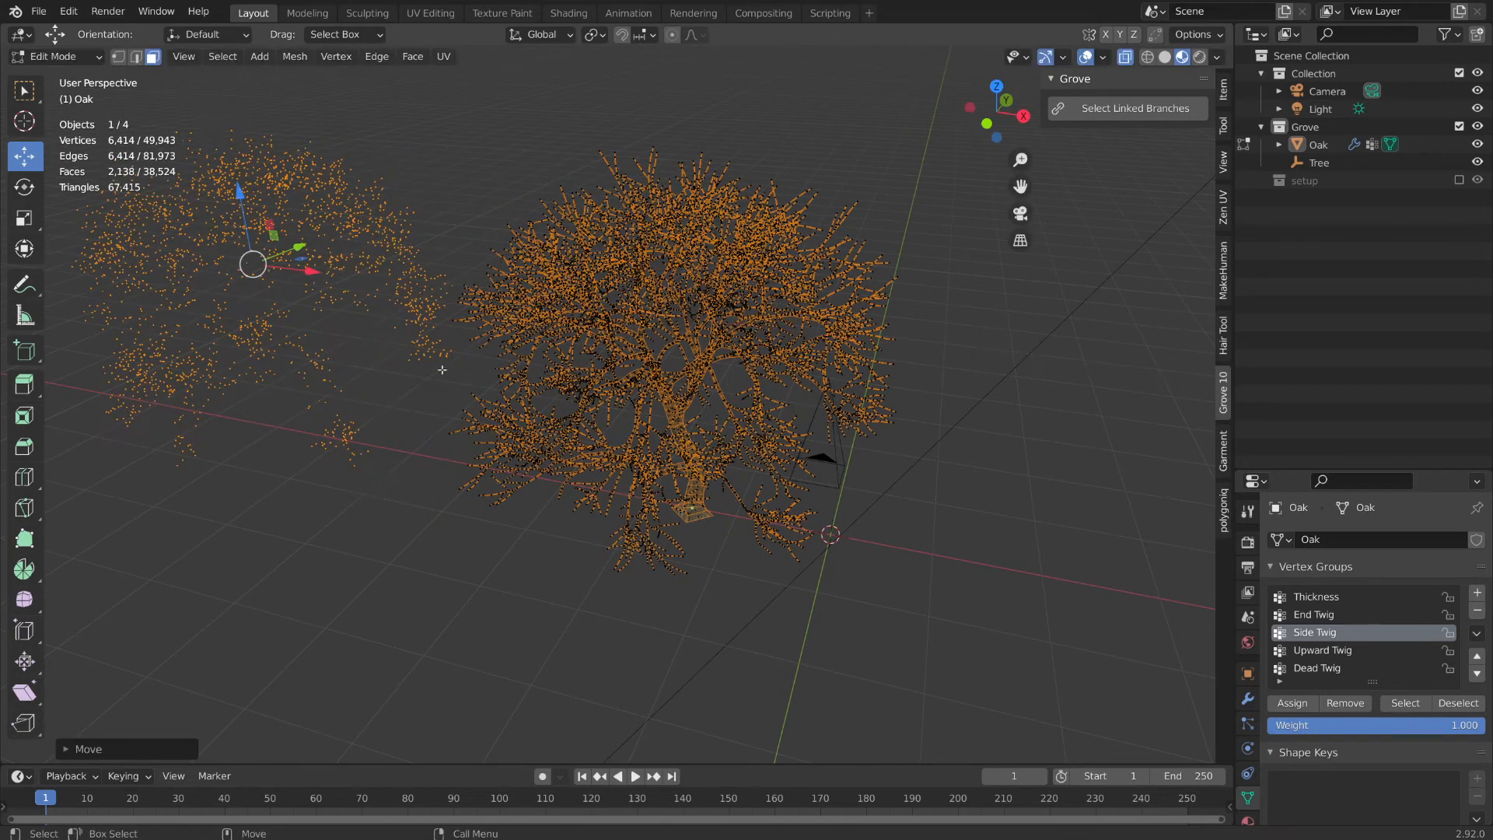
left_click(58, 56)
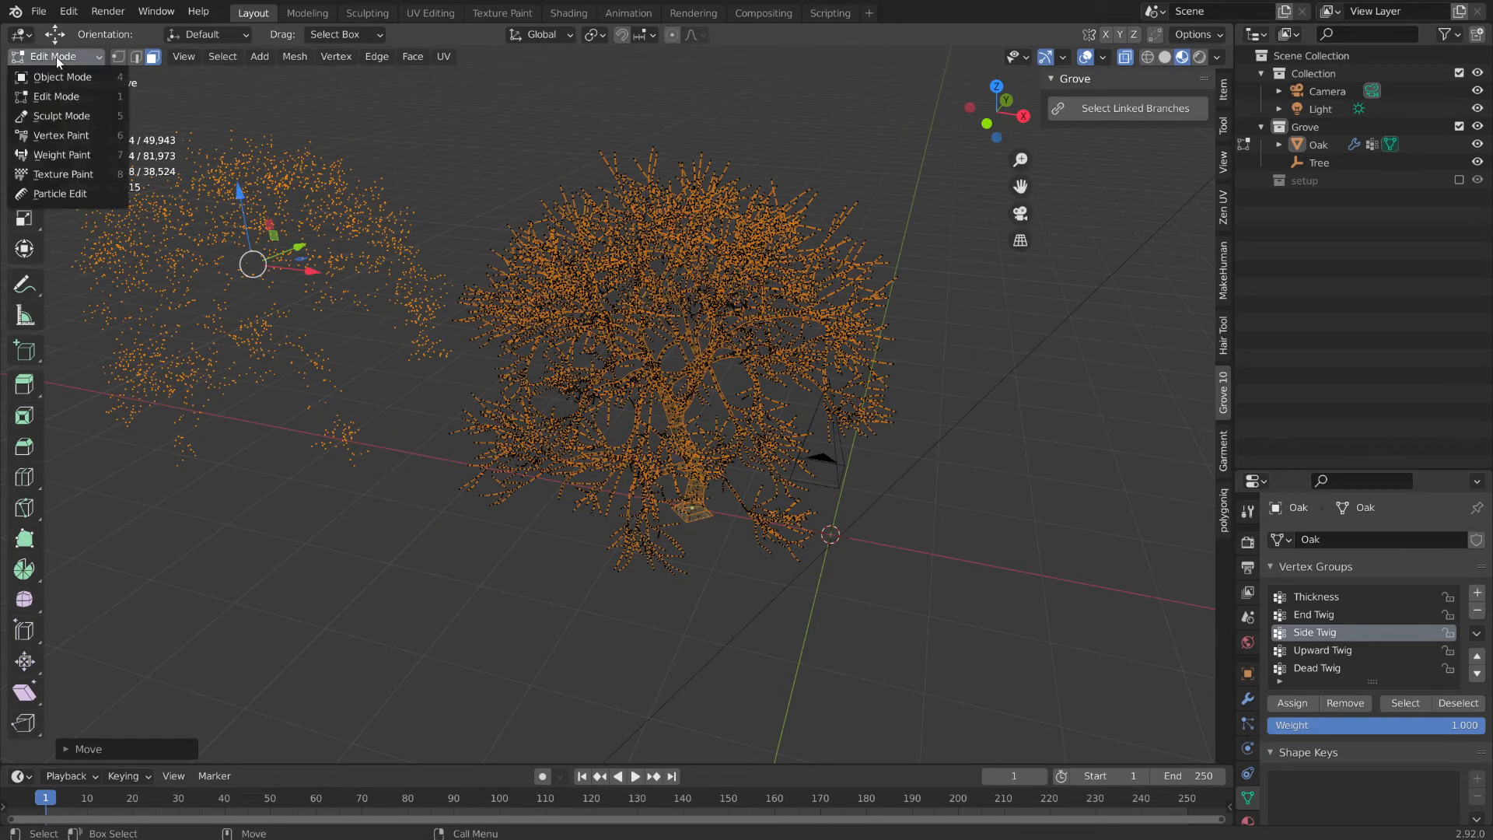
left_click(47, 76)
middle_click_drag(445, 489, 770, 493)
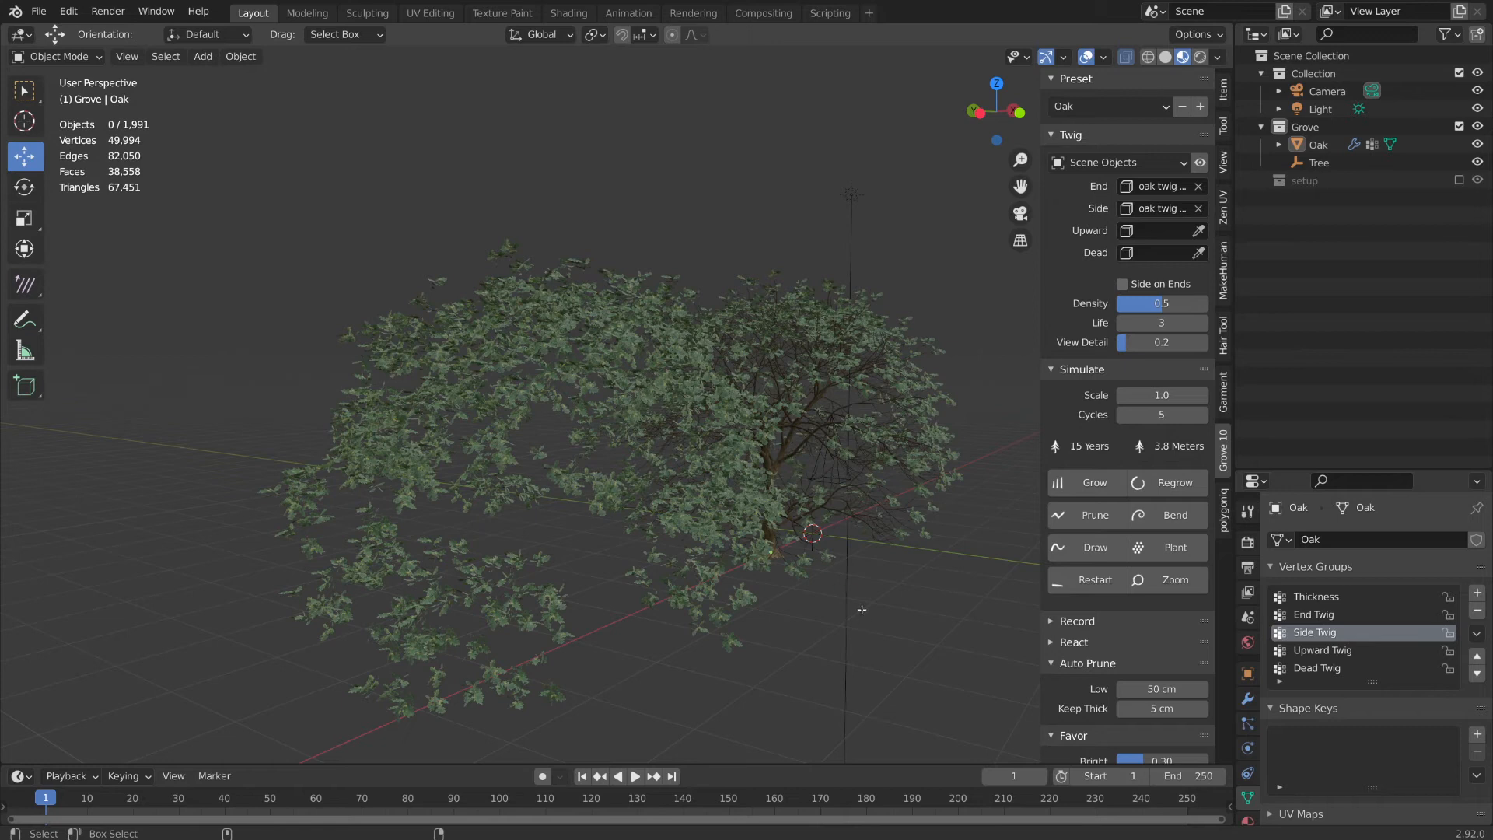
- Undo the move of the side twig faces and return the oak to Object Mode
key("Tab")
key("ctrl+z")
middle_click_drag(1003, 502, 715, 457)
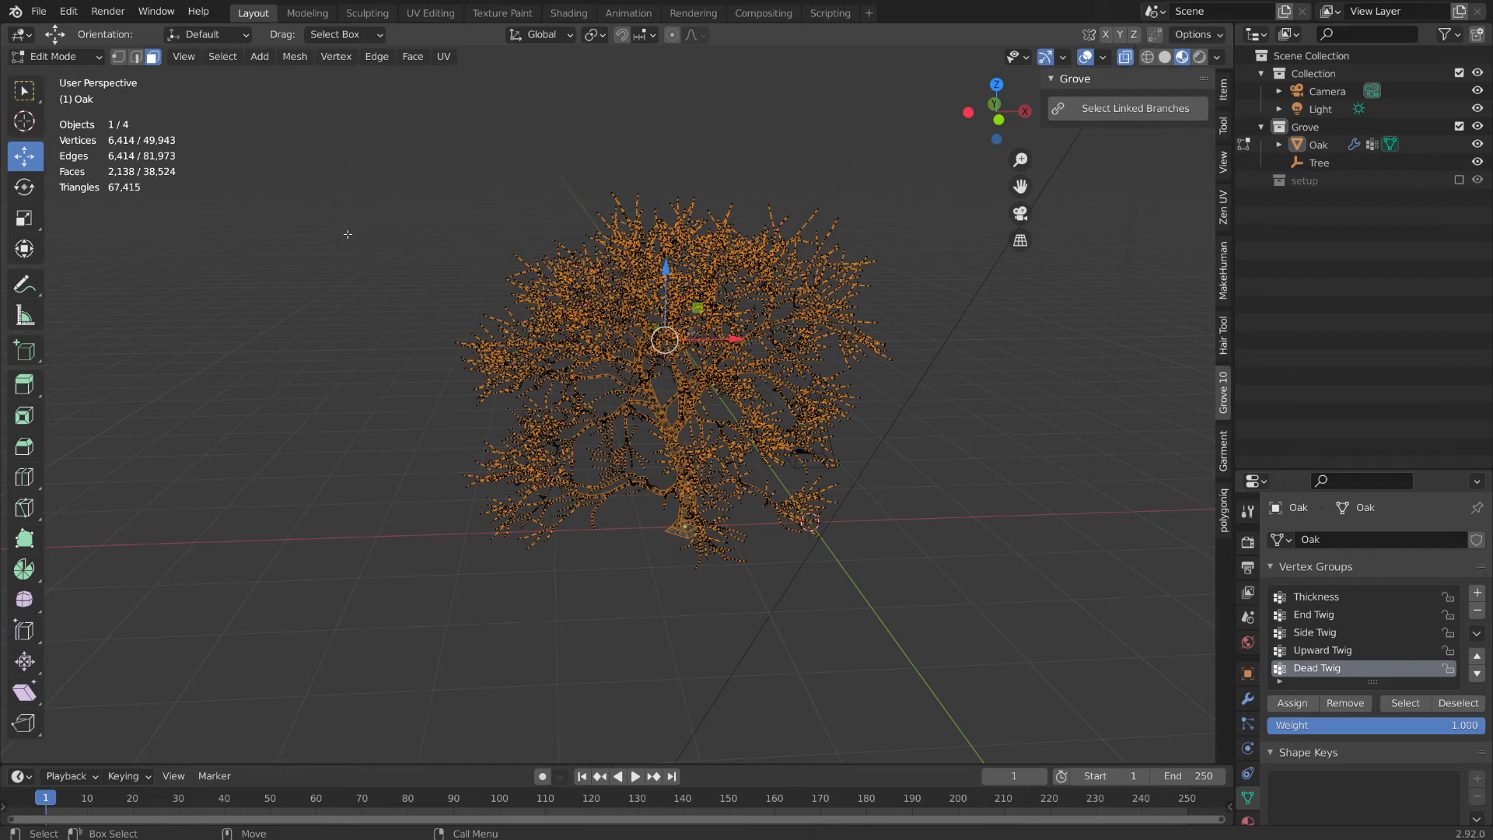
left_click(67, 56)
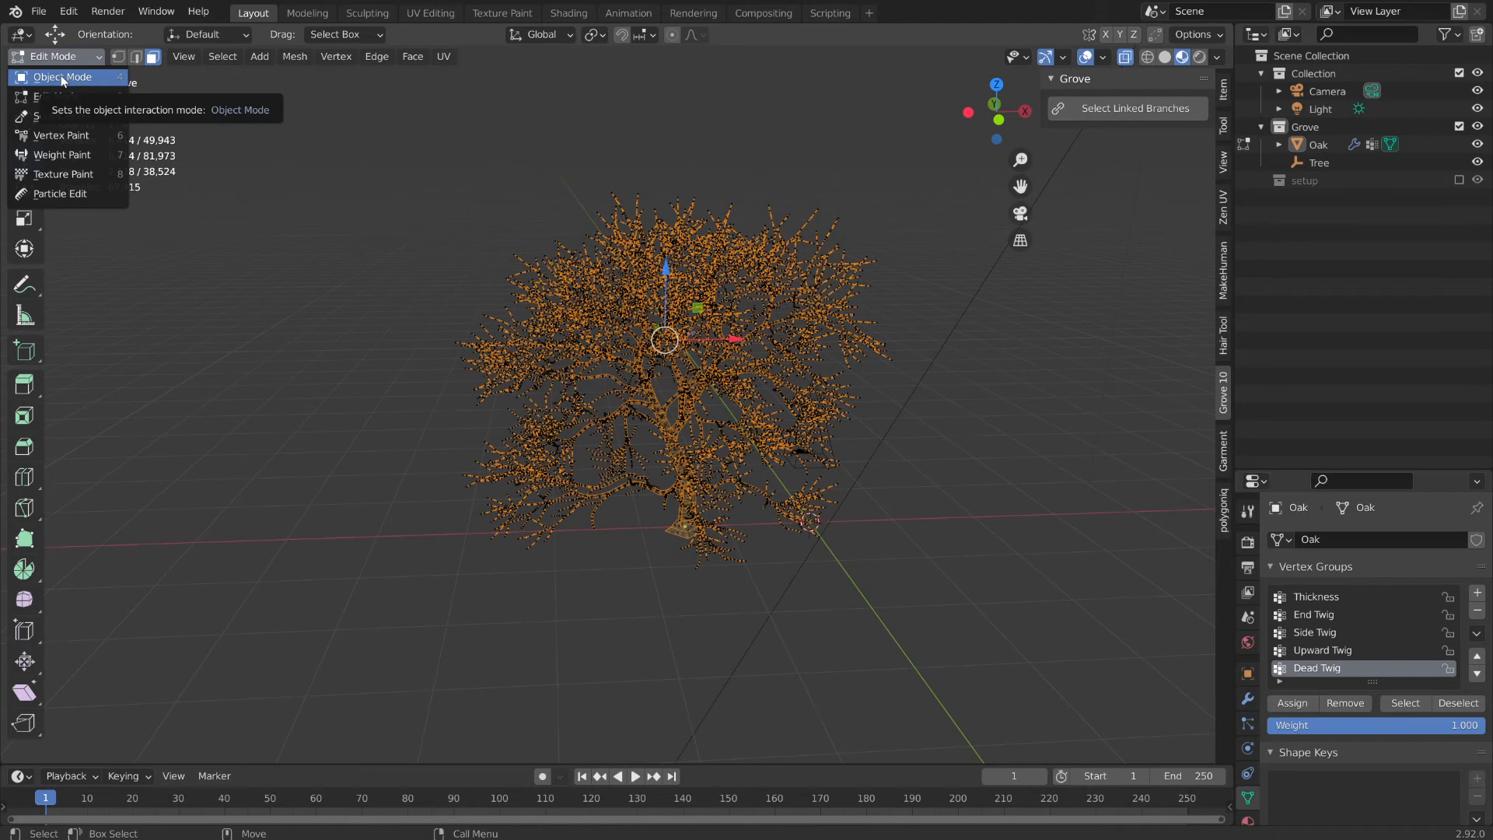
left_click(62, 55)
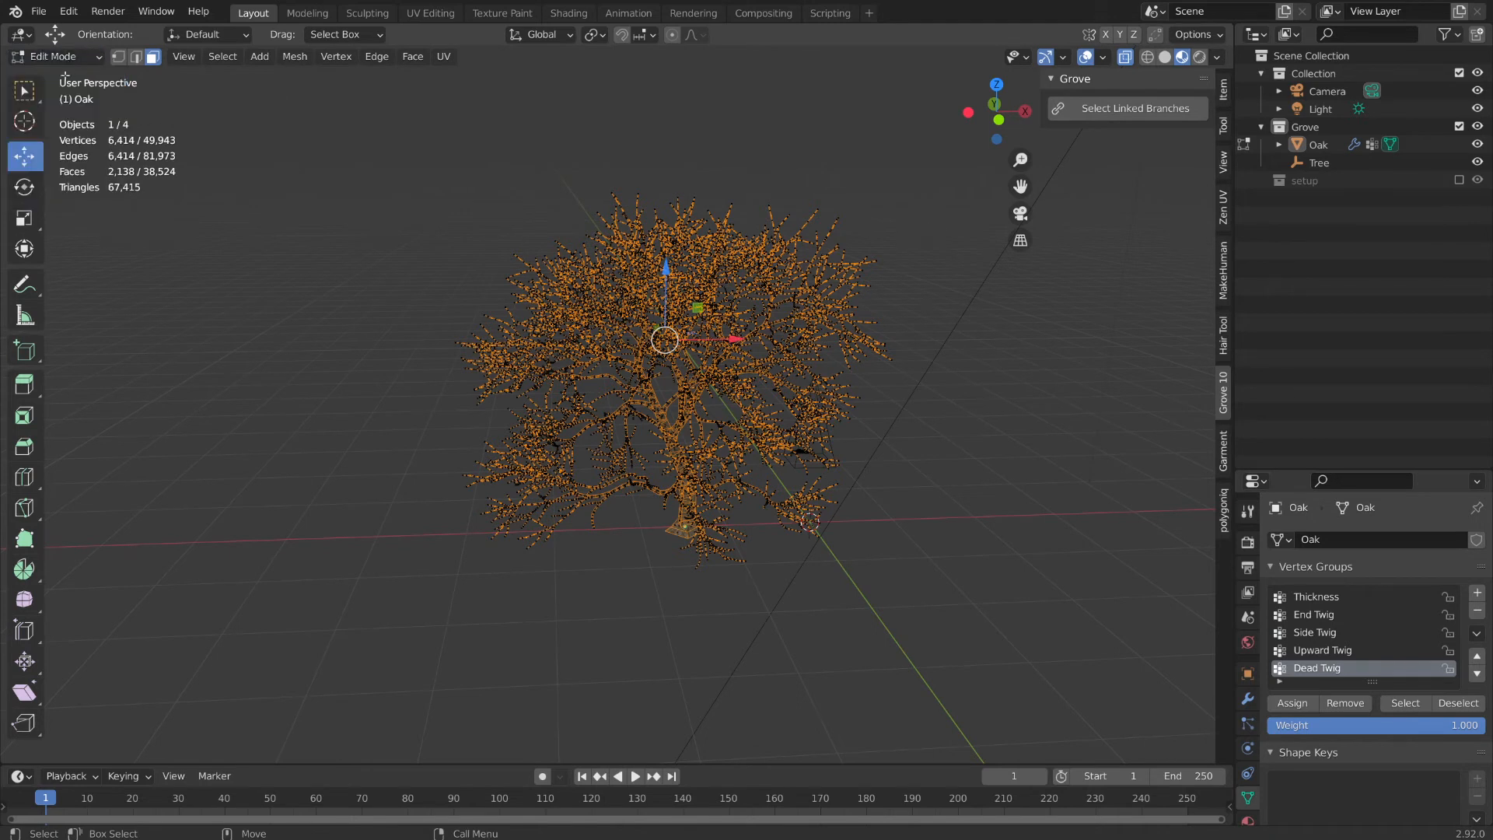
left_click(54, 59)
left_click(55, 76)
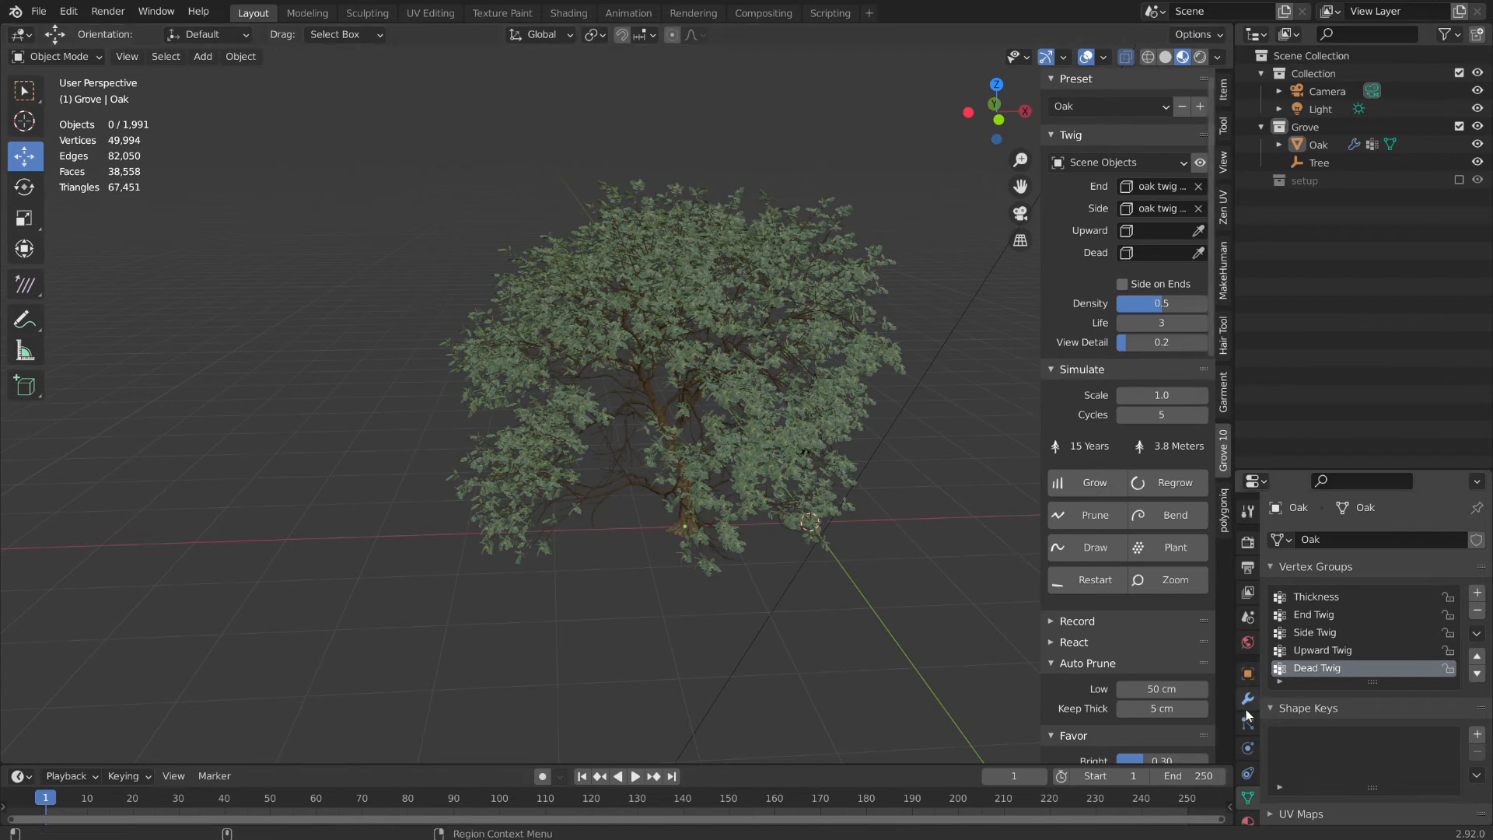
- Select the oak and display its full modifier stack in an enlarged properties area
left_click(681, 514)
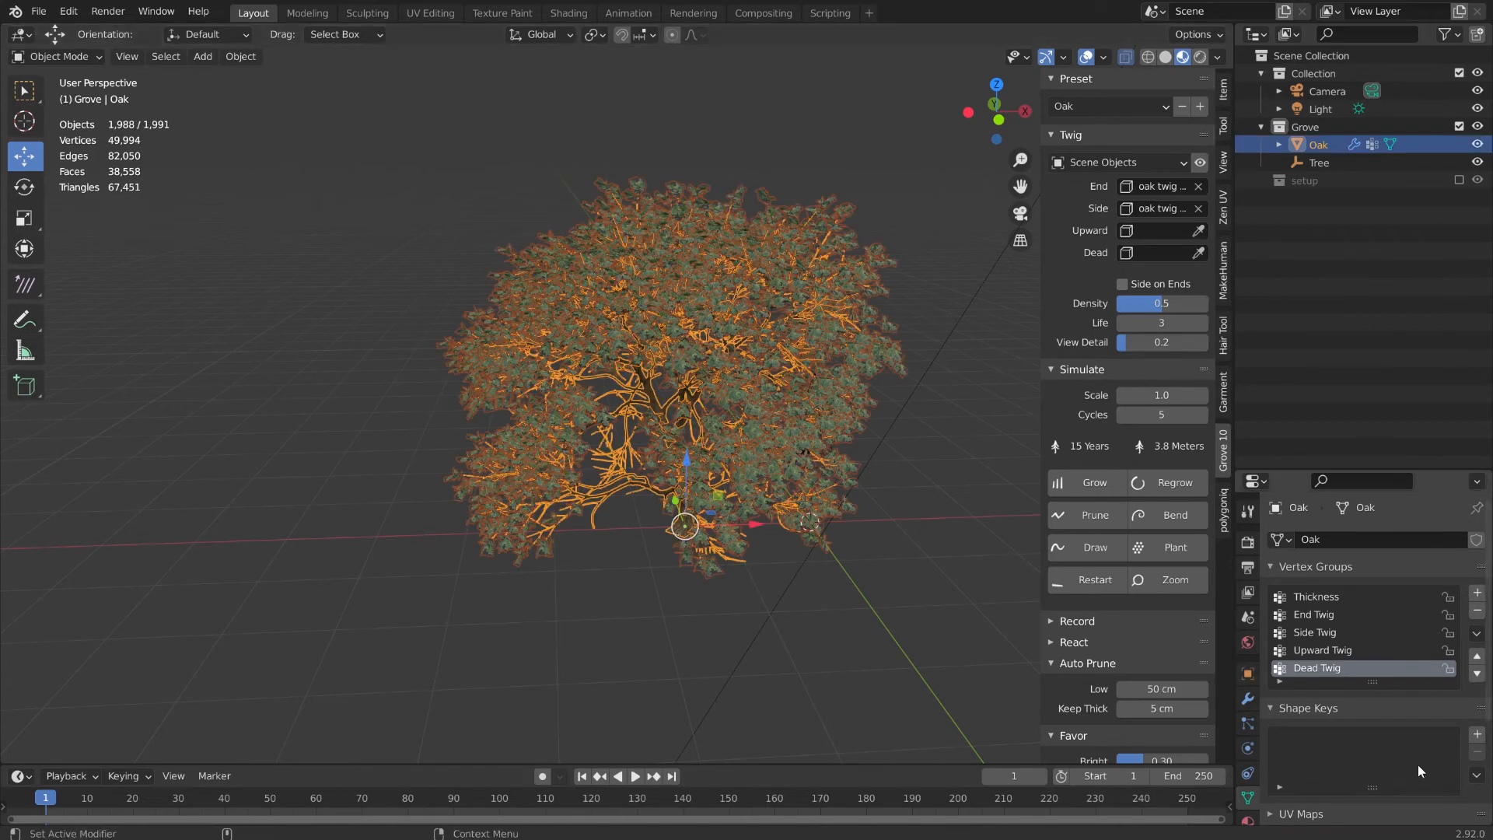
left_click(1251, 700)
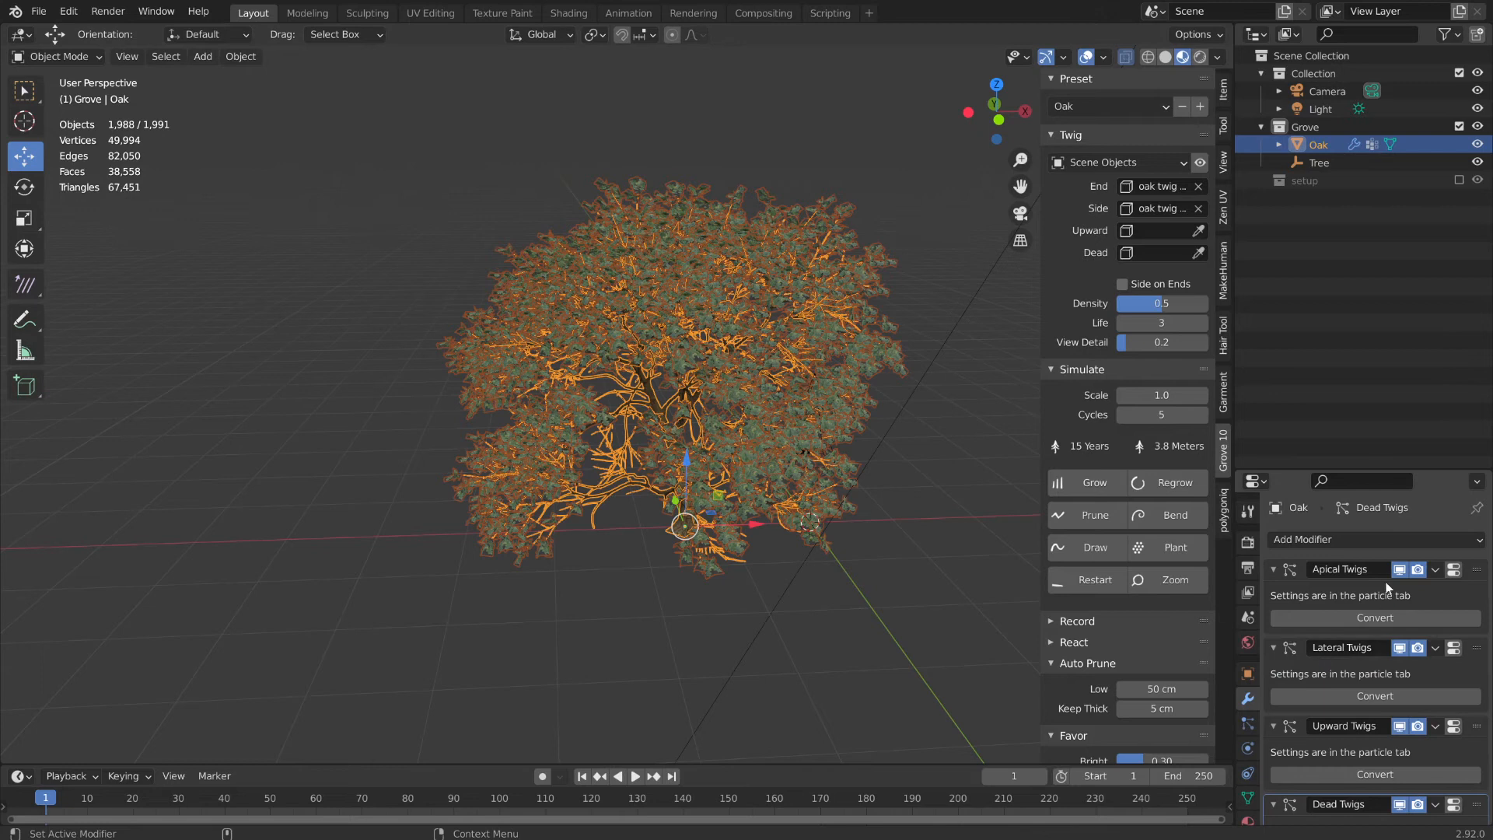
left_click_drag(1433, 468, 1418, 290)
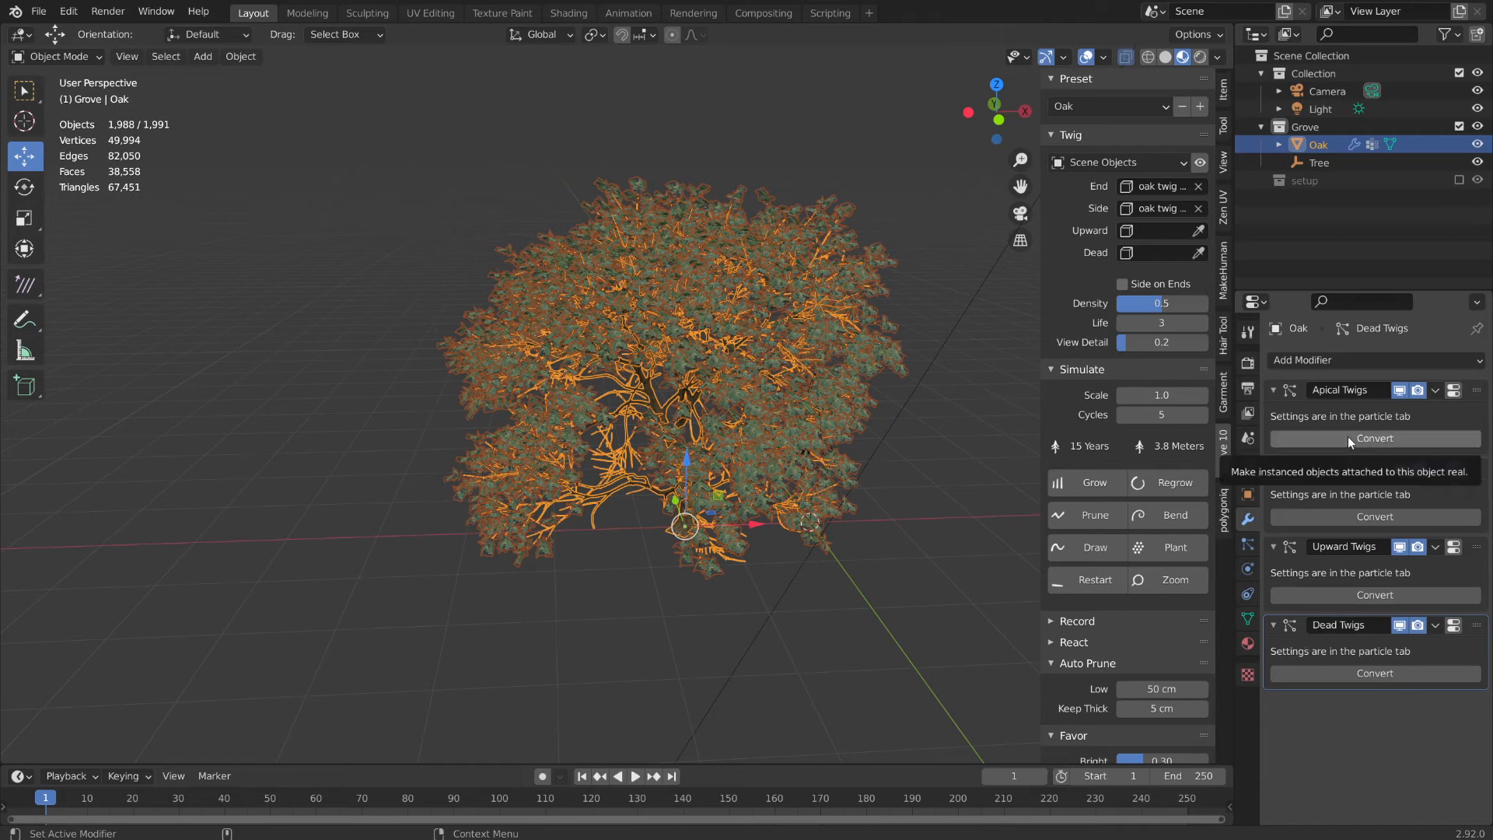
left_click(1278, 145)
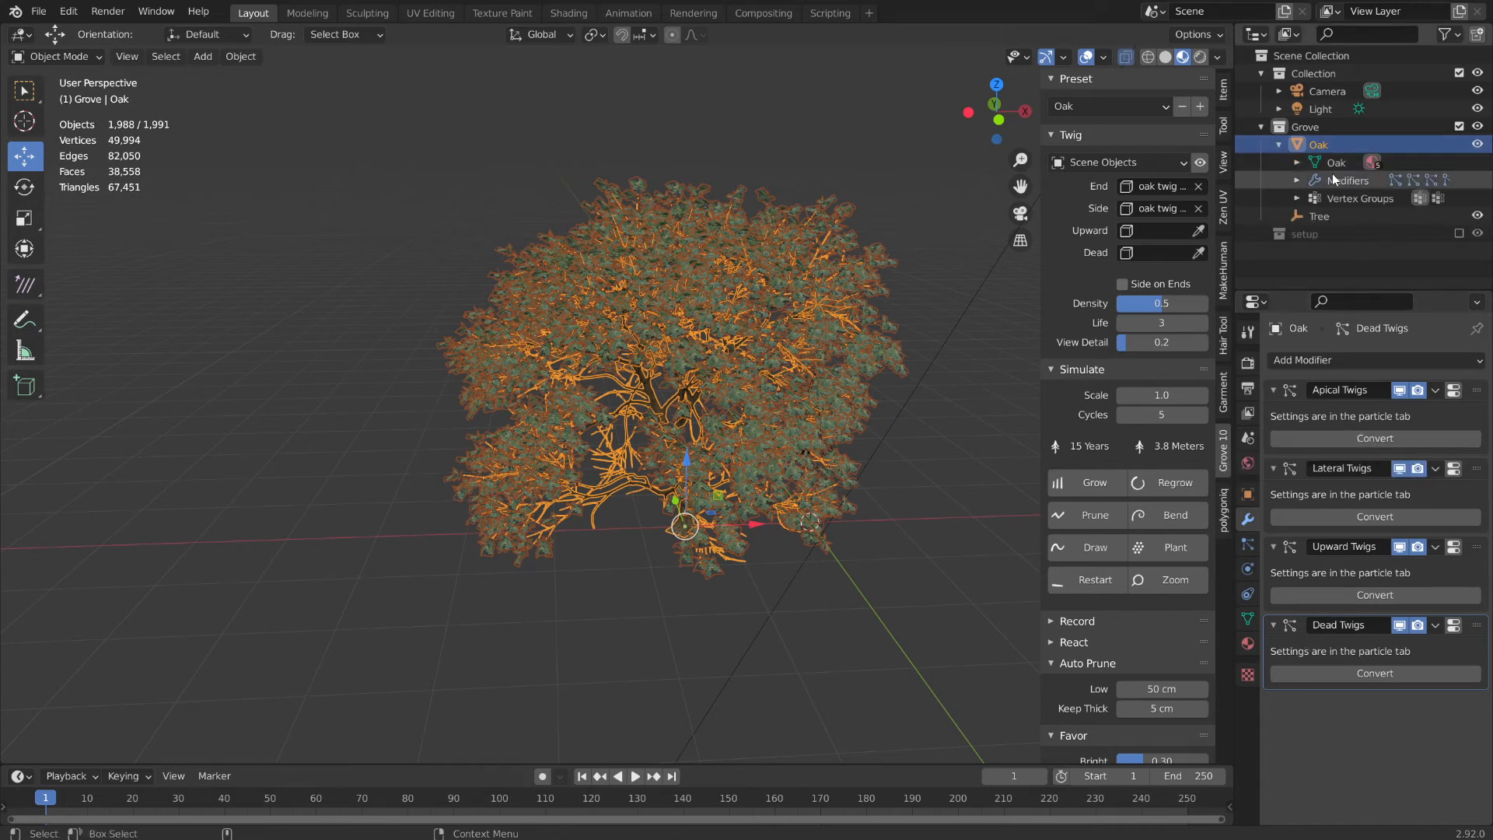
left_click(1277, 146)
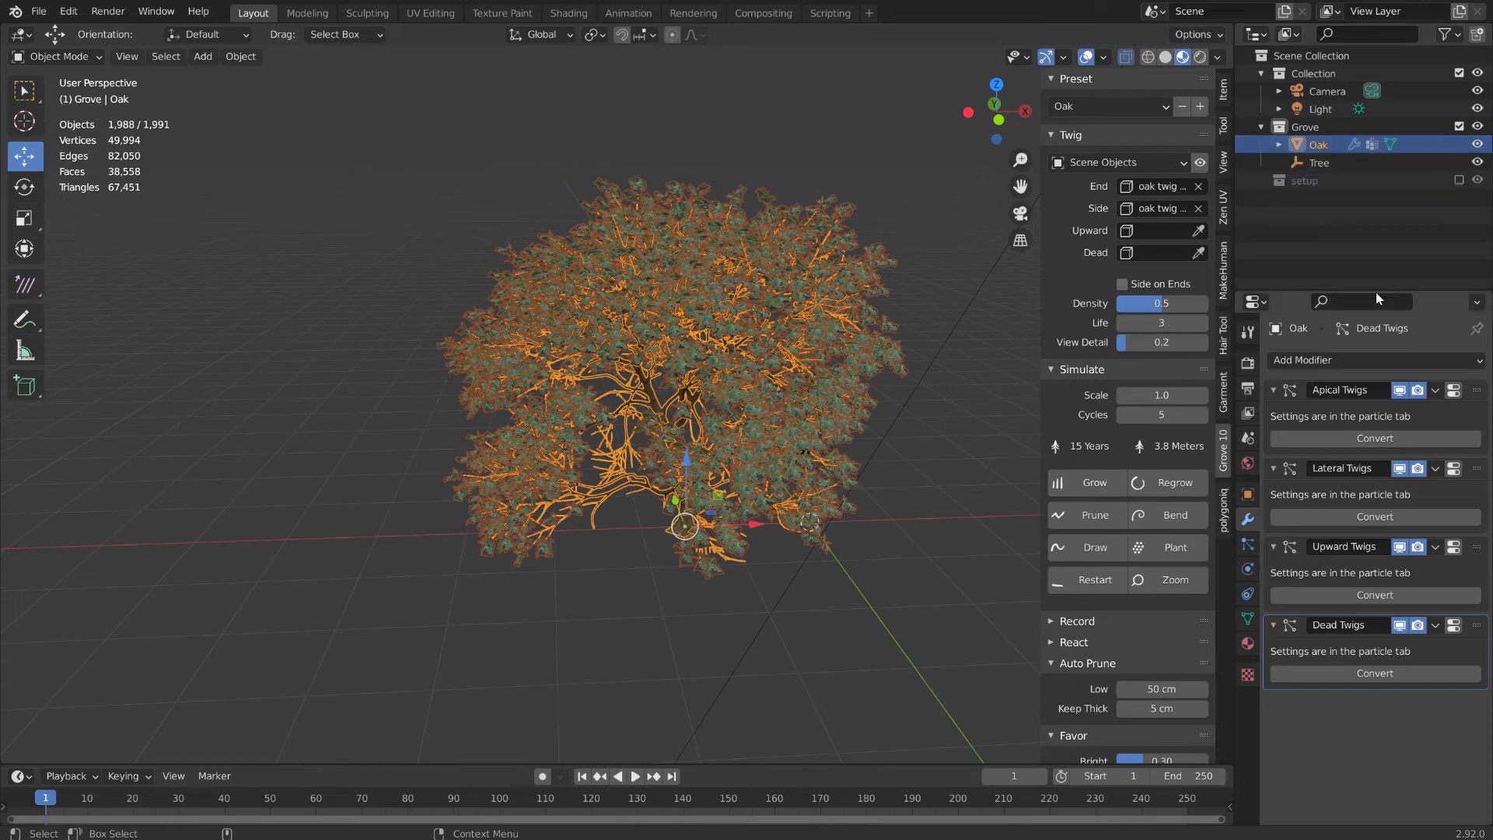
- Try converting the Apical Twigs modifier's instances to real objects and undo the conversion
left_click(1374, 439)
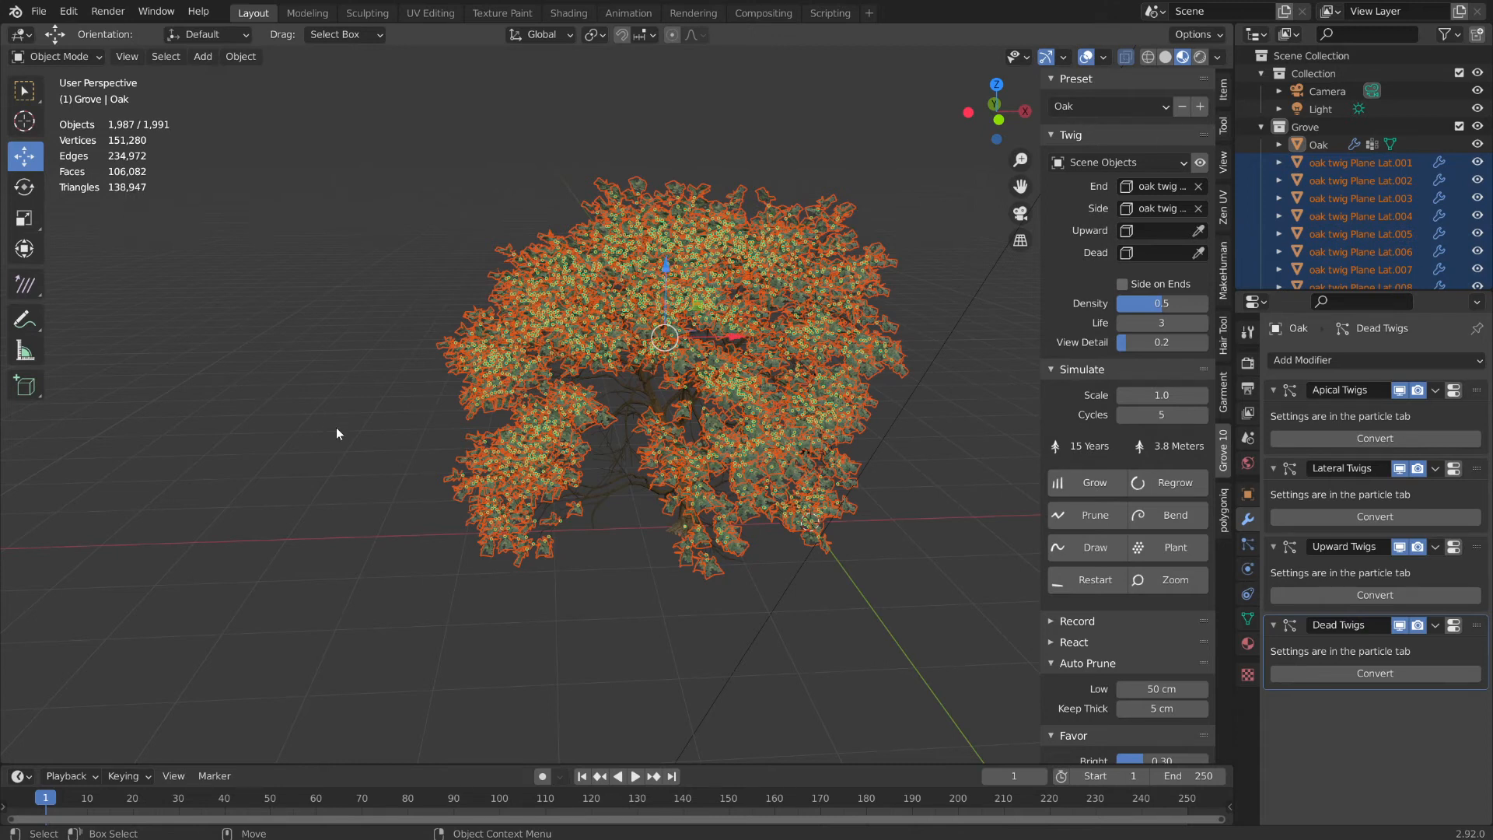
key("ctrl+z")
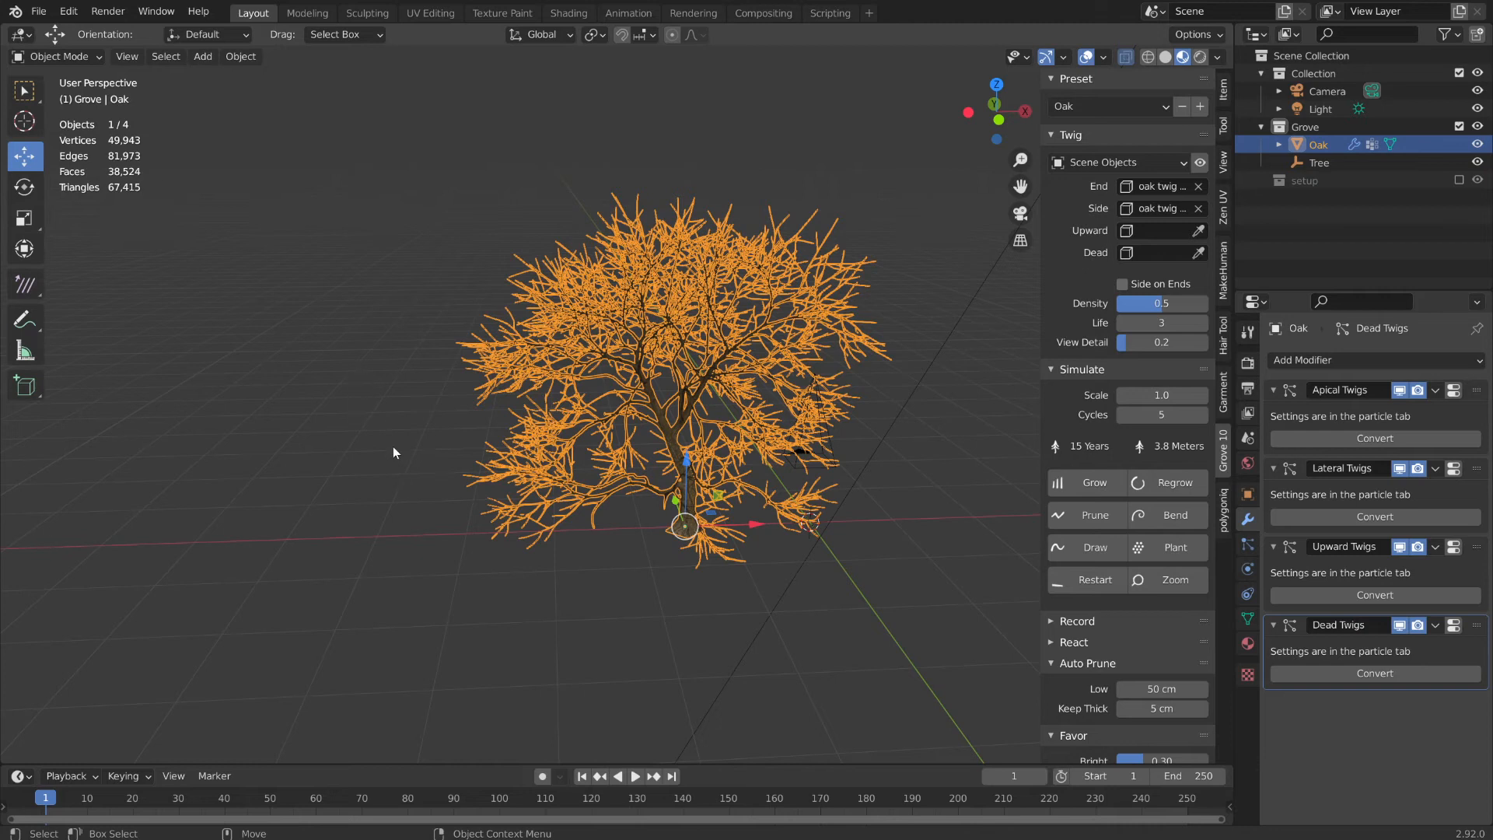
left_click(338, 446)
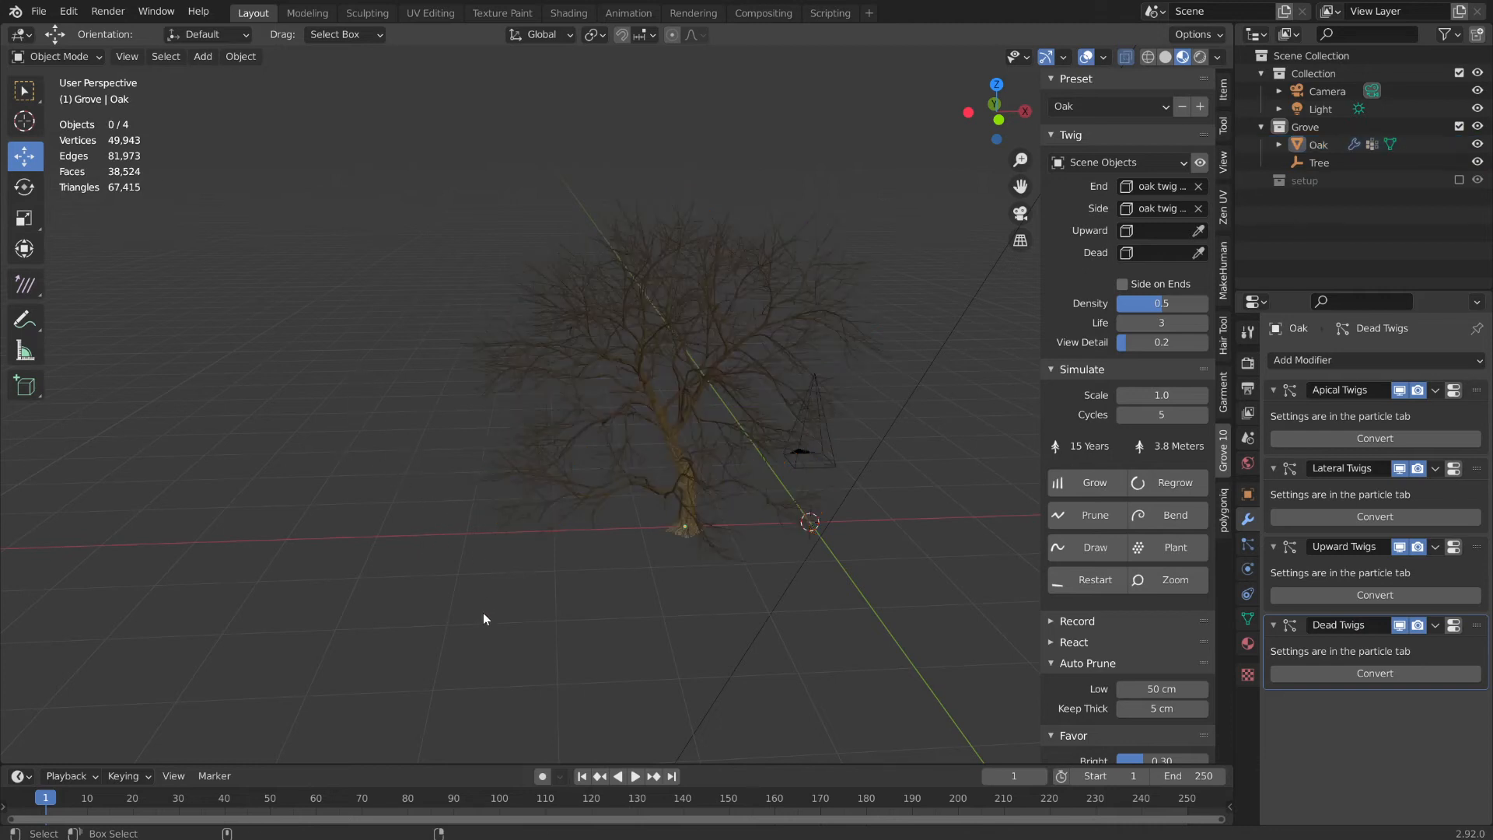
key("ctrl+z")
key("ctrl+z")
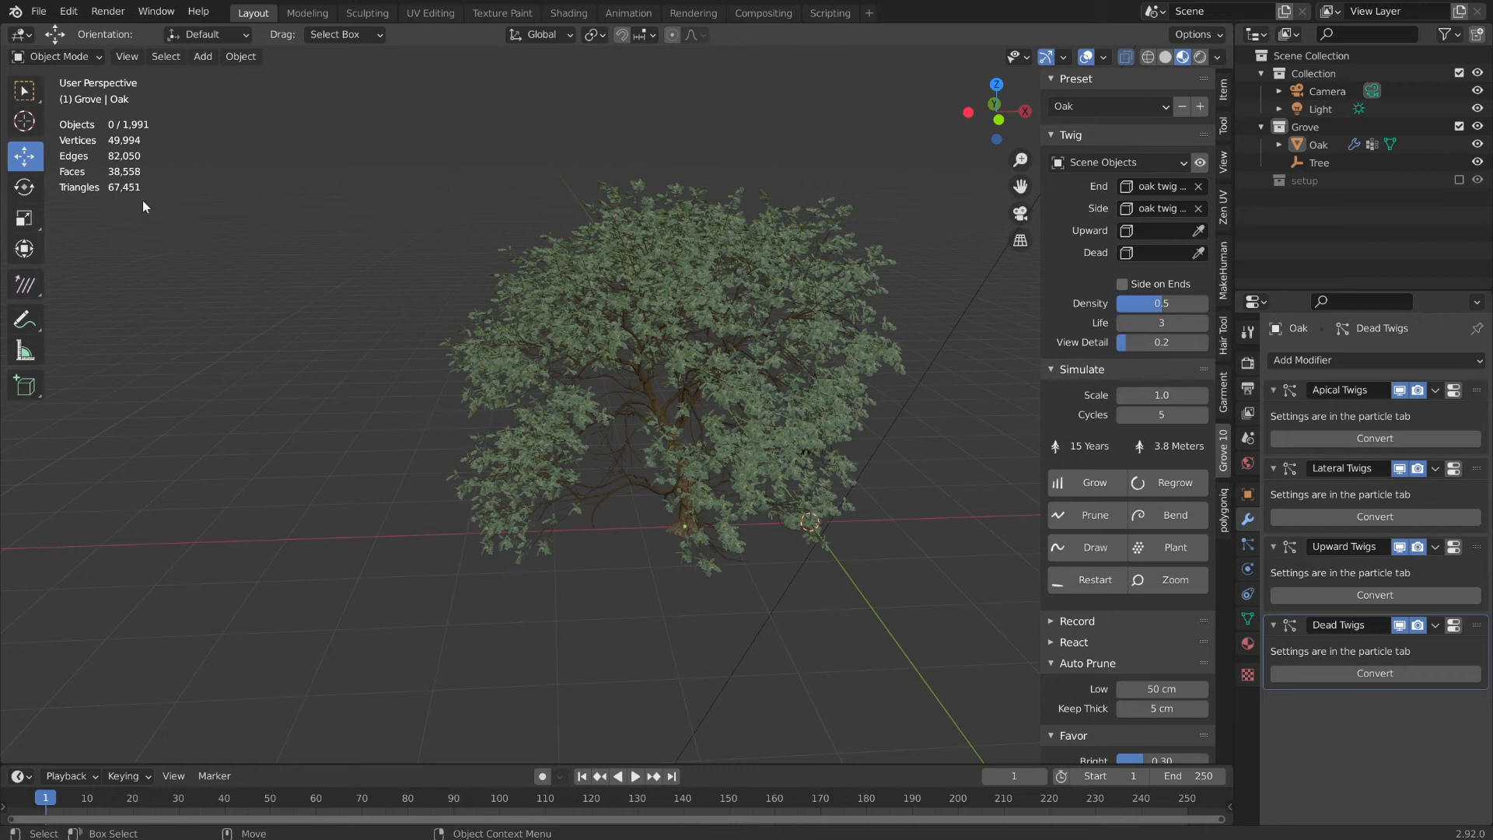
- Select the oak and convert its instanced twigs into real objects from the Apical Twigs modifier
middle_click_drag(423, 557, 487, 542)
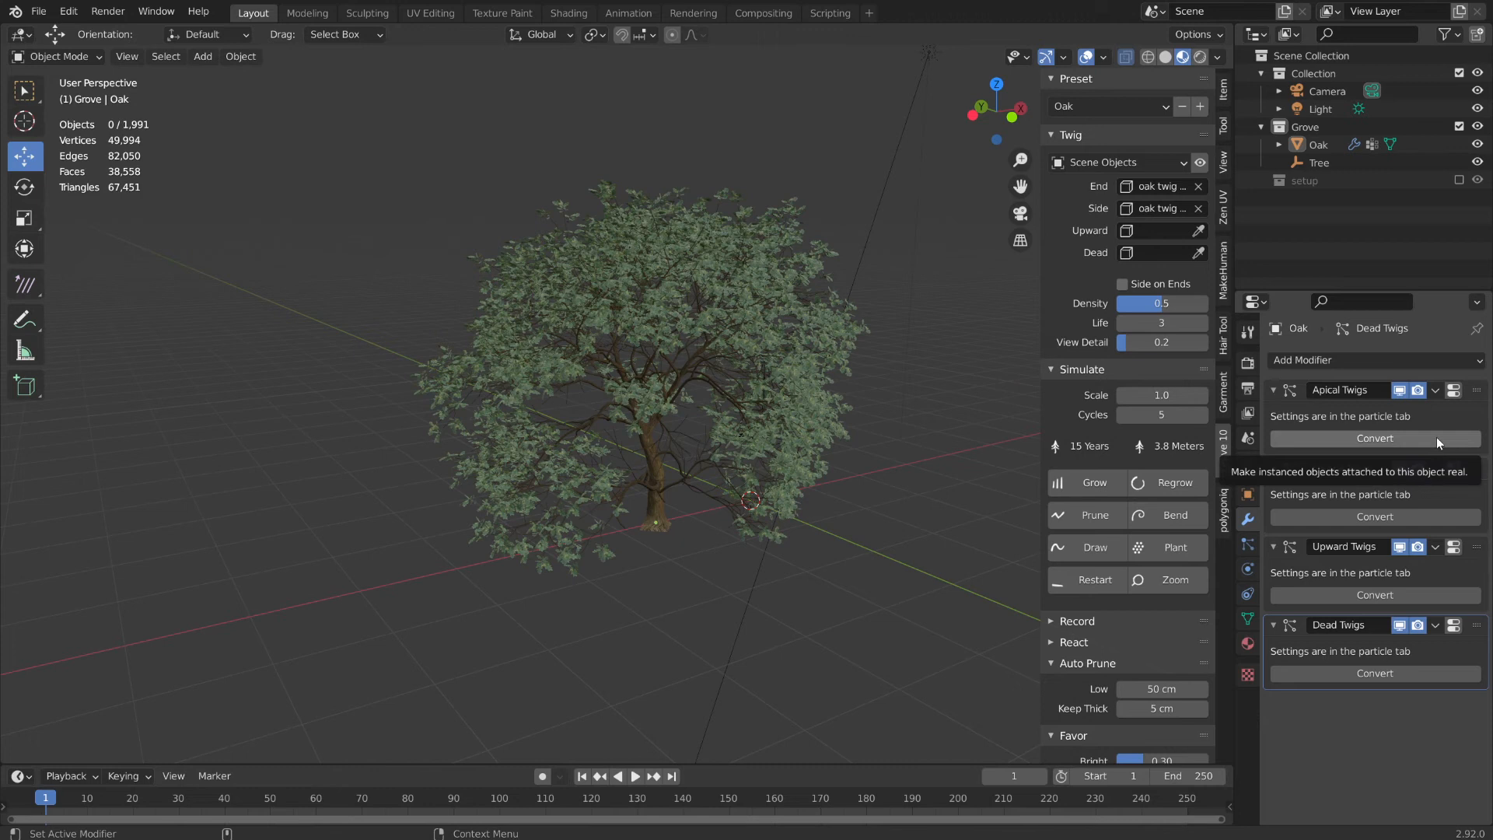
left_click(1383, 438)
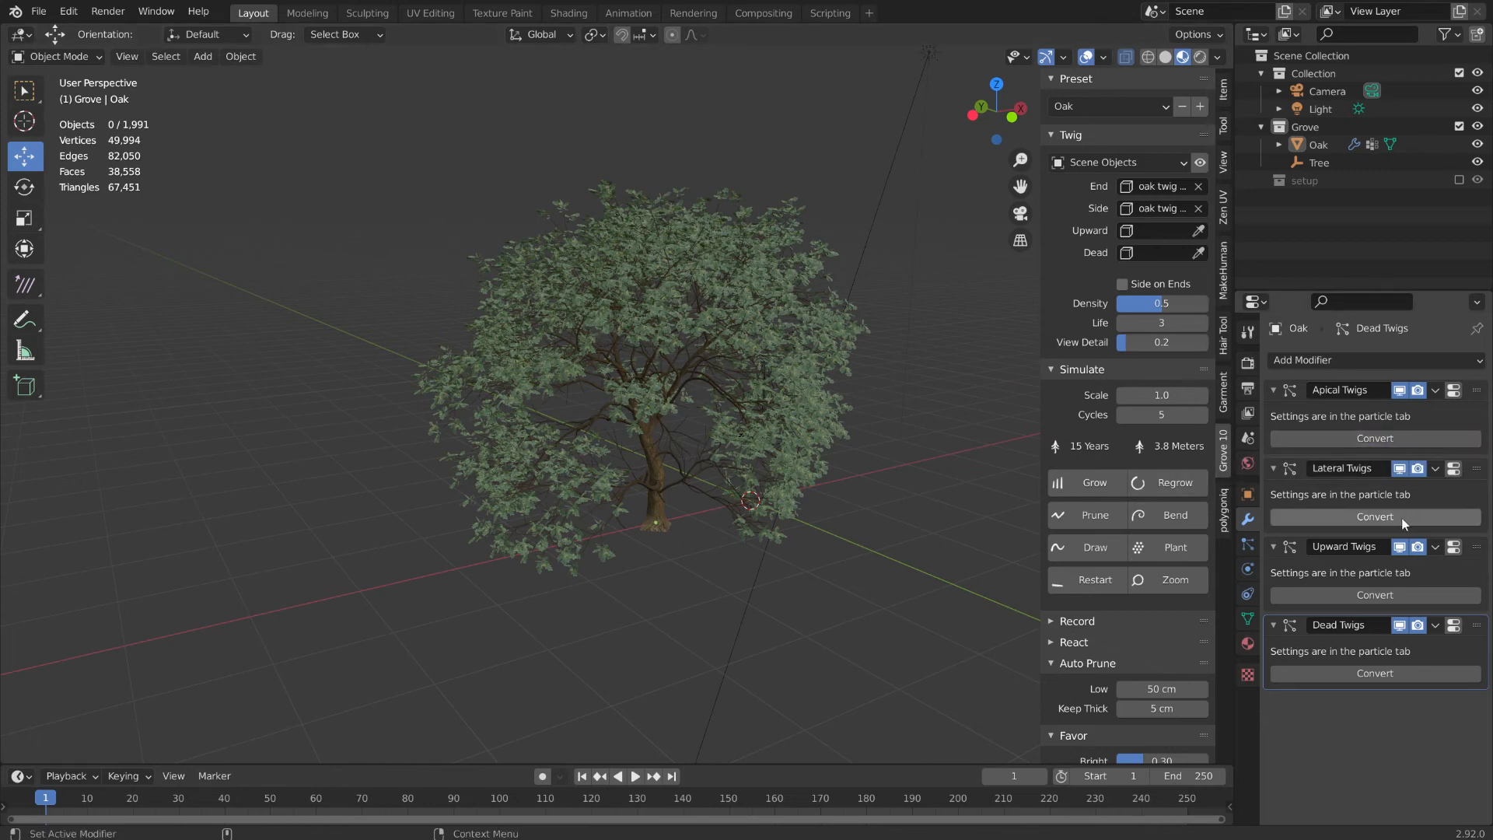
left_click(1327, 143)
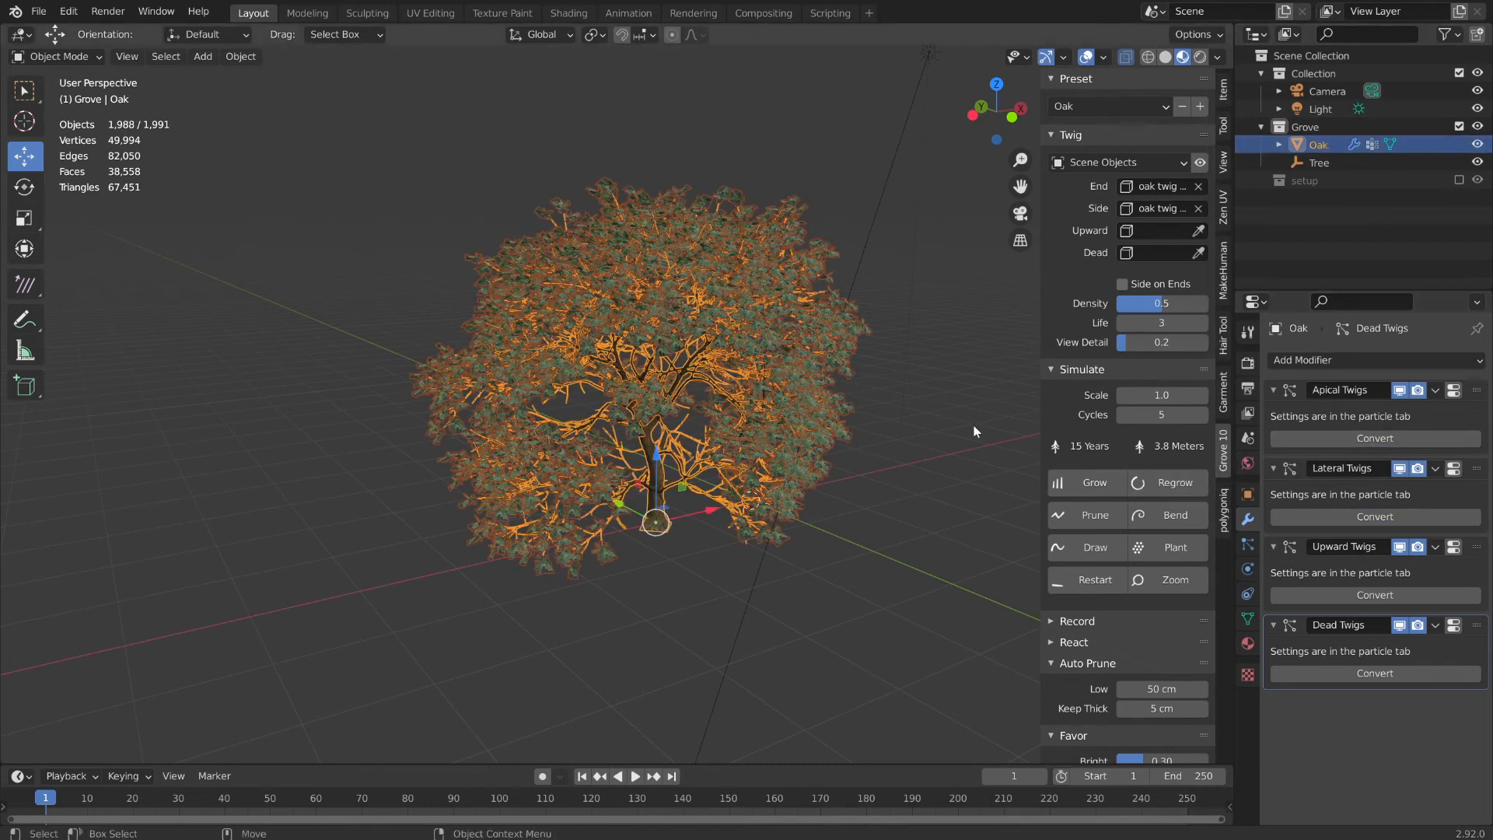
left_click(1369, 438)
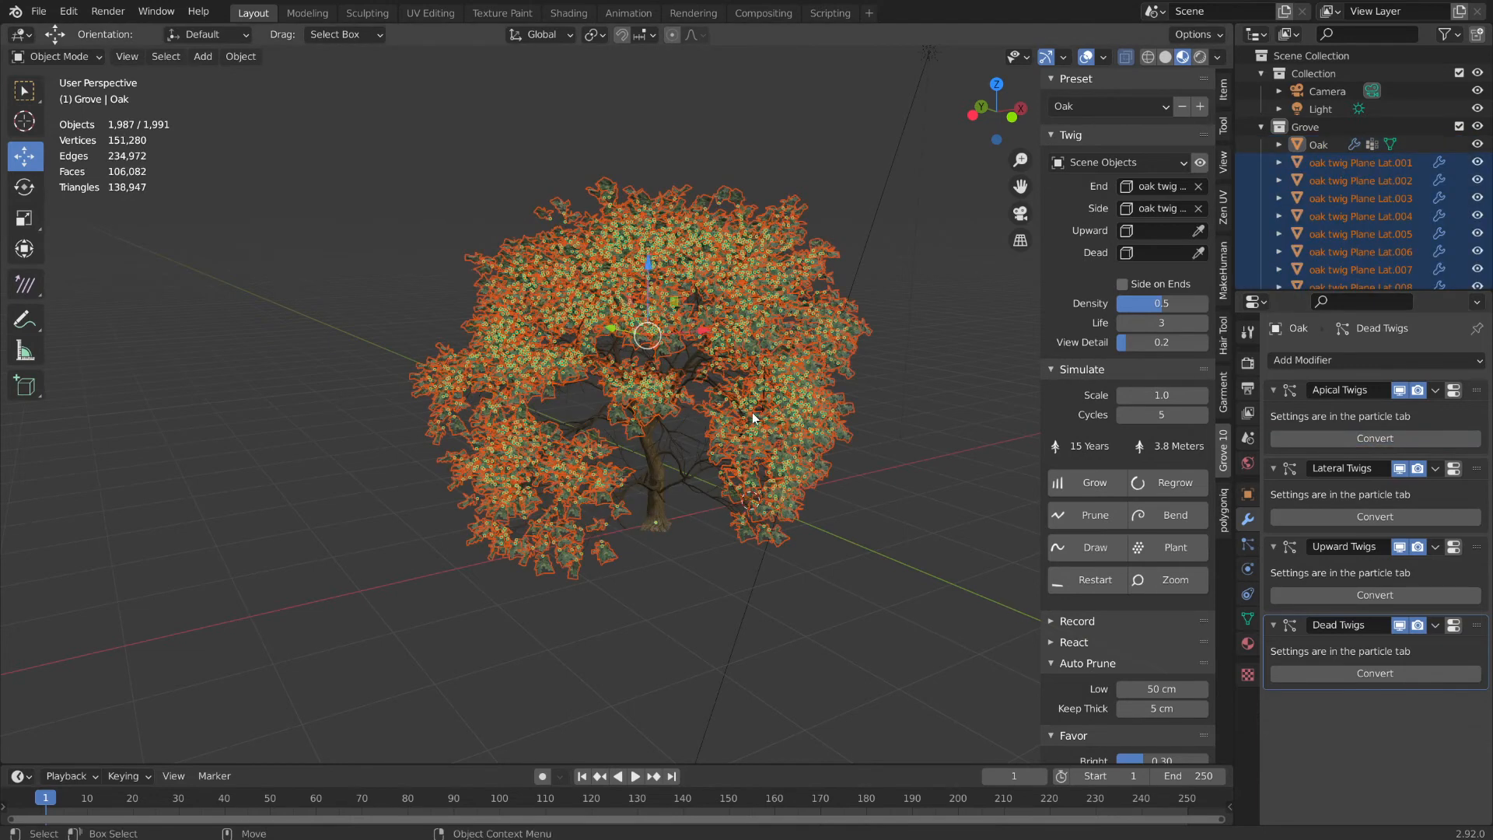
left_click(1374, 517)
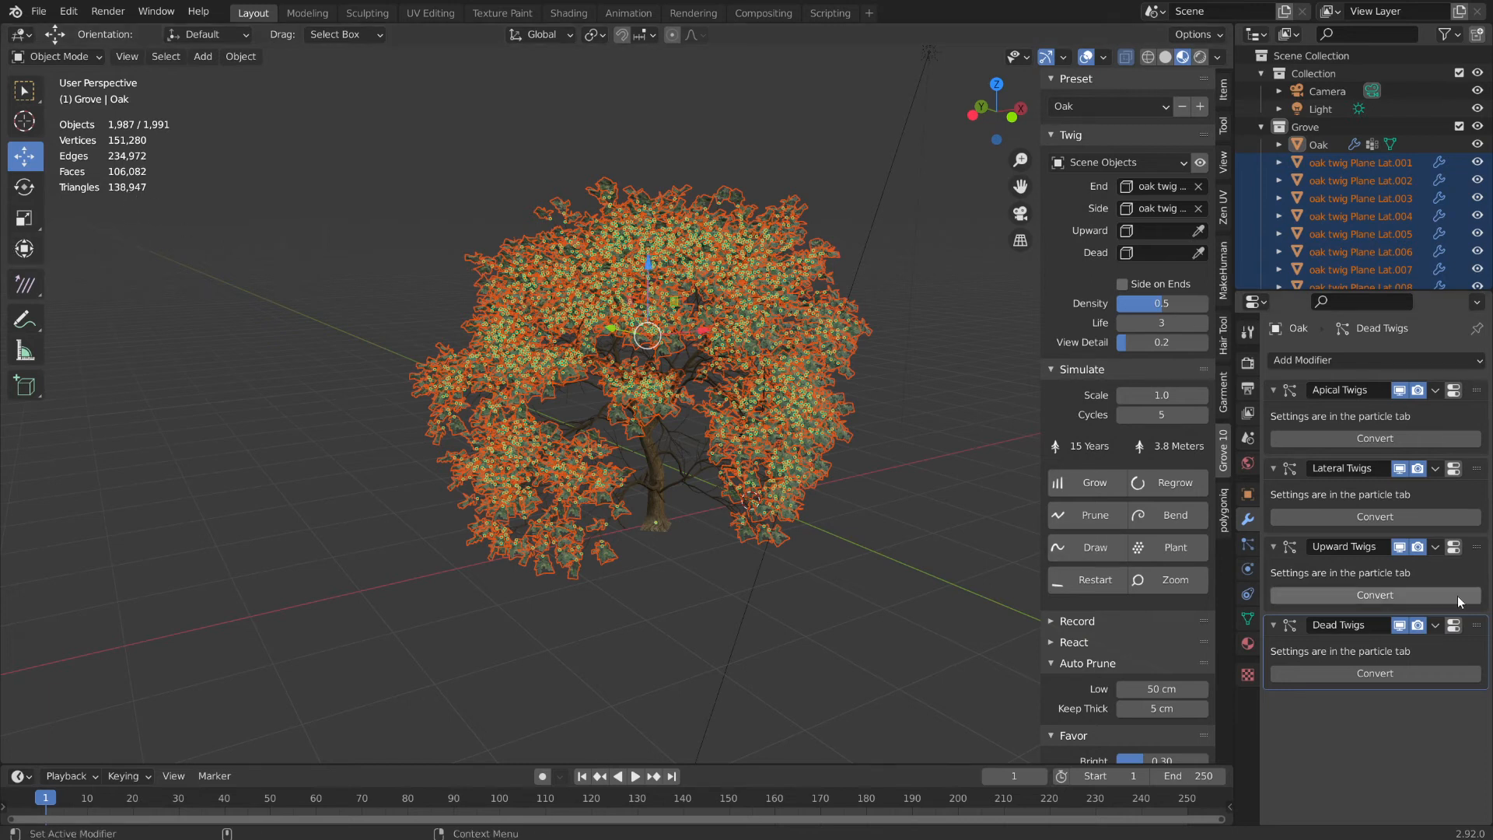
left_click(1364, 594)
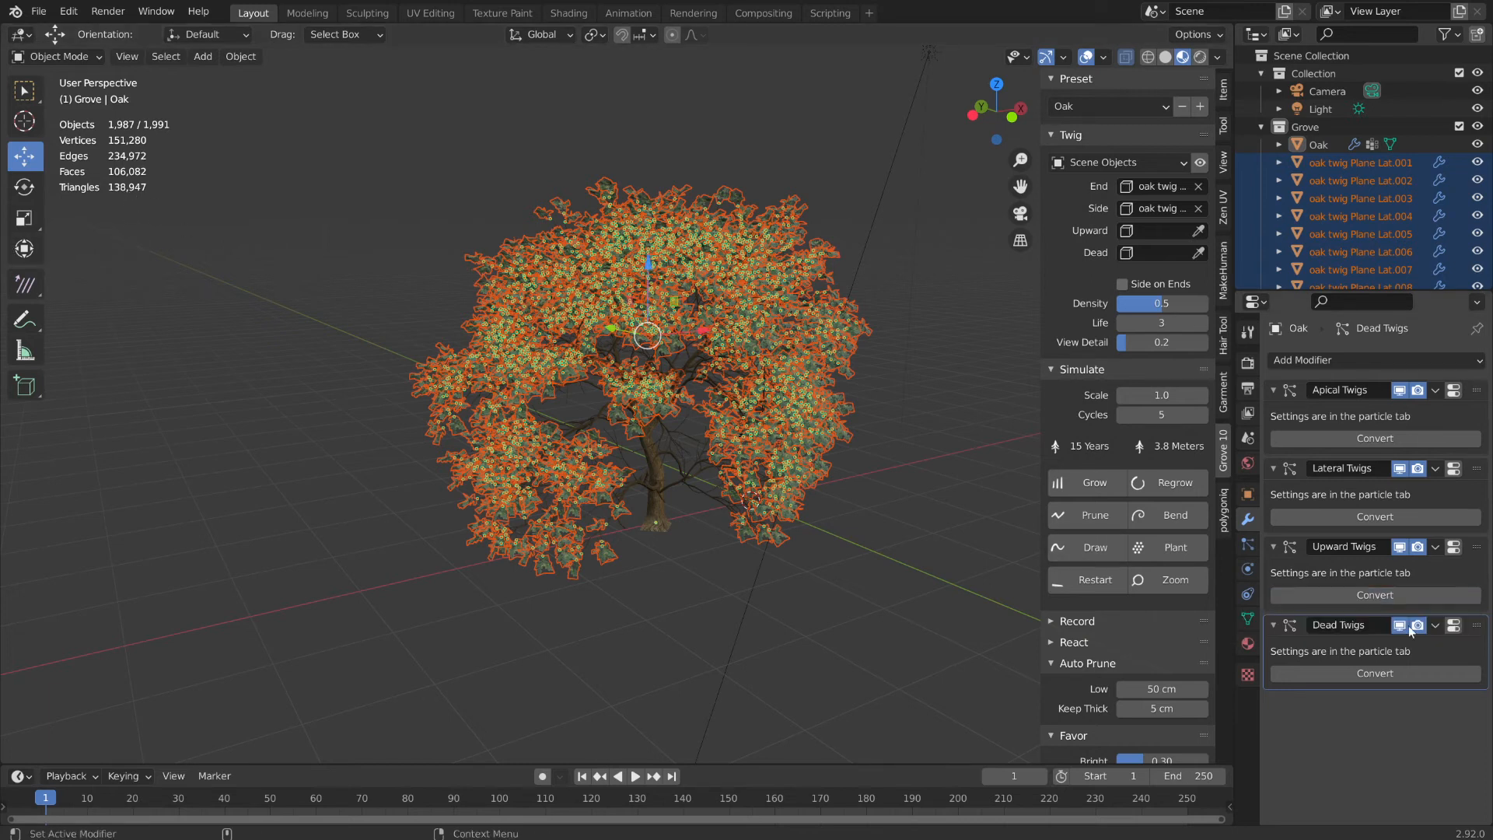
left_click(1361, 674)
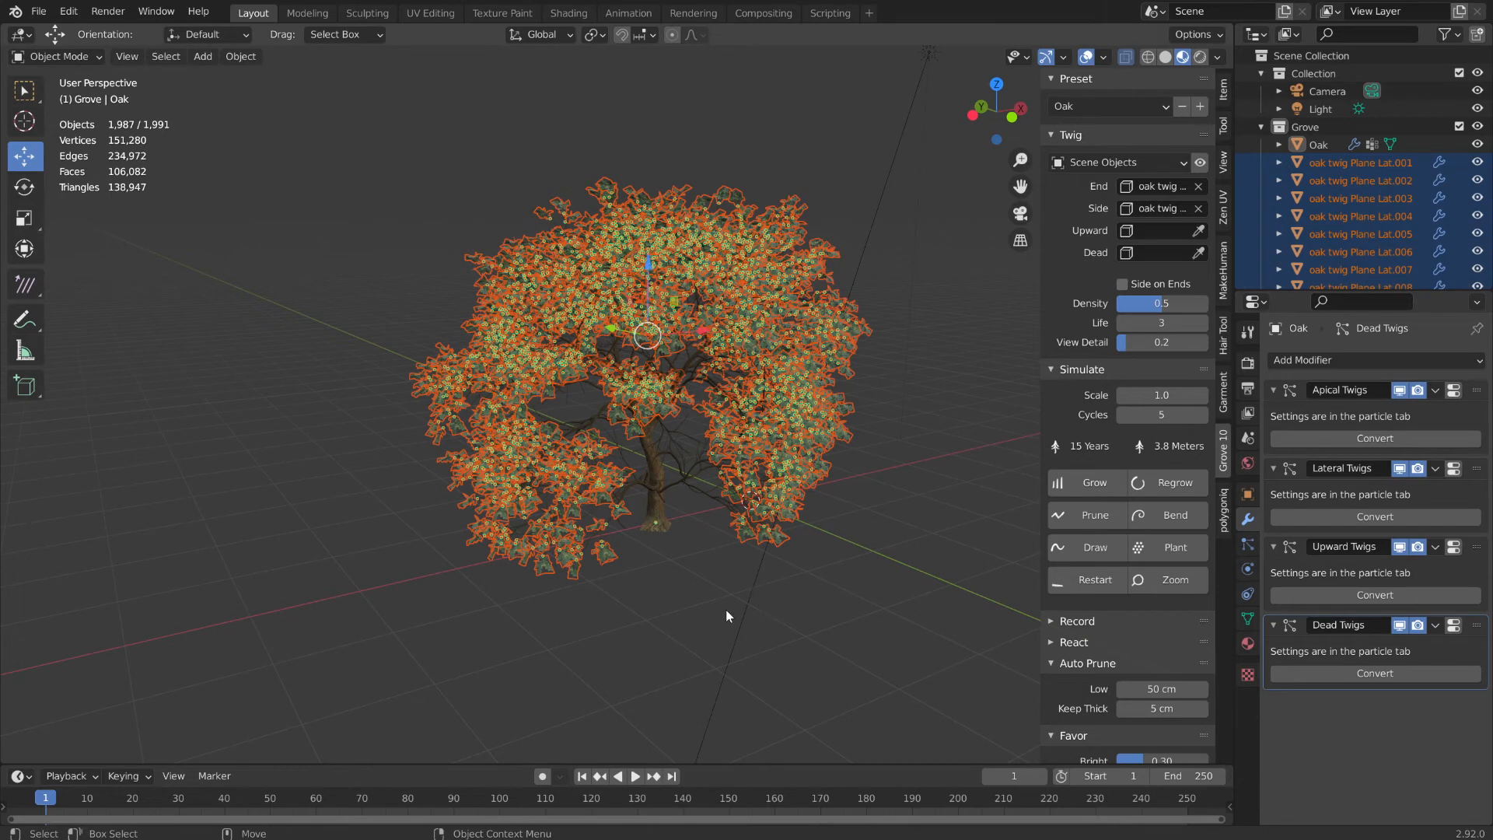
- Select only the oak trunk and branch mesh and enter Edit Mode with no geometry selected
left_click(810, 647)
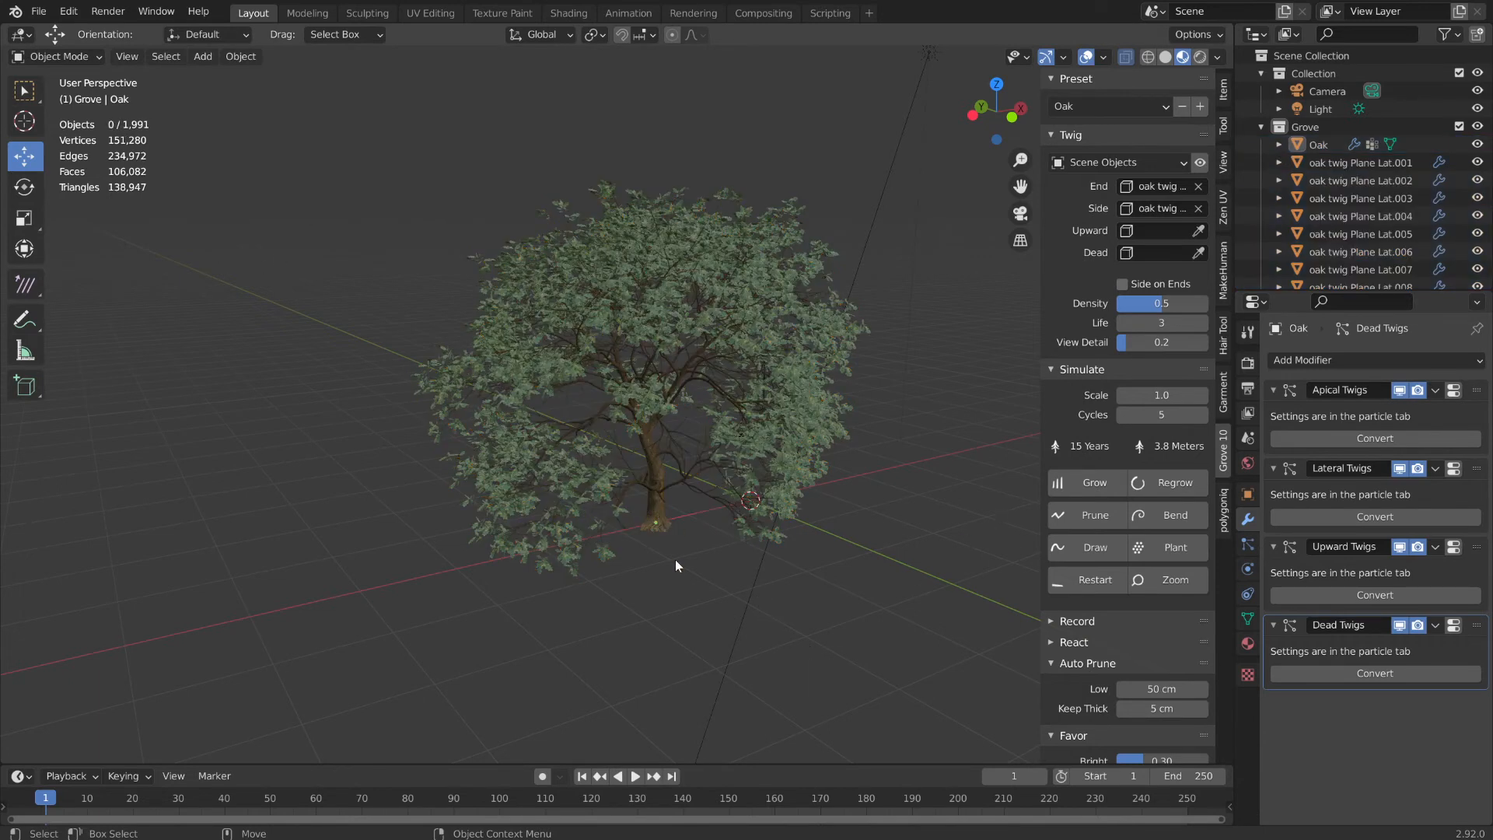
left_click(649, 504)
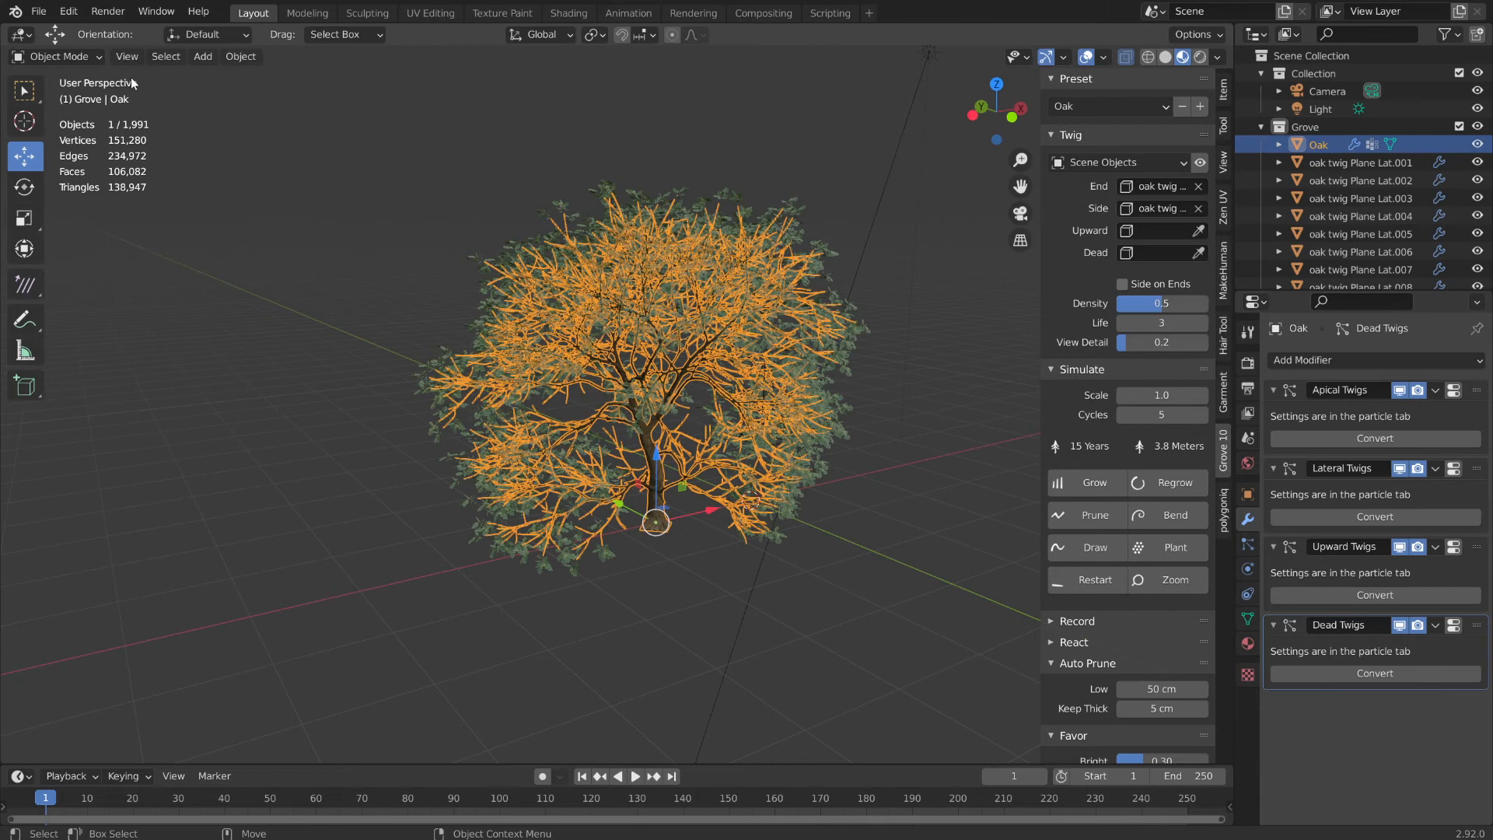
left_click(91, 52)
left_click(82, 99)
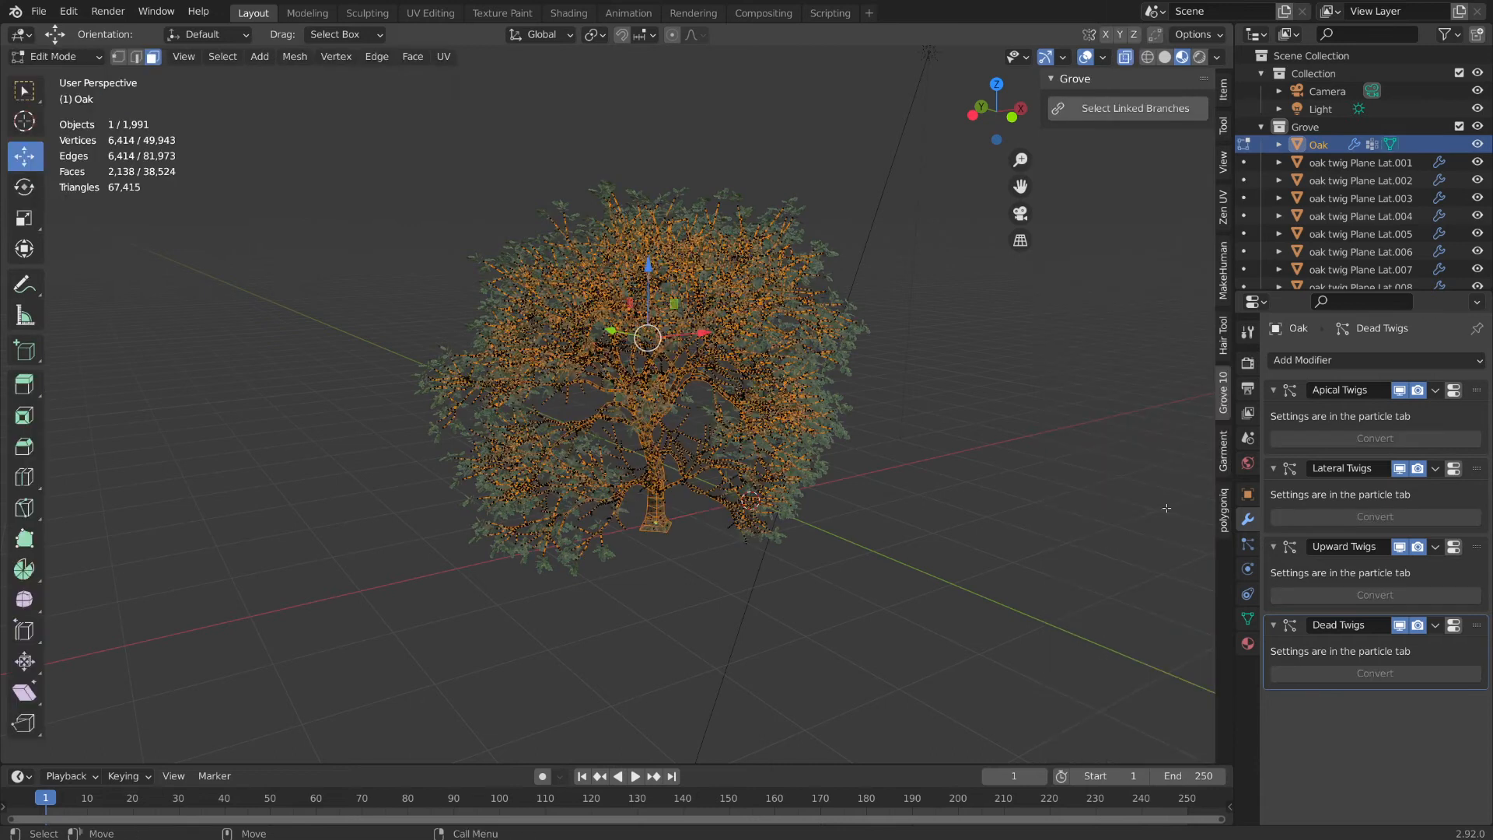
key("alt+a")
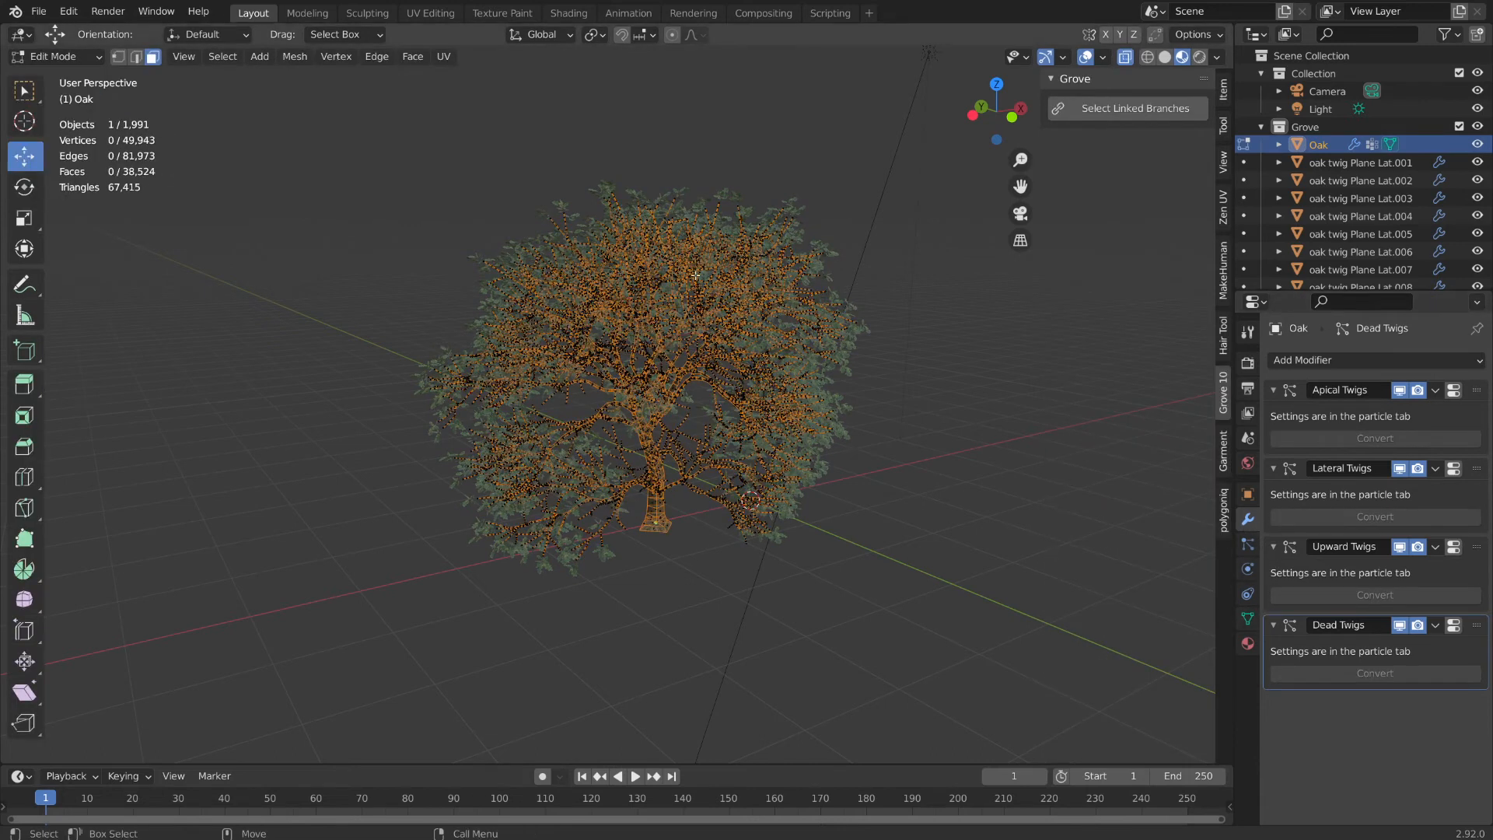
- Select the End Twig vertex group's faces, move them about 5 m along negative X away from the oak, and delete them
left_click(1248, 619)
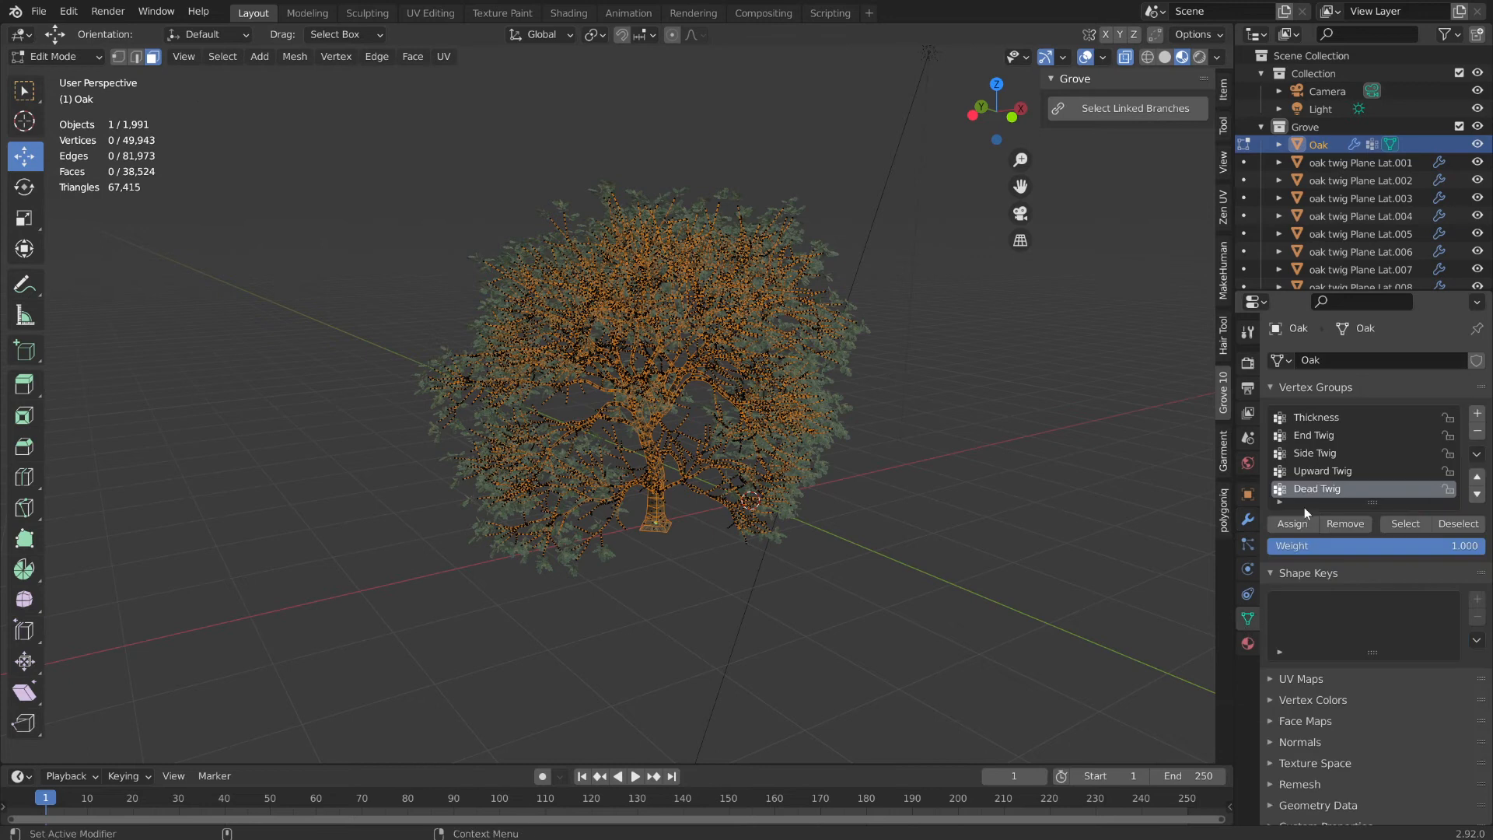
left_click(1337, 435)
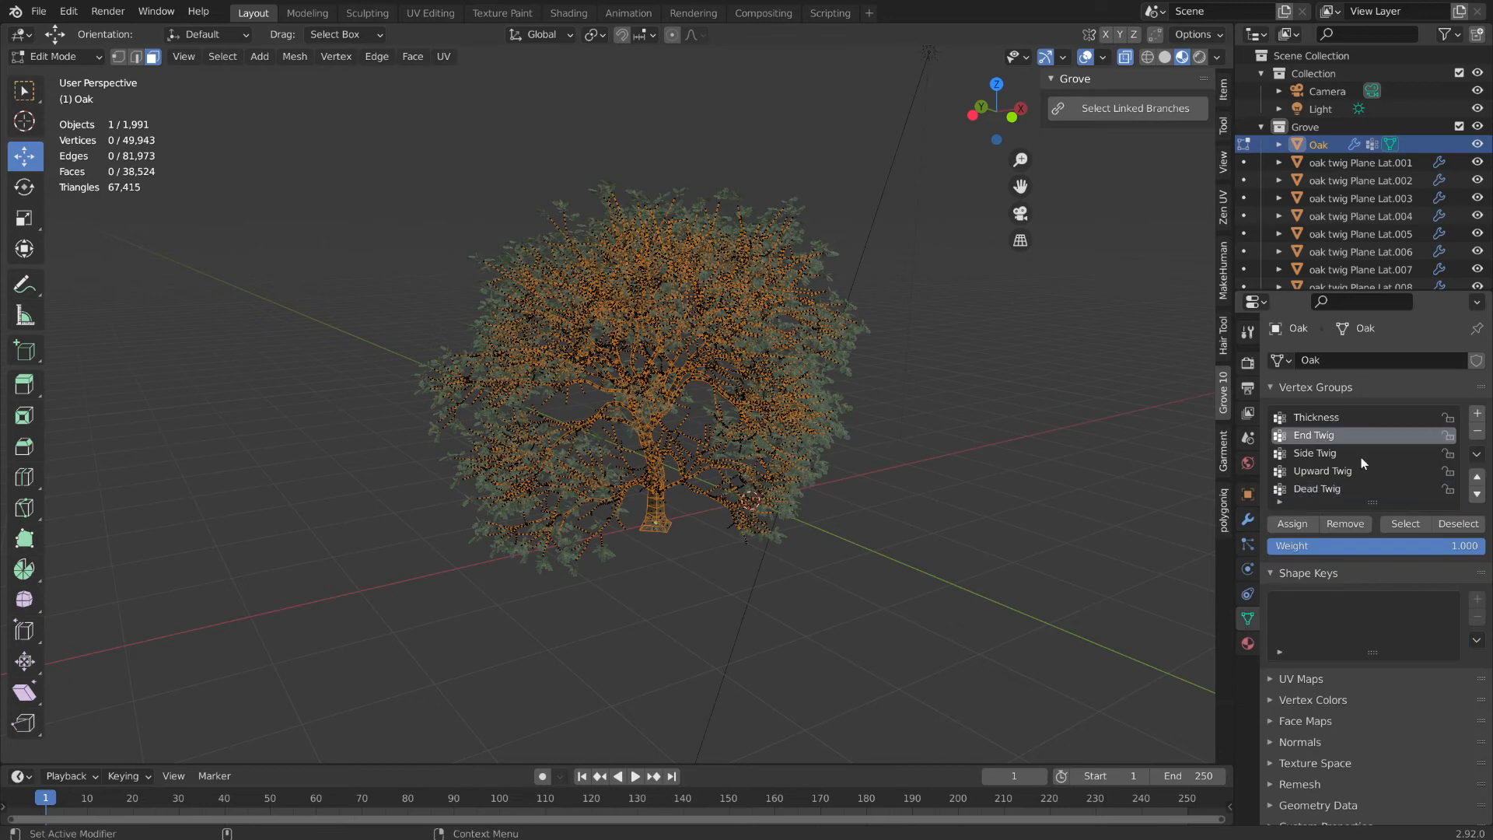
left_click(1406, 524)
middle_click_drag(922, 491, 684, 347)
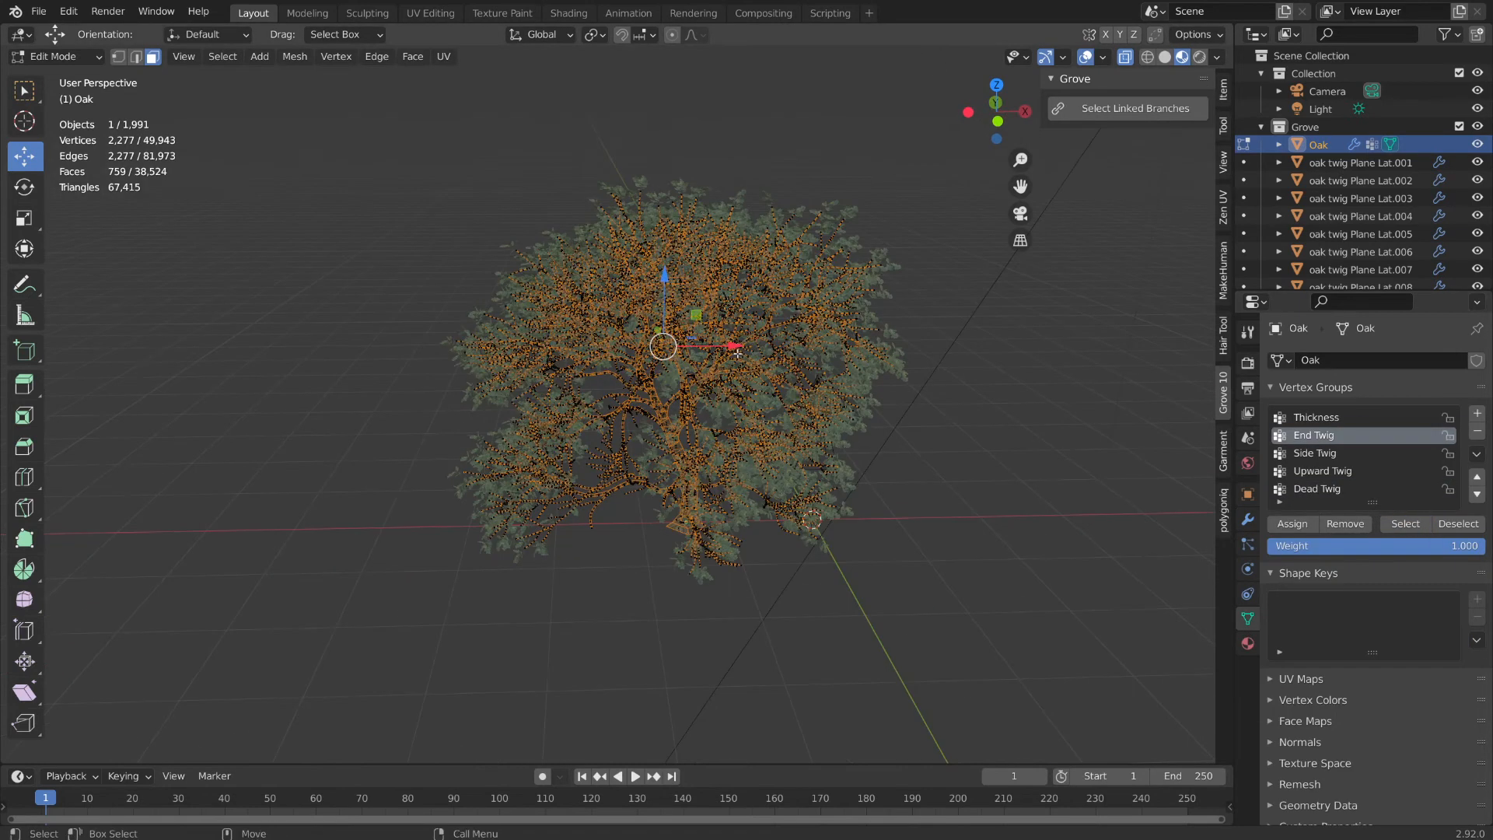
key("g")
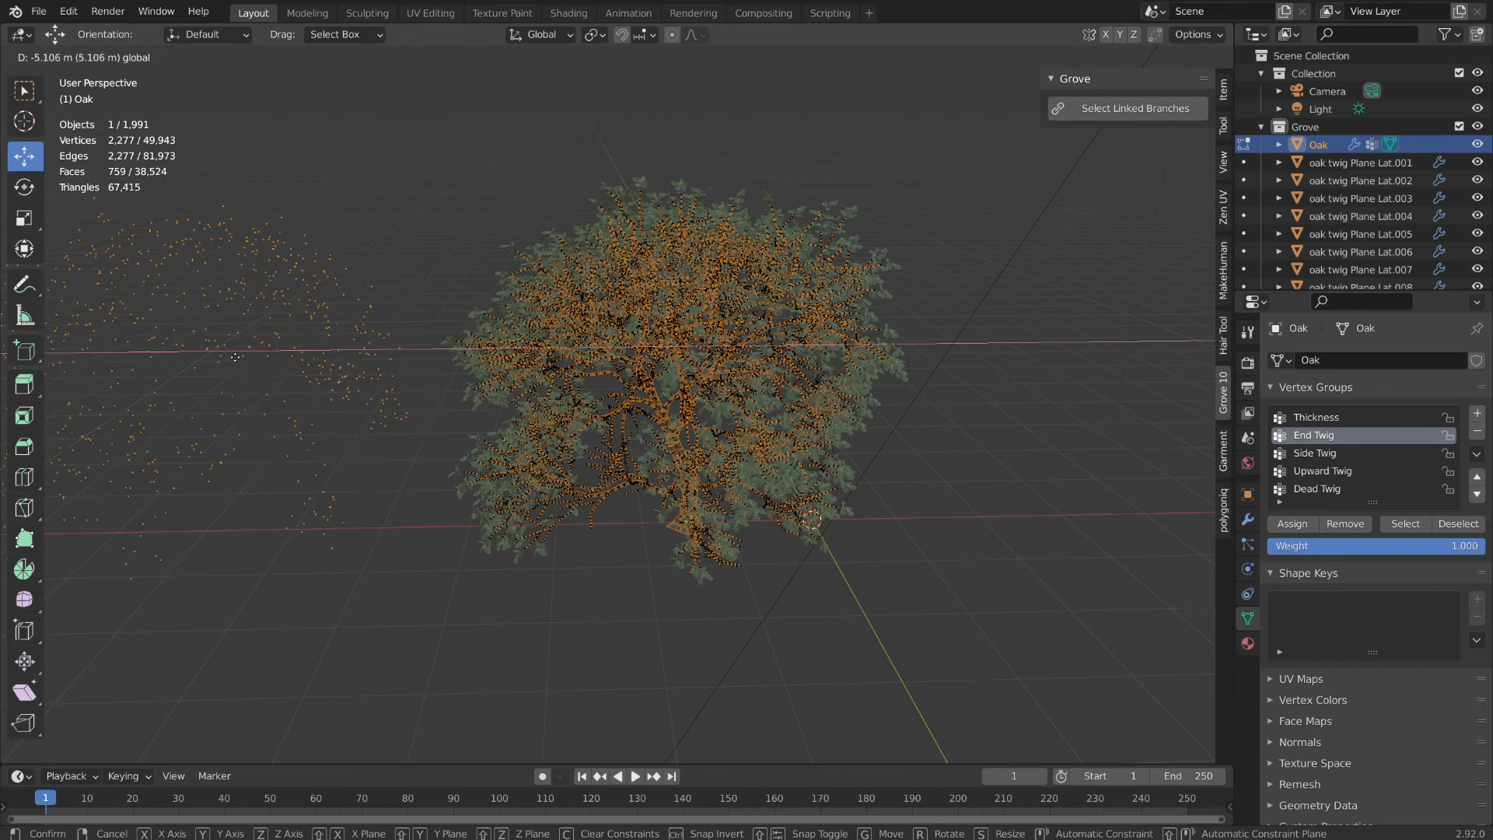
left_click(312, 512)
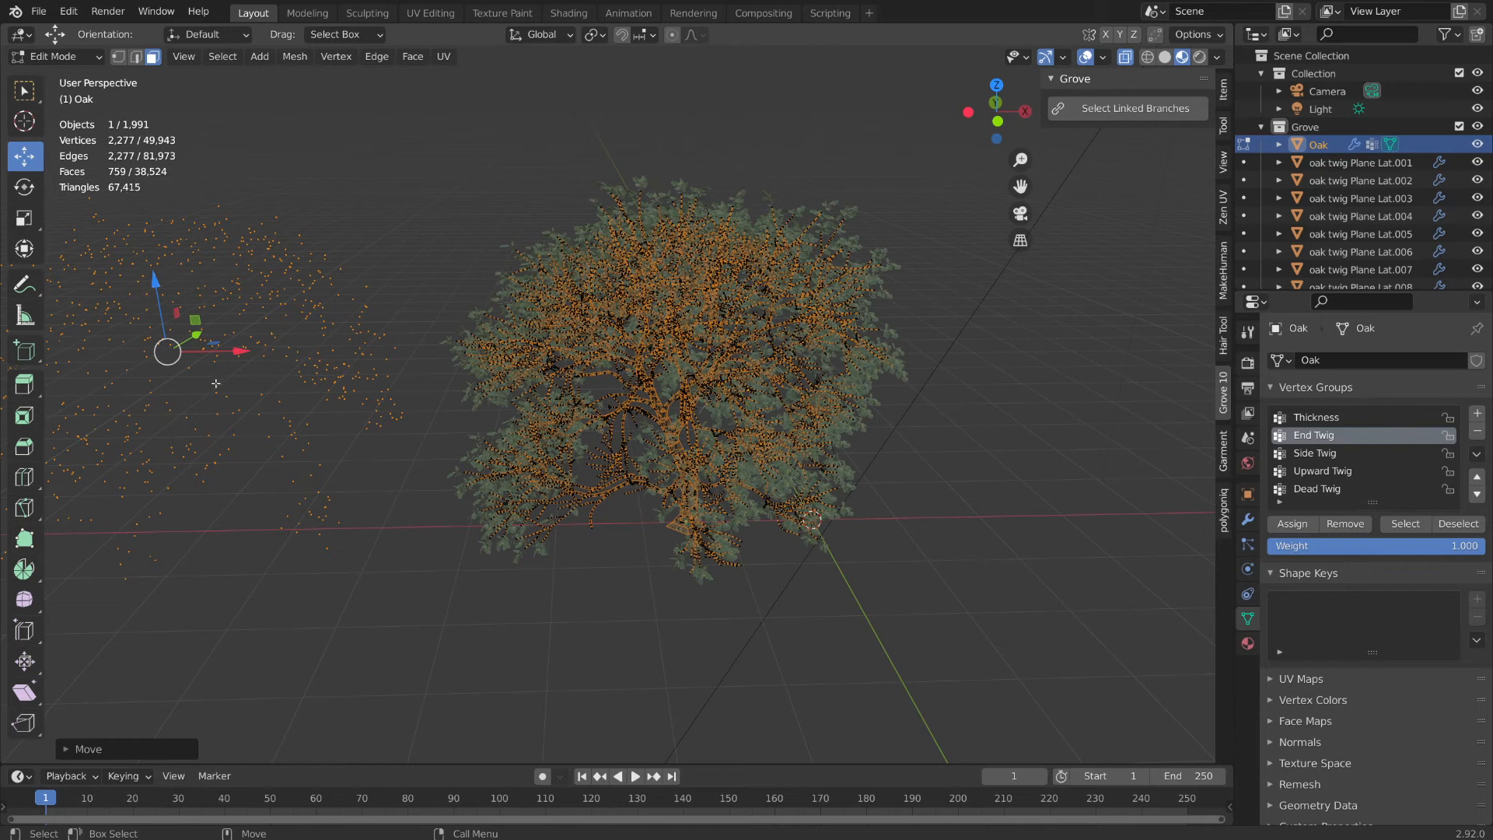
key("x")
key("Escape")
right_click(274, 281)
key("x")
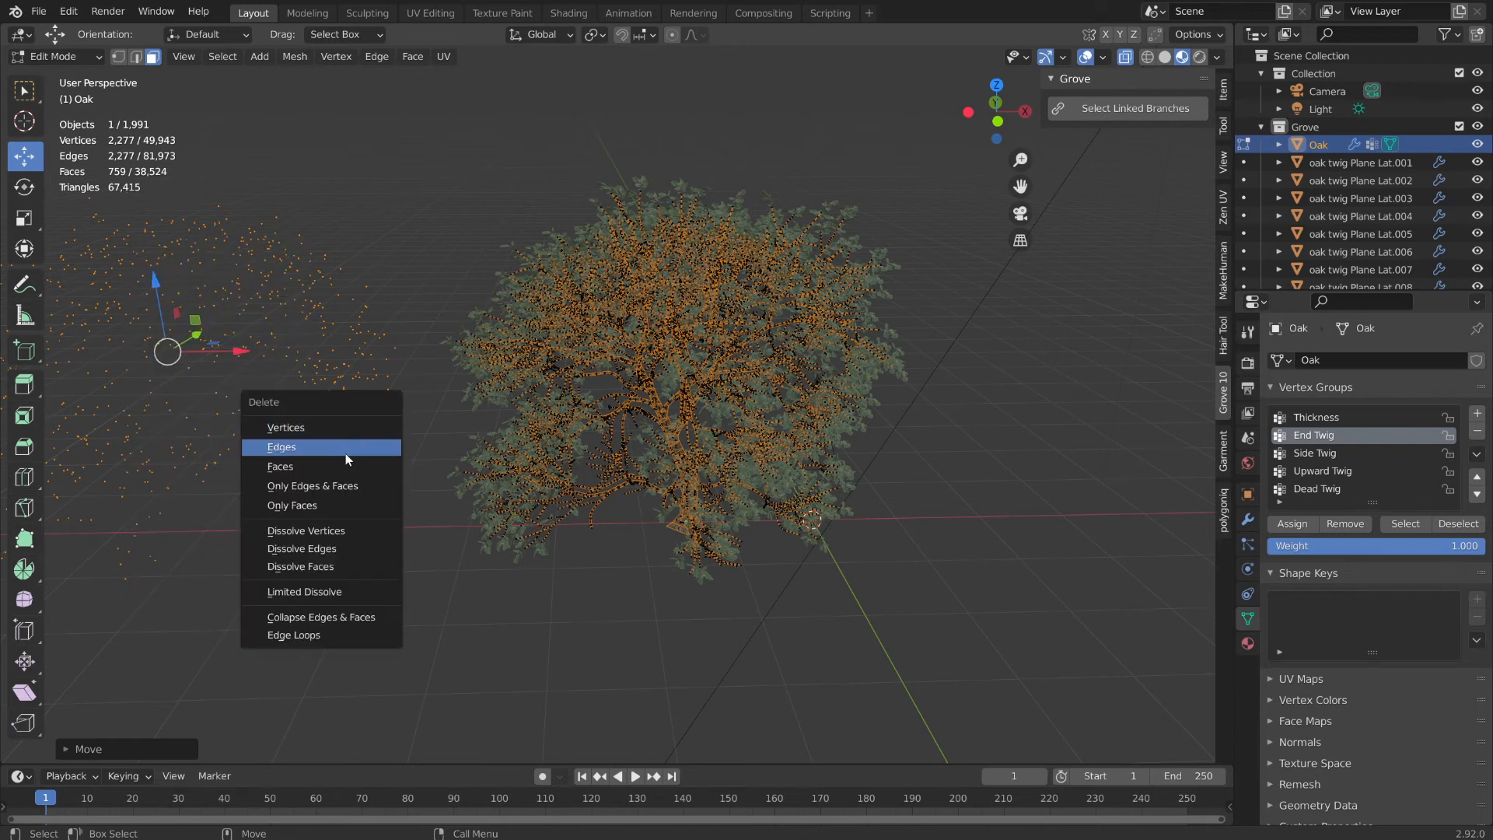
left_click(307, 464)
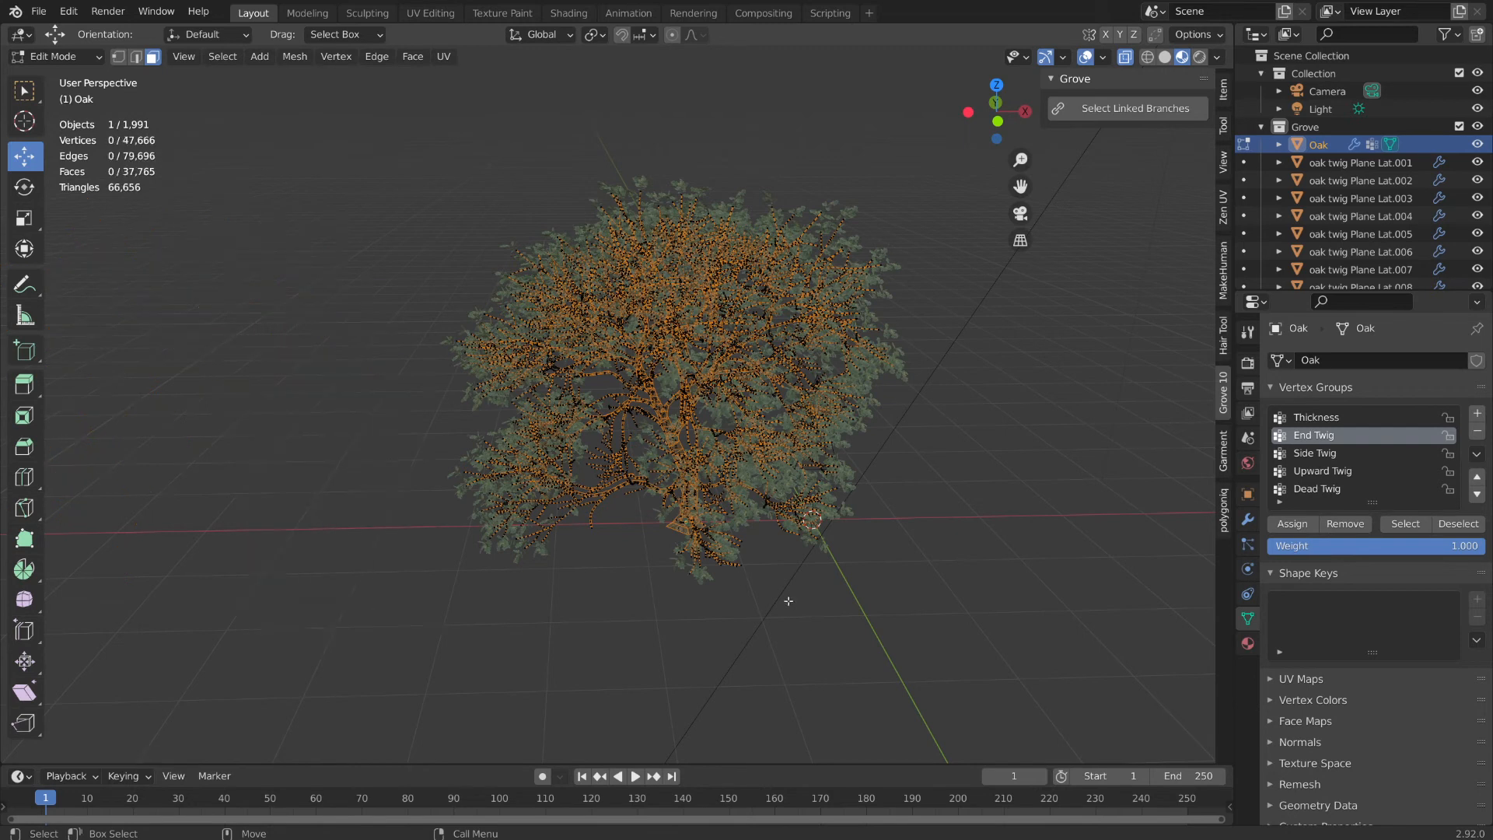
- Select the Side Twig vertex group's faces, move them along negative X clear of the oak, and delete them
left_click(1313, 452)
left_click(1404, 524)
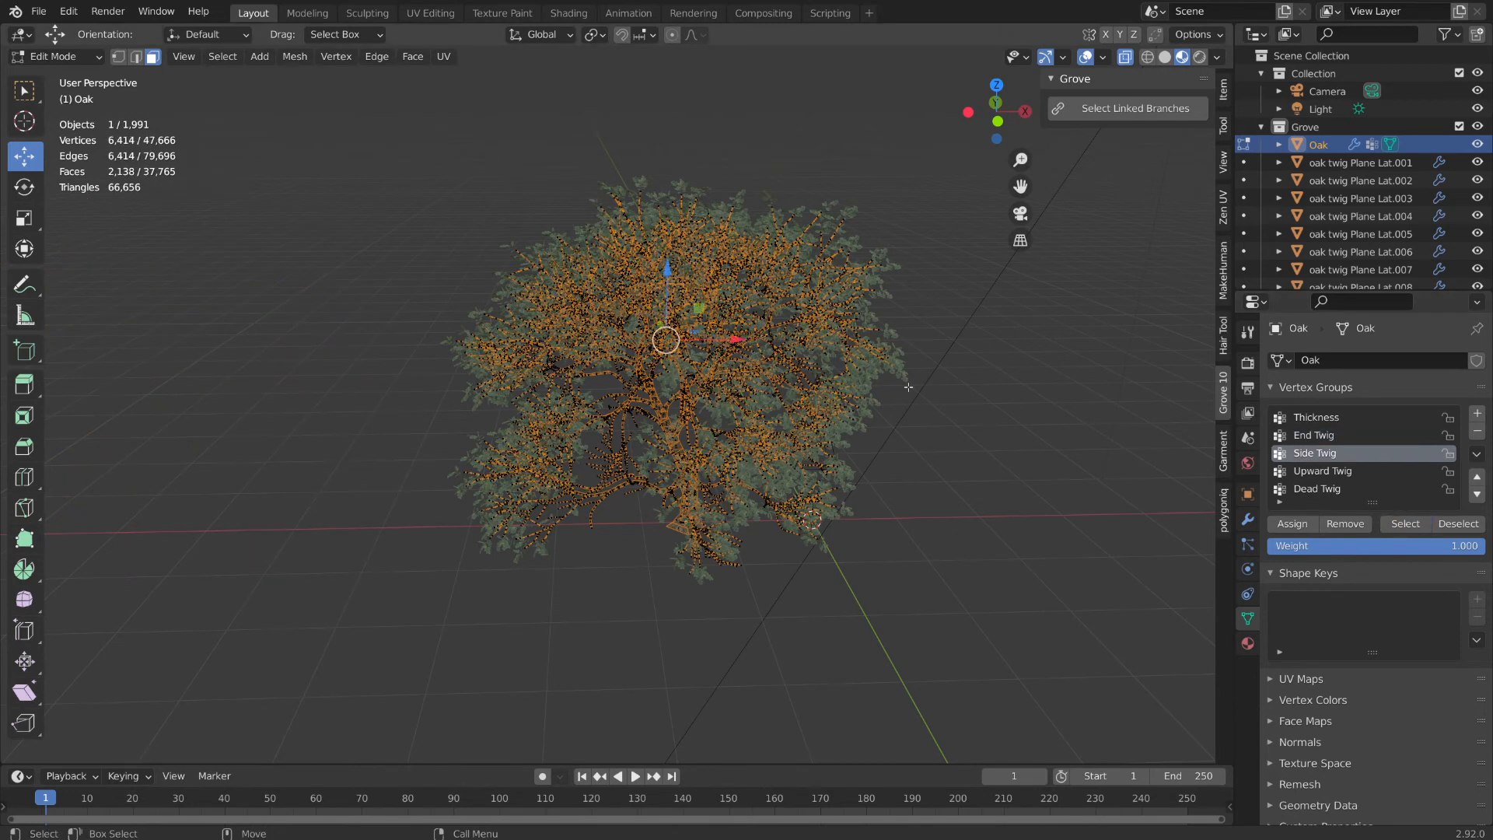
left_click_drag(737, 340, 215, 371)
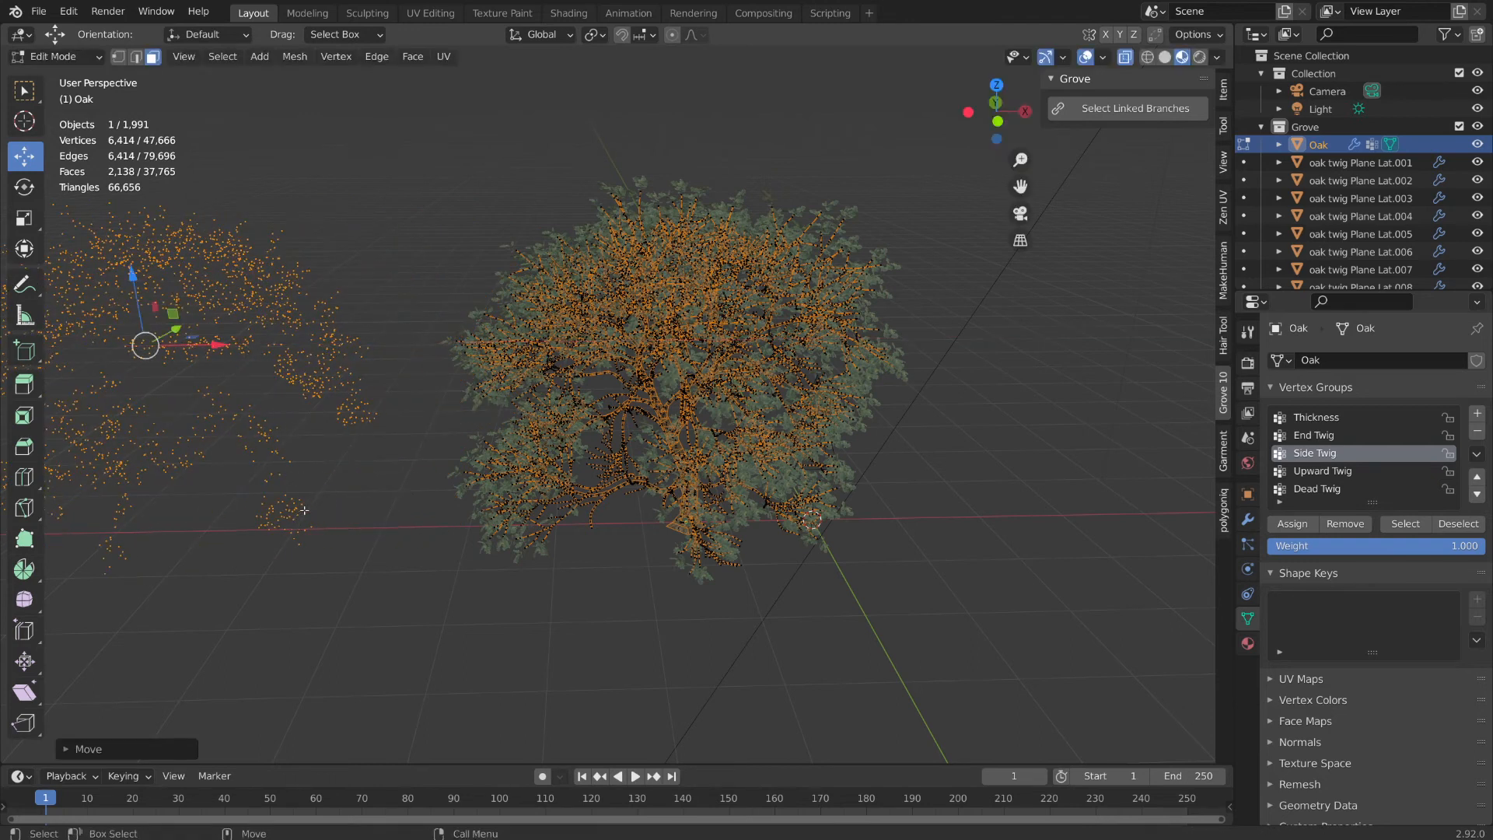
key("x")
left_click(307, 473)
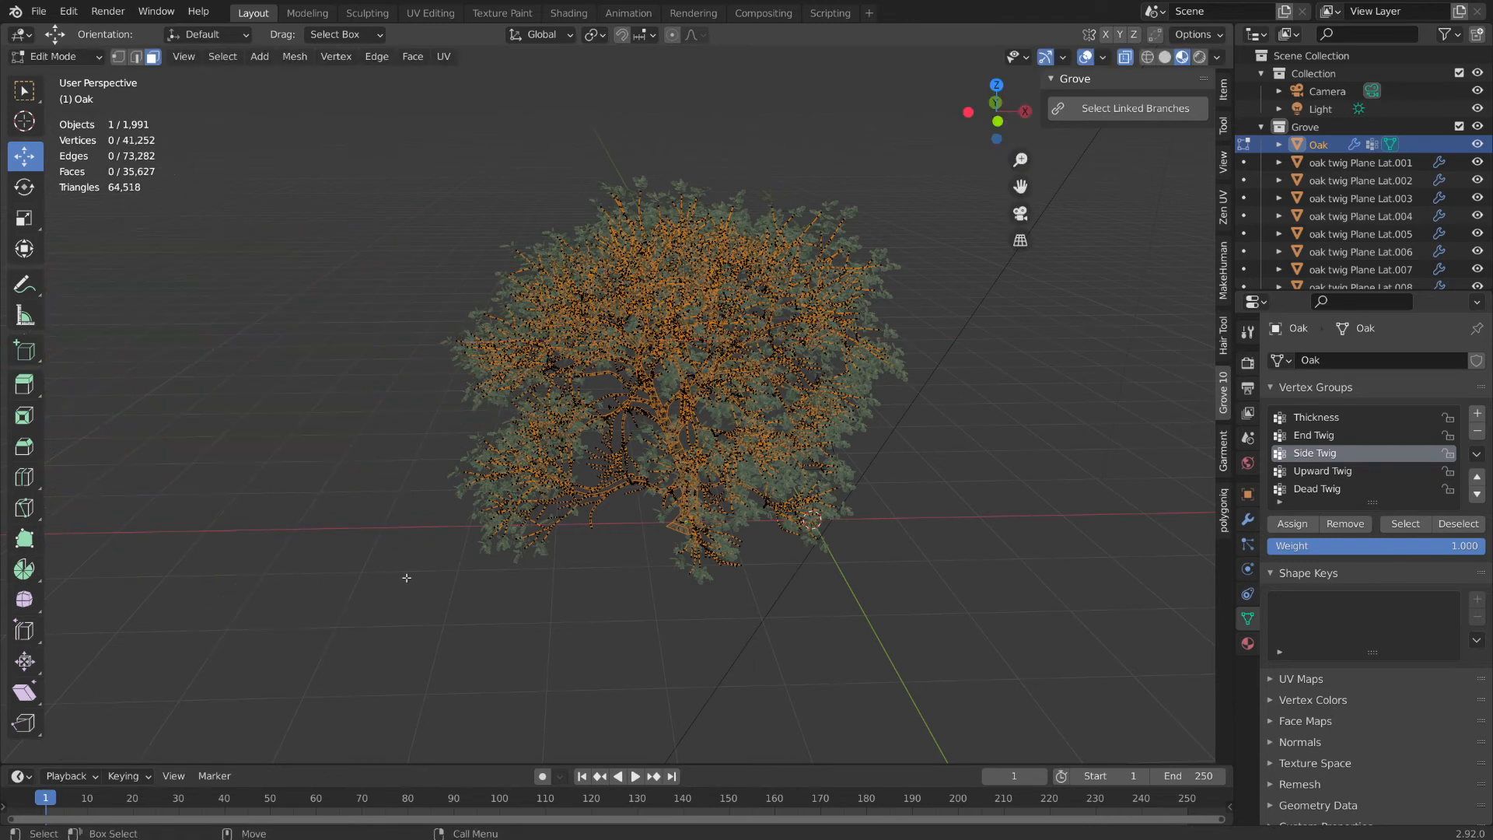
- Select the Upward Twig vertex group's faces, move them along negative X clear of the oak, and delete them
left_click(1321, 473)
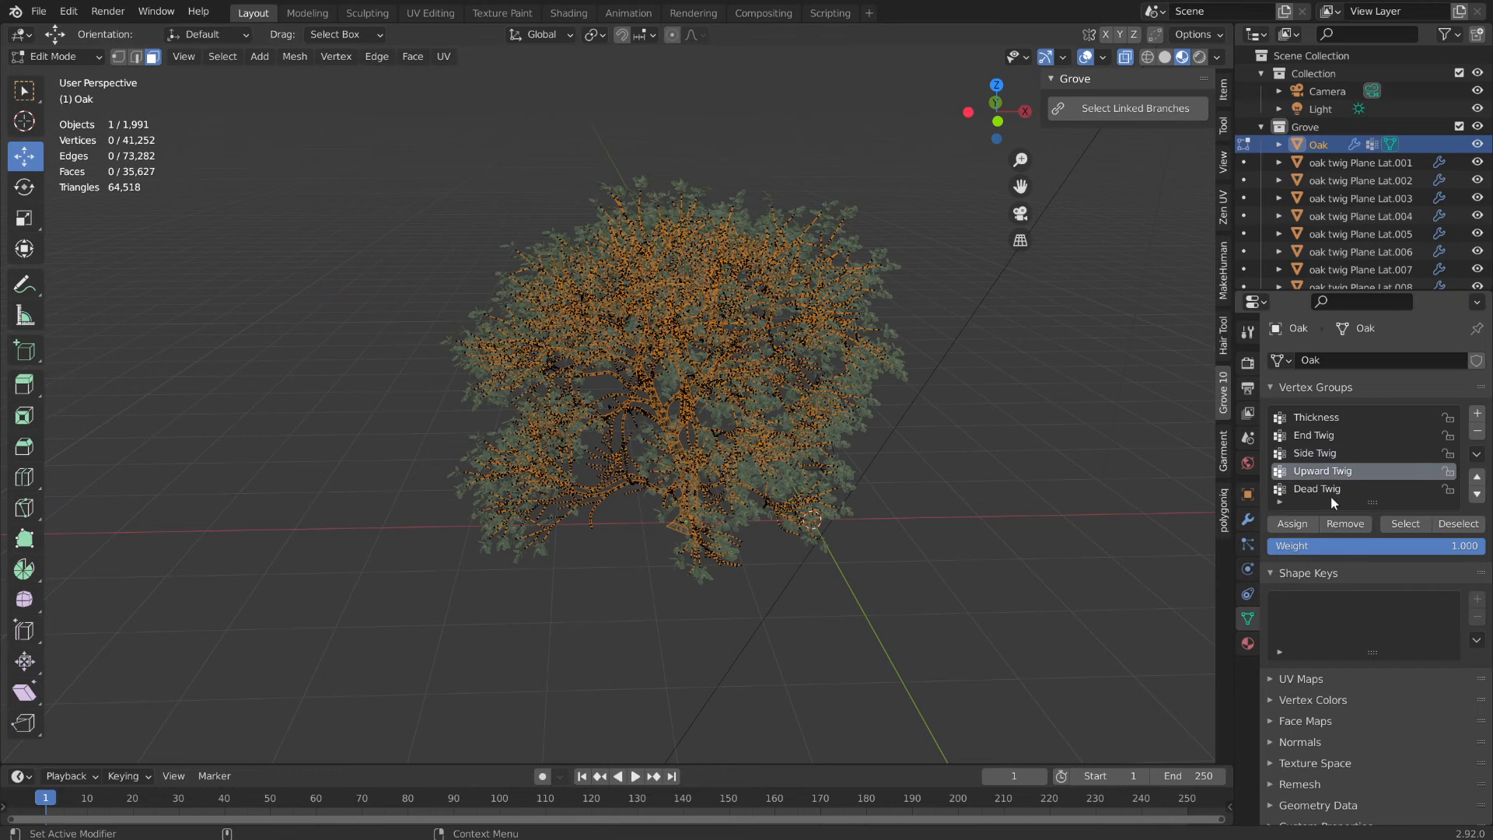
left_click(1394, 525)
left_click_drag(748, 277, 646, 278)
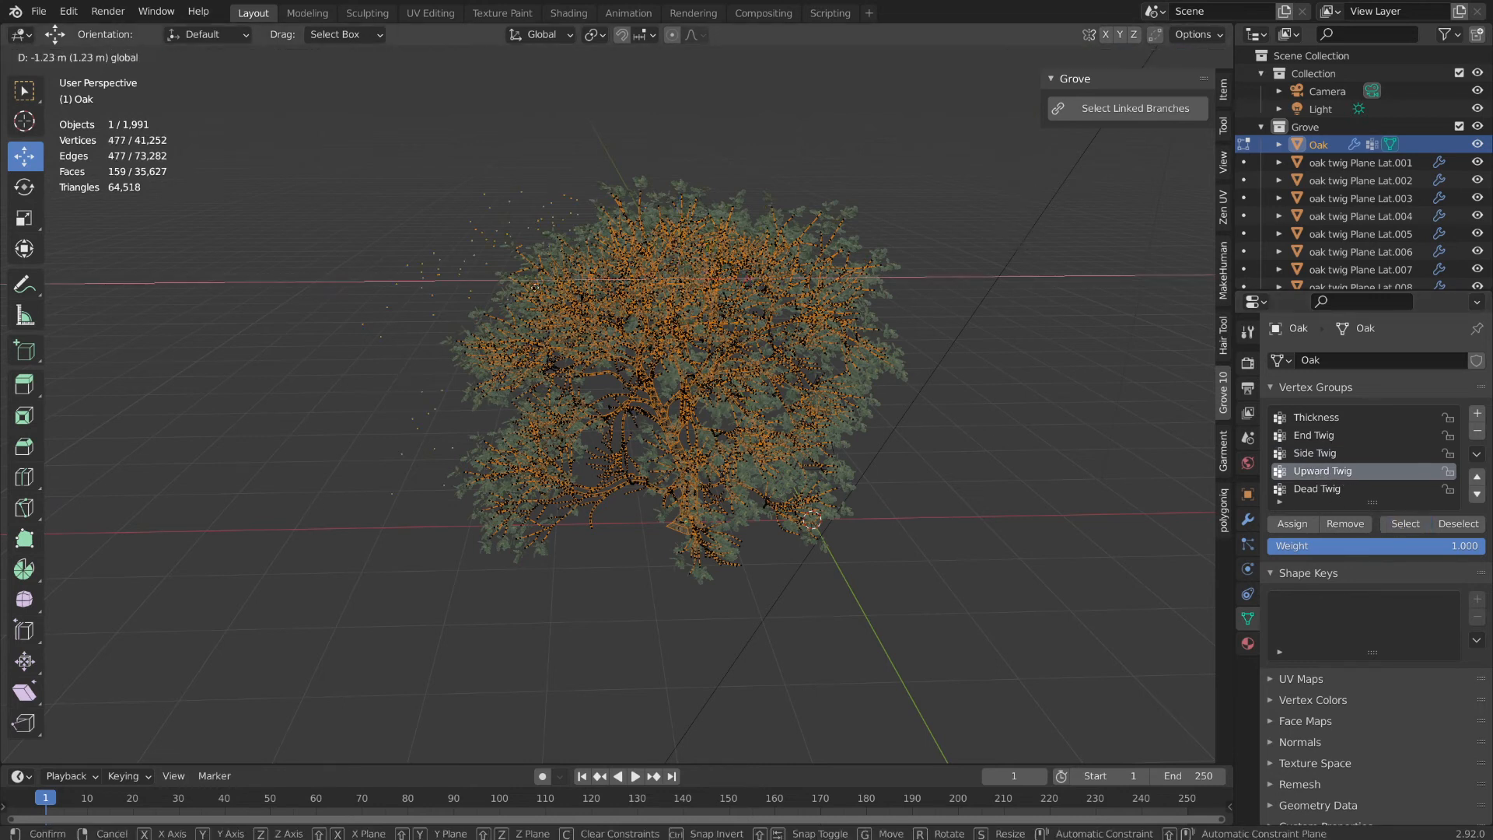
left_click_drag(178, 298, 223, 326)
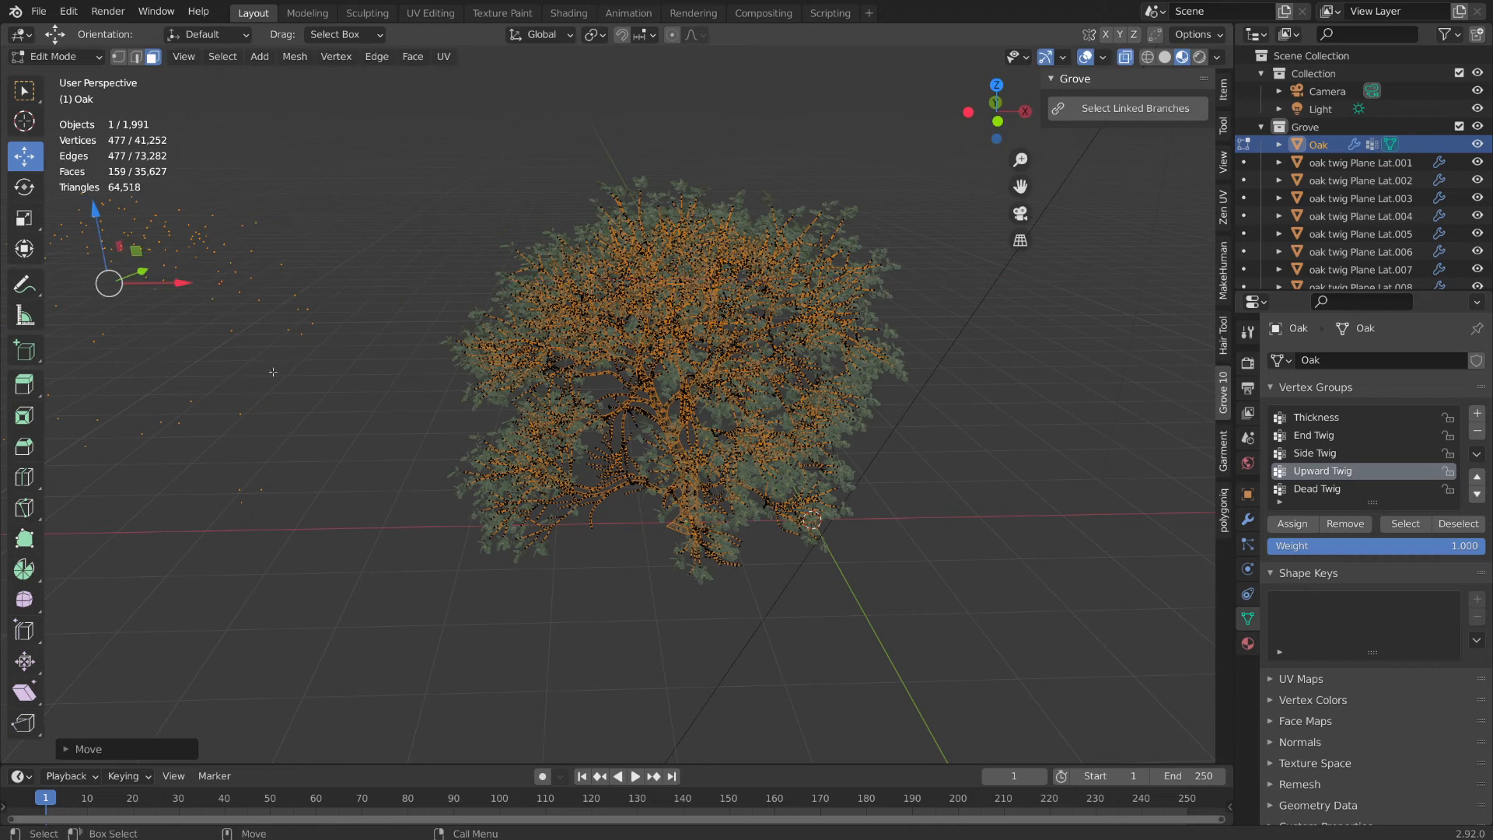
key("x")
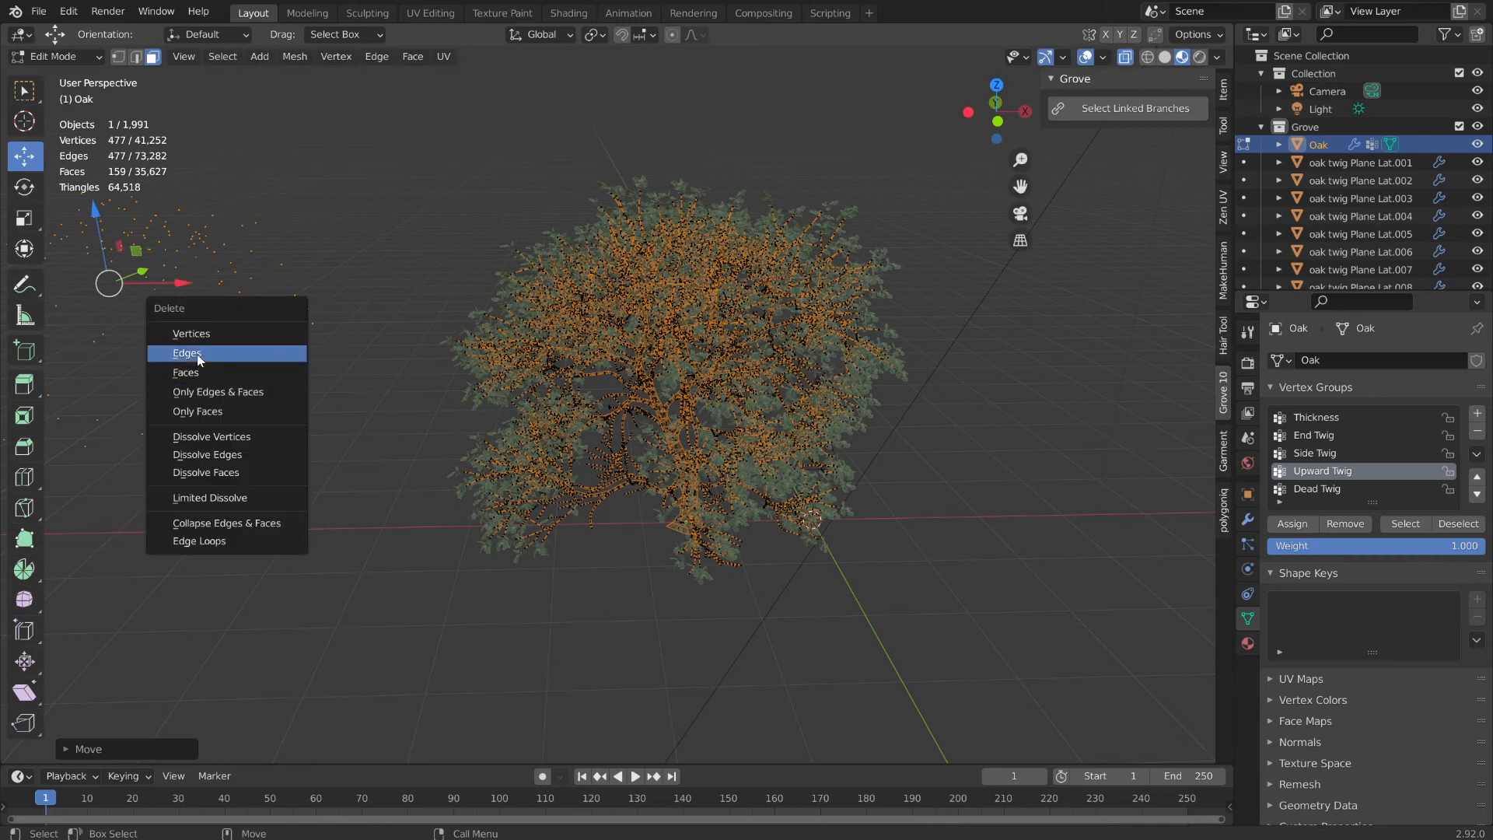
left_click(180, 367)
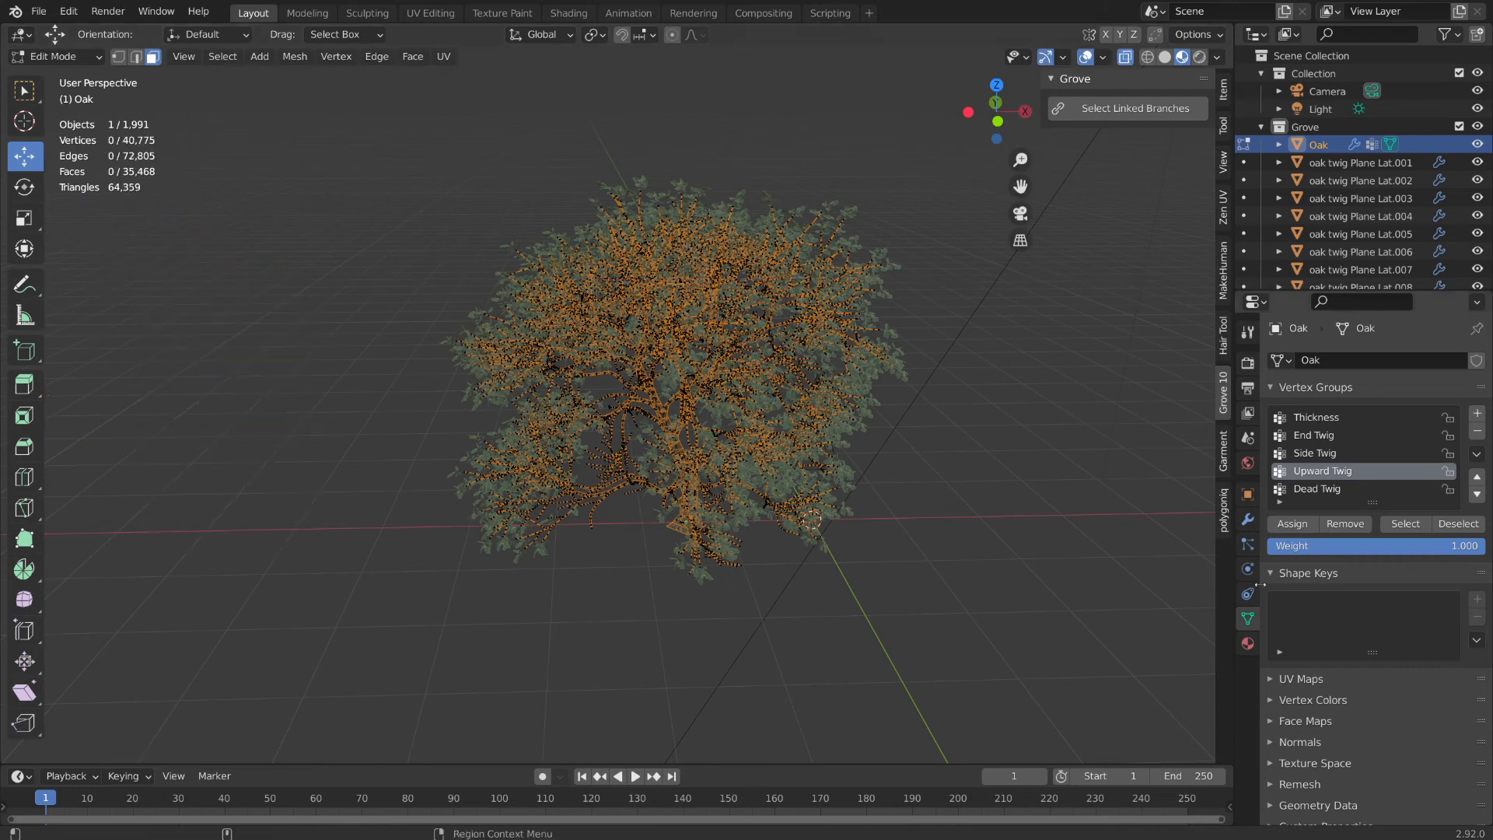
- Select the Dead Twig vertex group's faces, move them along negative X clear of the oak, and delete them
left_click(1298, 491)
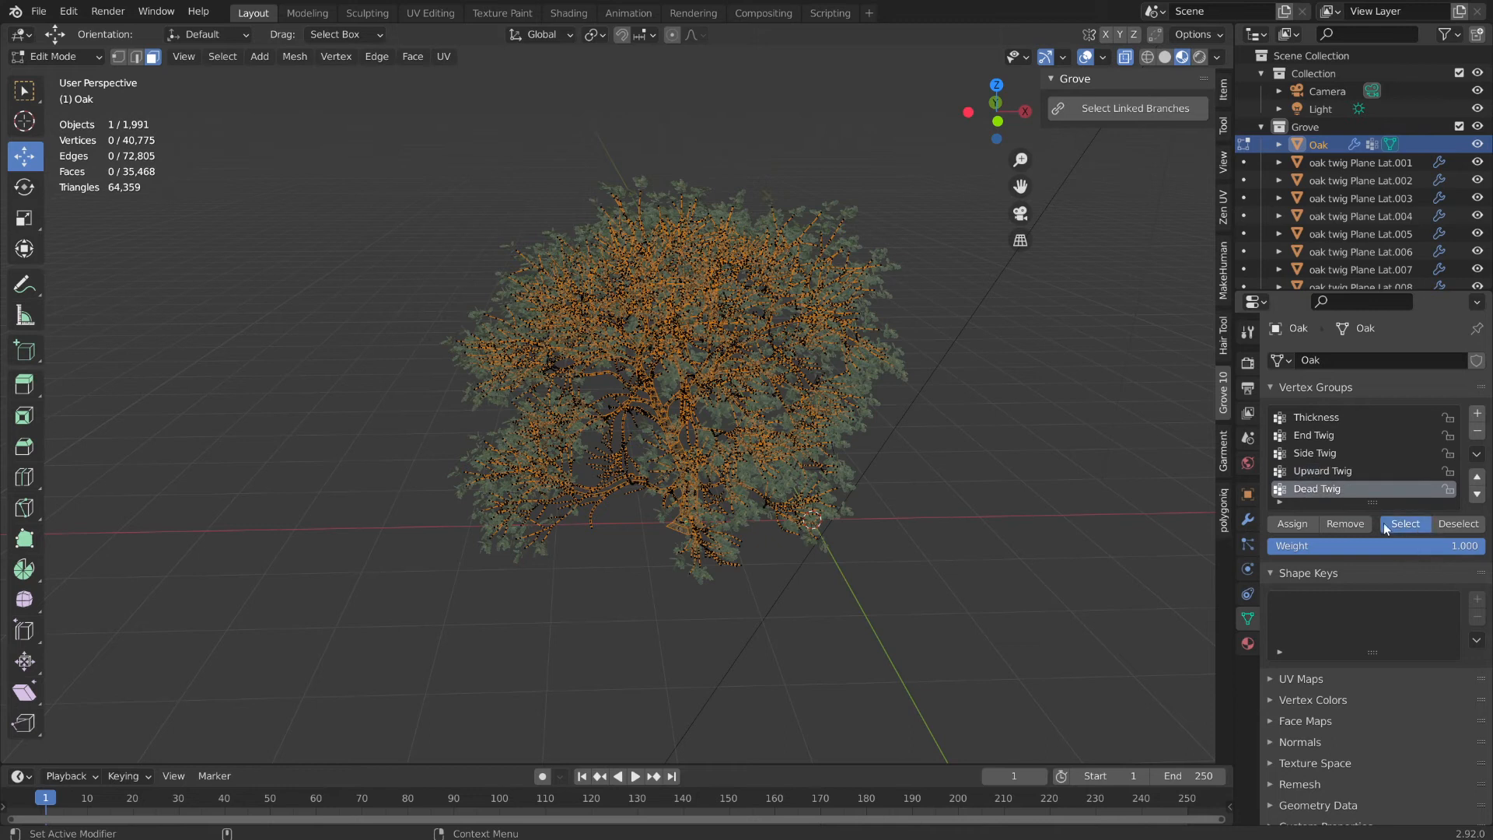
left_click(1383, 523)
left_click_drag(731, 376, 224, 385)
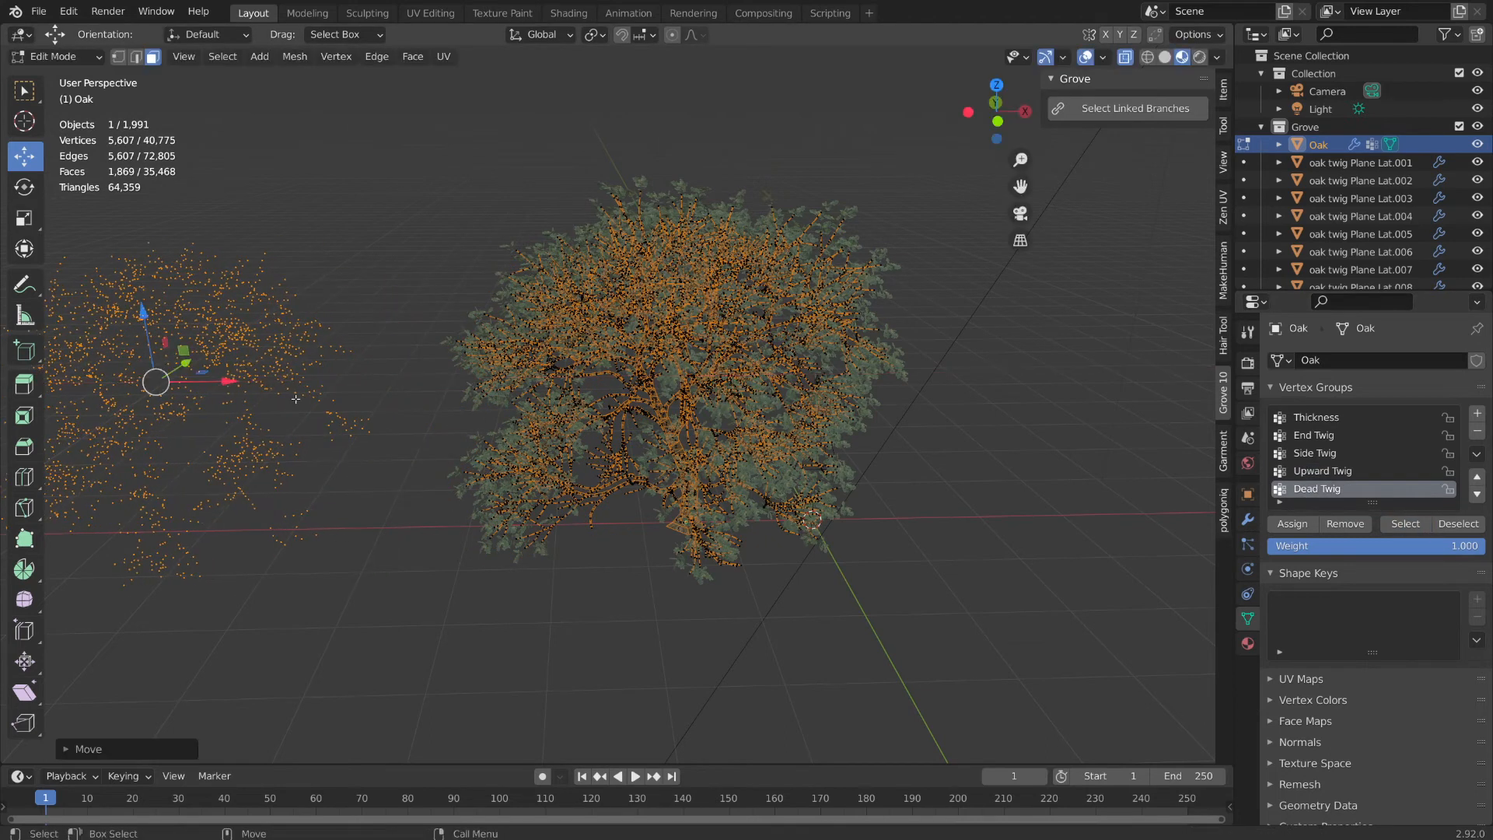
key("x")
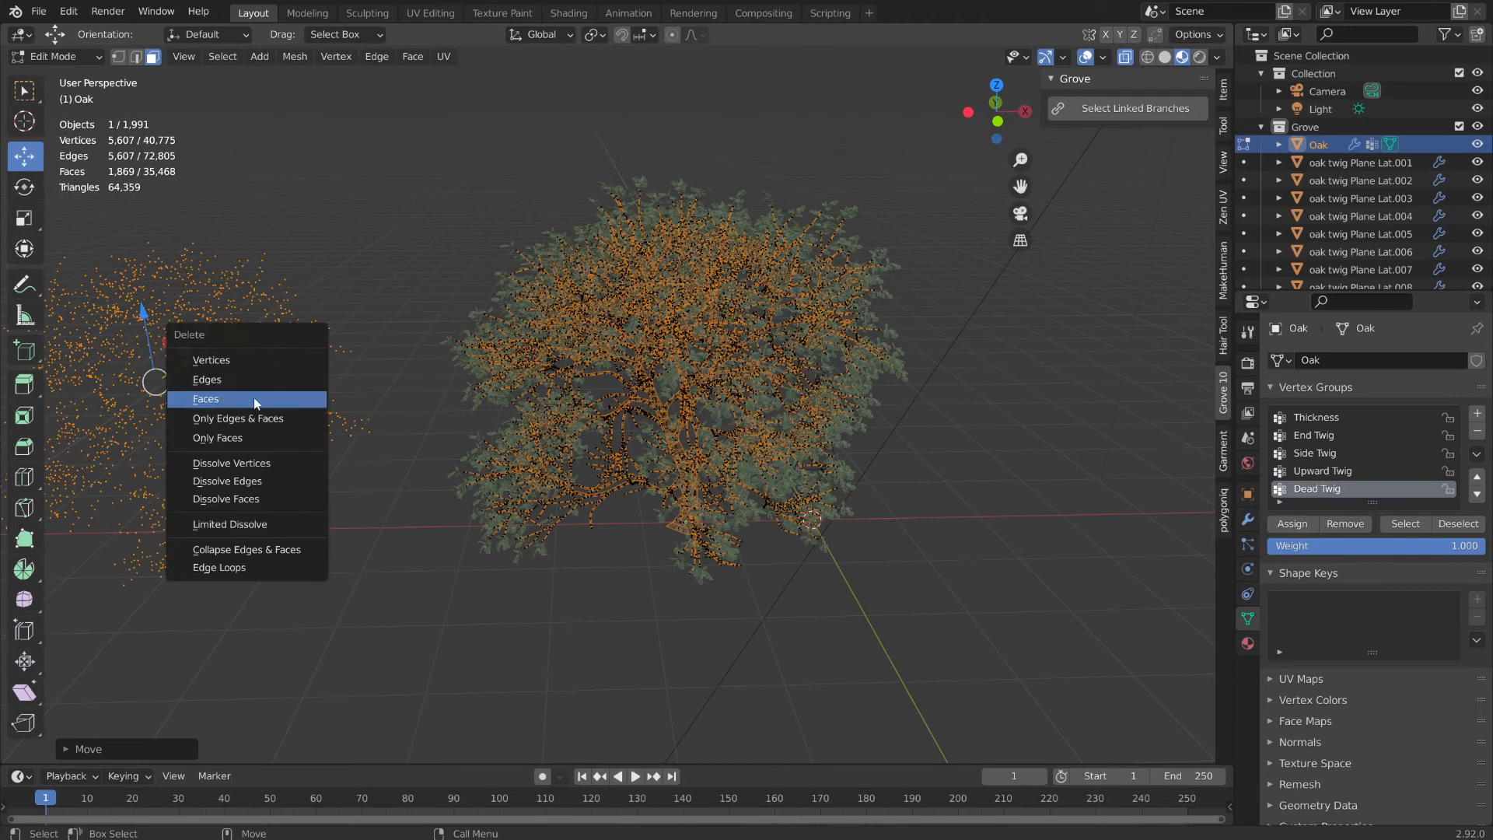
left_click(256, 403)
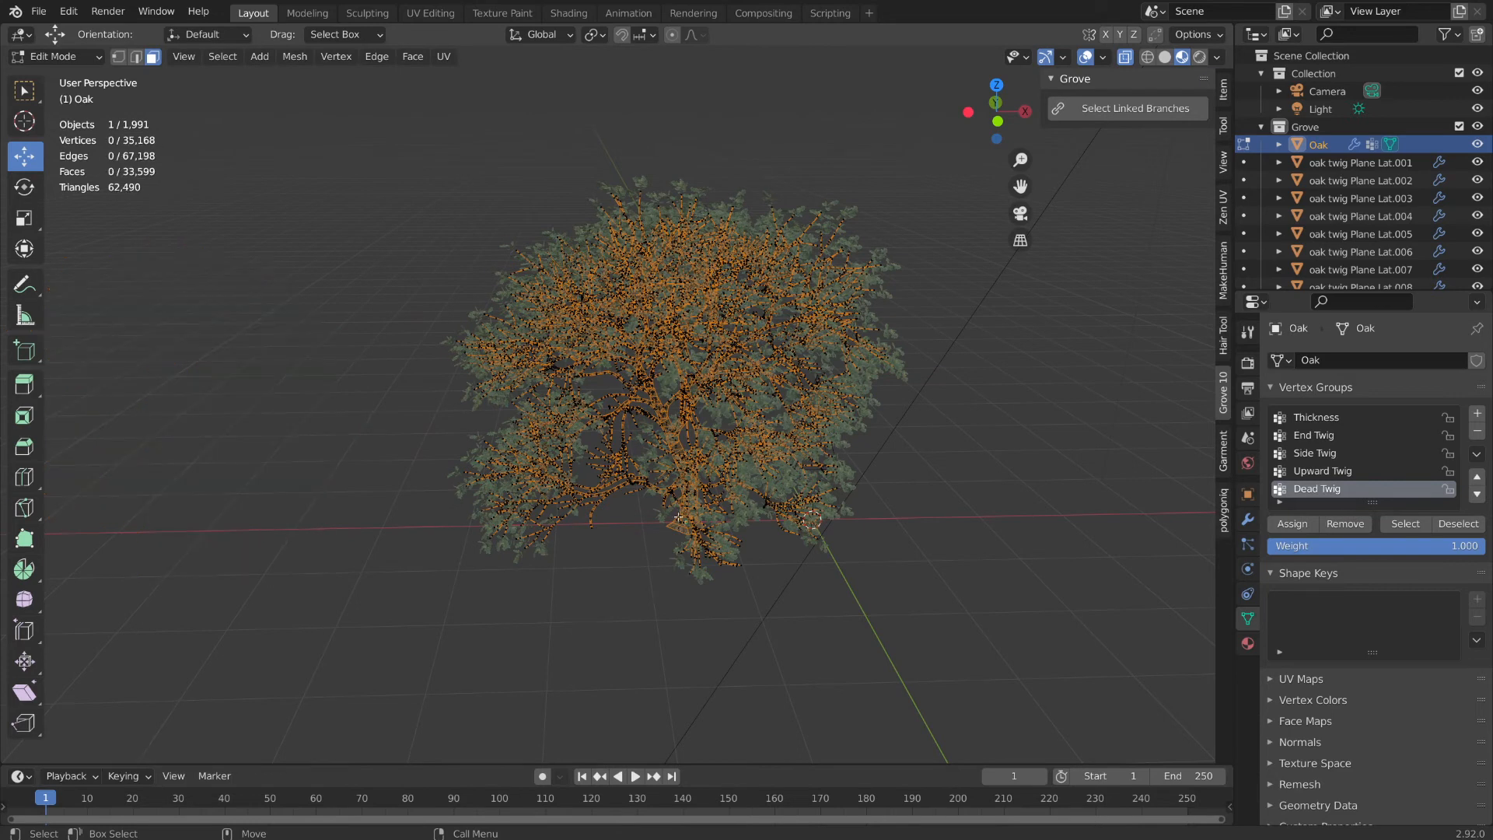
- Check the geometry in the Thickness vertex group, clear the selection and return the oak to Object Mode
left_click(1321, 414)
left_click(1417, 526)
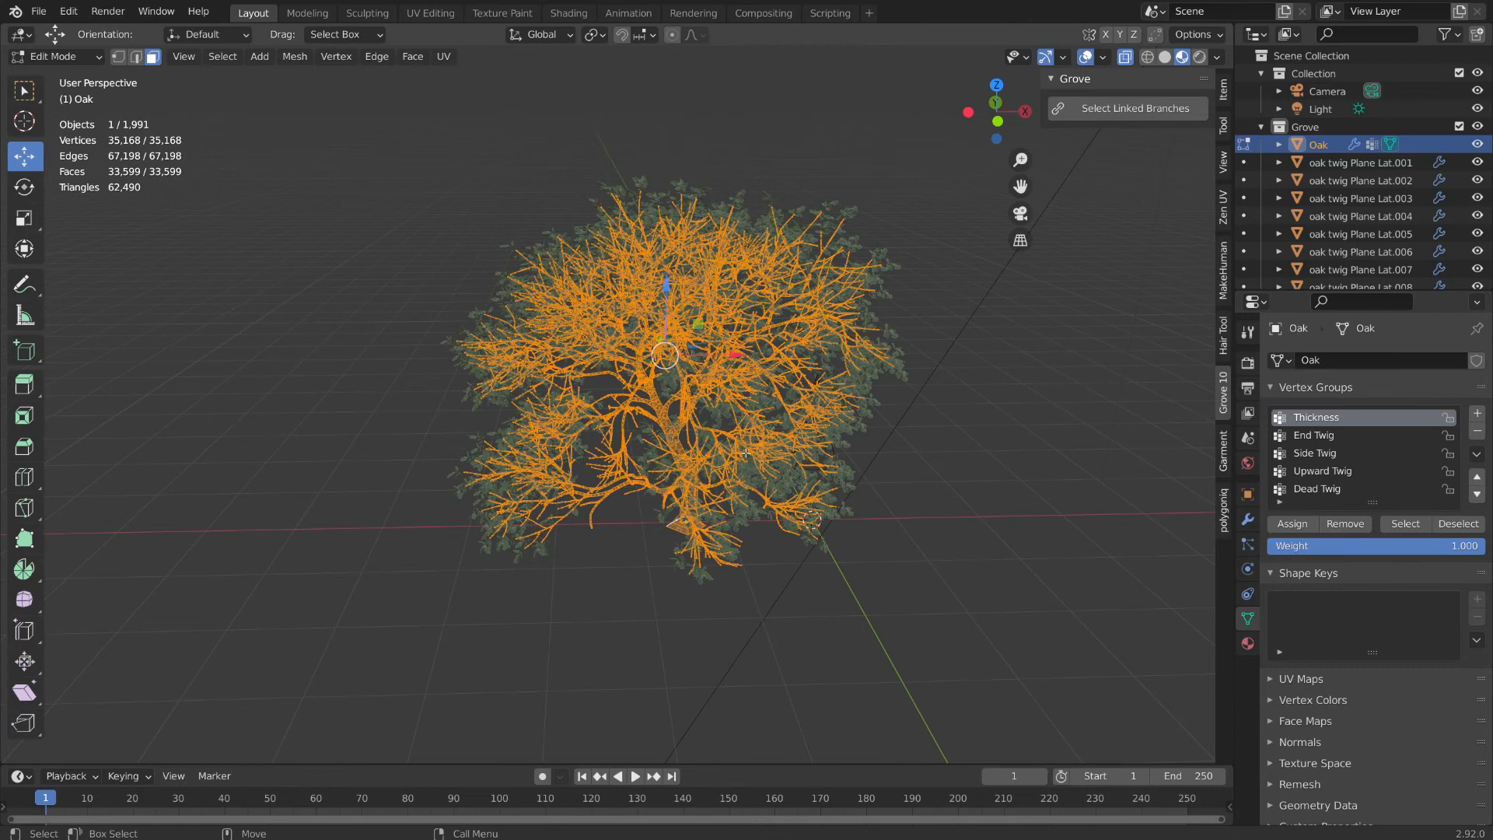
left_click(1320, 437)
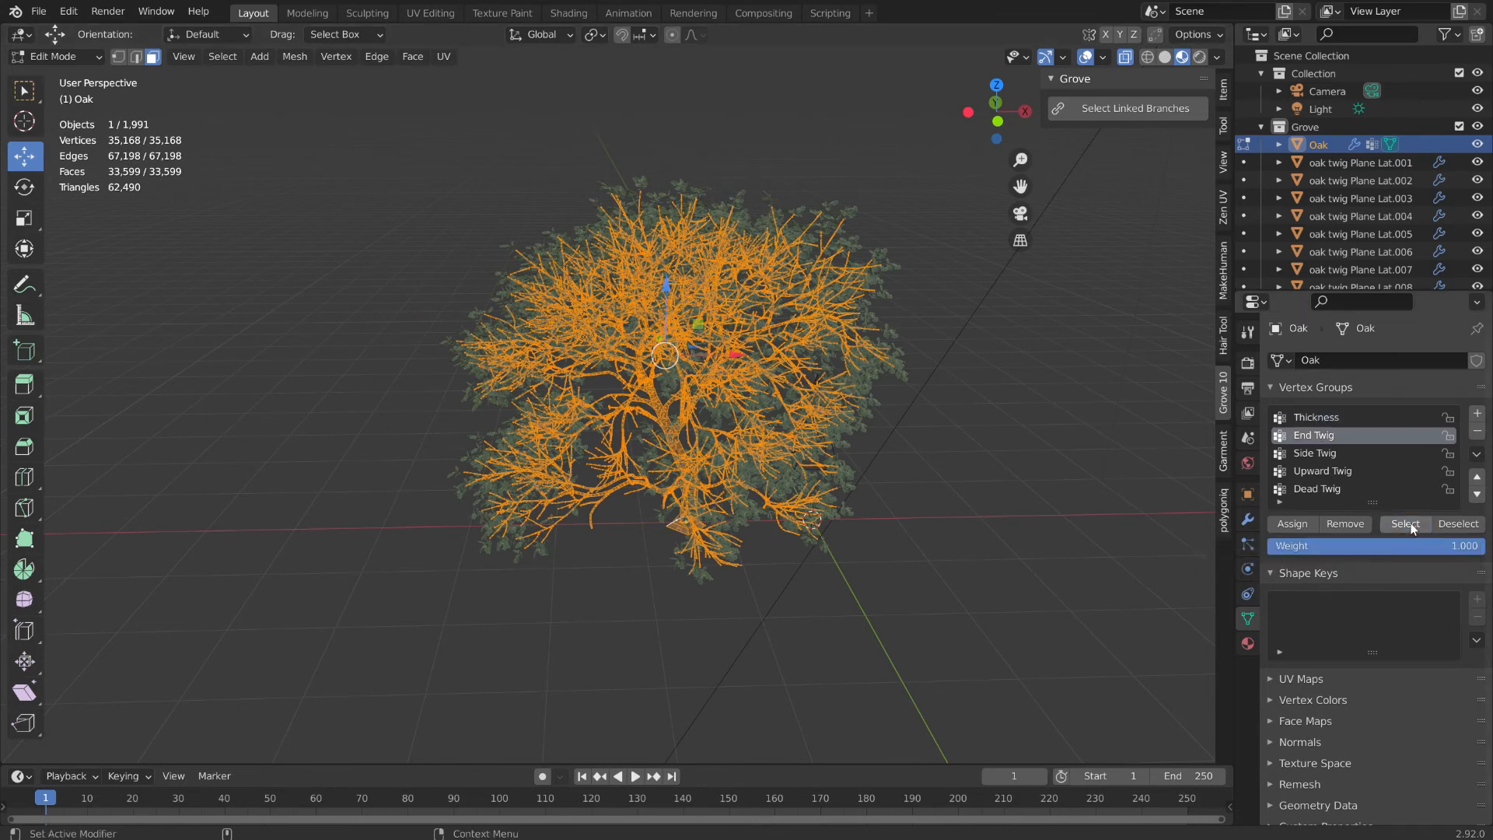
left_click(1009, 480)
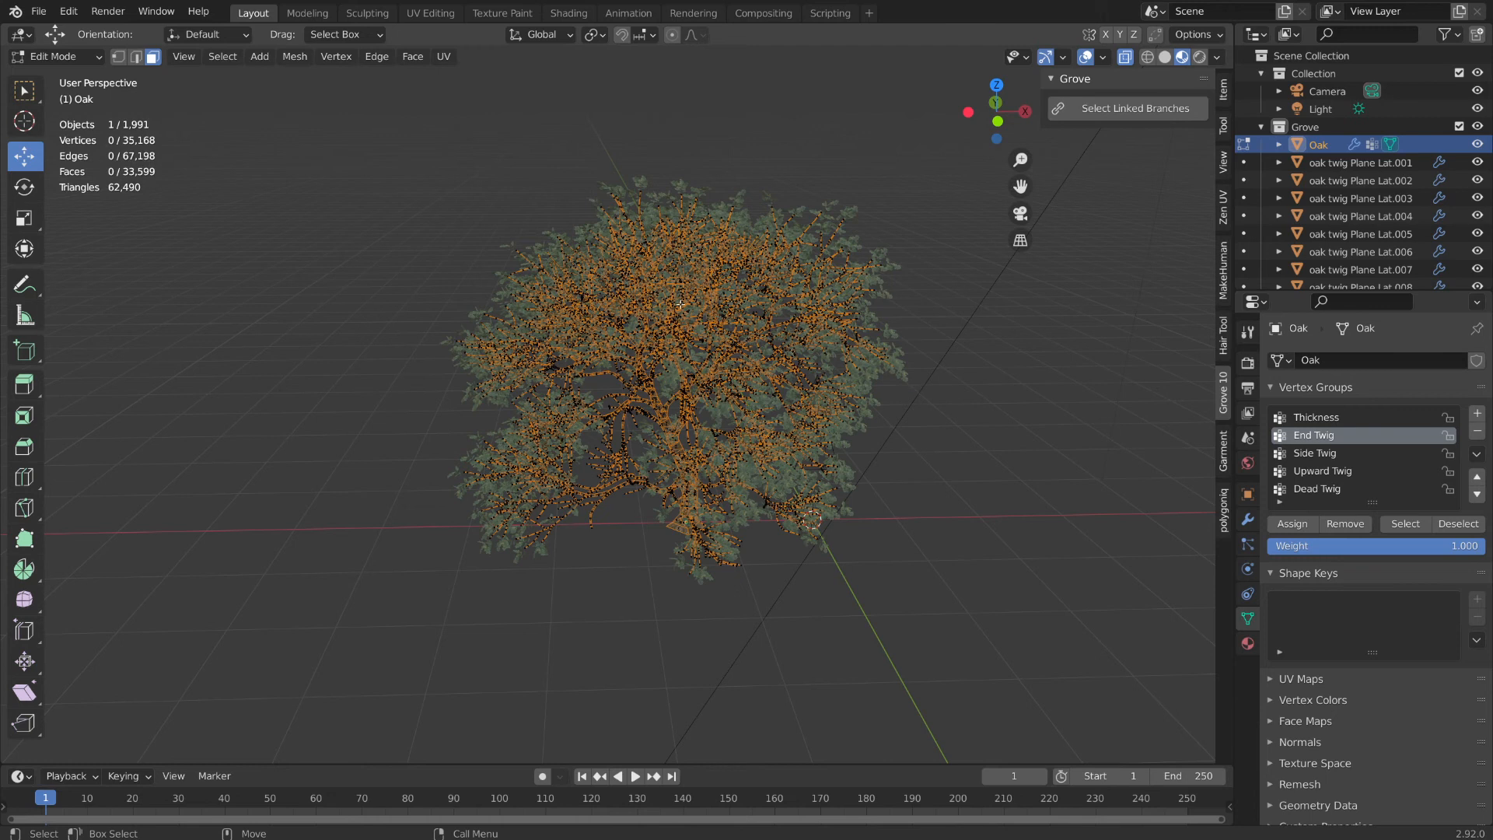
left_click(62, 57)
left_click(61, 77)
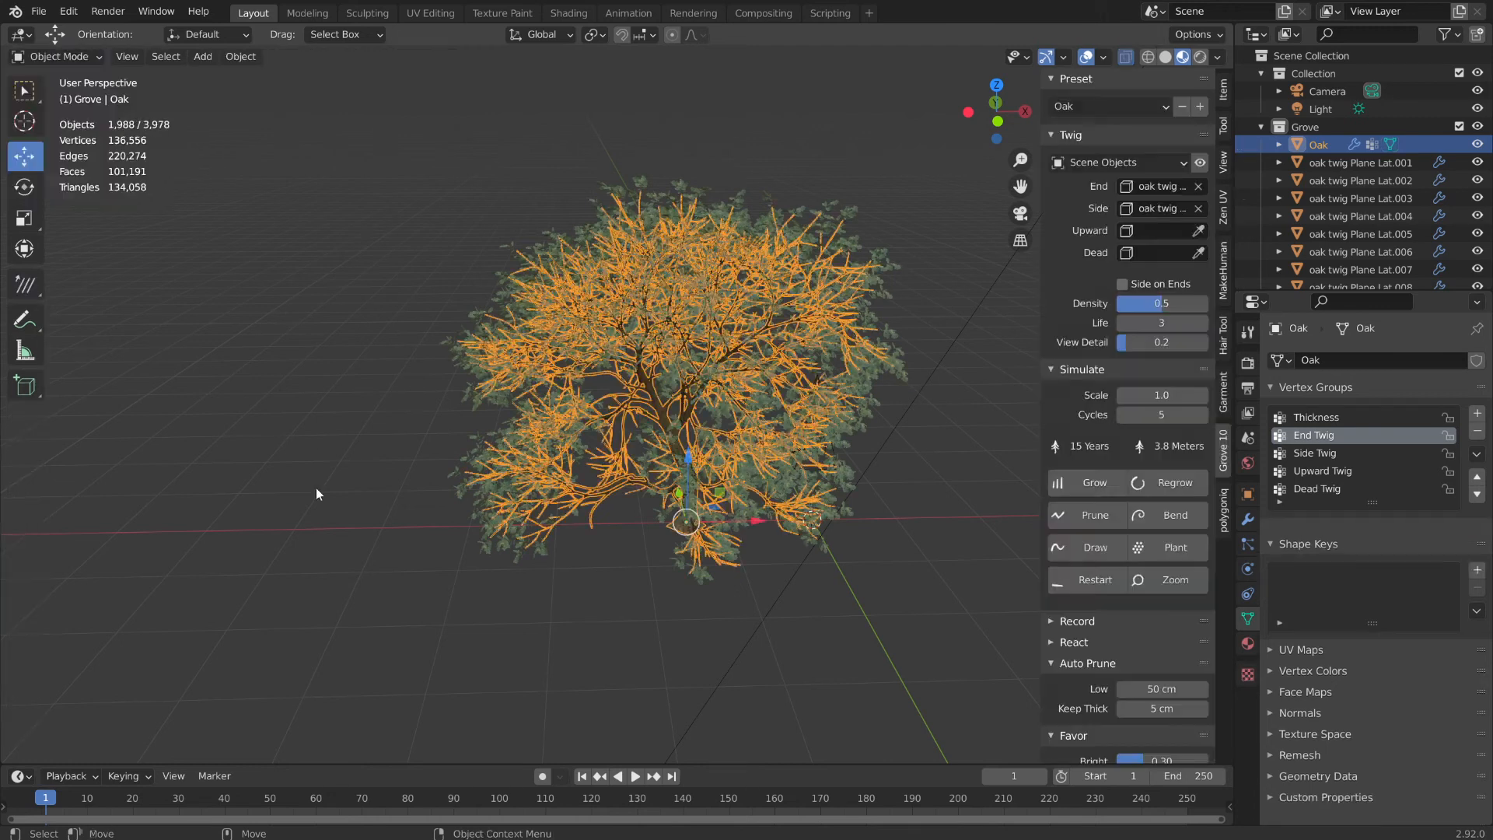
- Select individual twig planes and examine the converted foliage up close and as a whole, along with the scene statistics
middle_click_drag(767, 591, 752, 470)
left_click(753, 470)
scroll(713, 535, "up", 5)
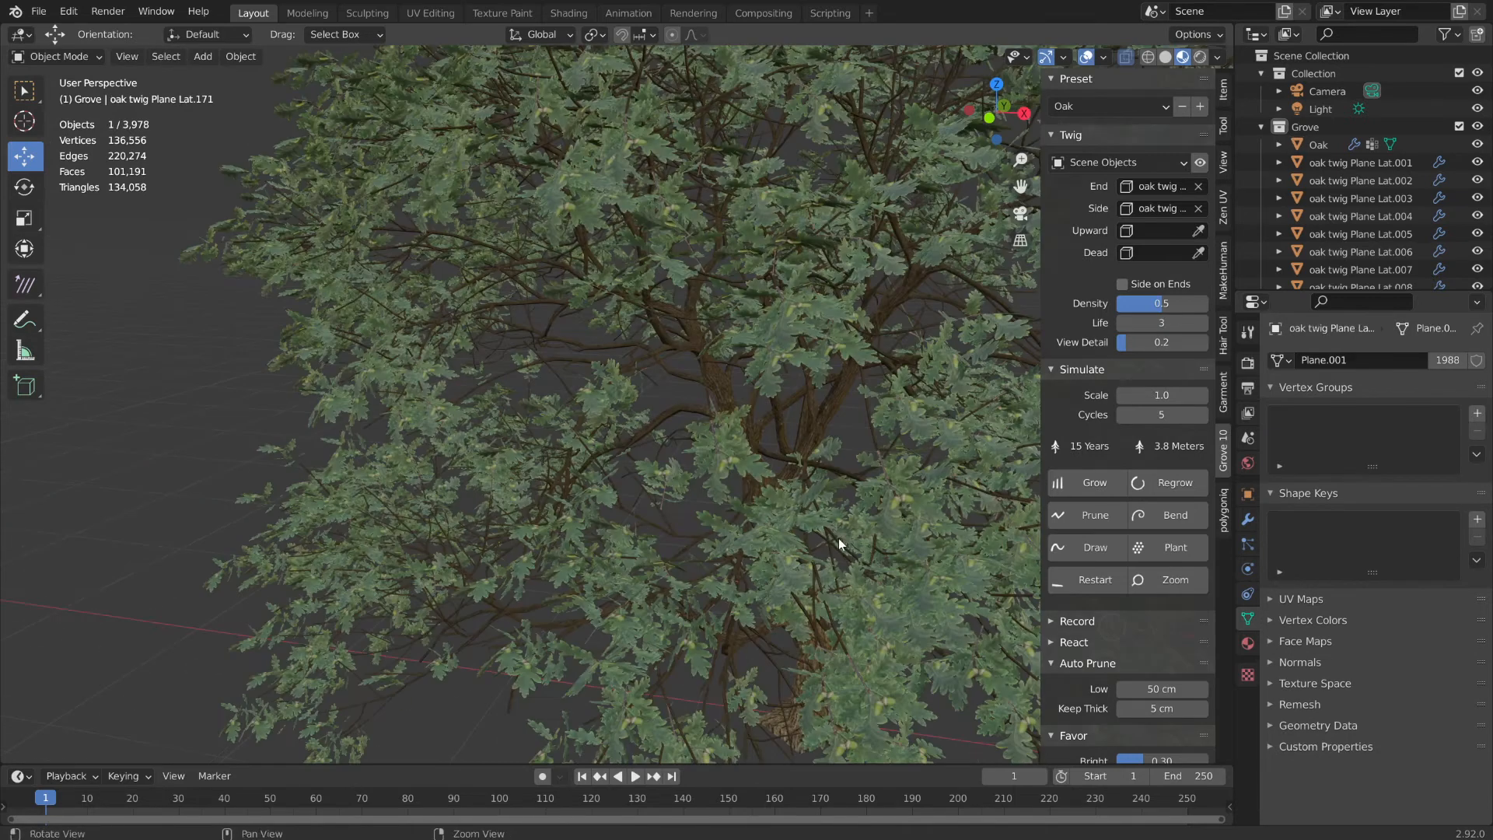
middle_click_drag(839, 539, 772, 506)
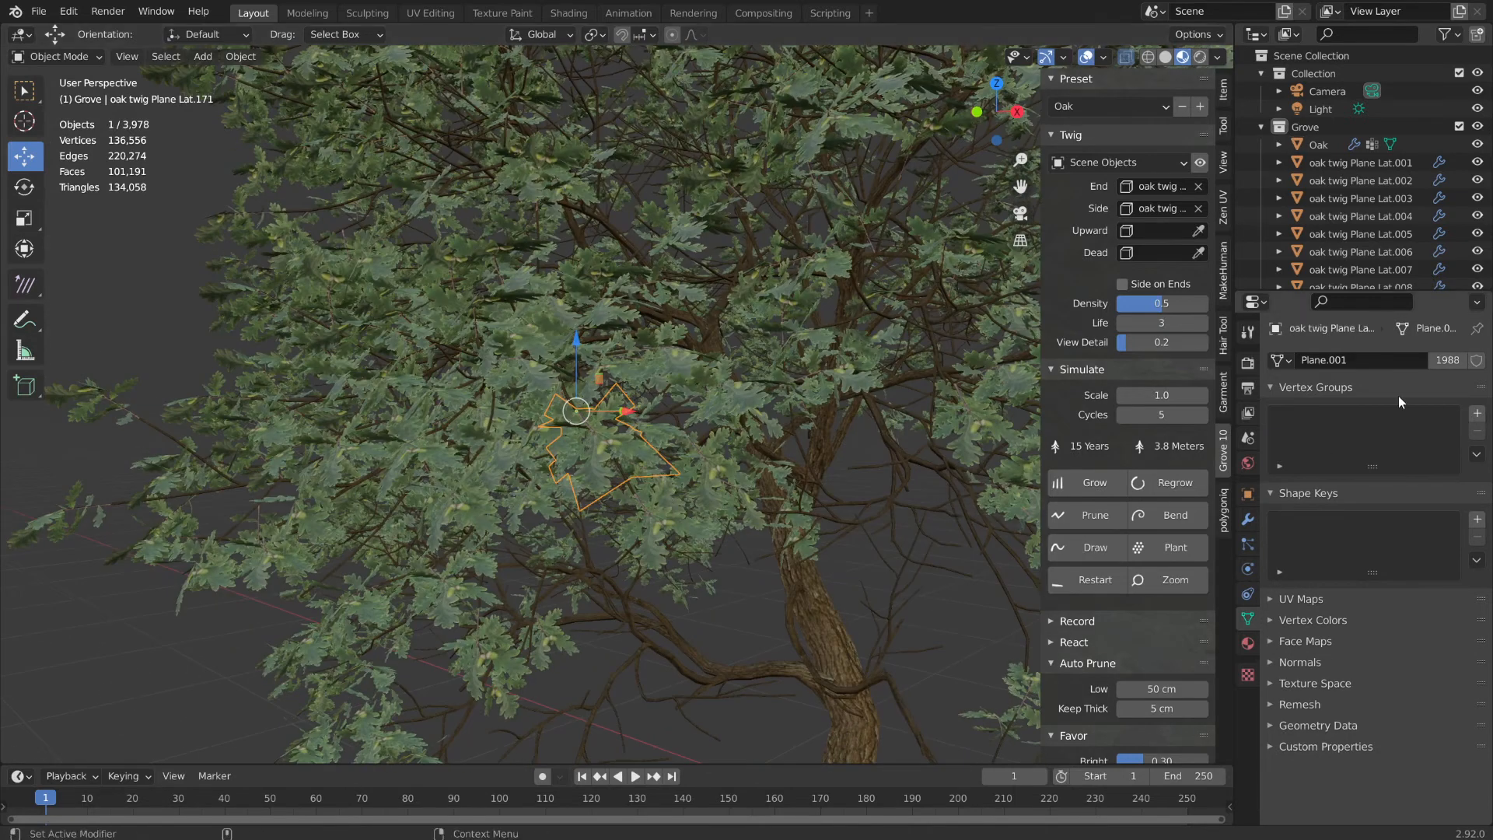
scroll(684, 459, "down", 5)
middle_click_drag(692, 441, 777, 549)
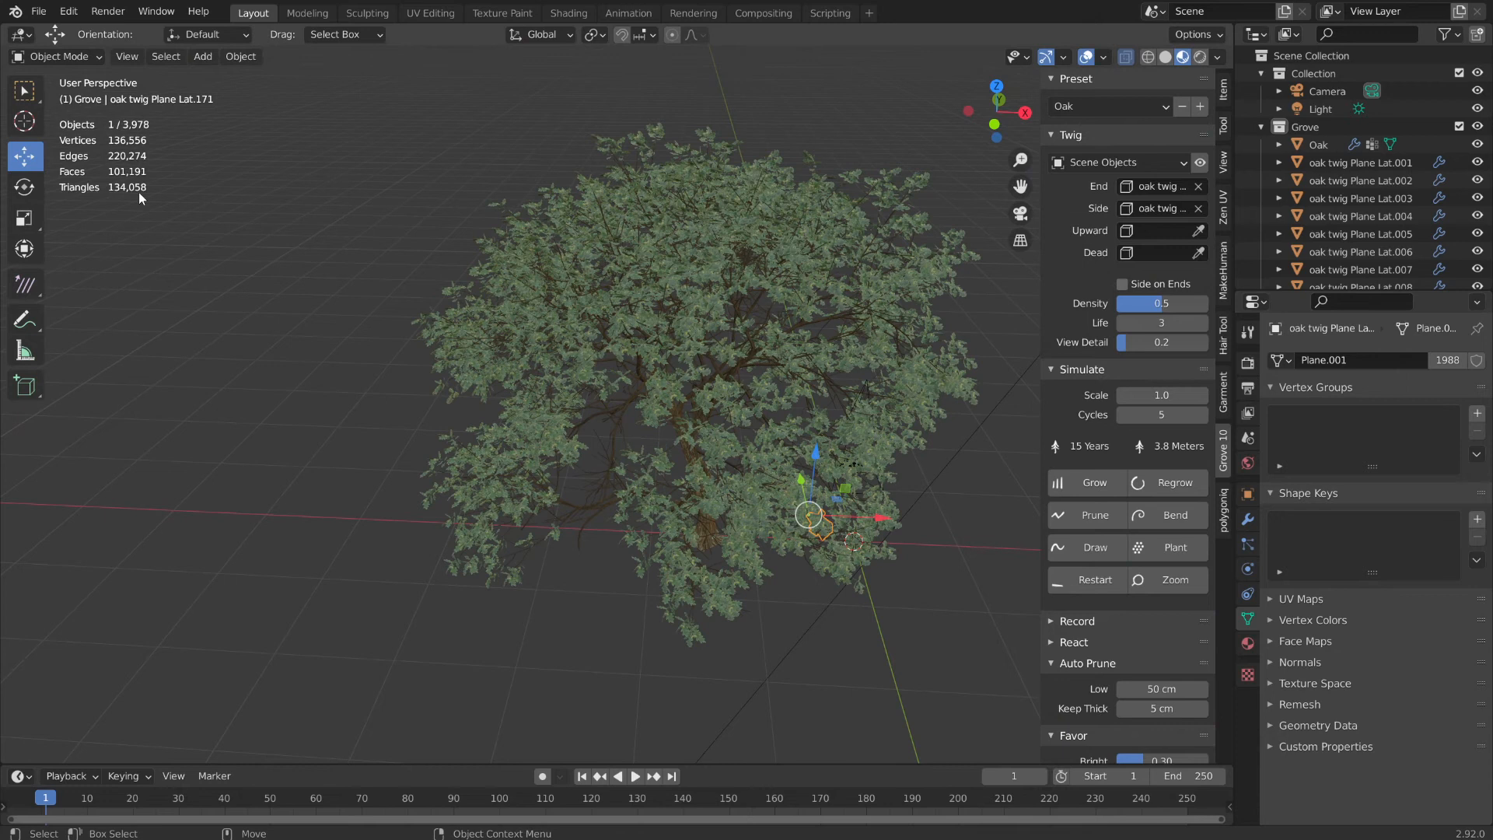
left_click(1372, 164)
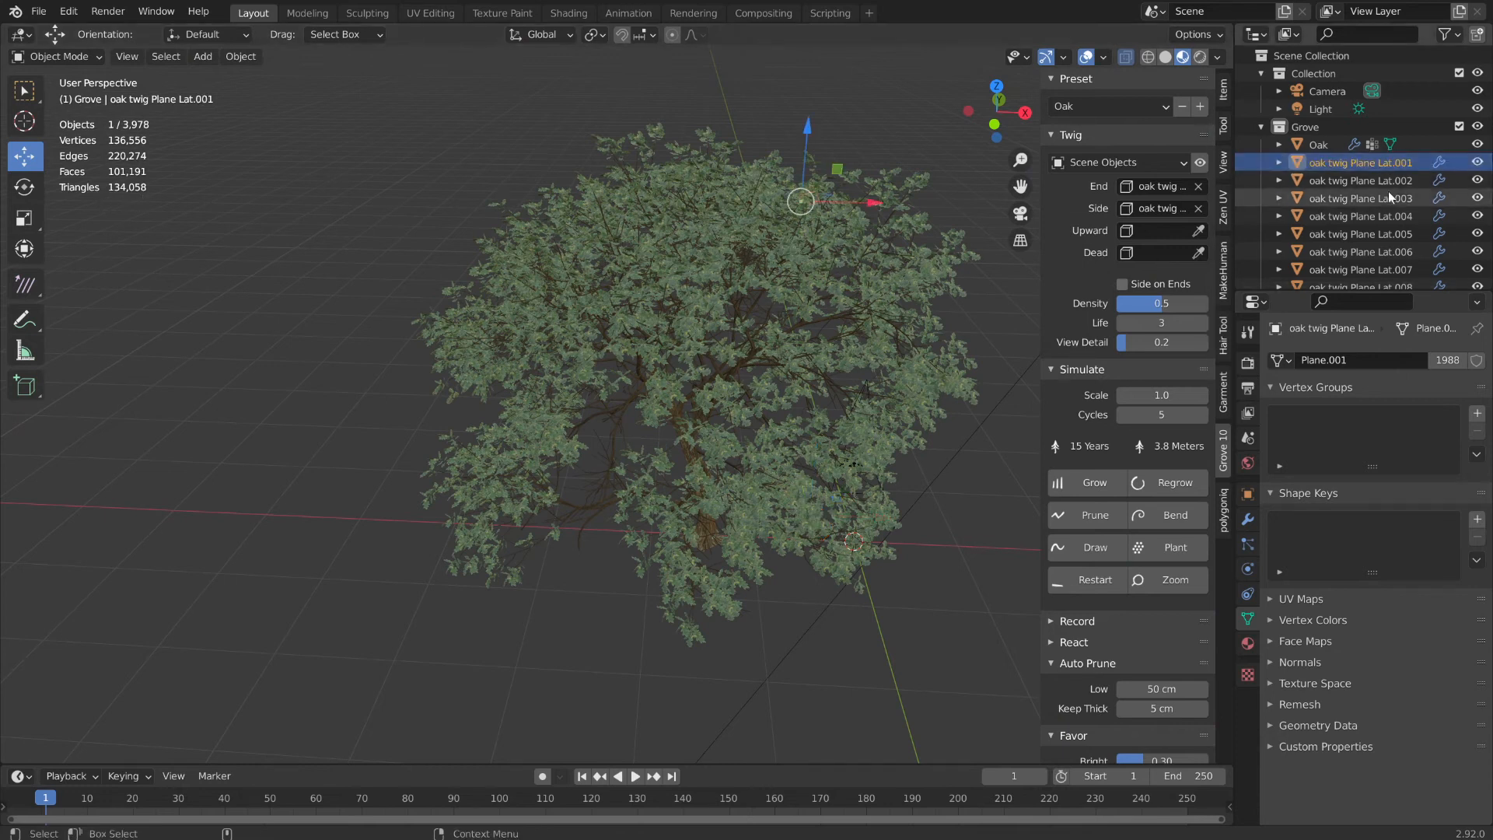
- Apply the Apical Twigs, Lateral Twigs, Upward Twigs and Dead Twigs particle modifiers on the Oak object
left_click(1307, 146)
left_click(1248, 519)
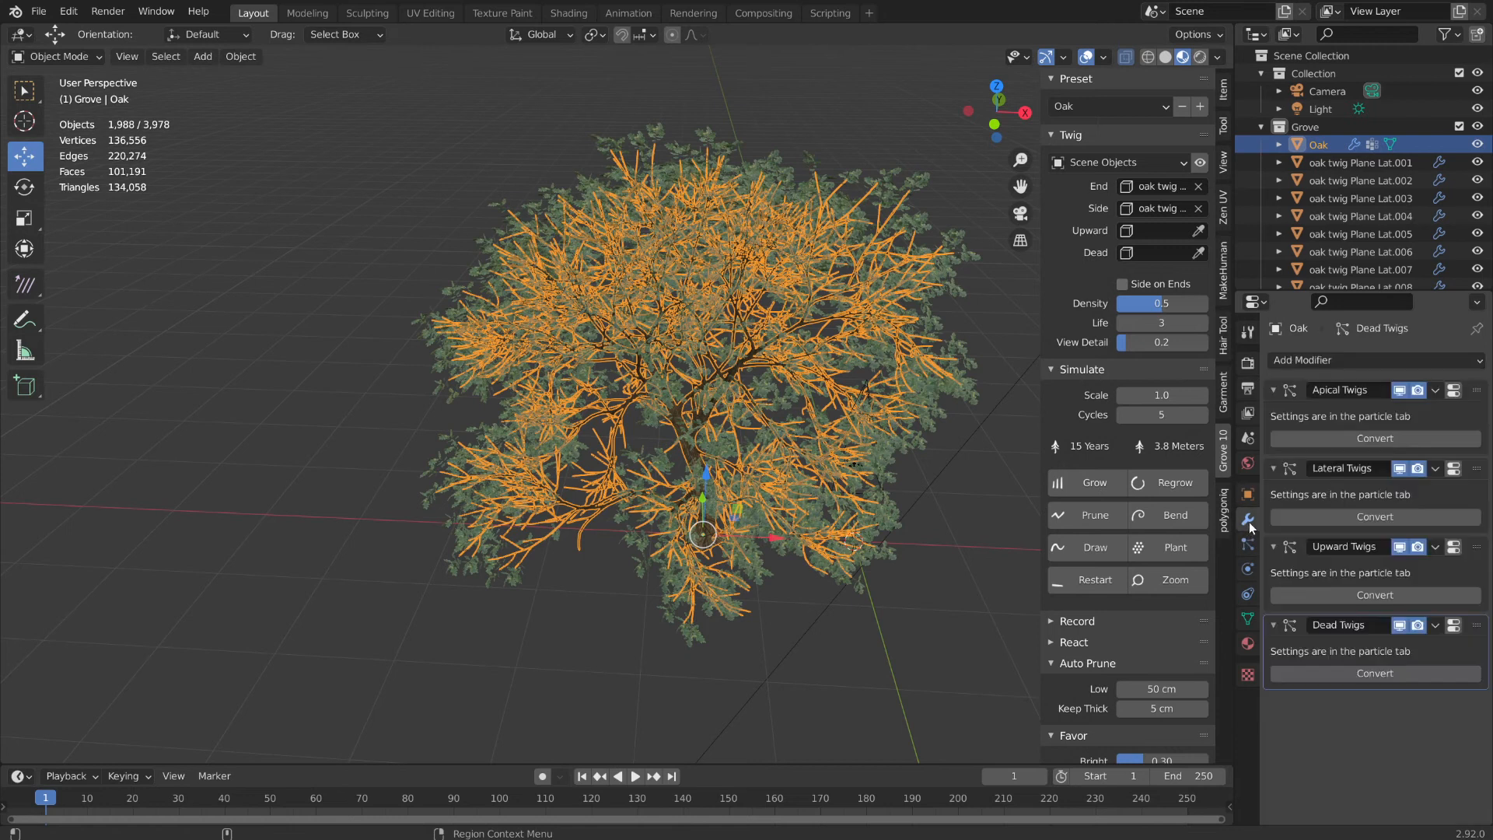
left_click(1435, 390)
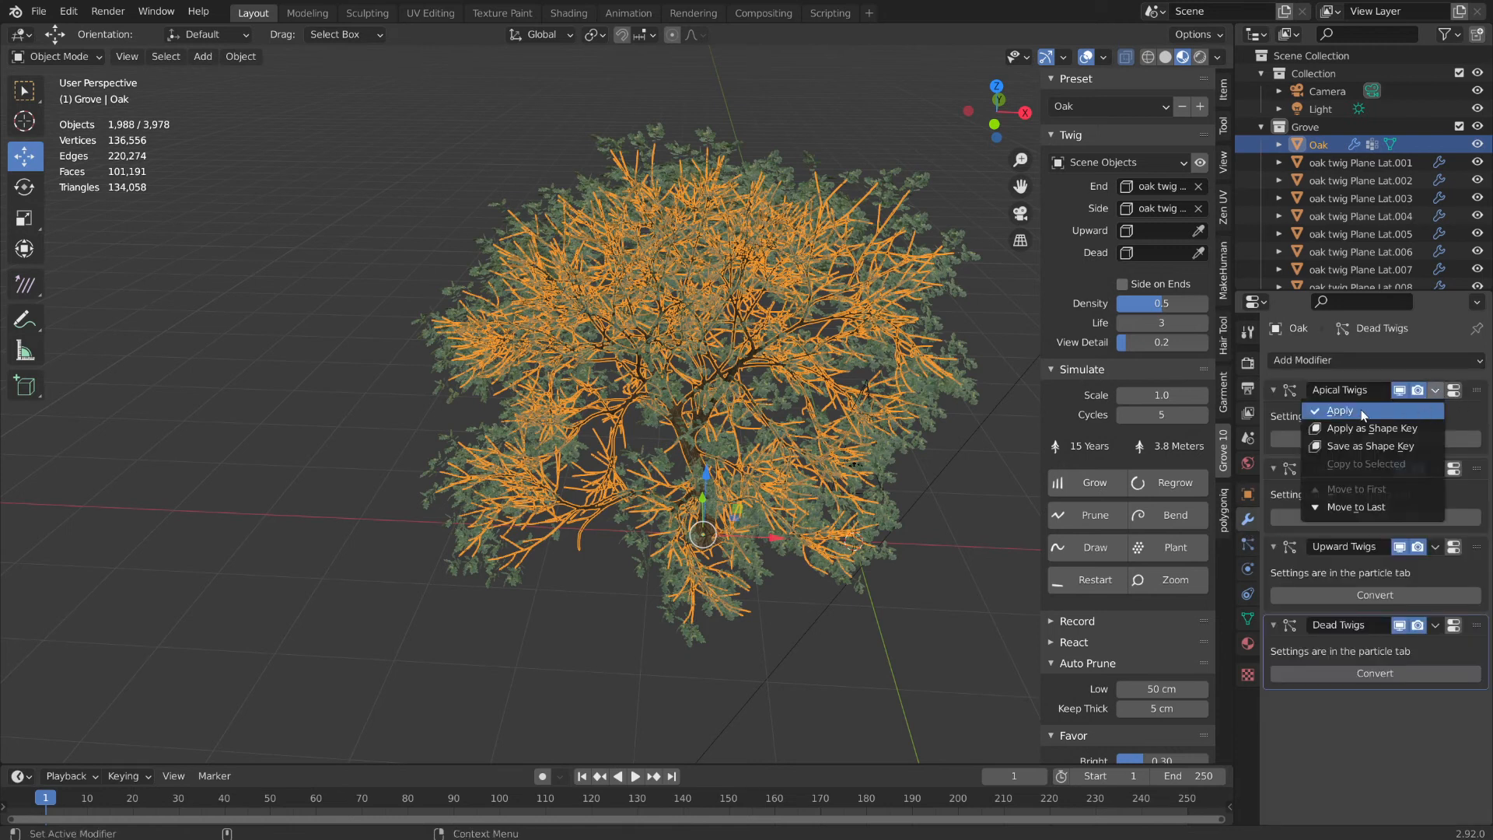
left_click(1341, 411)
left_click(1436, 390)
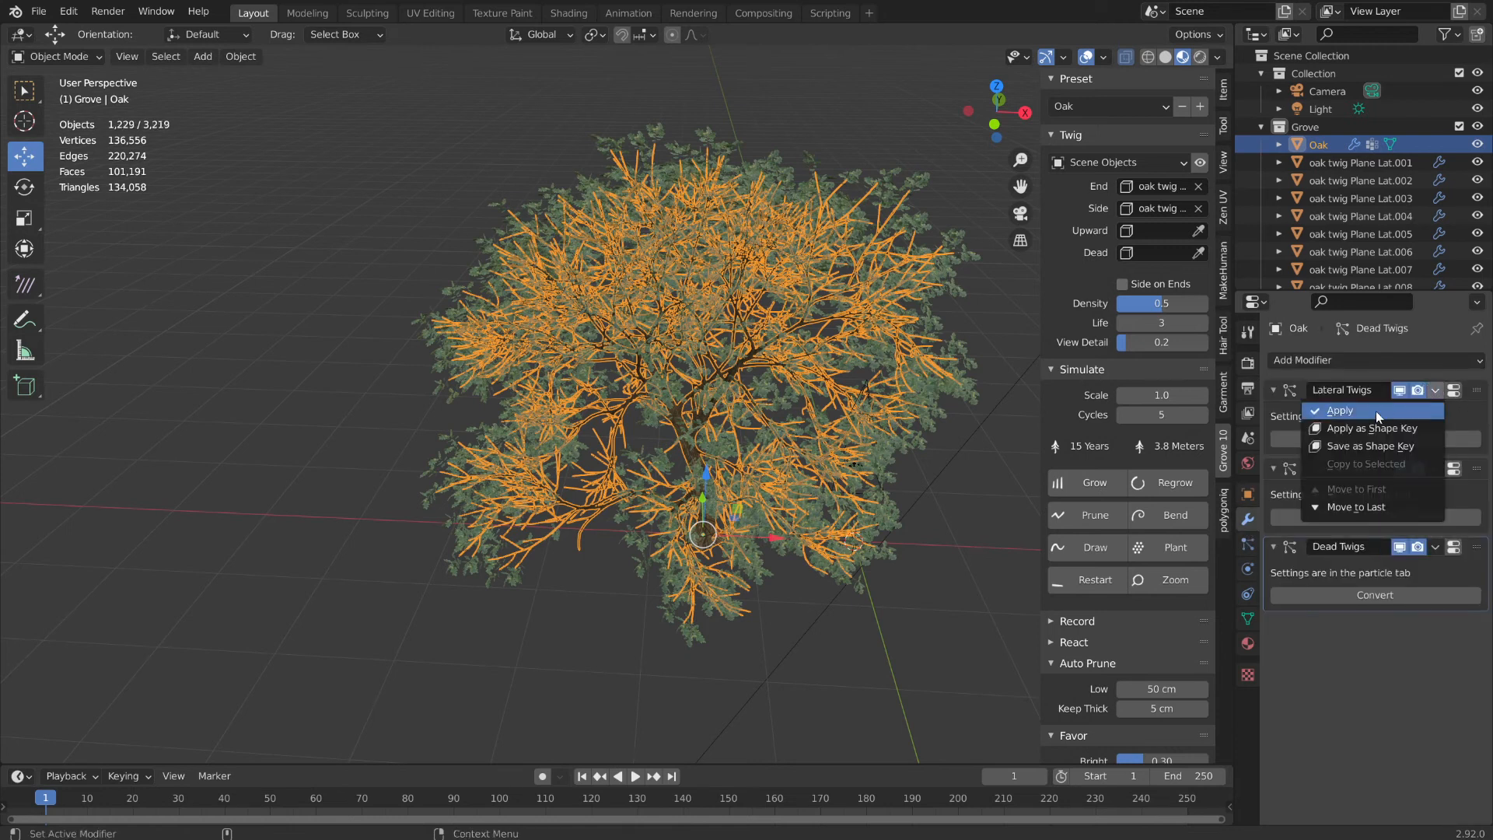
left_click(1436, 390)
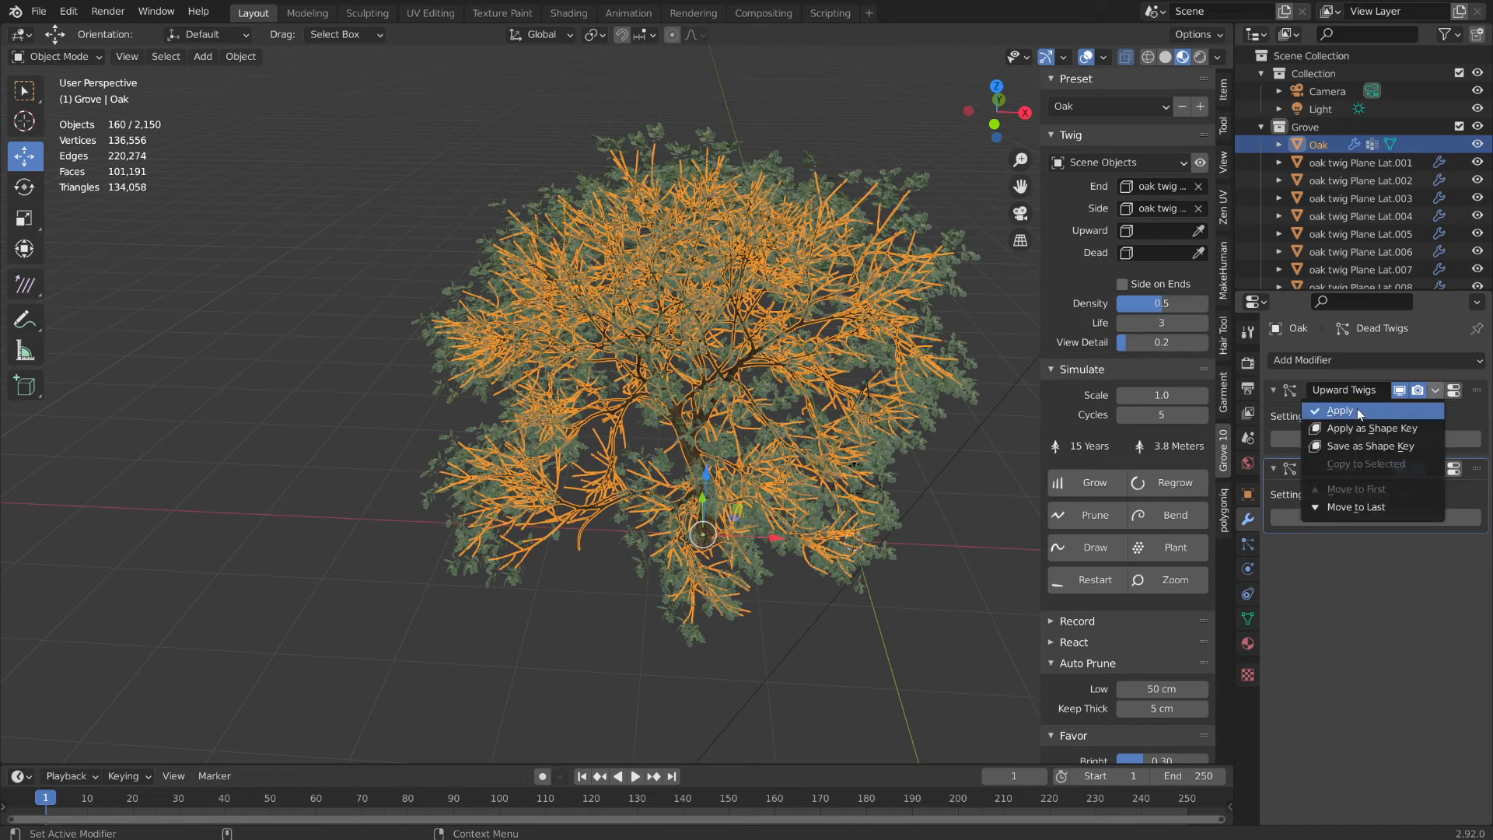
left_click(1357, 411)
left_click(1435, 391)
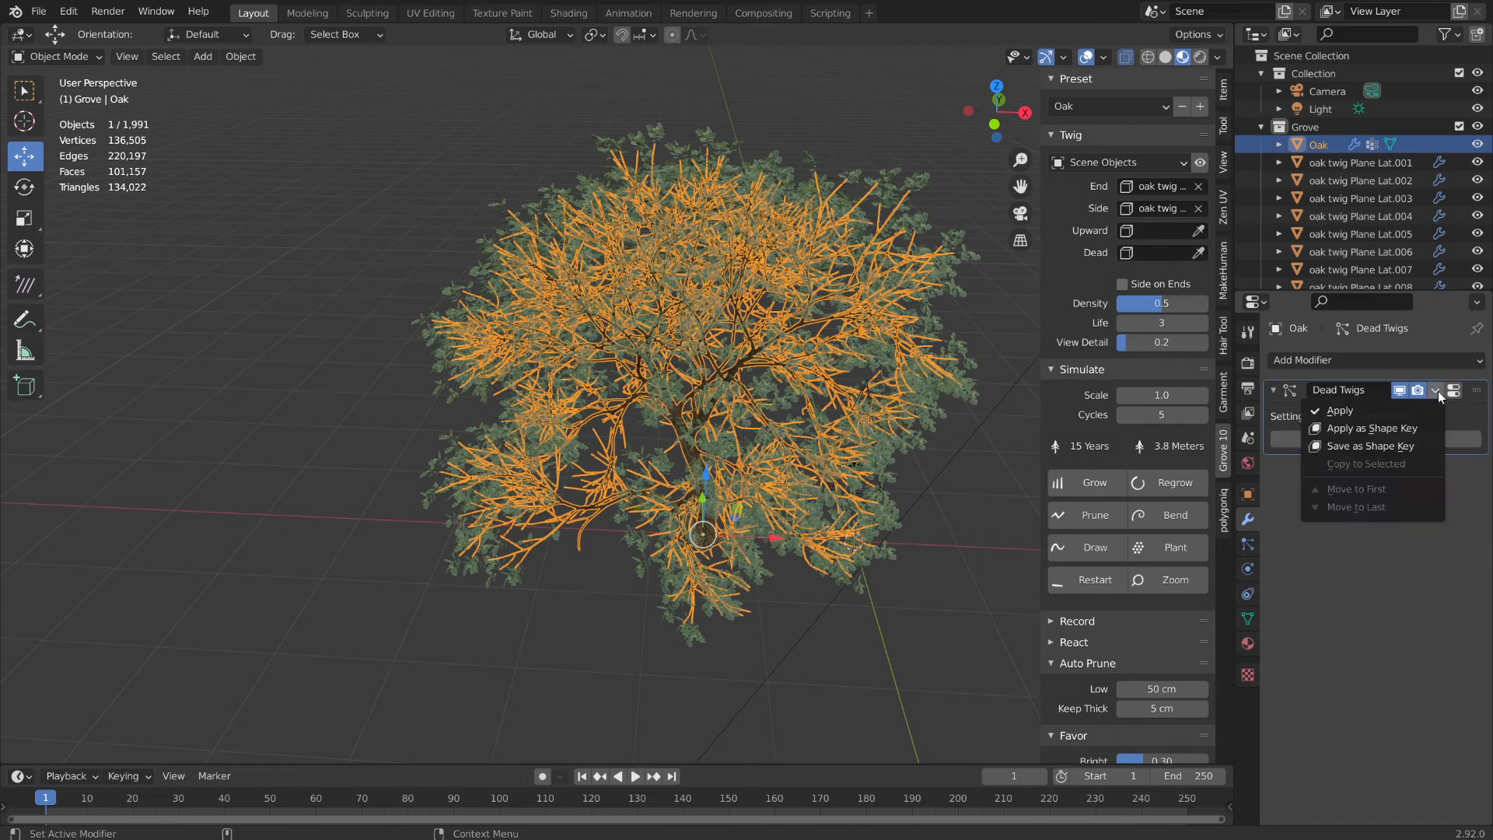
left_click(1350, 410)
- Select oak twig Plane Lat.001 and look through the Outliner's list of converted twig planes for its end
left_click(1355, 165)
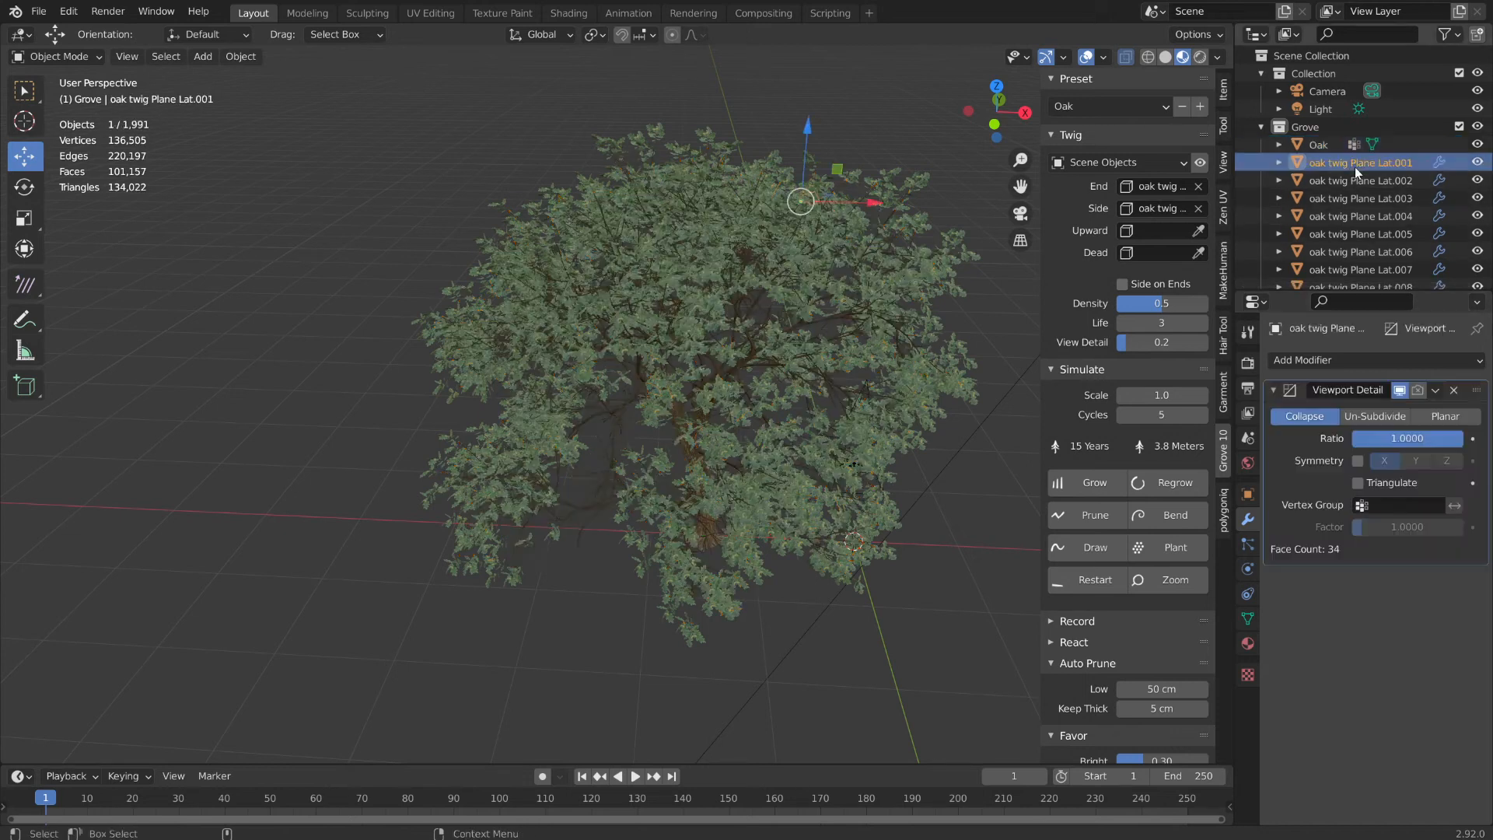
scroll(1367, 182, "down", 4)
scroll(1367, 182, "down", 13)
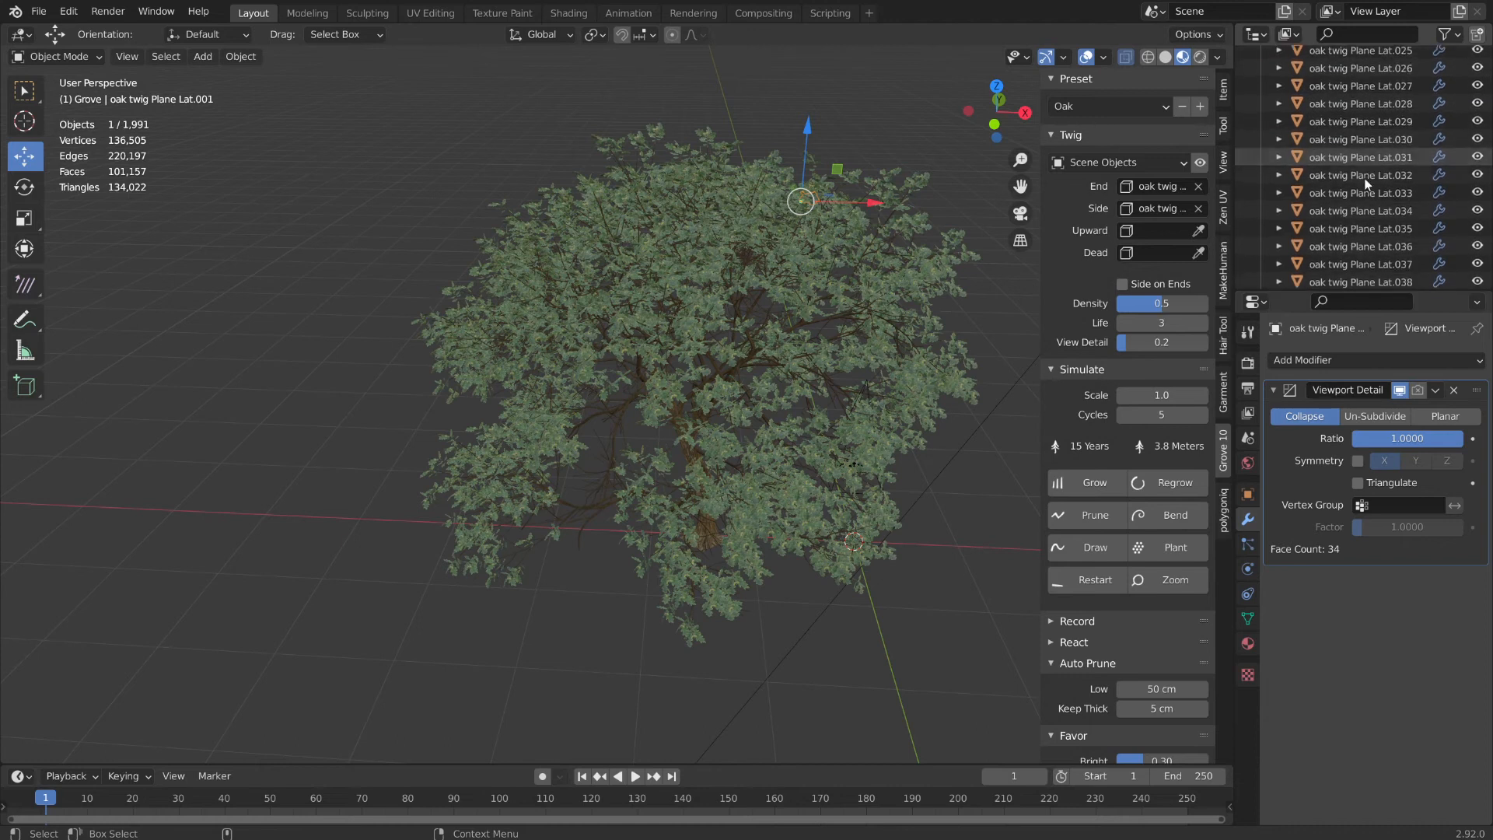
scroll(1367, 182, "down", 14)
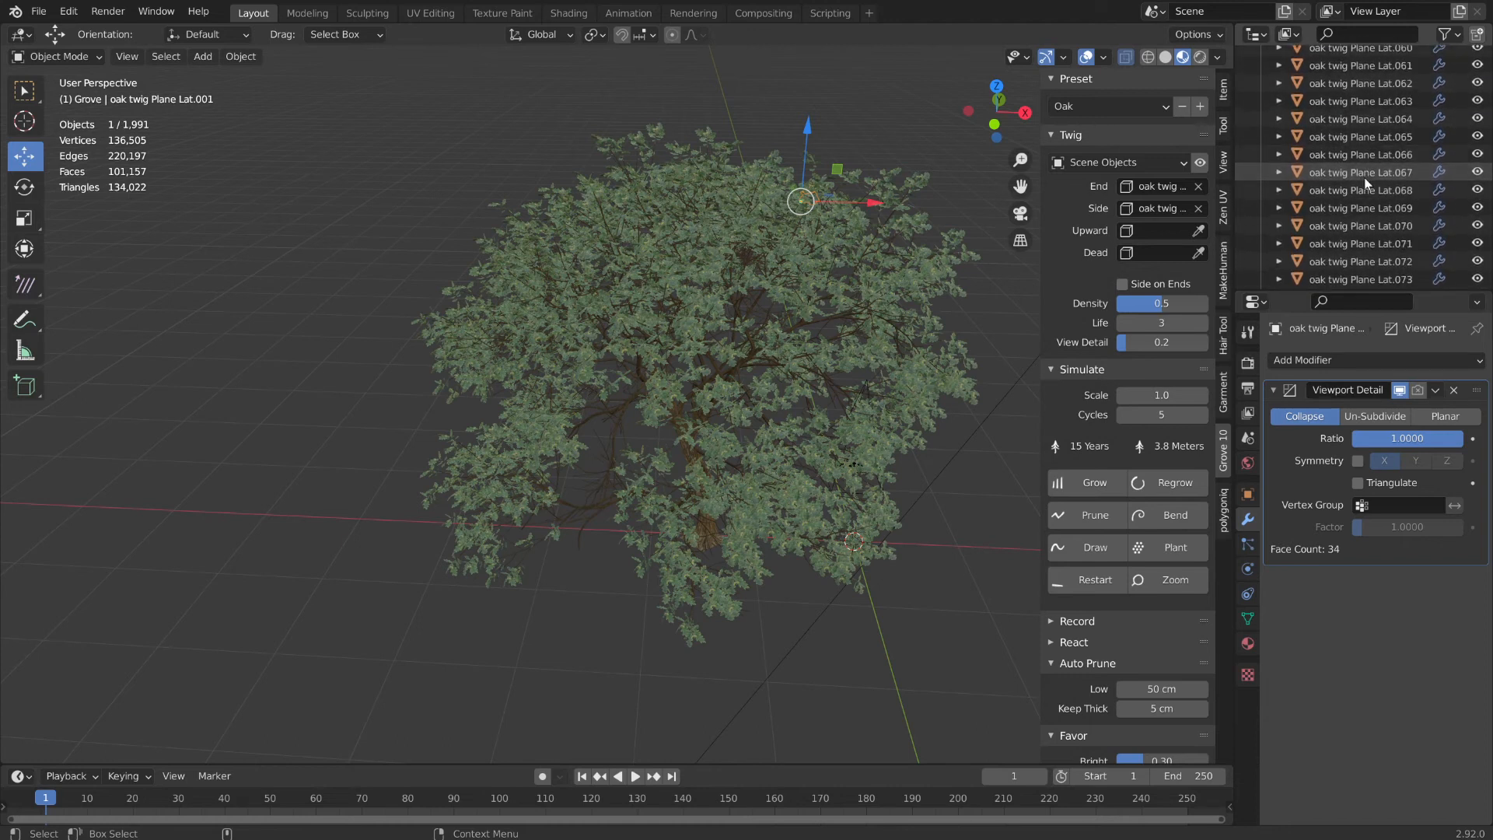
scroll(1367, 182, "down", 2)
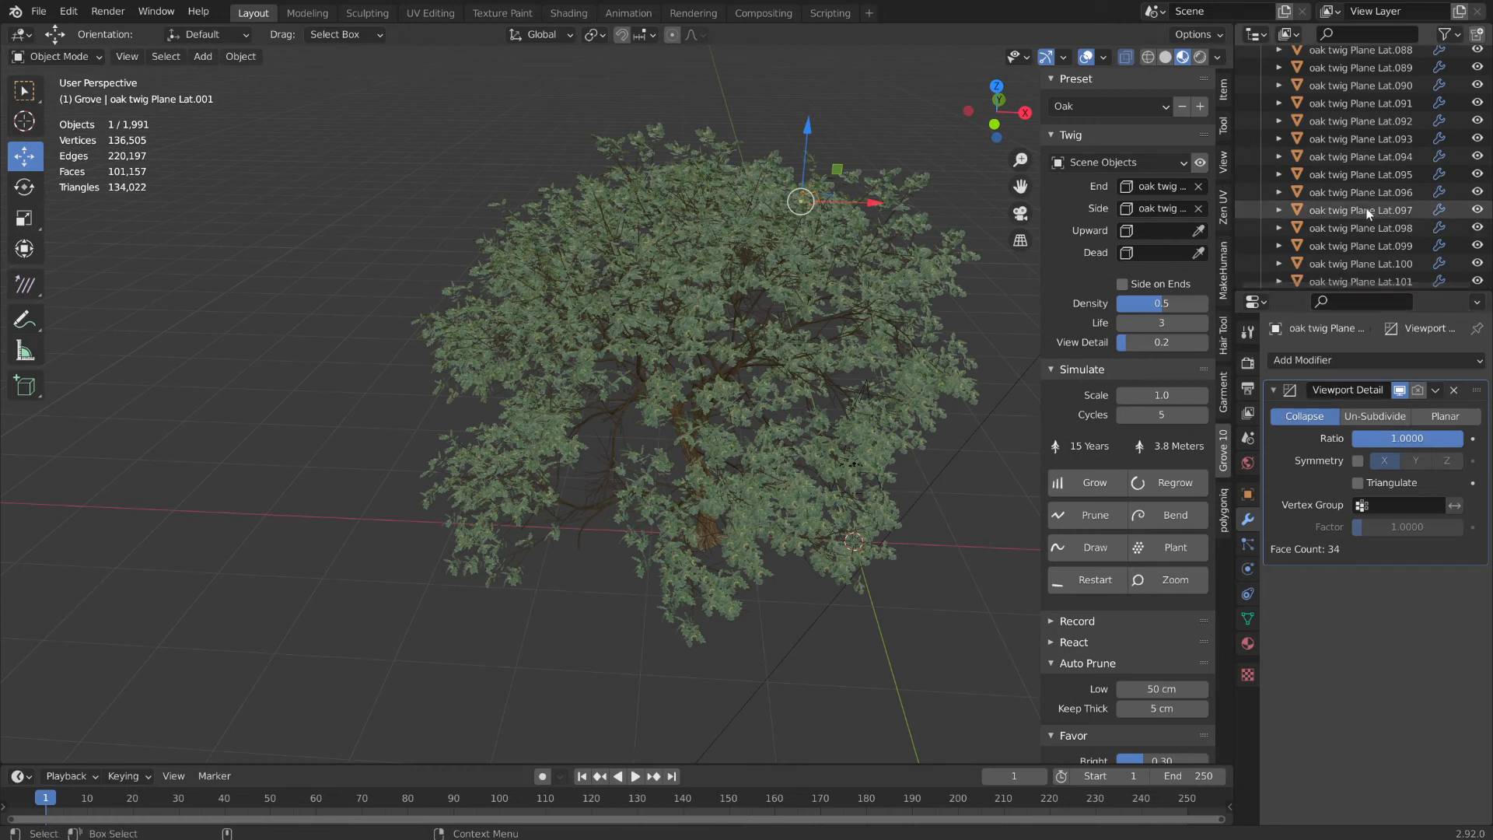
scroll(1365, 207, "down", 10)
scroll(1366, 207, "down", 5)
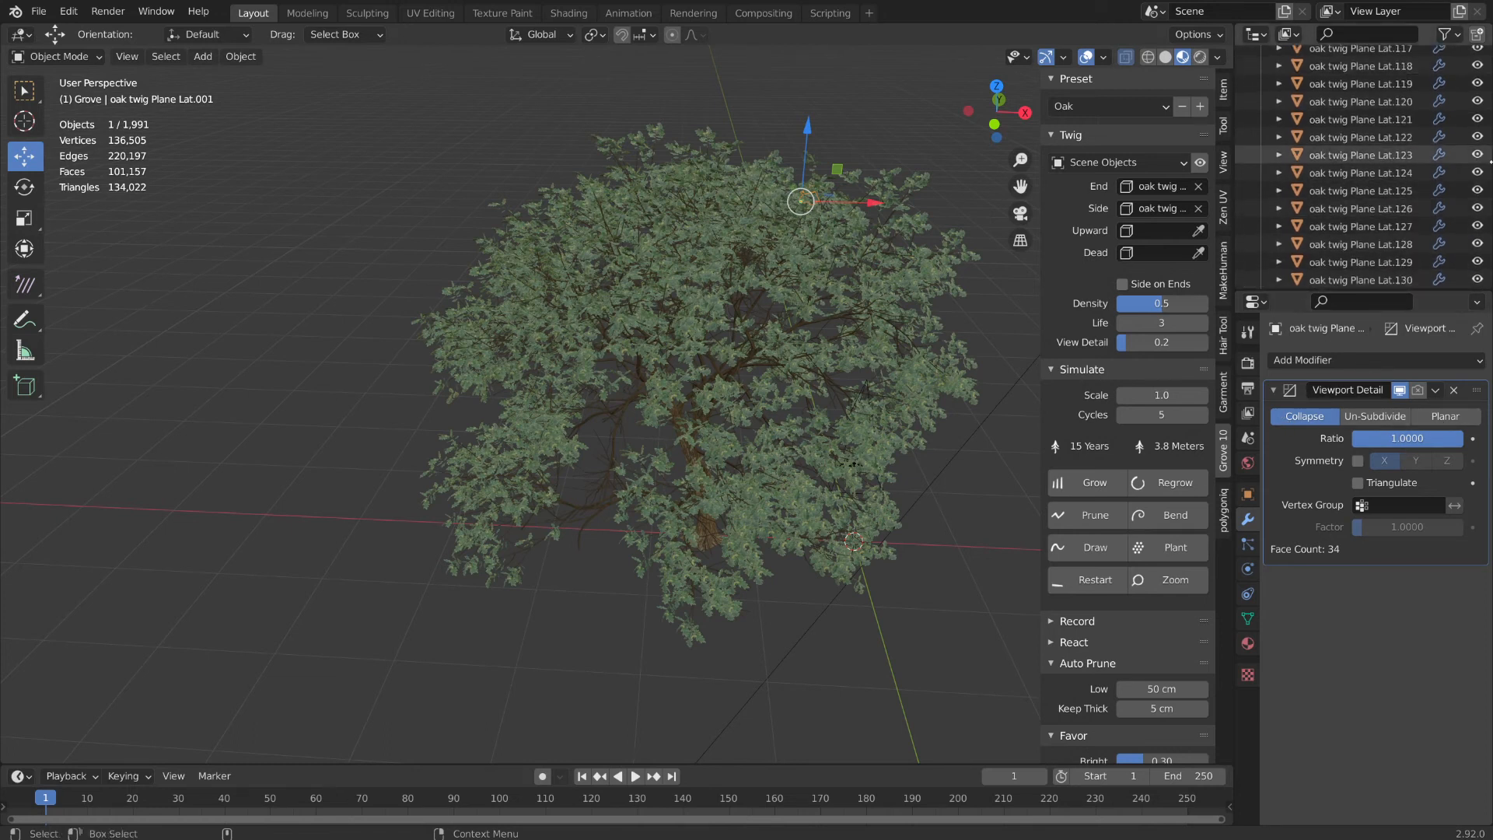
scroll(1407, 210, "down", 15)
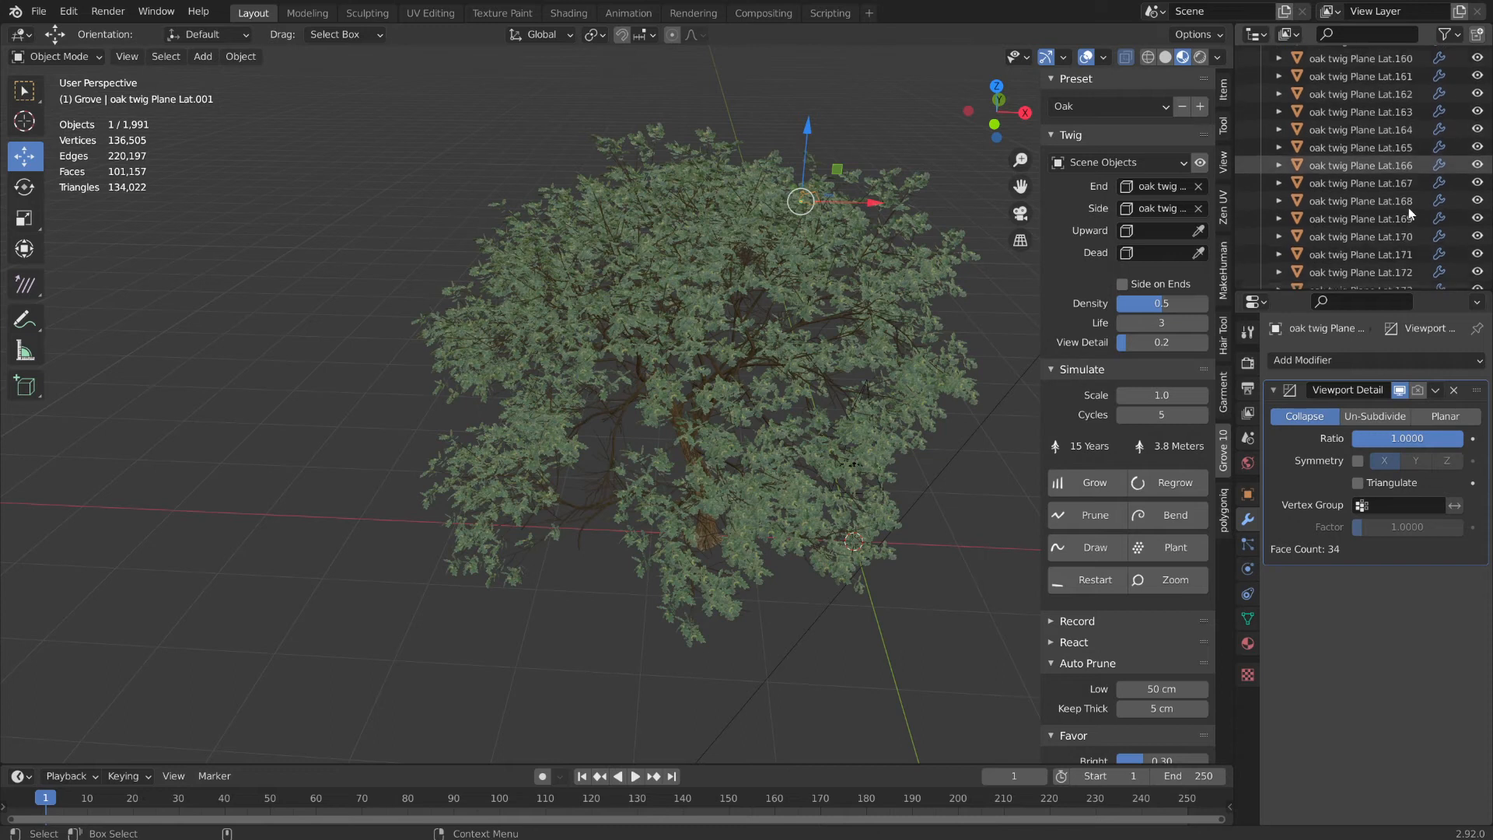
scroll(1408, 208, "down", 14)
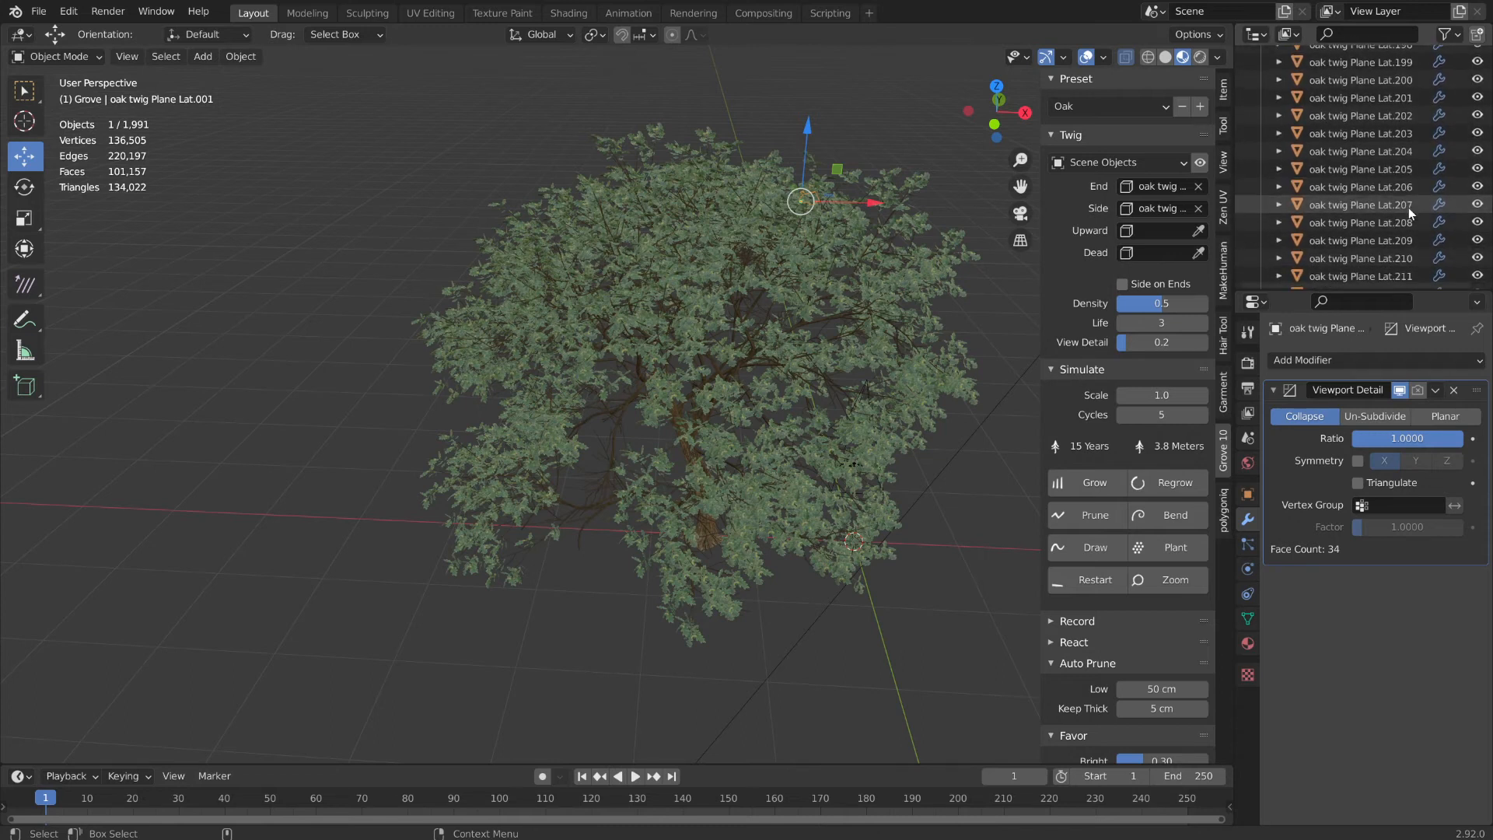
scroll(1408, 208, "down", 17)
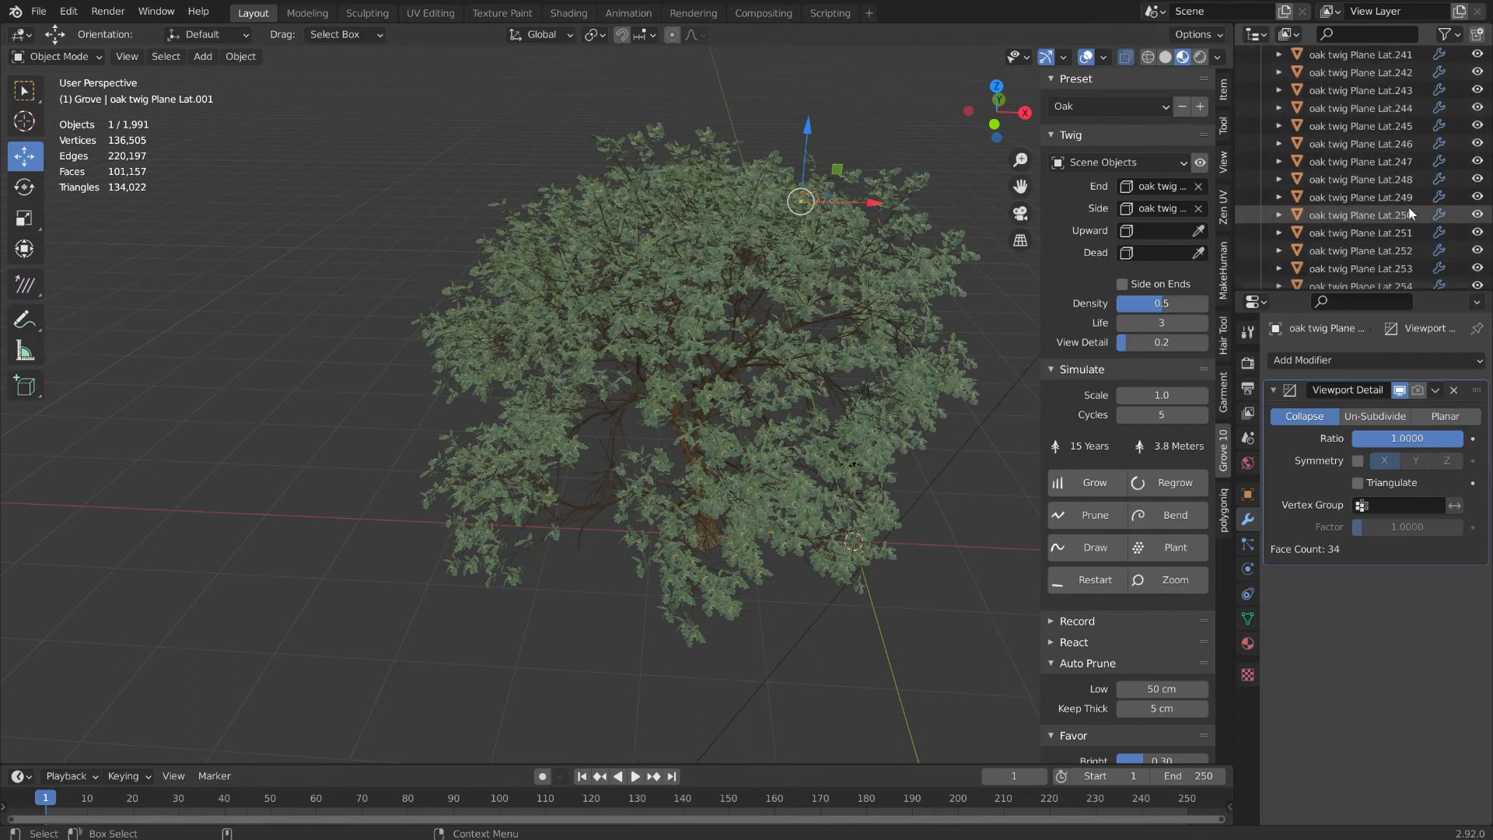
scroll(1410, 212, "down", 16)
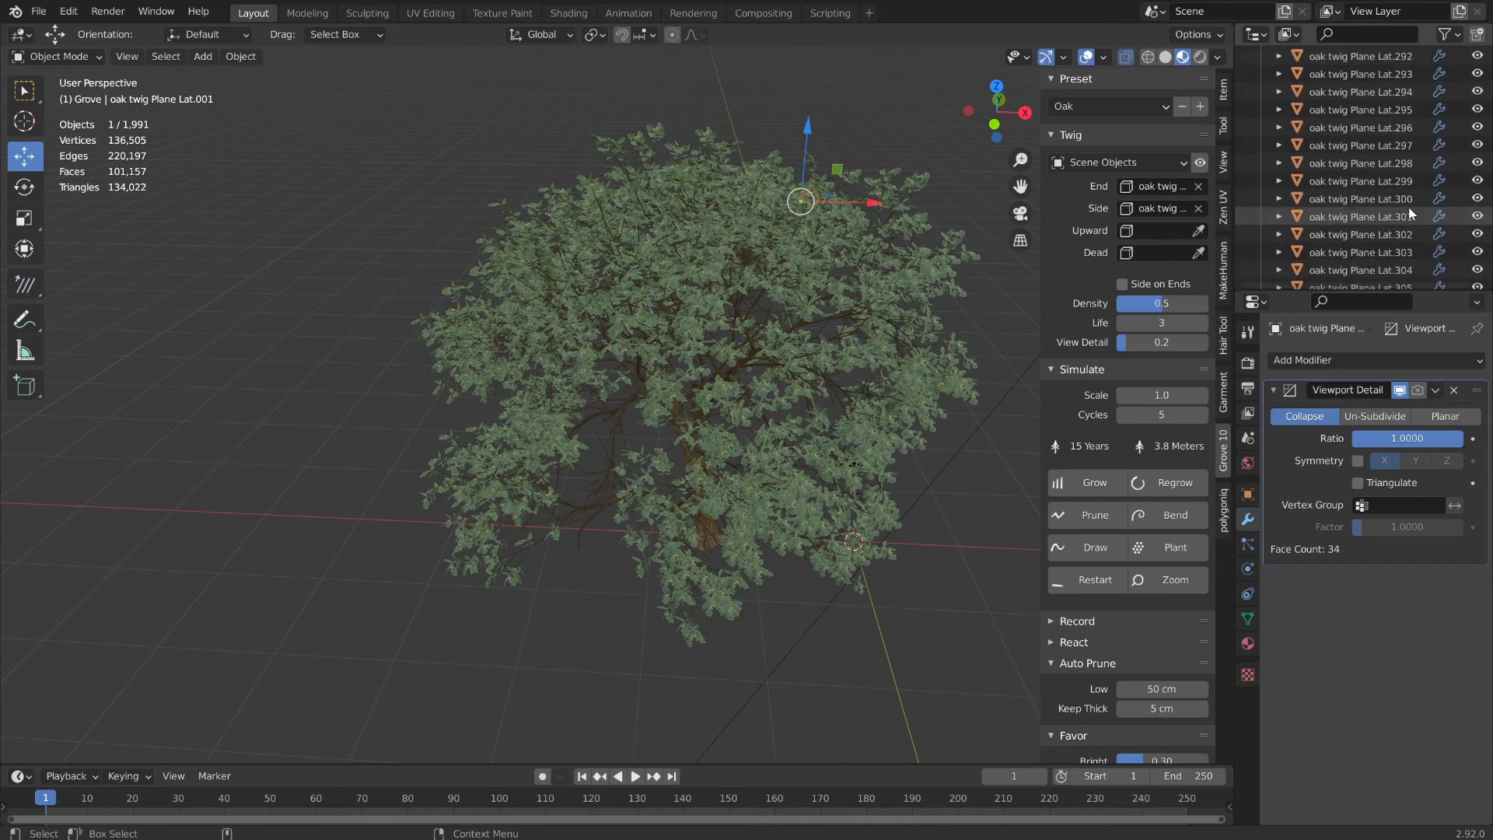
scroll(1408, 207, "down", 16)
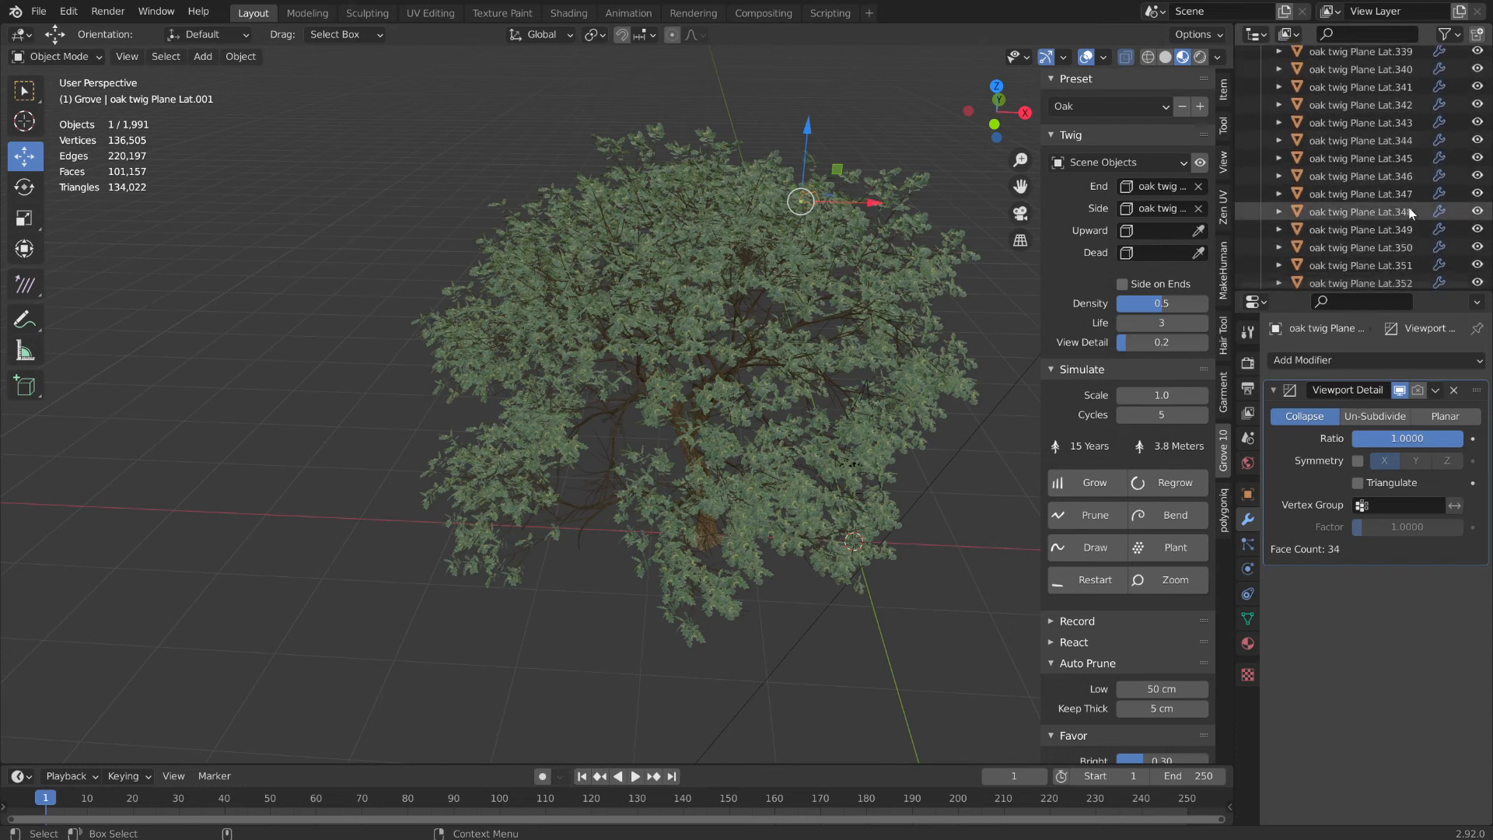
scroll(1408, 207, "down", 15)
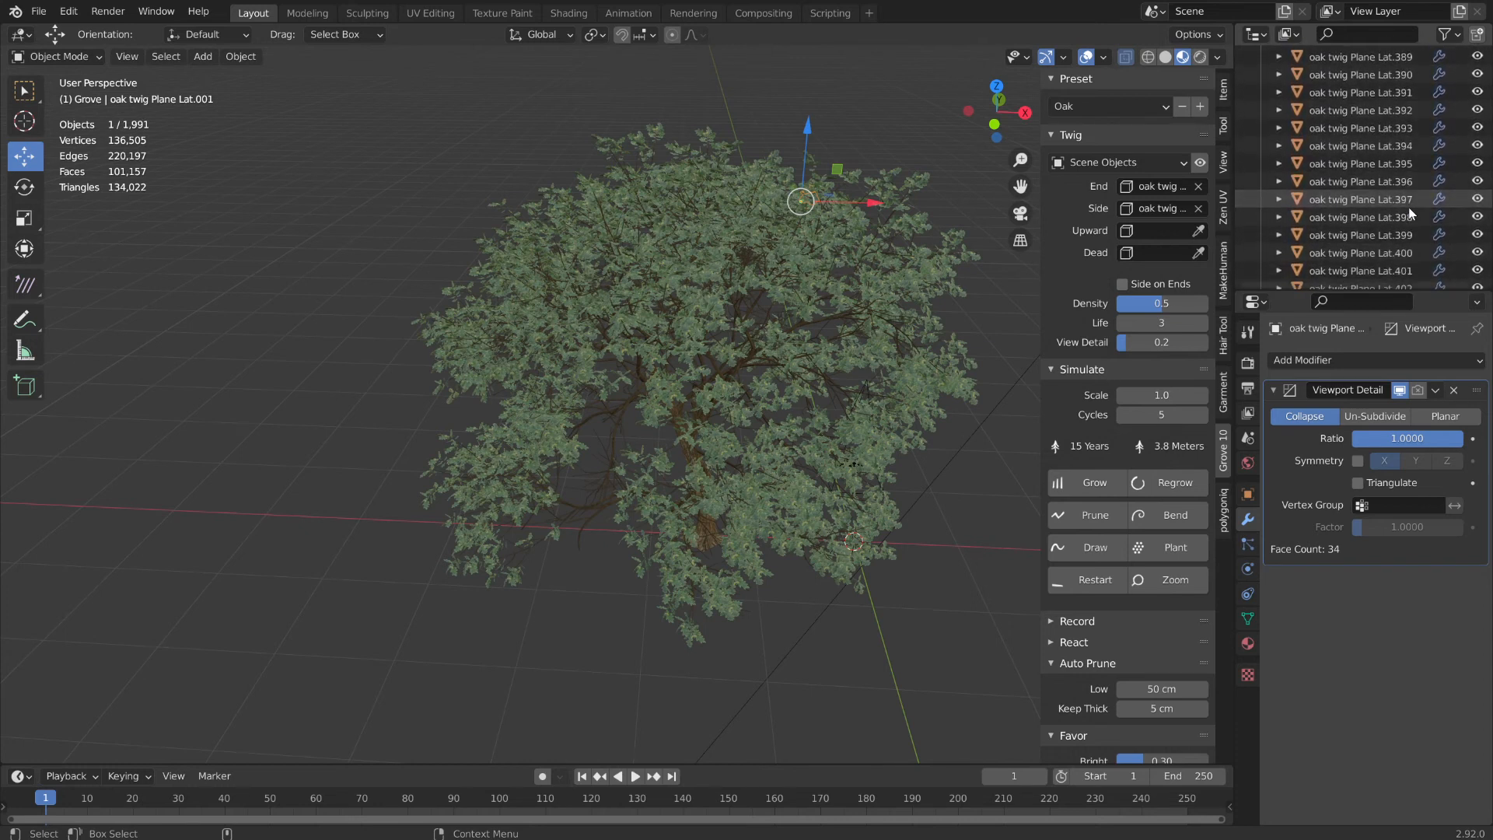
scroll(1408, 207, "down", 4)
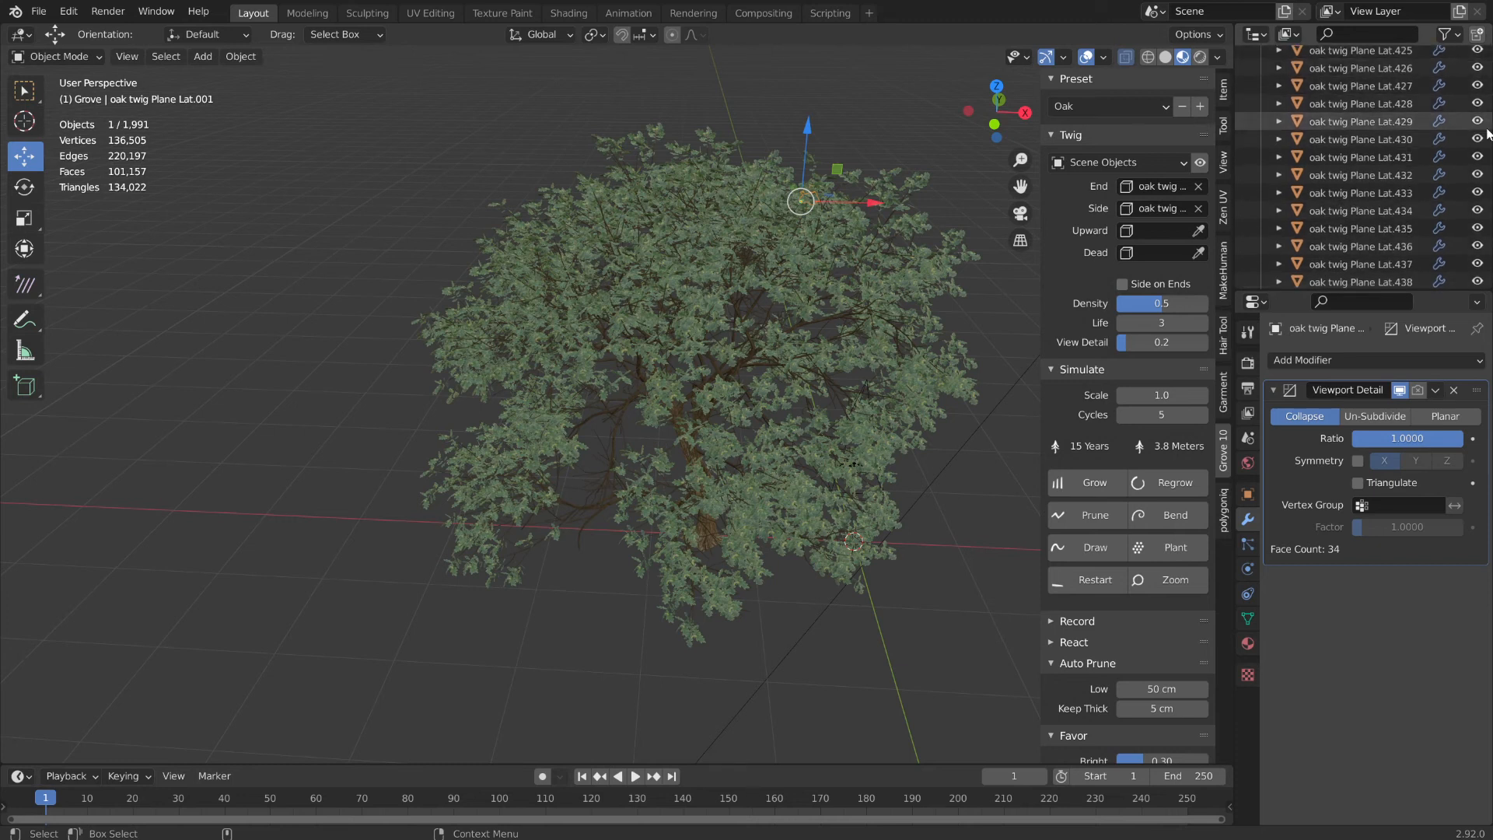
scroll(1376, 218, "down", 7)
scroll(1380, 210, "down", 16)
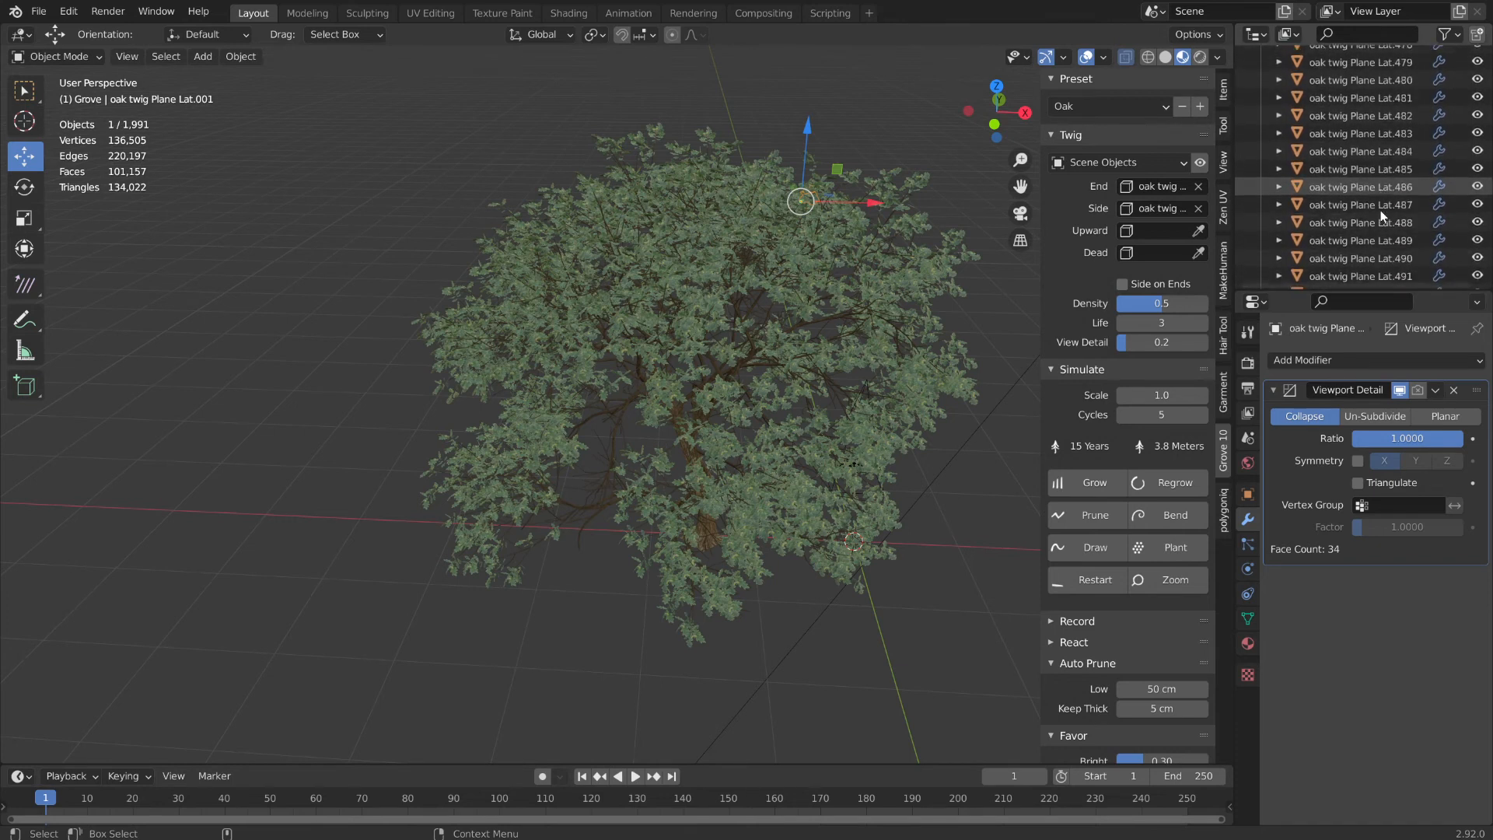
scroll(1379, 210, "down", 15)
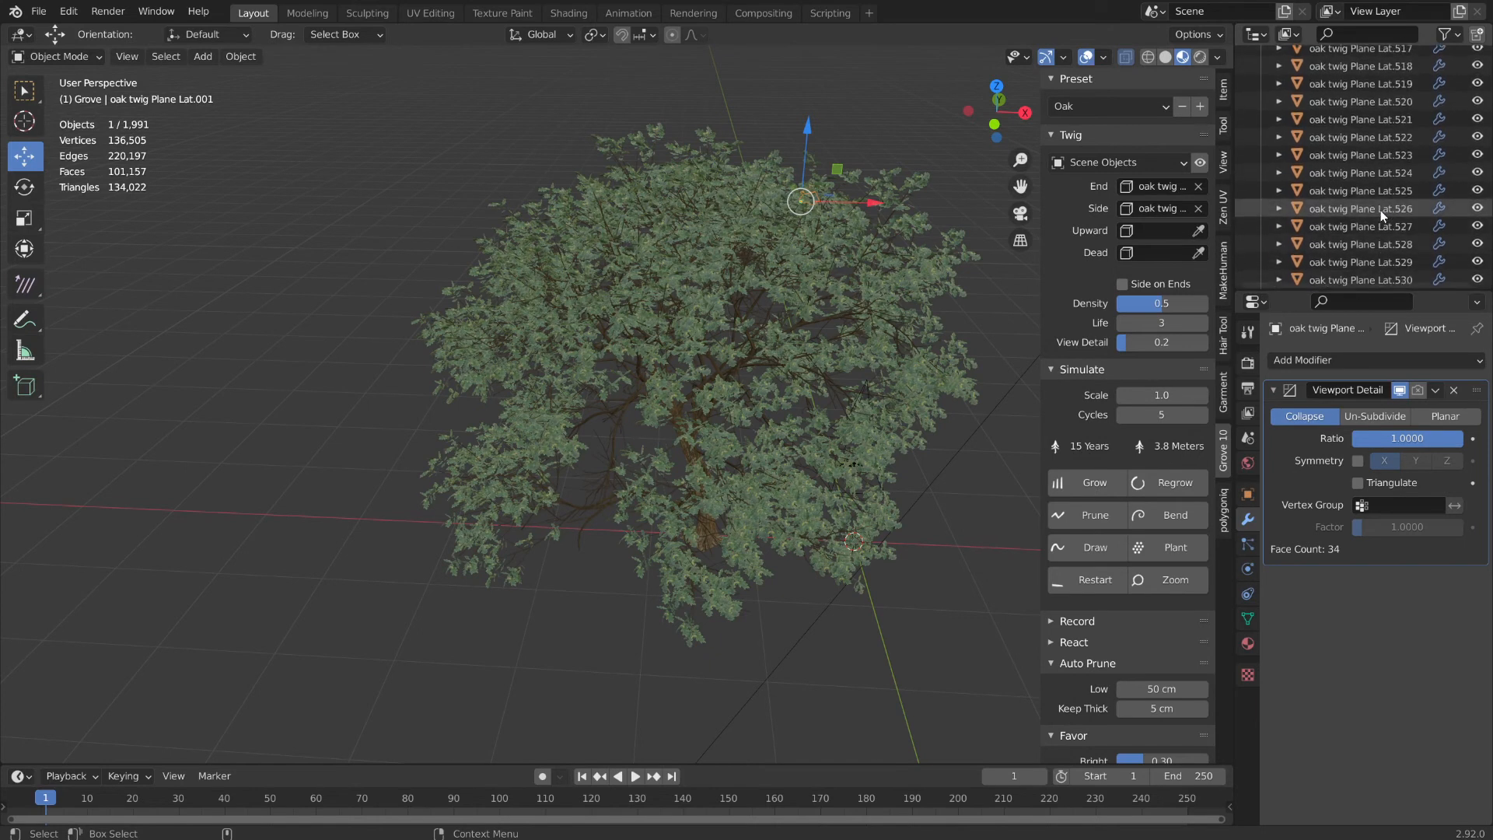
scroll(1380, 210, "down", 10)
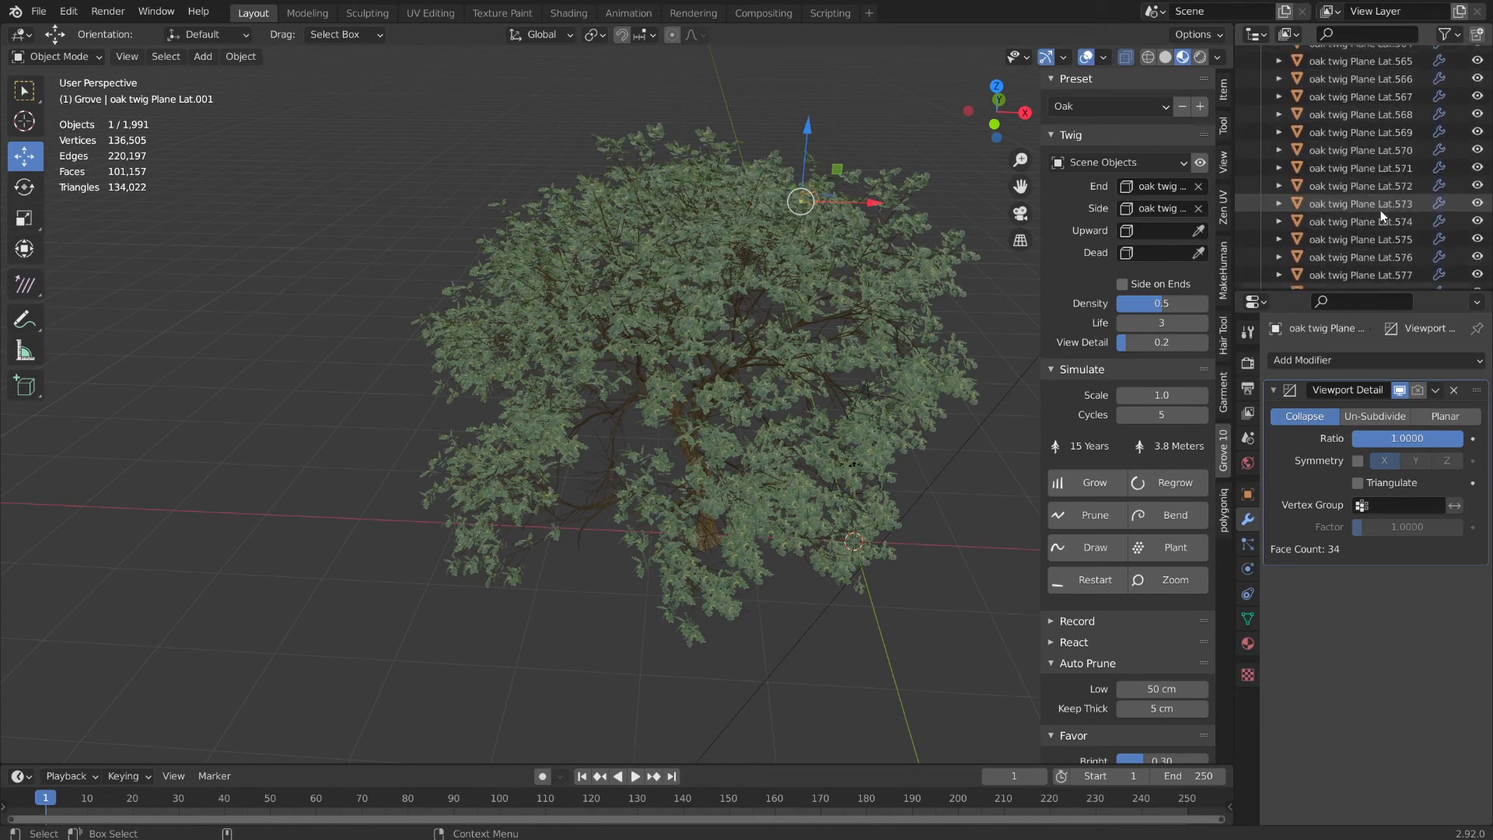
scroll(809, 311, "down", 4)
- Box-select the whole tree in the viewport, then remove the oak trunk and the light from the selection
left_click_drag(455, 240, 895, 636)
scroll(689, 507, "up", 5)
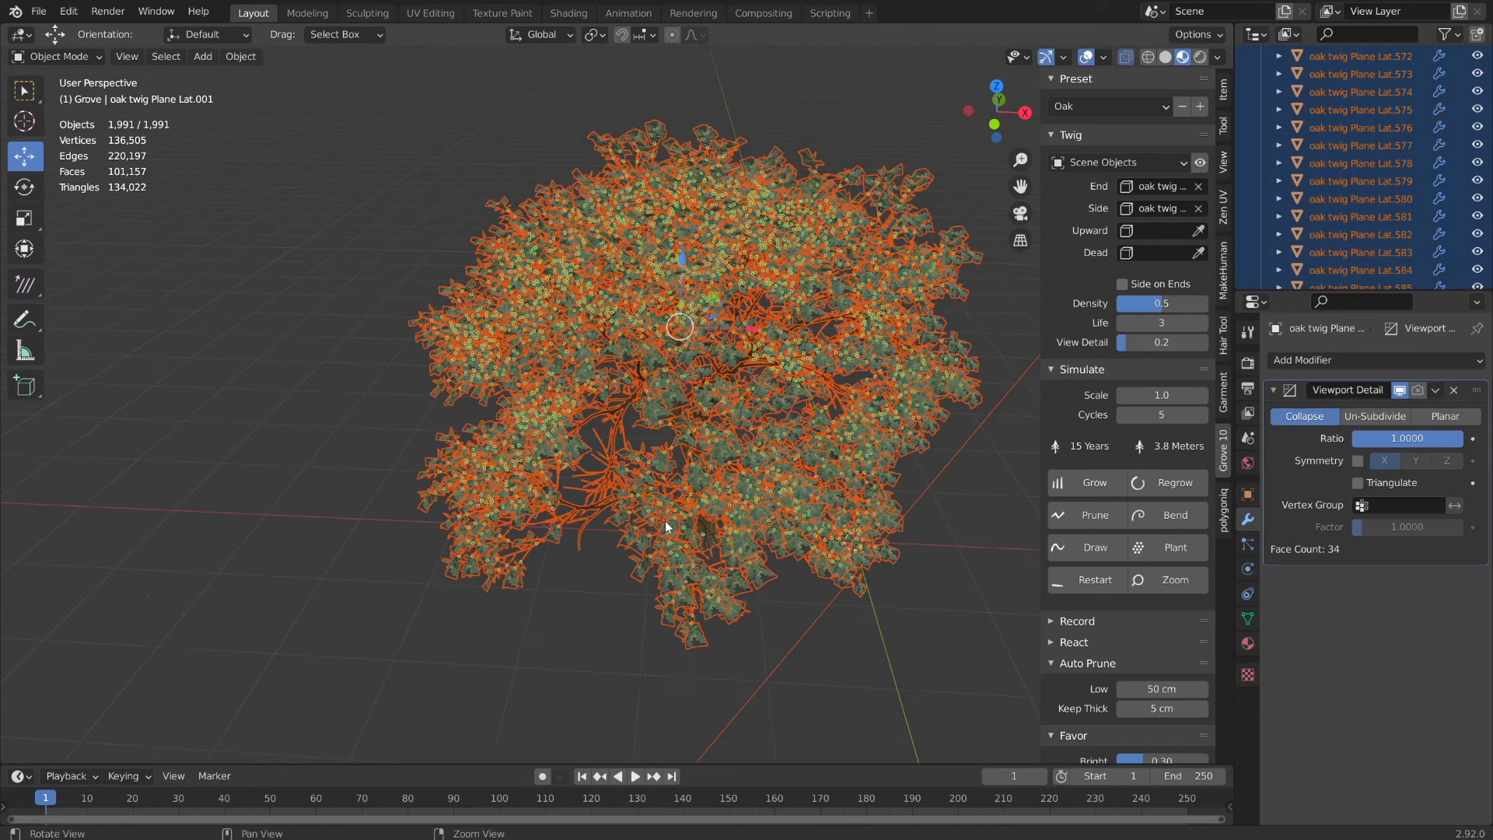
middle_click_drag(665, 524, 692, 519)
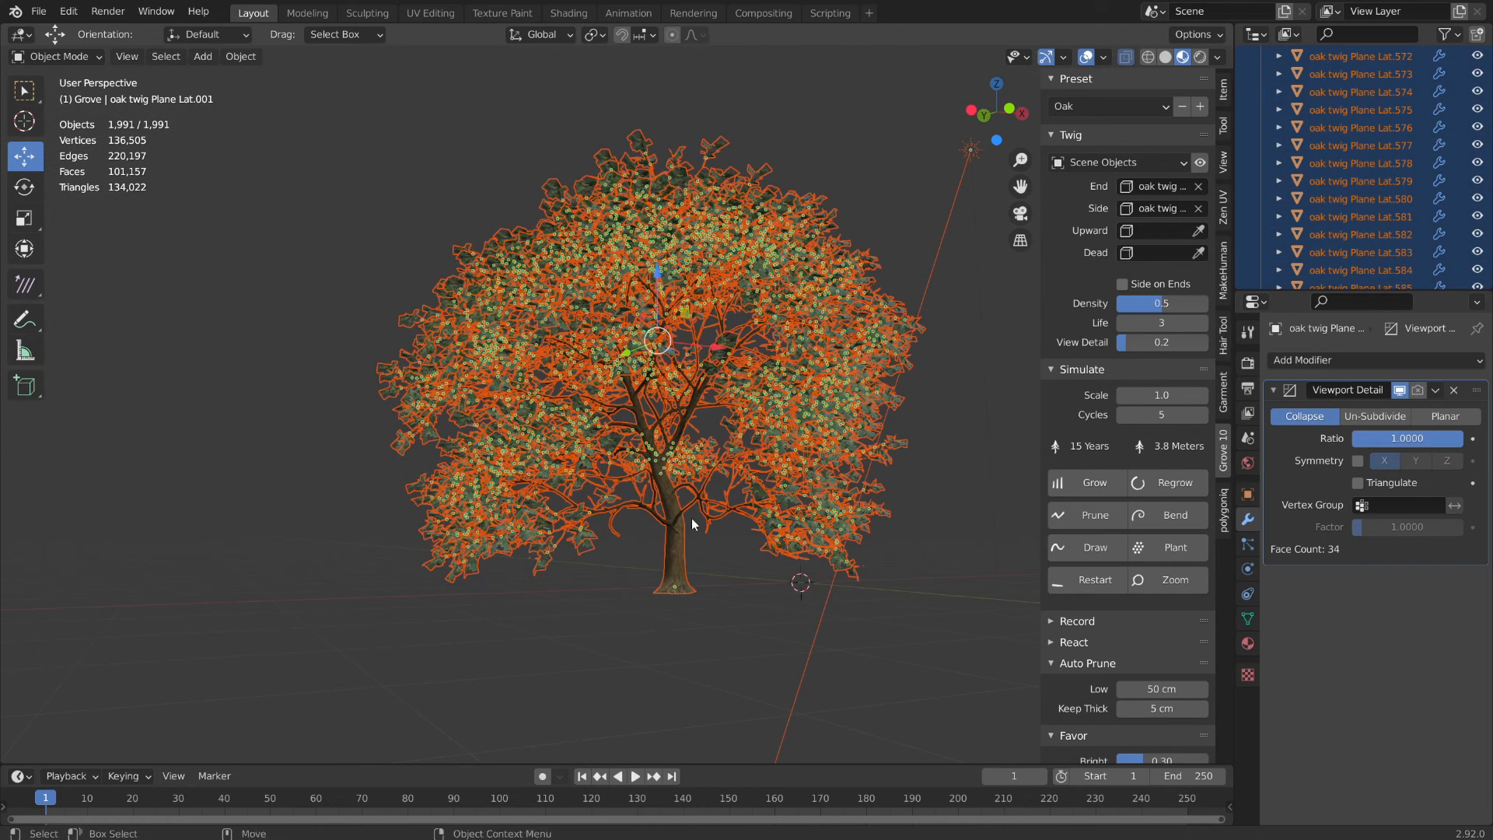
left_click(673, 612, "shift")
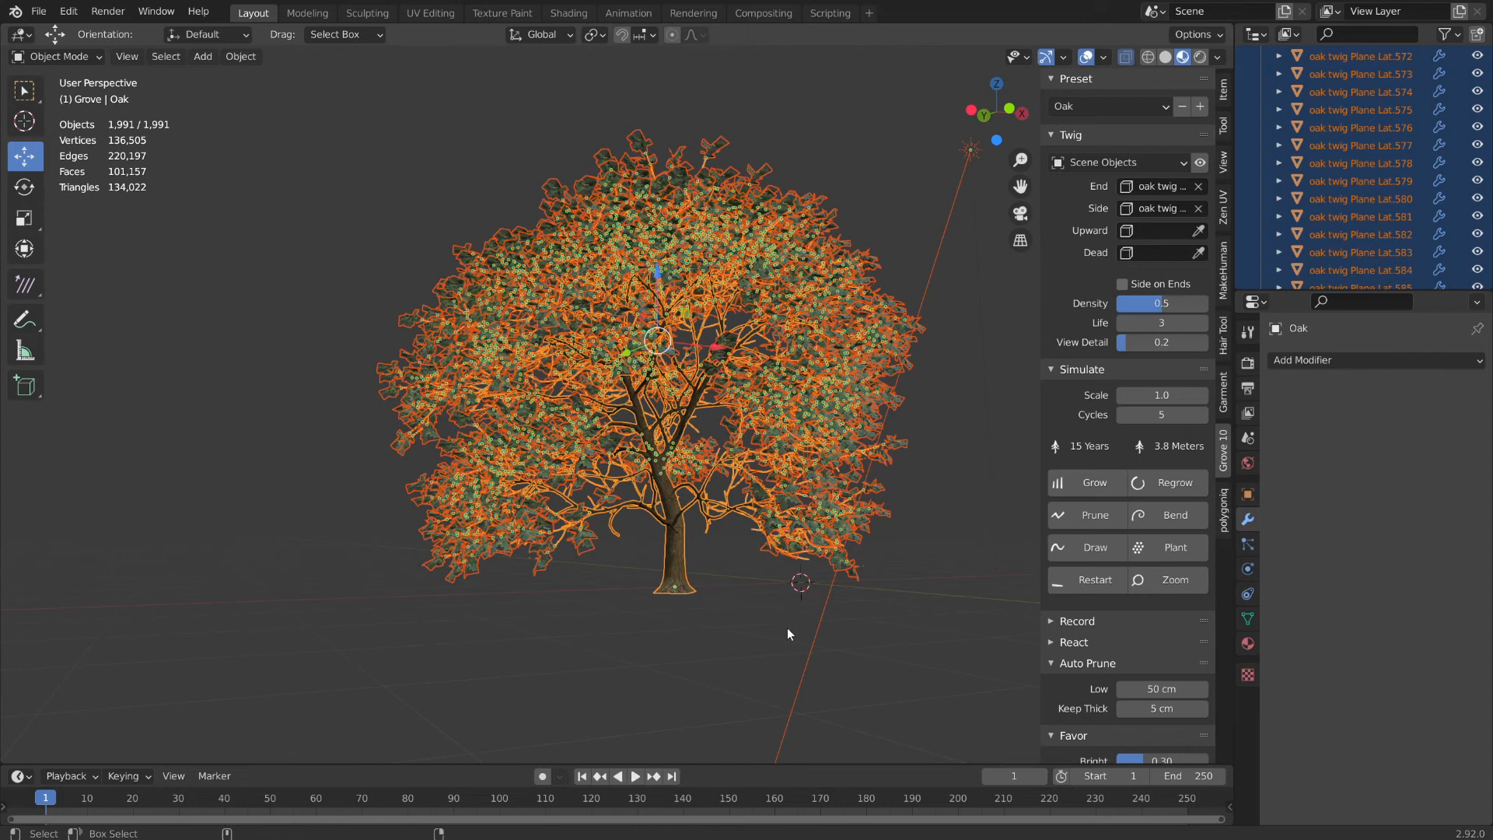
left_click(692, 571, "shift")
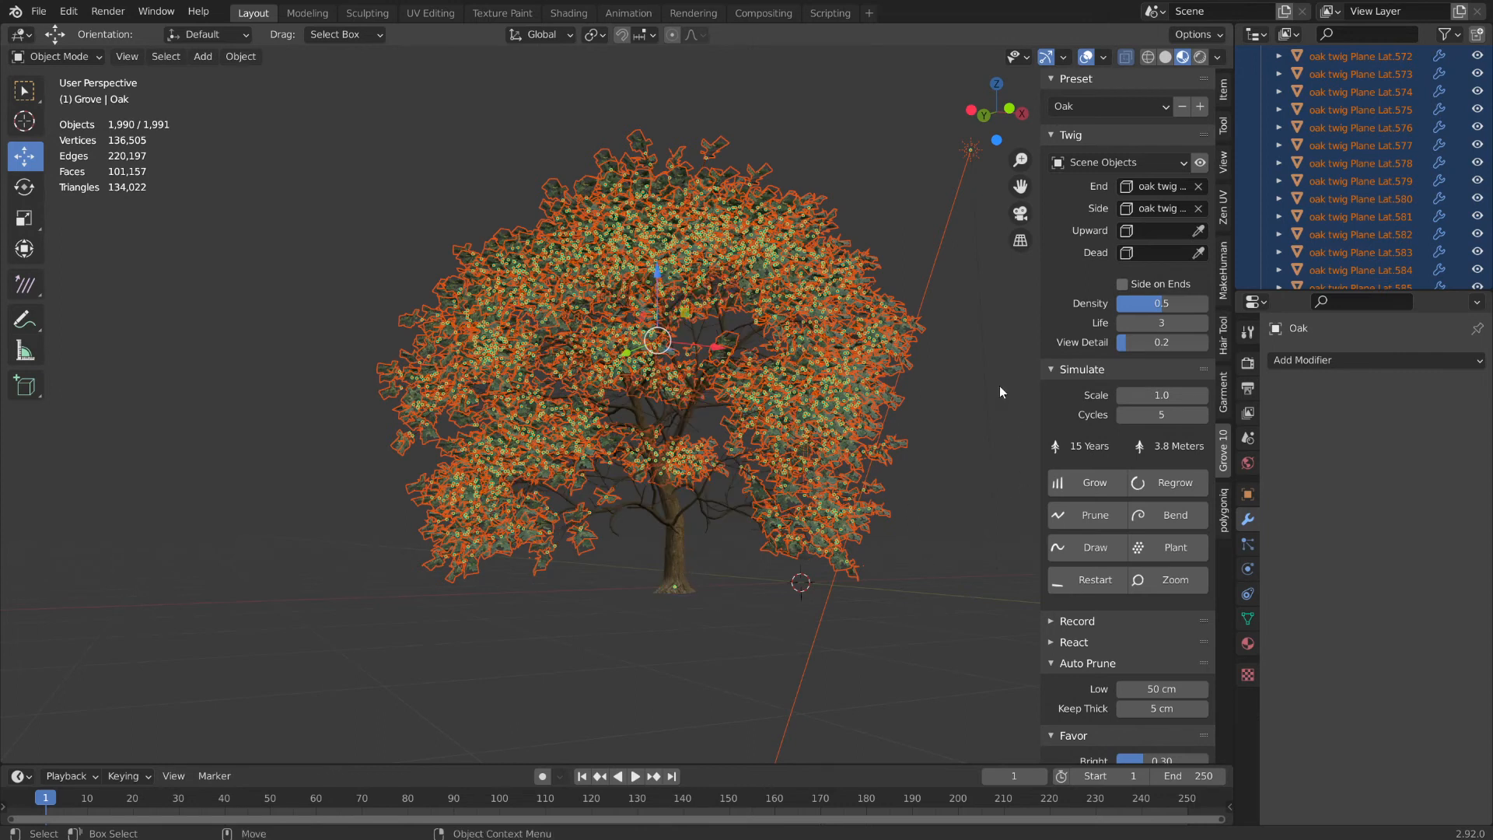
left_click_drag(991, 198, 992, 200, "ctrl")
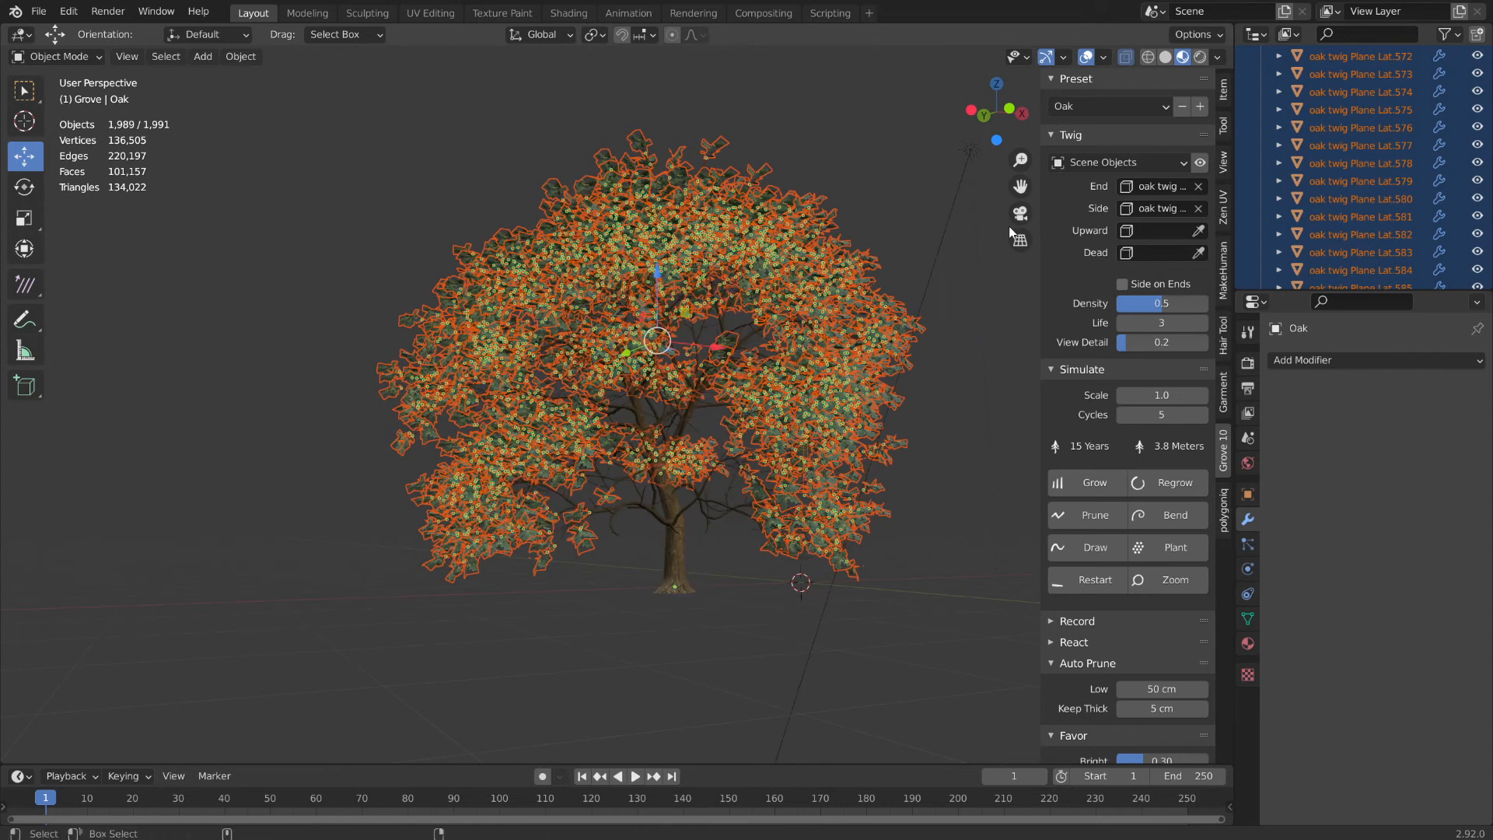
- Enlarge the Outliner and try to join the selected twig planes into one object
middle_click_drag(945, 434, 1207, 222)
scroll(1430, 257, "up", 5)
scroll(1430, 251, "down", 1)
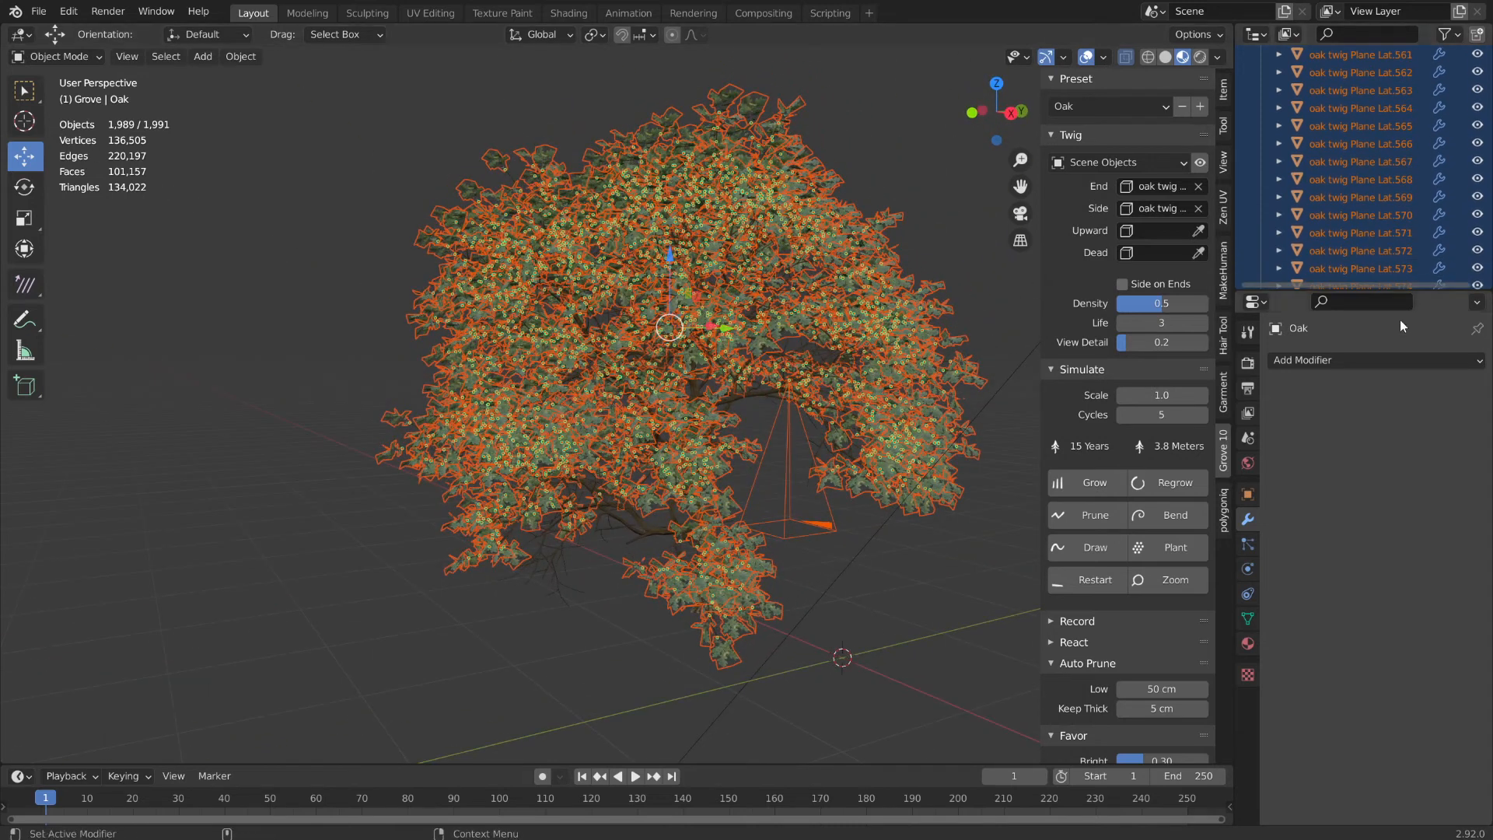
left_click_drag(1401, 292, 1444, 644)
scroll(1368, 413, "up", 10)
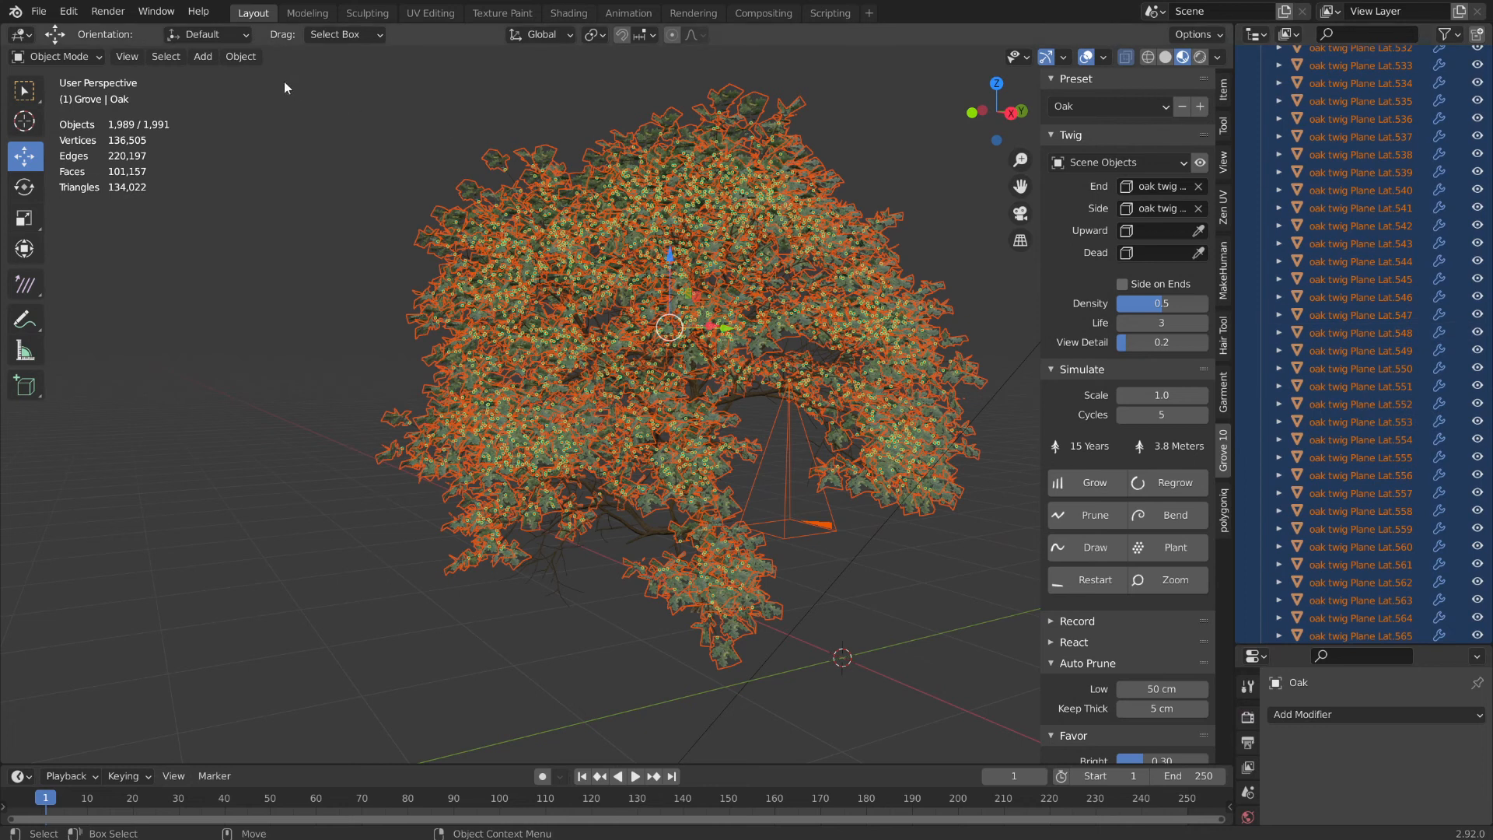
left_click(243, 57)
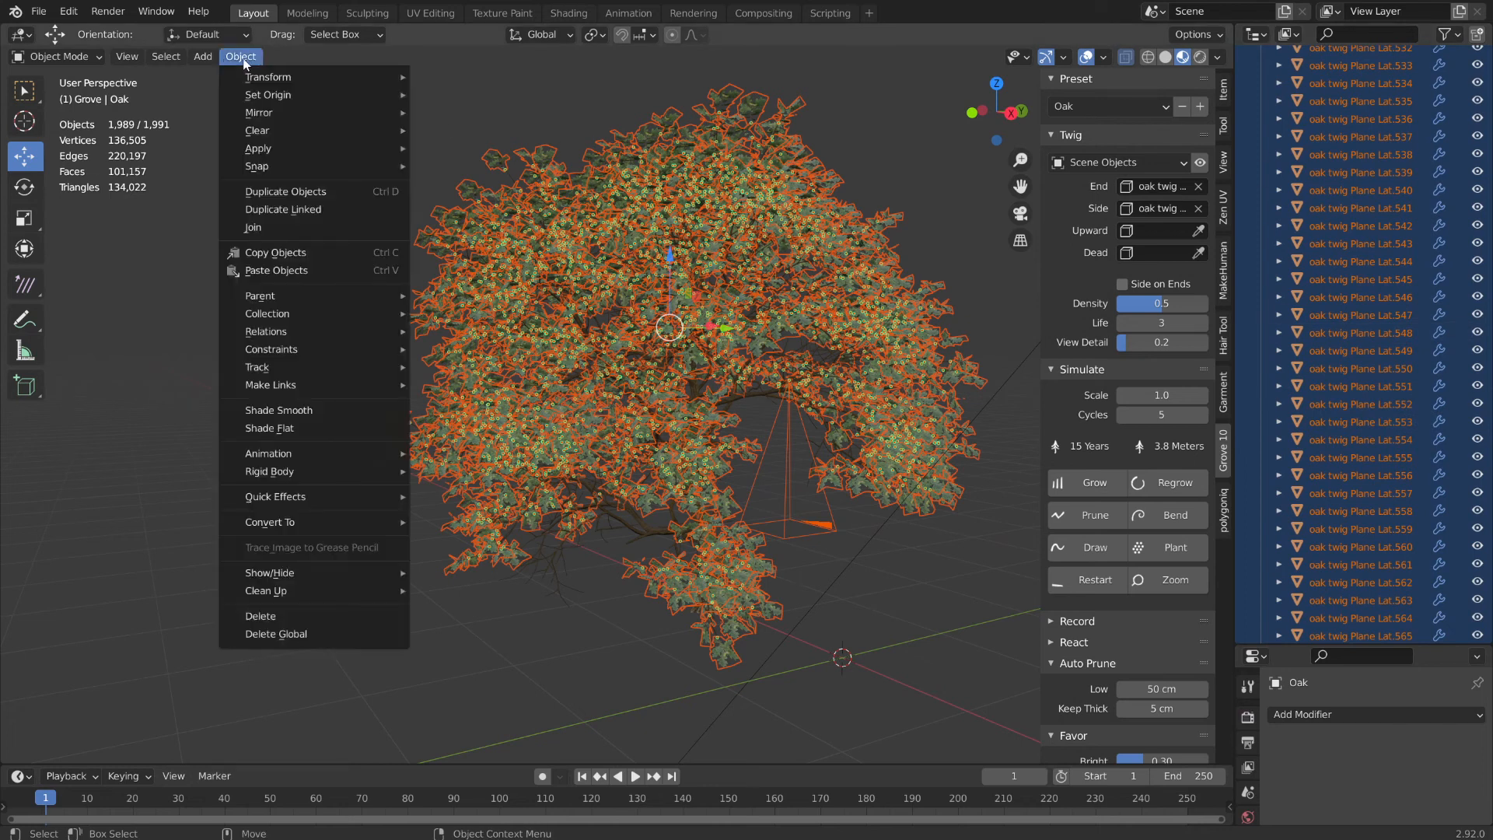
left_click(263, 229)
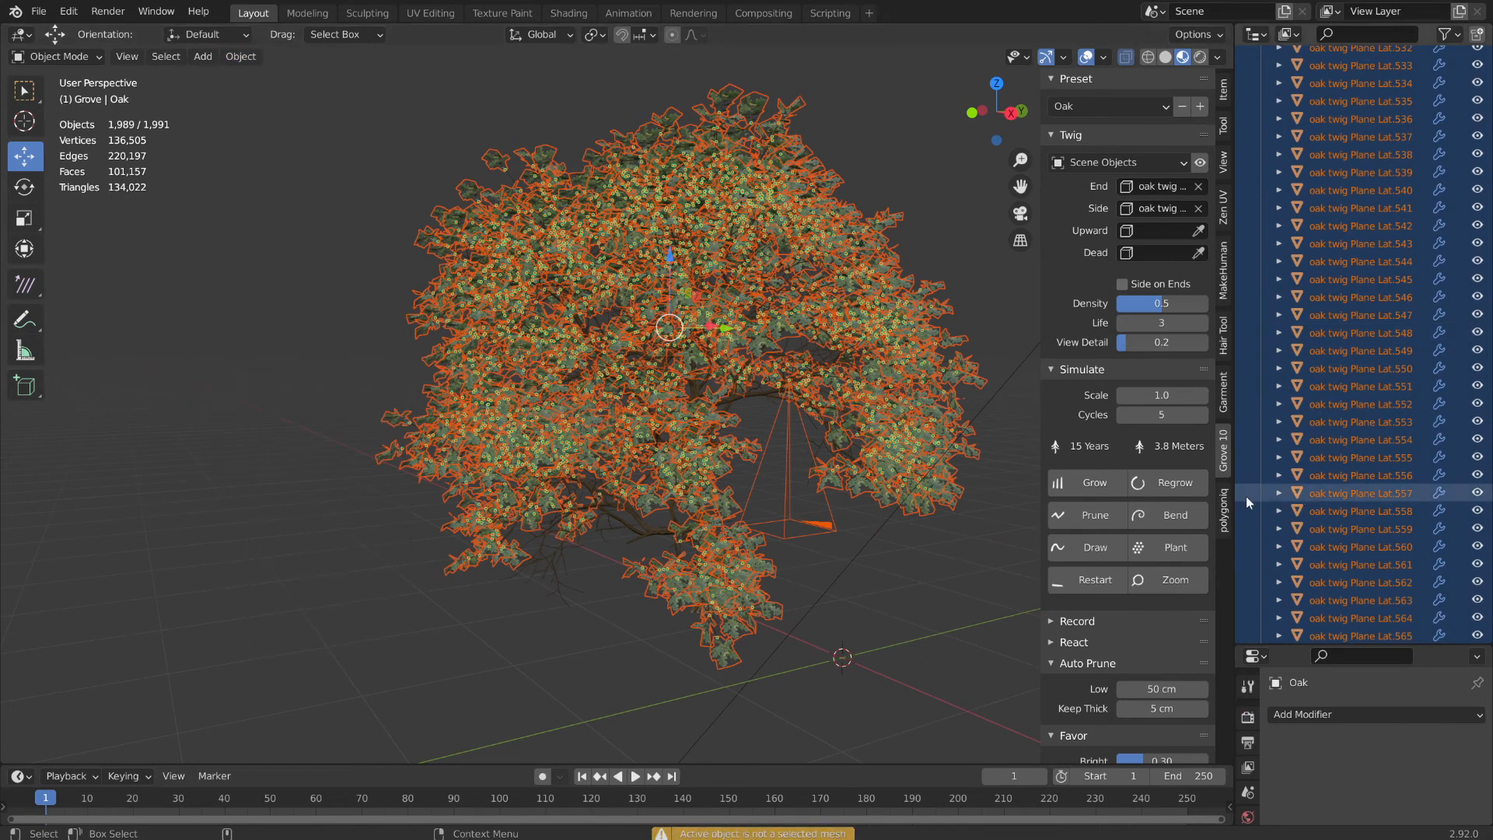
- Select every twig plane from oak twig Plane Lat.1987 back to Lat.001 in the Outliner and join them into one object
scroll(1354, 601, "down", 5)
scroll(1353, 601, "down", 10)
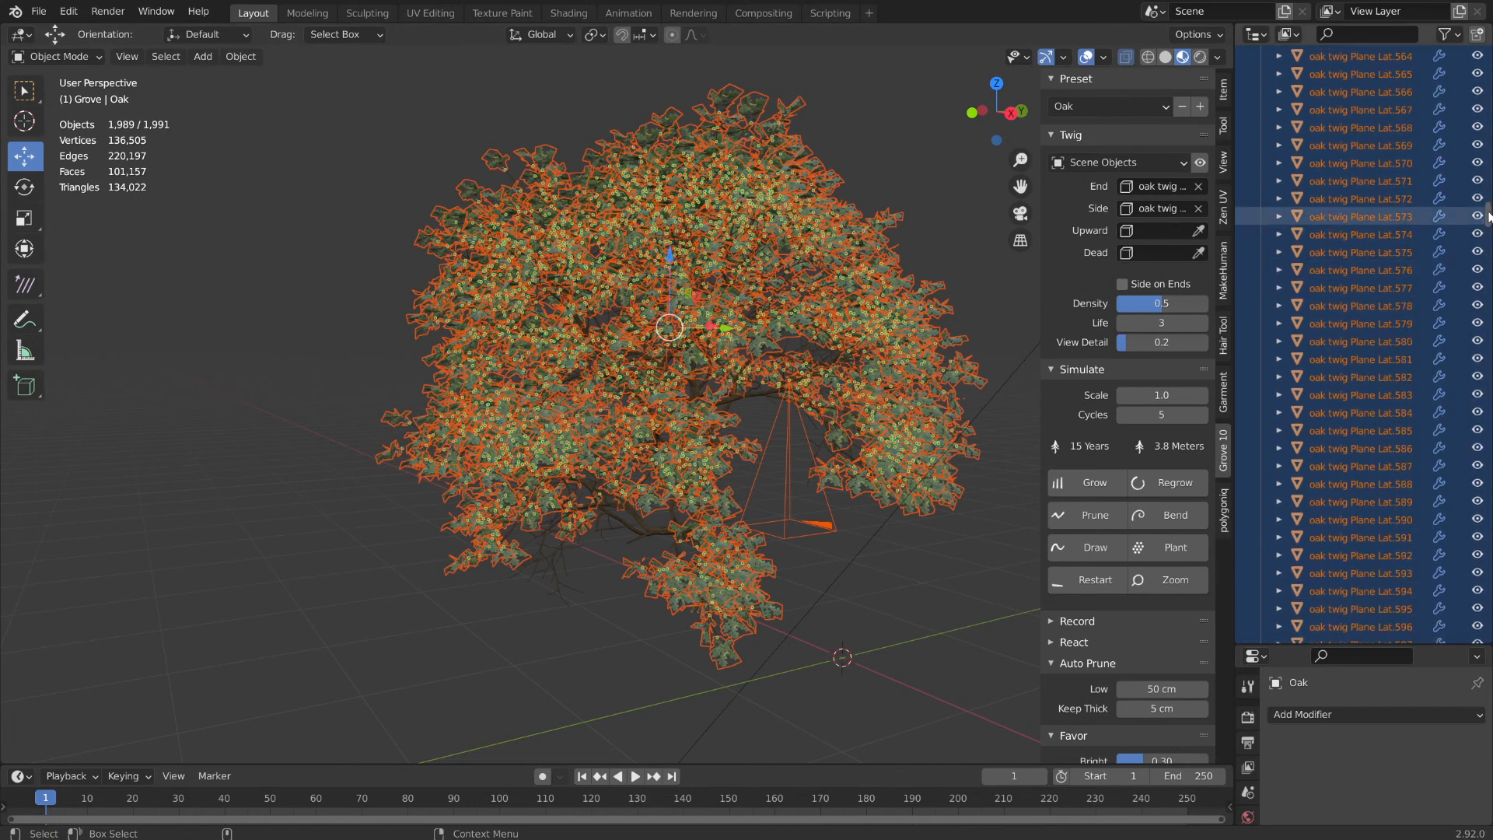
left_click_drag(1488, 217, 1488, 620)
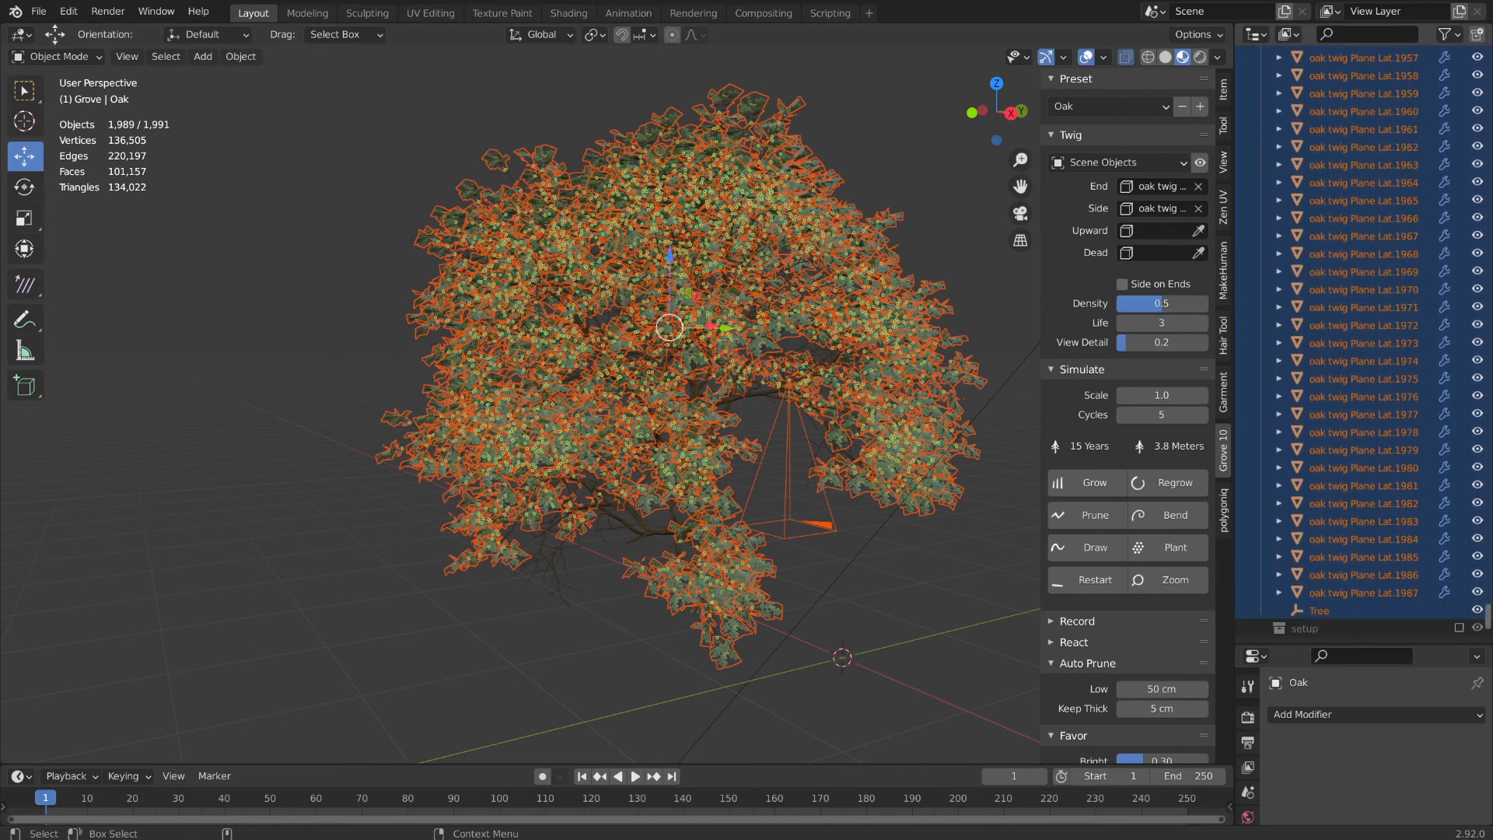
left_click(1341, 594)
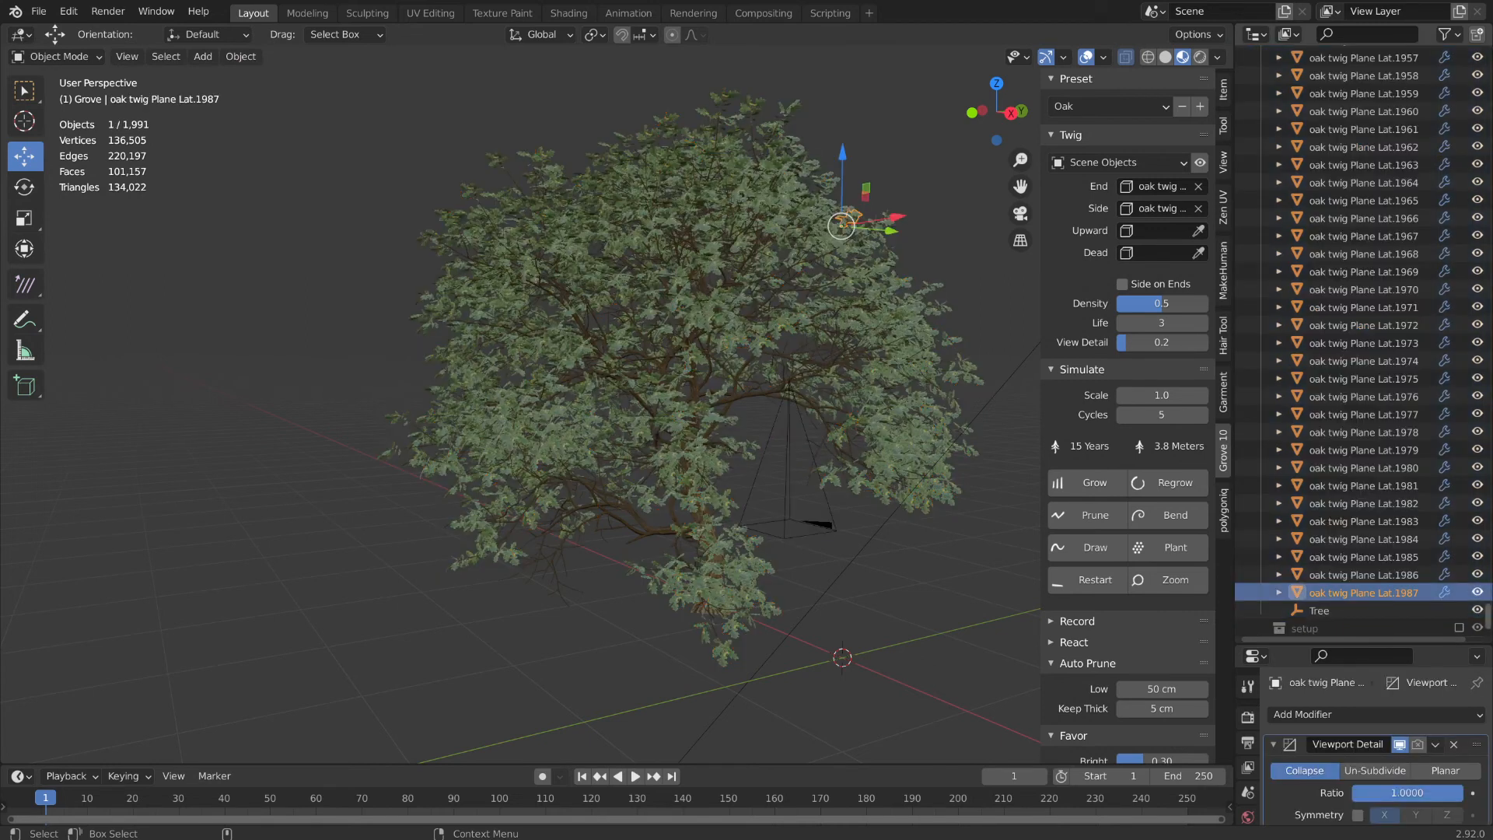
left_click_drag(1490, 630, 1489, 47)
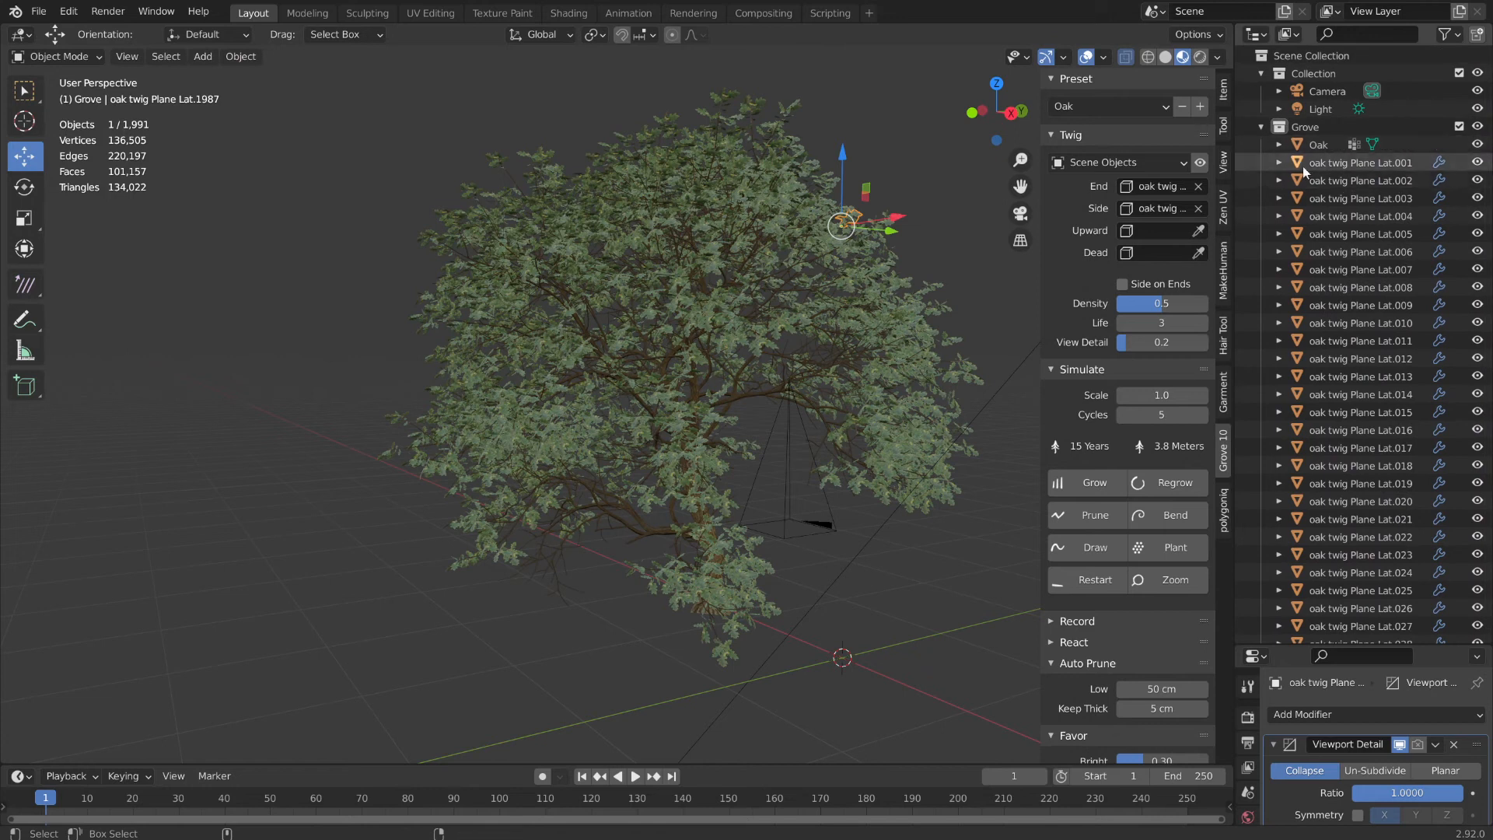
left_click(1333, 165, "shift")
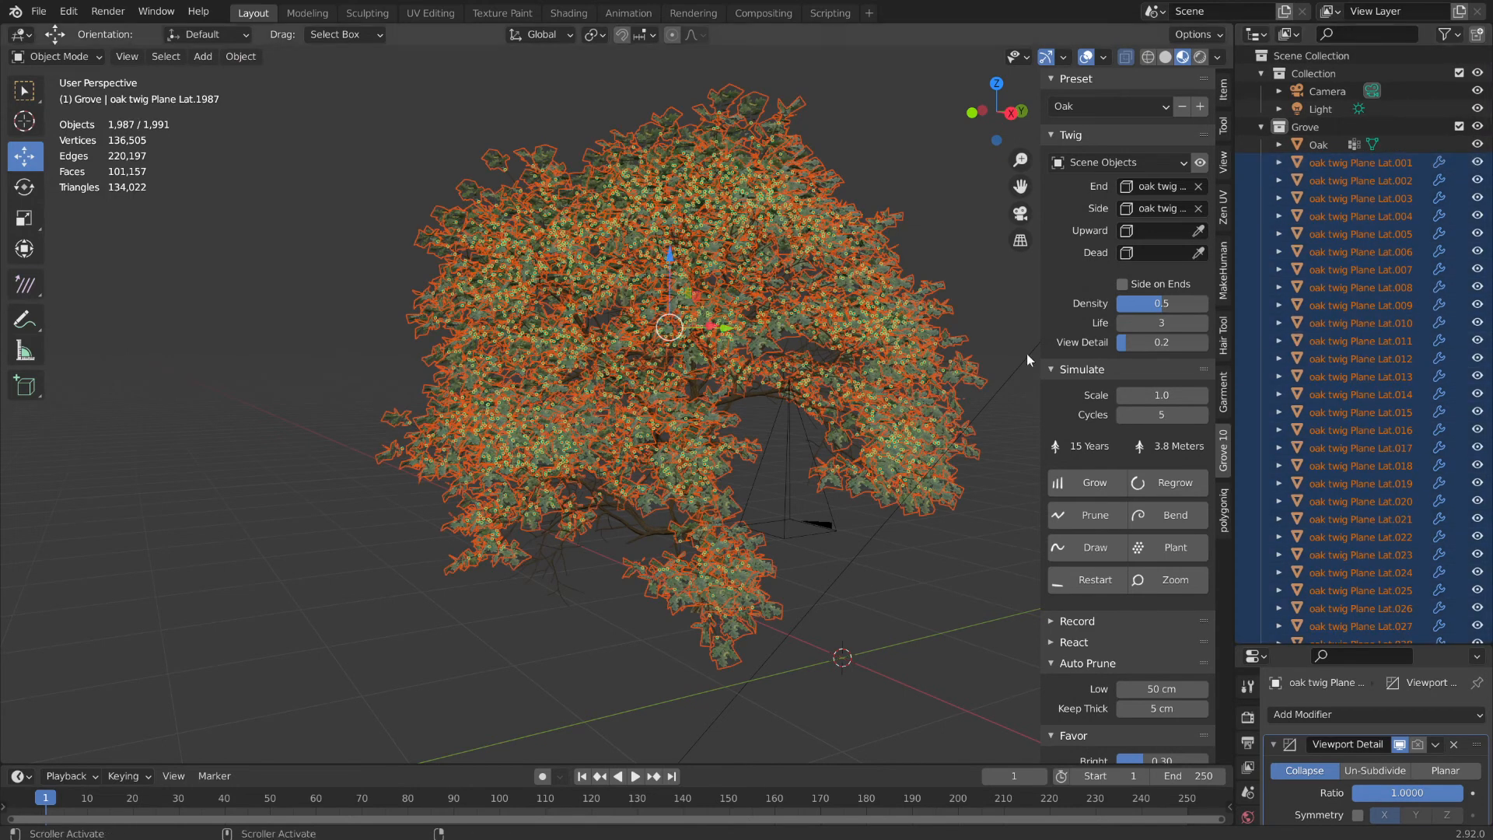
left_click(231, 57)
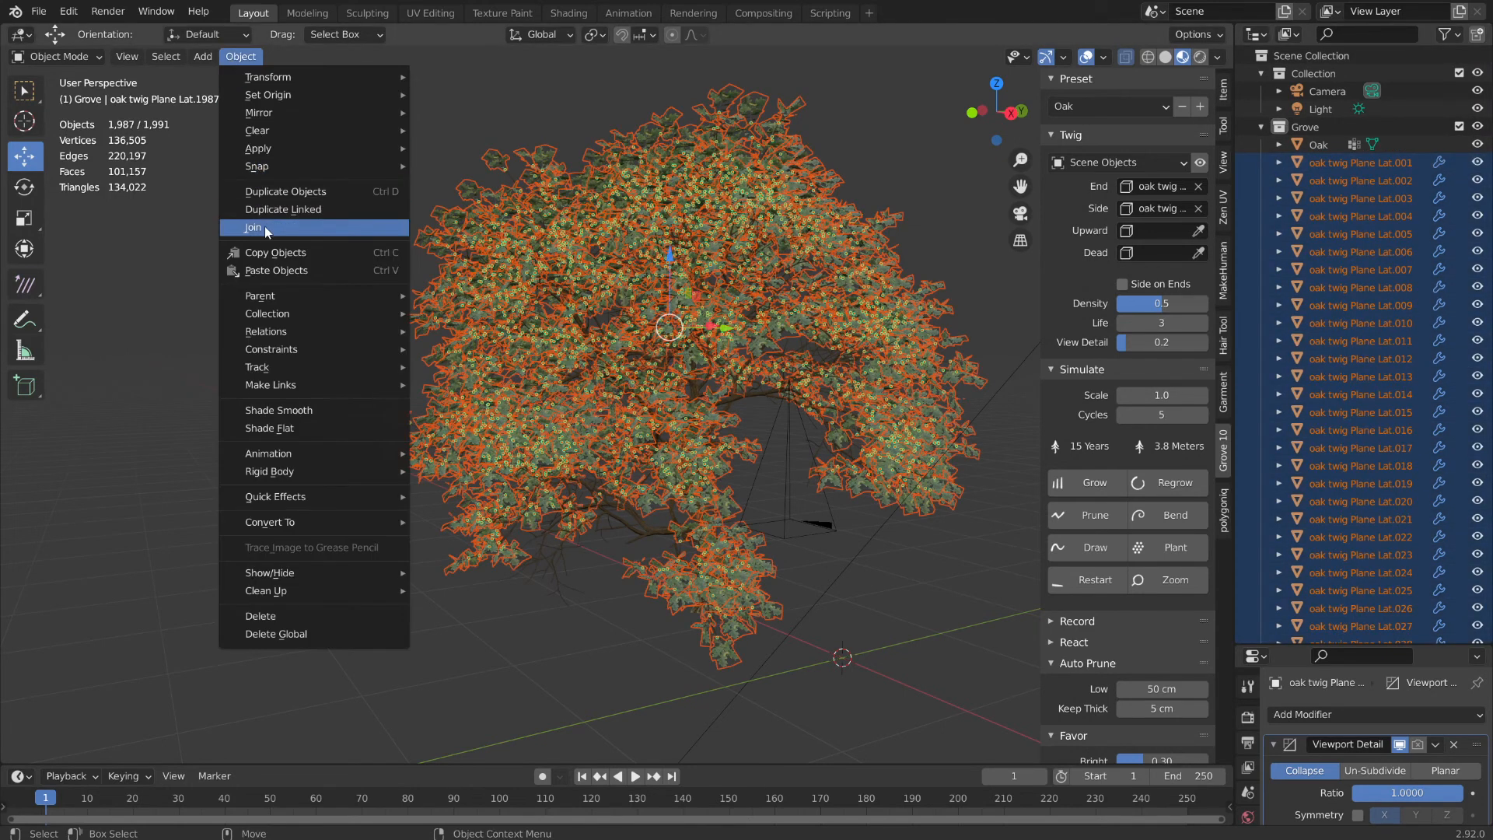
key("Return")
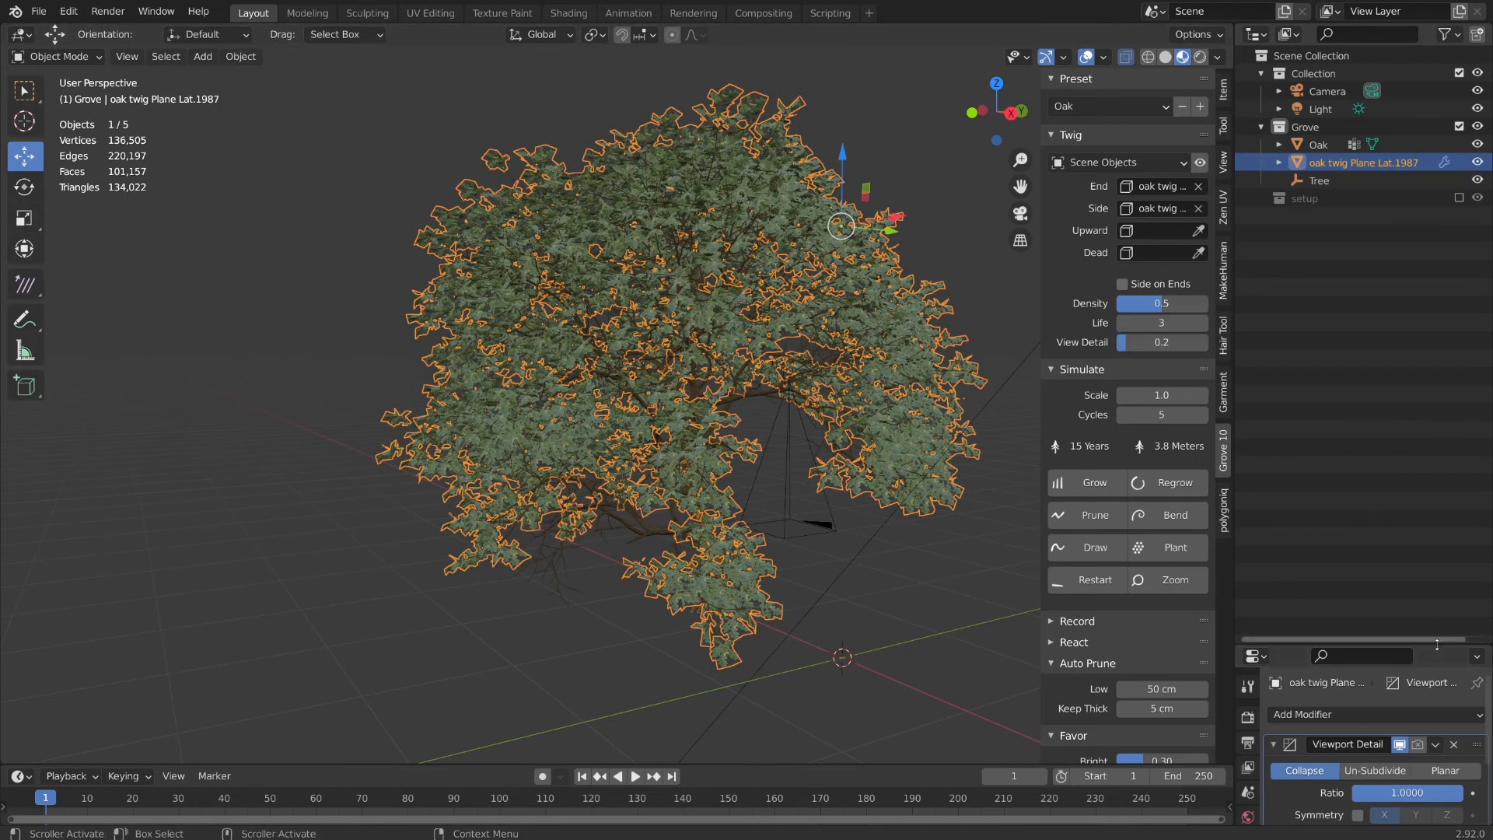
- Enlarge the Properties editor and lower the joined twig object's Viewport Detail collapse ratio to 0.2452
middle_click_drag(794, 549, 781, 483)
scroll(781, 483, "up", 5)
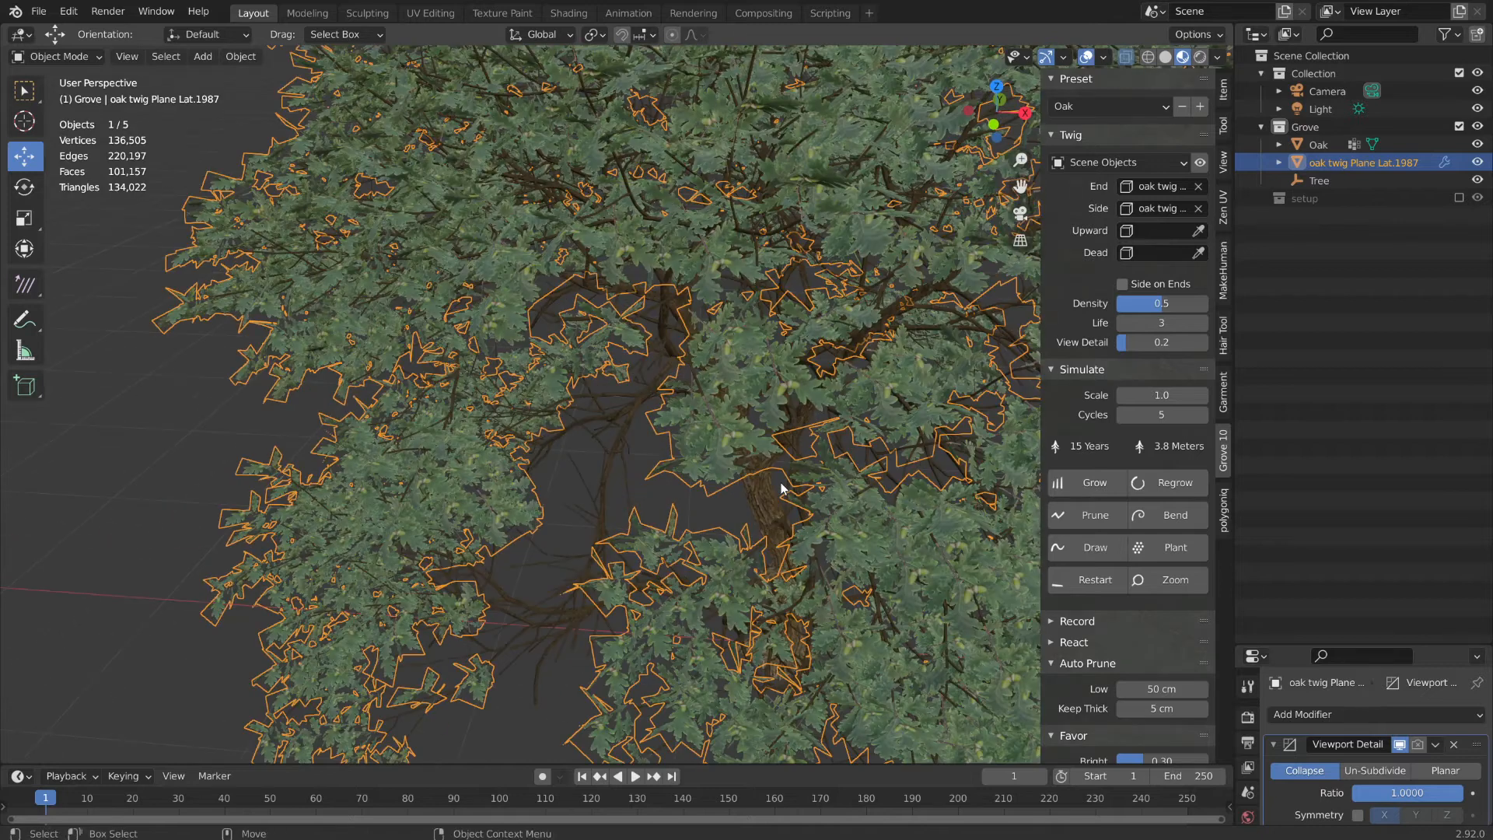
scroll(781, 482, "down", 5)
middle_click_drag(928, 558, 959, 506)
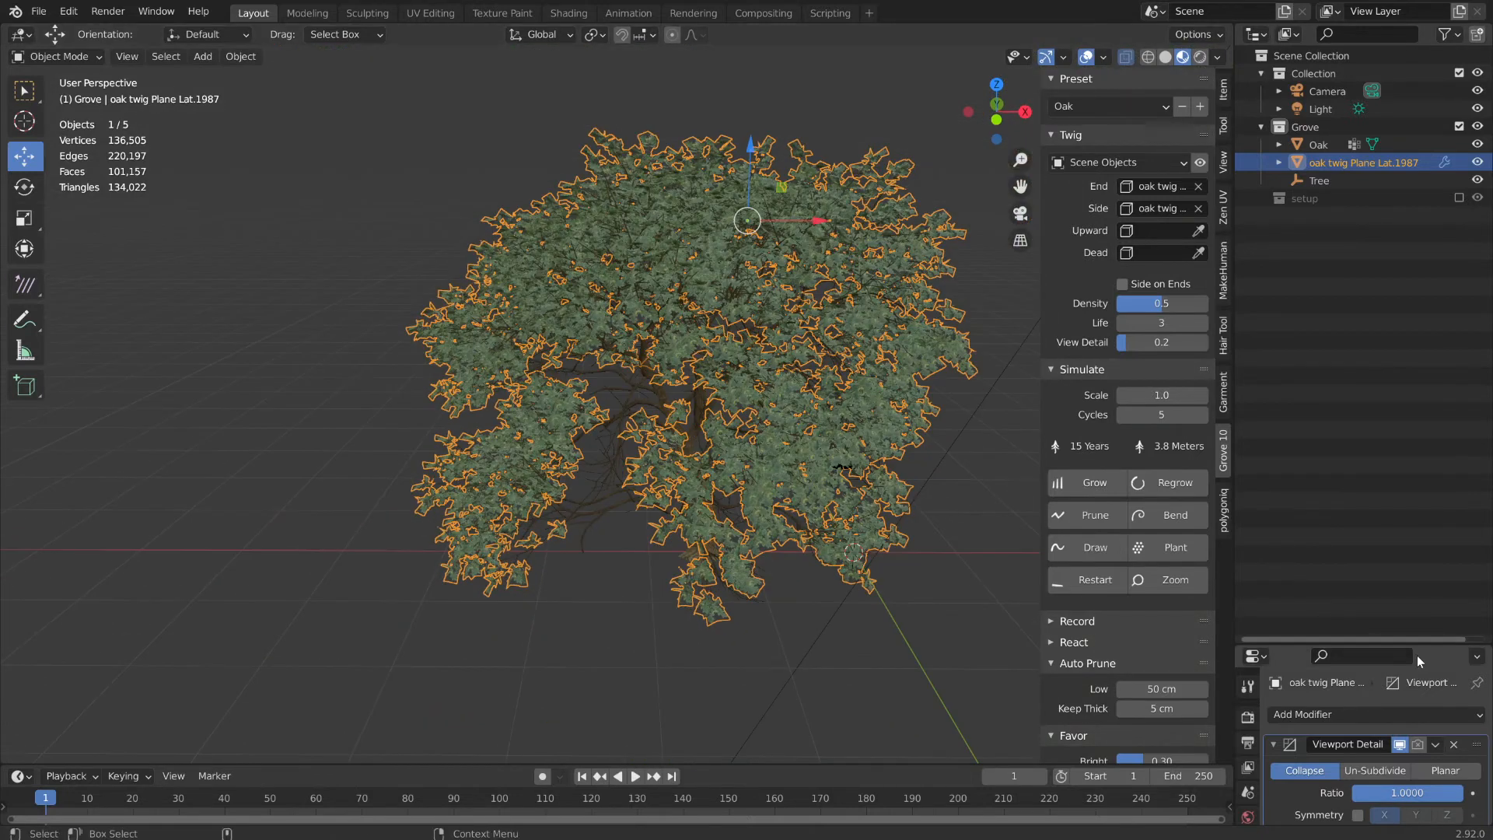
left_click_drag(1448, 645, 1447, 421)
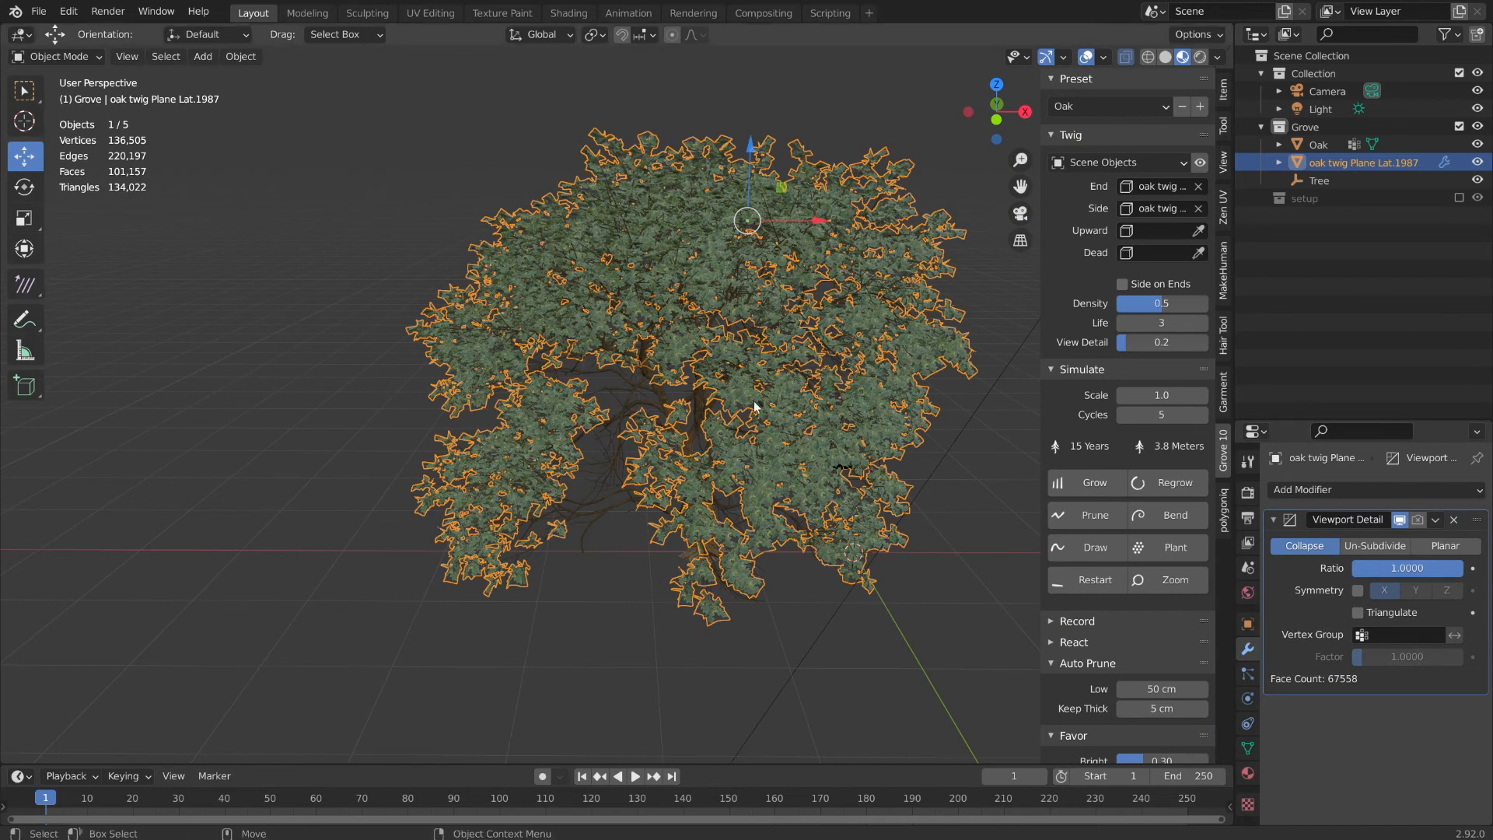
middle_click_drag(754, 406, 702, 393)
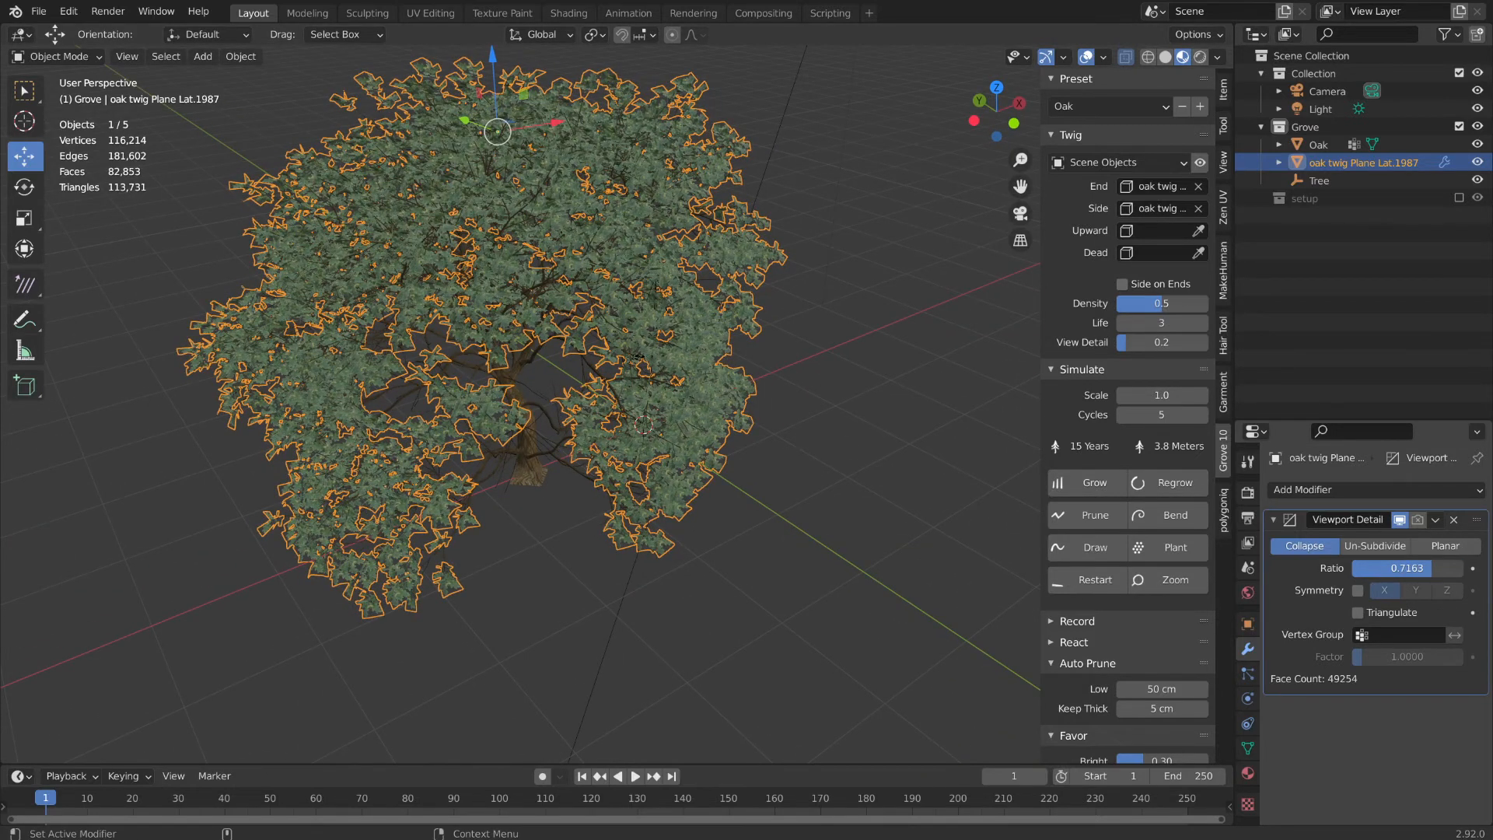
left_click_drag(1406, 568, 1391, 568)
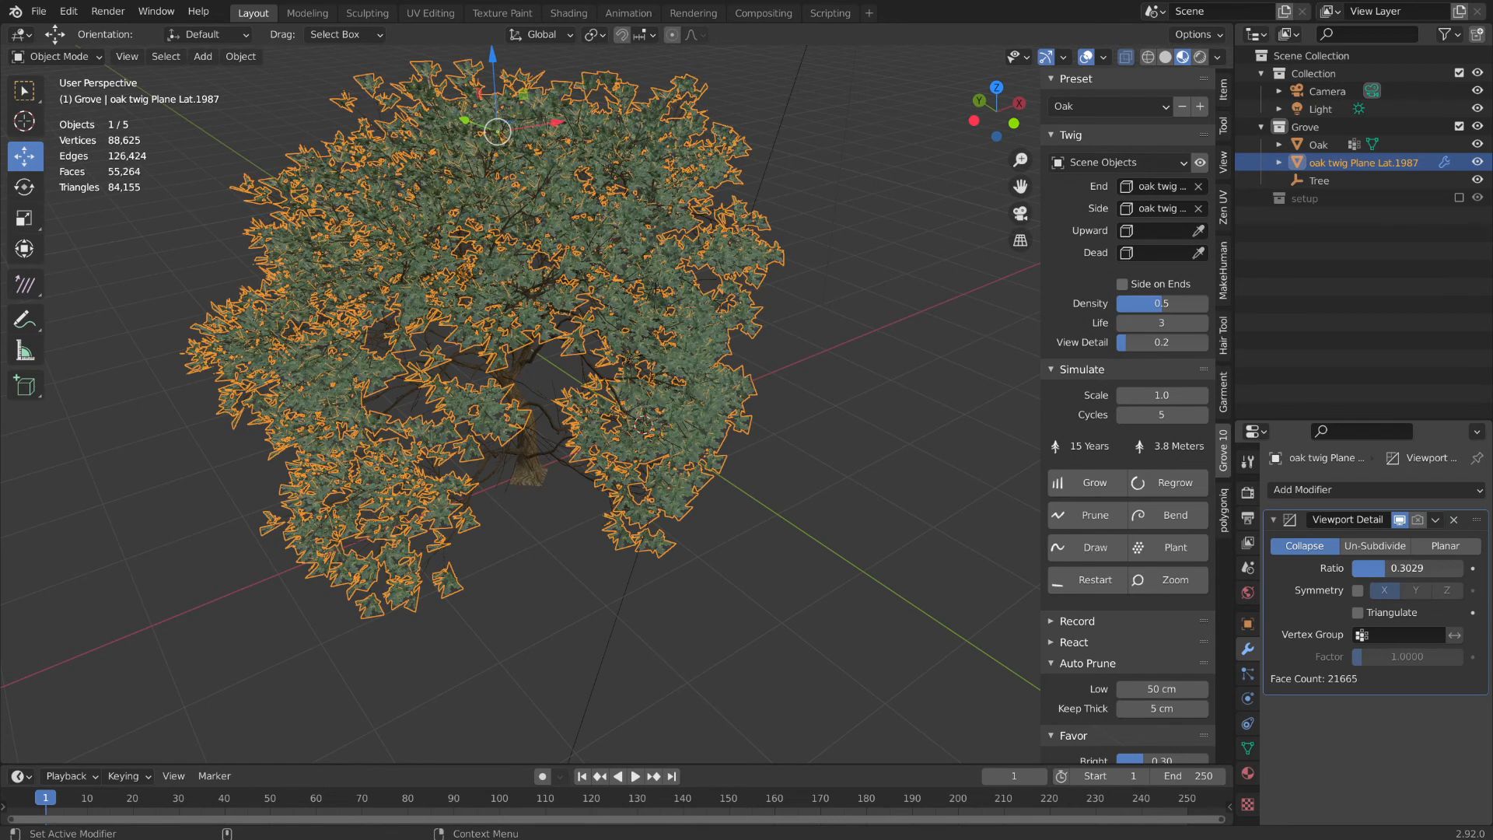
left_click_drag(1382, 567, 1380, 568)
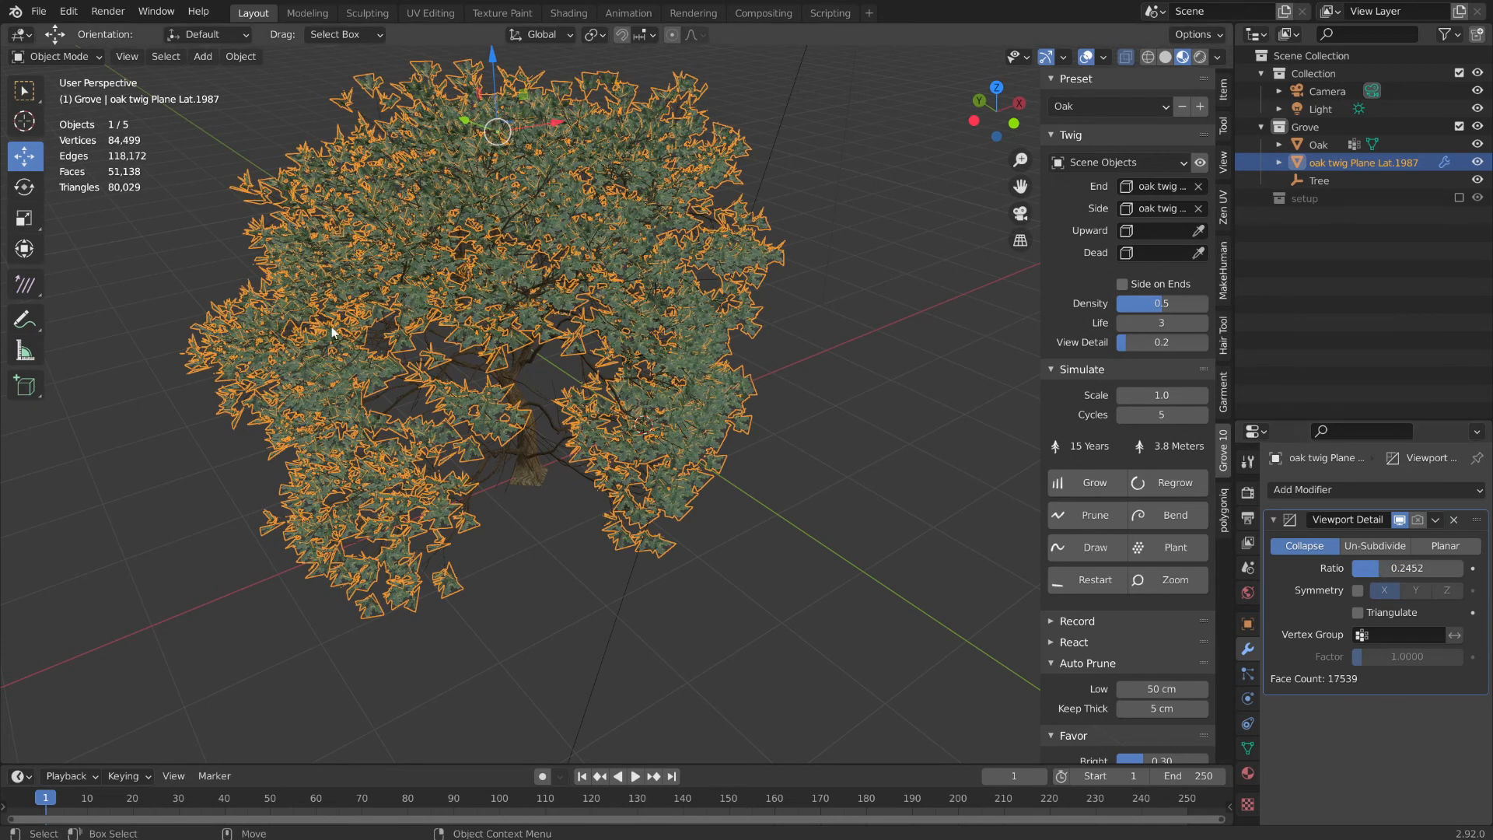
- Inspect the reduced leaf planes up close with the twigs deselected, and set the Viewport Detail ratio to 0.3990
mouse_move(455, 416)
middle_mouse_down()
mouse_move(469, 412)
mouse_move(404, 359)
mouse_move(444, 409)
middle_mouse_up()
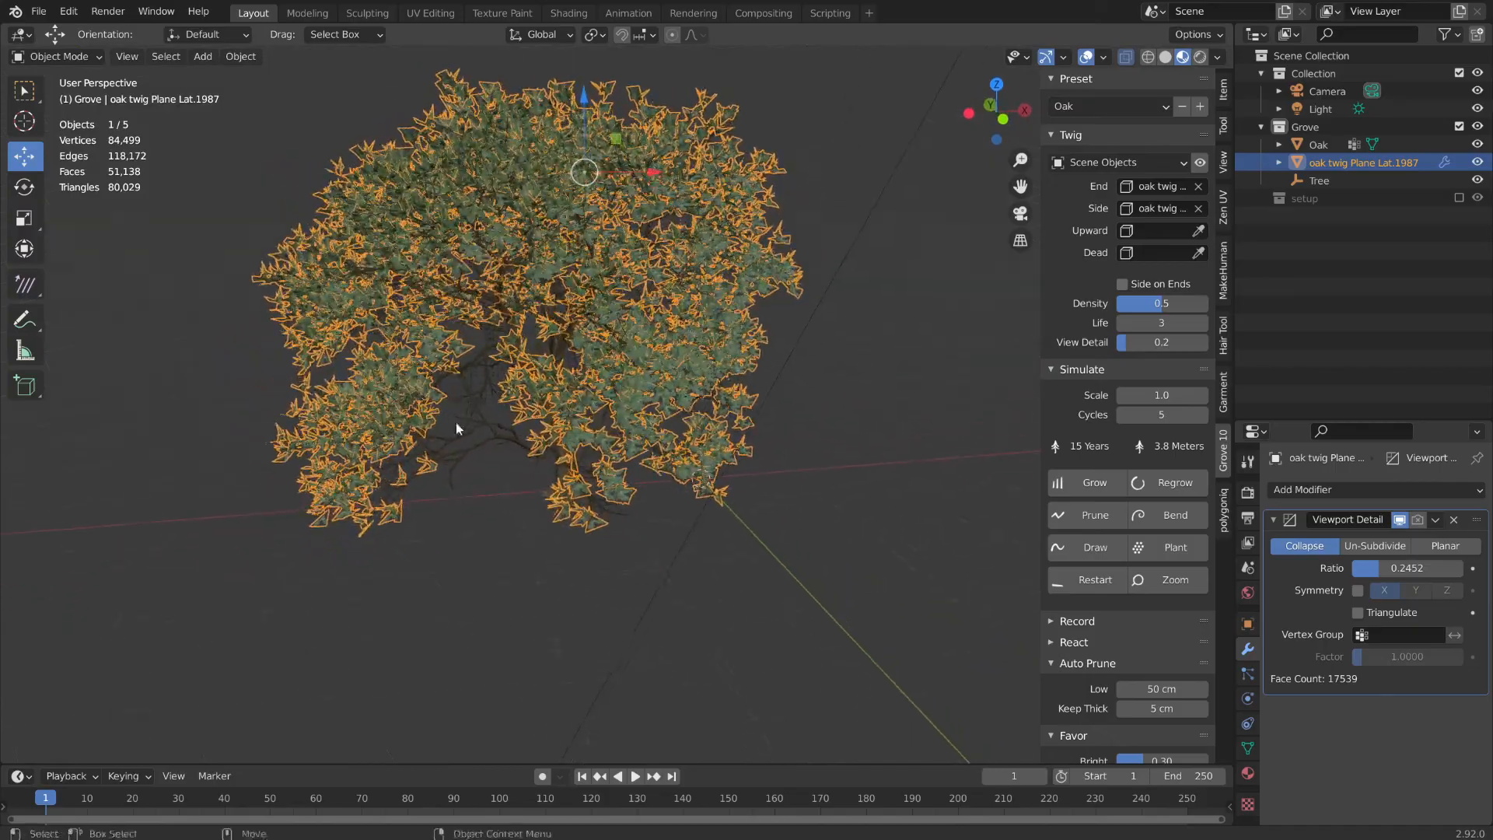
scroll(505, 447, "up", 5)
middle_click_drag(549, 472, 434, 491)
middle_click_drag(487, 479, 663, 415)
left_click(631, 507)
scroll(650, 493, "down", 6)
scroll(591, 420, "up", 5)
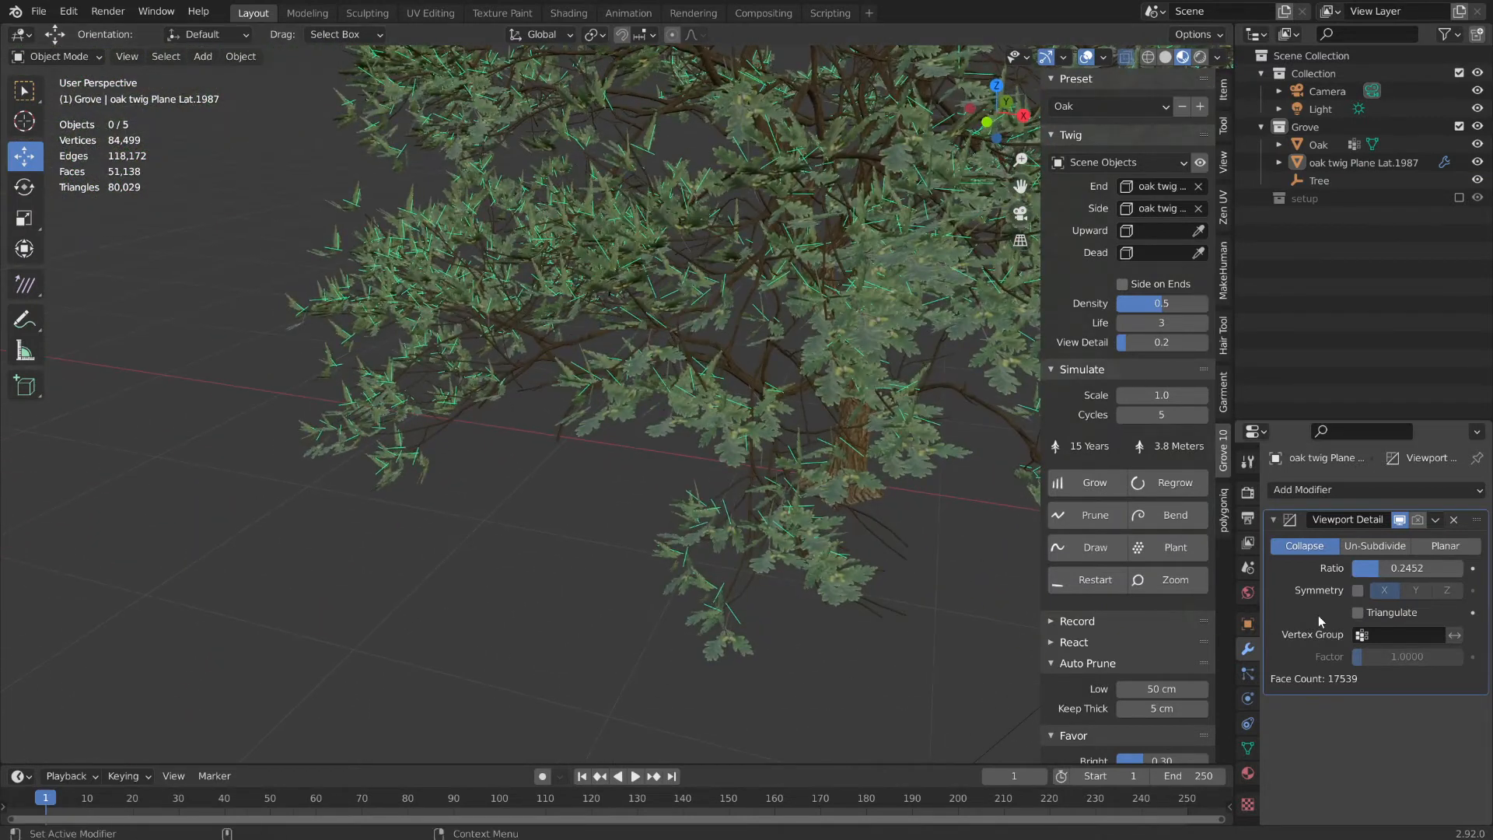
left_click_drag(1375, 568, 1400, 568)
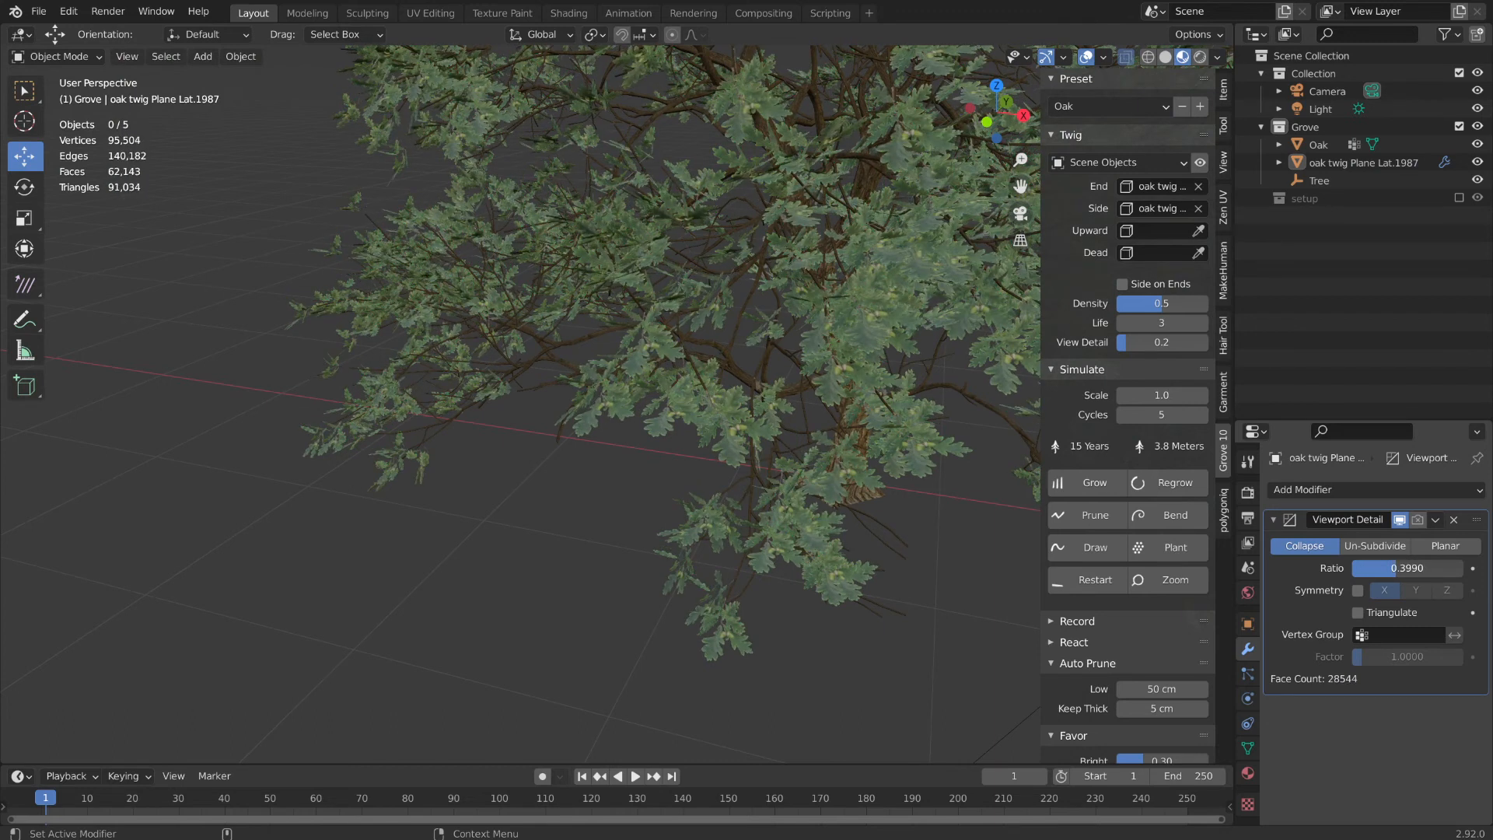
- Examine the decimated foliage around the whole oak, from a distance and close up between the branches
scroll(622, 537, "down", 5)
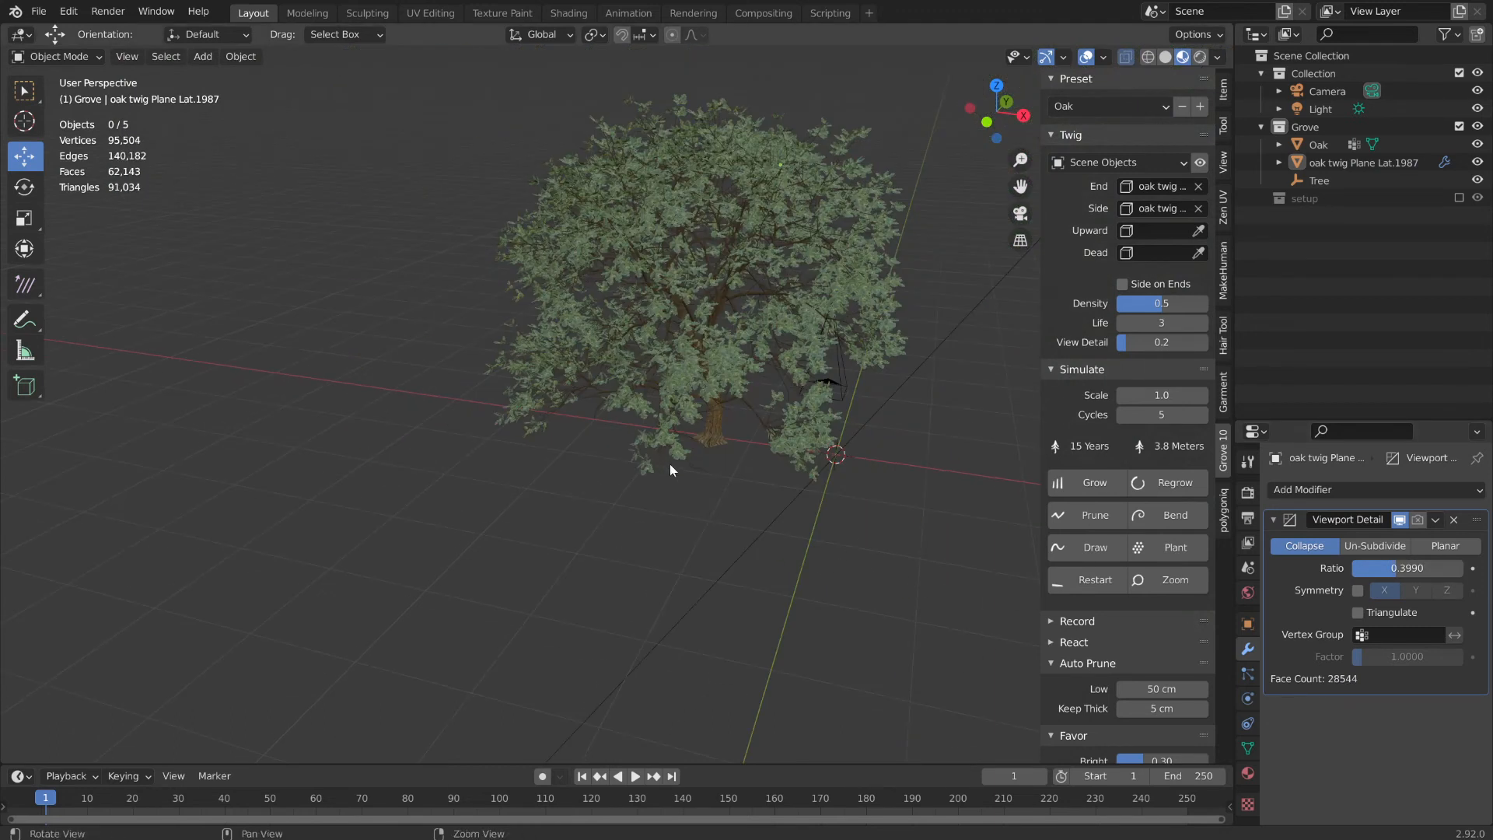
middle_click_drag(811, 385, 501, 487)
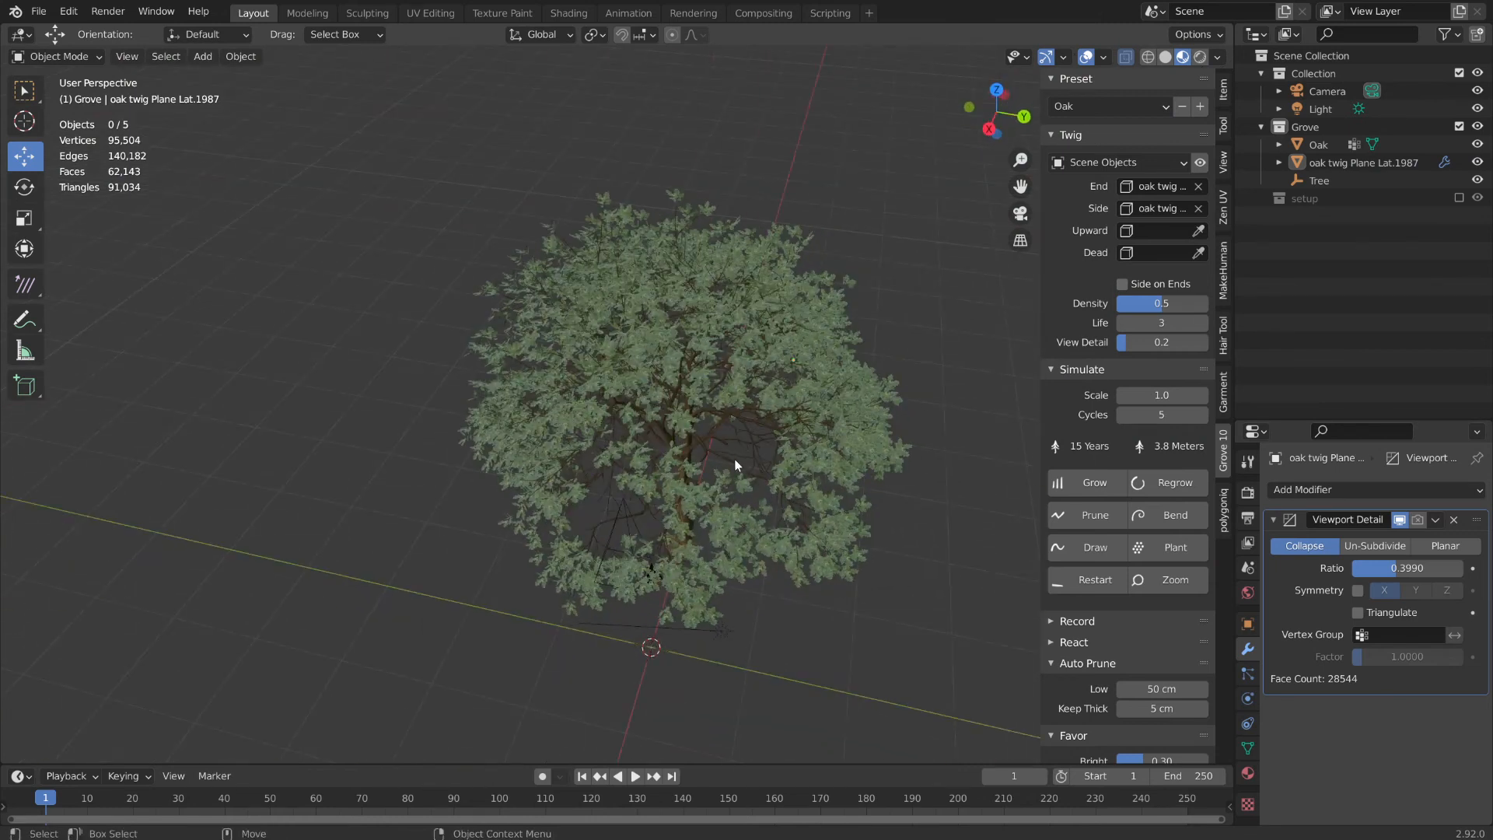
scroll(738, 459, "up", 5)
middle_click_drag(945, 517, 865, 532)
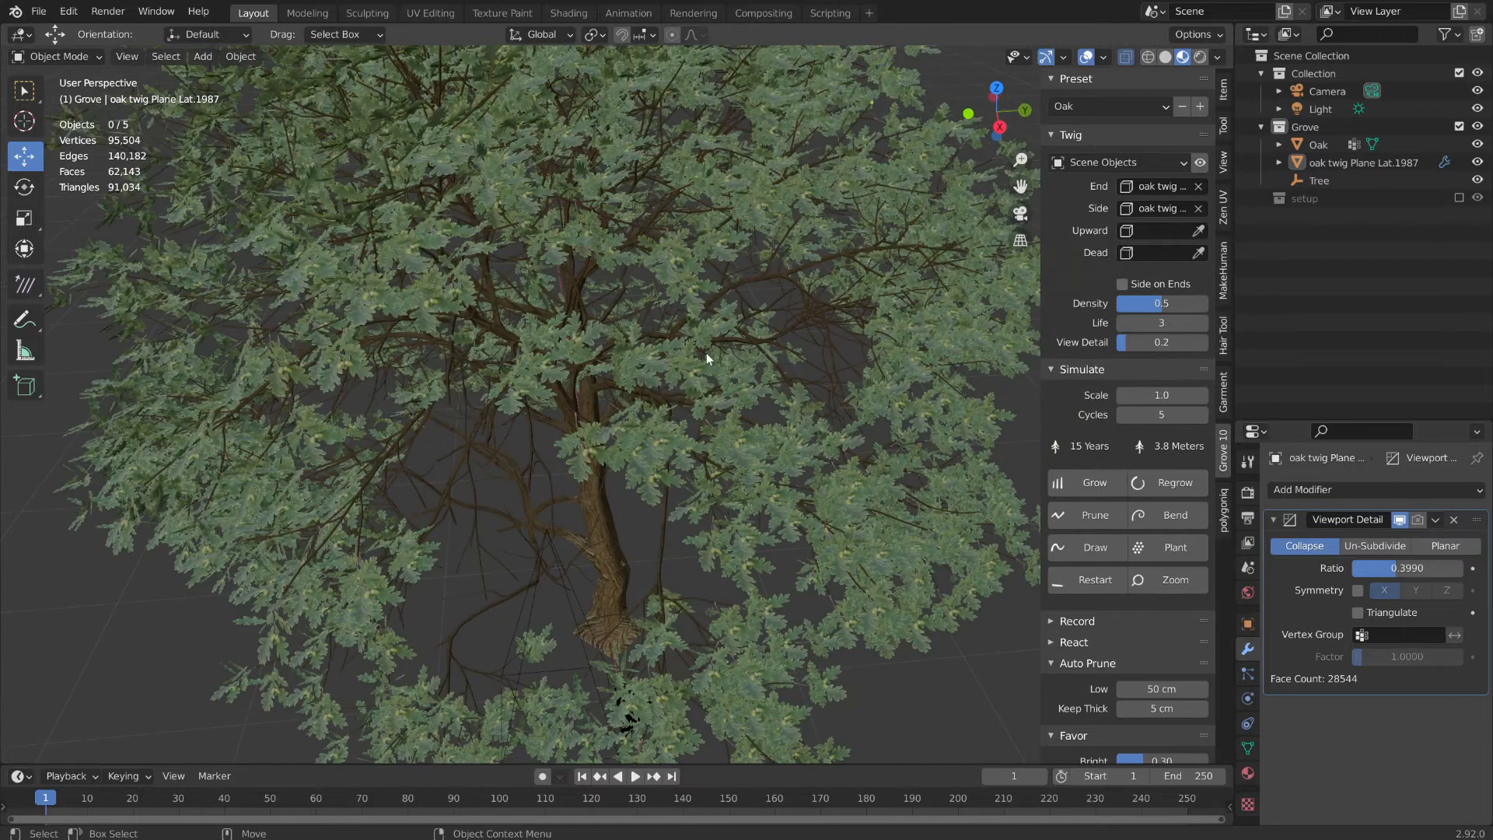
scroll(724, 324, "up", 4)
middle_click_drag(740, 296, 599, 274)
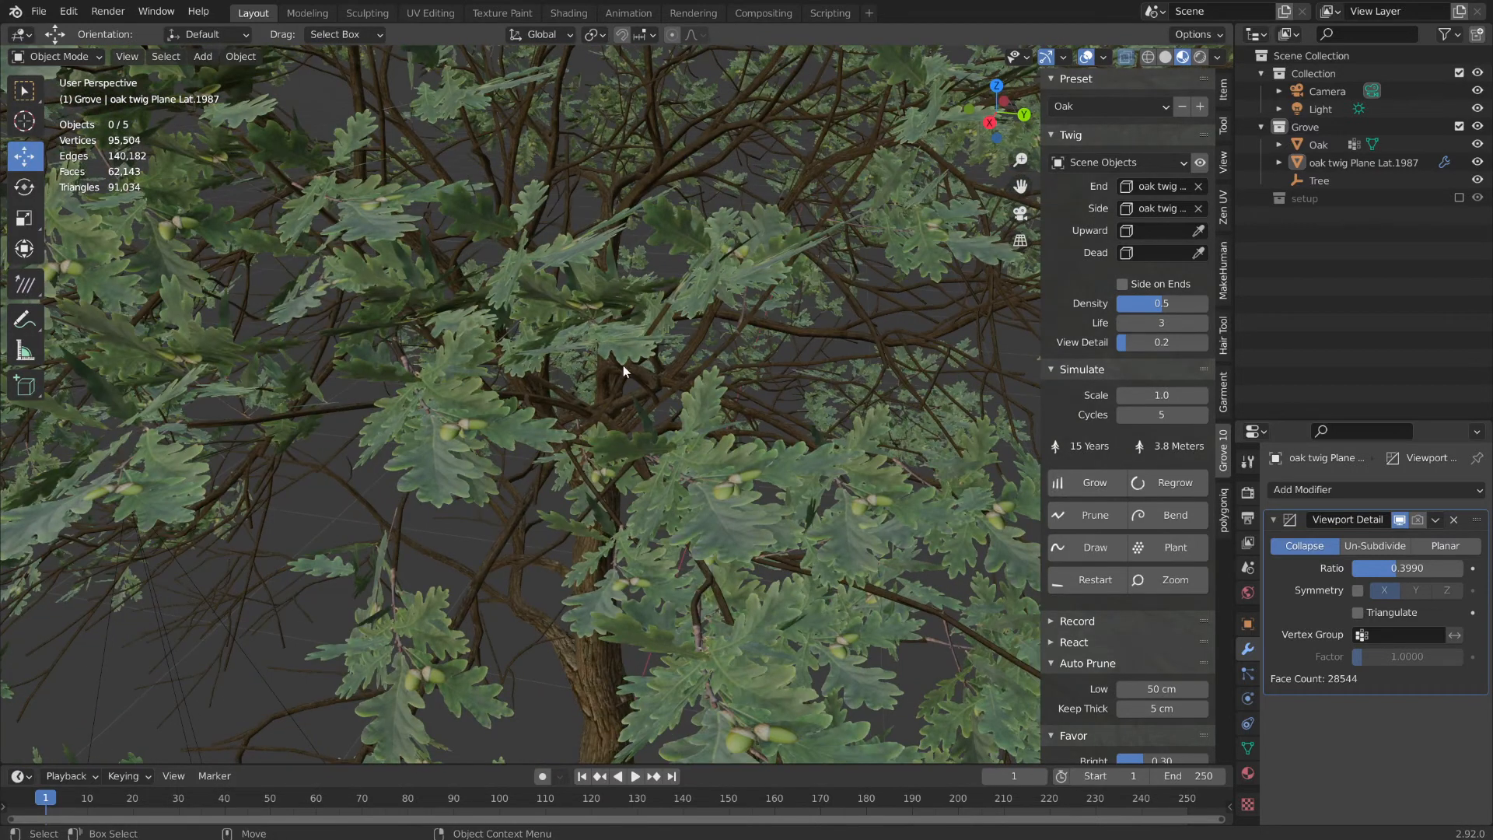
scroll(623, 366, "down", 8)
left_click_drag(750, 487, 666, 437, "alt")
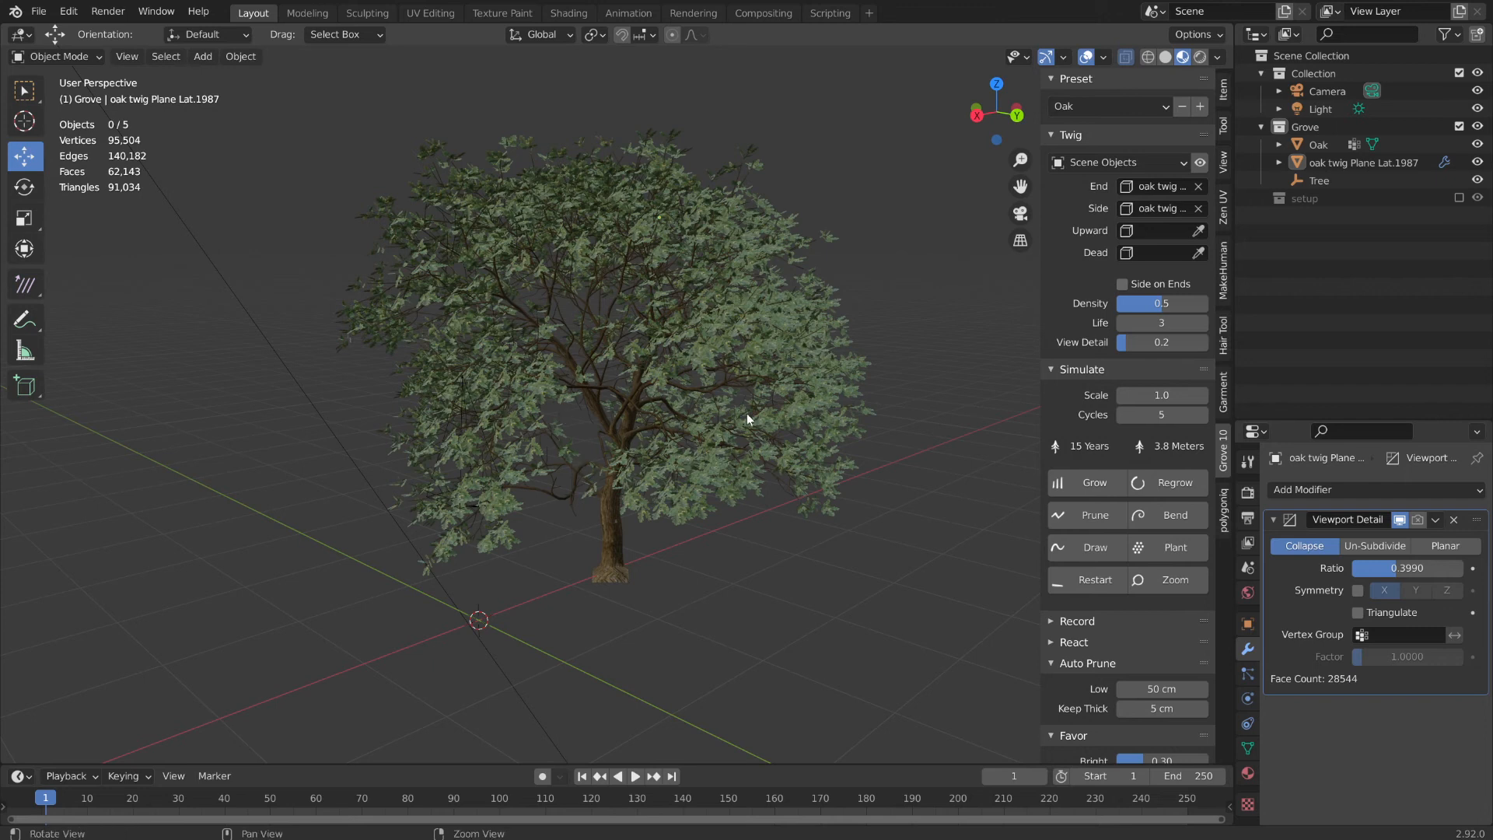
middle_click_drag(814, 414, 614, 351)
scroll(614, 352, "up", 3)
middle_click_drag(753, 384, 621, 366)
right_click_drag(620, 366, 562, 450, "alt")
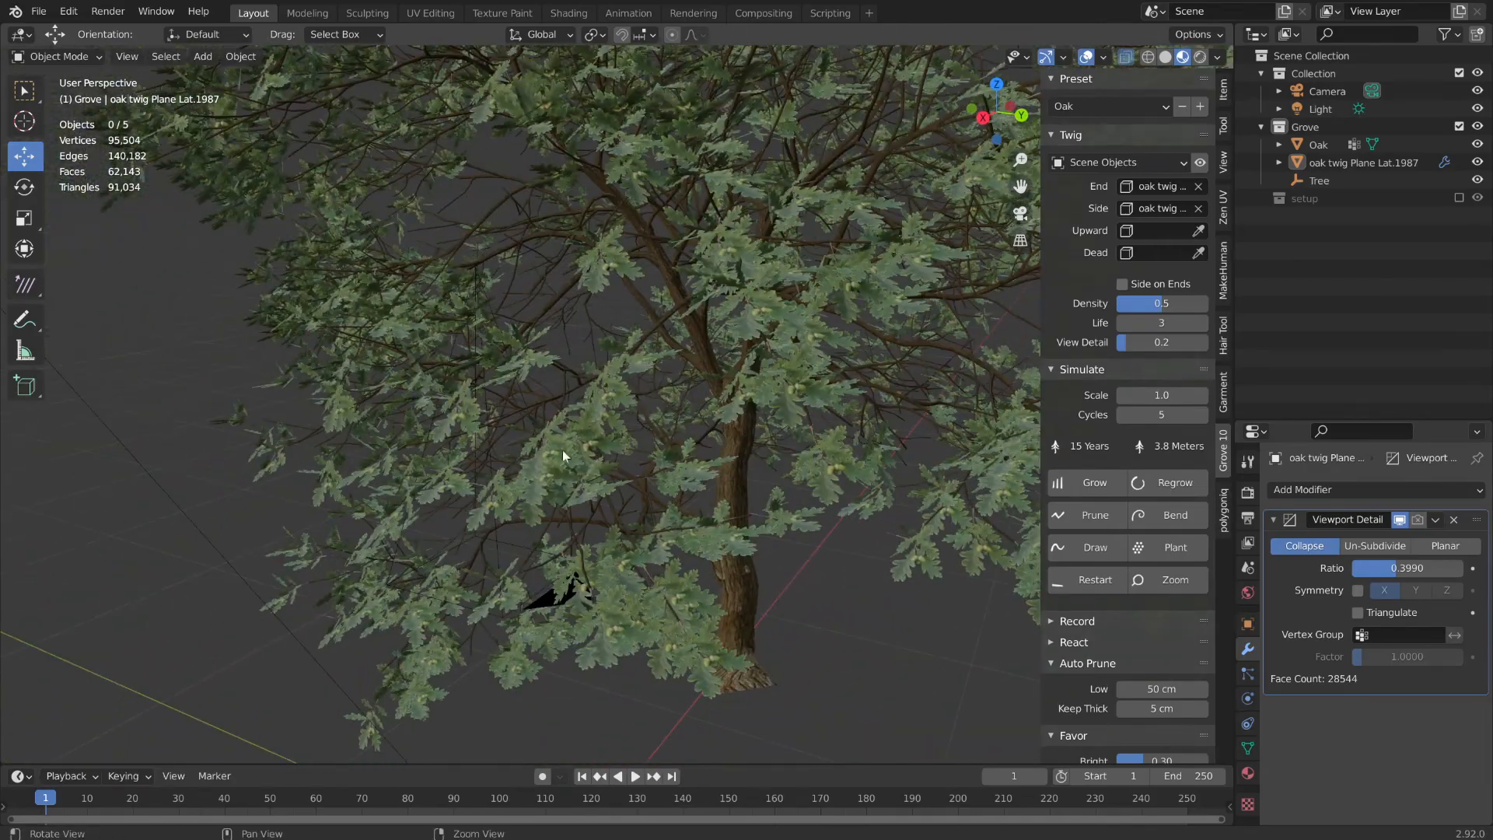
left_click_drag(562, 450, 673, 435, "alt")
right_click_drag(674, 435, 521, 433, "alt")
middle_click_drag(520, 433, 972, 442)
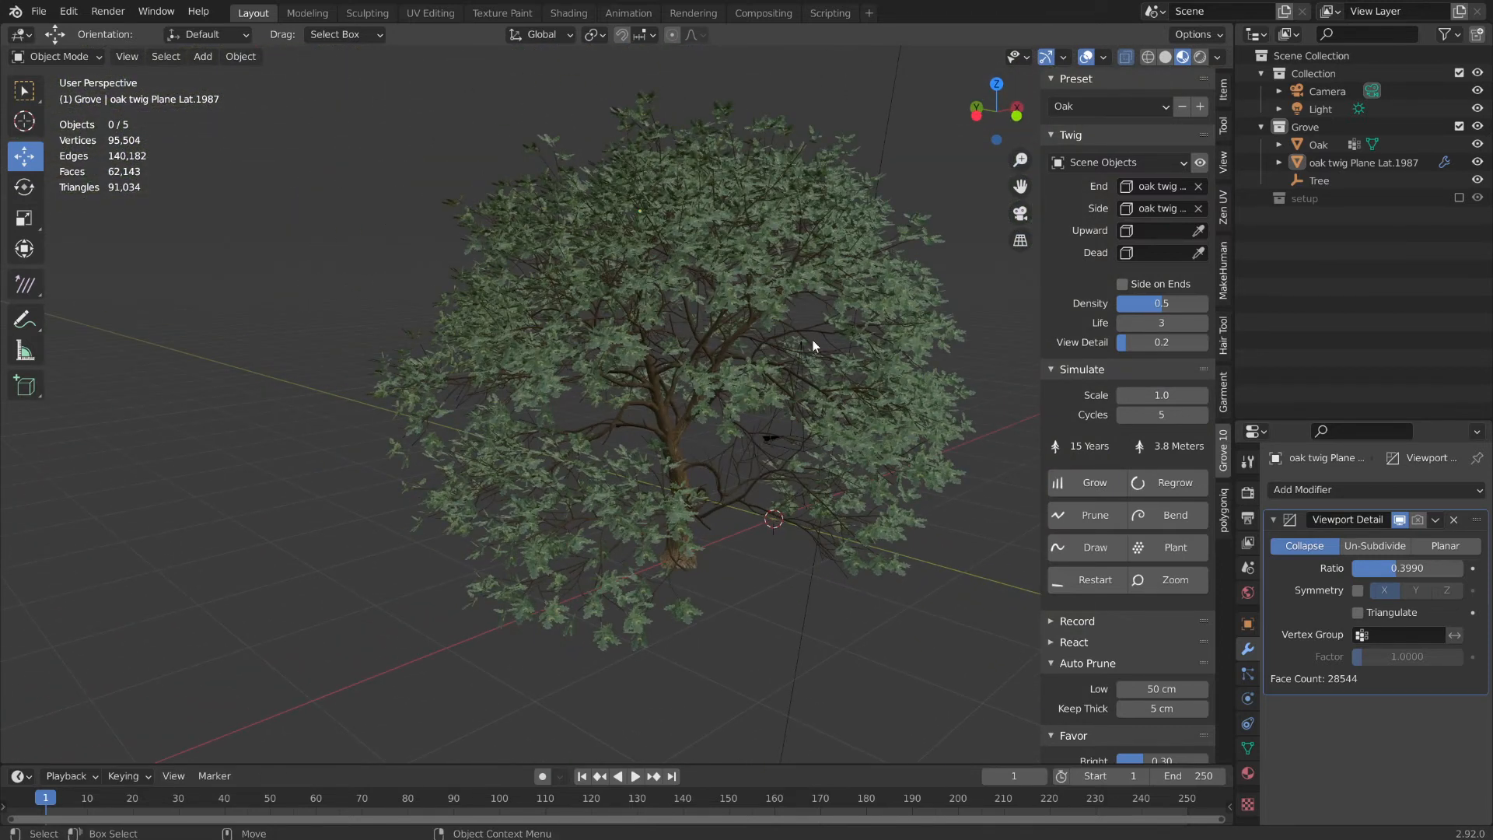
middle_click_drag(813, 341, 711, 293)
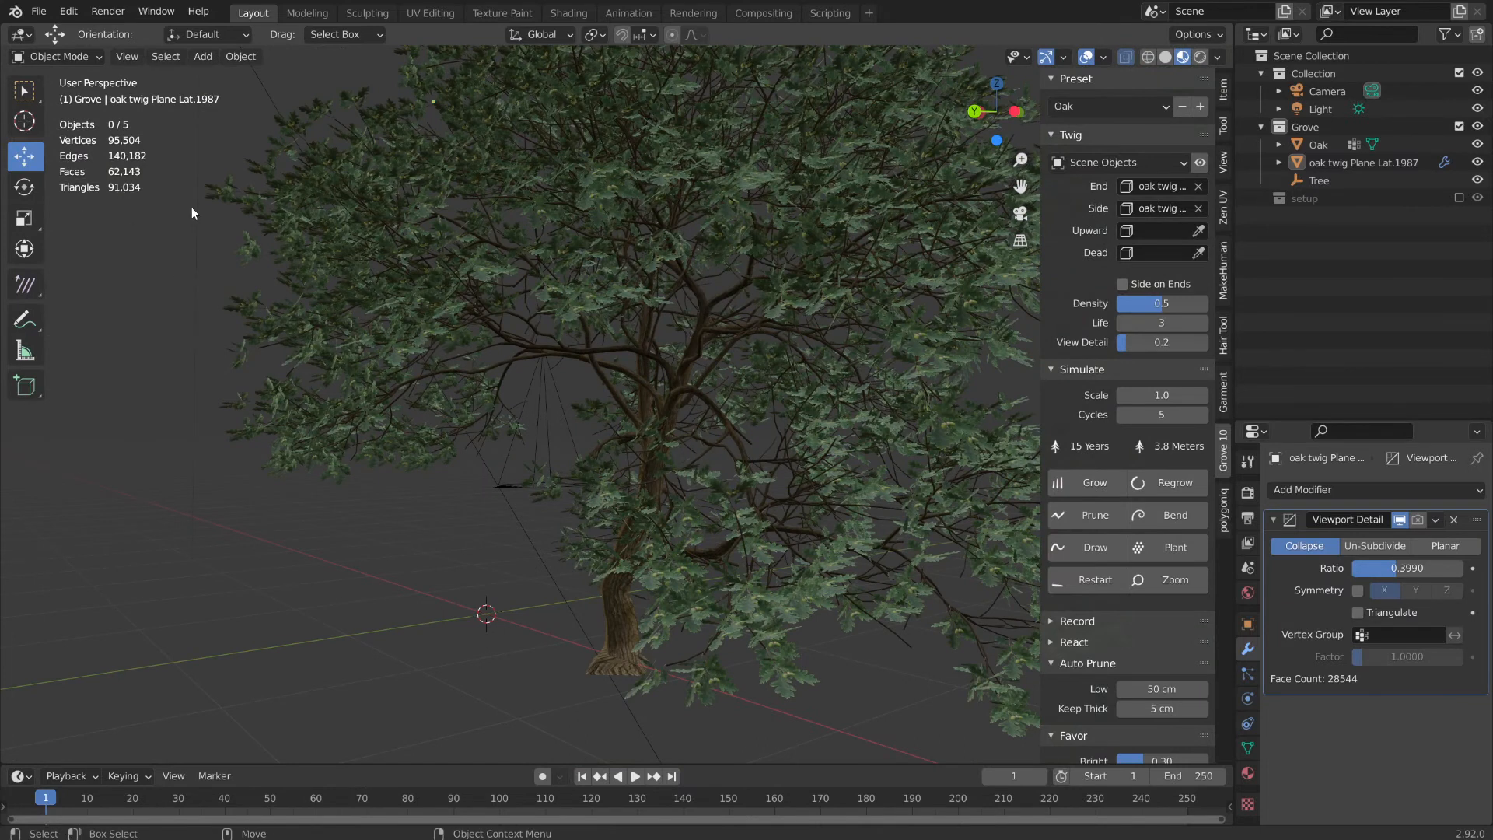
- Open the Oak trunk object in Edit Mode and box-select its entire mesh
scroll(594, 402, "down", 5)
middle_click_drag(742, 423, 646, 351)
scroll(646, 352, "up", 5)
middle_click_drag(637, 450, 655, 407)
left_click(654, 412)
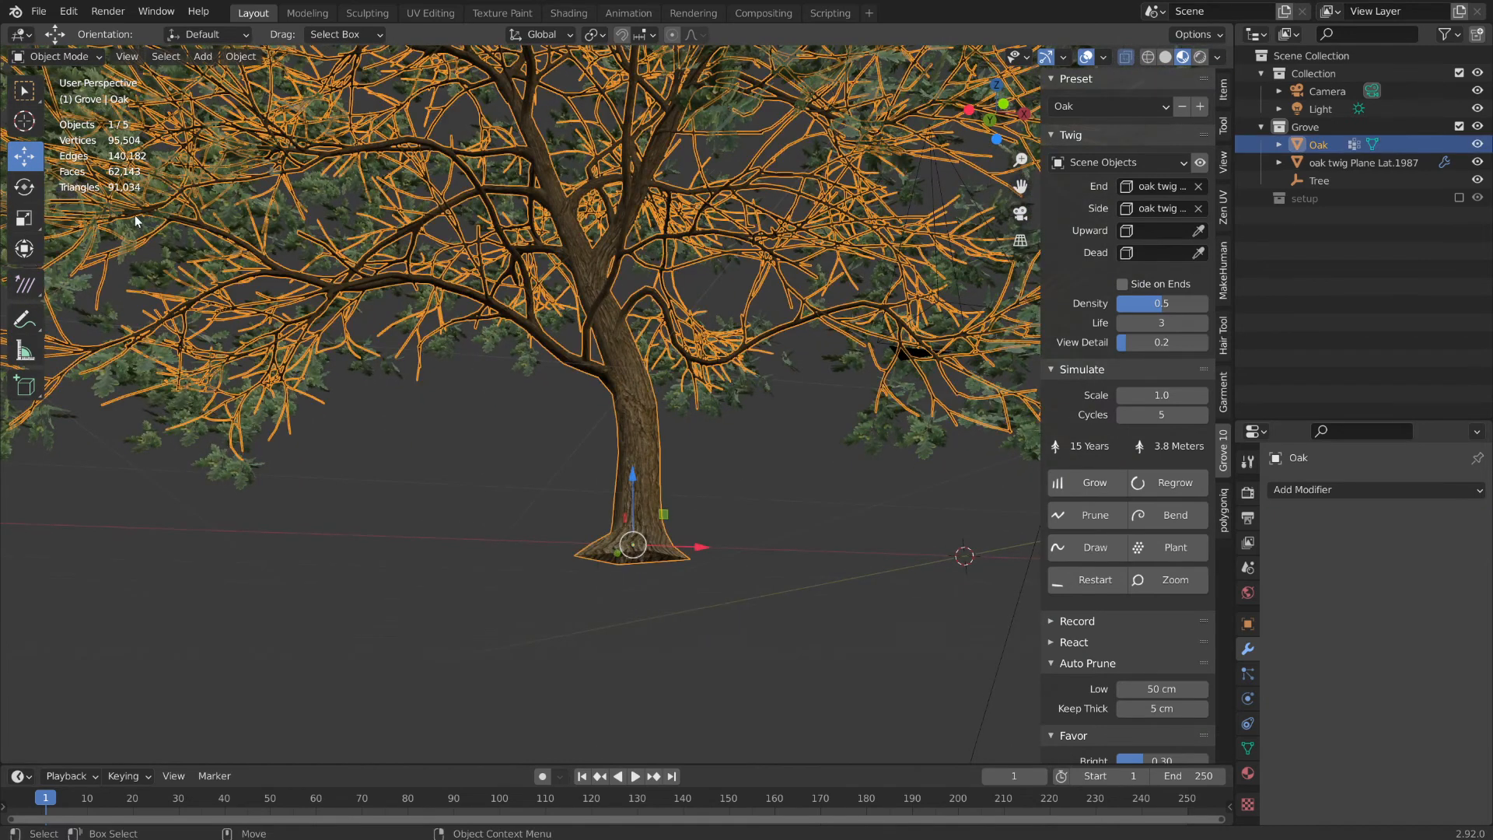
left_click(66, 61)
left_click(48, 76)
scroll(591, 238, "down", 5)
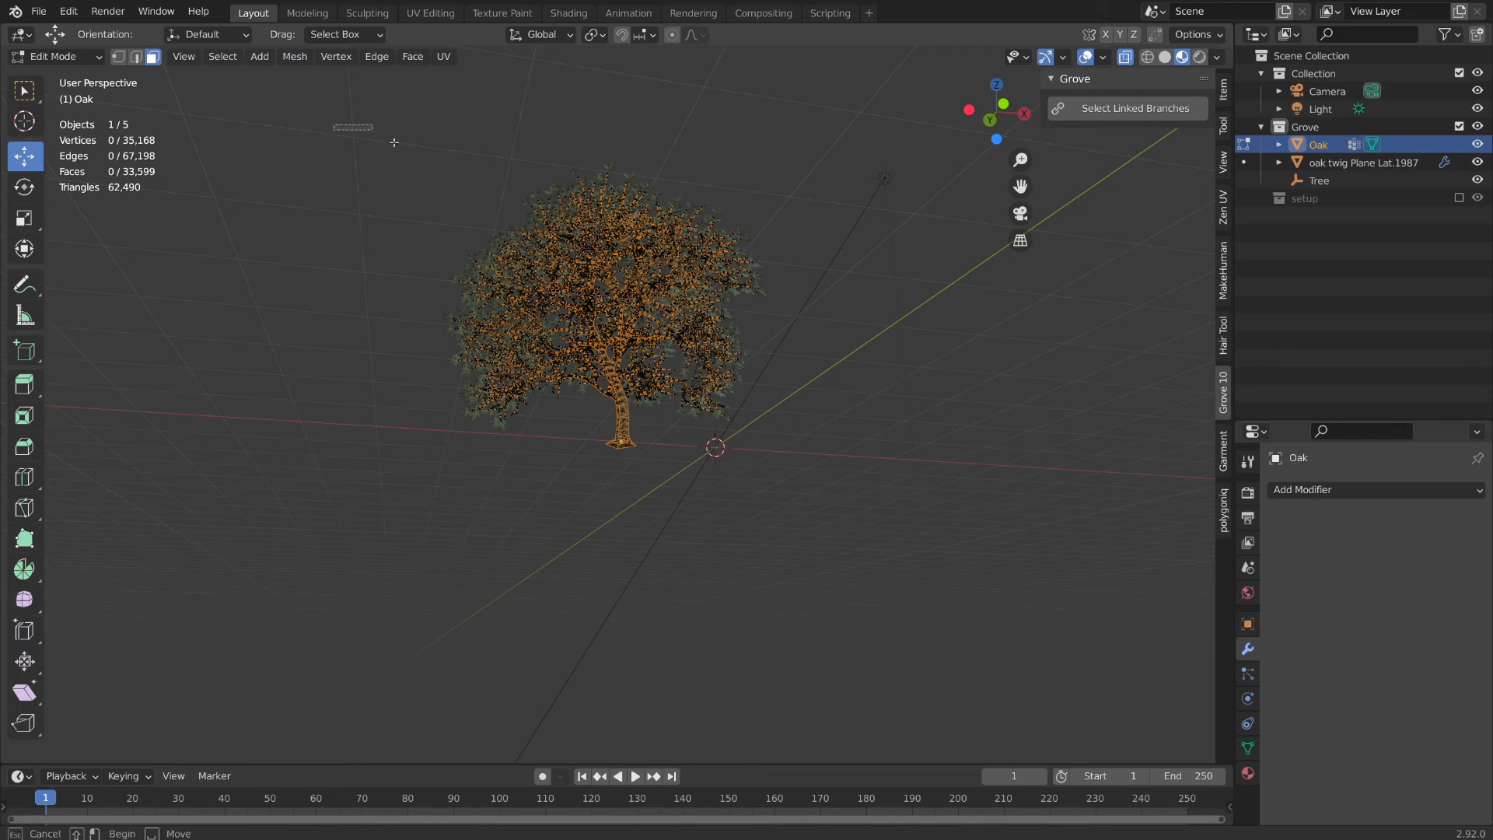
left_click_drag(395, 142, 874, 568)
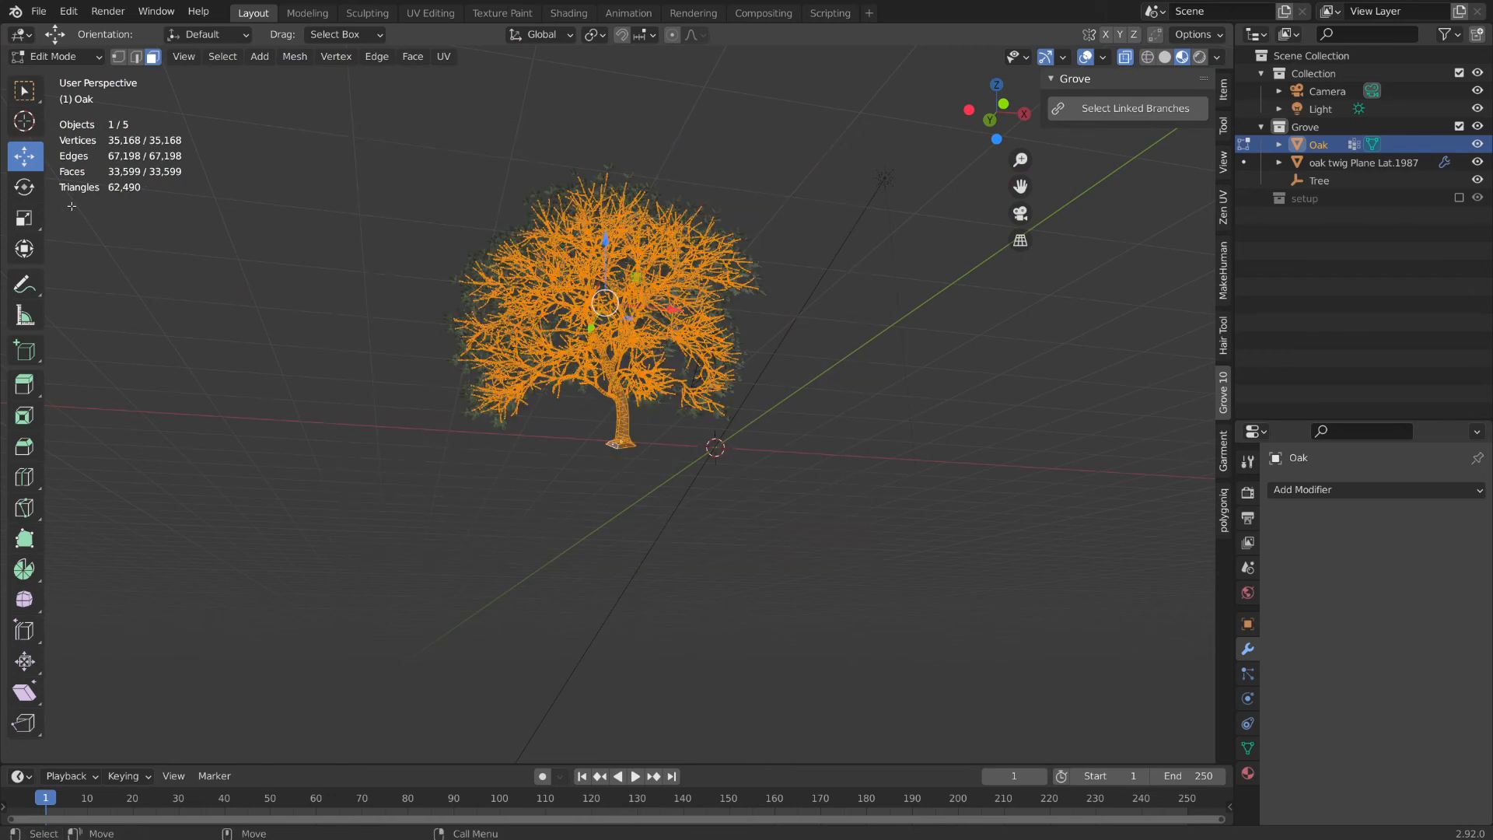
- Examine the mesh density of the oak's trunk and thin branches from several sides, and return to Object Mode
middle_click_drag(817, 333, 565, 475)
scroll(805, 466, "up", 6)
left_click_drag(565, 475, 433, 422, "alt")
scroll(640, 423, "up", 4)
left_click_drag(712, 400, 598, 416, "alt")
middle_click_drag(598, 417, 634, 475, "alt")
left_click_drag(634, 475, 631, 479, "alt")
middle_click_drag(631, 479, 700, 489)
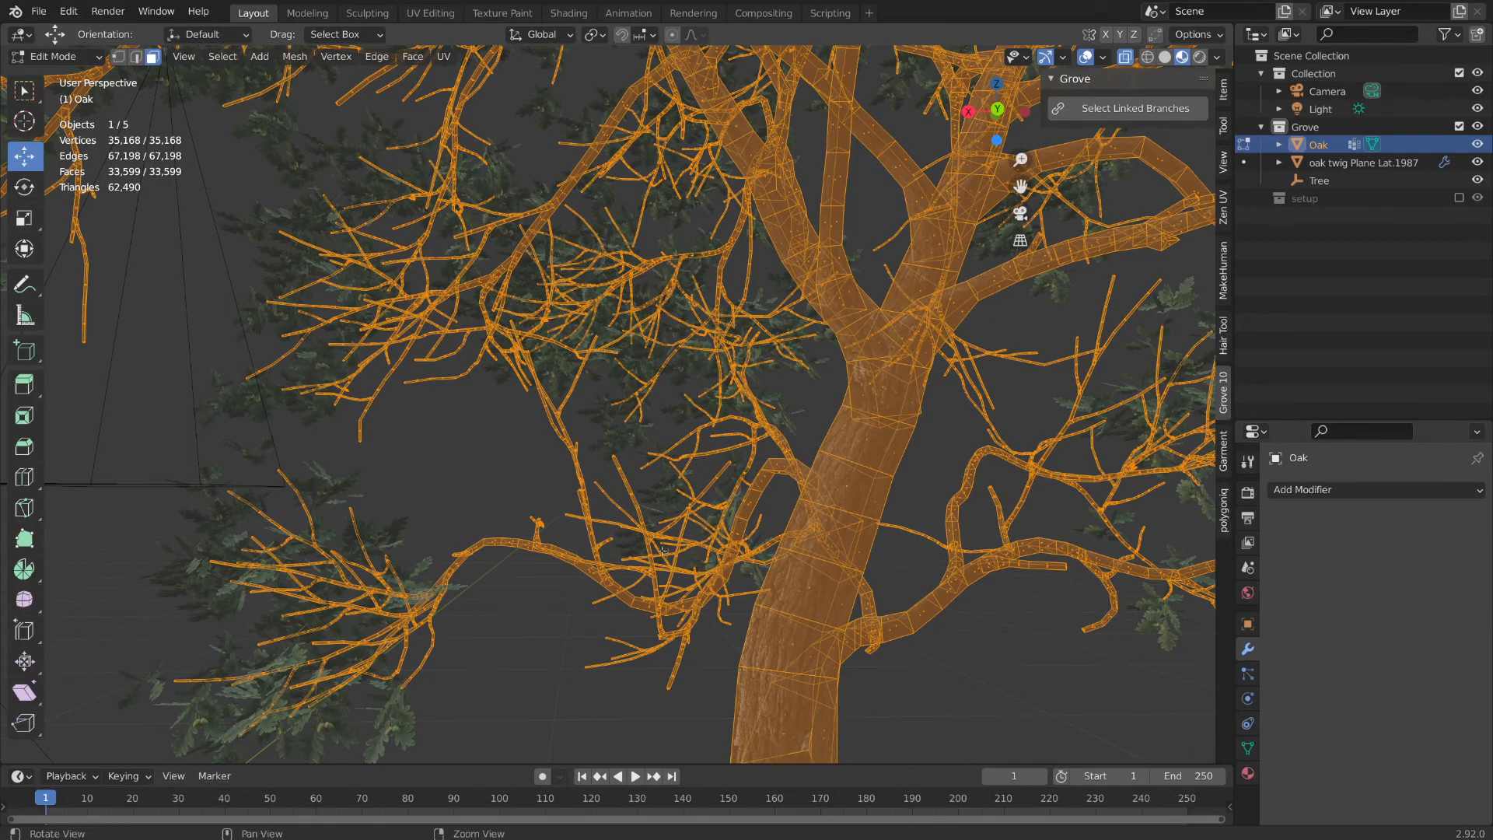
mouse_move(661, 551)
left_mouse_down("alt")
mouse_move(678, 520)
mouse_move(684, 544)
mouse_move(673, 529)
mouse_move(665, 548)
left_mouse_up("alt")
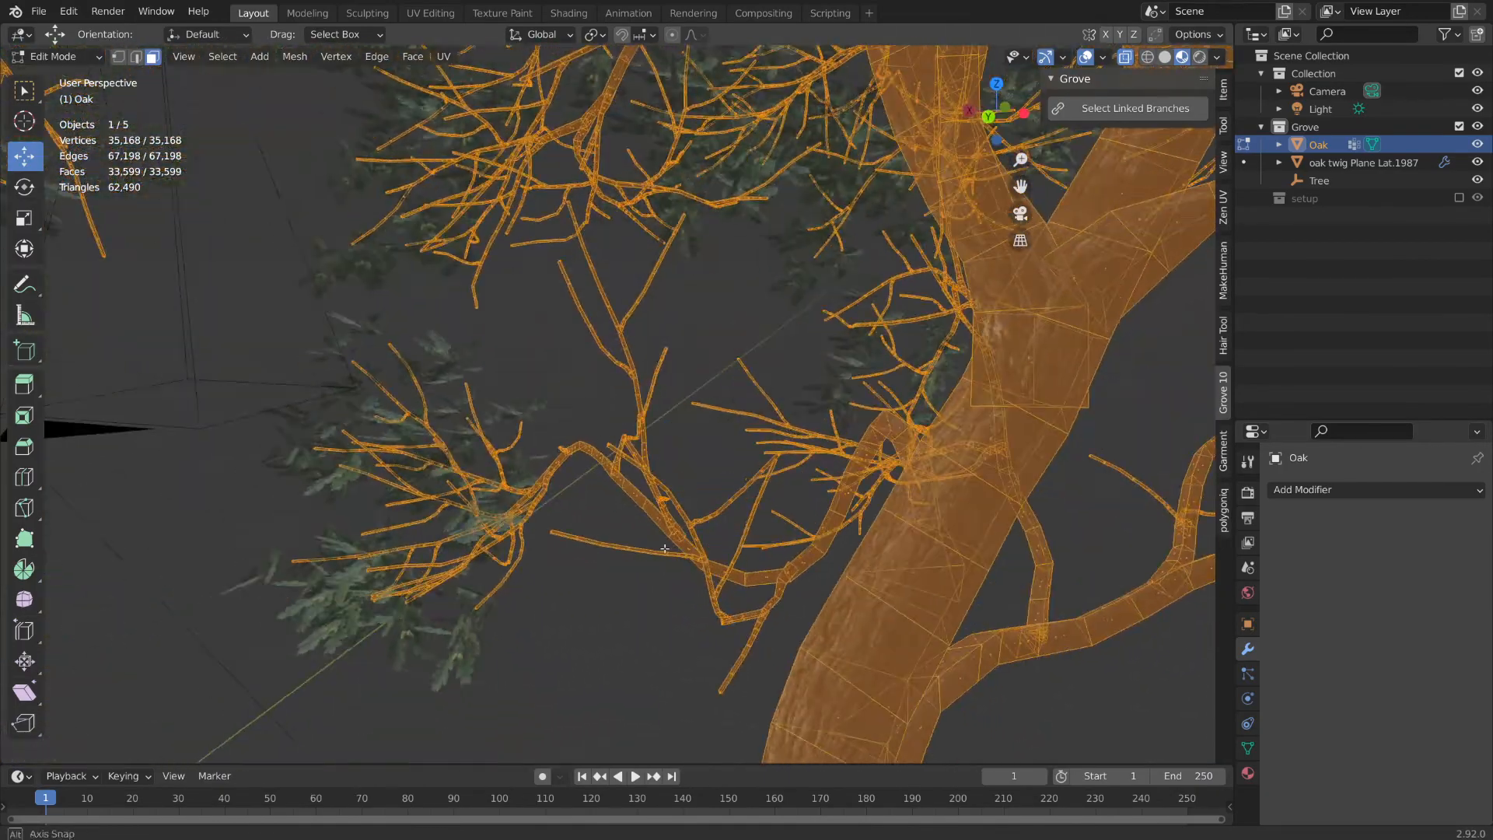
middle_click_drag(665, 549, 595, 605)
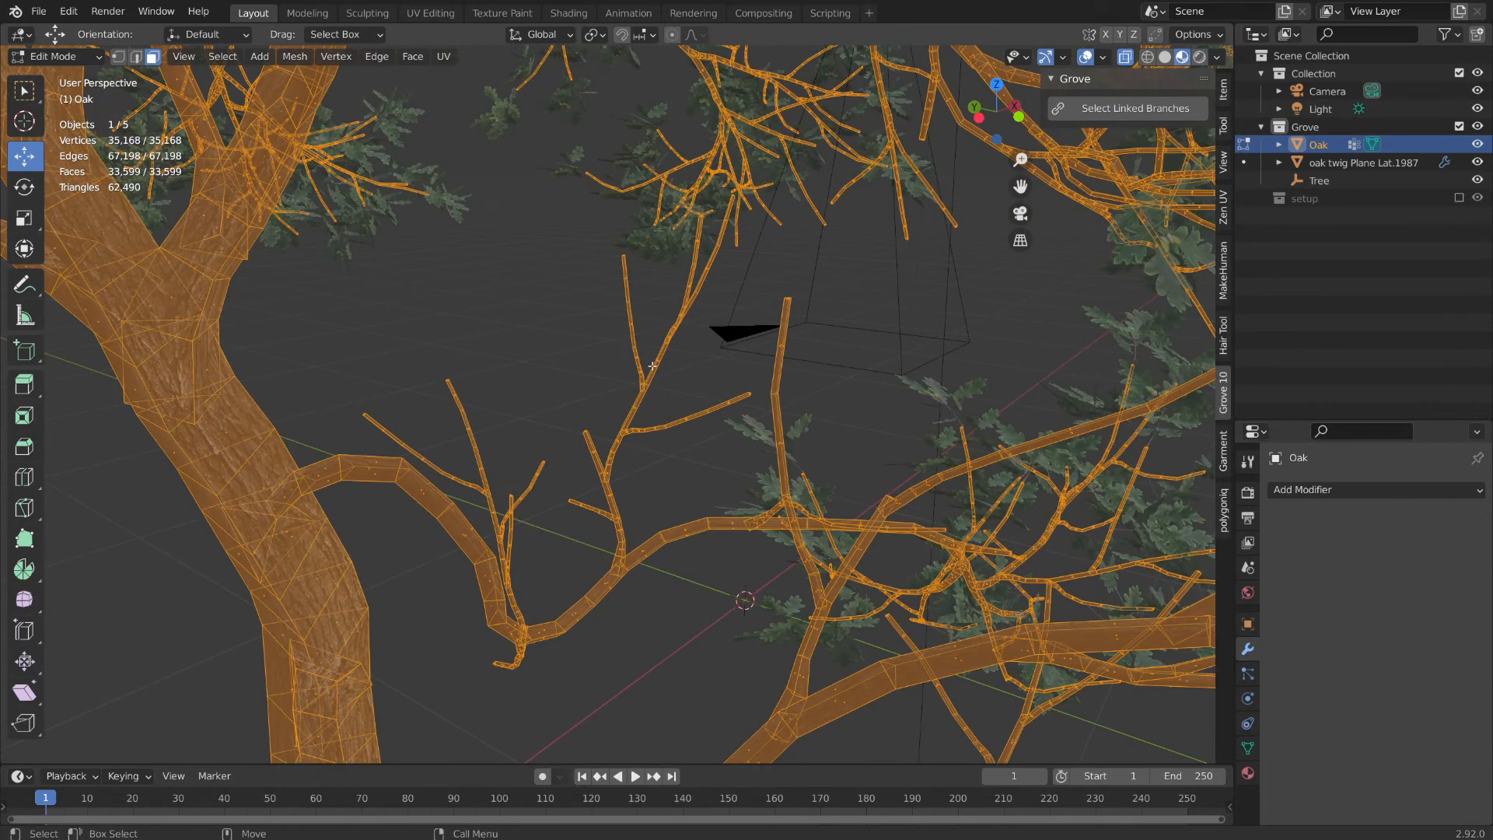
mouse_move(791, 417)
middle_mouse_down()
mouse_move(707, 427)
mouse_move(786, 428)
middle_mouse_up()
left_click_drag(786, 427, 801, 429, "alt")
left_click_drag(498, 562, 689, 575, "alt")
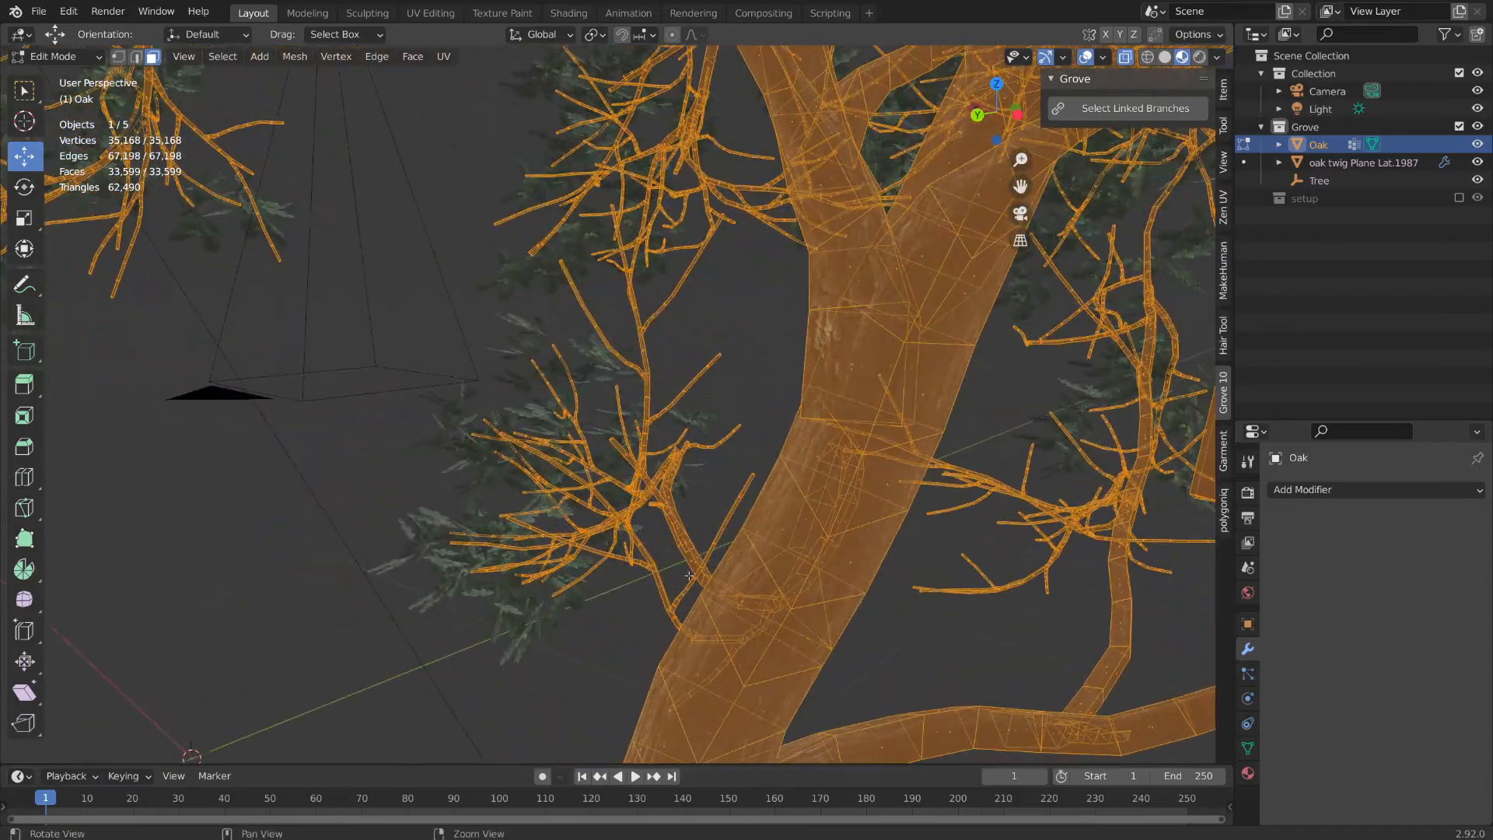
left_click_drag(490, 313, 778, 335, "alt")
scroll(633, 530, "down", 6)
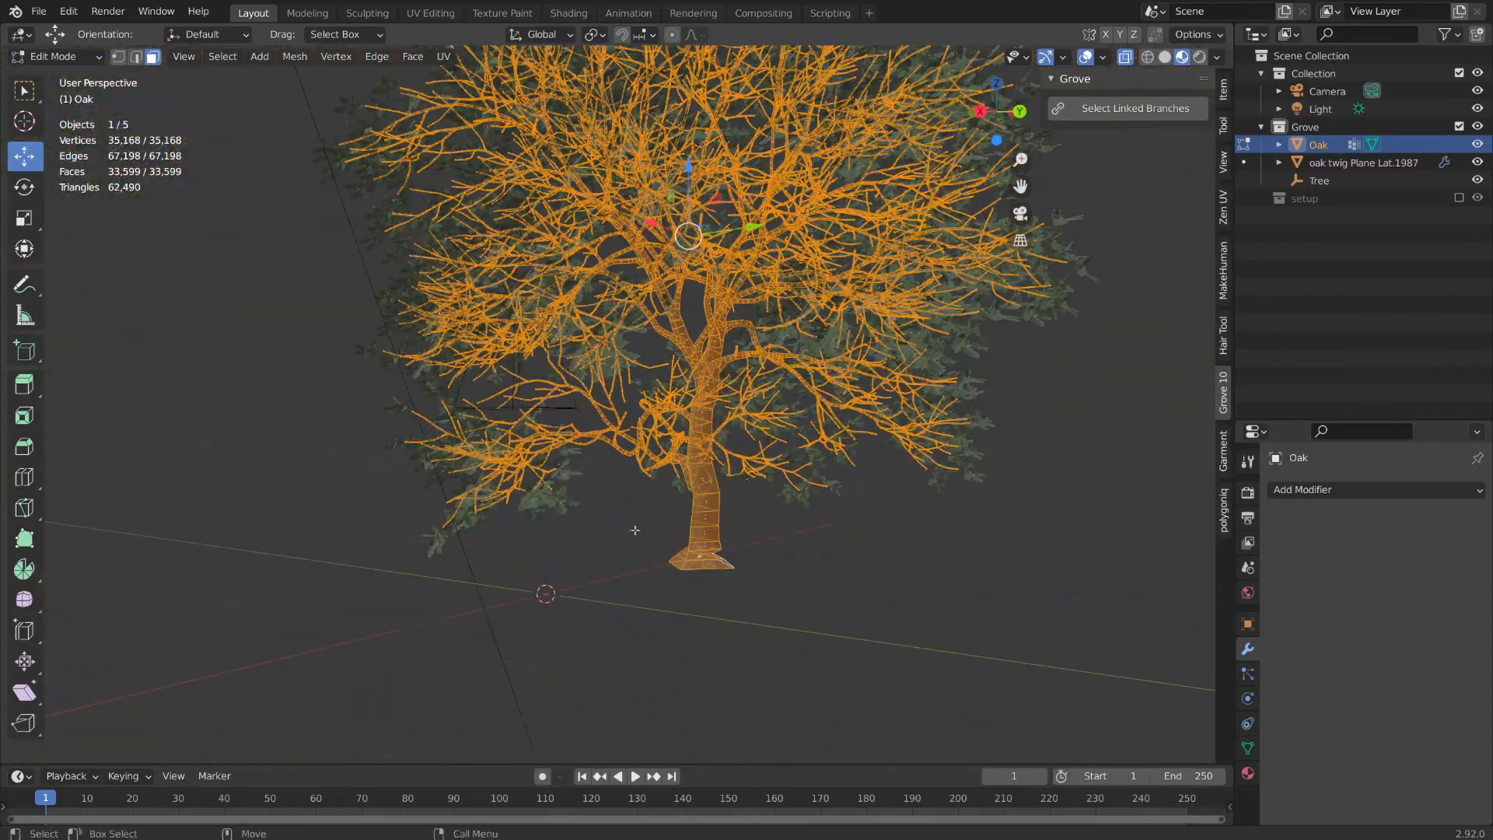
left_click_drag(634, 530, 674, 553, "alt")
middle_click_drag(673, 553, 740, 530)
scroll(740, 530, "down", 2)
middle_click_drag(576, 459, 661, 458)
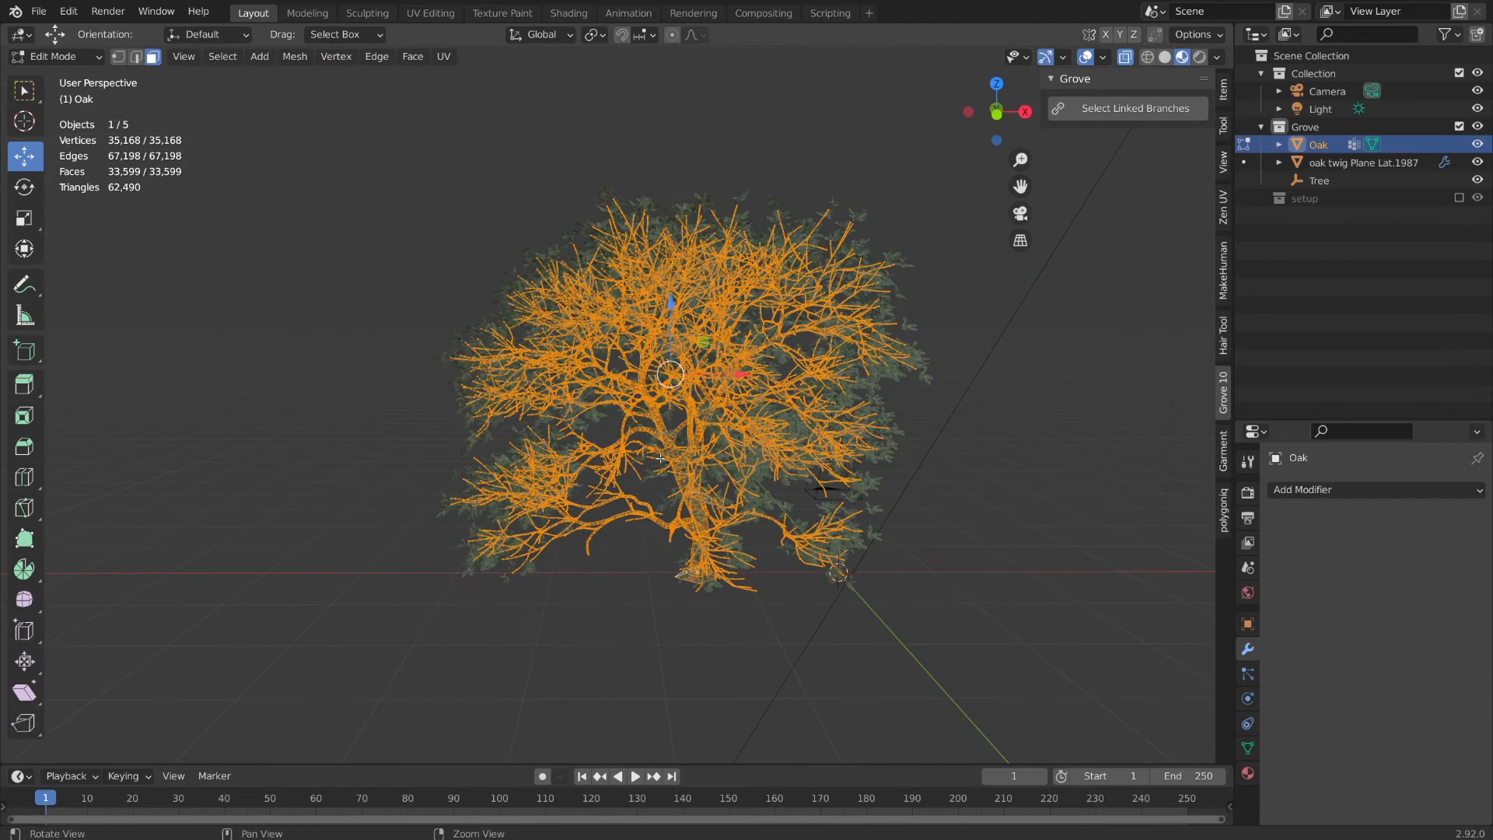
middle_click_drag(731, 537, 860, 469)
left_click(70, 59)
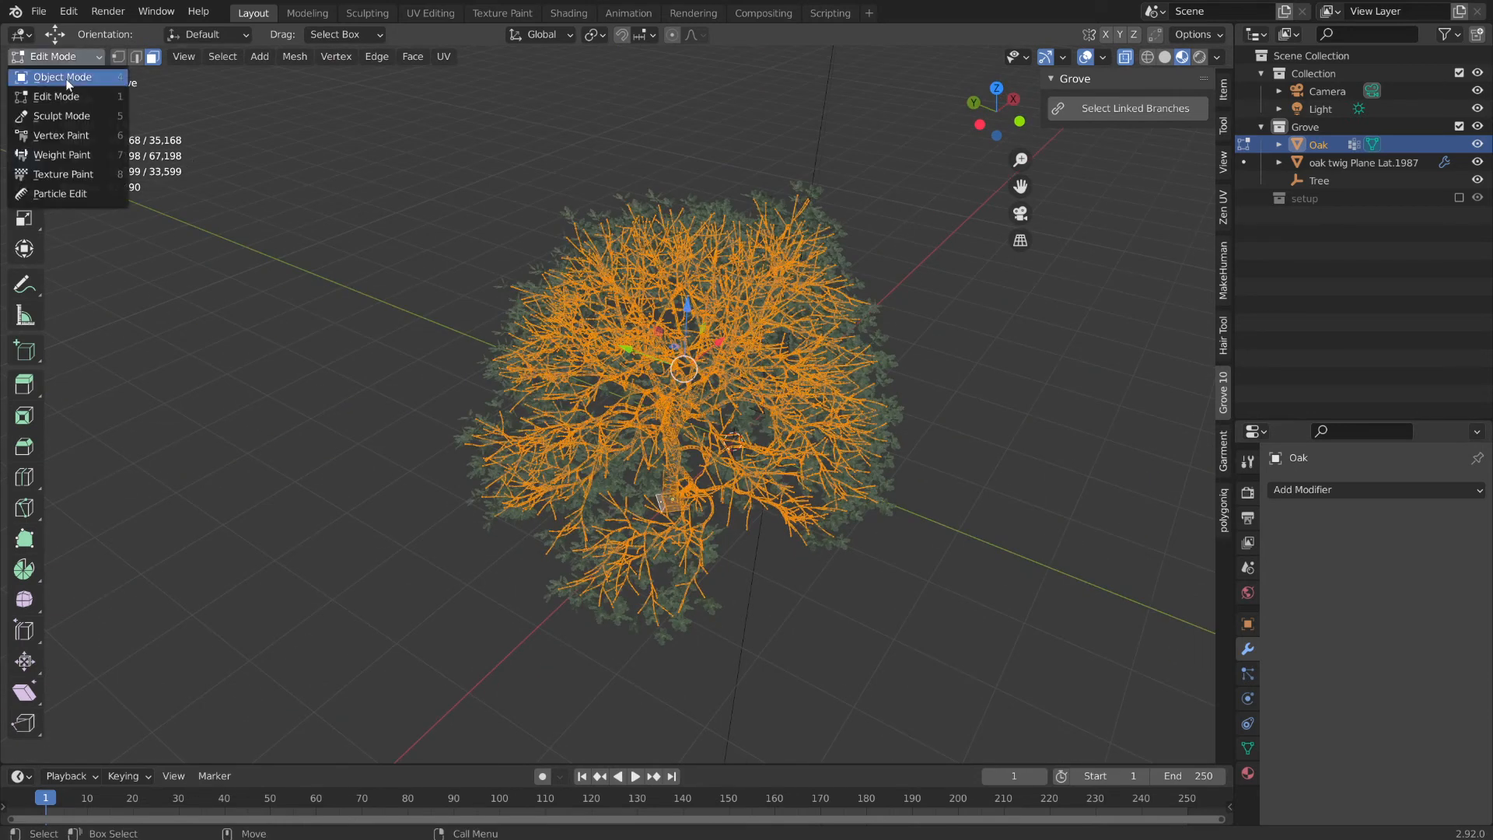
left_click(54, 73)
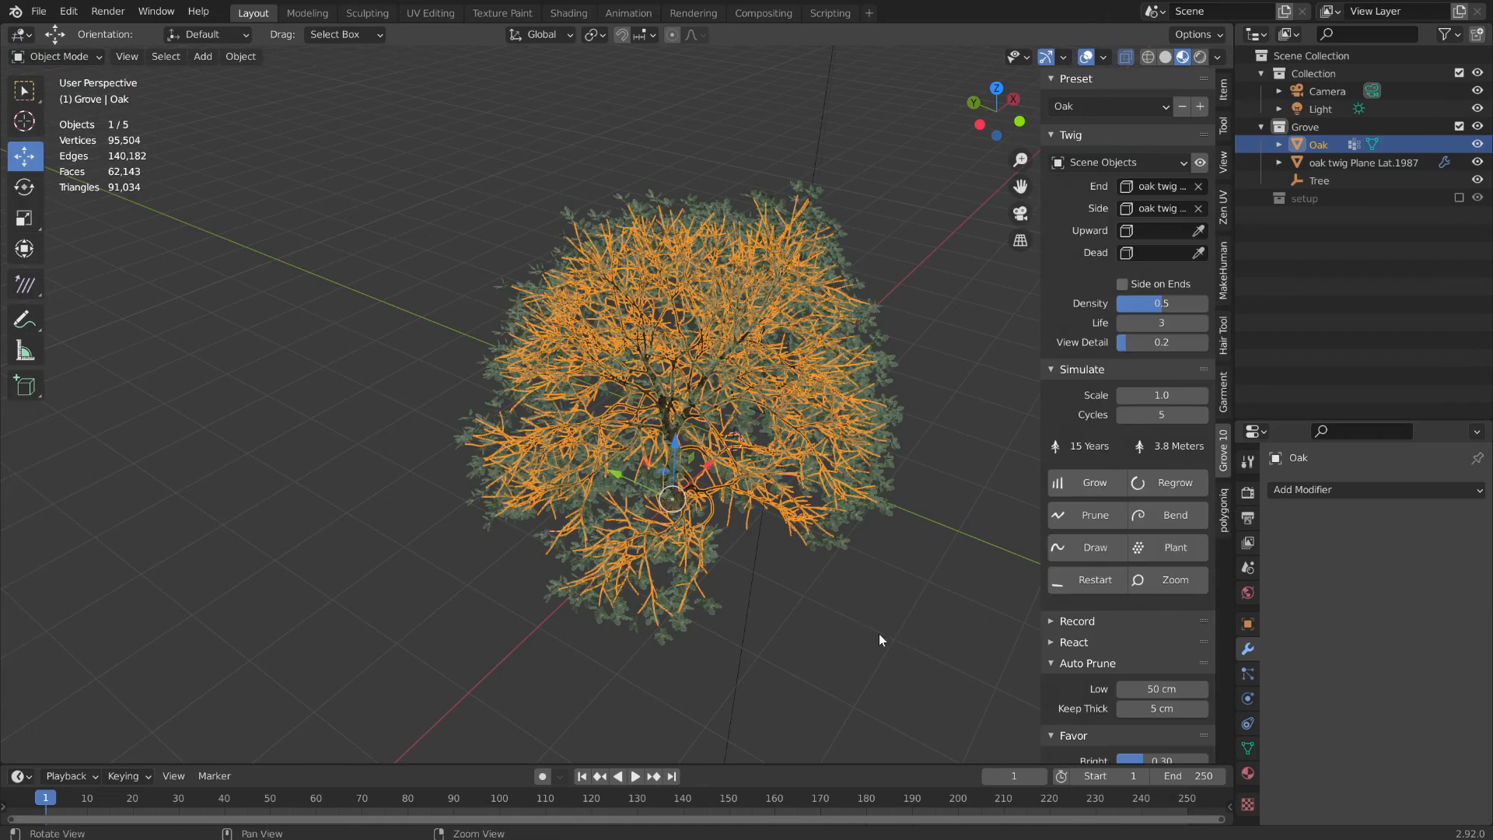
- Look over the oak once more and open the recent scene file containing the juniper and cedar card trees
middle_click_drag(879, 639, 786, 515)
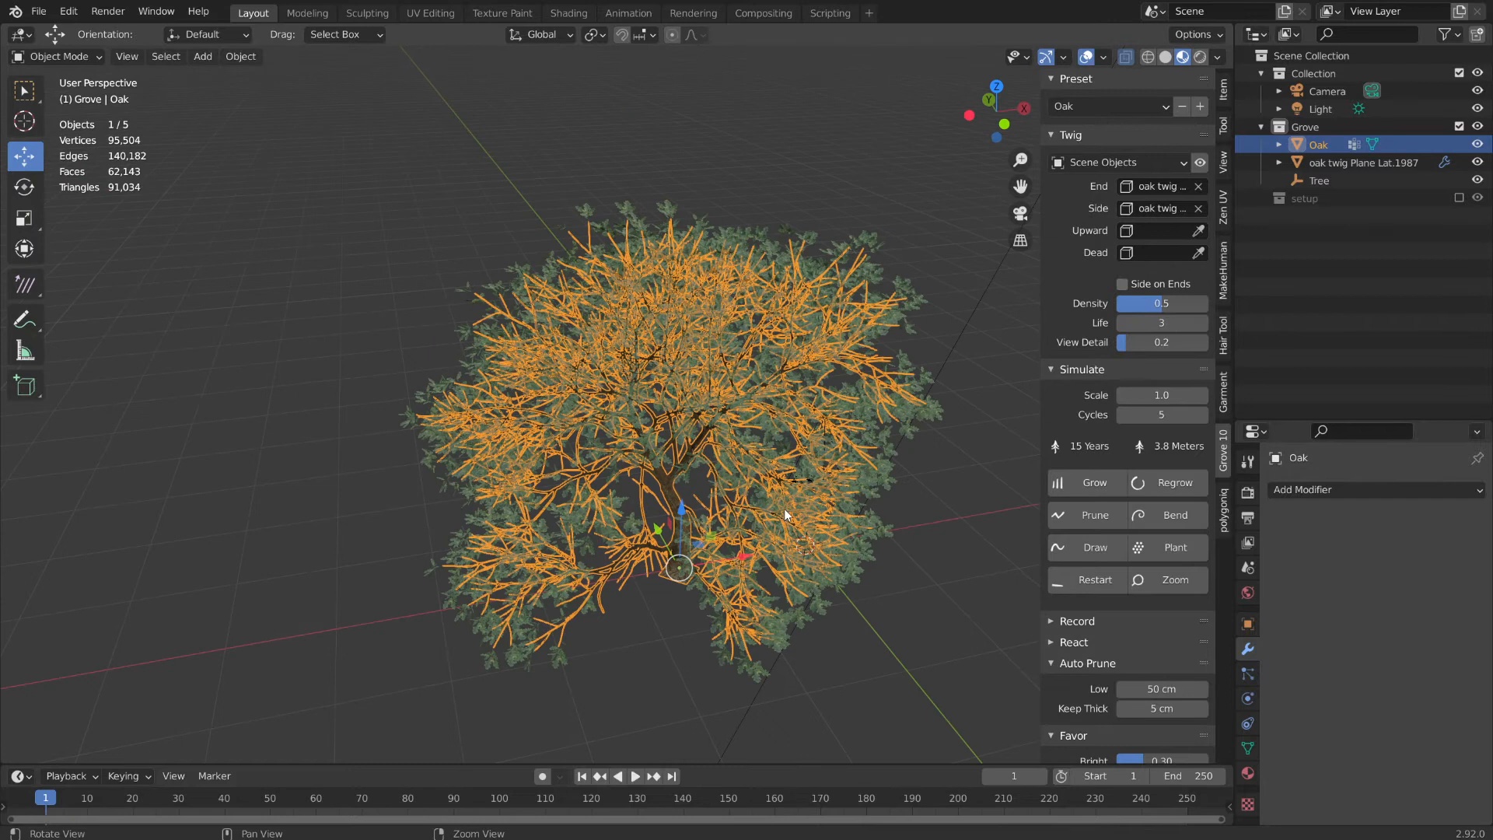
middle_click_drag(419, 493, 467, 531)
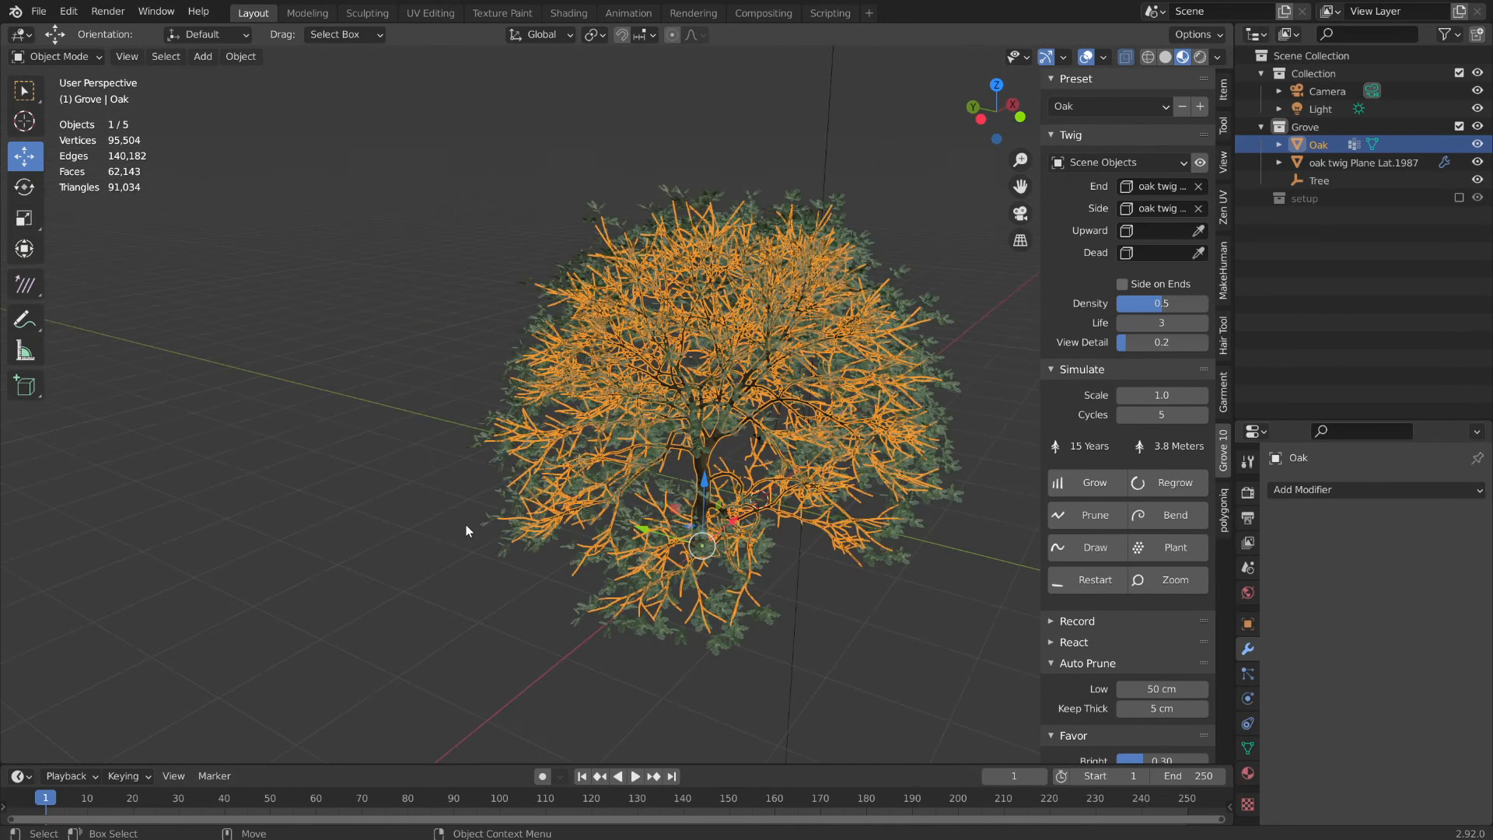
middle_click_drag(988, 590, 893, 502, "shift")
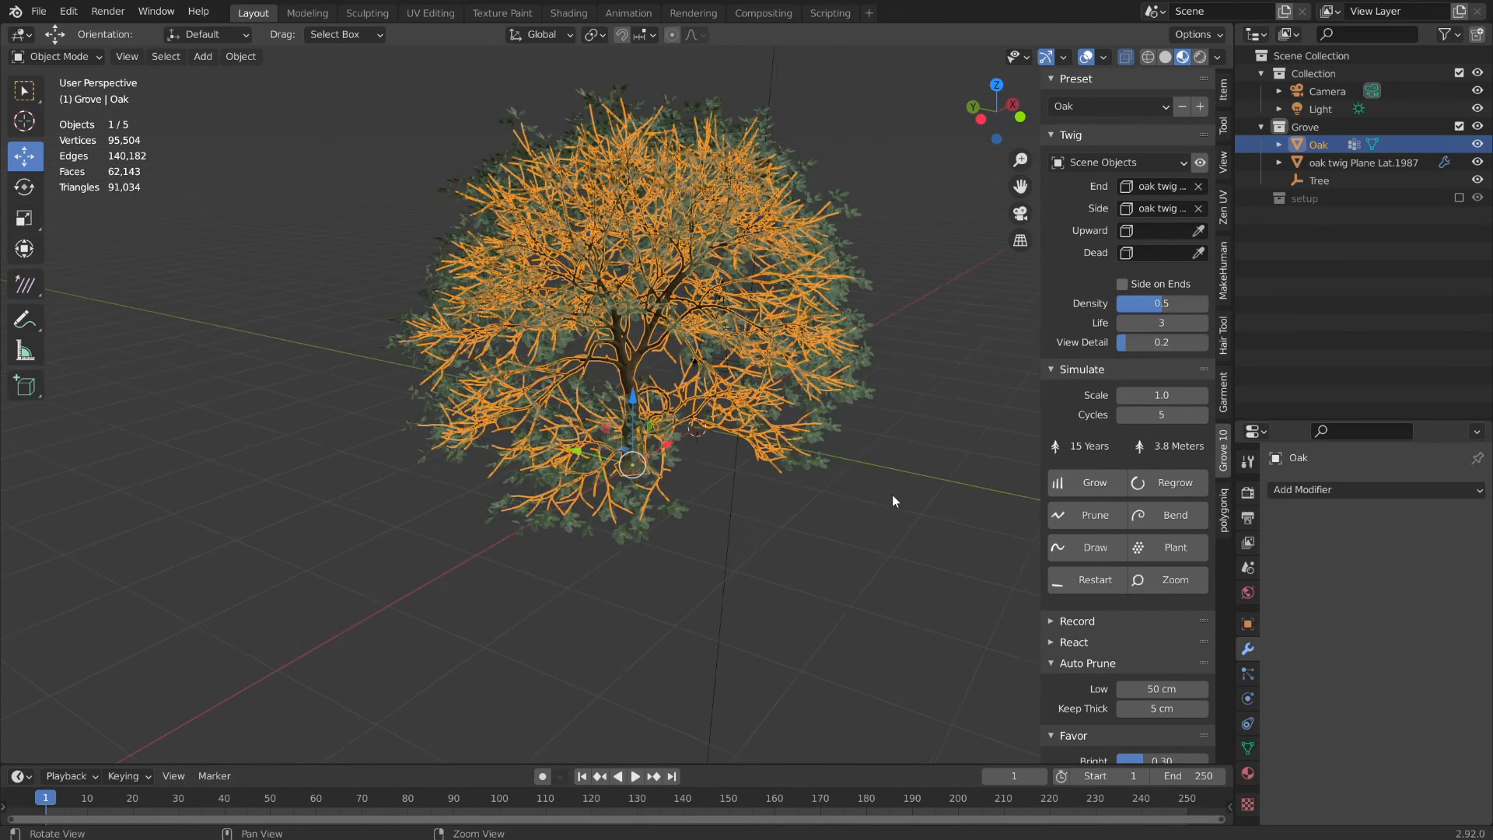
left_click(35, 15)
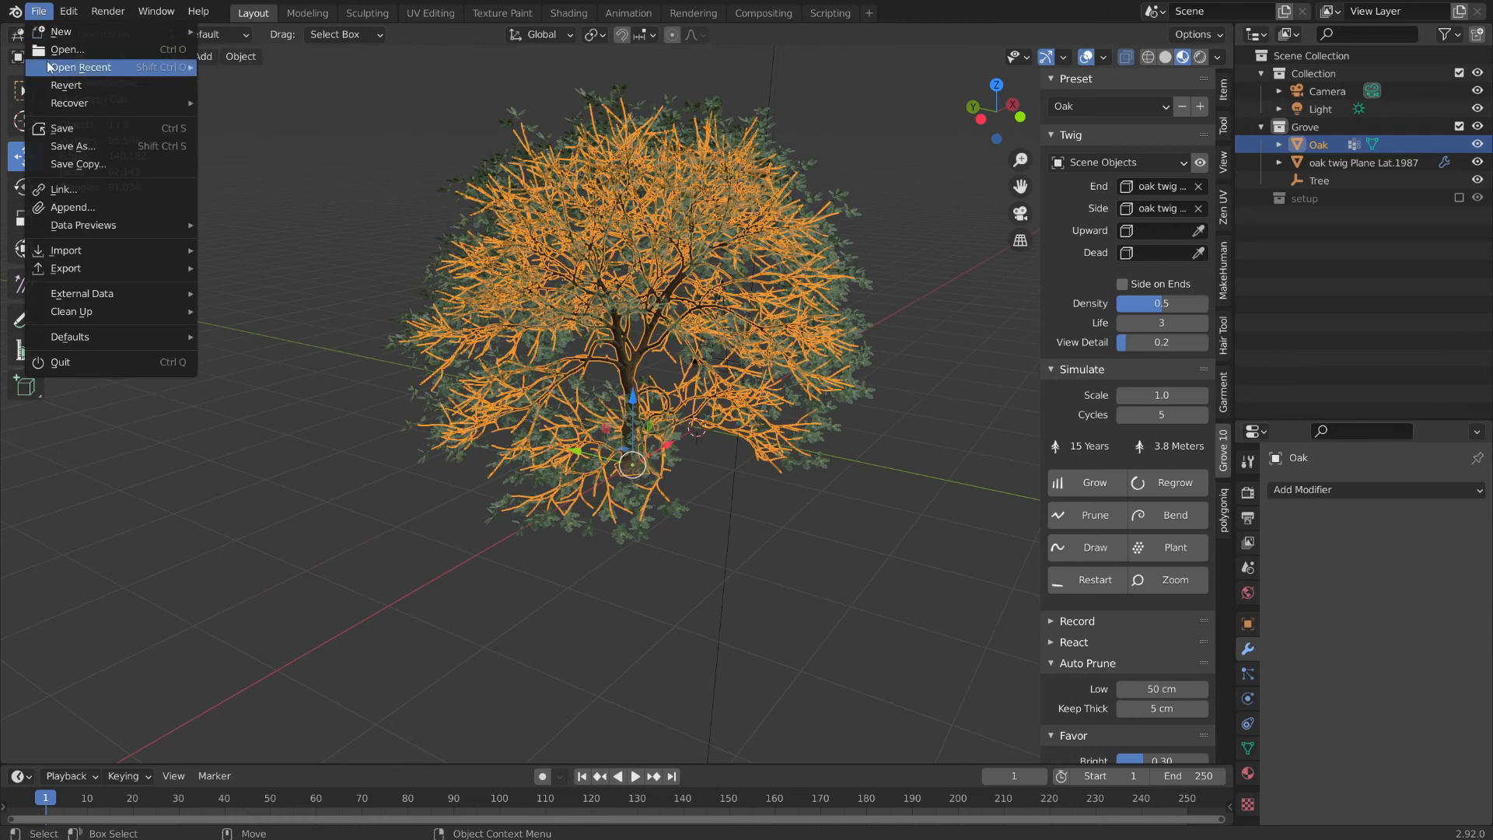
mouse_move(63, 70)
left_click(274, 85)
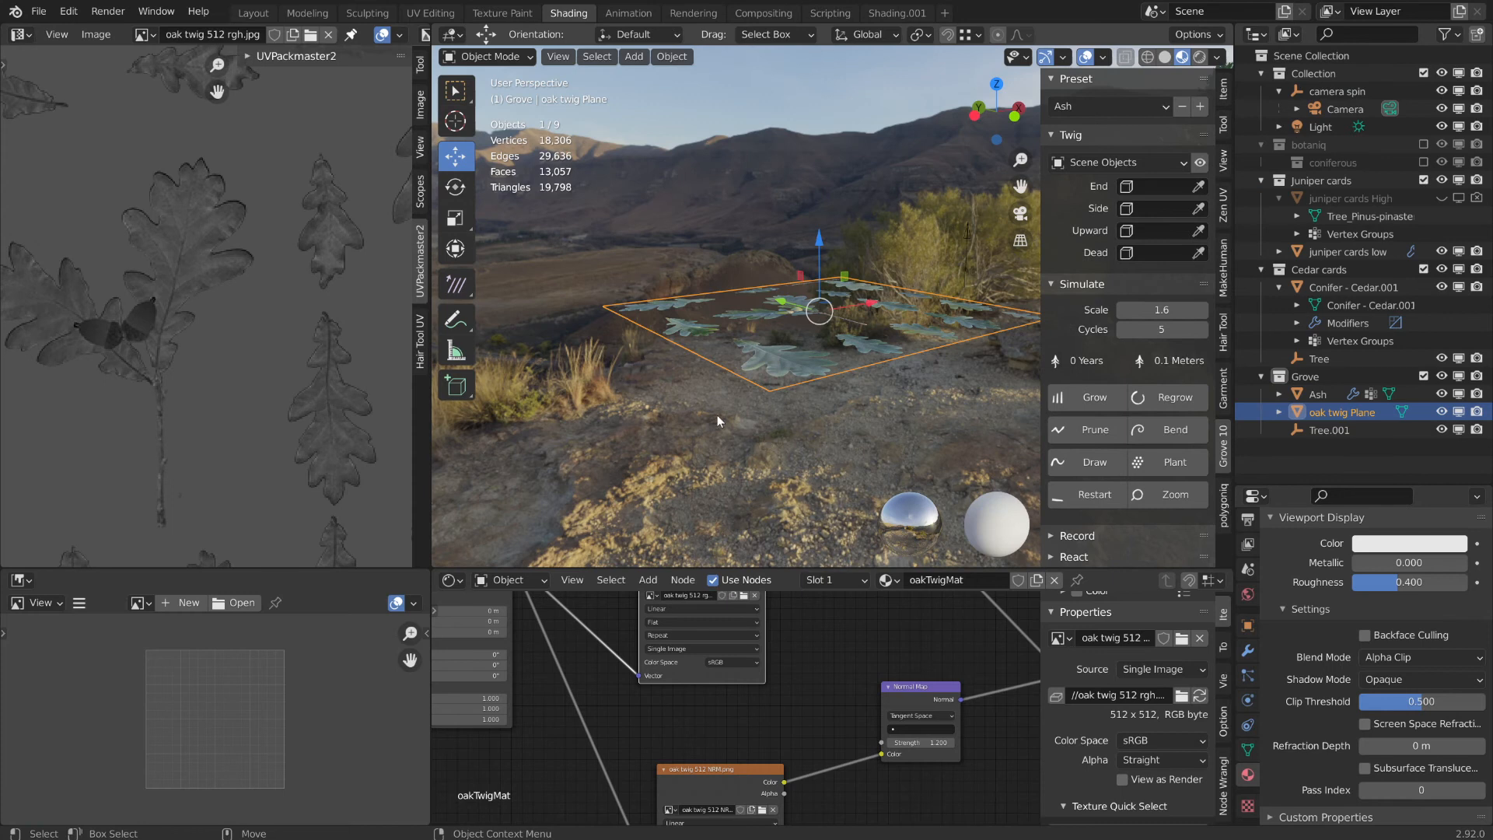
- Move the juniper cards low tree about 3.05 m along the Y axis, away from the cedar
left_click_drag(718, 414, 918, 389, "alt")
middle_click_drag(700, 374, 872, 412, "alt")
left_click_drag(817, 396, 886, 381, "alt")
middle_click_drag(778, 396, 901, 352, "alt")
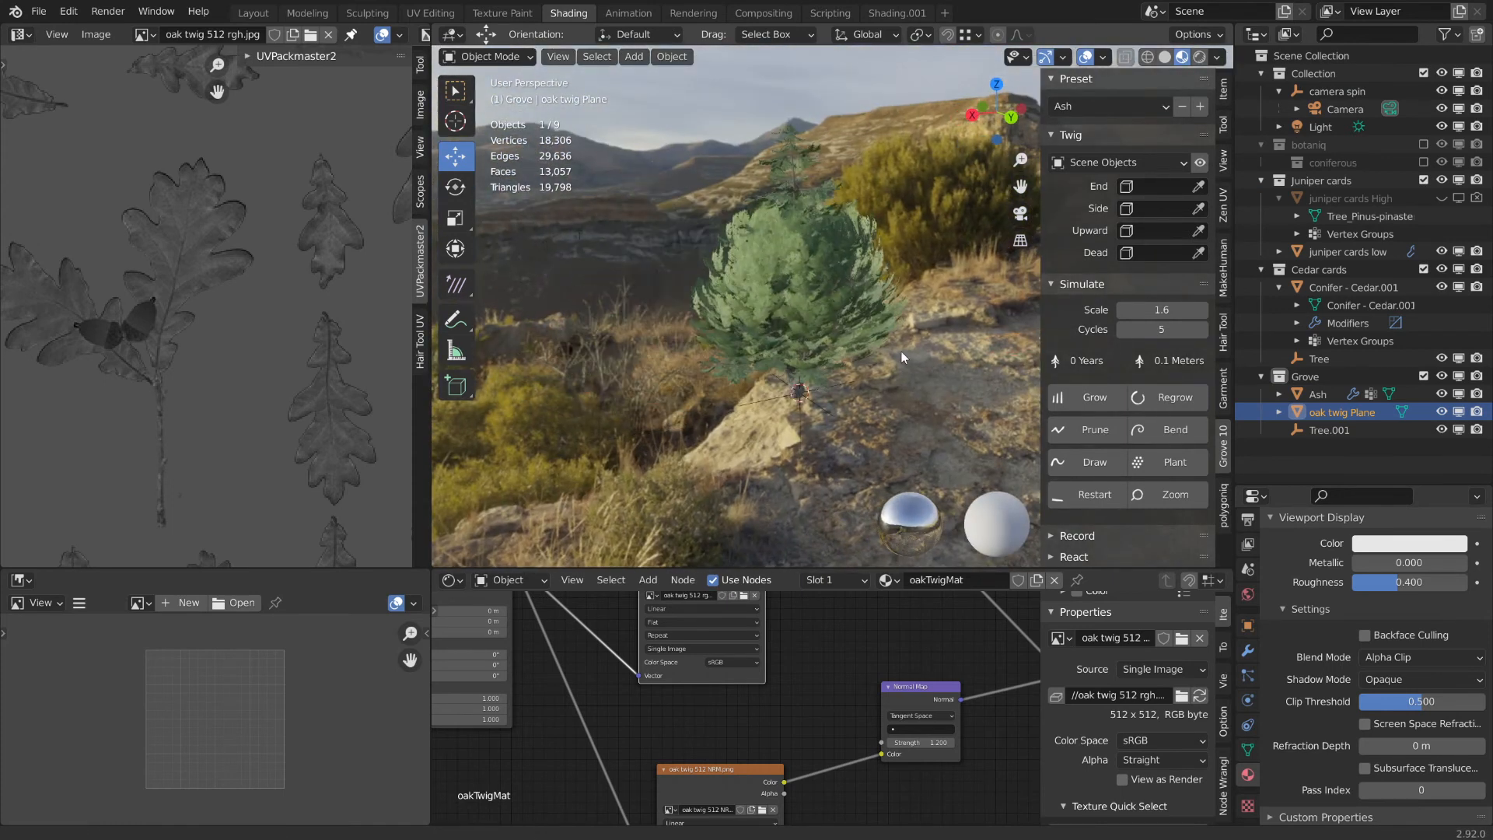
left_click_drag(901, 351, 800, 375, "alt")
scroll(800, 375, "up", 4)
left_click(872, 364)
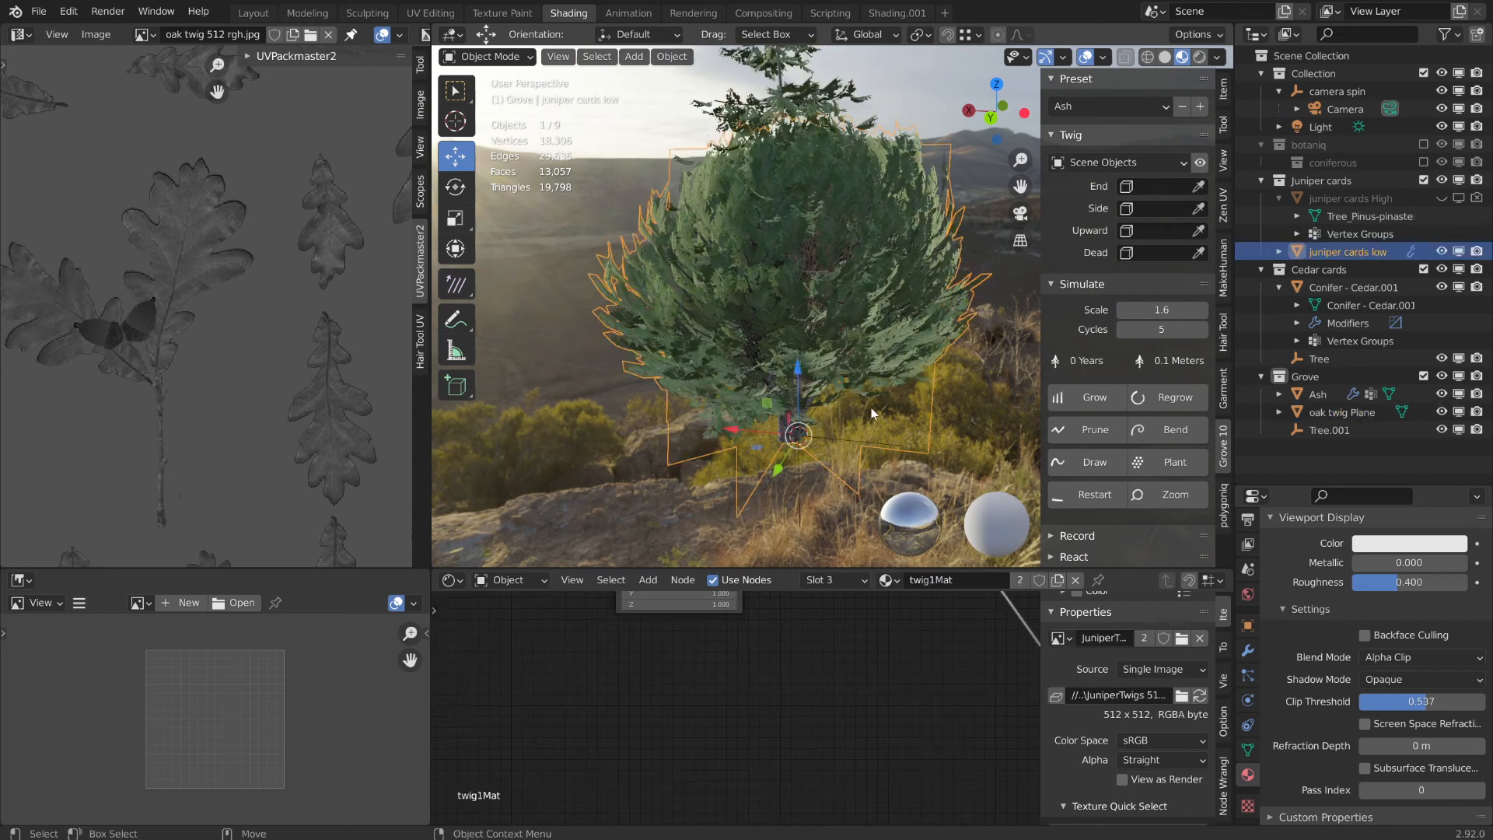
left_click_drag(831, 471, 435, 510, "alt")
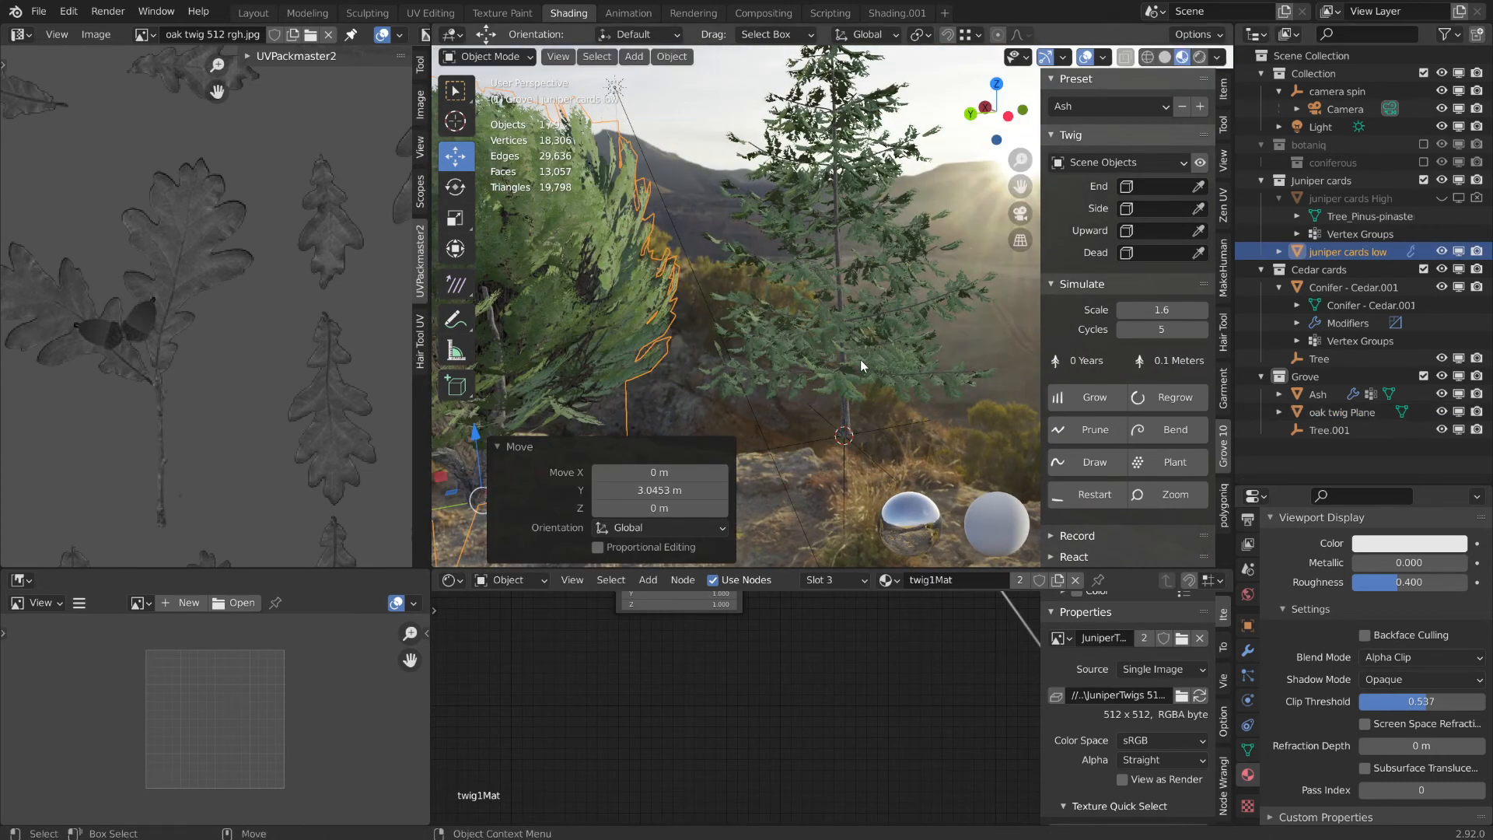
- Center the view on the juniper and shift it about another 43 cm along the Y axis
key("KP_Decimal")
left_click_drag(818, 356, 933, 374, "alt")
middle_click_drag(933, 373, 782, 341)
left_click_drag(706, 350, 731, 376)
scroll(824, 343, "up", 4)
middle_click_drag(731, 376, 781, 314, "alt")
scroll(854, 374, "up", 3)
scroll(807, 378, "down", 6)
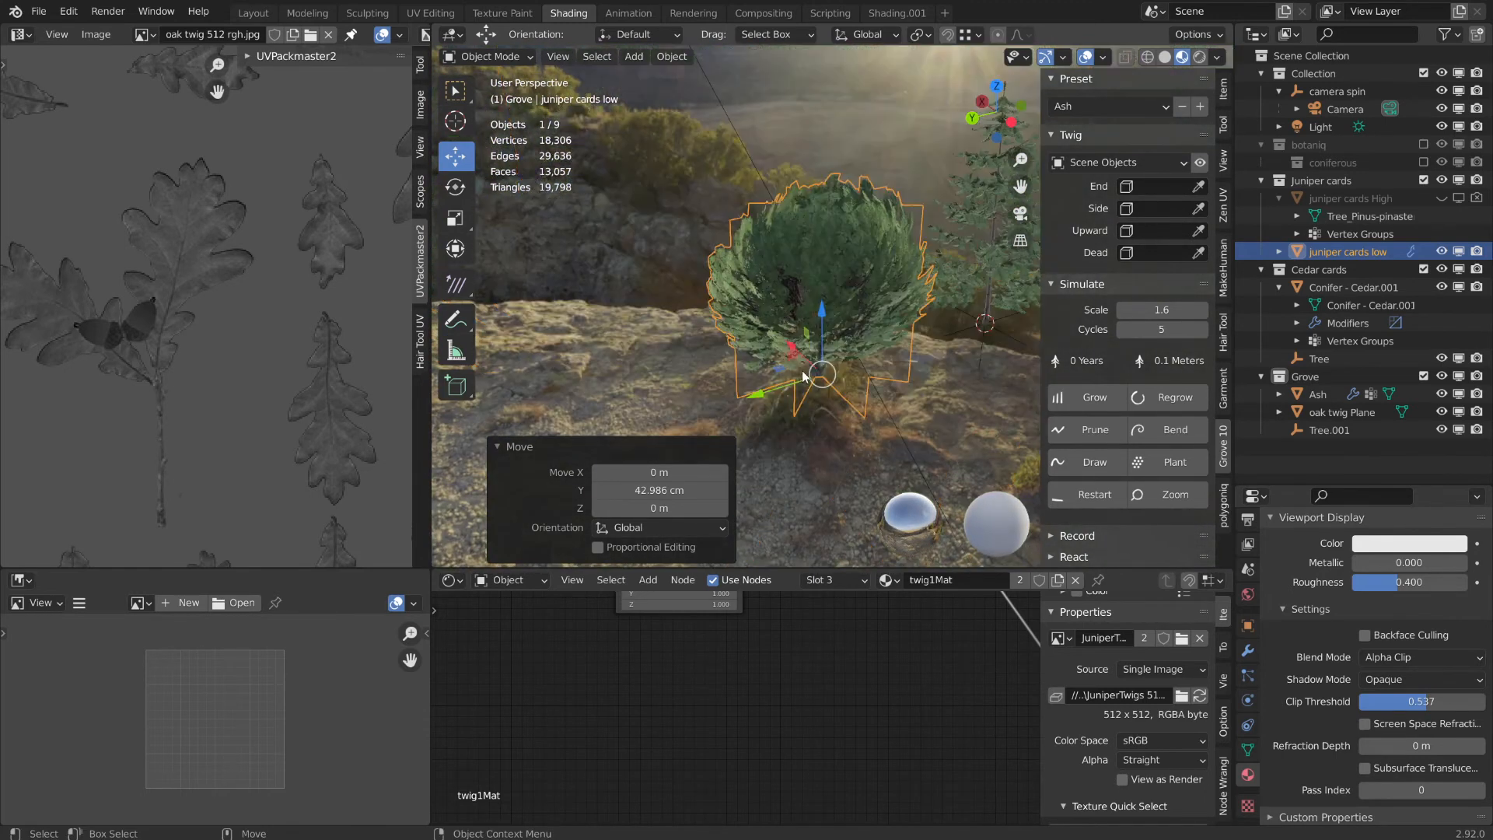
- Deselect the juniper and compare it with the cedar standing beside it from several sides
left_click_drag(807, 378, 877, 343, "alt")
mouse_move(877, 343)
middle_mouse_down("alt")
mouse_move(838, 349)
mouse_move(884, 400)
mouse_move(876, 482)
mouse_move(899, 341)
middle_mouse_up("alt")
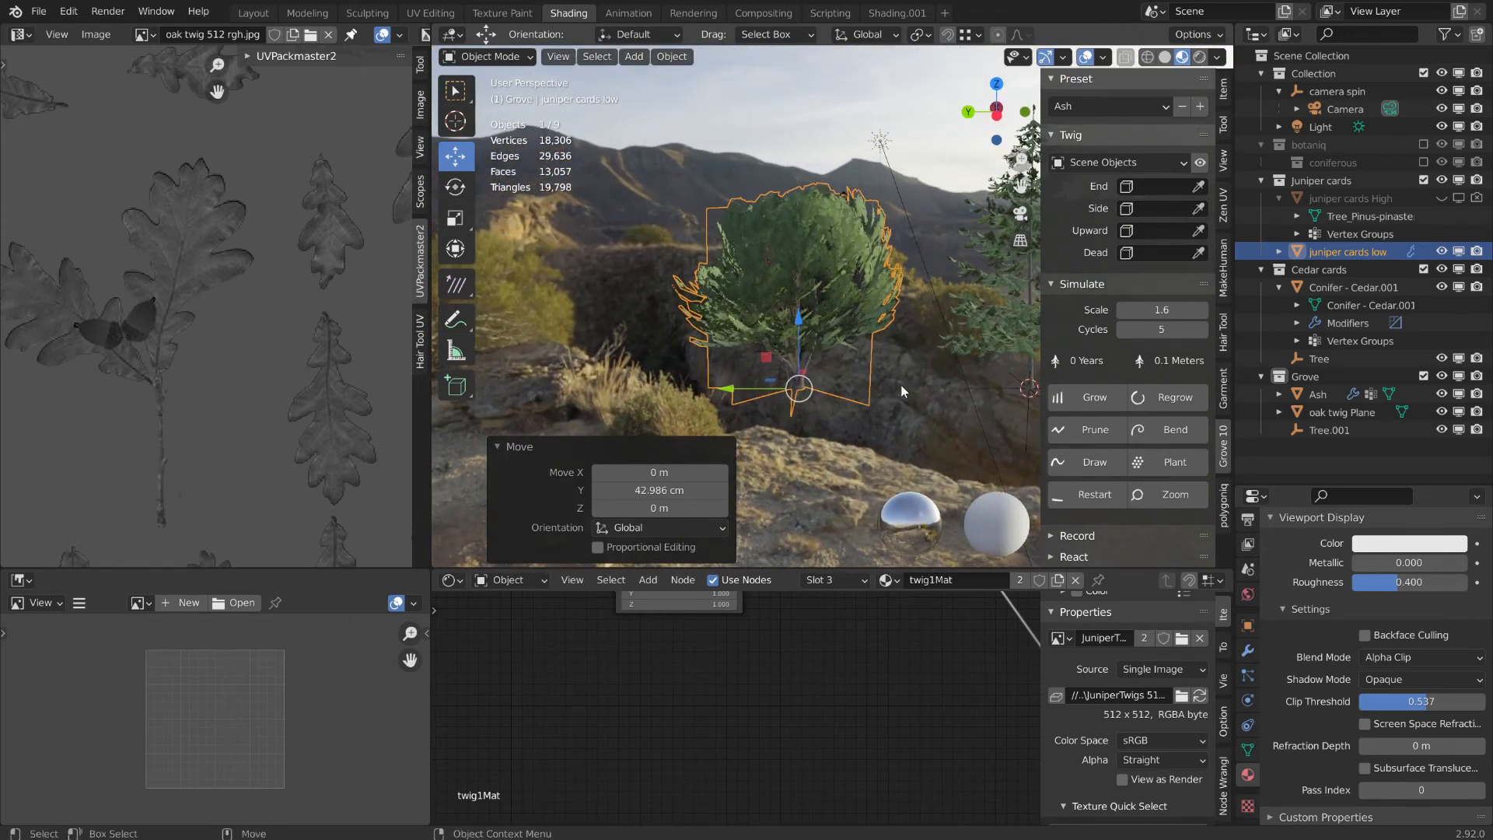
left_click(775, 398)
middle_click_drag(774, 399, 1093, 386)
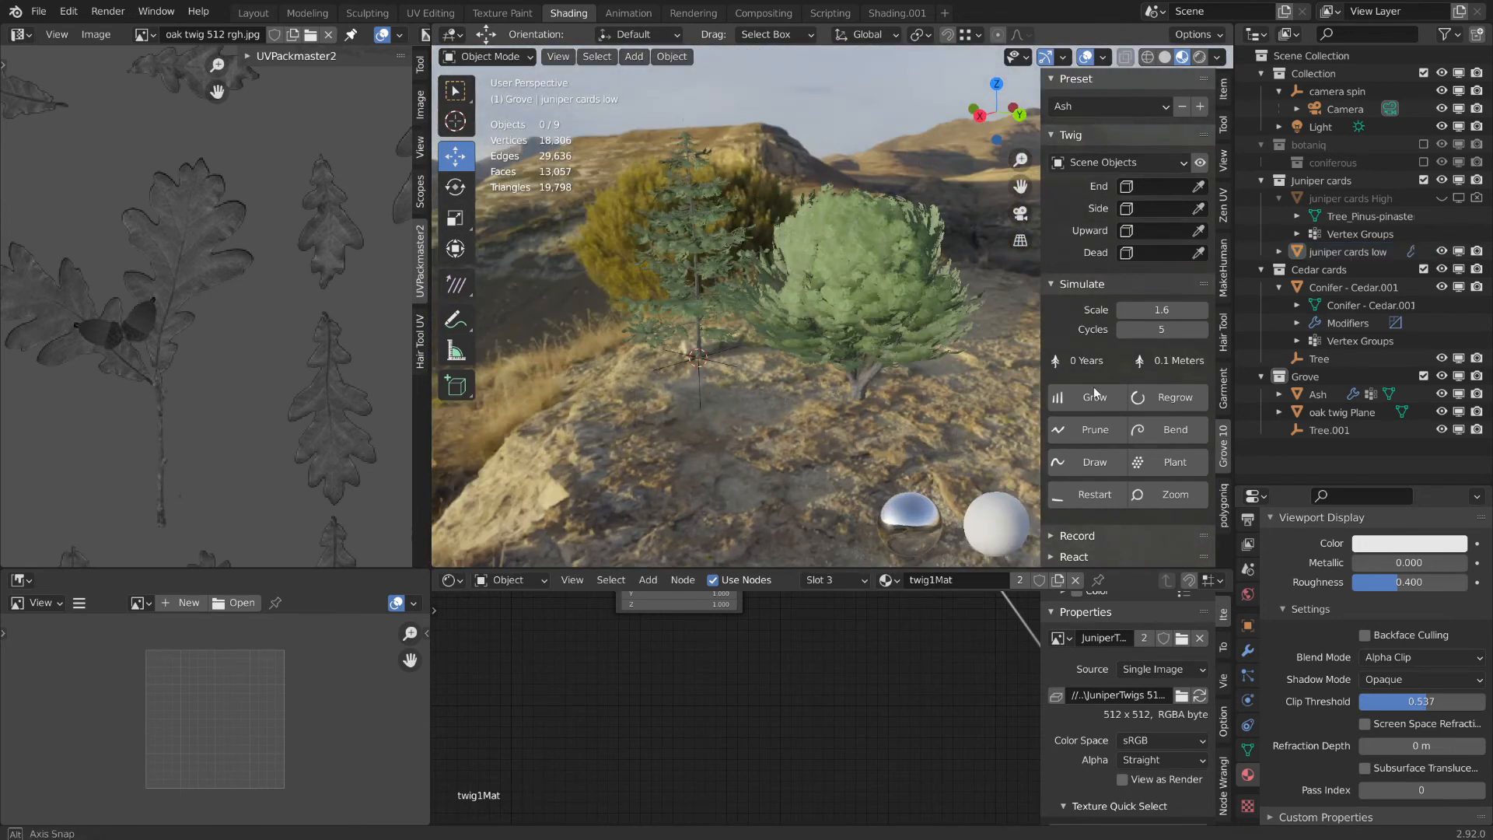
middle_click_drag(788, 253, 885, 271)
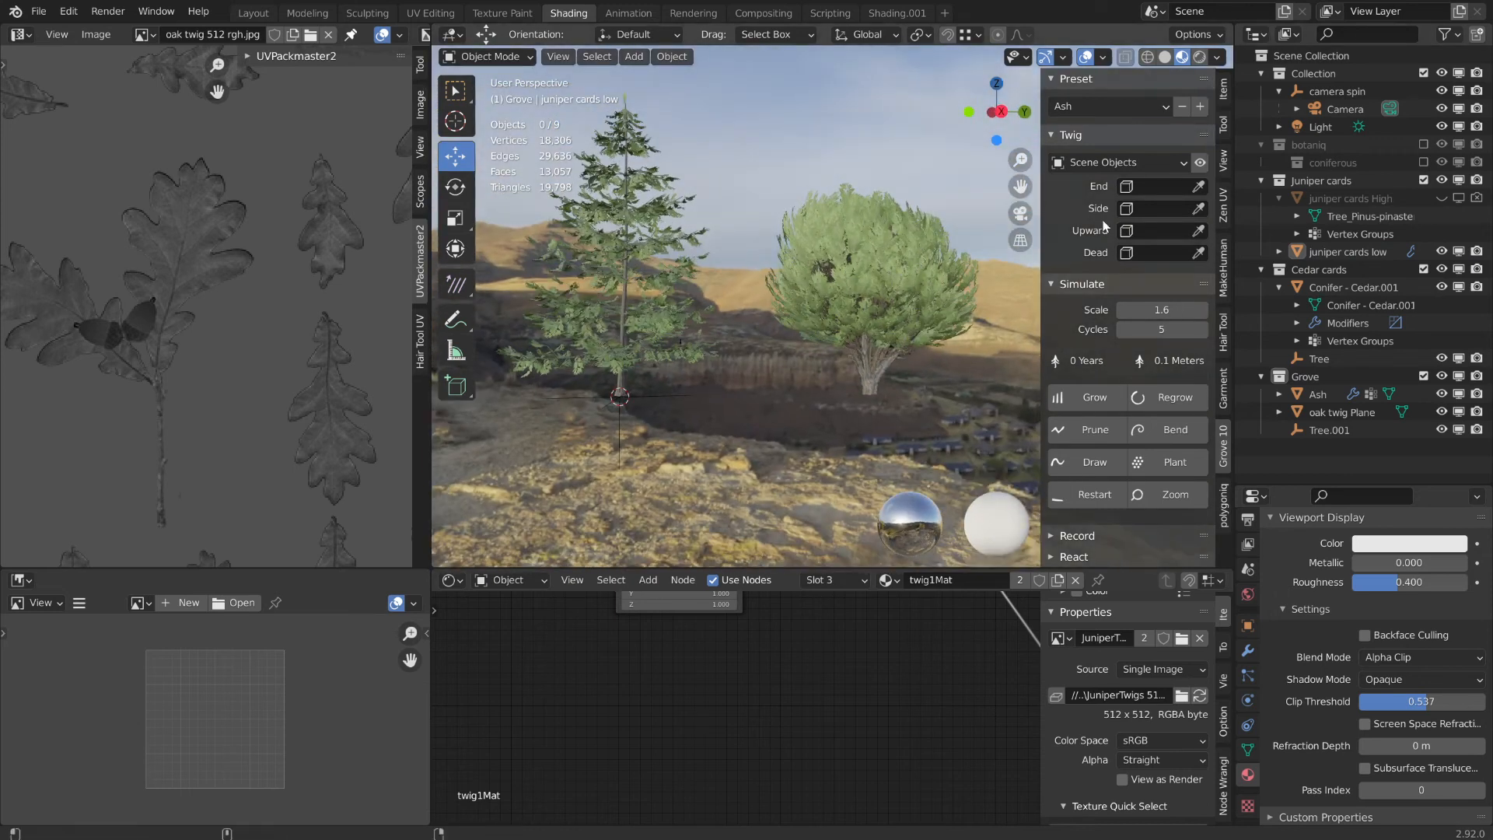
scroll(635, 410, "up", 8)
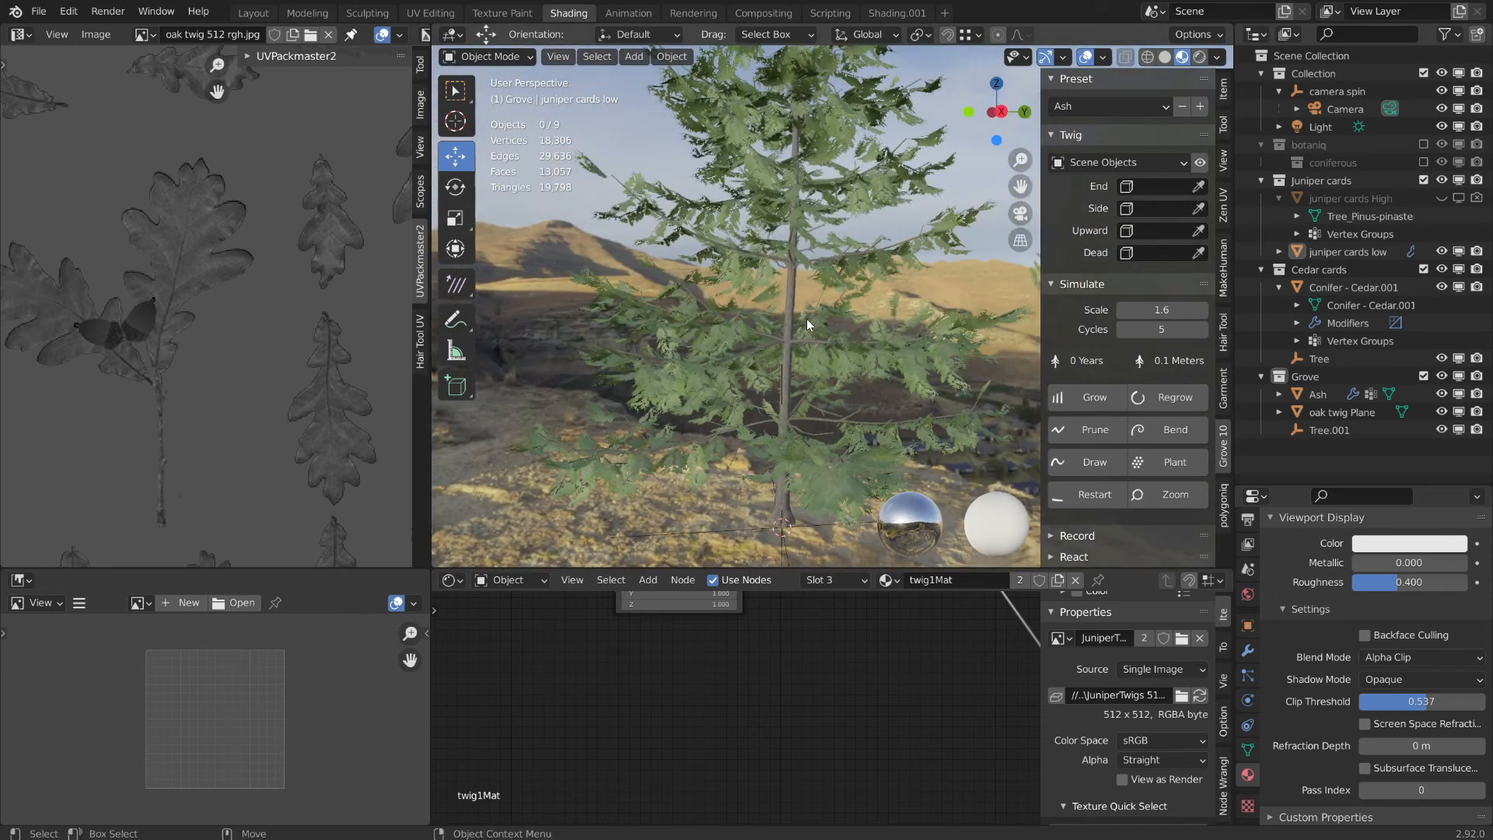
- Select the cedar and examine its twig cards close up and the whole tree from a distance
left_click(829, 474)
scroll(974, 386, "down", 8)
middle_click_drag(974, 386, 847, 333)
scroll(850, 335, "up", 4)
left_click_drag(832, 339, 793, 371, "alt")
scroll(793, 371, "up", 3)
middle_click_drag(768, 387, 817, 456, "alt")
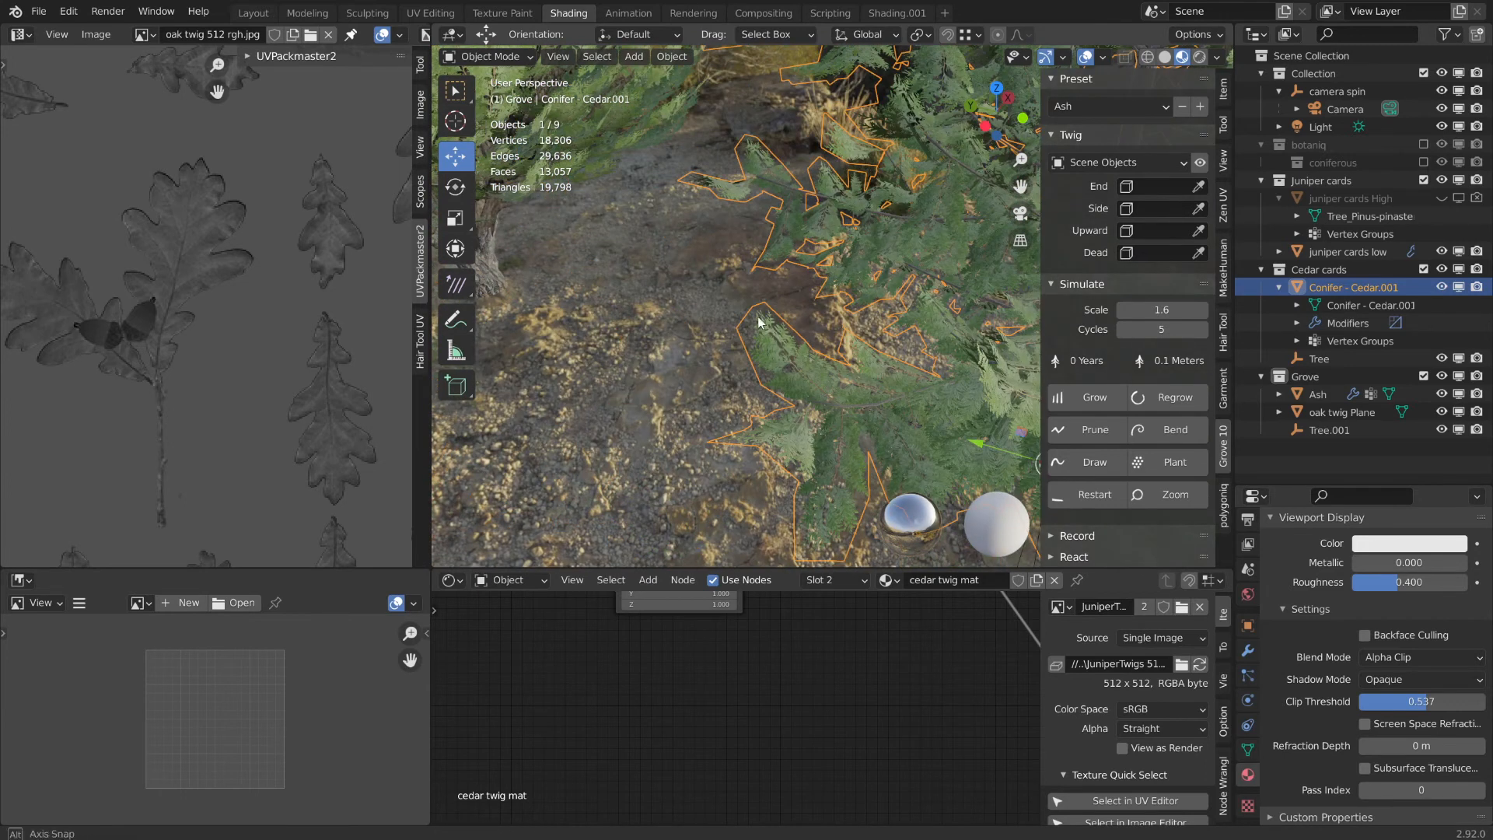
left_click_drag(817, 456, 811, 409, "alt")
scroll(811, 410, "up", 2)
scroll(812, 410, "up", 2)
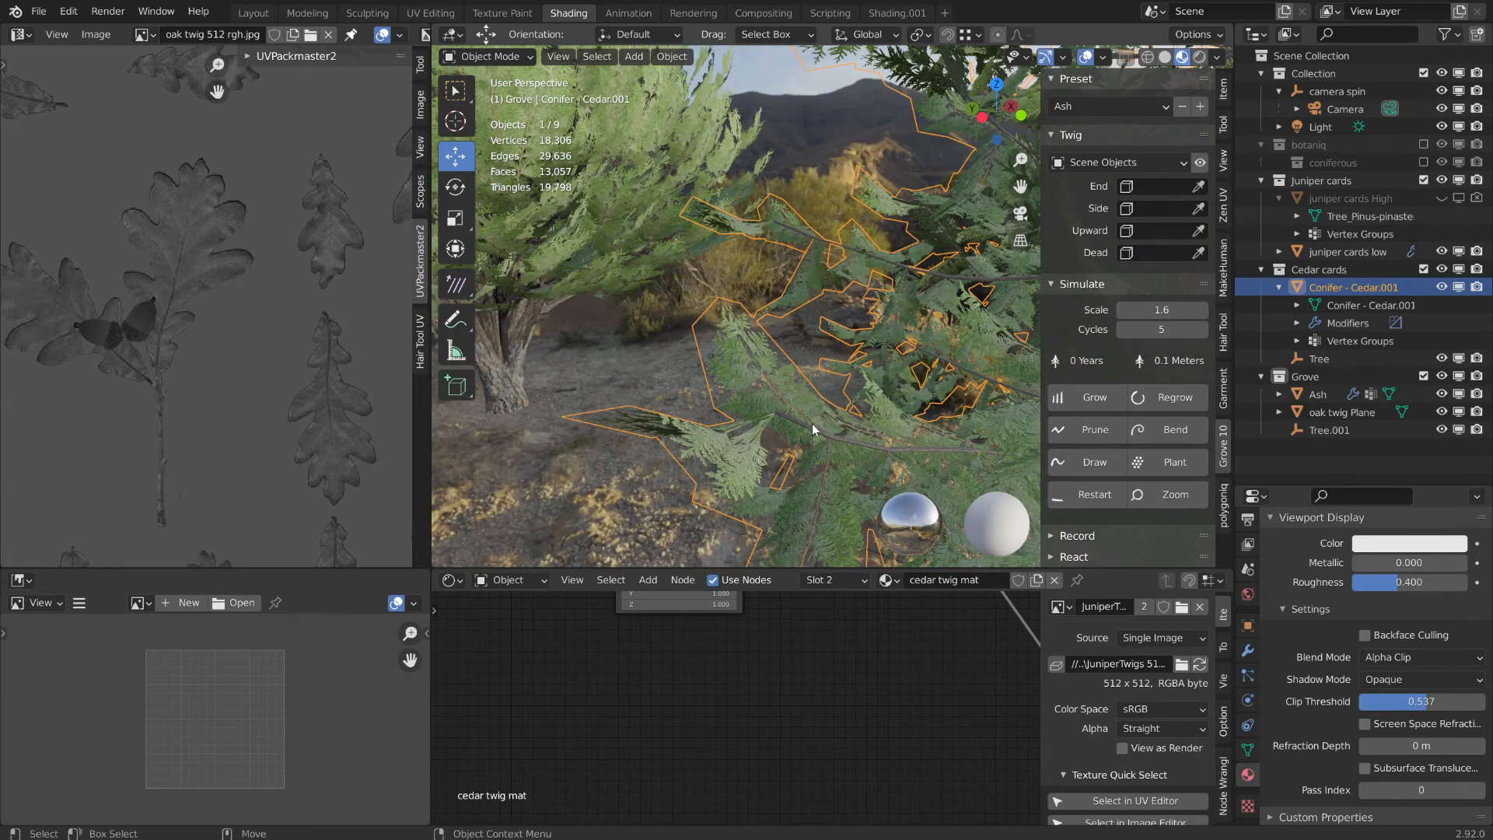
middle_click_drag(814, 428, 914, 339)
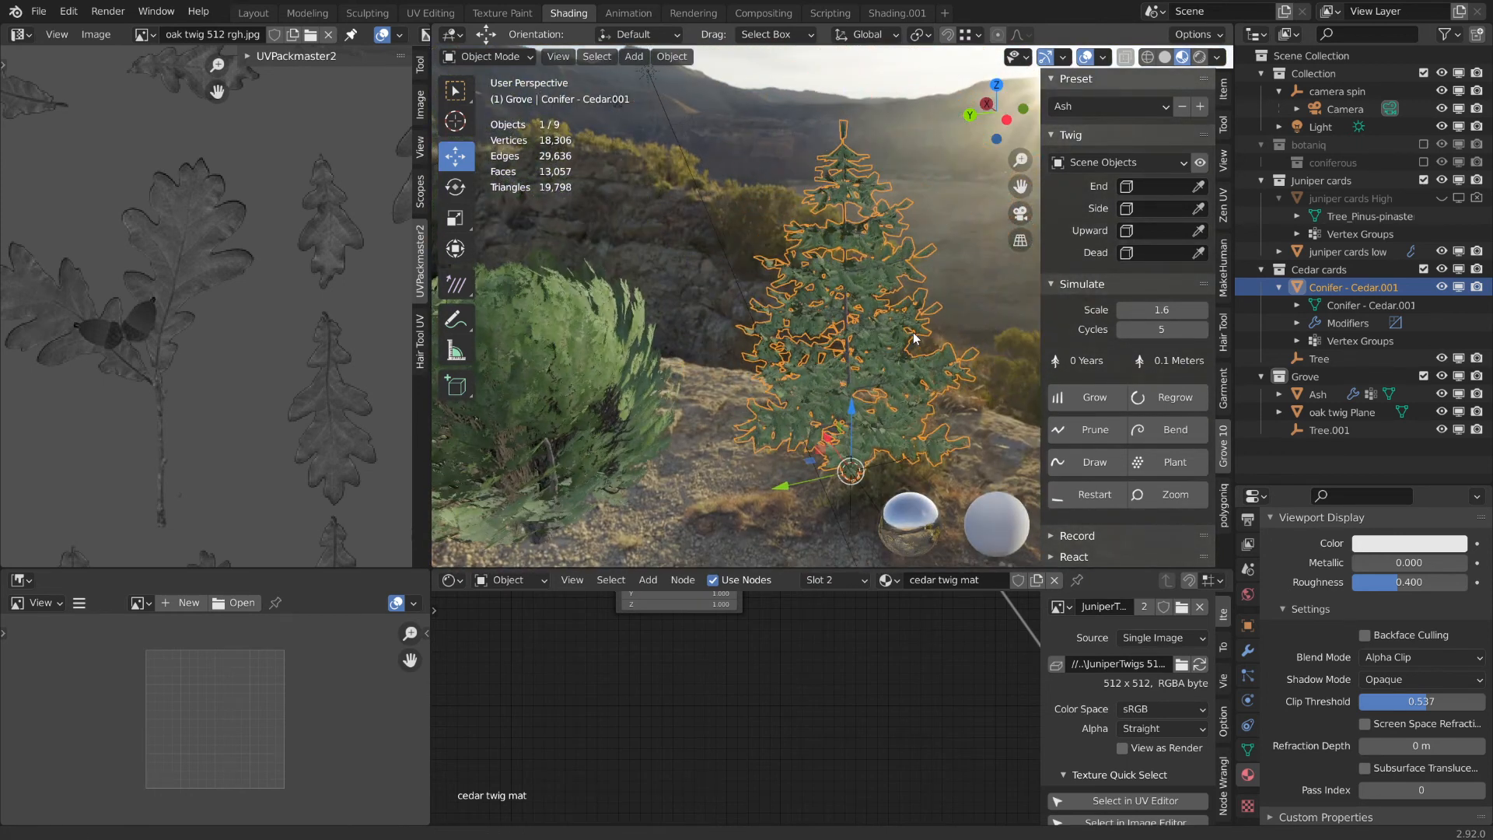
- Open the cedar in Edit Mode and box-select its entire trunk and branch mesh with face selection and X-ray
left_click(487, 57)
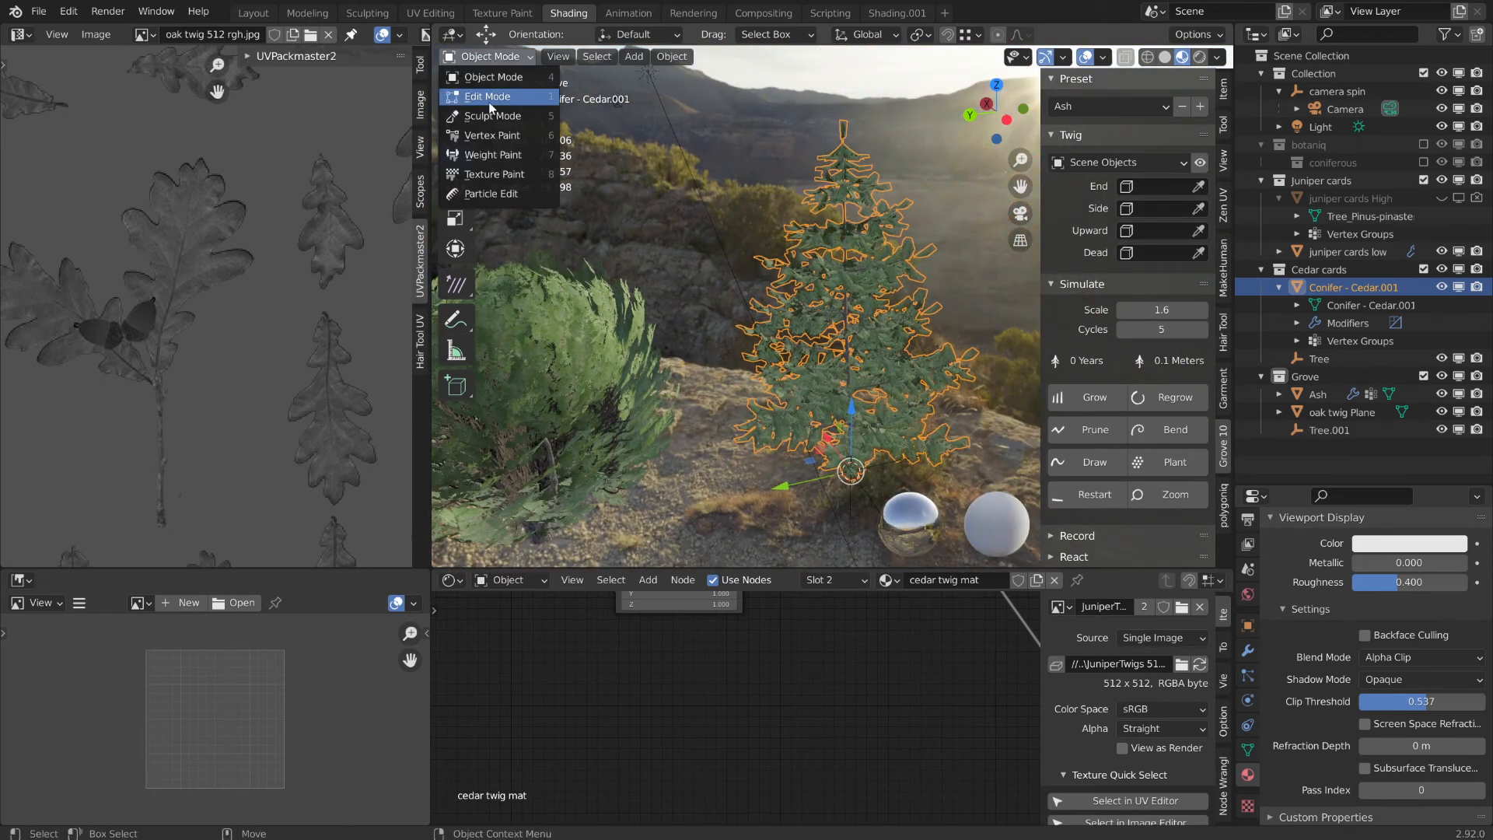
left_click(488, 100)
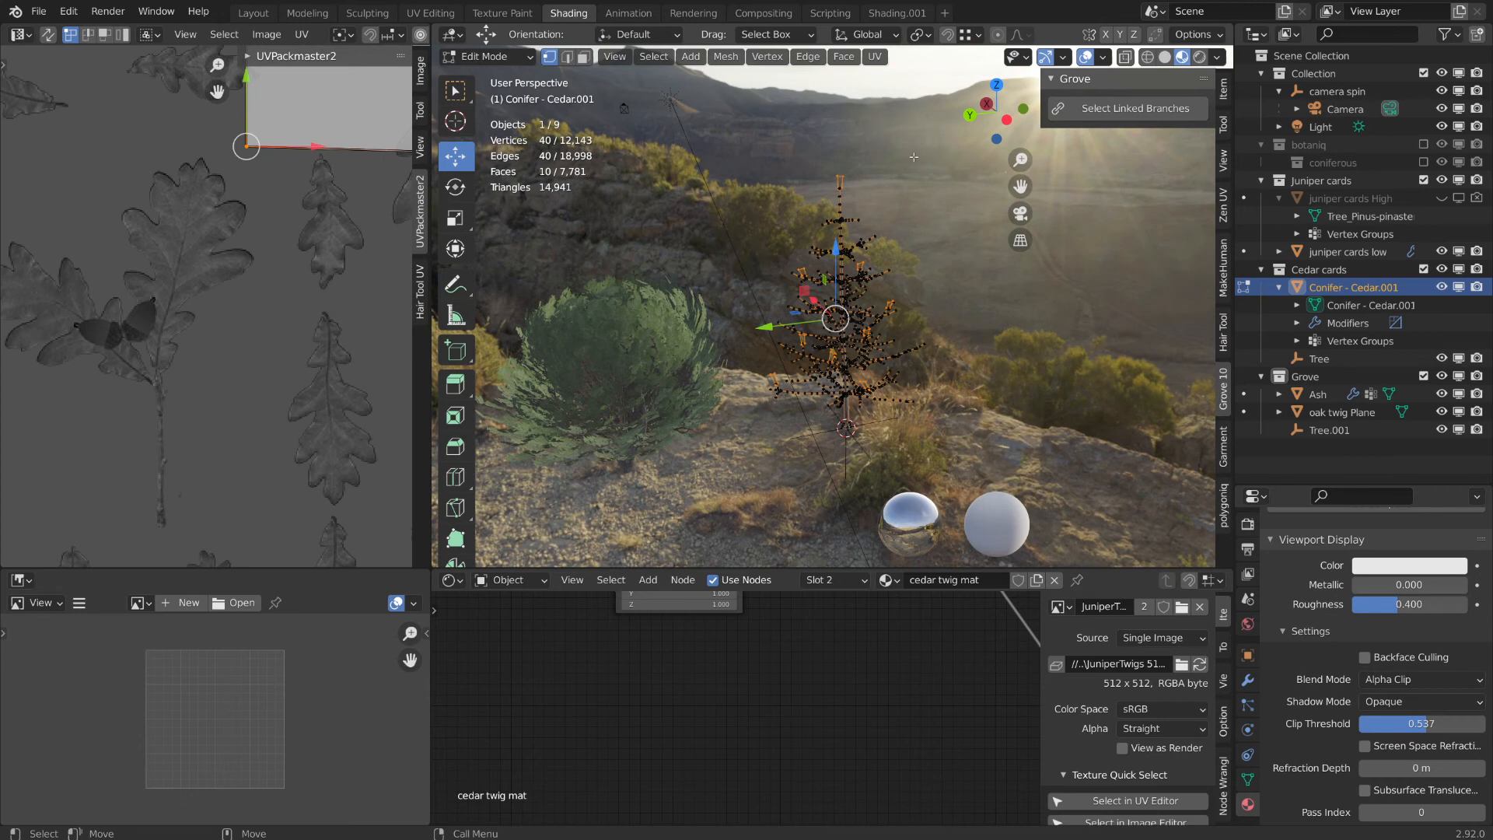
left_click_drag(925, 128, 772, 484)
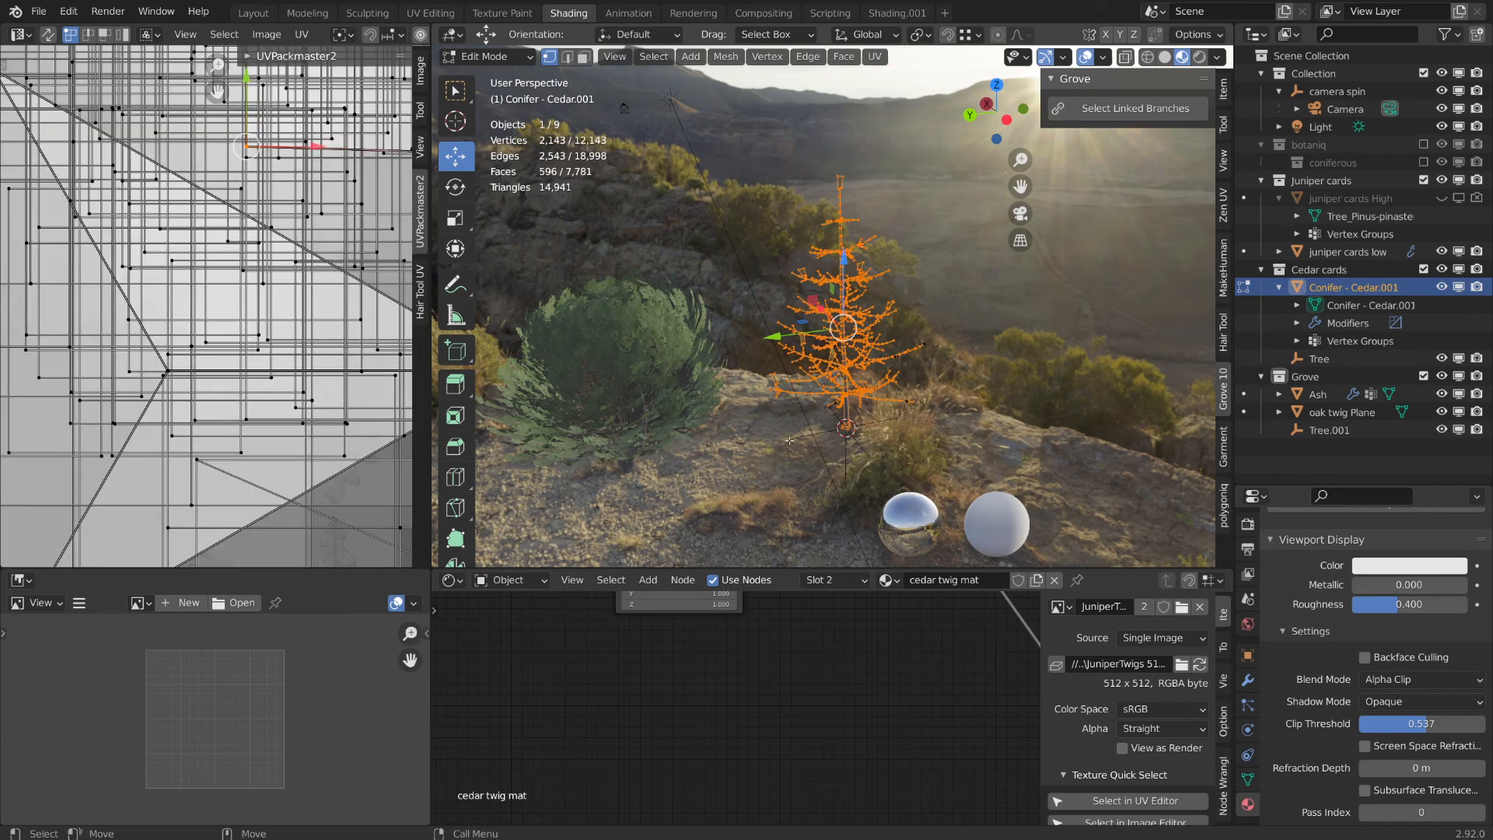
left_click(584, 57)
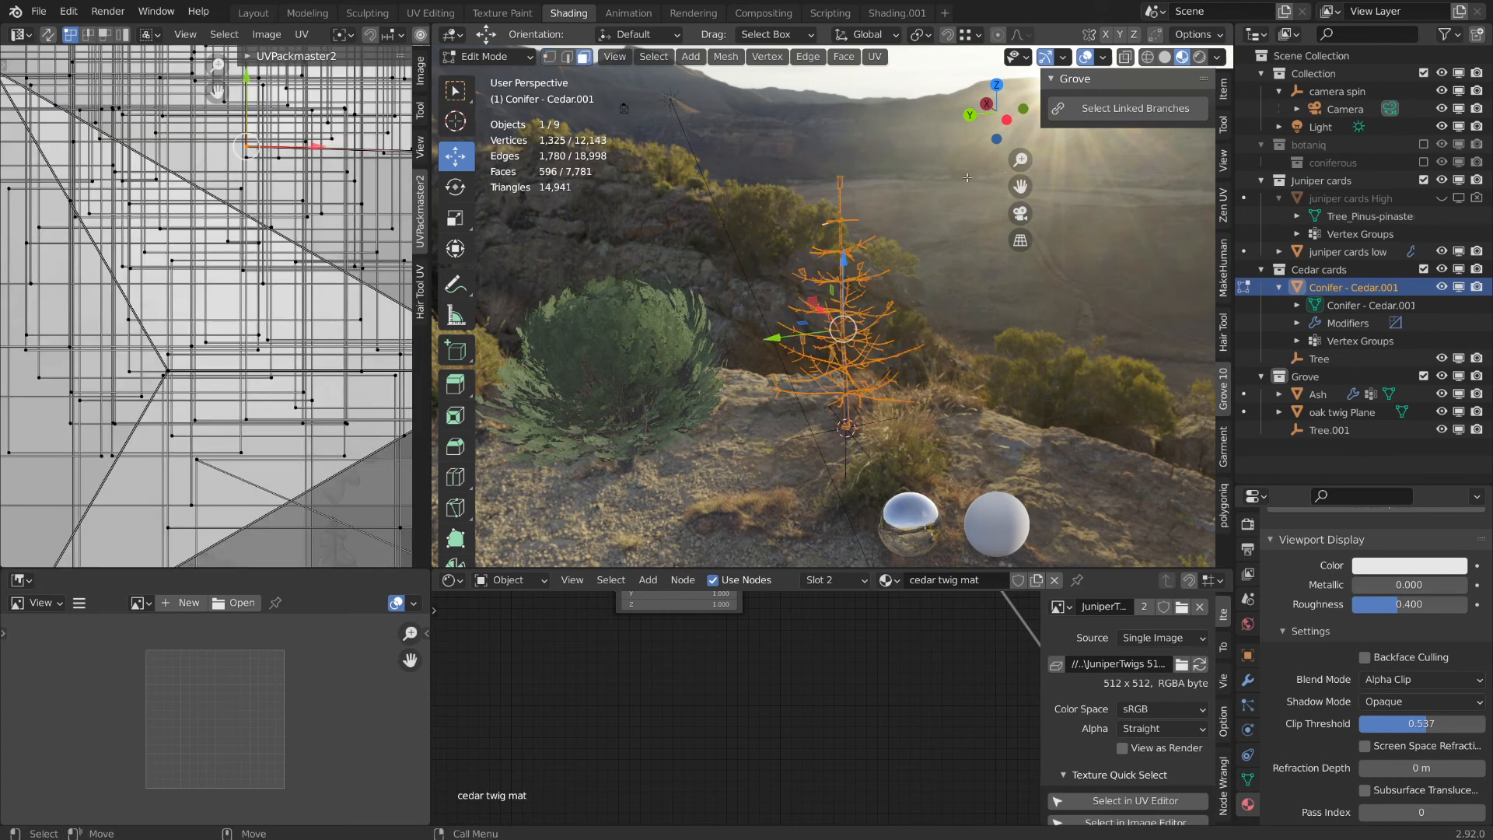
left_click_drag(934, 140, 754, 483)
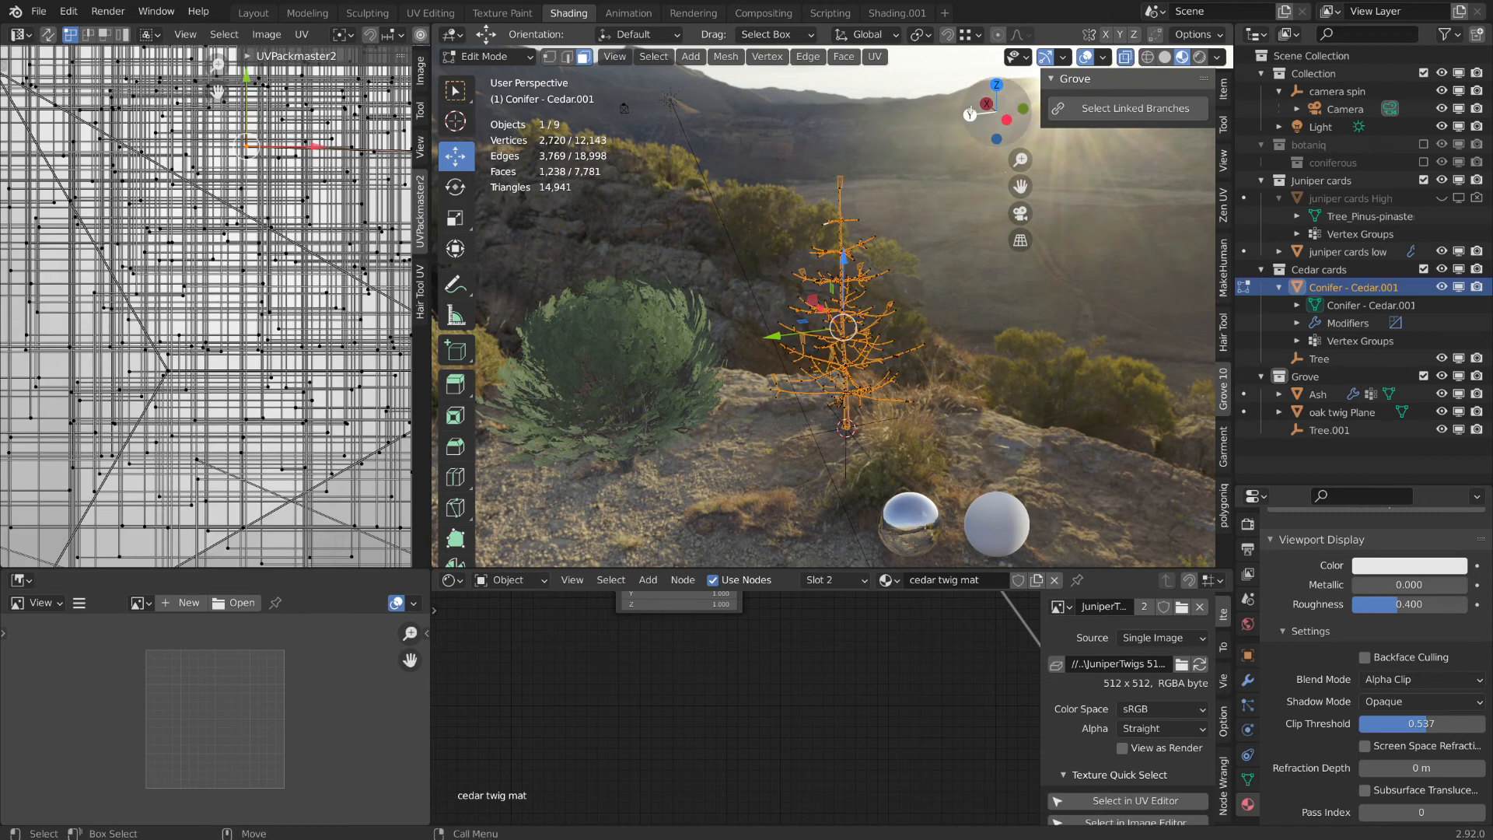
middle_click_drag(624, 108, 897, 96)
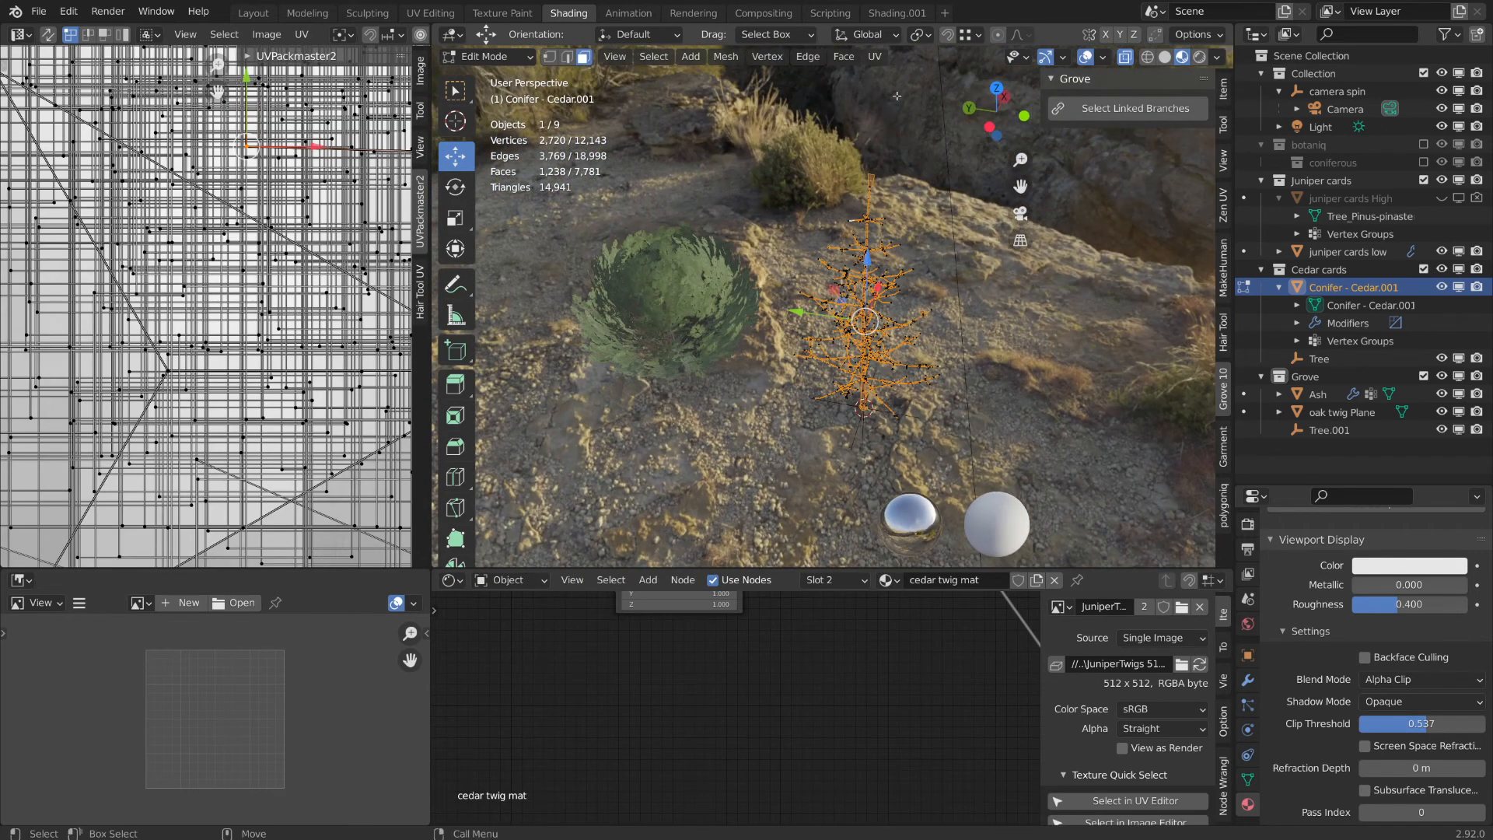
left_click_drag(948, 168, 781, 439)
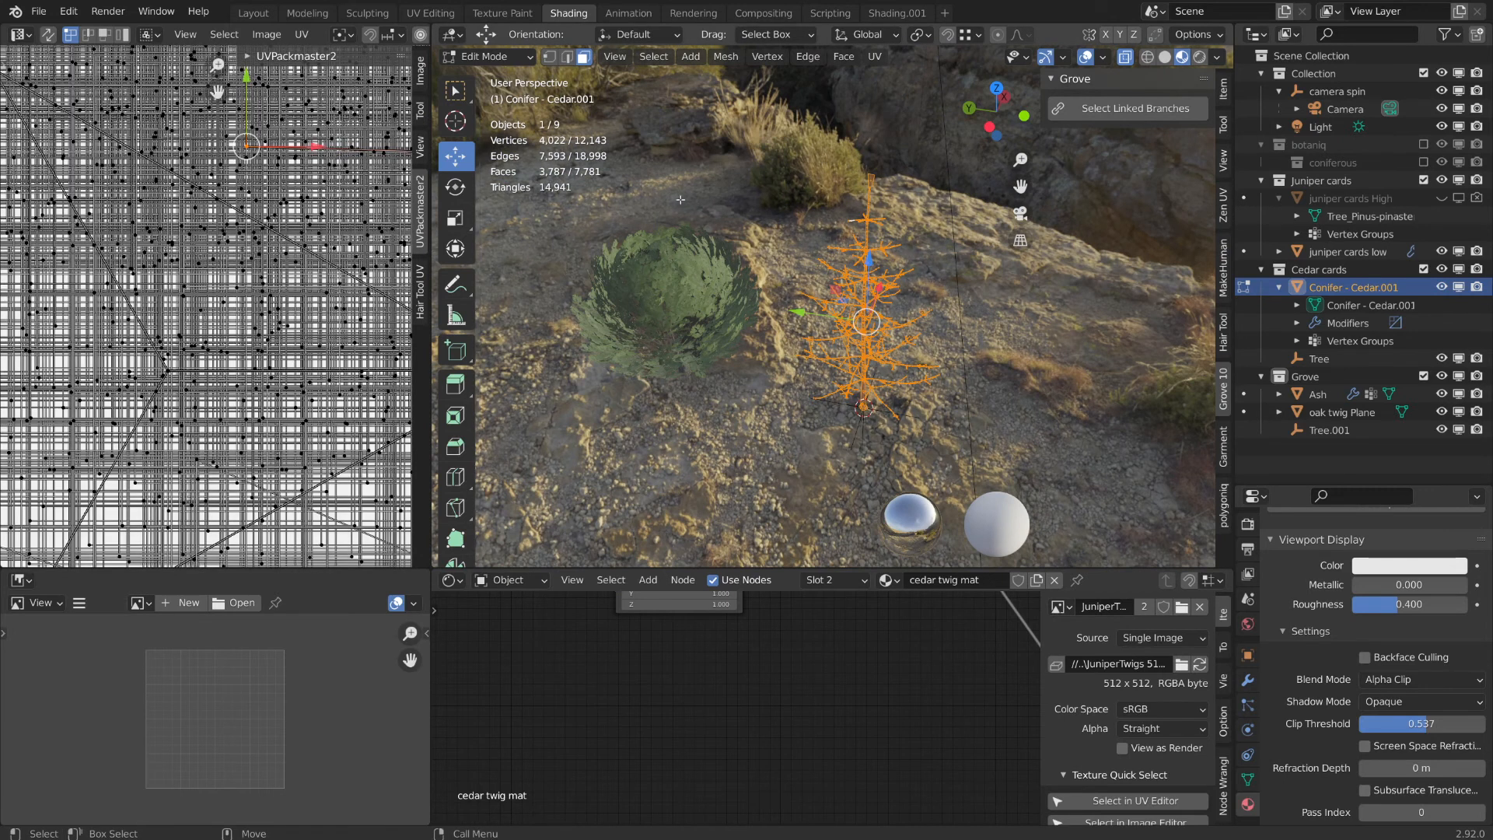
- Examine the cedar's selected trunk and branch faces up close, and return to Object Mode
left_click_drag(819, 356, 844, 325, "alt")
scroll(844, 325, "up", 3)
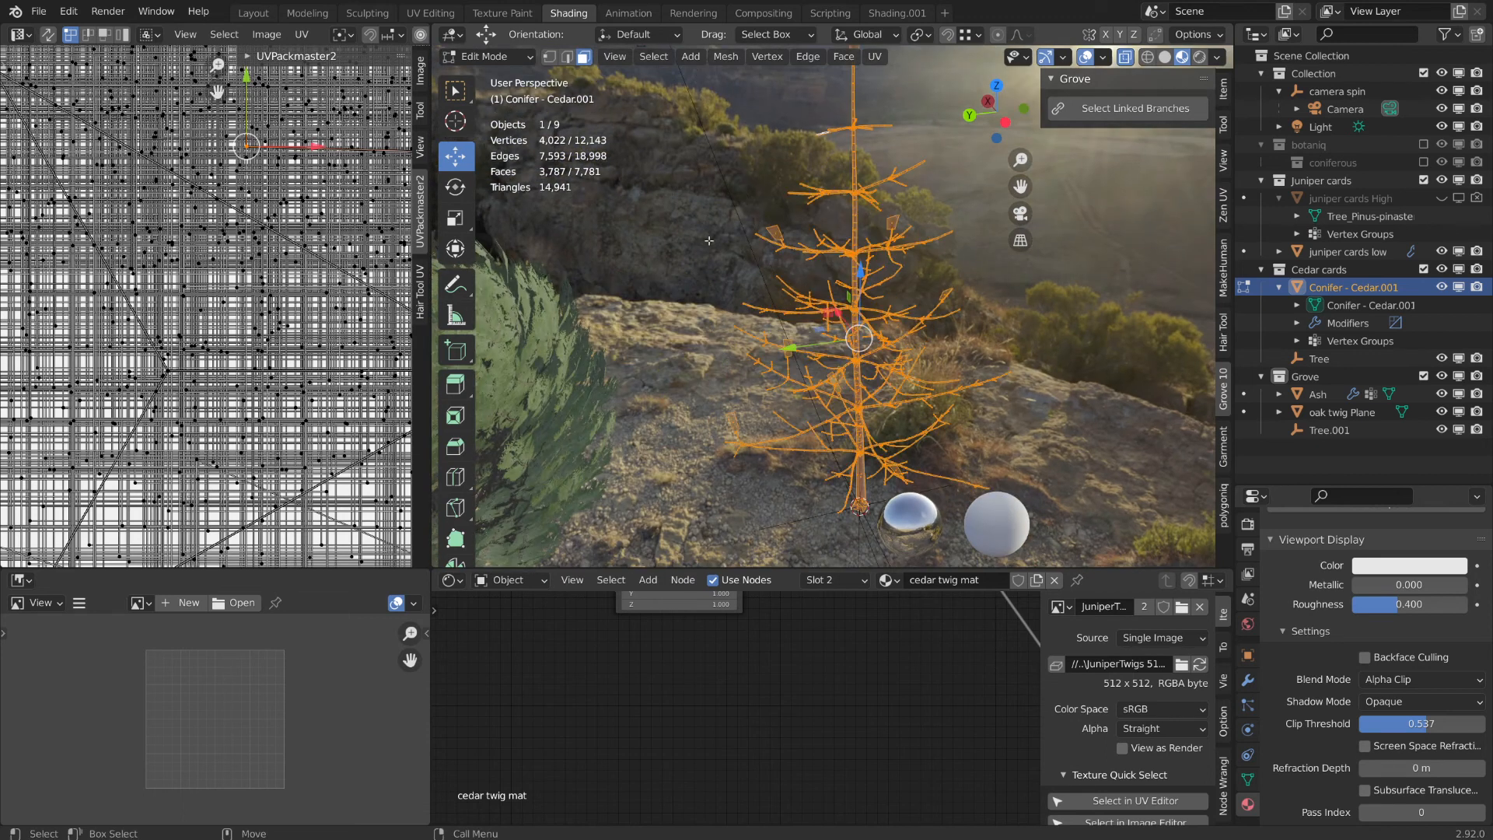
left_click(496, 57)
left_click(484, 78)
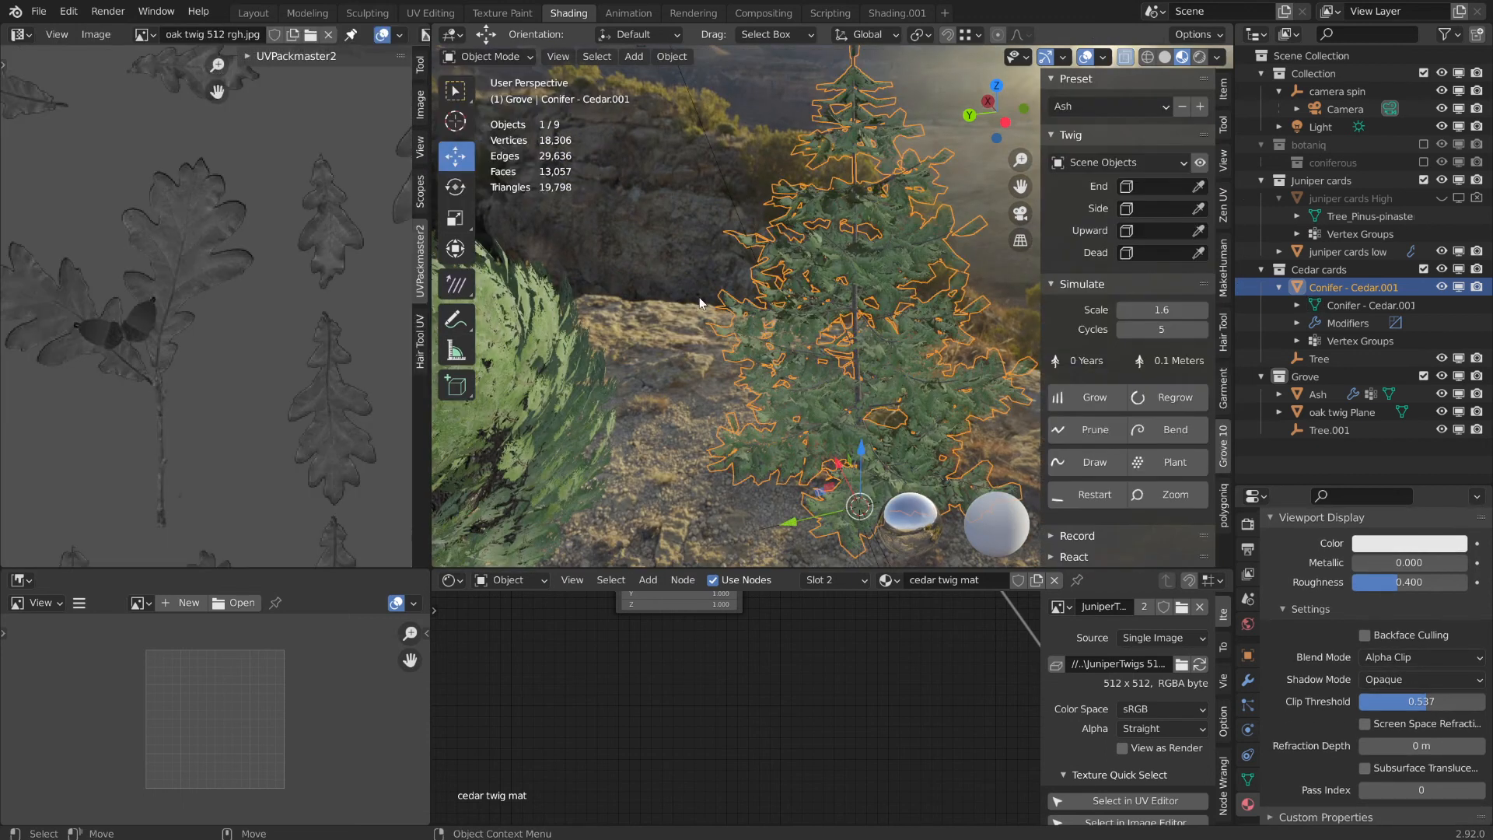
- Hide the juniper cards low tree in the viewport to view the cedar on its own
key("KP_Divide")
left_click(1417, 254)
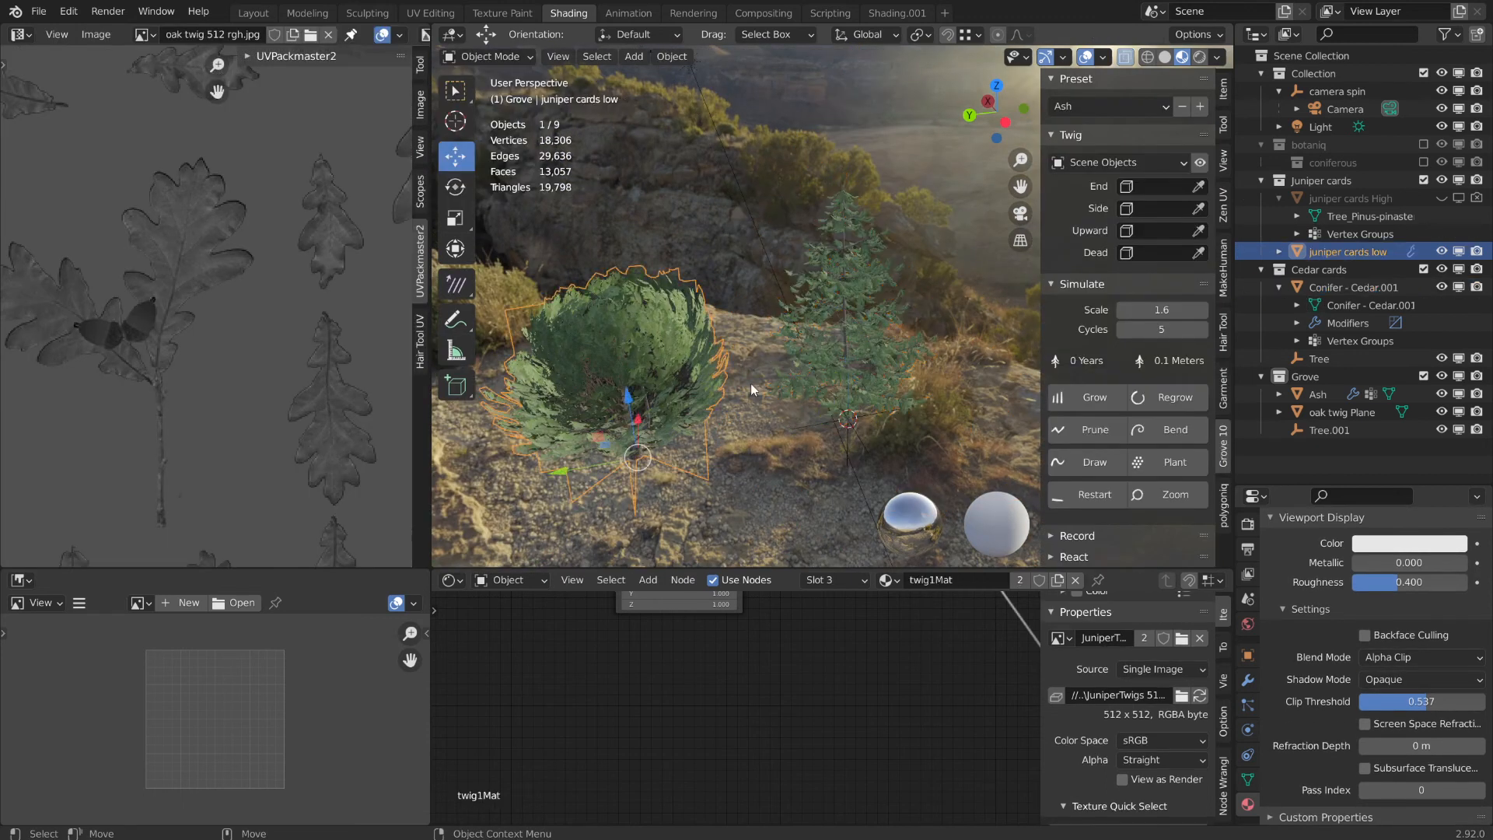
left_click(1443, 253)
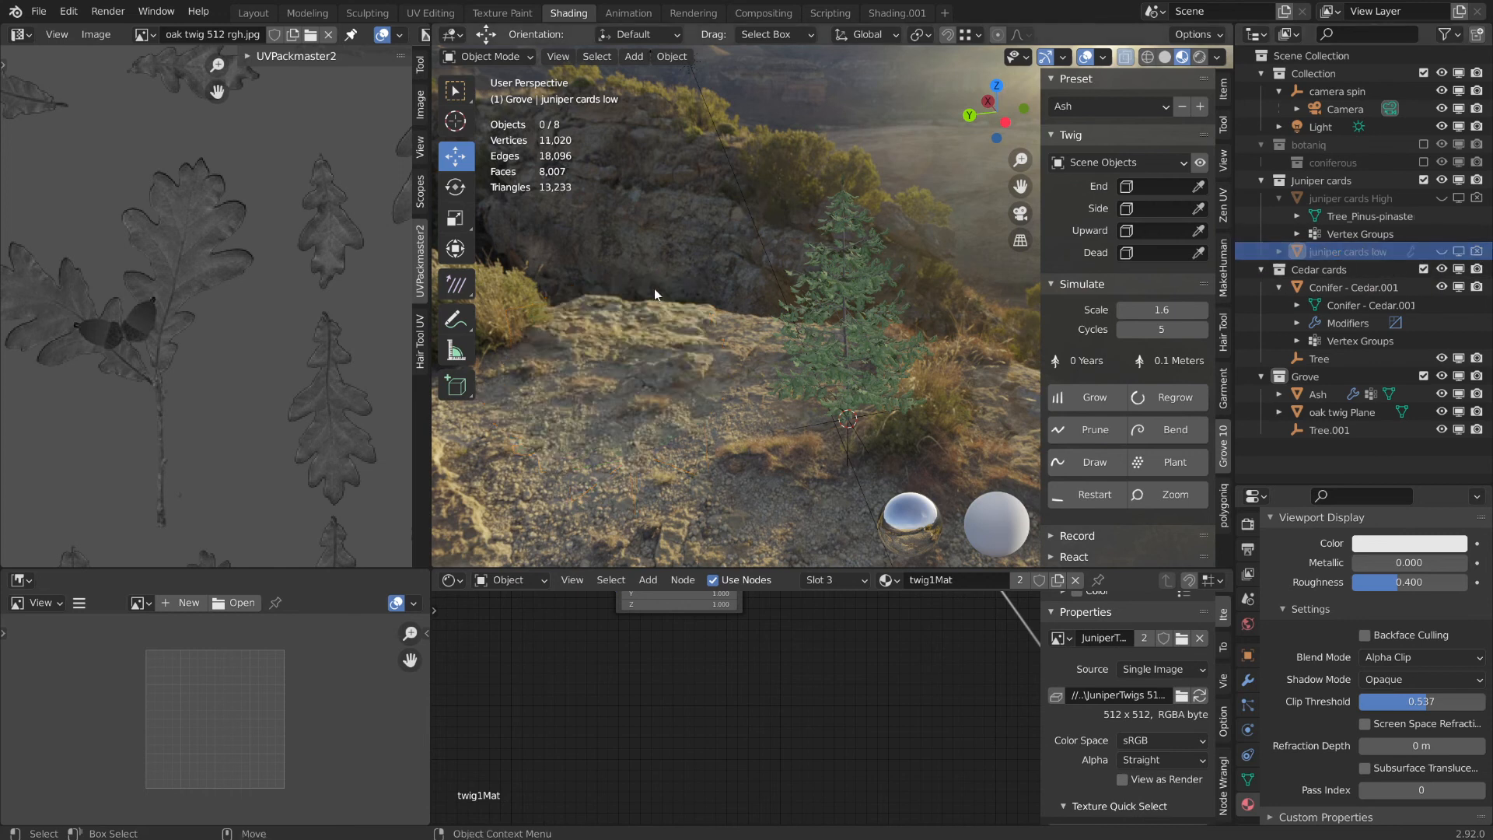
middle_click_drag(825, 351, 860, 319)
middle_click_drag(860, 319, 792, 380, "shift")
scroll(802, 235, "up", 3)
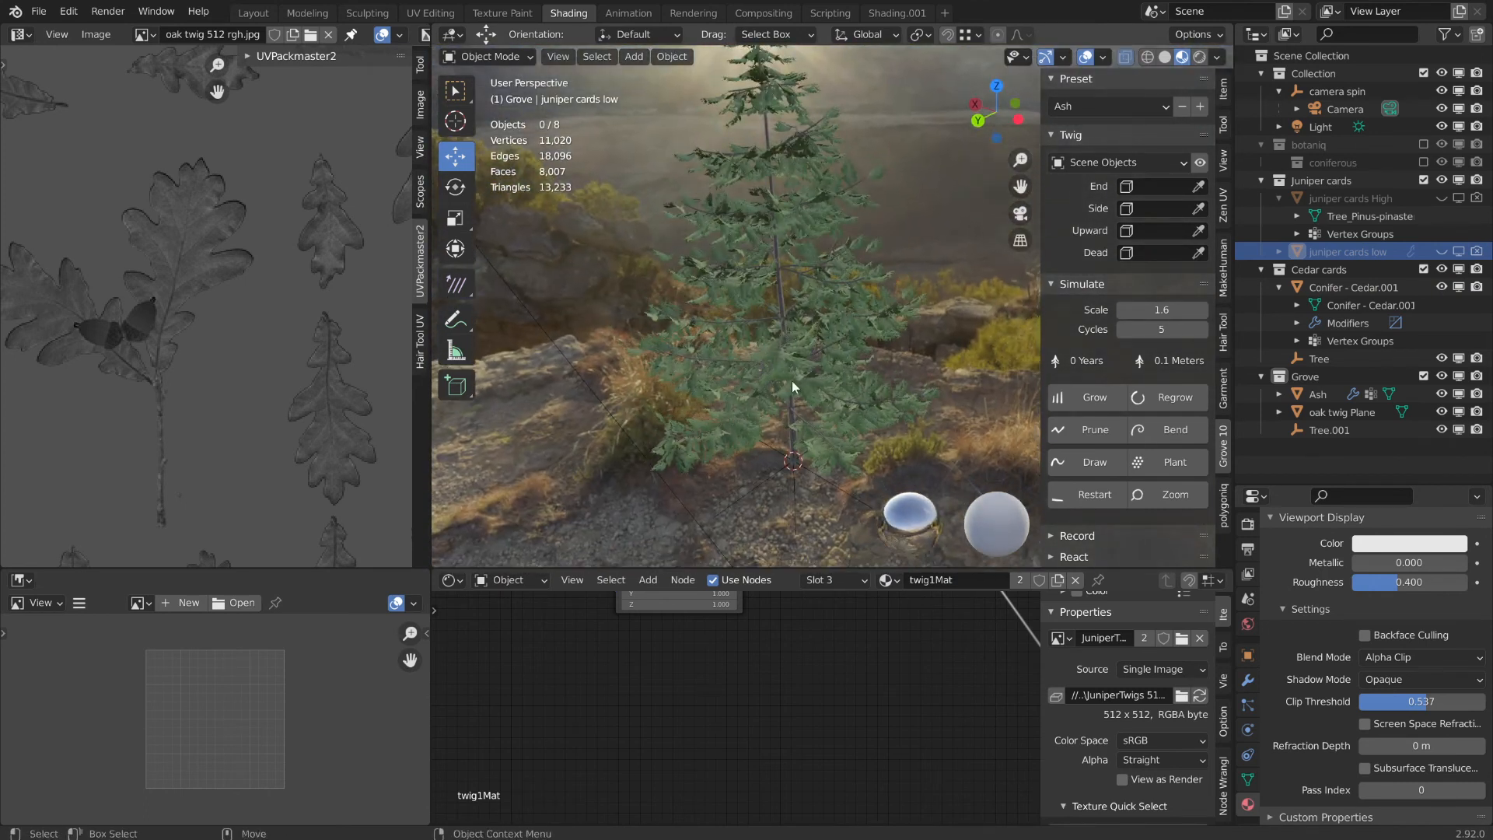
scroll(815, 392, "up", 3)
- Select the cedar and set its Decimate modifier's Collapse ratio to 0.6089
left_click(829, 324)
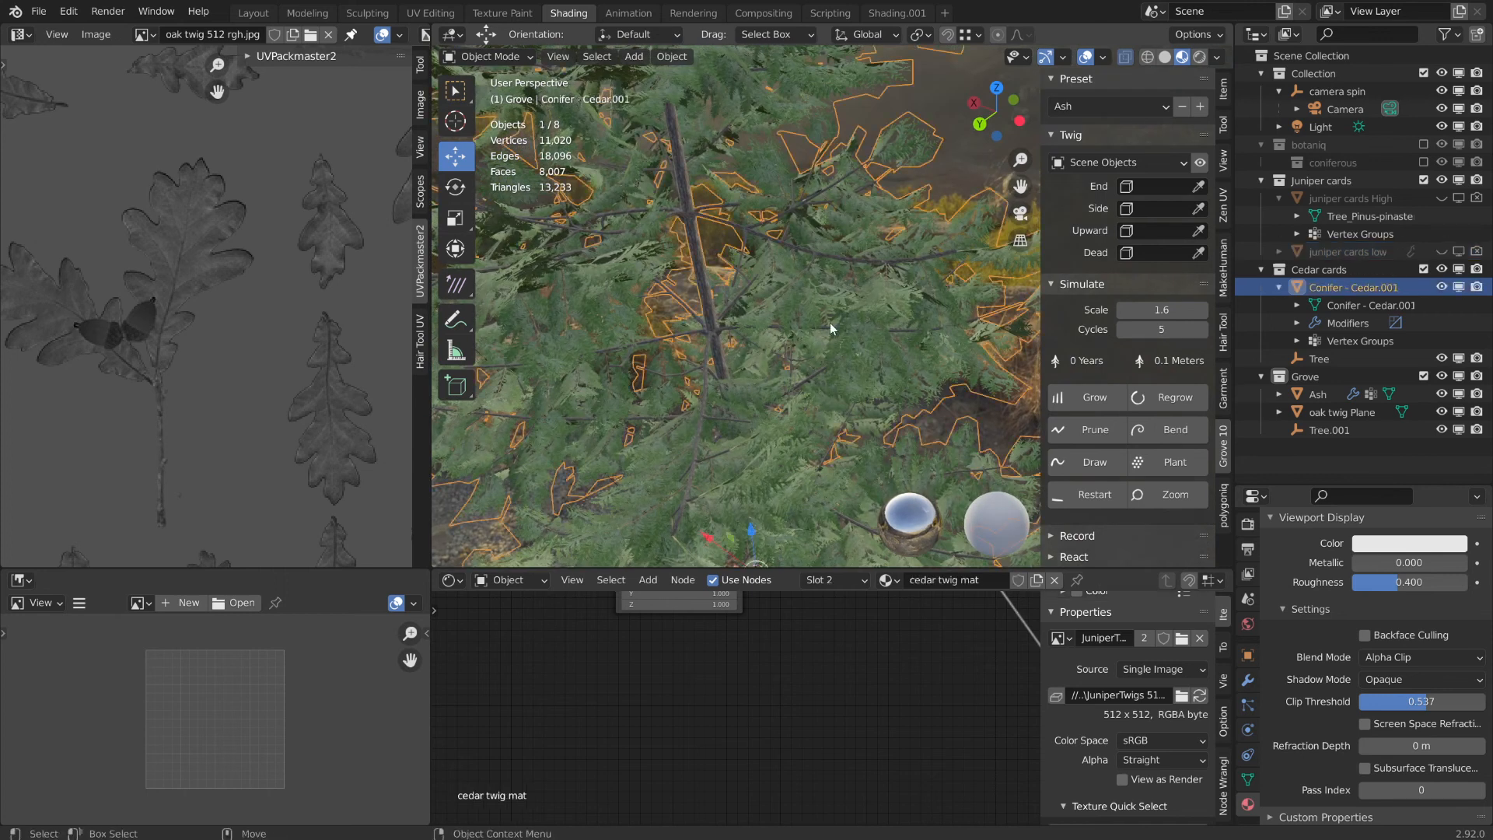
scroll(861, 331, "down", 5)
middle_click_drag(861, 342, 856, 371)
middle_click_drag(855, 372, 892, 301, "shift")
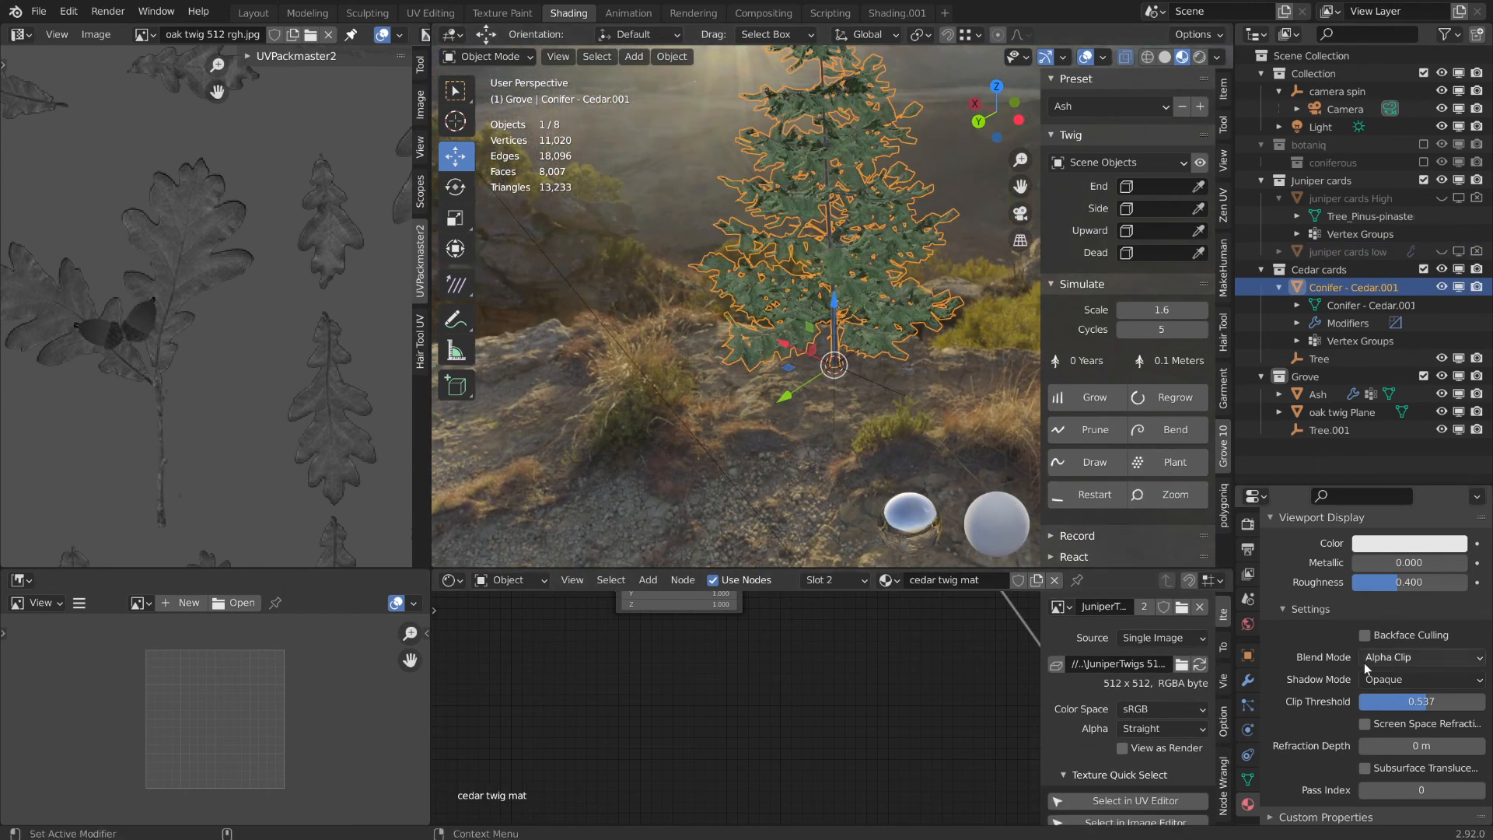
left_click(1247, 681)
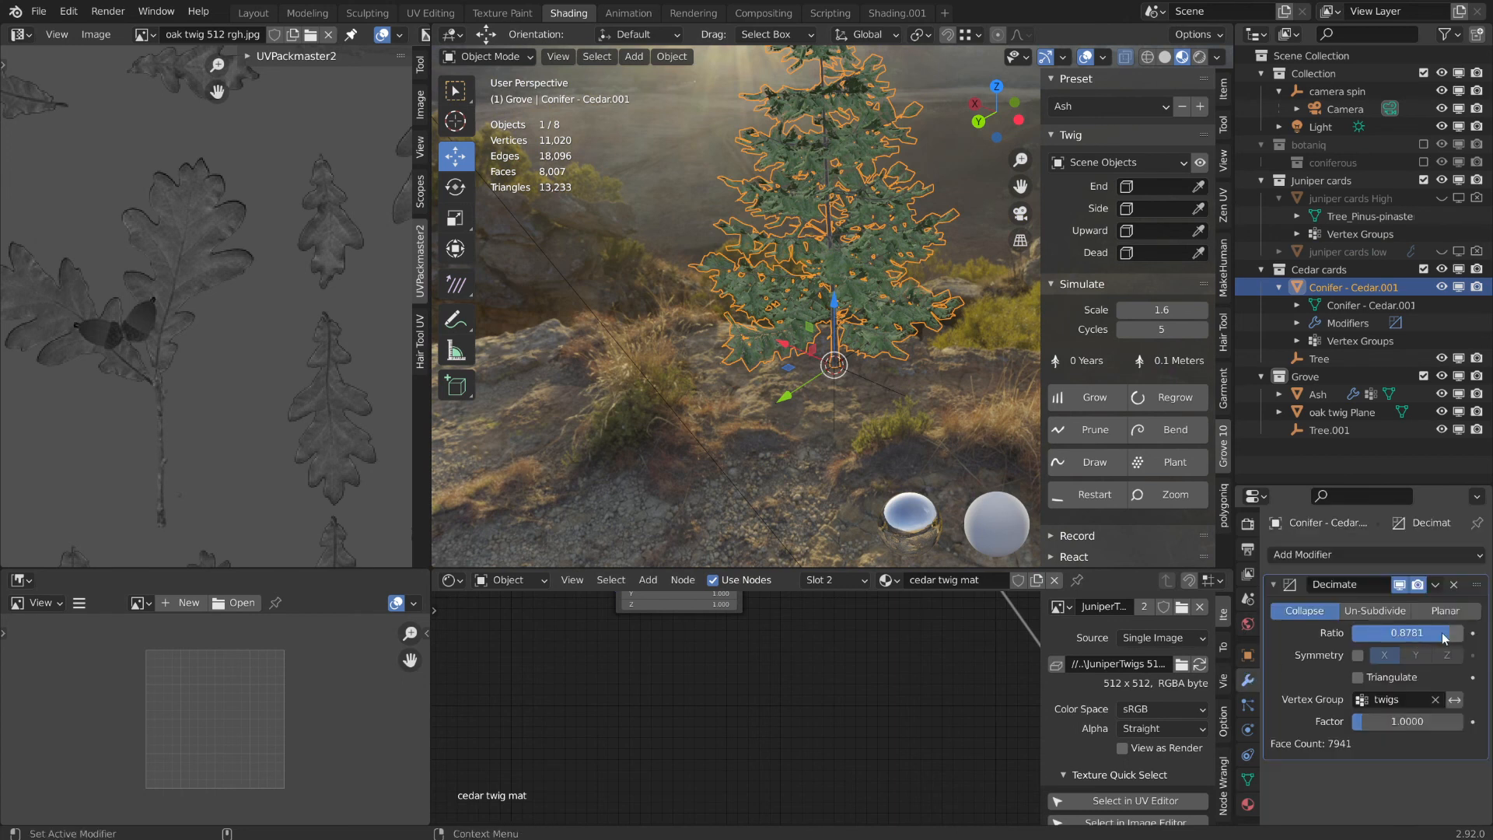
left_click_drag(1415, 632, 1357, 632)
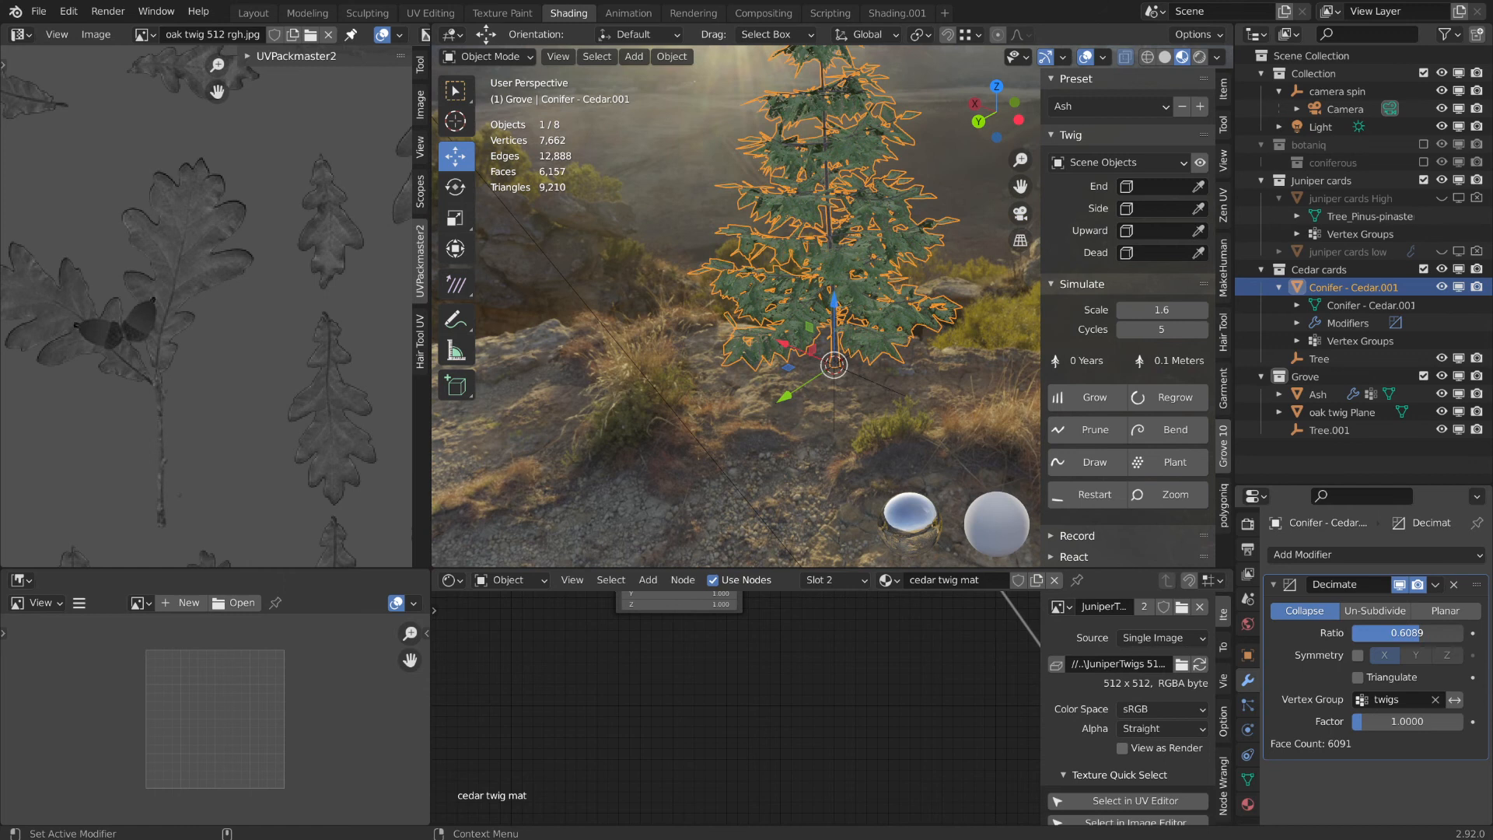
- Examine the cedar's decimated foliage from close up and from a distance, and deselect the tree
middle_click_drag(1003, 431, 887, 347)
scroll(886, 346, "up", 3)
middle_click_drag(760, 390, 802, 347)
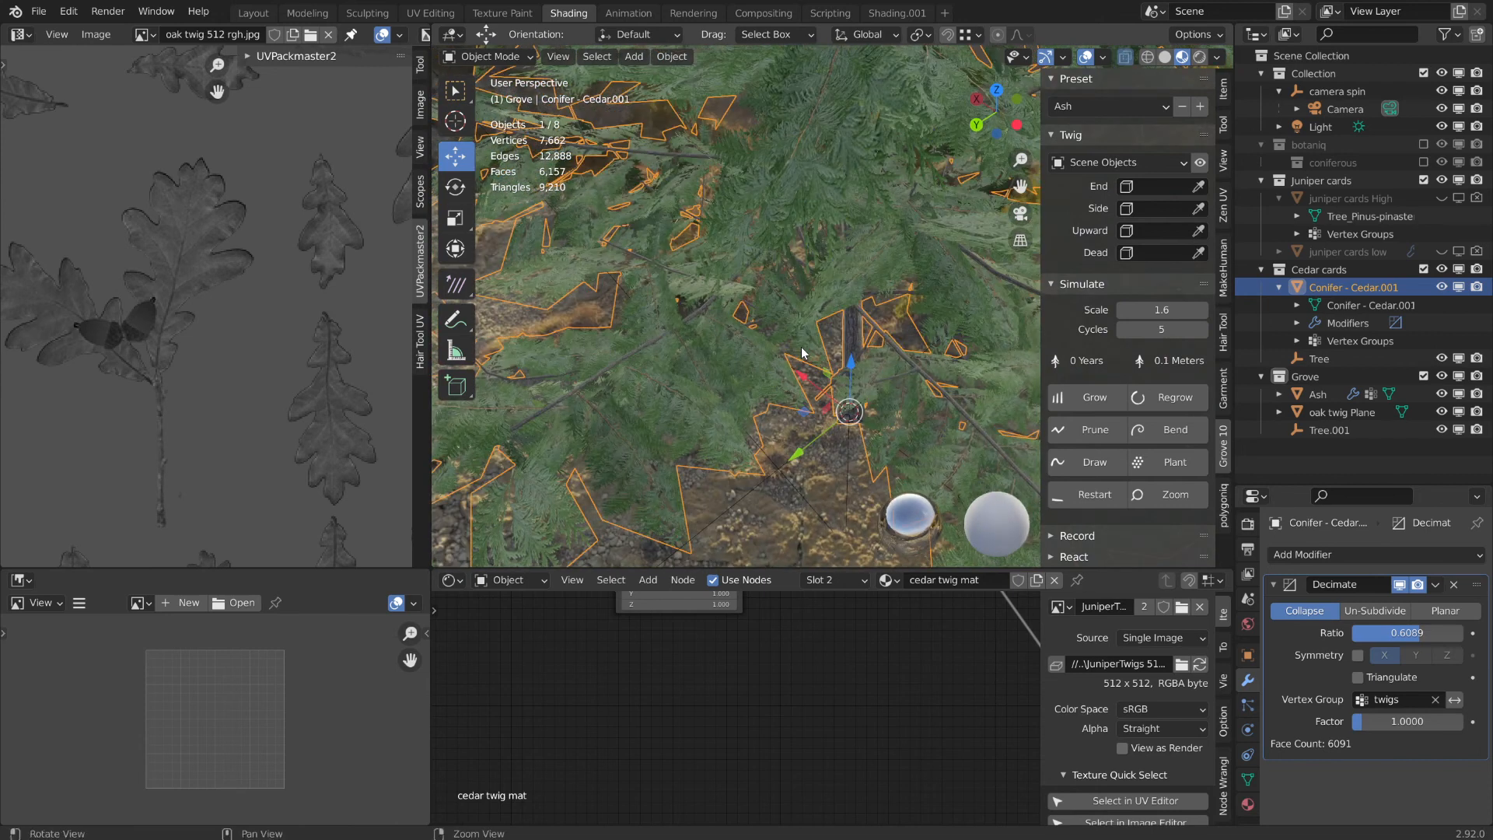
scroll(801, 346, "down", 5)
middle_click_drag(840, 397, 738, 218)
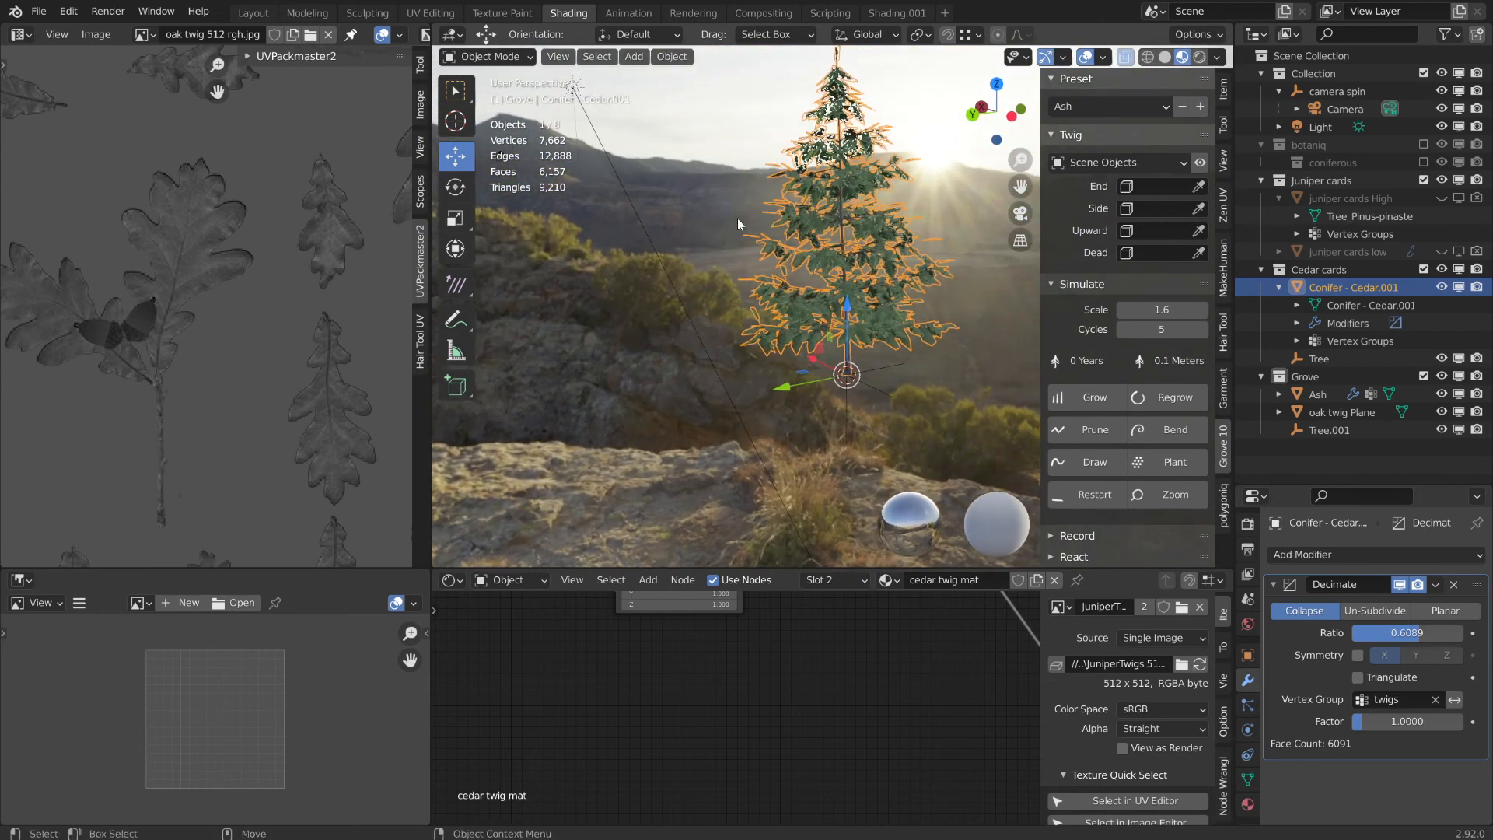
left_click(715, 133)
middle_click_drag(716, 133, 763, 396)
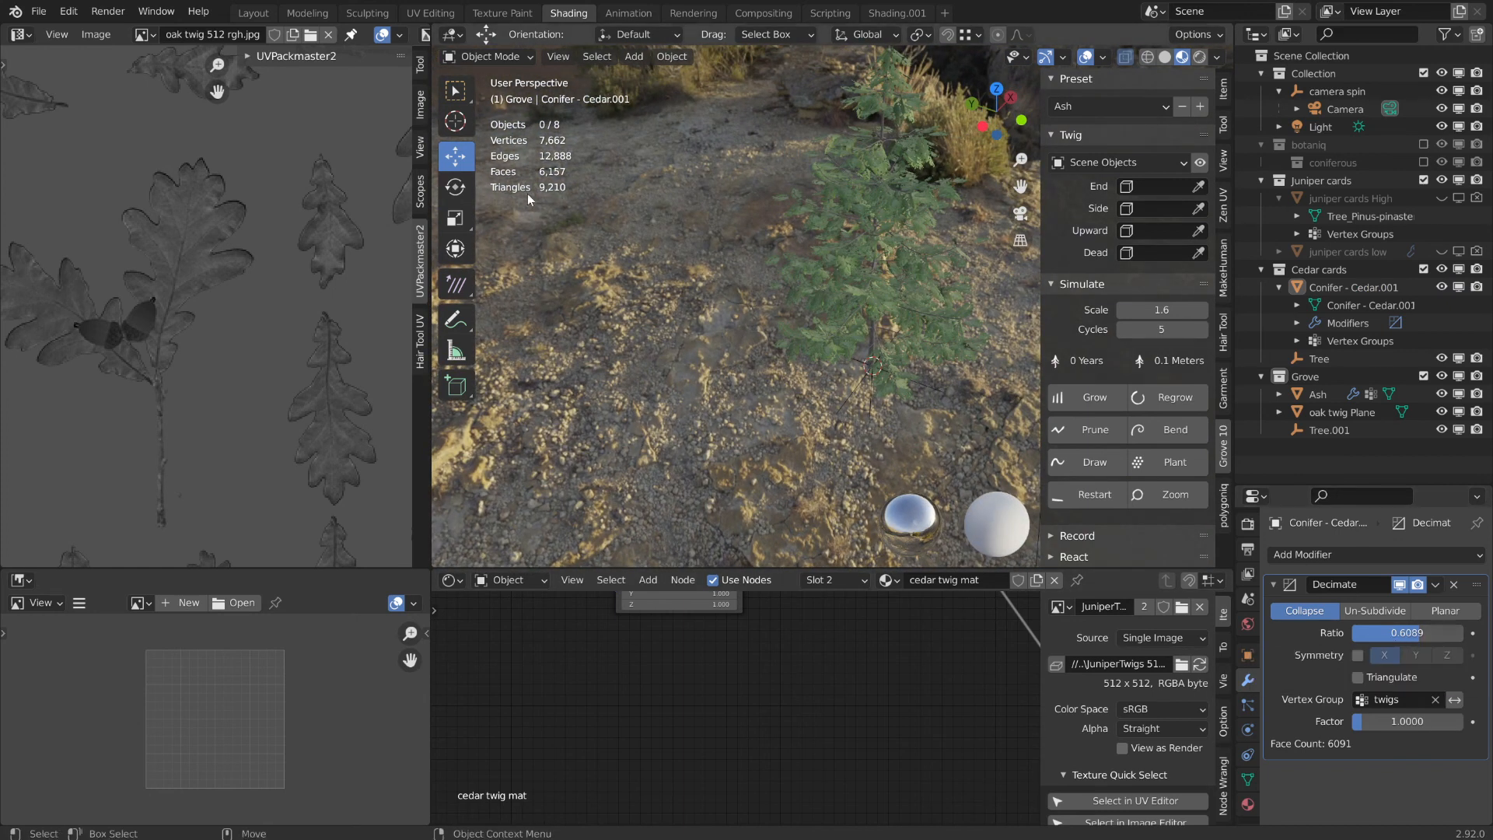
- Set the Collapse ratio of the cedar's Decimate modifier to 0.8974
middle_click_drag(708, 364, 833, 341)
scroll(888, 389, "up", 3)
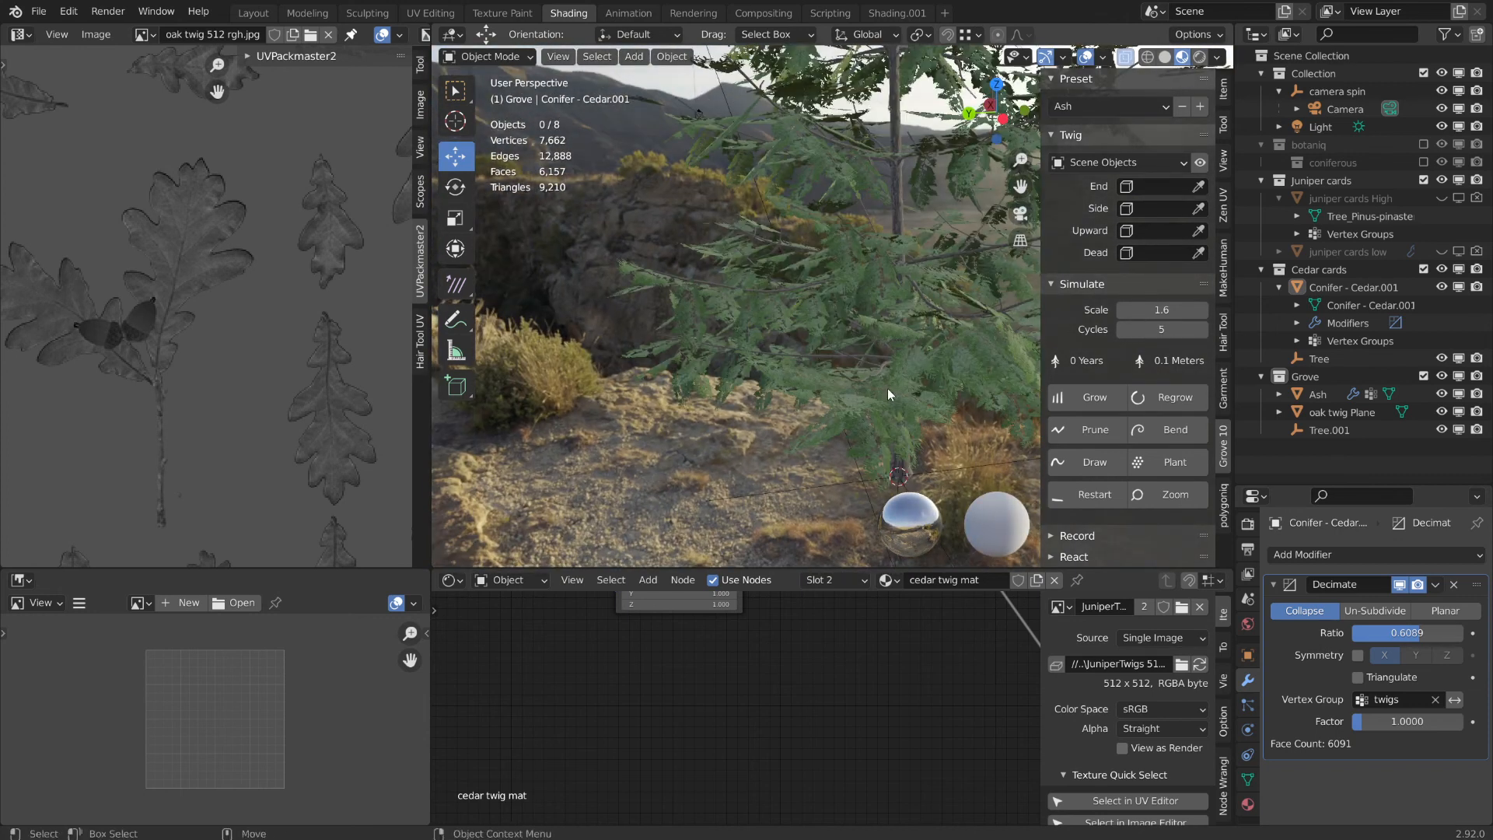
middle_click_drag(889, 389, 894, 356)
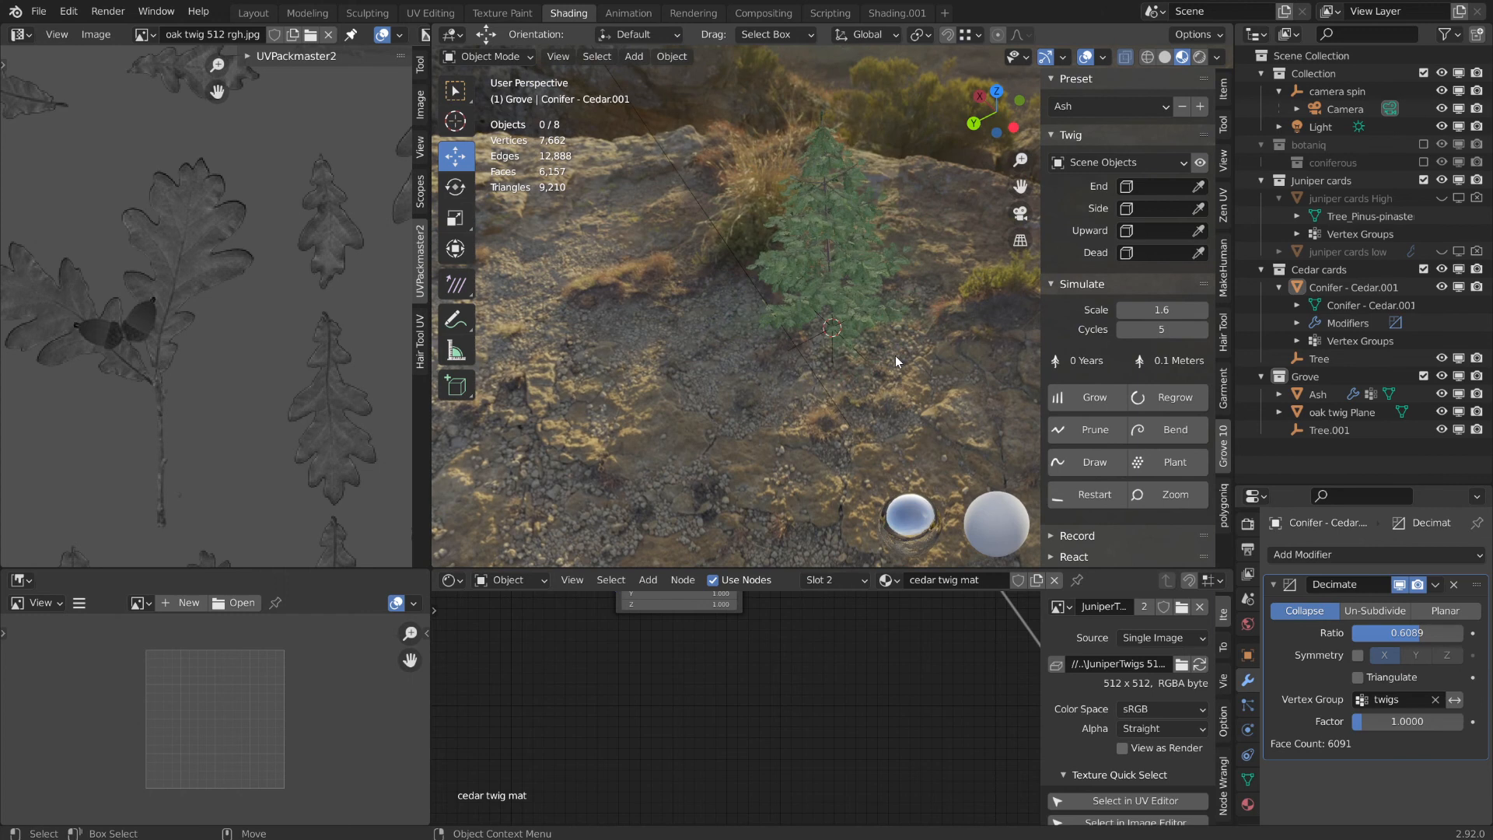
left_click_drag(1420, 633, 1446, 632)
- Examine the cedar's foliage at the new Decimate ratio from several sides, both close up and from a distance
middle_click_drag(874, 305, 825, 344)
scroll(825, 345, "up", 4)
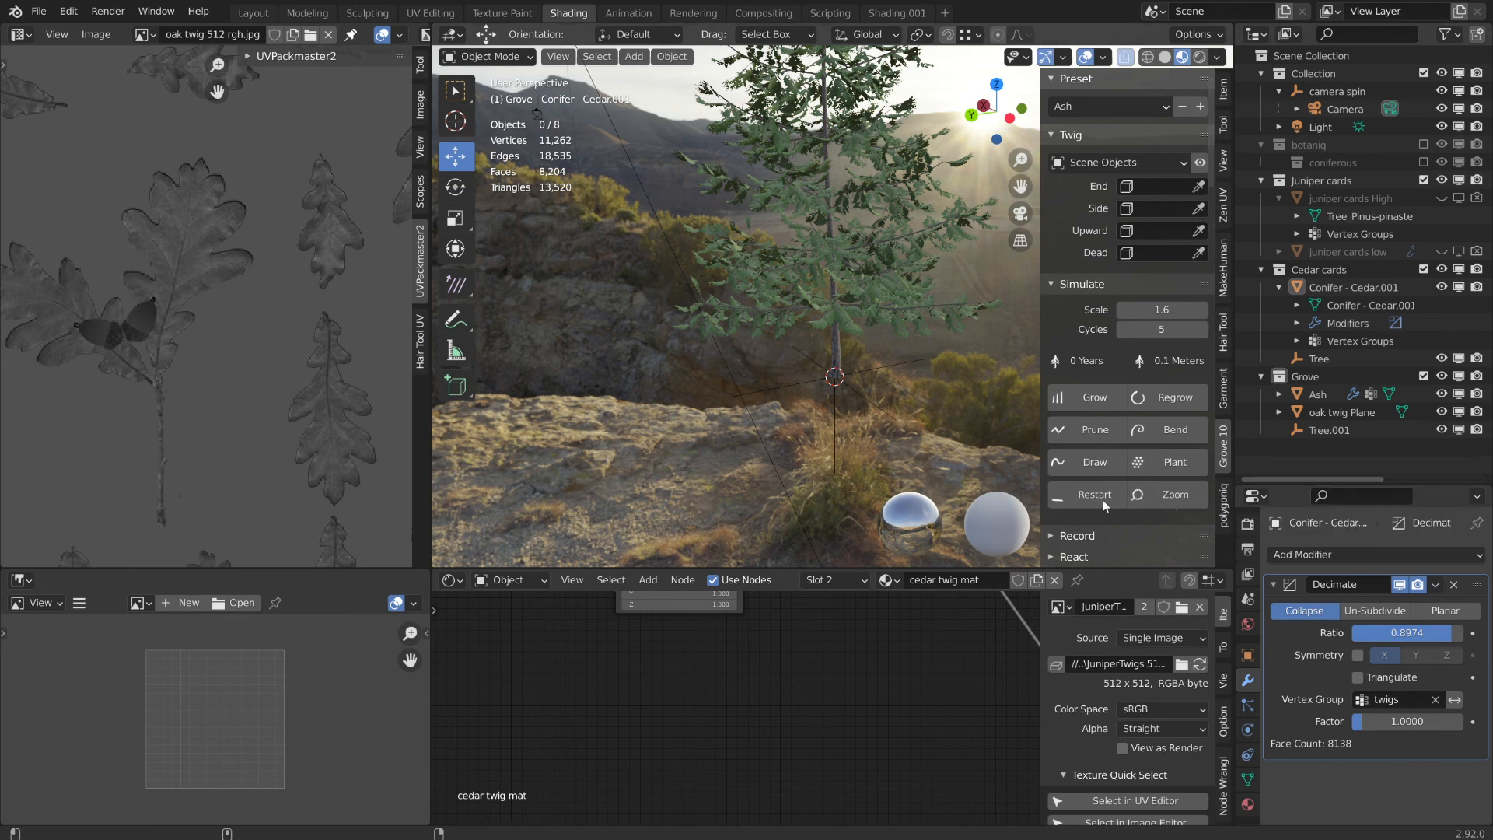
scroll(746, 369, "down", 2)
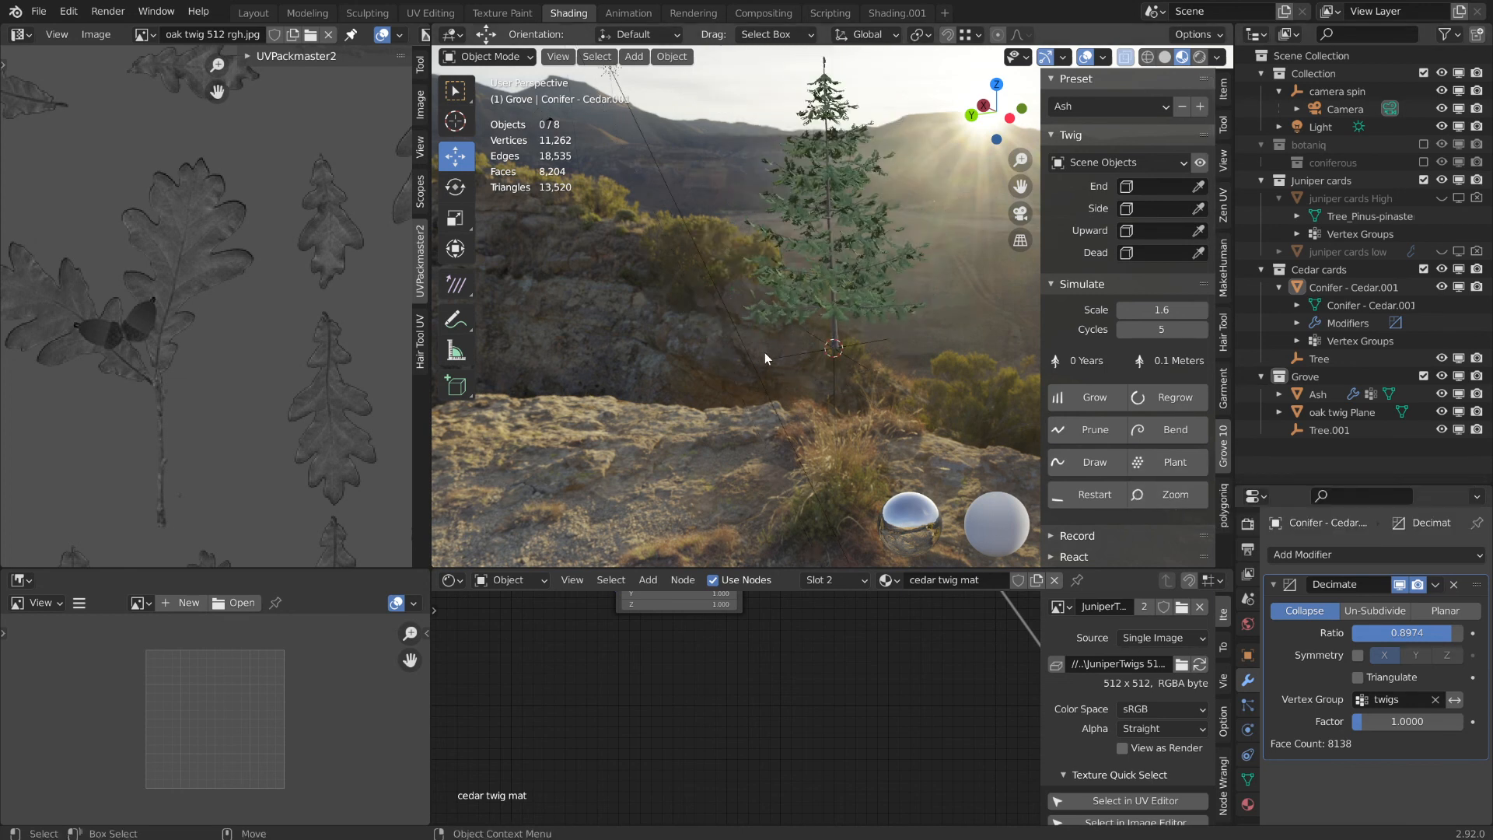
scroll(1103, 360, "down", 10)
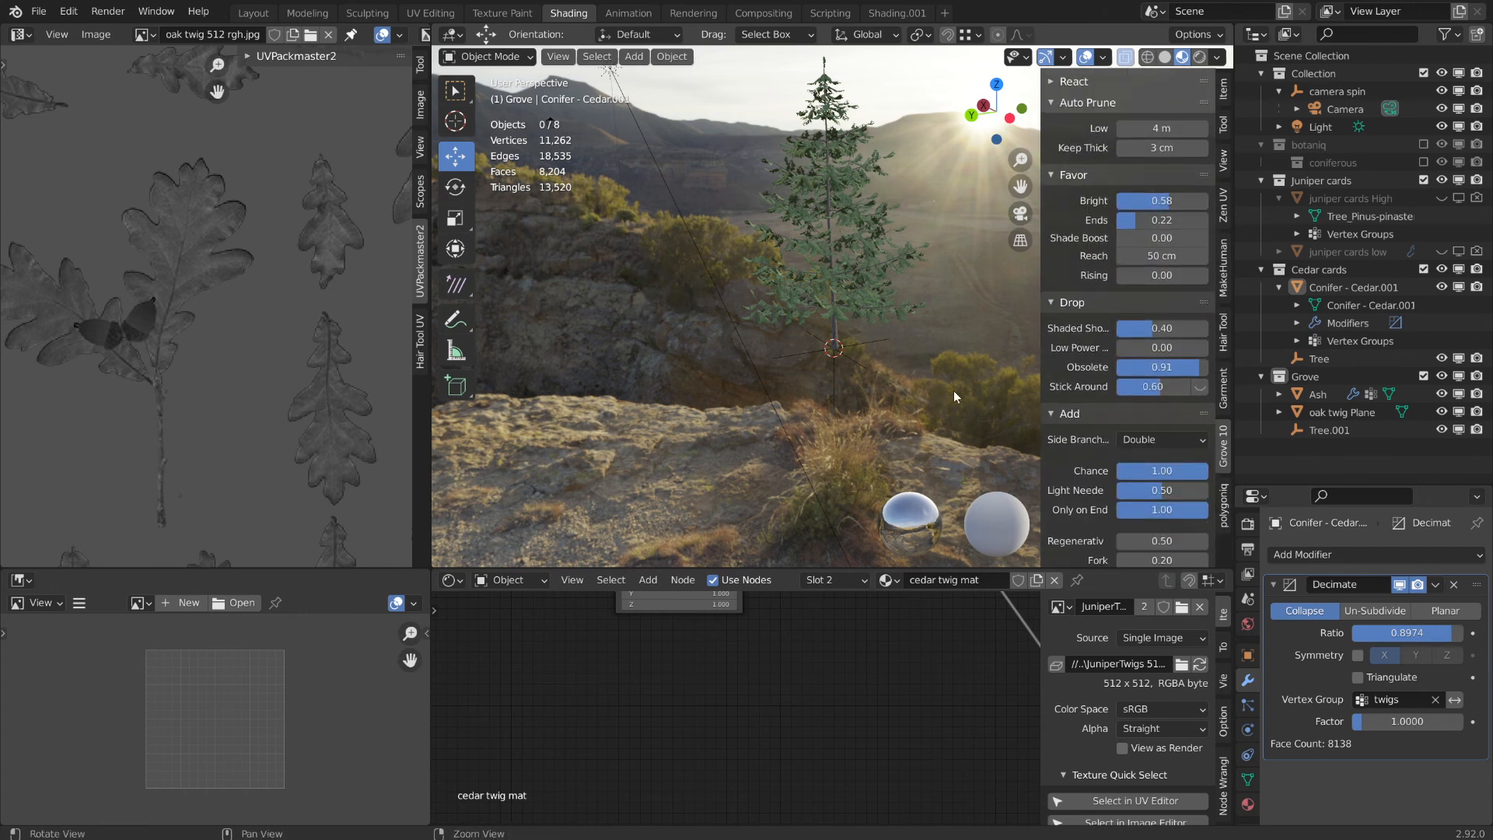
left_click_drag(953, 390, 793, 350, "alt")
middle_click_drag(793, 350, 787, 400, "alt")
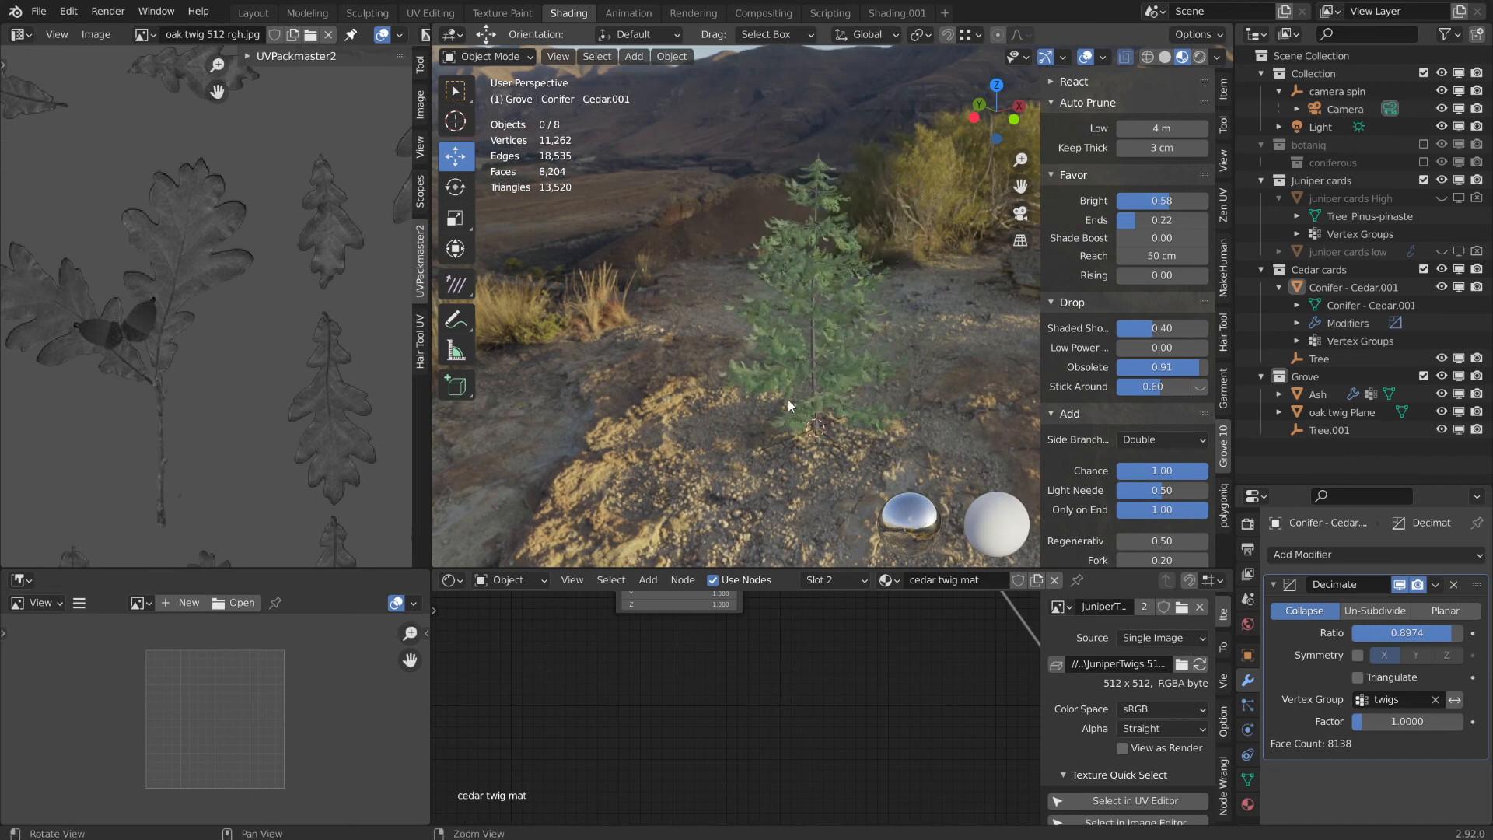
scroll(805, 366, "up", 4)
left_click_drag(654, 385, 1047, 389, "alt")
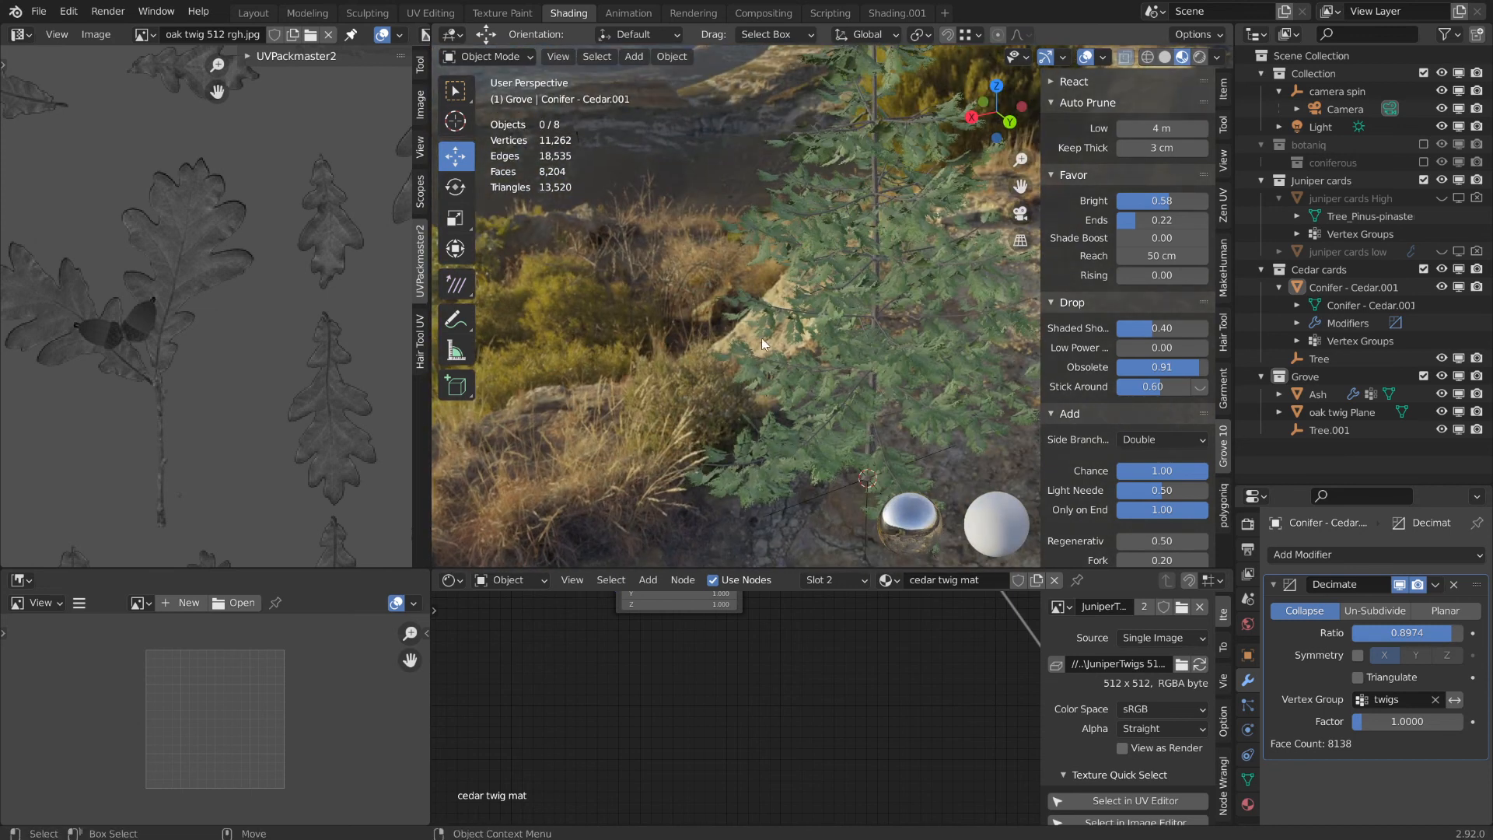
mouse_move(902, 331)
left_mouse_down("alt")
mouse_move(903, 370)
mouse_move(879, 370)
mouse_move(937, 325)
mouse_move(907, 338)
left_mouse_up("alt")
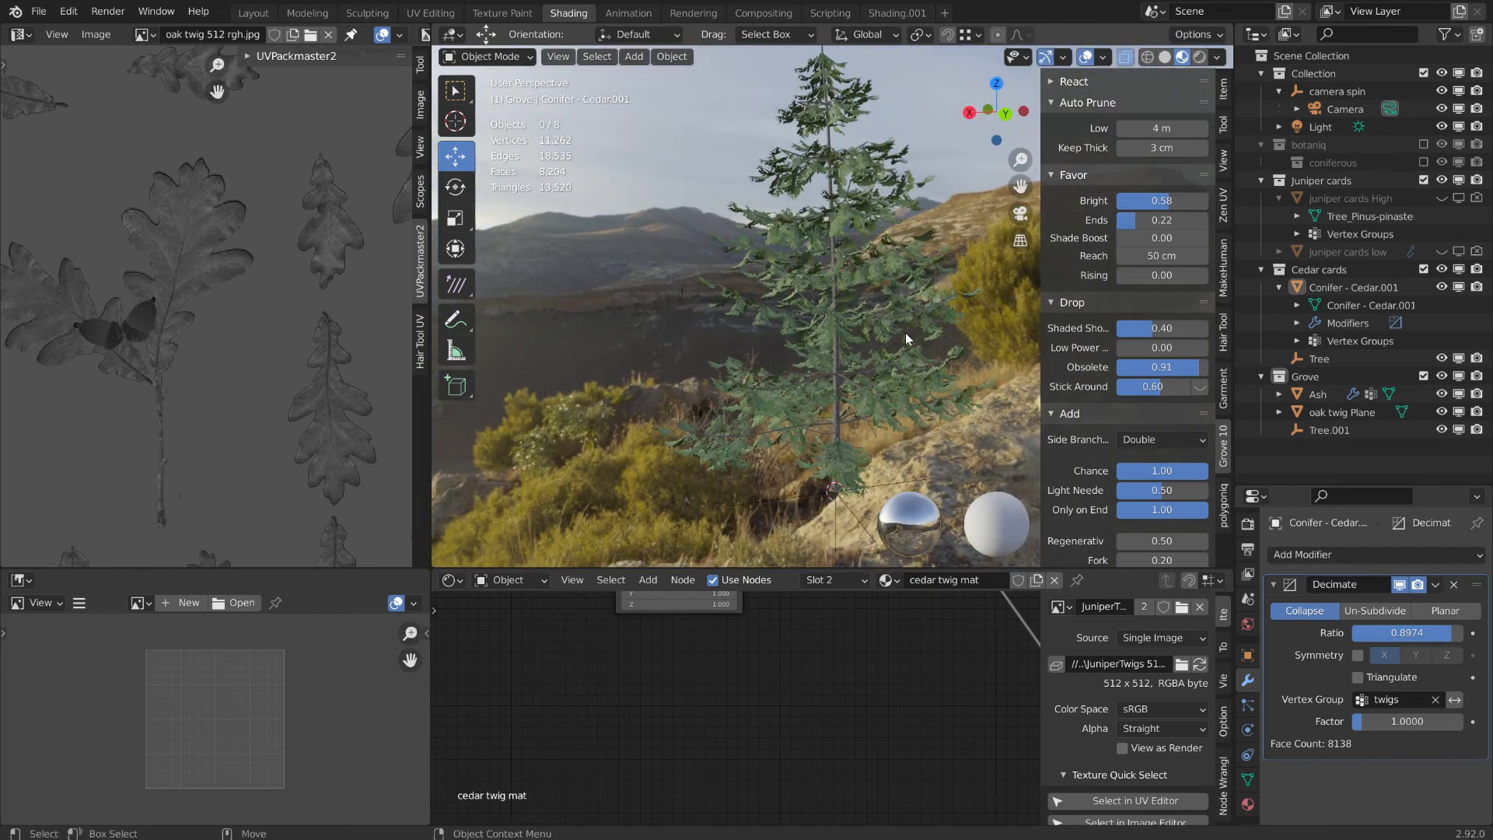